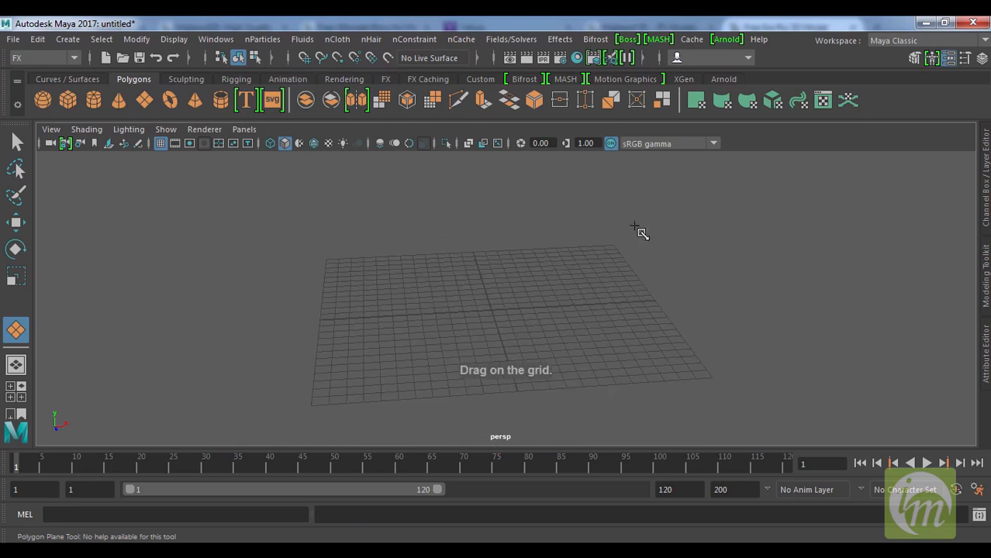
Draw a polygon plane larger than the grid and activate the legacy Particle Tool with its default settings
left_click_drag(514, 362, 339, 414)
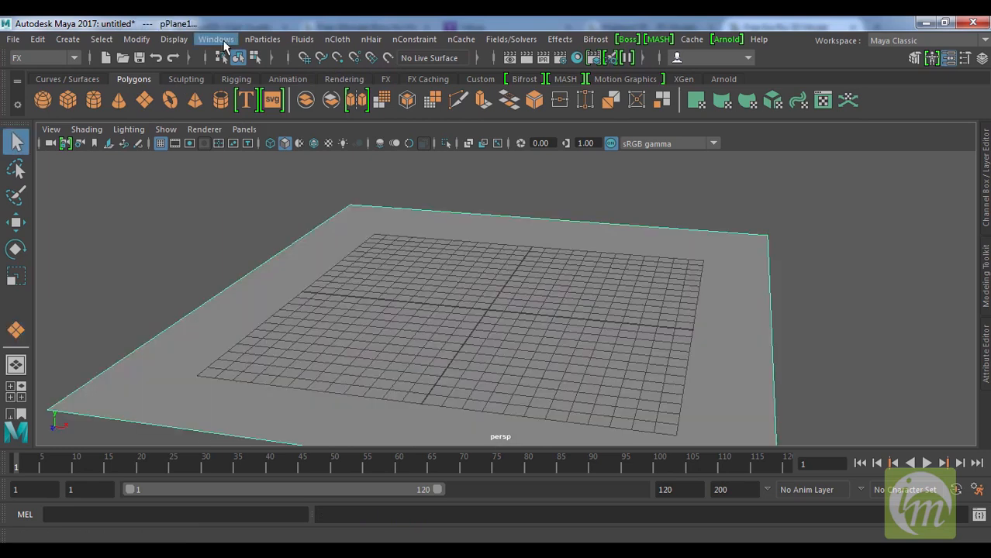
left_click(221, 41)
mouse_move(258, 38)
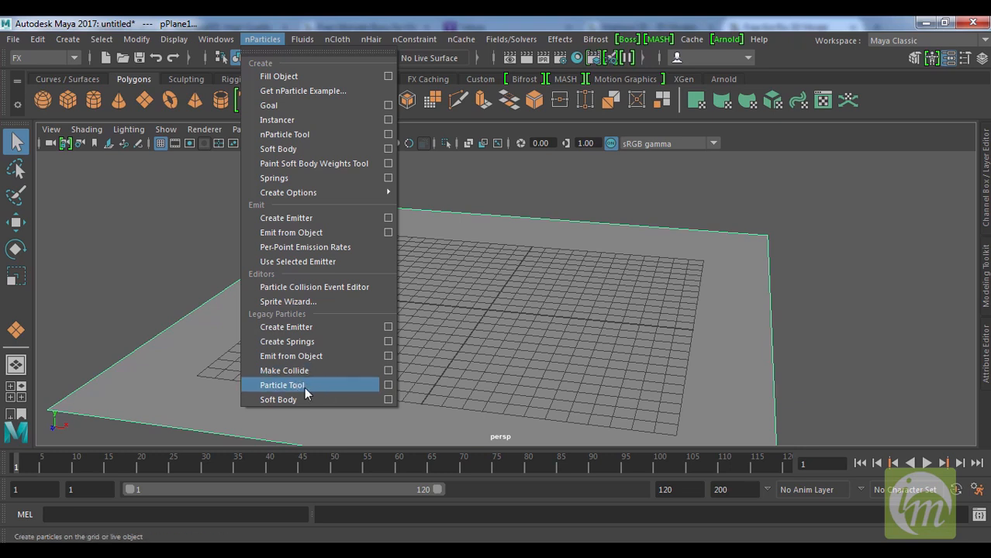
left_click(388, 388)
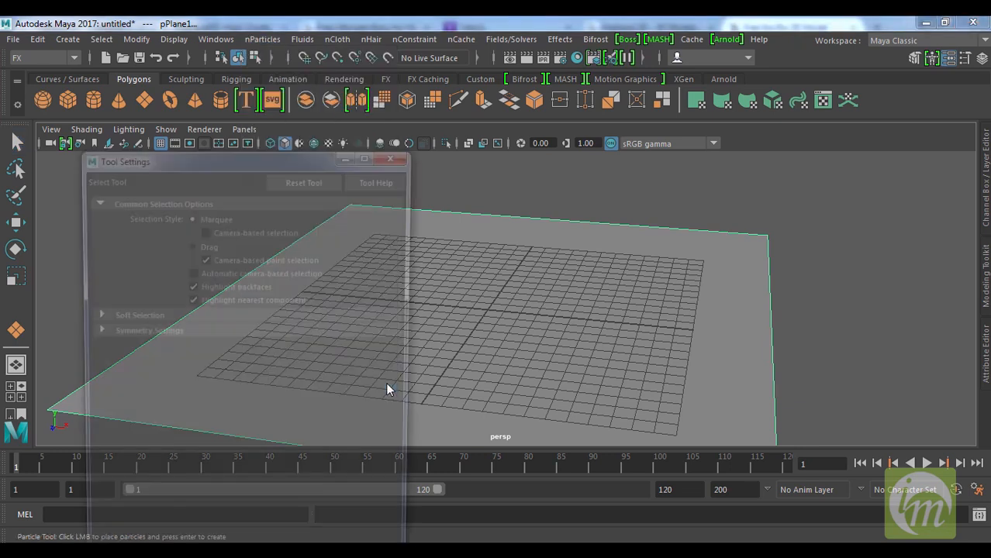
left_click_drag(264, 158, 891, 83)
middle_click_drag(386, 304, 301, 319, "alt")
middle_click_drag(397, 316, 401, 282, "alt")
left_click_drag(401, 282, 388, 293, "alt")
middle_click_drag(424, 290, 317, 301, "alt")
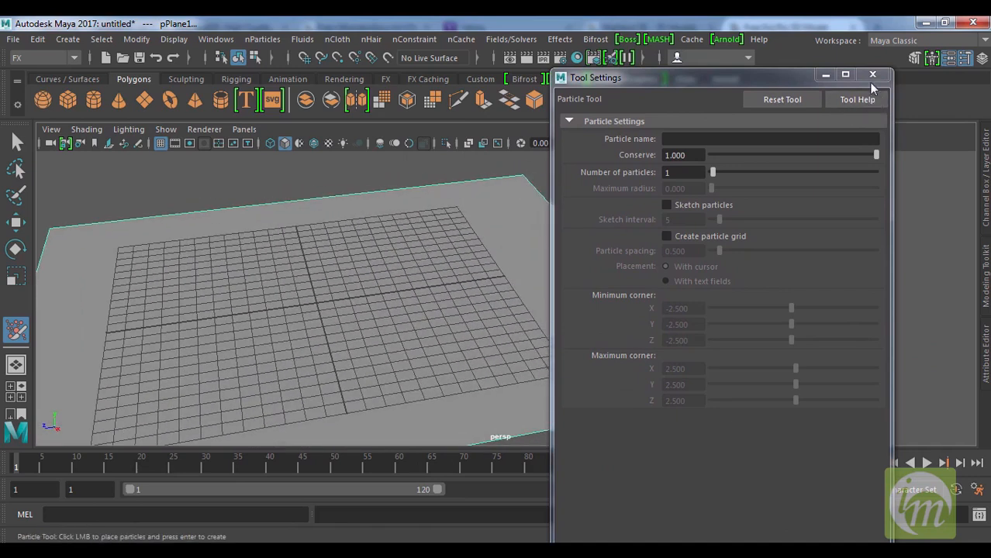
left_click(871, 74)
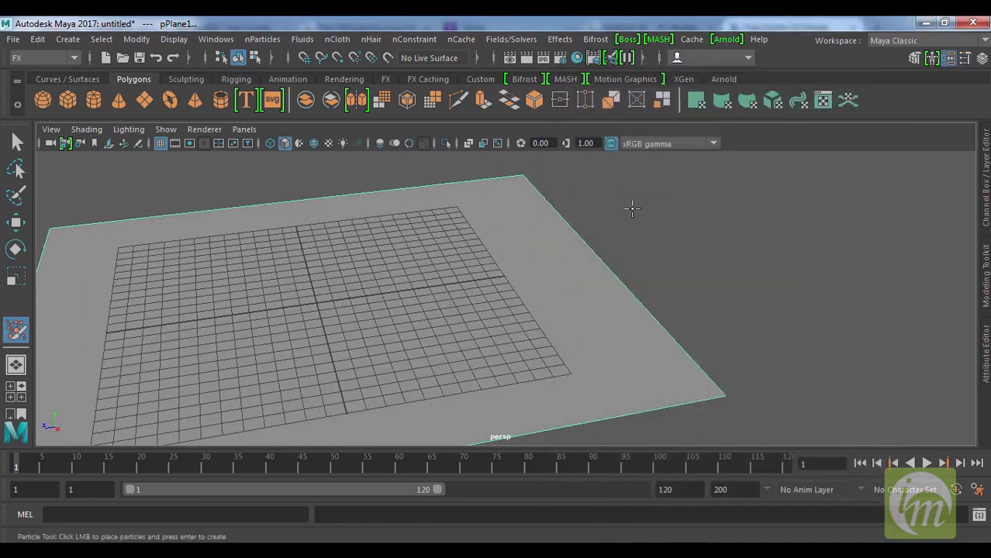
Place nine single particles scattered across the grid area of the plane and create the particle object
middle_click_drag(346, 290, 423, 276, "alt")
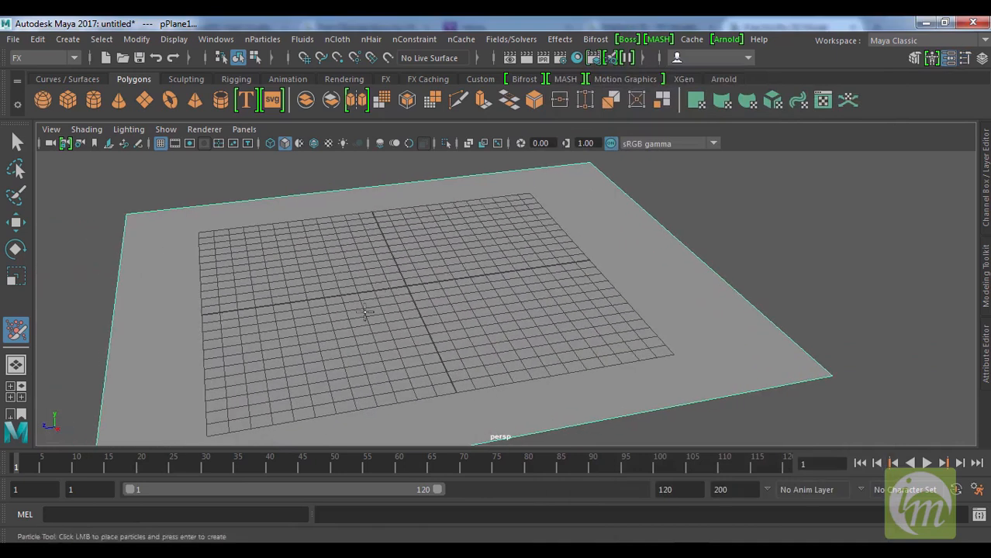
left_click(471, 225)
left_click(560, 272)
left_click(507, 340)
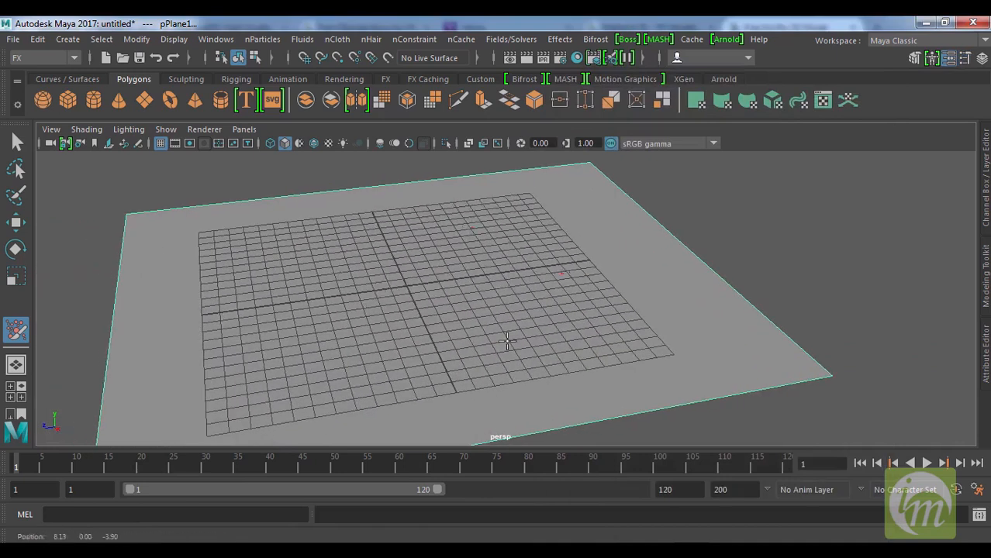
left_click(407, 357)
left_click(429, 286)
left_click(379, 291)
left_click(354, 245)
left_click(286, 322)
left_click(320, 337)
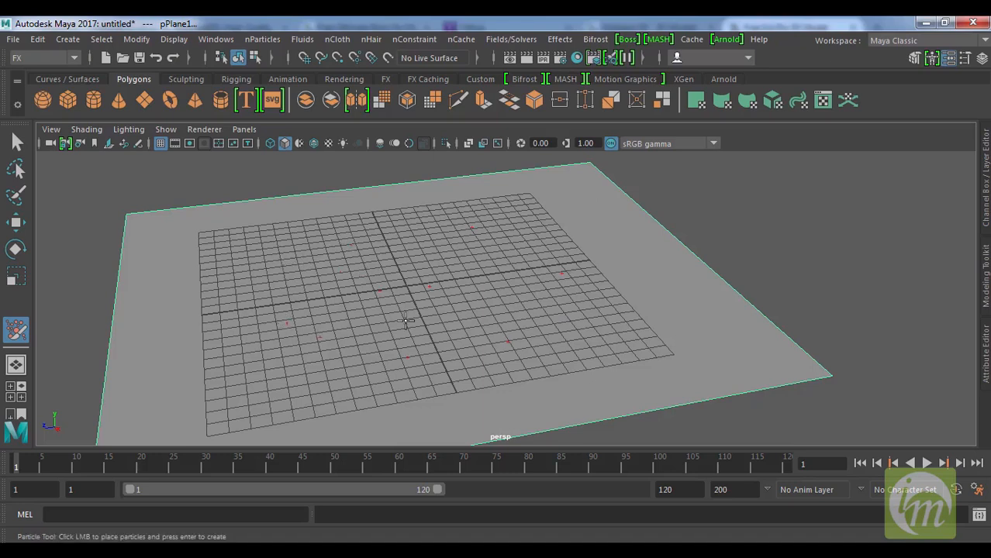
key("Return")
Hide the viewport grid, raise the particle object slightly above the plane, and clear the selection
left_click_drag(405, 320, 413, 365, "alt")
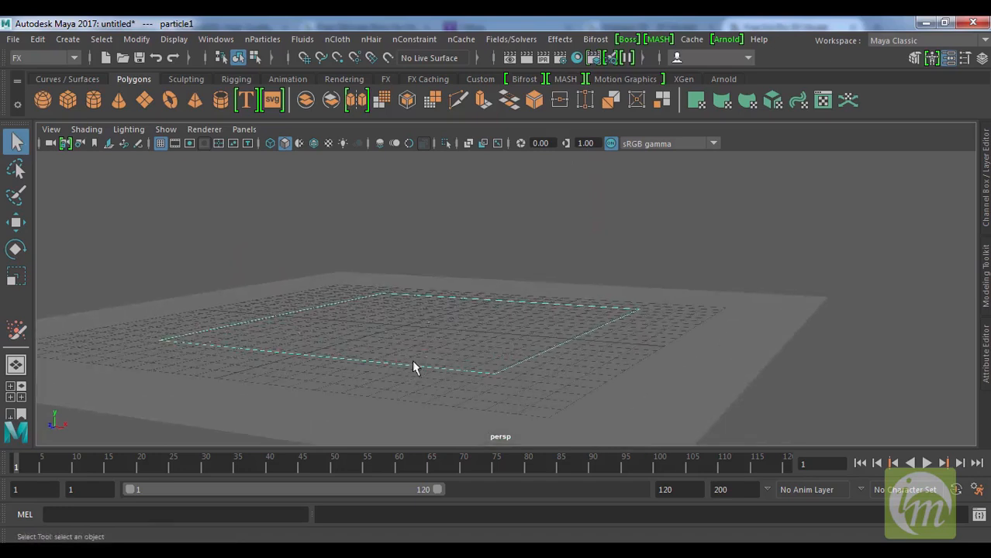
left_click(159, 143)
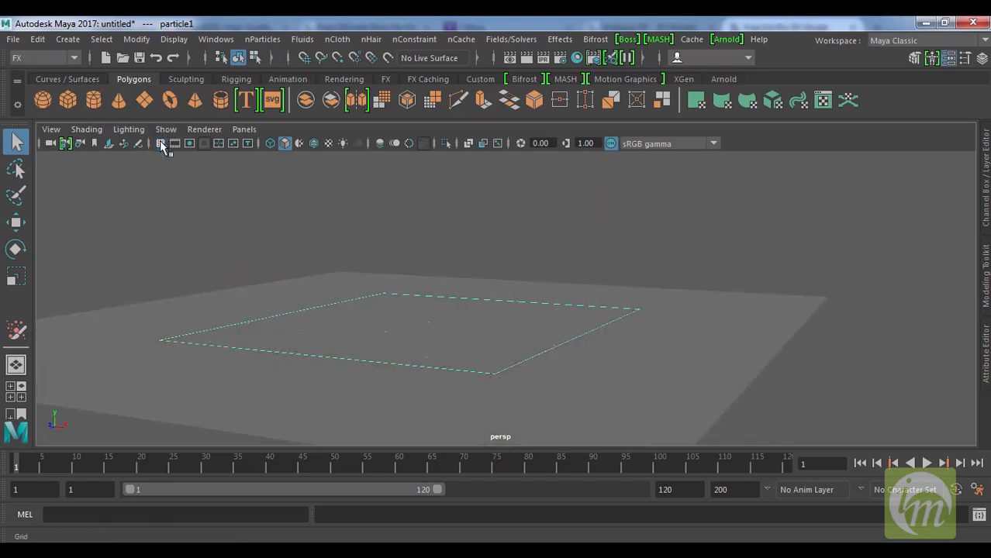
left_click_drag(424, 297, 403, 303, "alt")
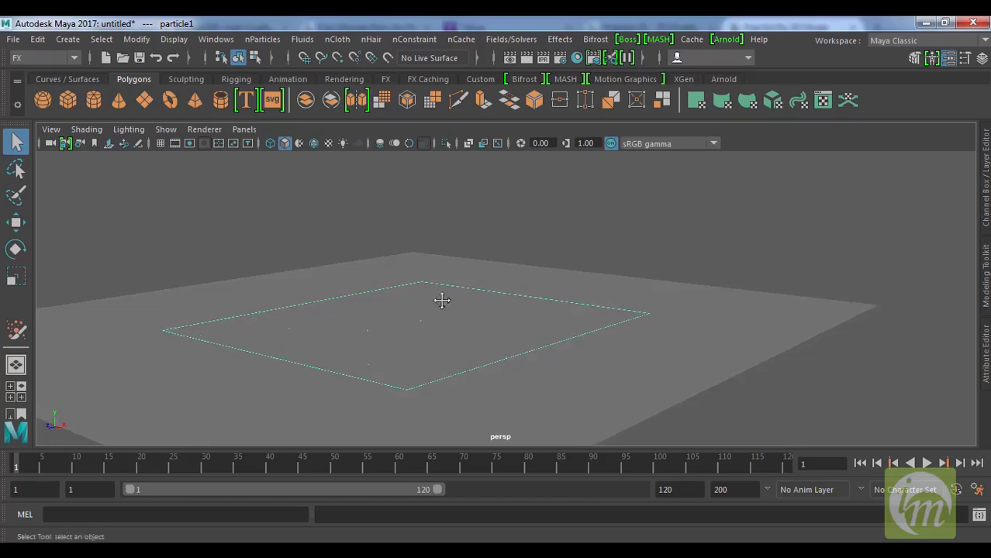
middle_click_drag(441, 298, 478, 287, "alt")
left_click_drag(478, 287, 473, 296, "alt")
key("w")
left_click_drag(437, 231, 446, 205)
left_click_drag(529, 327, 493, 338, "alt")
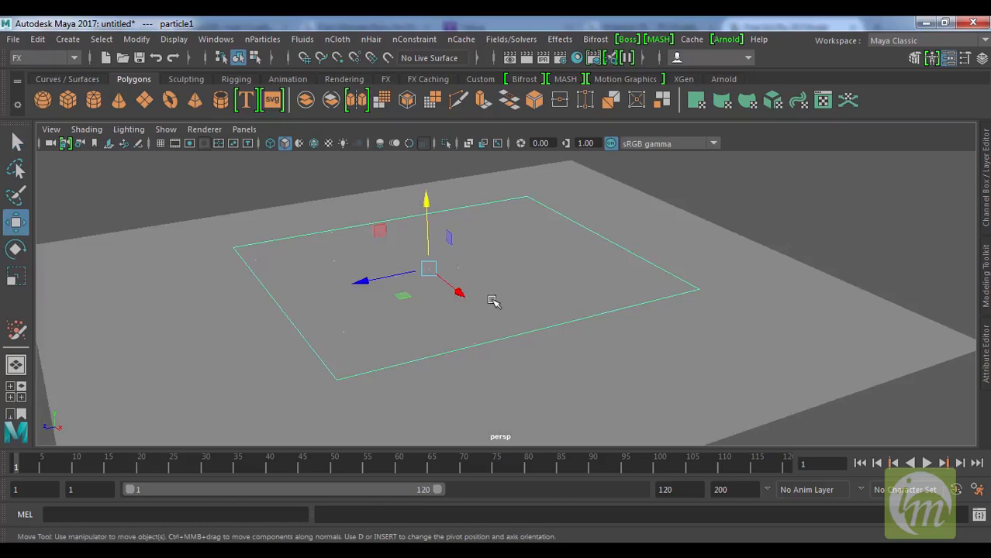
left_click_drag(499, 345, 586, 324, "alt")
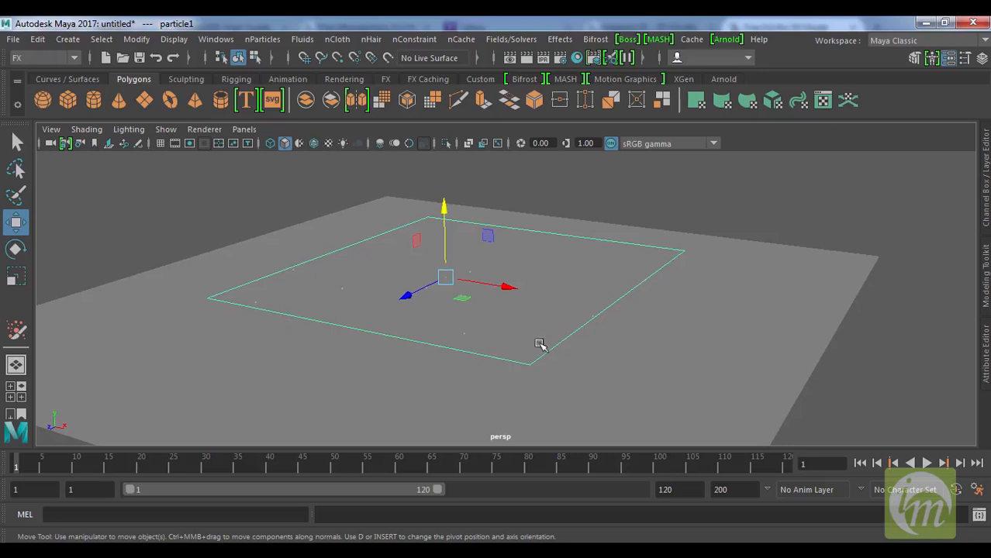
left_click_drag(579, 318, 626, 316, "alt")
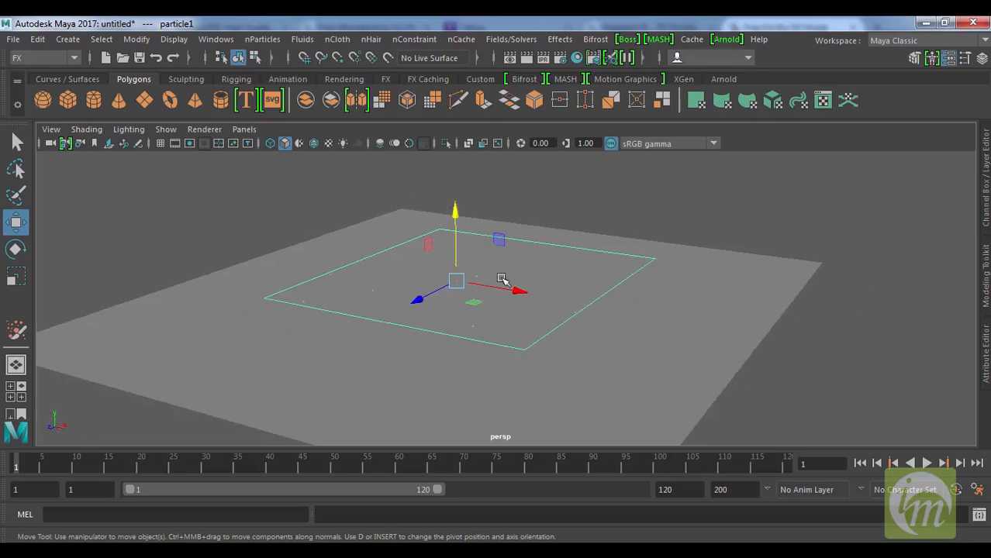
left_click(574, 325)
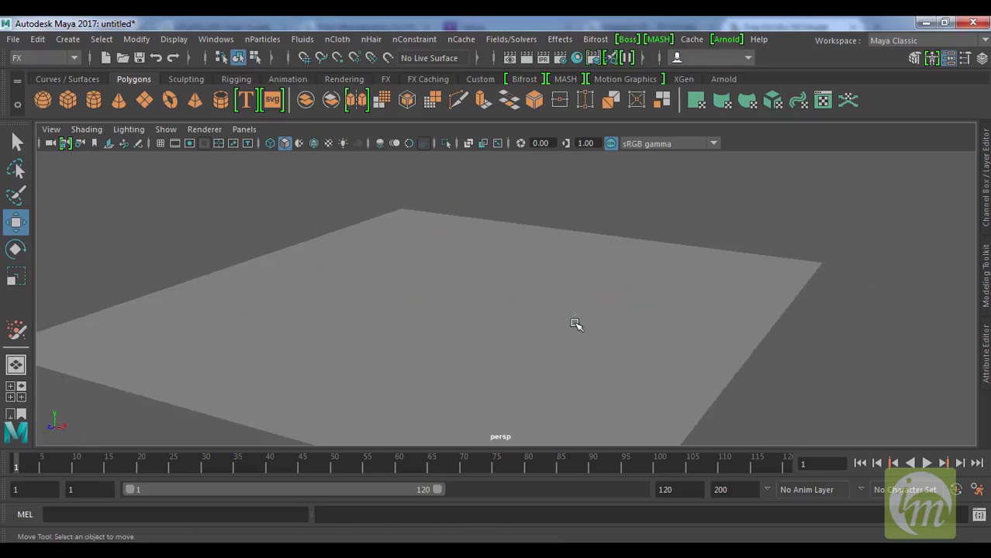
Enable Sketch particles for the legacy Particle Tool and sketch a looping freehand trail of particles on the plane
left_click(262, 39)
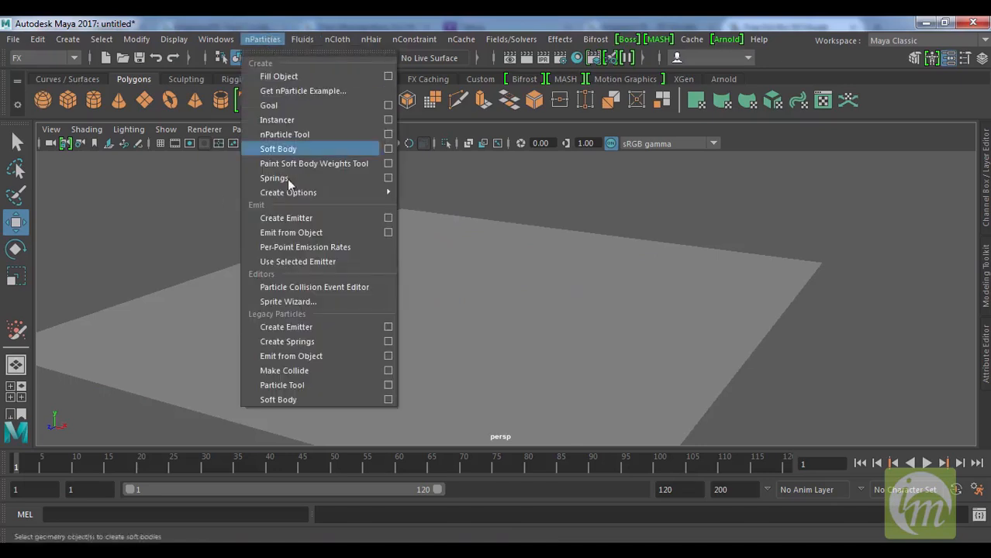
left_click(388, 385)
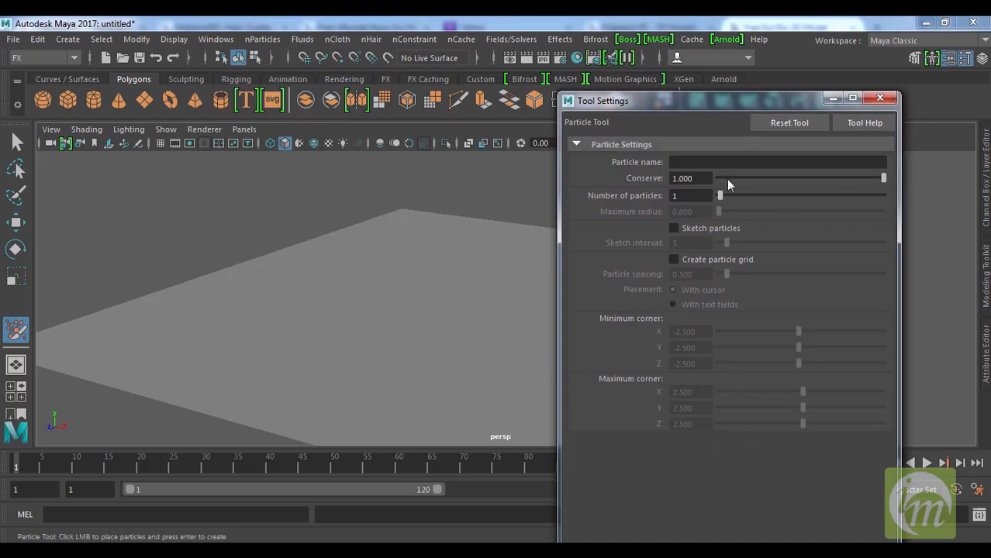
left_click(707, 231)
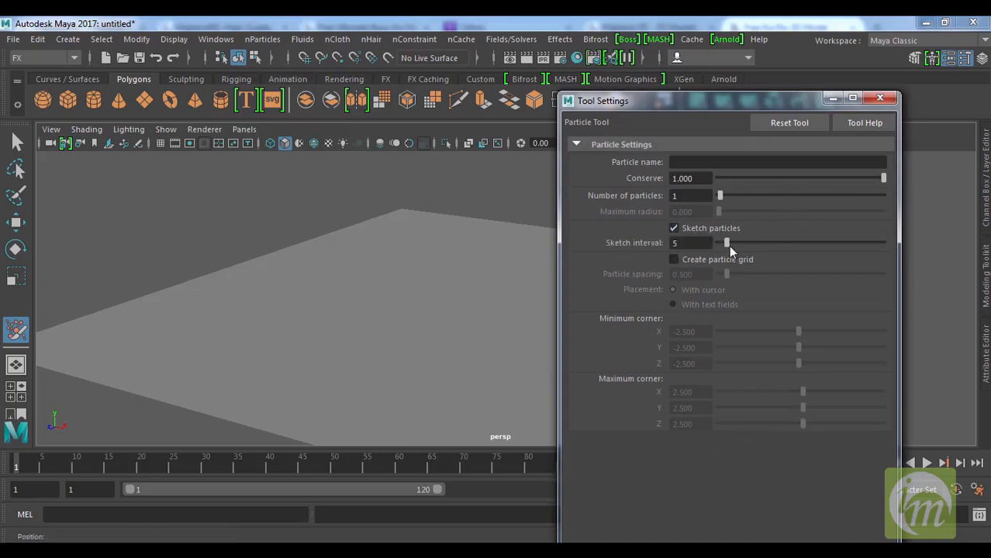
left_click_drag(448, 290, 419, 323, "alt")
mouse_move(327, 334)
left_mouse_down()
mouse_move(418, 297)
mouse_move(477, 305)
mouse_move(477, 381)
mouse_move(398, 347)
mouse_move(348, 386)
mouse_move(305, 298)
mouse_move(407, 269)
mouse_move(482, 270)
mouse_move(451, 314)
mouse_move(477, 313)
mouse_move(444, 323)
left_mouse_up()
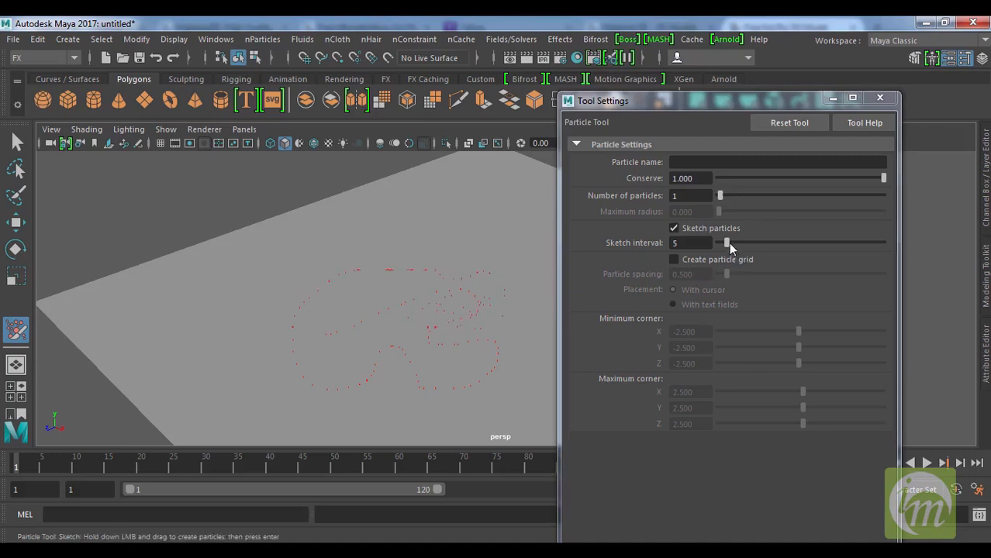
Try to undo the sketched particle trail
key("Return")
key("ctrl+z")
key("ctrl+z")
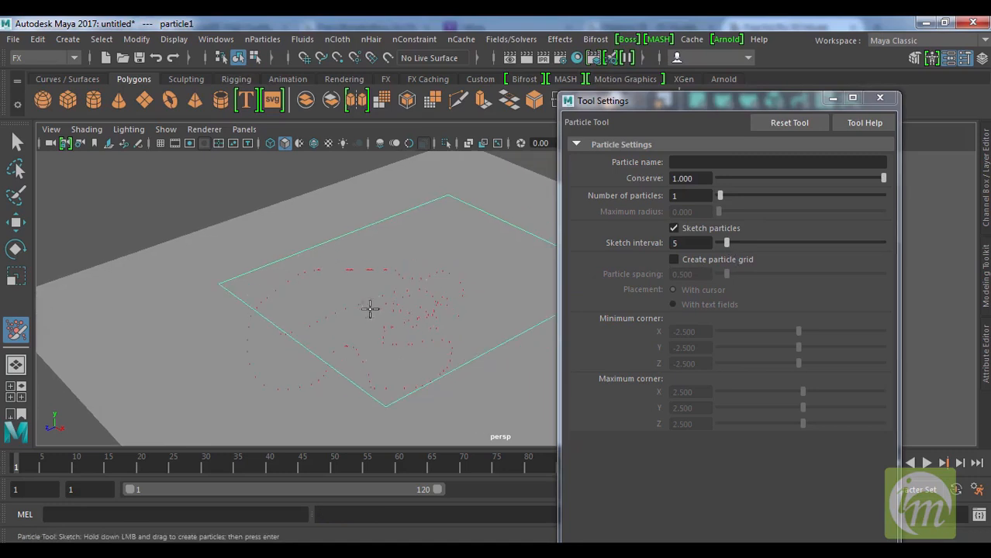
Set the sketch interval to 40 and sketch a few widely spaced particles beside the existing trail
middle_click_drag(409, 320, 402, 315, "alt")
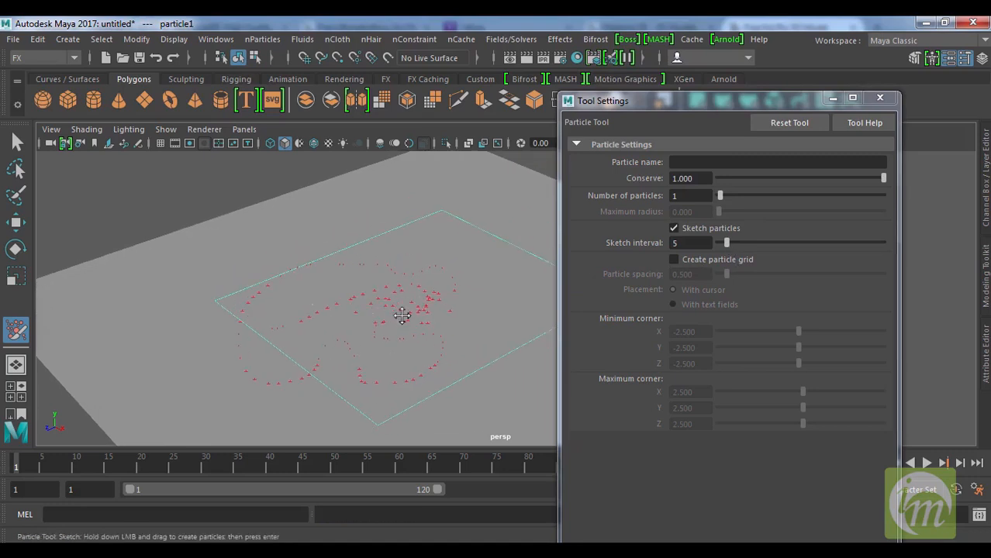
left_click(738, 243)
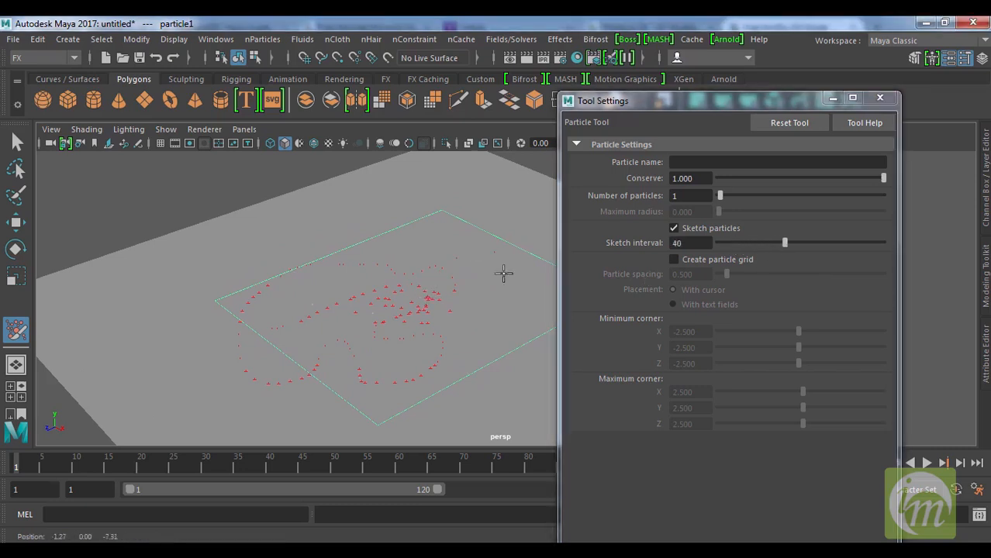
right_click_drag(471, 305, 439, 293, "alt")
scroll(441, 292, "down", 1)
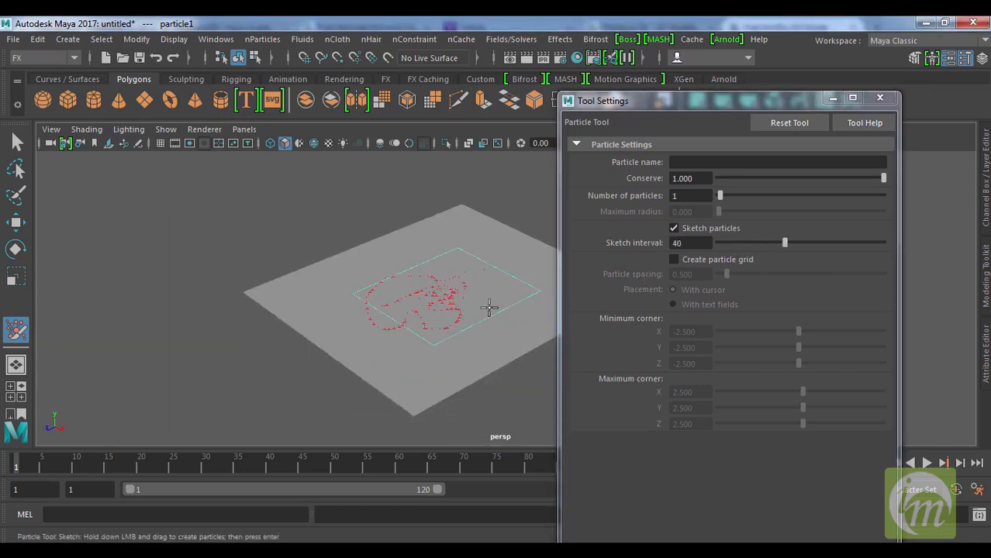
middle_click_drag(487, 307, 493, 336, "alt")
scroll(448, 331, "up", 2)
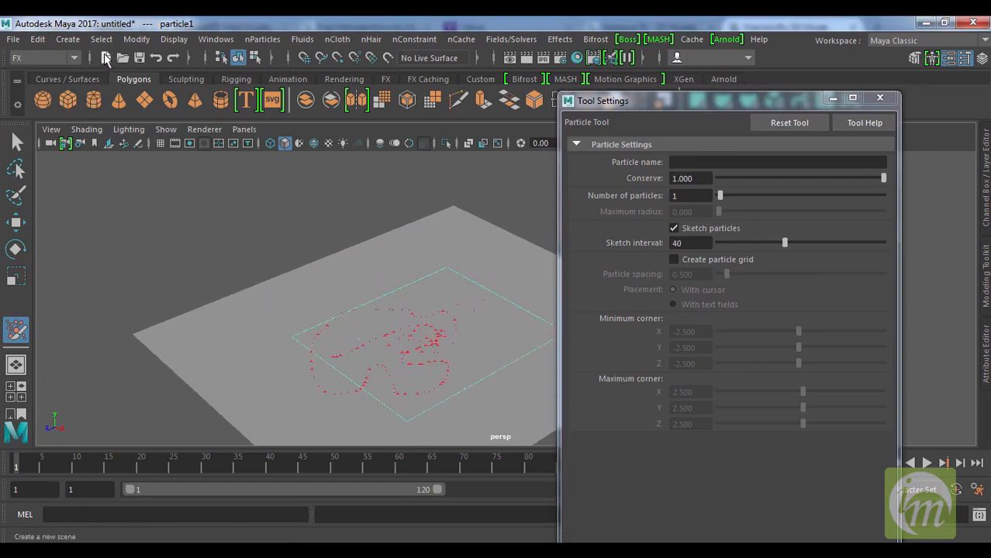
Start a new empty scene and show the viewport grid again
left_click(105, 58)
left_click(495, 292)
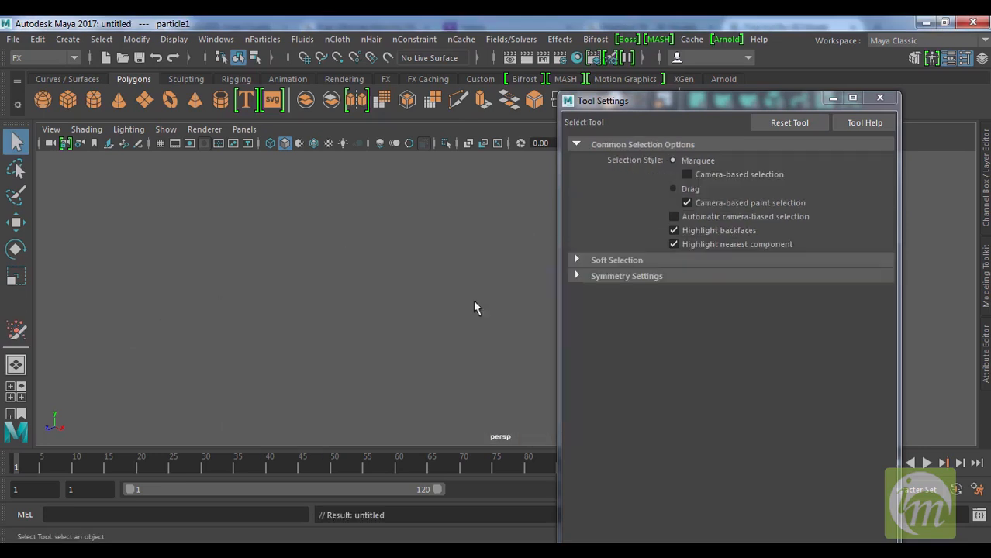
left_click(161, 143)
left_click(144, 100)
Sketch a sparse particle trail on the grid with the legacy Particle Tool at interval 40 and create the particle object
left_click(262, 39)
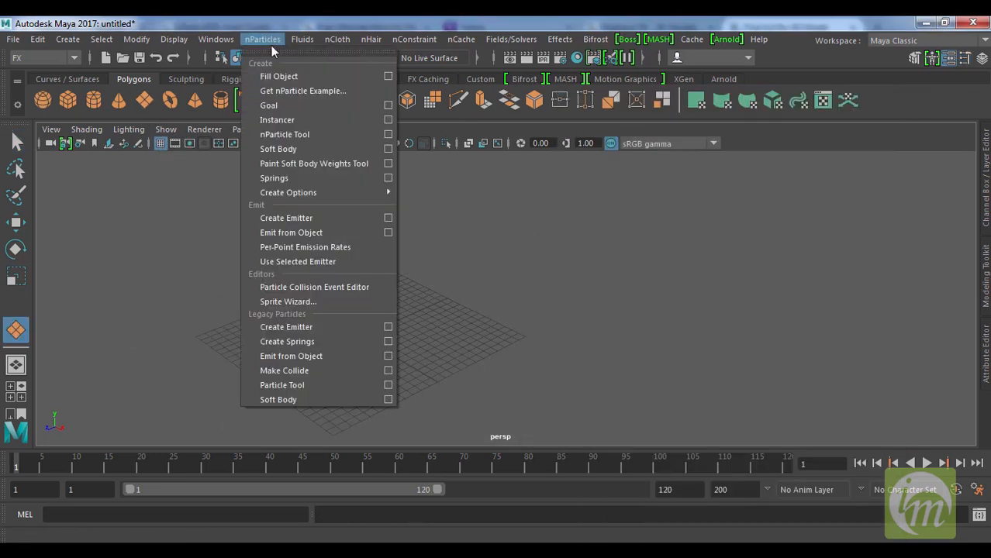
left_click(387, 385)
mouse_move(317, 341)
left_mouse_down()
mouse_move(392, 332)
mouse_move(409, 361)
mouse_move(427, 350)
left_mouse_up()
scroll(427, 351, "up", 5)
middle_click_drag(427, 351, 470, 299, "alt")
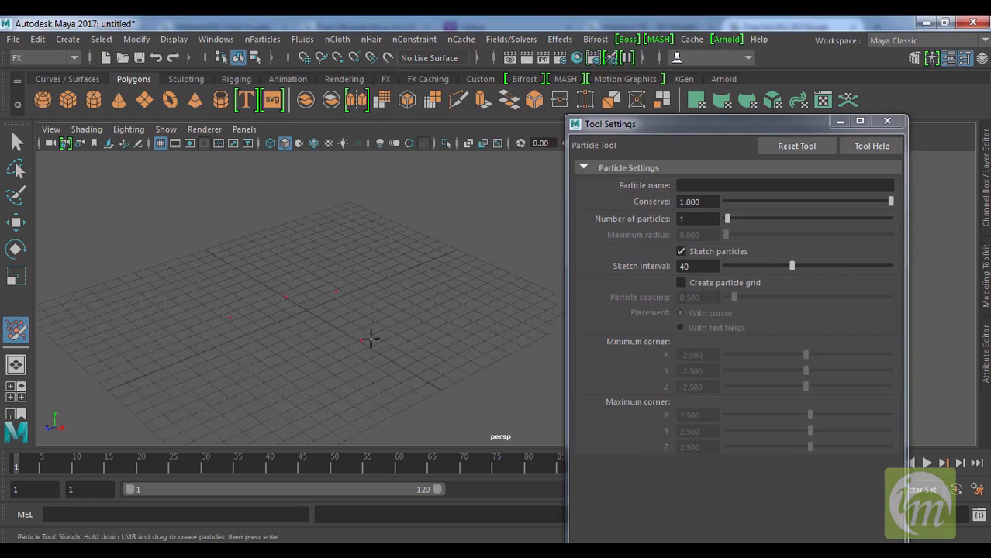
middle_click_drag(376, 355, 427, 341, "alt")
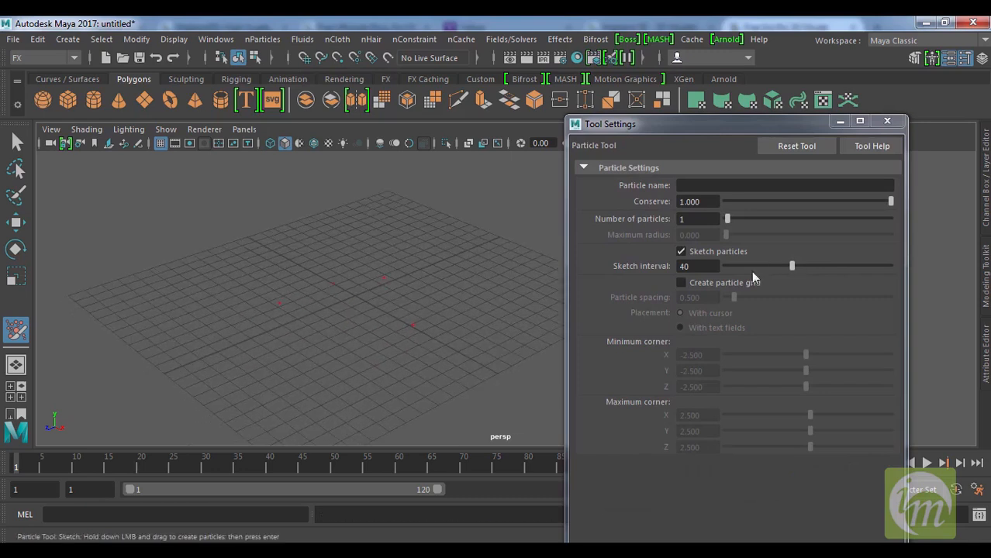
key("Return")
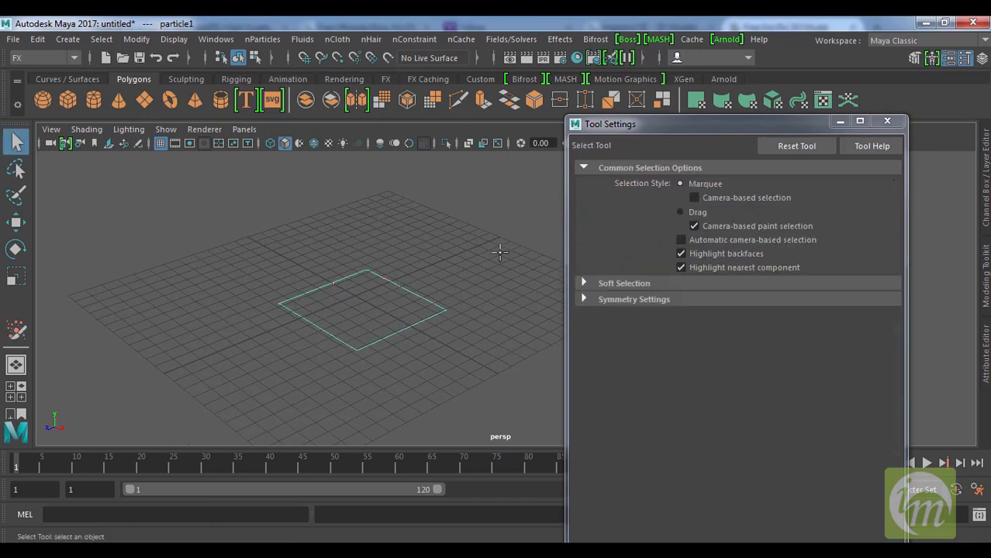
left_click(467, 288)
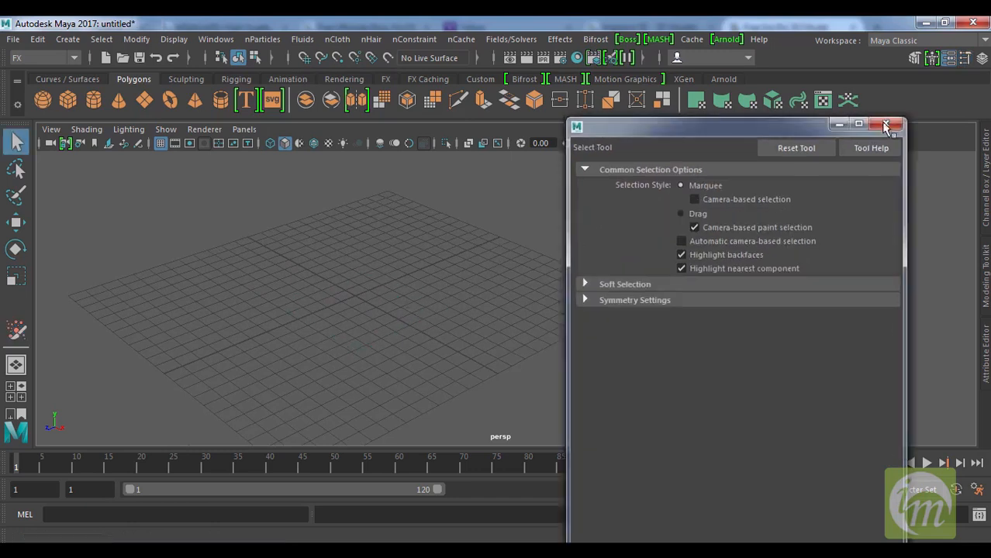
left_click(881, 124)
Set the legacy Particle Tool's sketch interval to 1 and its number of particles to 69
left_click(302, 39)
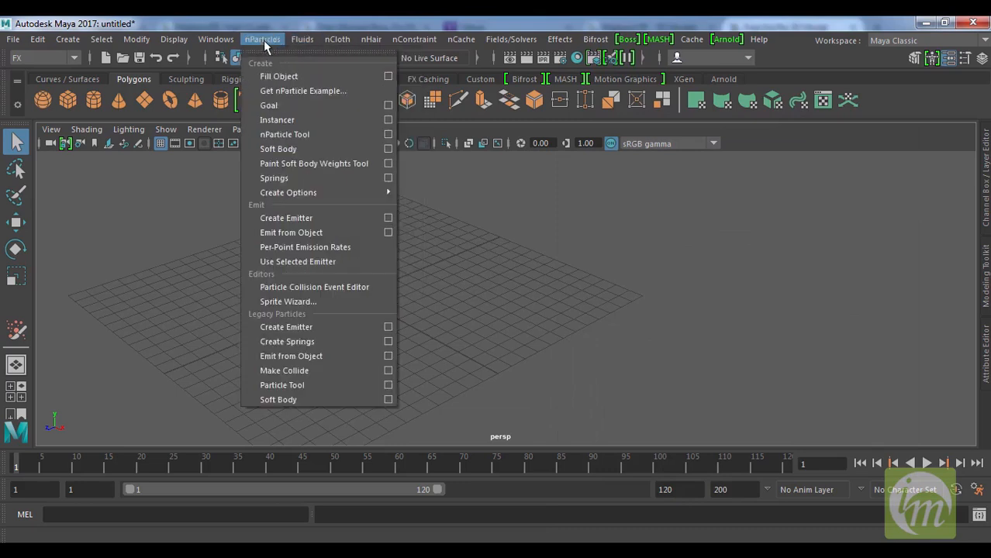
left_click(387, 385)
mouse_move(794, 290)
left_mouse_down()
mouse_move(757, 294)
mouse_move(754, 303)
mouse_move(734, 291)
left_mouse_up()
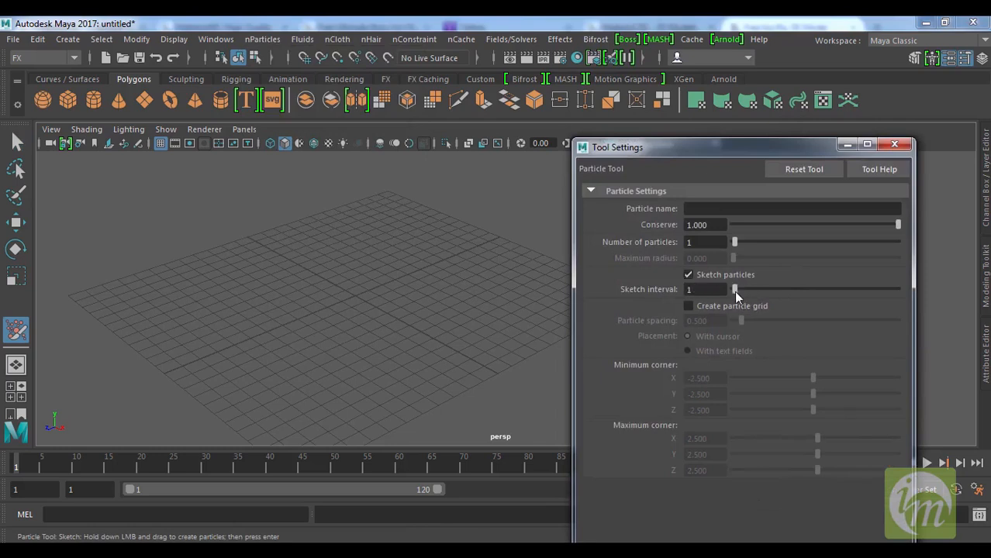
left_click_drag(737, 242, 846, 242)
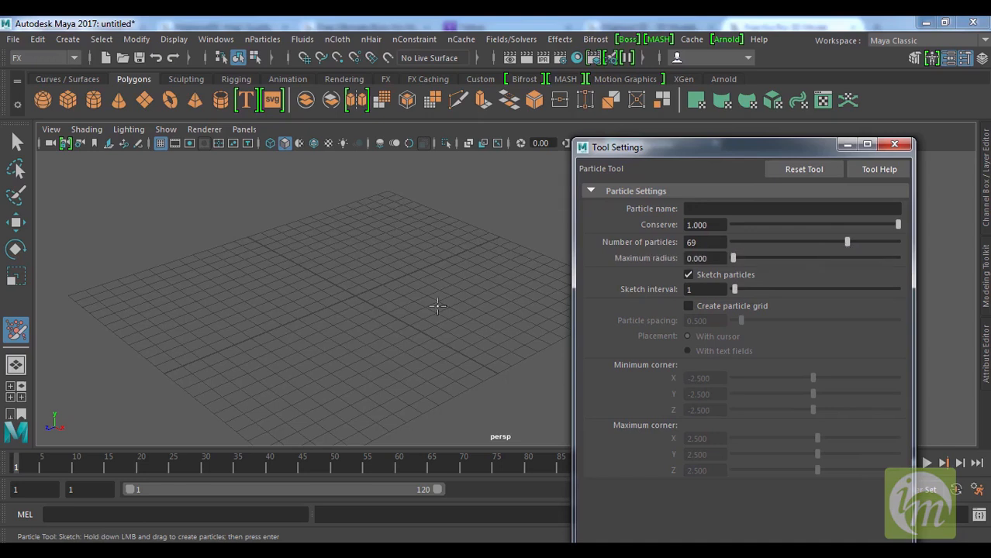
Sketch a winding, dense particle curve on the grid, create the particle object, and clear the selection
mouse_move(277, 306)
left_mouse_down()
mouse_move(350, 273)
mouse_move(446, 287)
mouse_move(505, 334)
mouse_move(400, 375)
mouse_move(366, 346)
mouse_move(308, 355)
left_mouse_up()
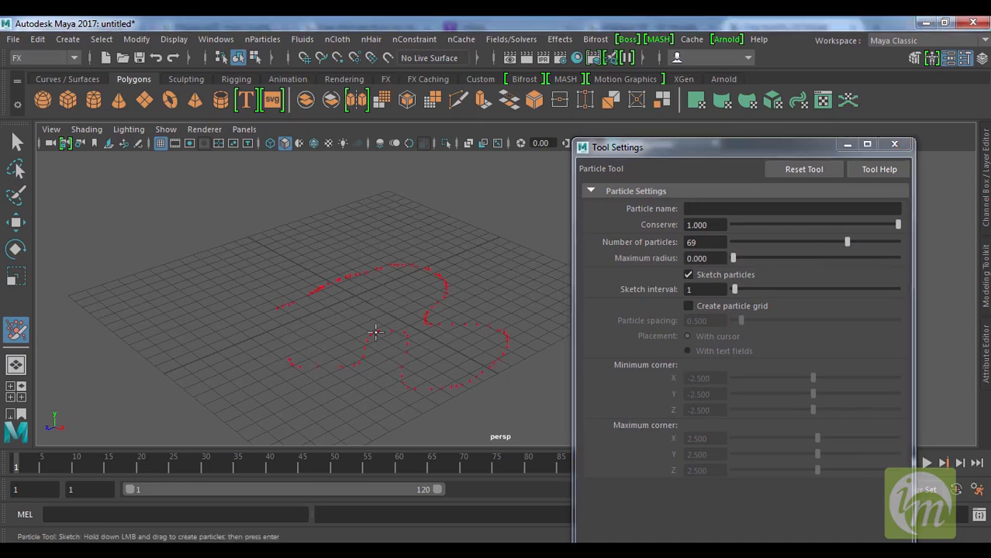
key("Return")
left_click(421, 312)
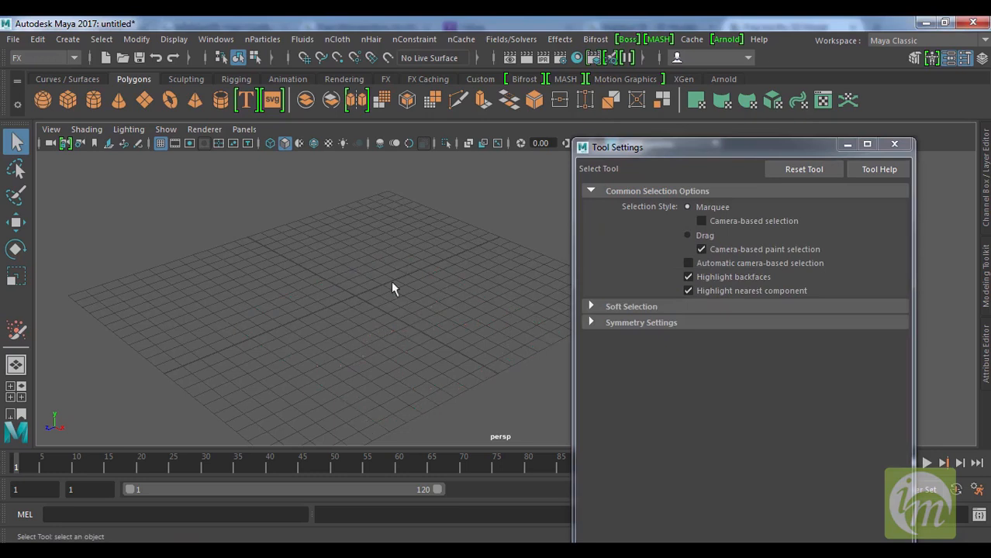
Turn off particle sketching in the legacy Particle Tool and set its number of particles to 85
left_click(252, 41)
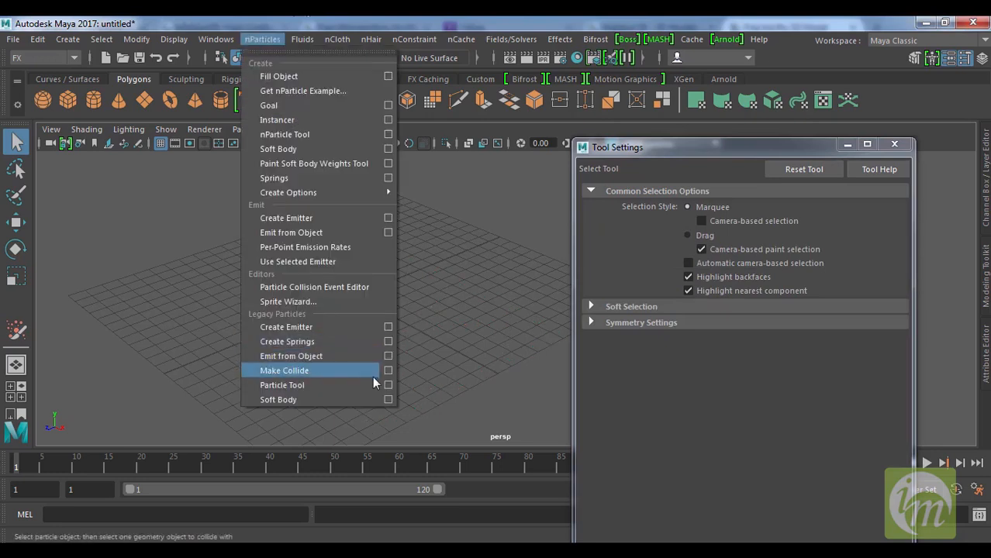
left_click(388, 386)
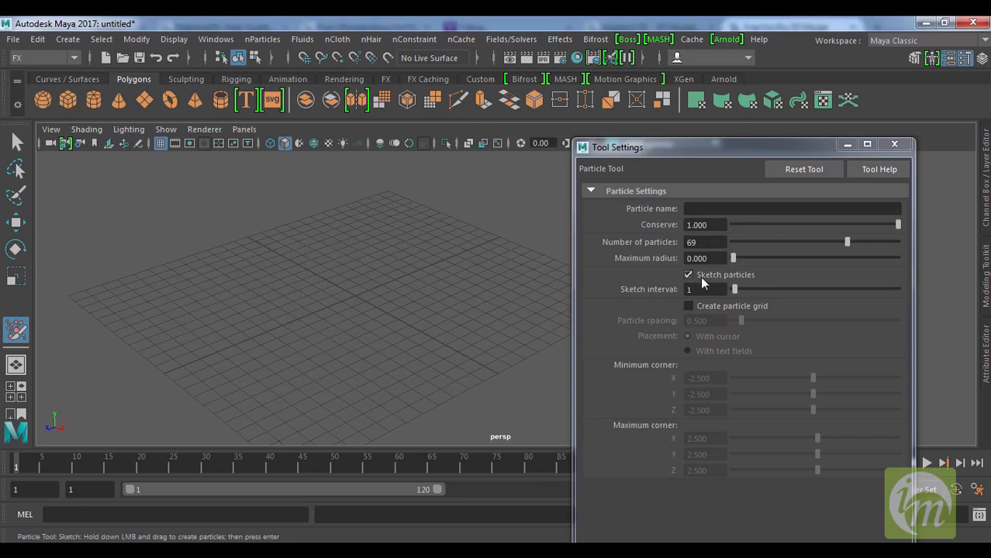
left_click(700, 275)
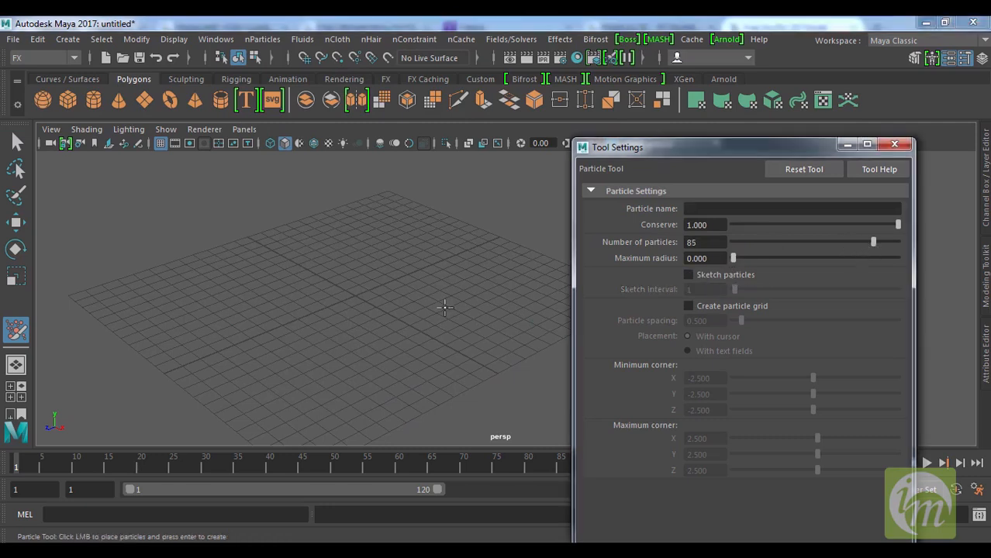
Place particles at three separate spots on the grid with a maximum radius of 0 and create the particle object
left_click(306, 306)
left_click(416, 281)
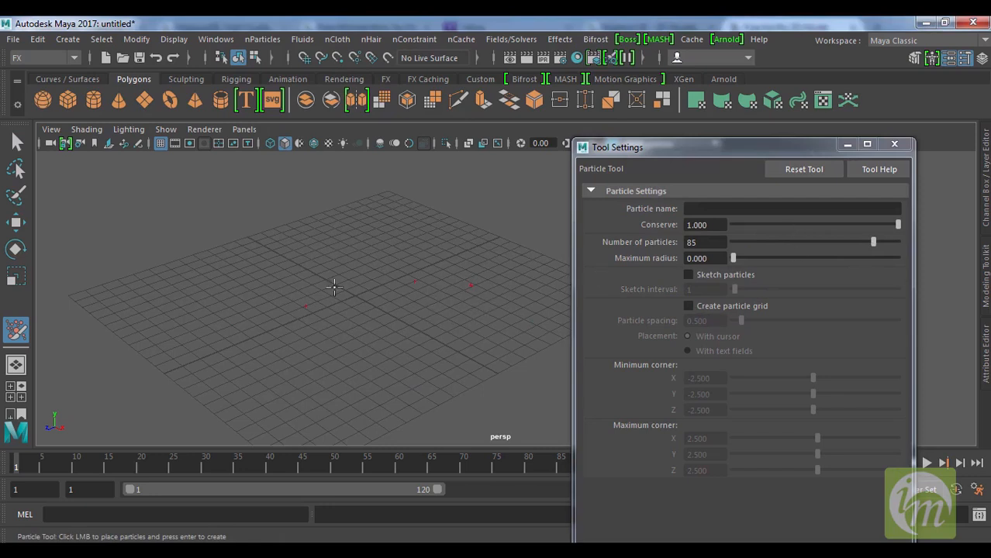
middle_click_drag(427, 325, 473, 294, "alt")
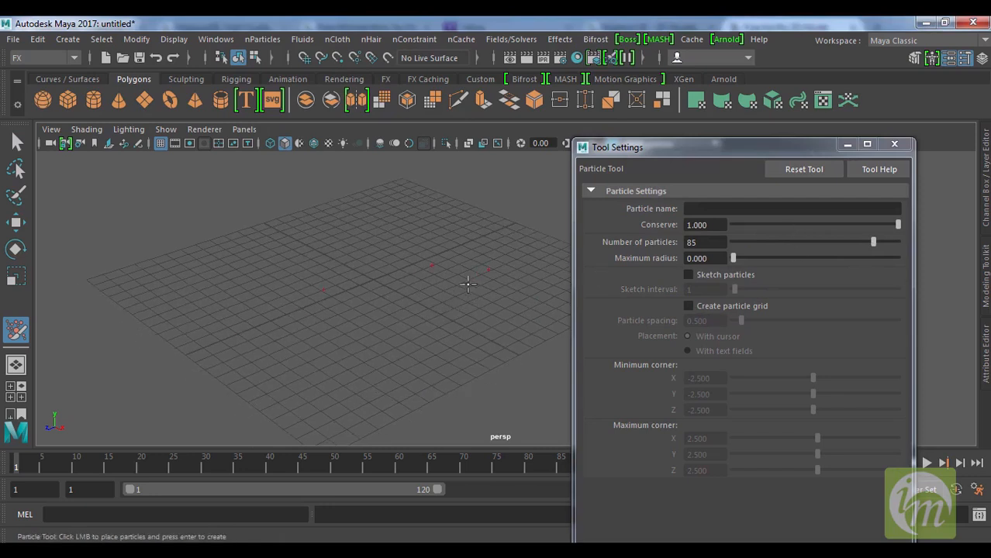
key("Return")
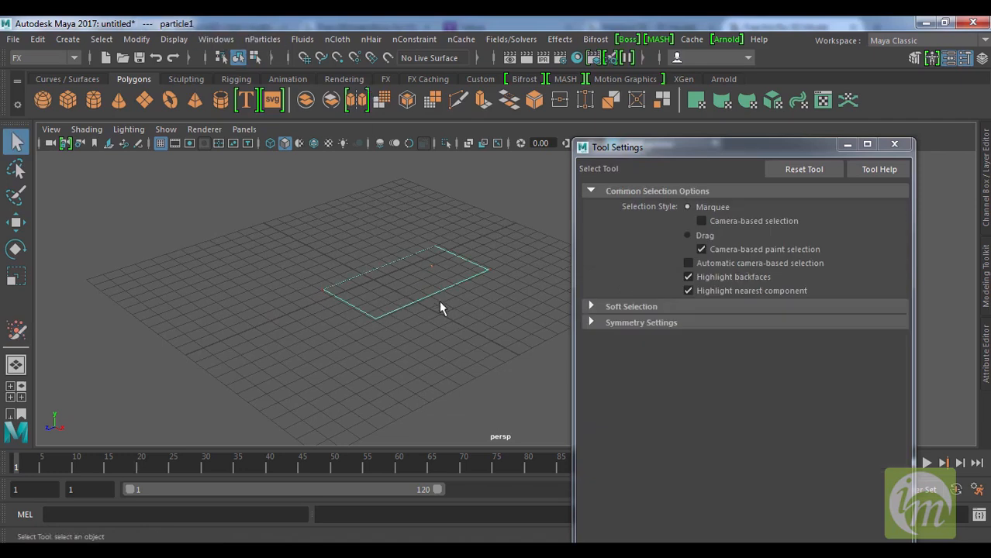
Delete the particle object and set the legacy Particle Tool's maximum radius to 19.867
left_click_drag(436, 281, 415, 308, "alt")
key("Delete")
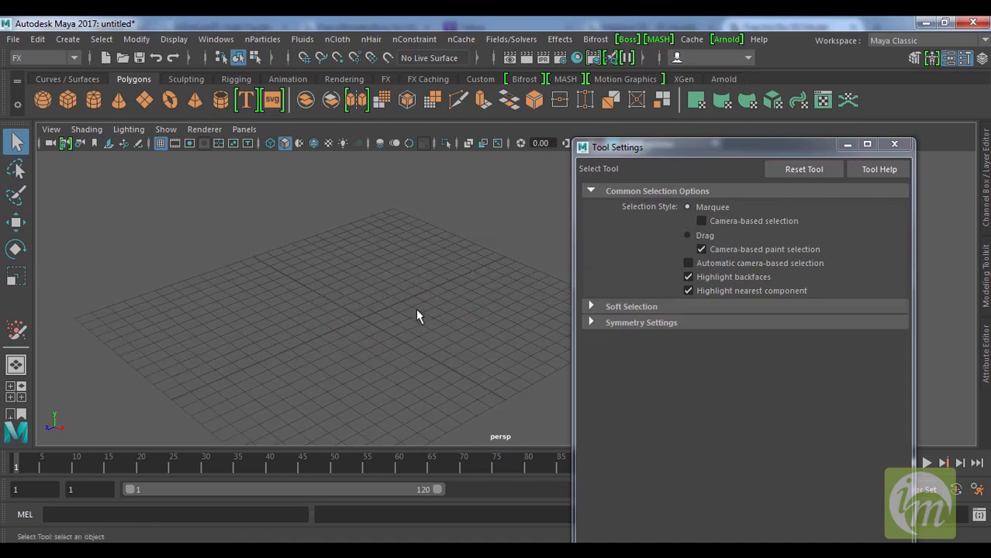
left_click(262, 39)
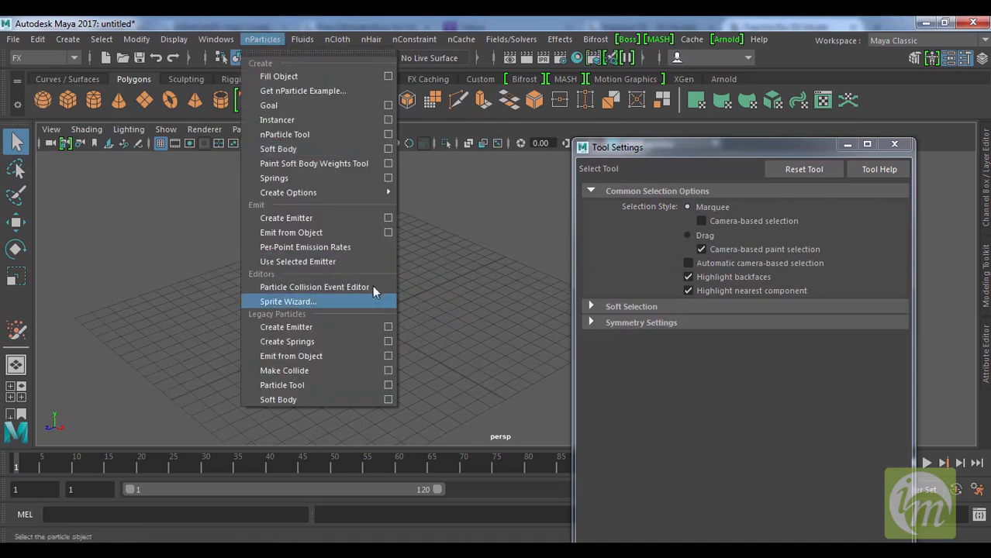
left_click(389, 384)
left_click_drag(738, 260, 828, 264)
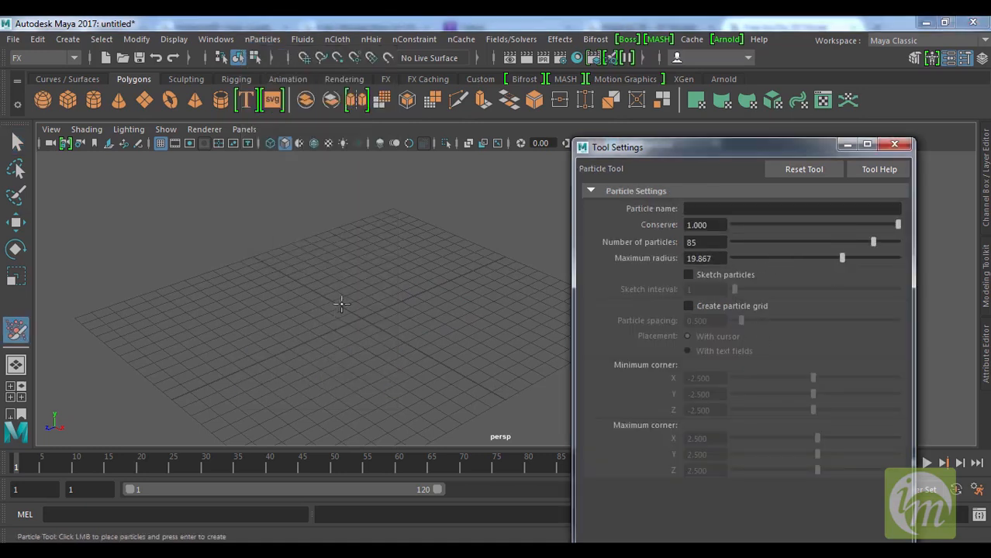
Place a cloud of 85 particles around a point on the grid and create the particle object
left_click(435, 341)
scroll(435, 338, "down", 5)
left_click_drag(436, 338, 506, 336, "alt")
middle_click_drag(517, 320, 439, 301, "alt")
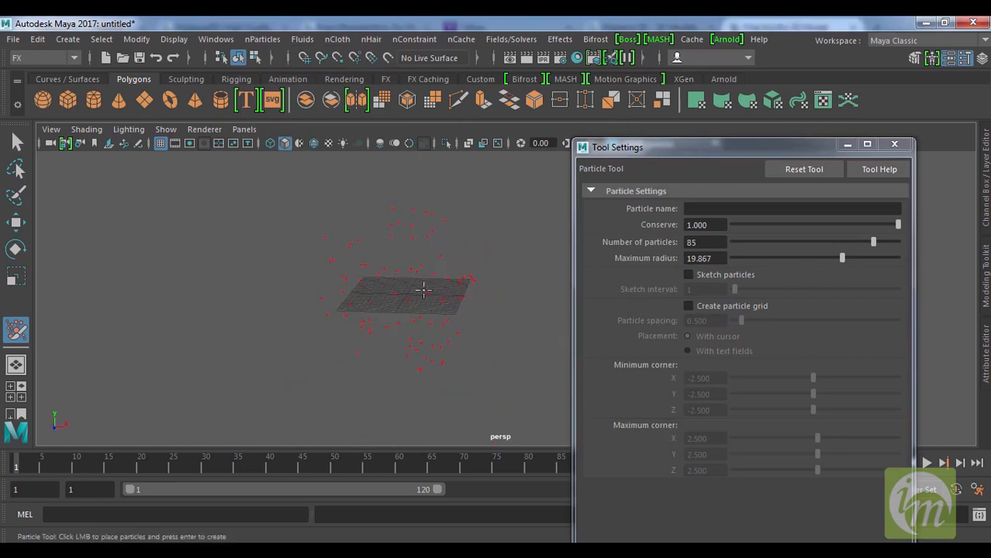
key("Return")
left_click_drag(431, 361, 427, 342, "alt")
right_click_drag(446, 357, 475, 379, "alt")
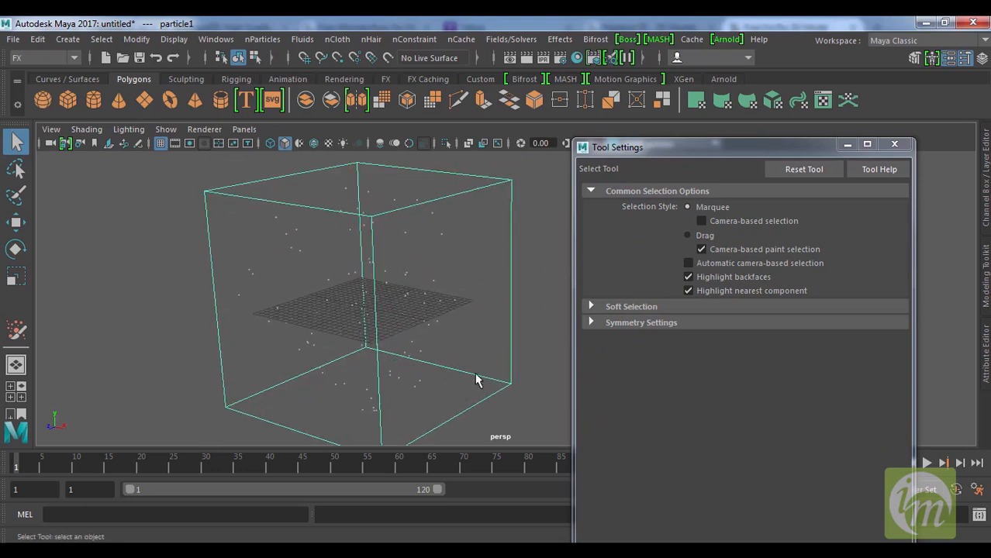
Delete the particle cloud and enable particle grid creation in the legacy Particle Tool
key("Delete")
left_click(894, 144)
left_click(264, 41)
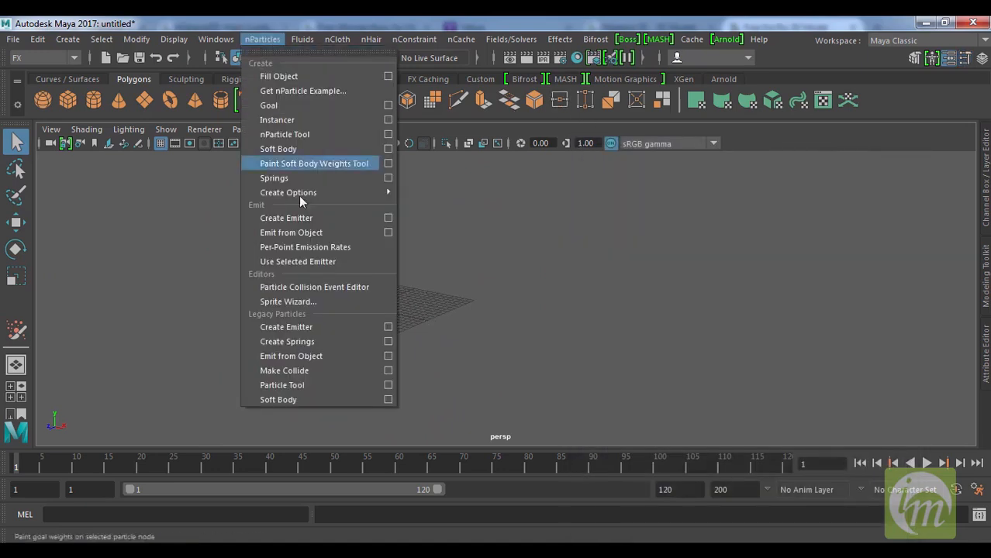
left_click(388, 387)
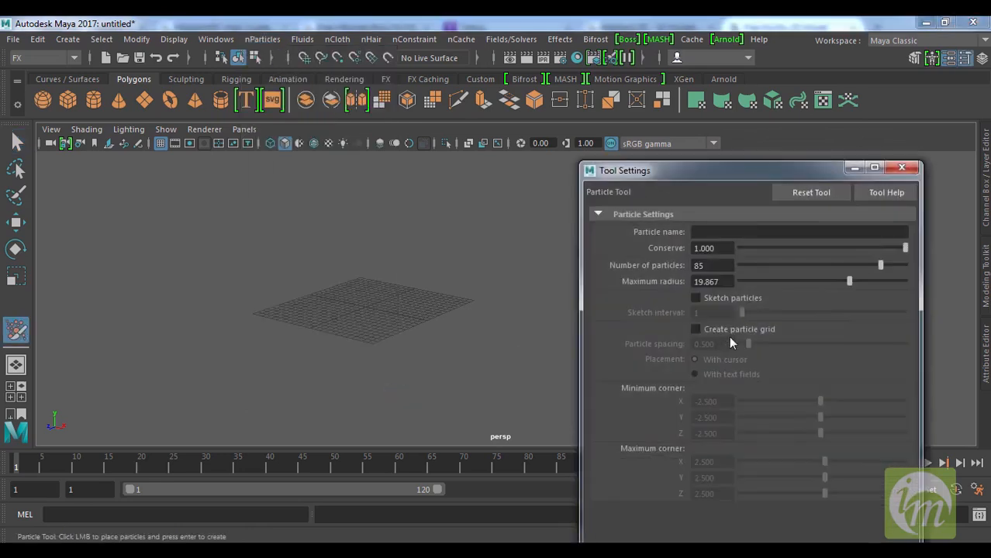
left_click(739, 331)
Create a particle grid with 0.500 spacing between opposite corners of the viewport grid and close the tool settings
left_click_drag(406, 341, 492, 372, "alt")
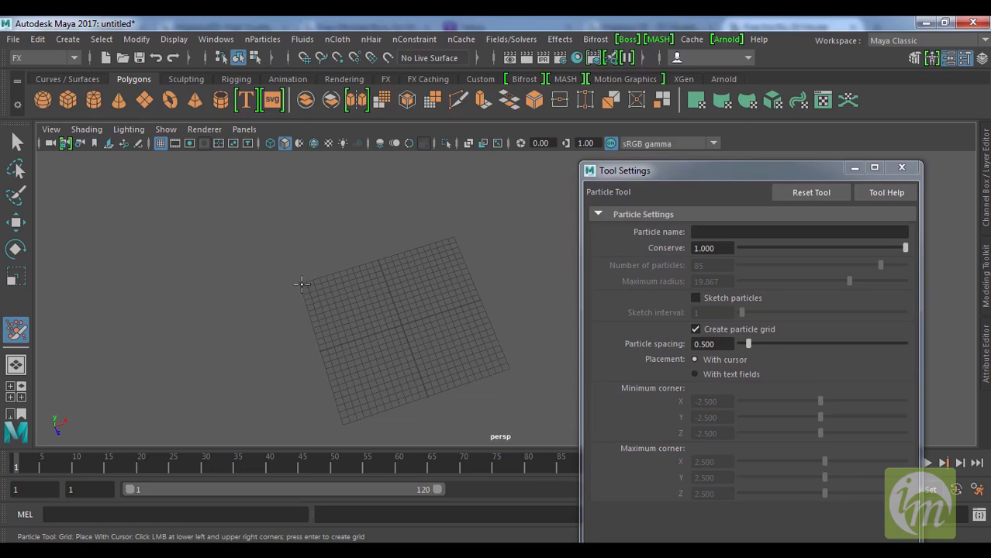
left_click(508, 369)
key("Return")
left_click_drag(377, 346, 316, 355, "alt")
left_click(901, 167)
left_click_drag(518, 348, 427, 345, "alt")
middle_click_drag(428, 340, 517, 334, "alt")
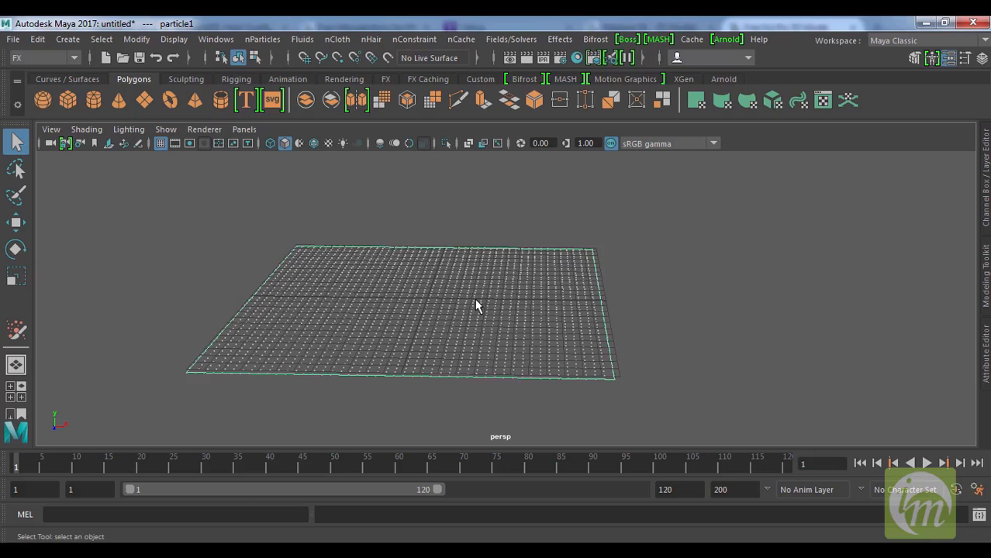
Add a Vortex field to the particle grid, play the simulation, and stop it
left_click(510, 40)
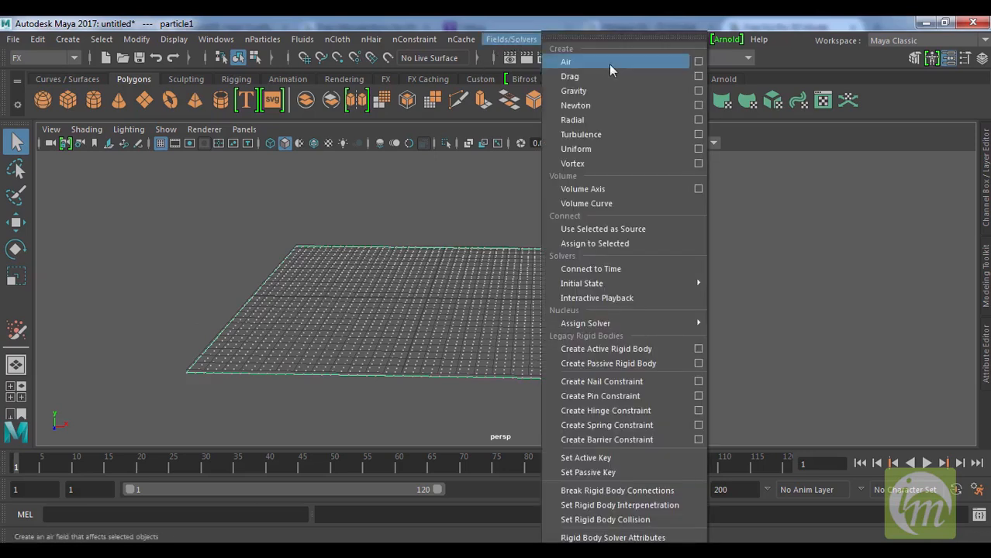
left_click(607, 162)
scroll(620, 293, "down", 3)
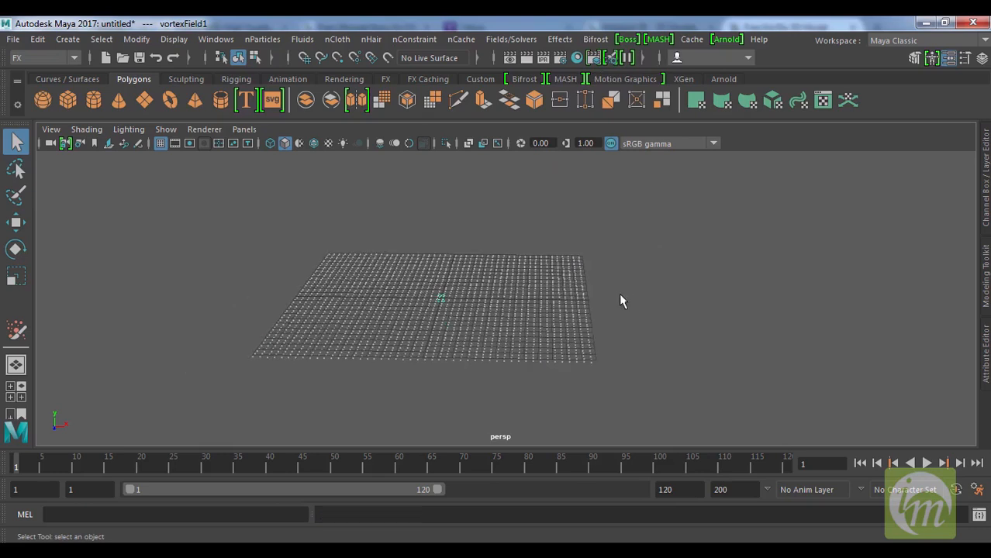
left_click(930, 464)
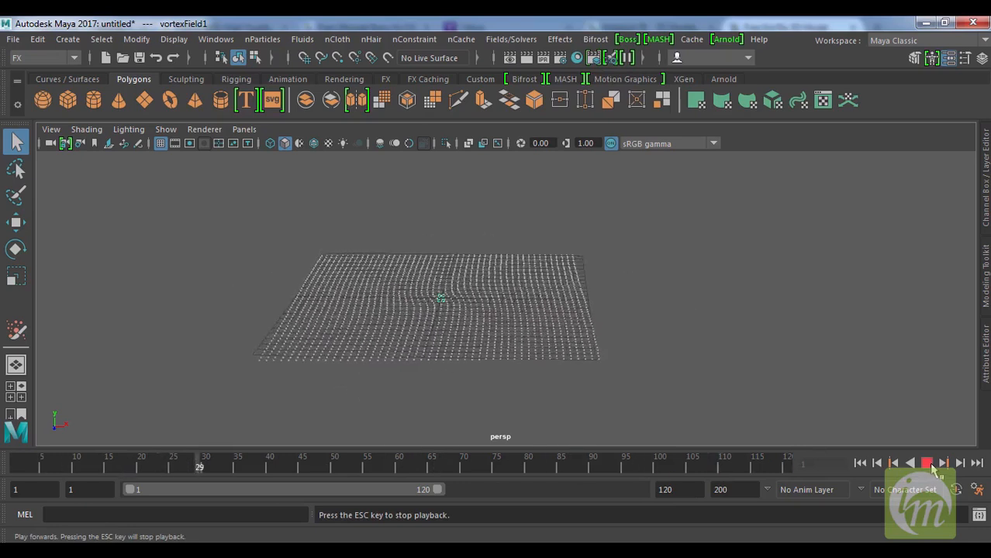
left_click(927, 463)
Add a Newton field to the particle grid and play the simulation from the first frame, then stop it
left_click(637, 361)
left_click_drag(512, 315, 541, 354)
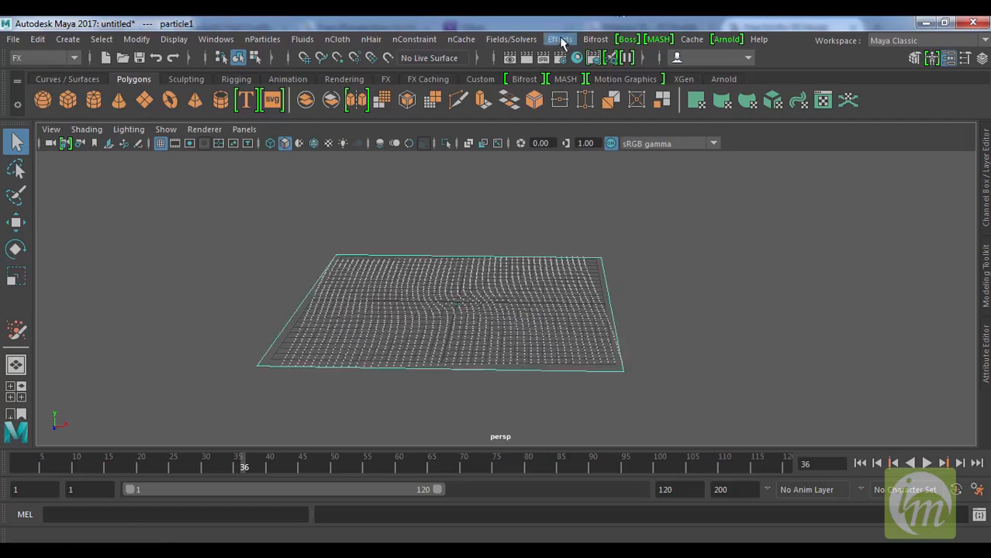
left_click(506, 39)
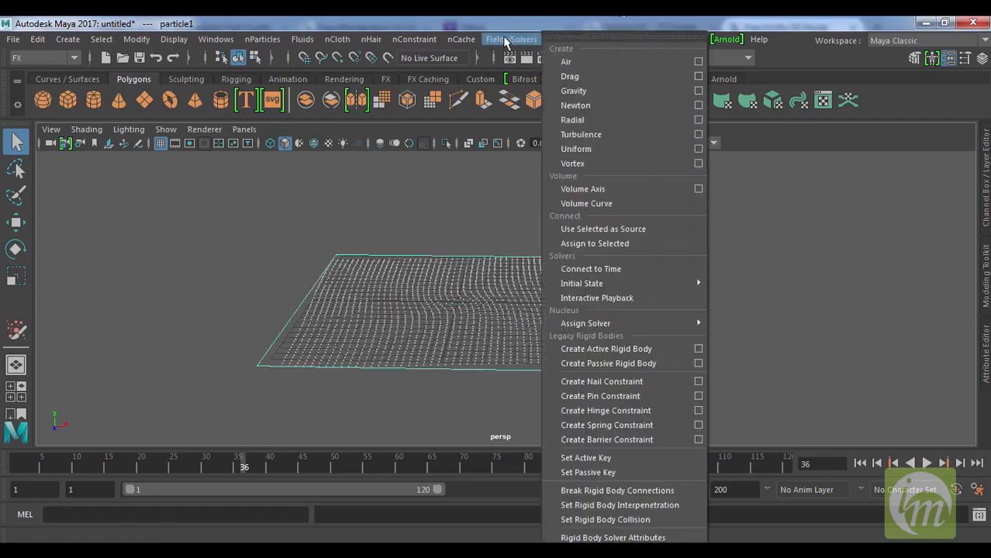
left_click(580, 106)
left_click(860, 464)
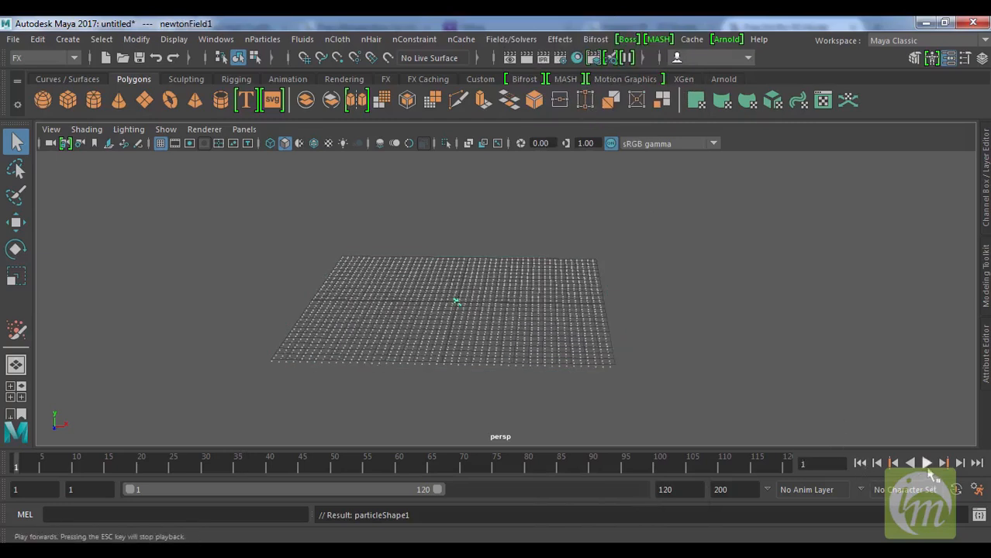
left_click(926, 463)
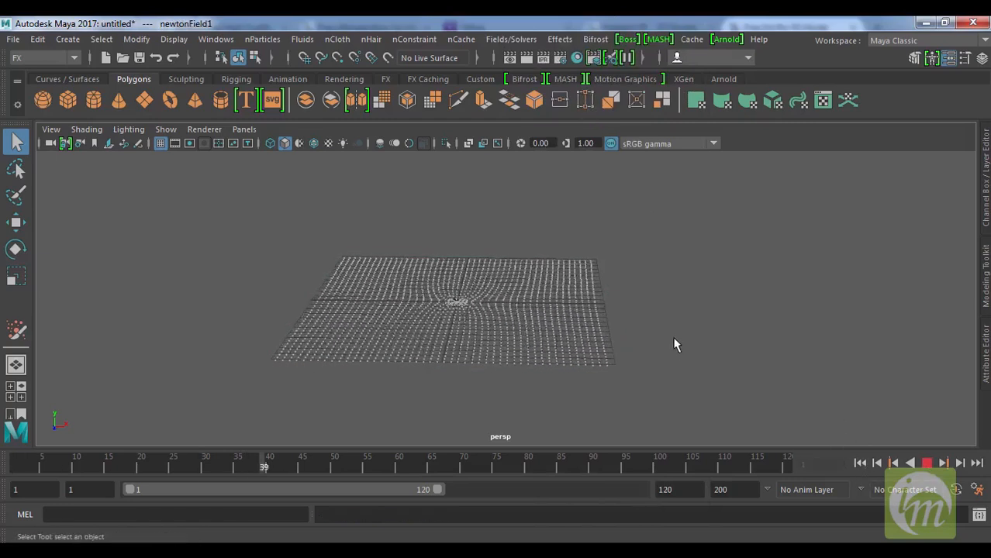
left_click(927, 465)
Hide the viewport grid and extend the animation and playback end frames to 600
left_click(310, 203)
left_click(163, 143)
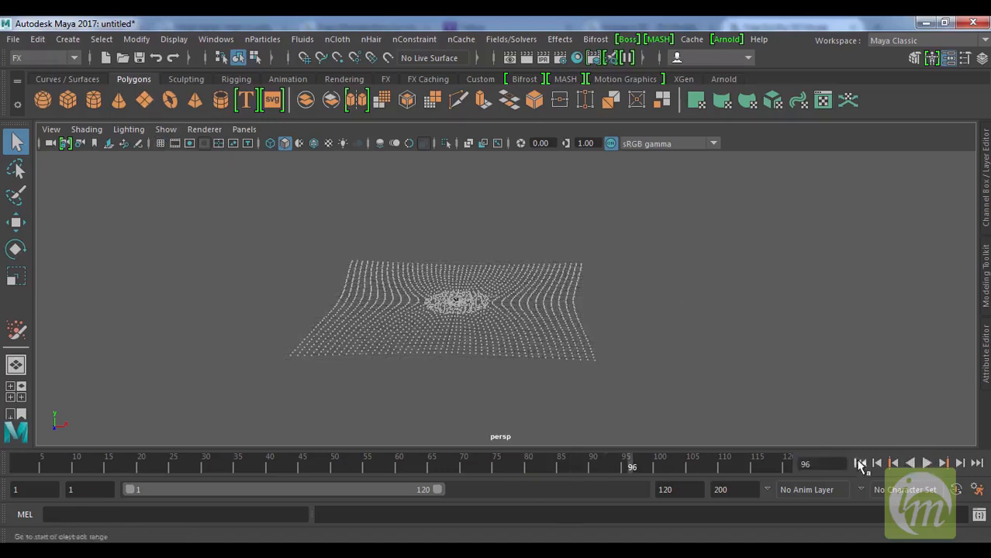
left_click_drag(734, 490, 643, 480)
left_click_drag(701, 490, 648, 488)
type("600")
key("Return")
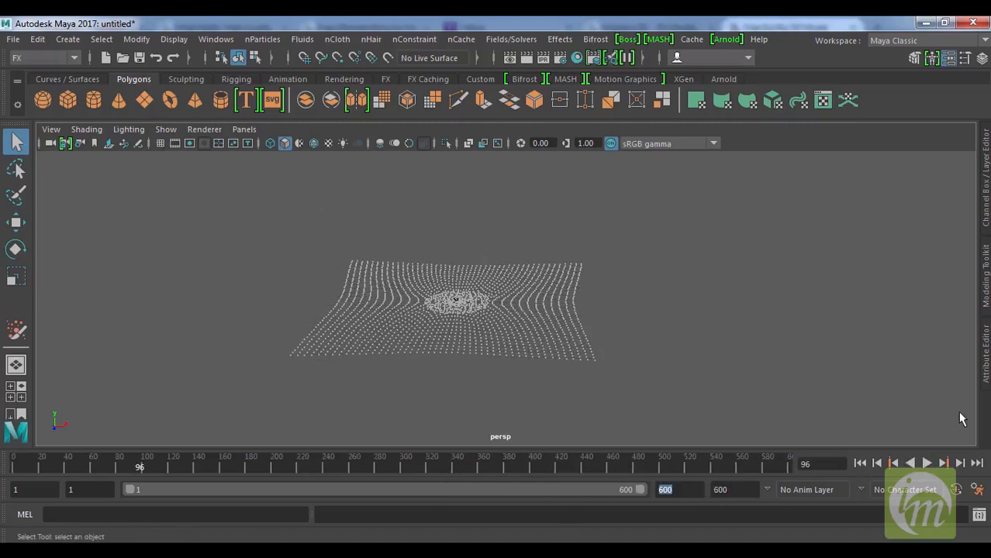
Play the particle simulation over the extended range, view it from another angle, and return to the first frame
left_click(927, 462)
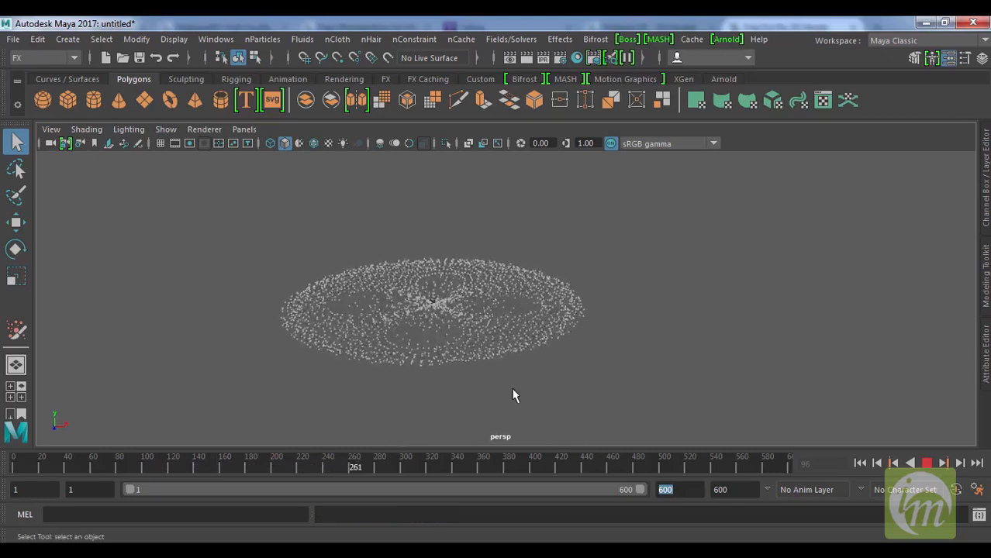
left_click_drag(522, 391, 550, 393, "alt")
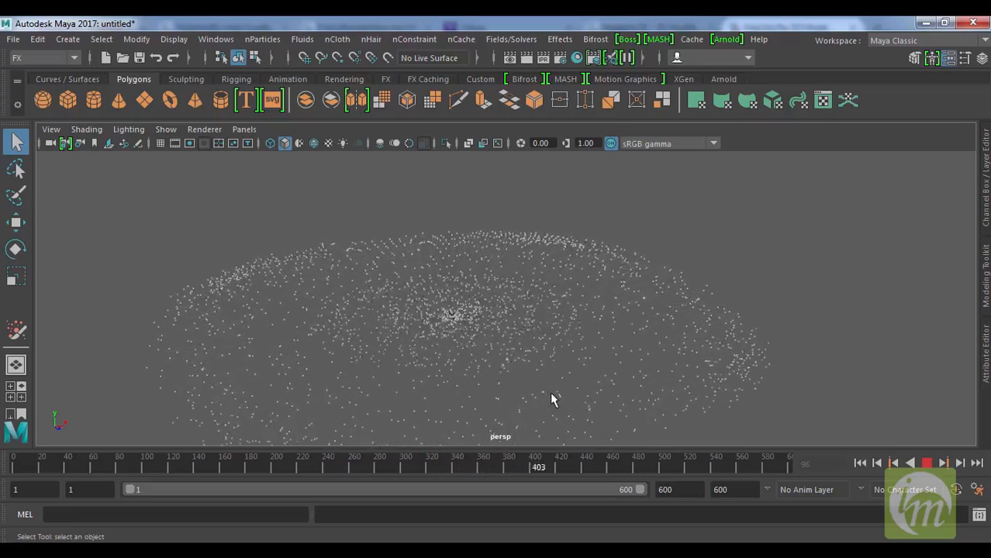
left_click(859, 463)
Delete the particle grid together with its fields and show the viewport grid again
scroll(516, 357, "down", 5)
left_click_drag(707, 364, 336, 246)
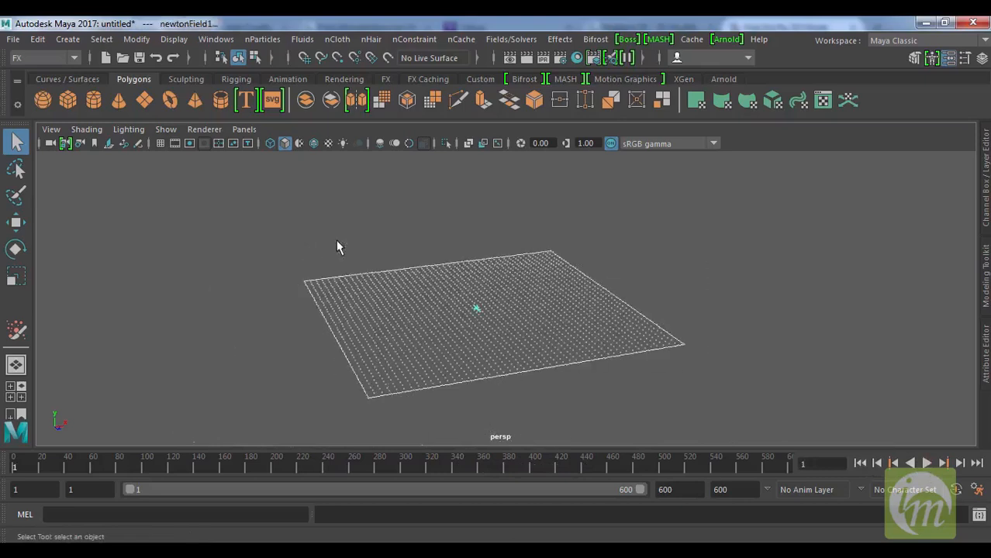
key("Delete")
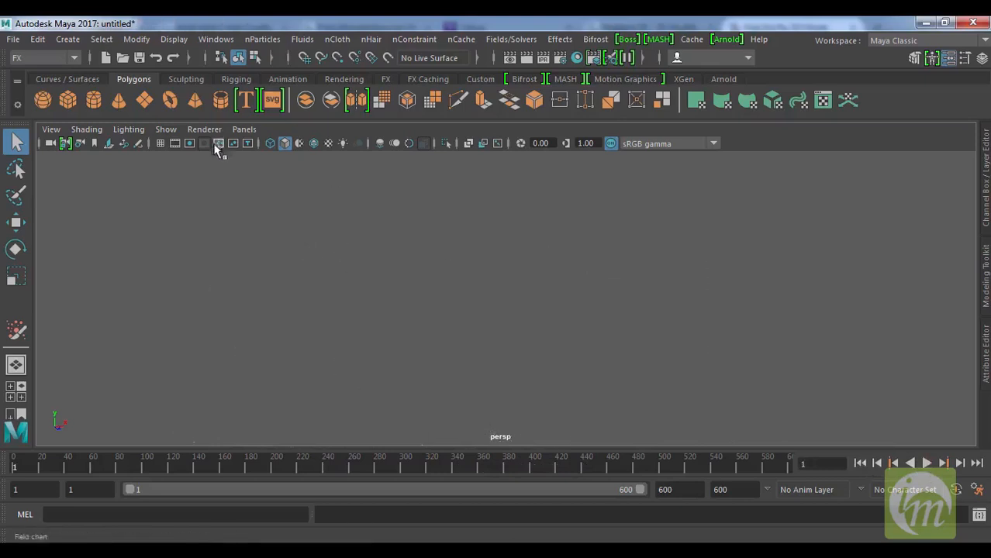
left_click(161, 144)
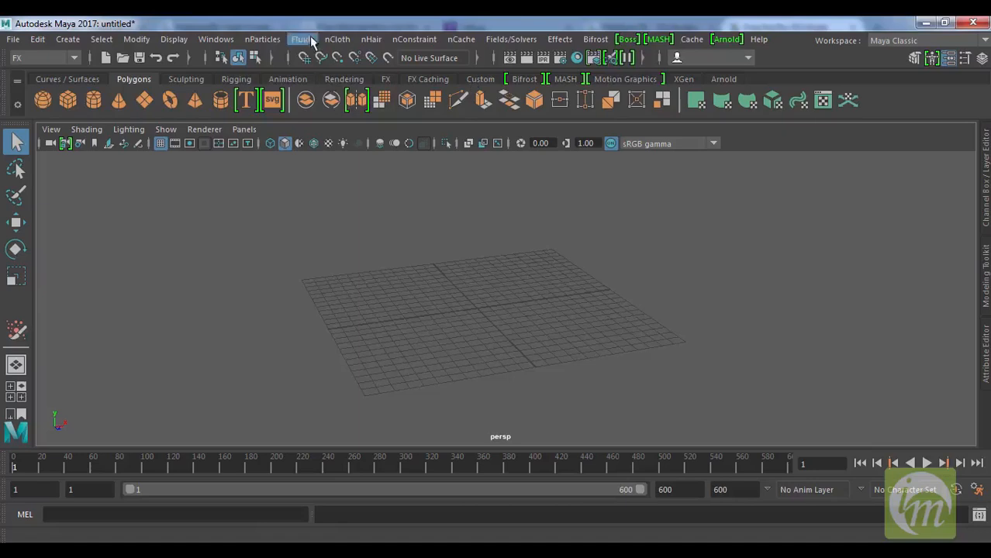
Turn off particle grid creation in the legacy Particle Tool and set 4 particles with a maximum radius of 9.467
left_click(263, 39)
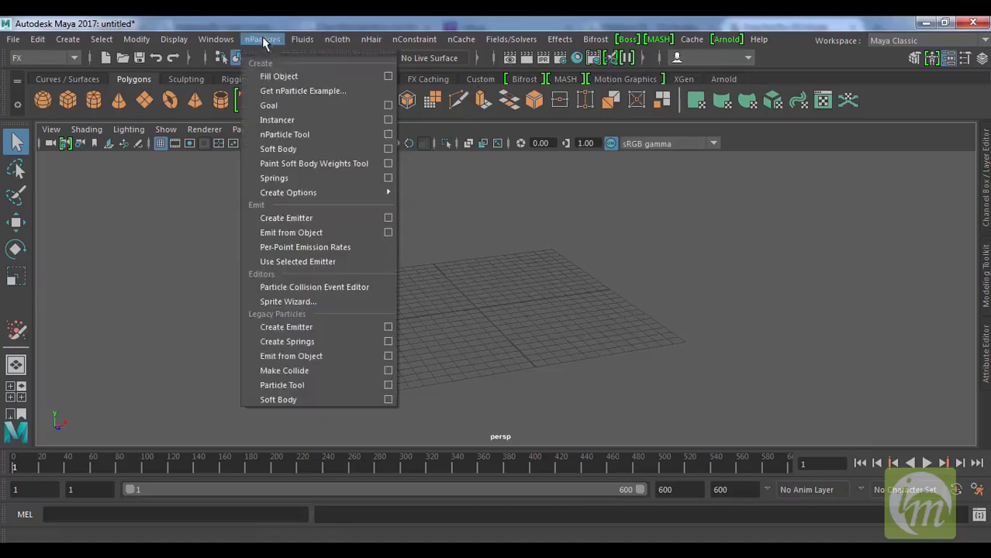
left_click(388, 386)
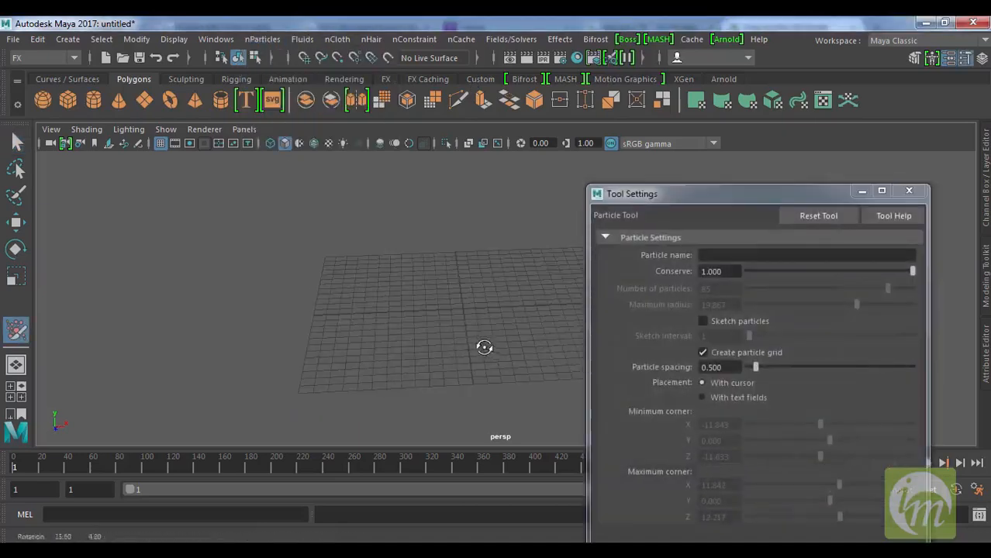
left_click(736, 352)
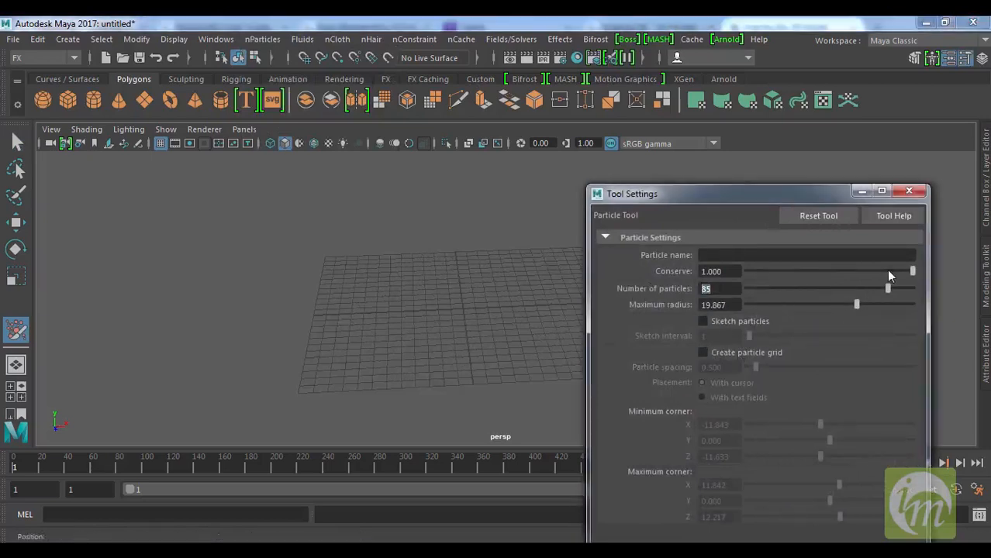
key("Return")
left_click_drag(804, 305, 799, 305)
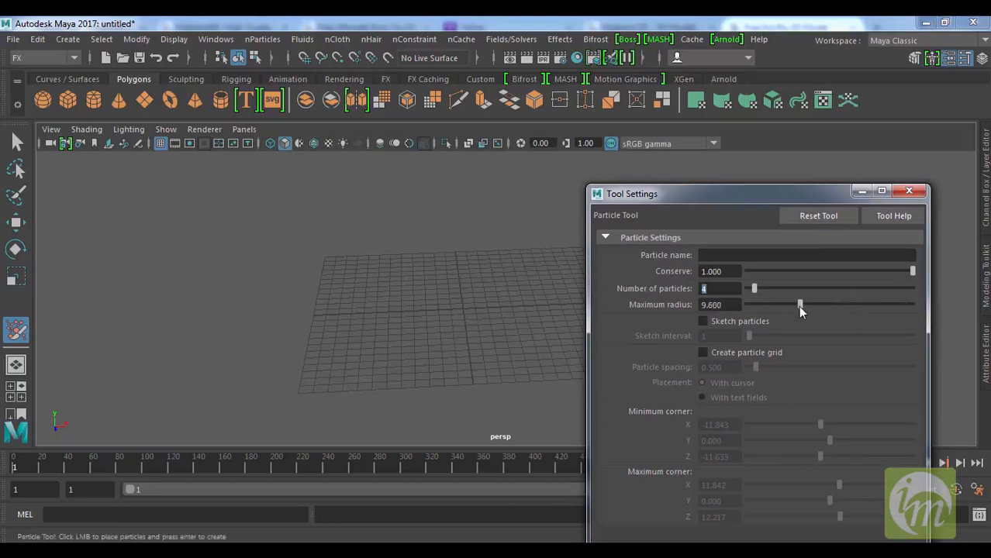
Scatter the four particles around a point on the grid's left half and create the particle object
left_click(415, 306)
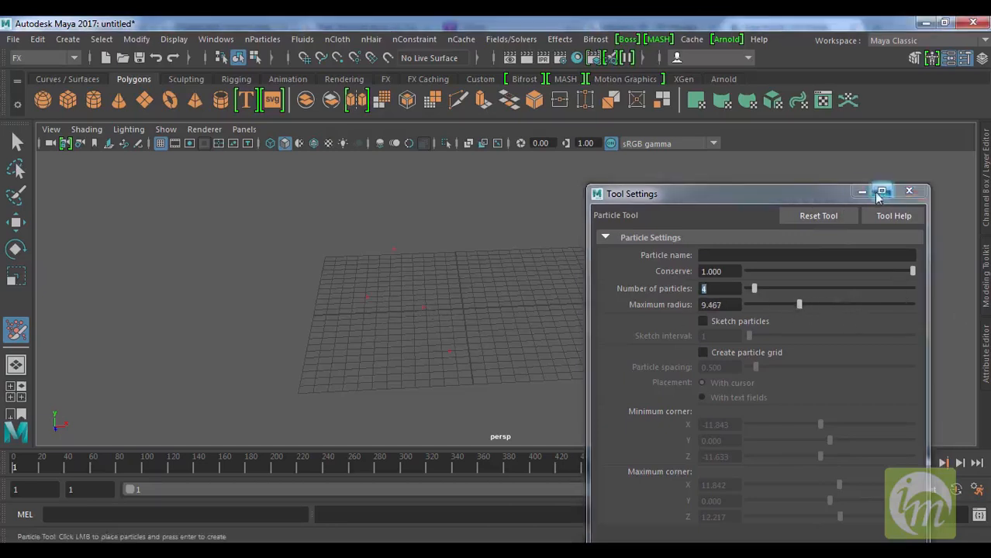
left_click(861, 191)
scroll(461, 293, "up", 2)
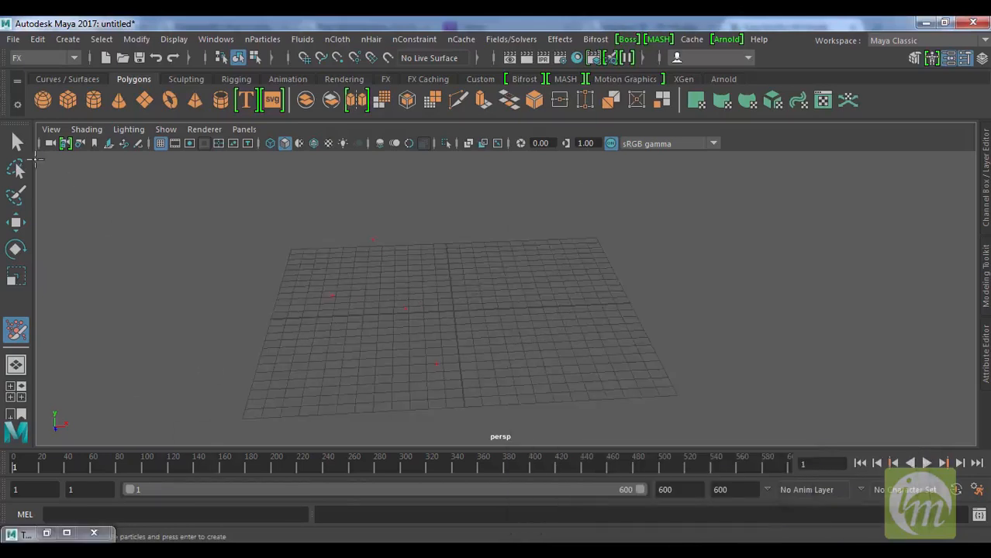
key("Return")
left_click_drag(355, 264, 419, 335, "alt")
left_click_drag(474, 305, 427, 345, "alt")
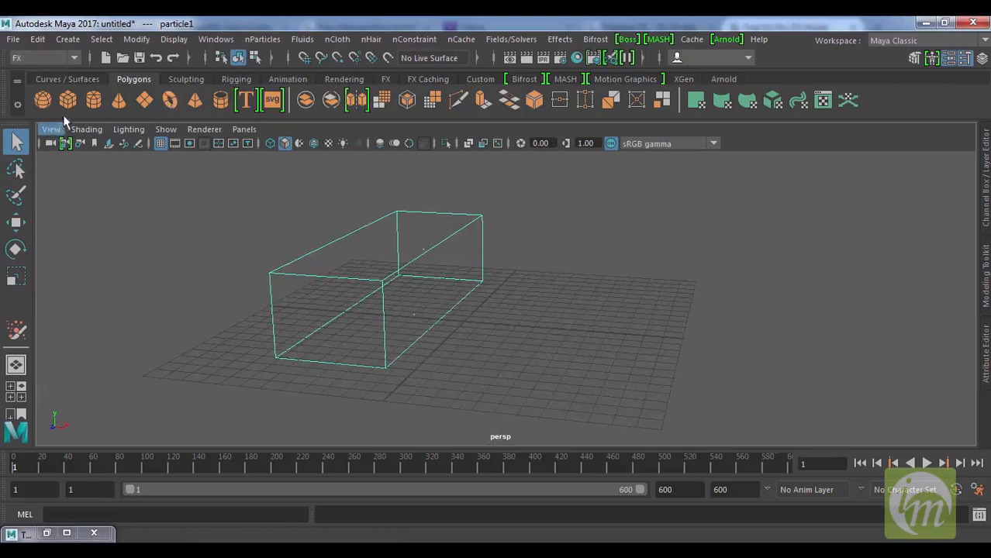
Create a polygon cylinder about 0.54 in radius and 3.27 high on the grid's right side, away from the particles
left_click(94, 102)
left_click_drag(617, 356, 629, 288)
scroll(712, 312, "up", 4)
middle_click_drag(713, 313, 649, 318, "alt")
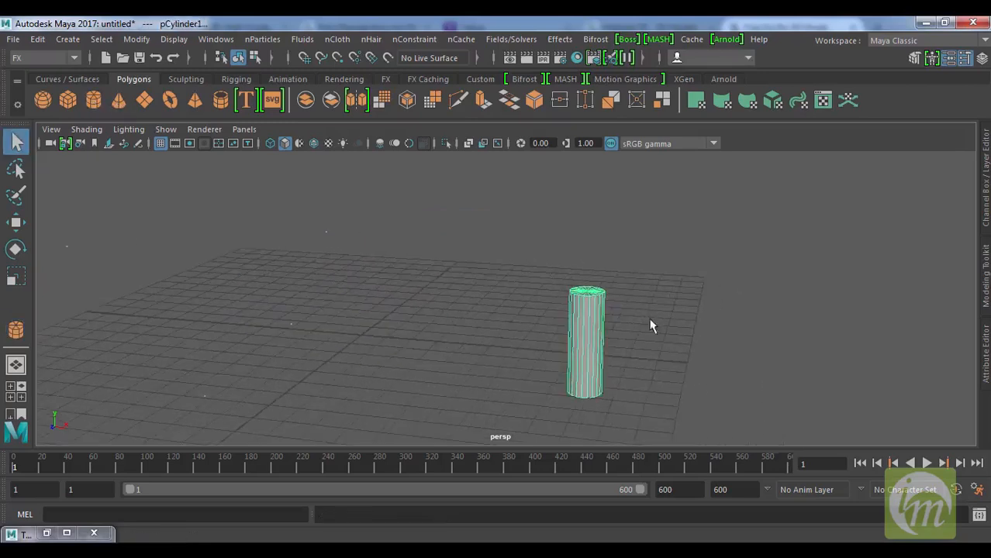
scroll(682, 323, "up", 2)
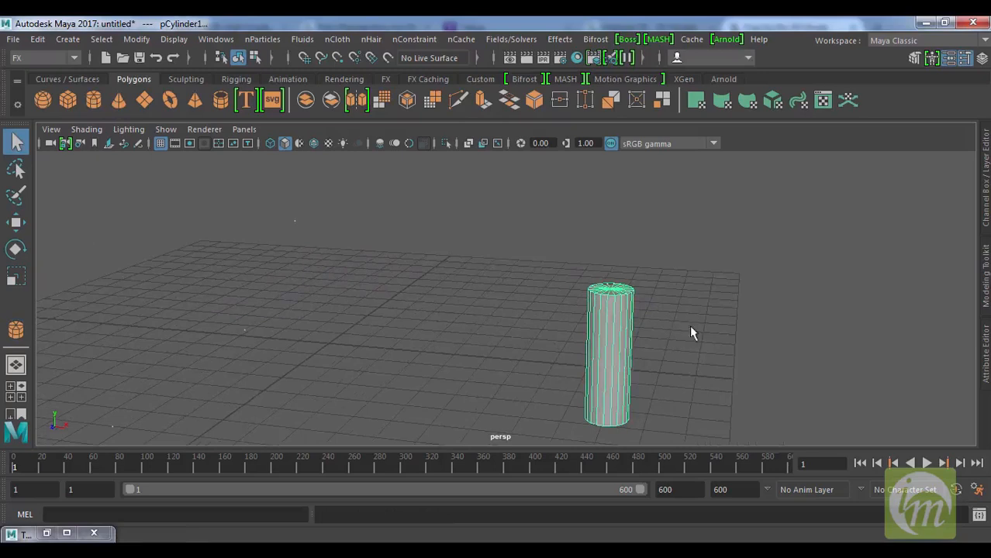
Set the cylinder's Subdivisions Axis to 10
left_click(987, 199)
scroll(910, 289, "down", 6)
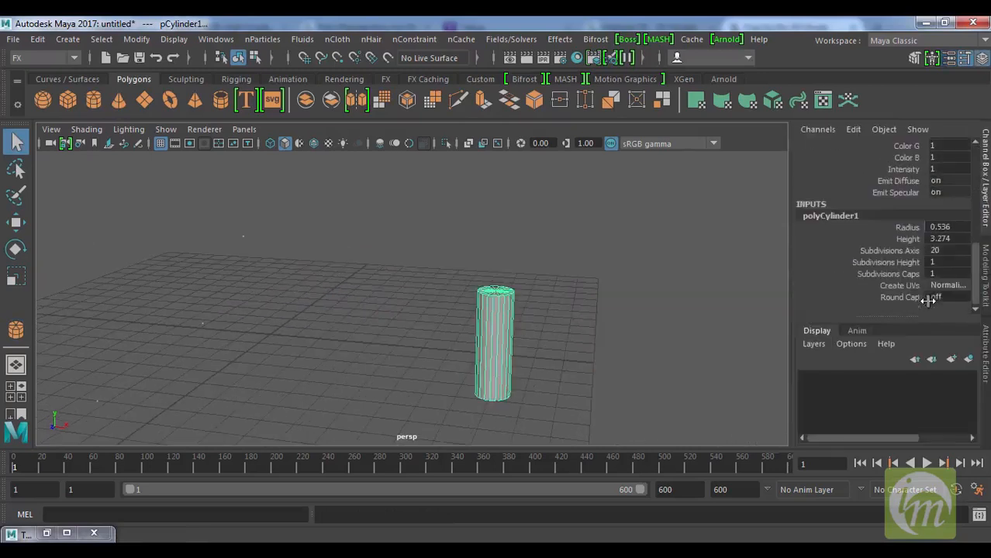
left_click(890, 251)
middle_click_drag(630, 282, 552, 304)
scroll(527, 292, "up", 4)
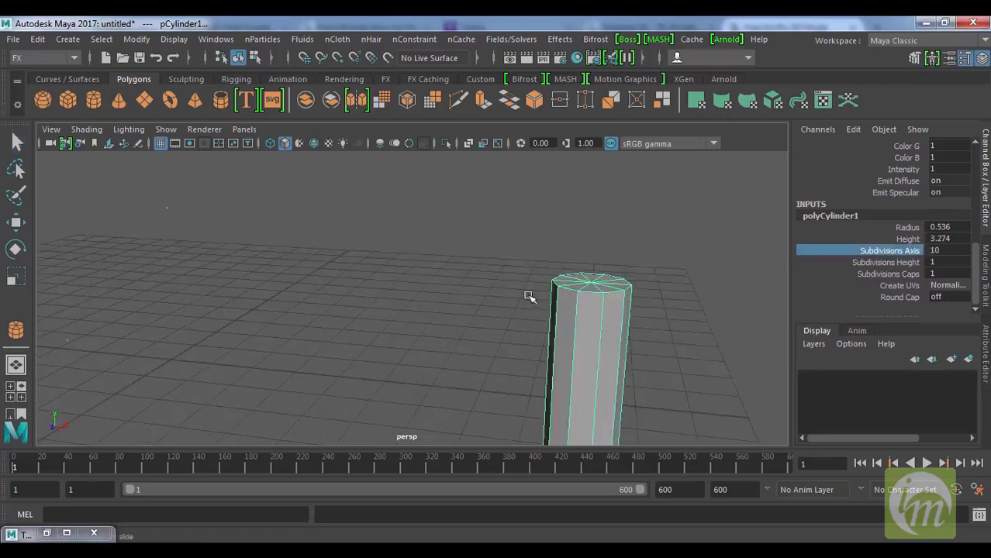
Raise the centre vertex of the cylinder's top cap to form a pointed tip
right_click(587, 288)
right_click_drag(530, 160, 589, 134)
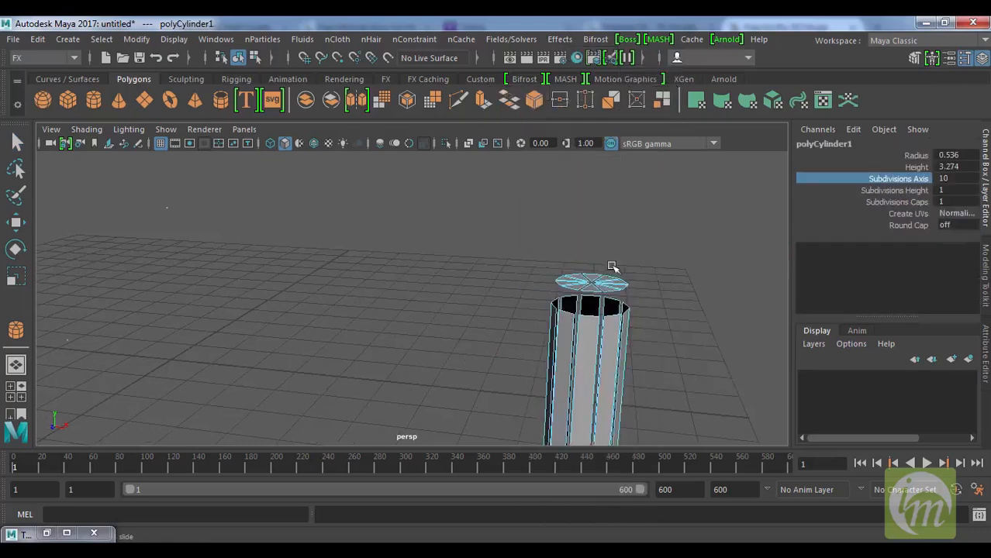
right_click_drag(603, 289, 534, 109)
left_click(597, 286)
scroll(617, 290, "down", 3)
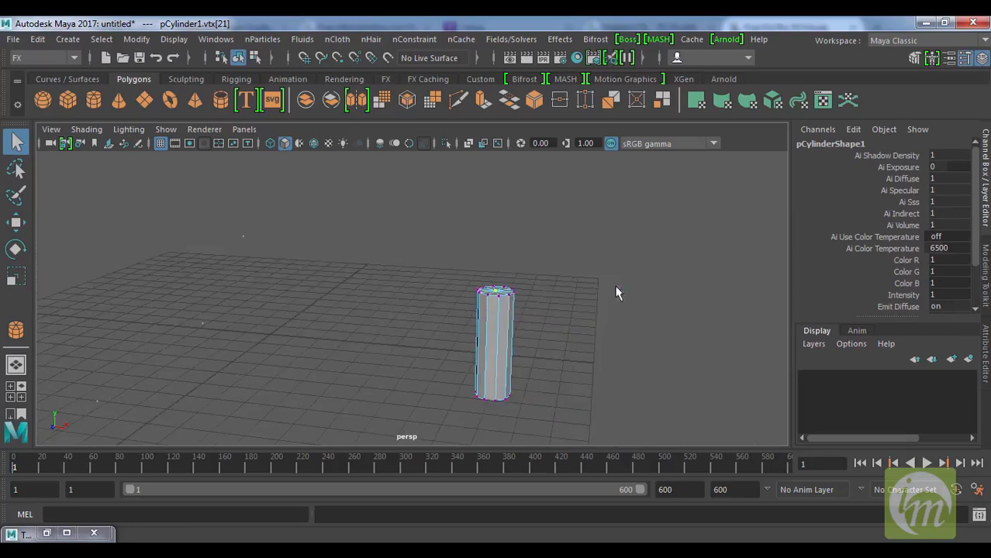
key("w")
left_click_drag(507, 232, 505, 174)
scroll(597, 328, "down", 2)
middle_click_drag(596, 329, 612, 303, "alt")
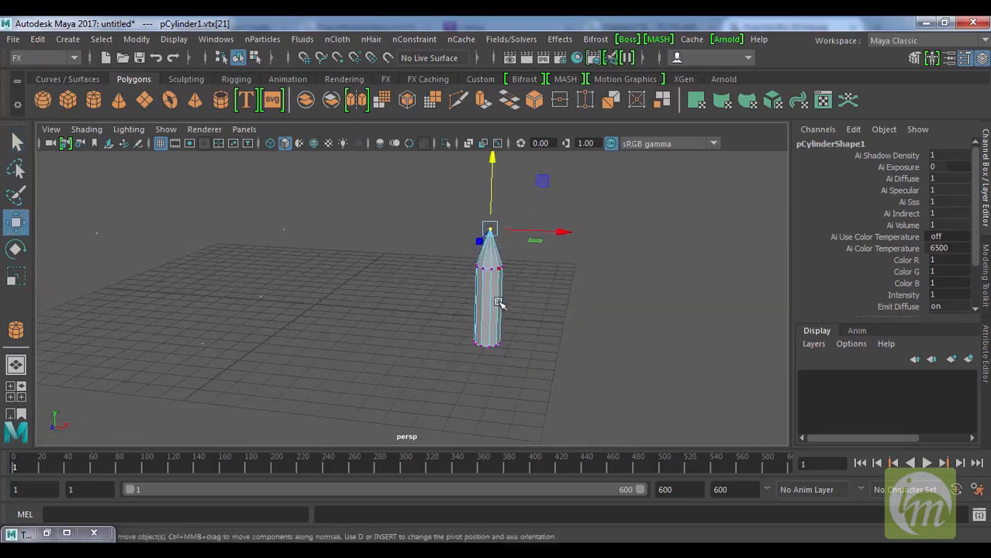
Return the pointed cylinder from vertex mode to object mode
right_click(500, 304)
right_click_drag(526, 190, 500, 96)
scroll(552, 409, "down", 2)
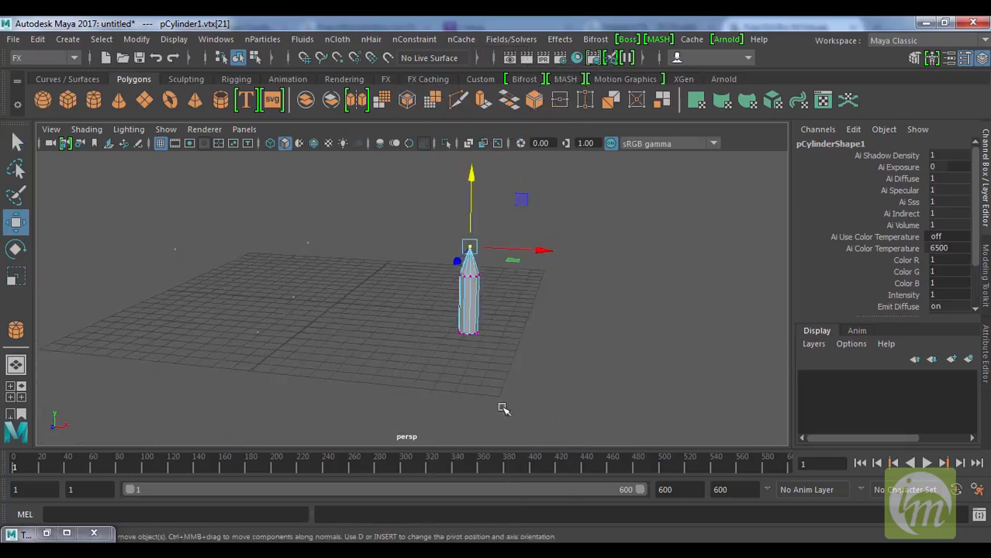
middle_click_drag(503, 408, 528, 335, "alt")
right_click_drag(509, 329, 491, 282)
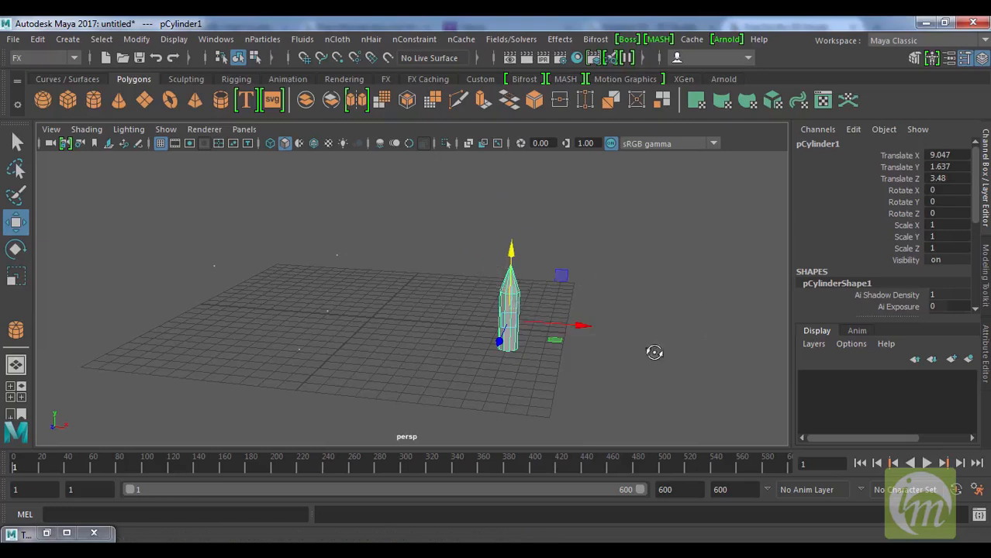
left_click_drag(652, 349, 641, 352, "alt")
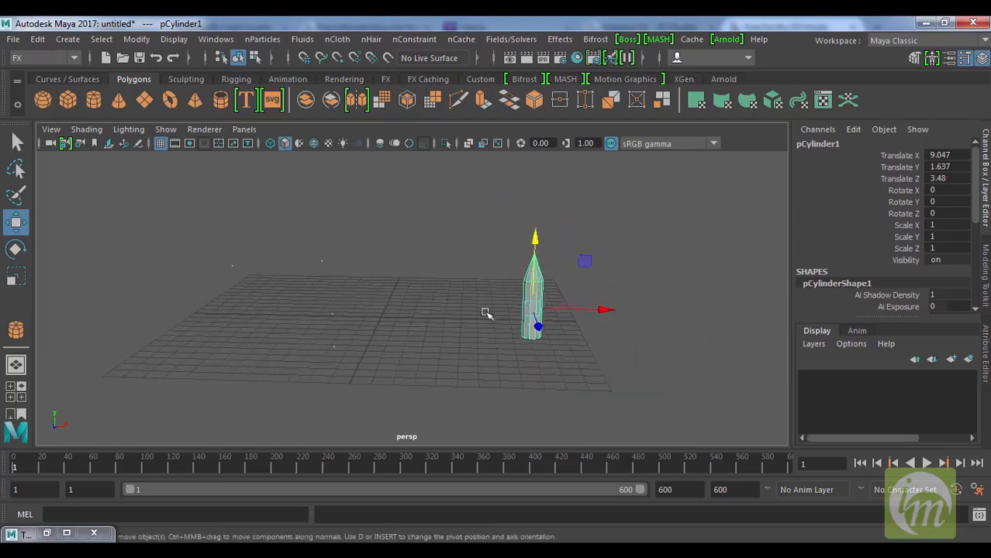
Select the particles together with the pointed cylinder and instance the cylinder onto them with the Instancer
left_click(344, 324)
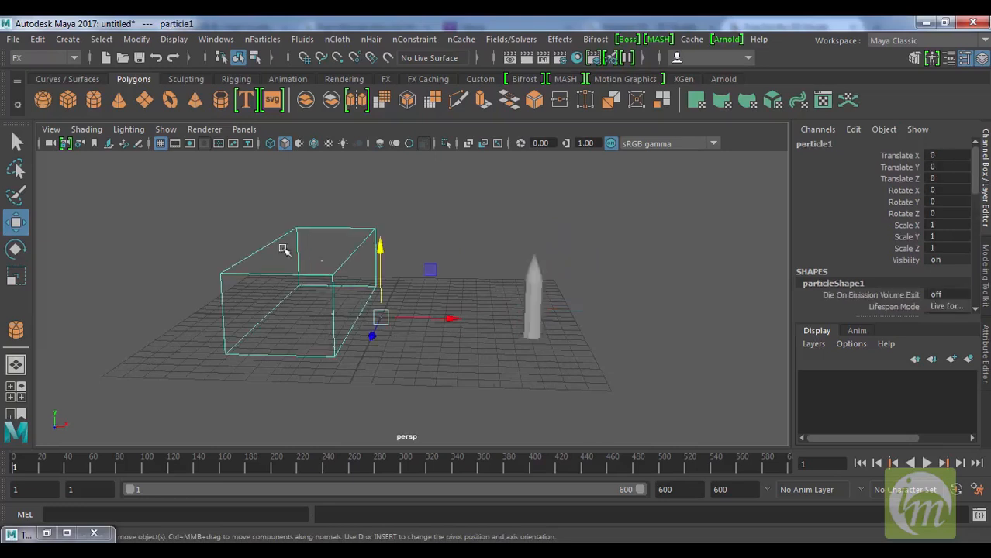
middle_click_drag(479, 361, 641, 357, "alt")
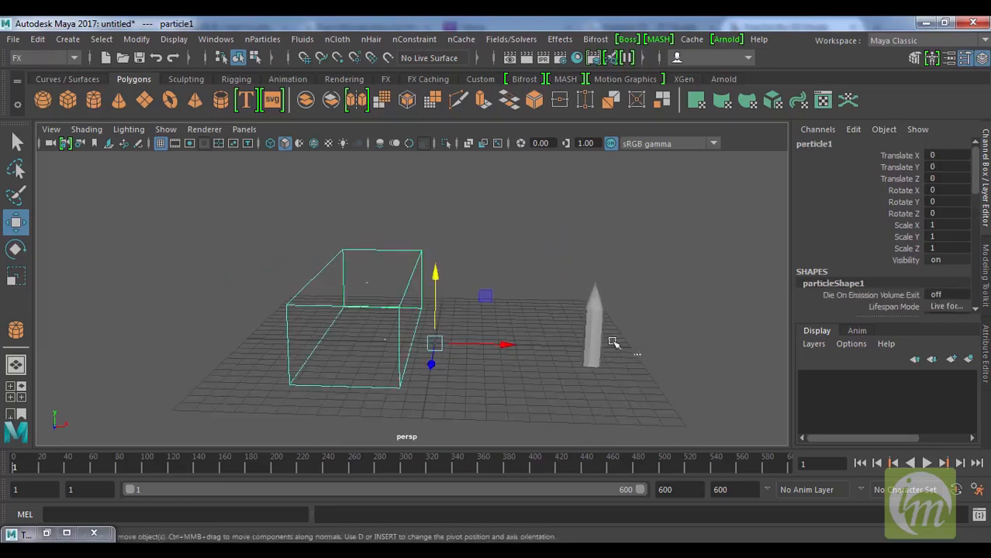
left_click(609, 340)
left_click(409, 370)
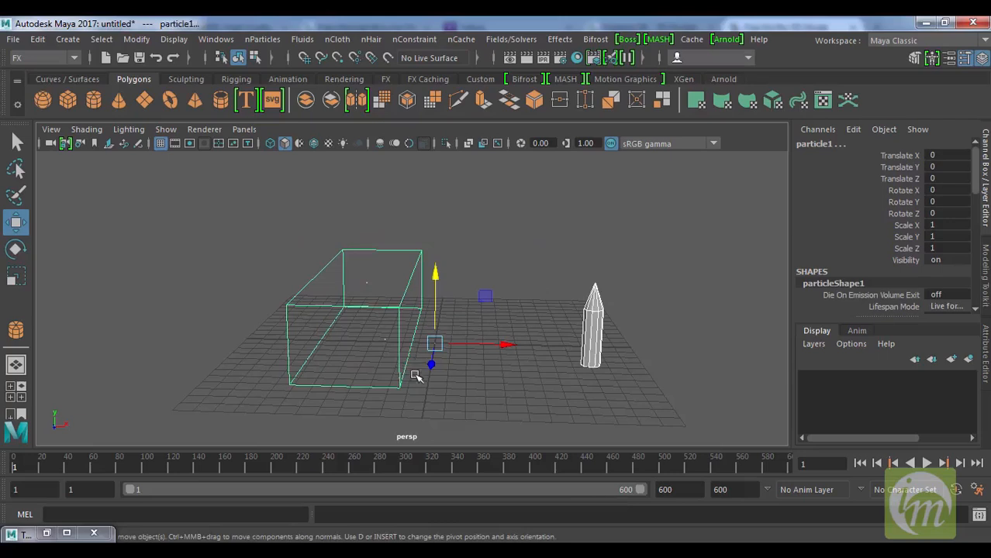
left_click(256, 41)
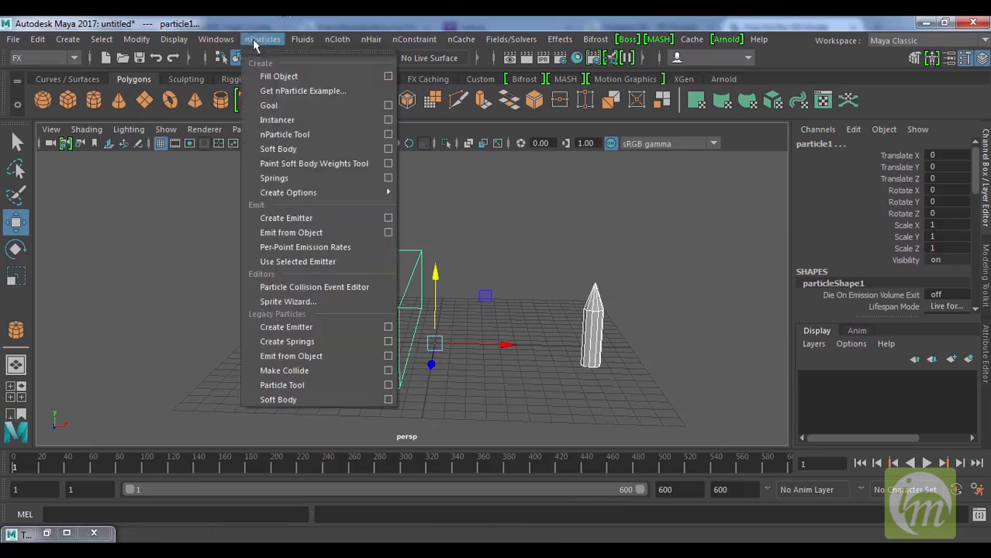
left_click(300, 120)
left_click_drag(552, 270, 596, 351, "alt")
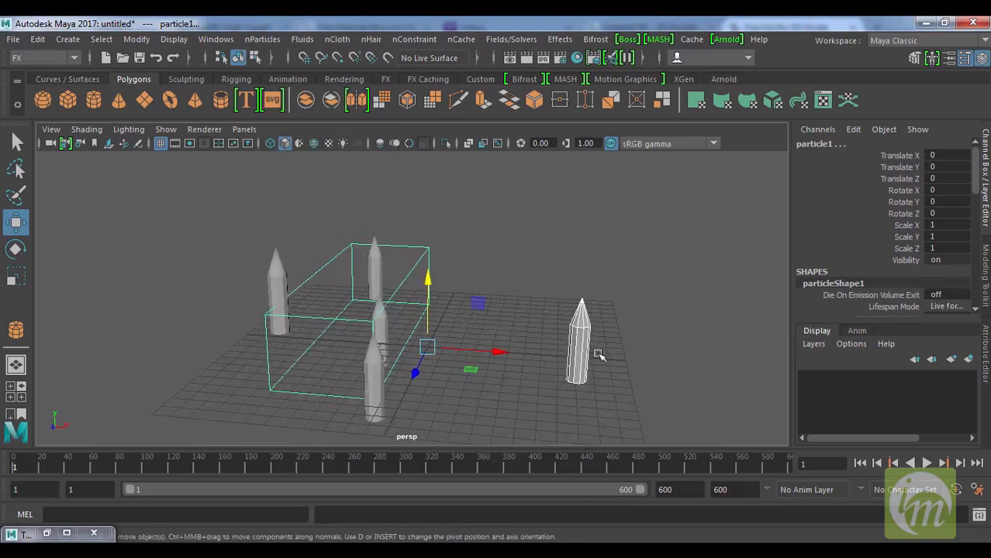
Scale up the source cylinder's tip and upper ring vertices to form a wide cone, and return to object mode
right_click_drag(595, 341, 527, 97)
left_click_drag(545, 265, 630, 345)
key("r")
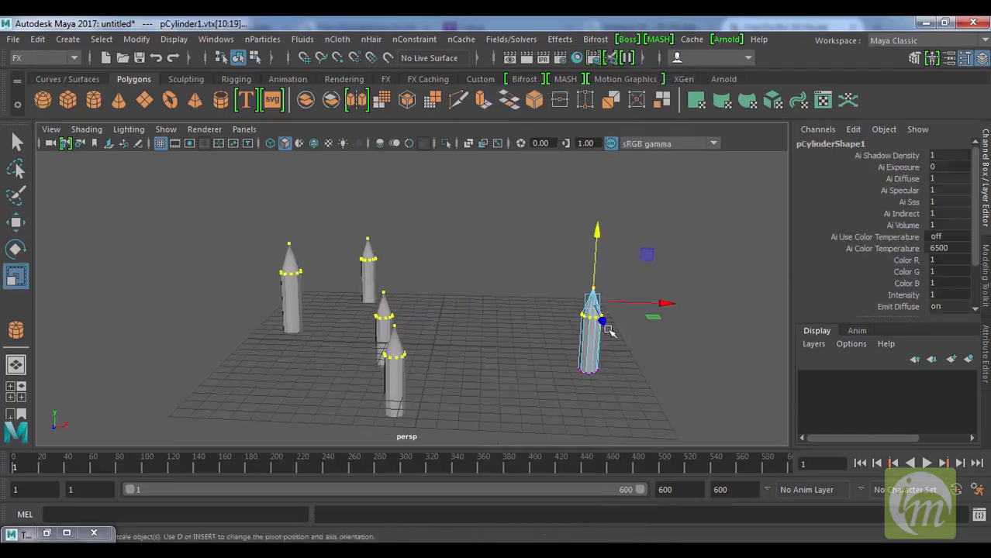
left_click_drag(593, 302, 575, 337)
right_click_drag(608, 324, 675, 74)
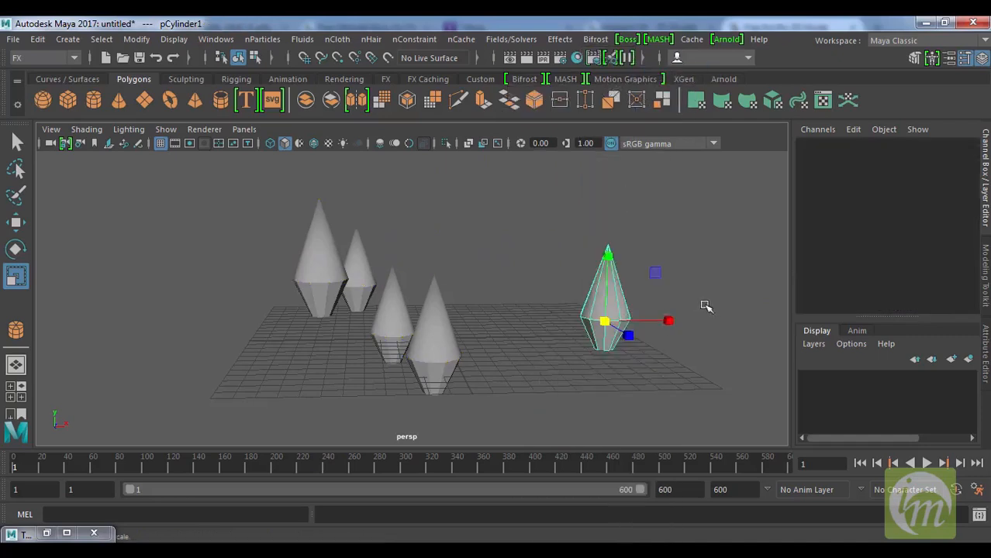
Restore the source cylinder after a trial deletion and hide it instead
key("Delete")
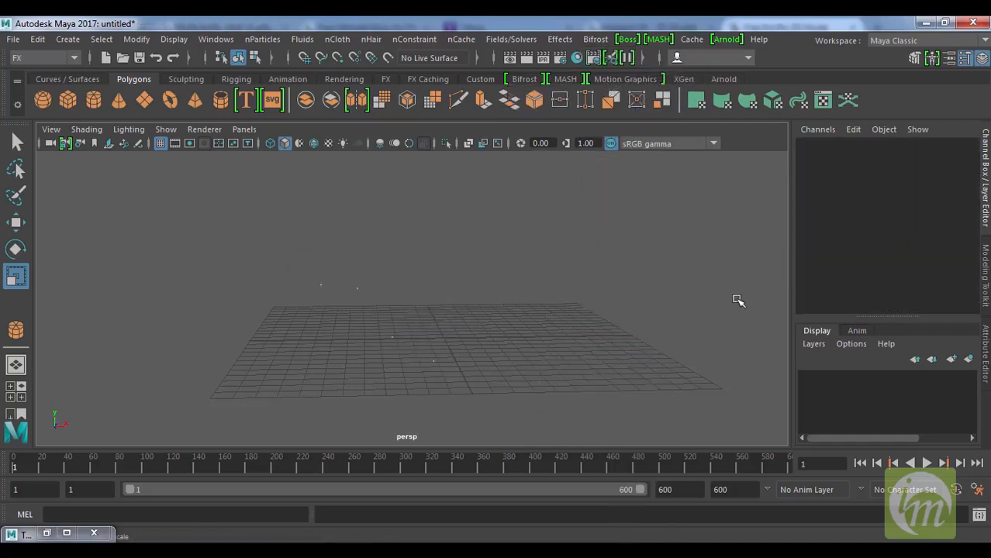
key("ctrl+z")
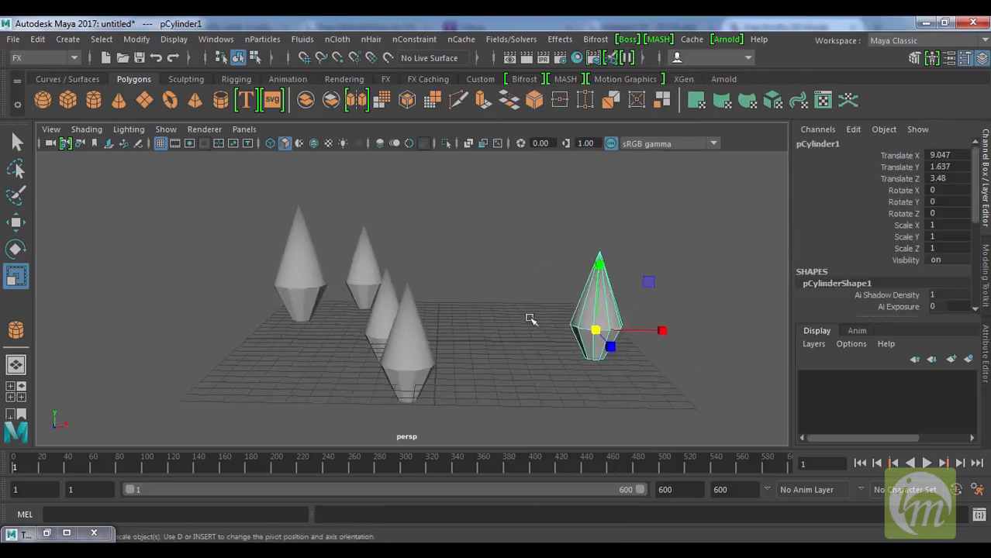
scroll(630, 394, "down", 2)
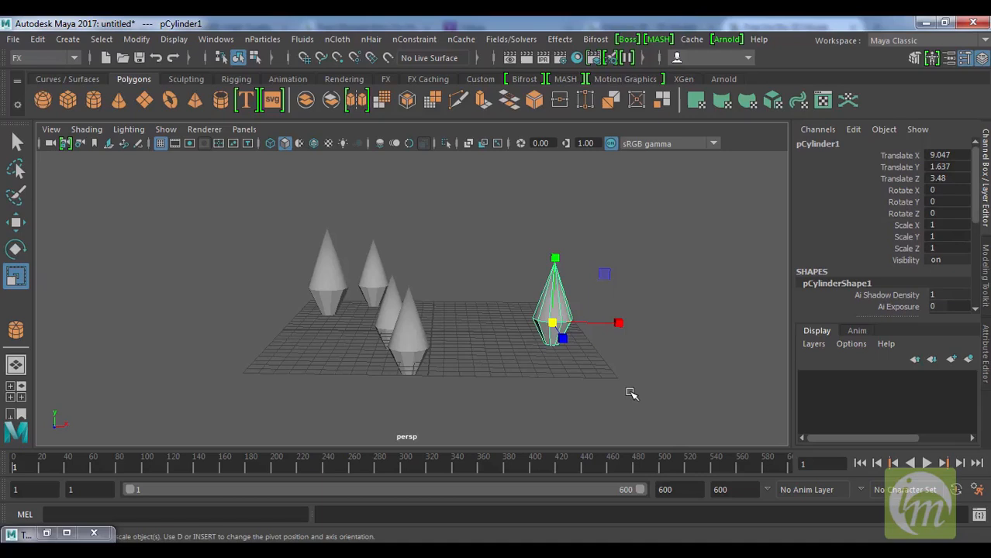
key("ctrl+h")
left_click(446, 357)
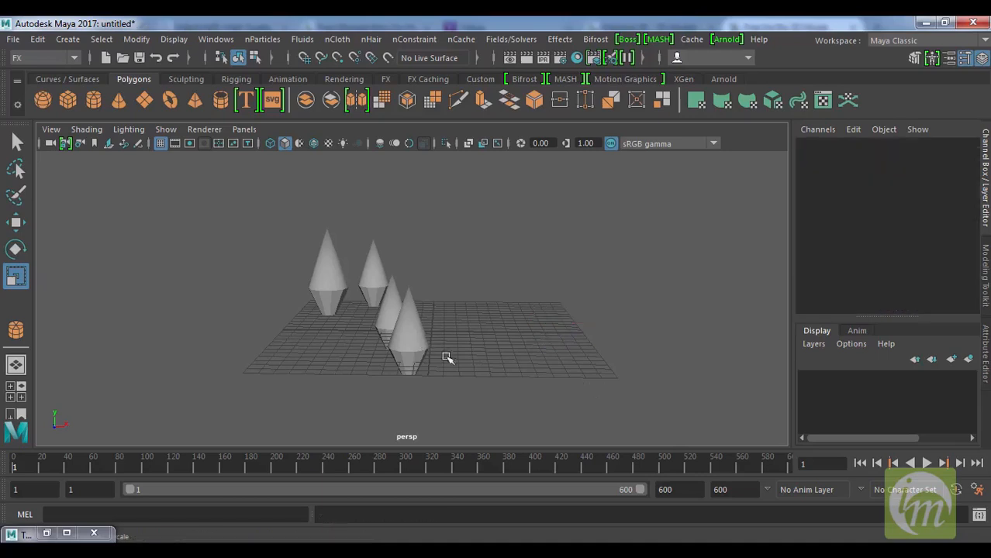
Move the particle object up to Translate Y 16.941 and go to the first frame to update its instances
left_click_drag(527, 381, 224, 208, "alt")
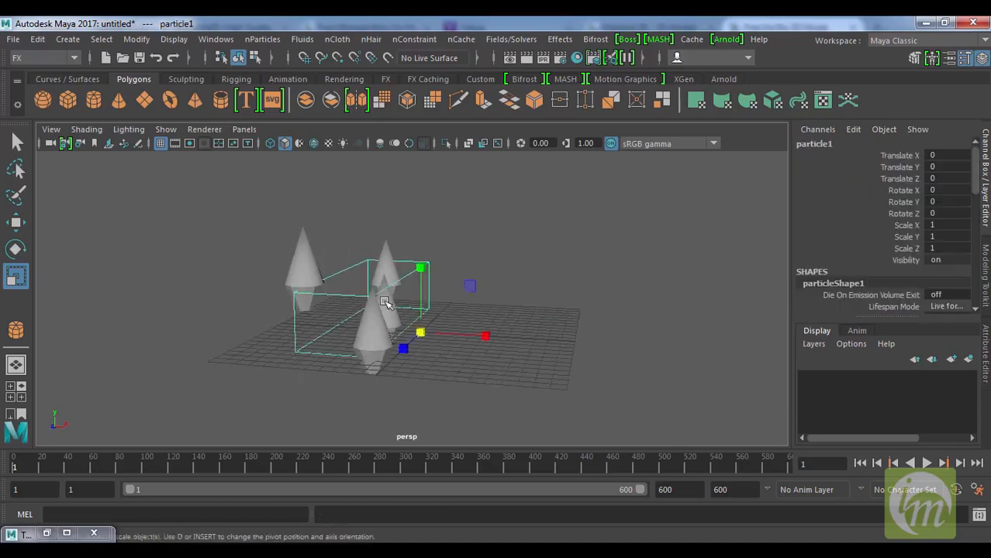
scroll(497, 358, "down", 5)
key("w")
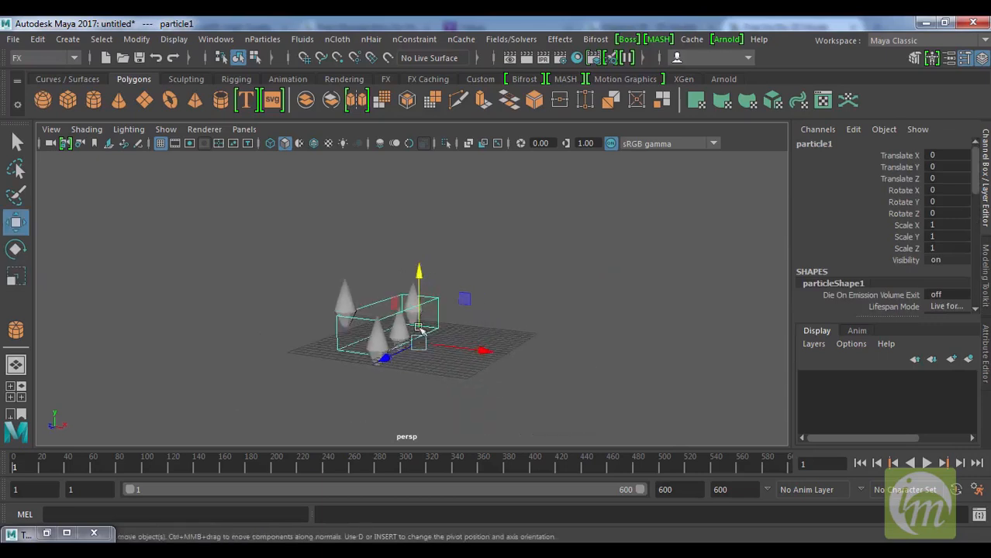
left_click_drag(417, 271, 405, 203)
left_click_drag(406, 226, 418, 129)
left_click(859, 464)
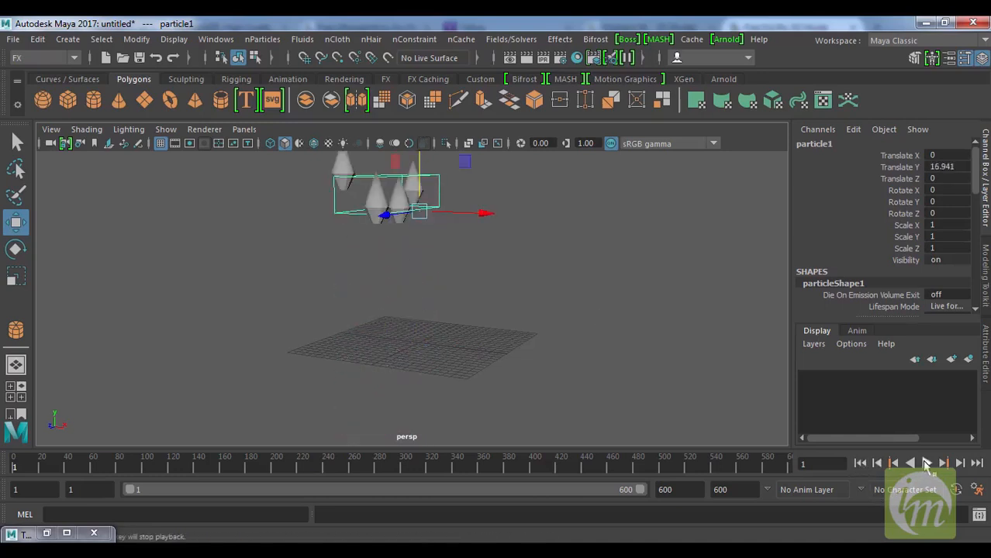
Lower the particle object to Translate Y -2.86 and refresh the instances at the first frame
middle_click_drag(457, 307, 484, 360, "alt")
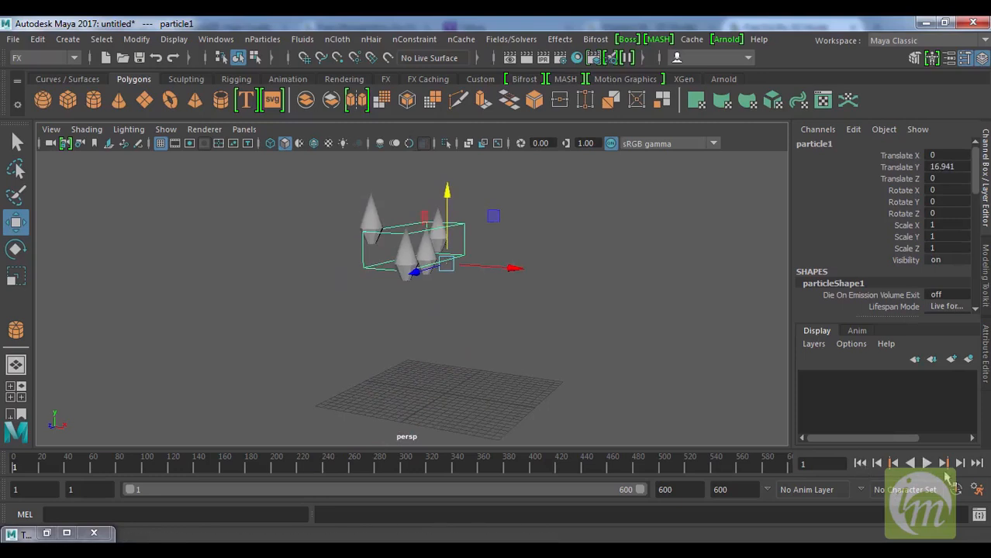
left_click_drag(448, 195, 455, 366)
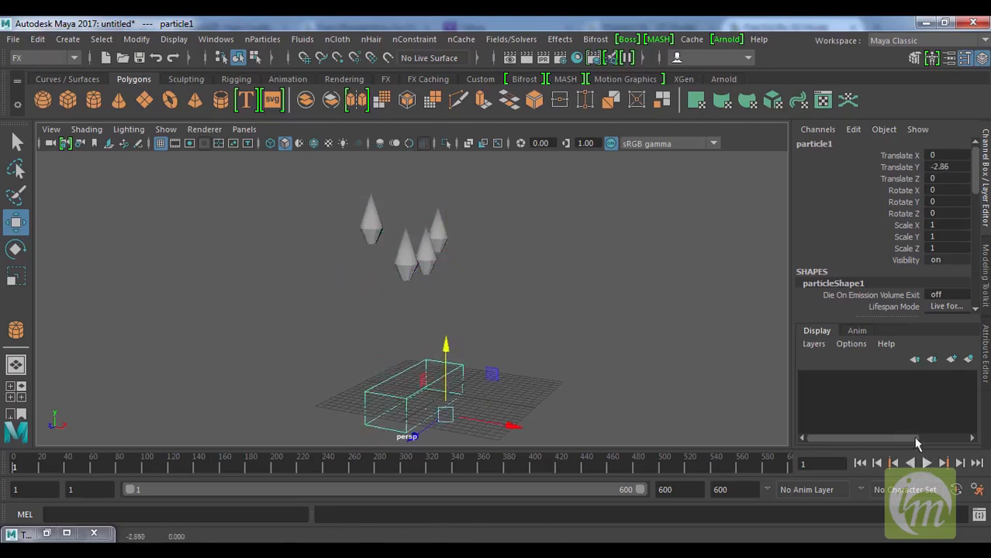
middle_click_drag(538, 366, 583, 340, "alt")
left_click(861, 463)
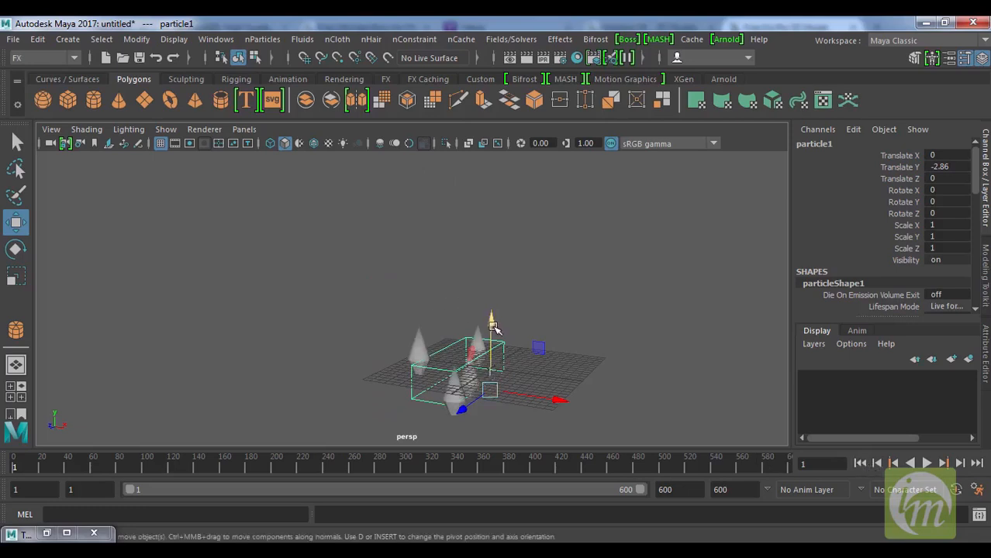
Lift the particle object to Translate Y 19.101 and refresh the instances at the first frame
left_click_drag(493, 324, 495, 158)
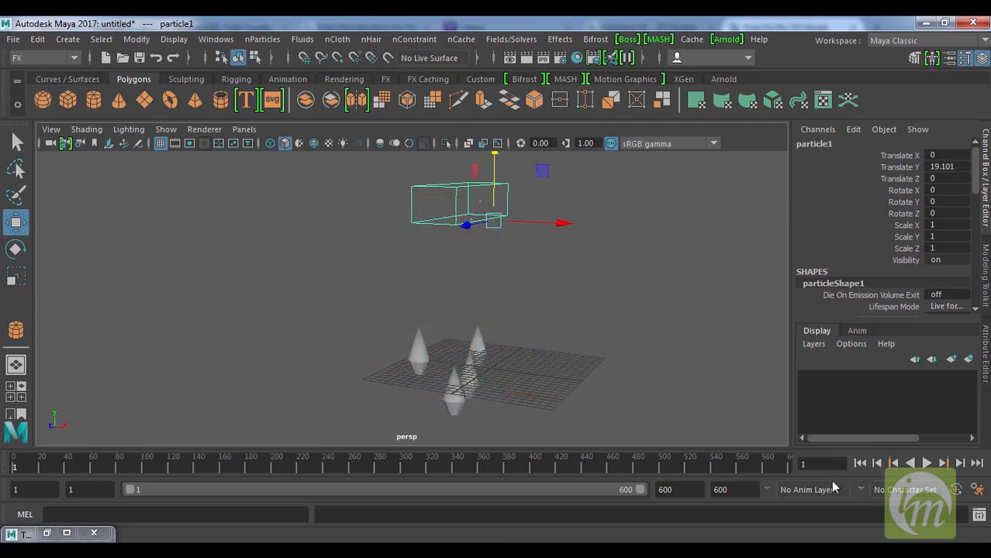
left_click(861, 463)
middle_click_drag(572, 255, 575, 301, "alt")
Lower the particle object to Translate Y -2.176 and update the instances at the first frame
left_click_drag(496, 197, 495, 370)
left_click(859, 464)
left_click_drag(570, 345, 572, 315, "alt")
middle_click_drag(571, 316, 580, 313, "alt")
scroll(587, 317, "up", 2)
scroll(564, 361, "up", 4)
middle_click_drag(567, 362, 563, 320, "alt")
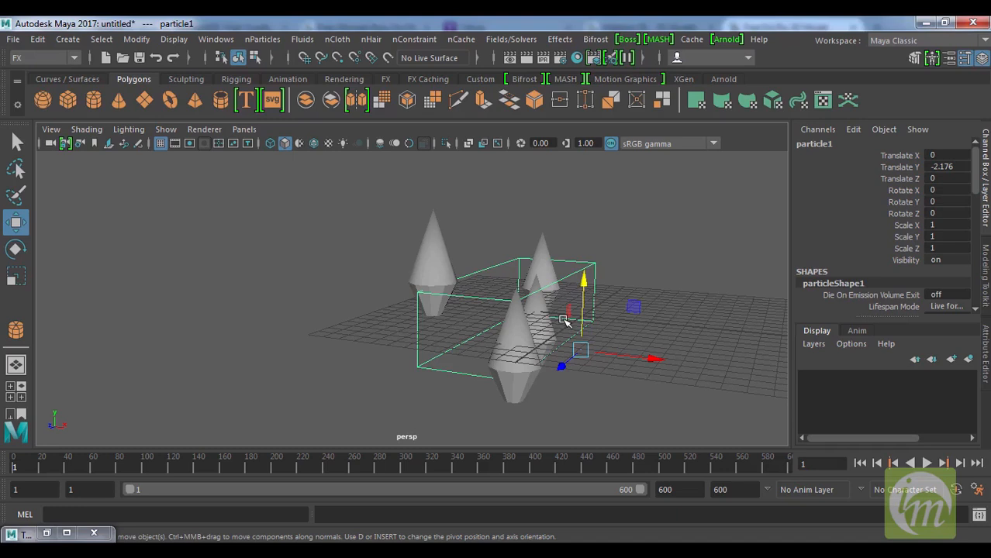
Select the particle object with its instanced cones and delete it
left_click_drag(669, 295, 676, 329, "alt")
scroll(622, 293, "down", 4)
left_click_drag(616, 388, 284, 216)
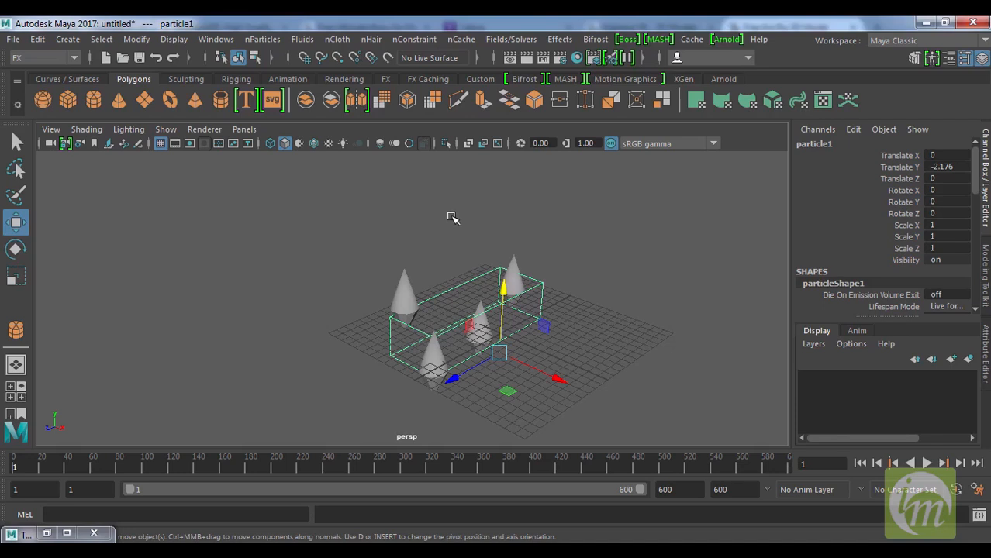
key("Delete")
Activate the legacy Particle Tool with 56 particles and a maximum radius of 14.267
left_click_drag(522, 371, 530, 331, "alt")
scroll(595, 351, "up", 4)
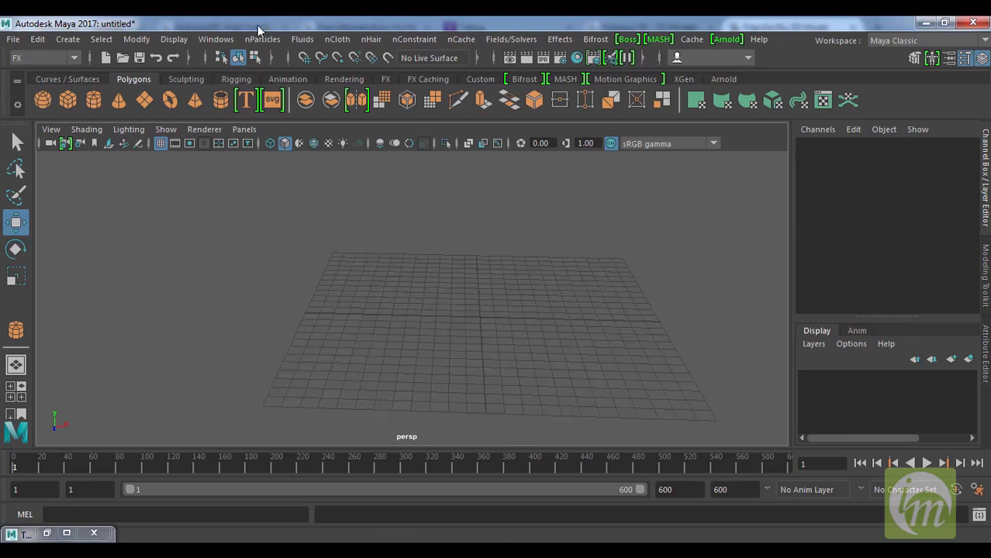
left_click(266, 41)
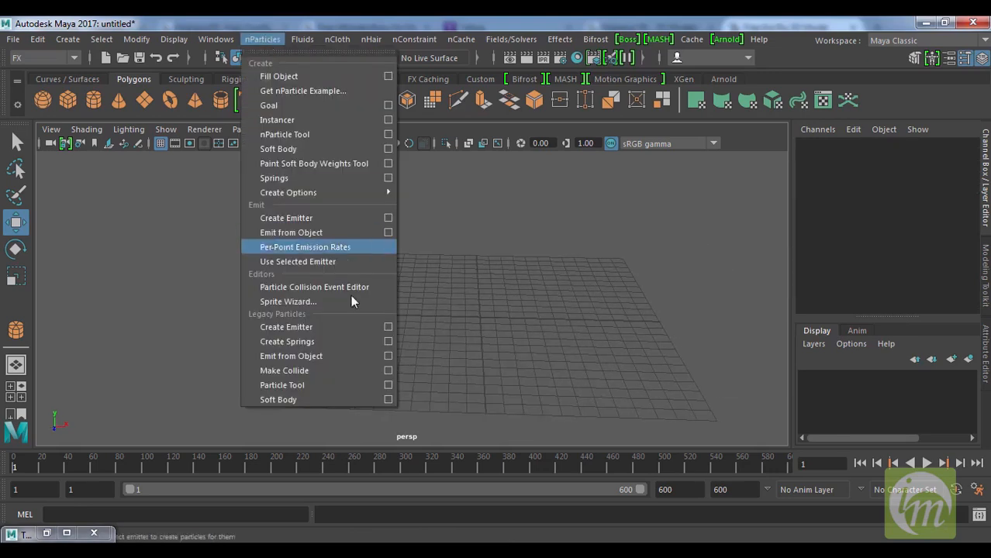
left_click(379, 386)
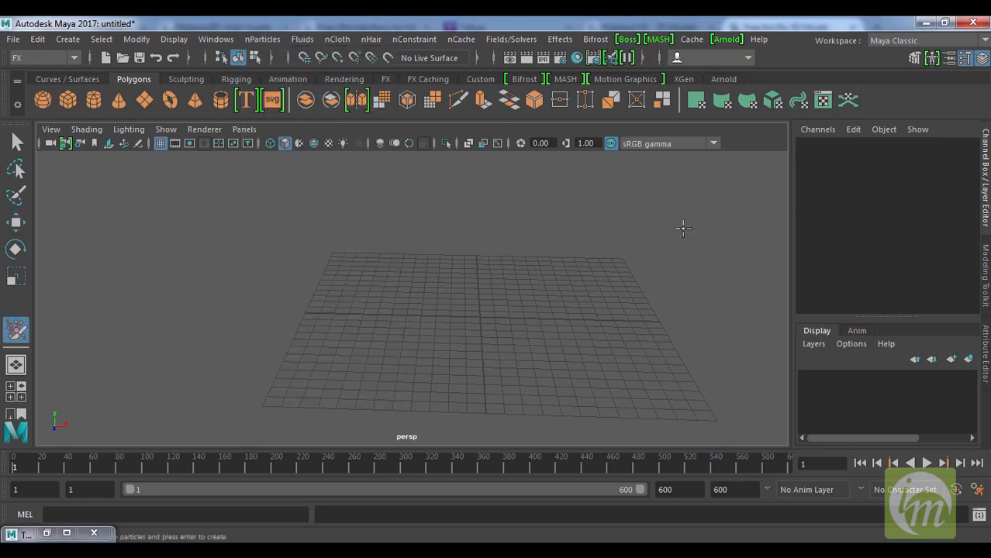
left_click(262, 40)
left_click(380, 385)
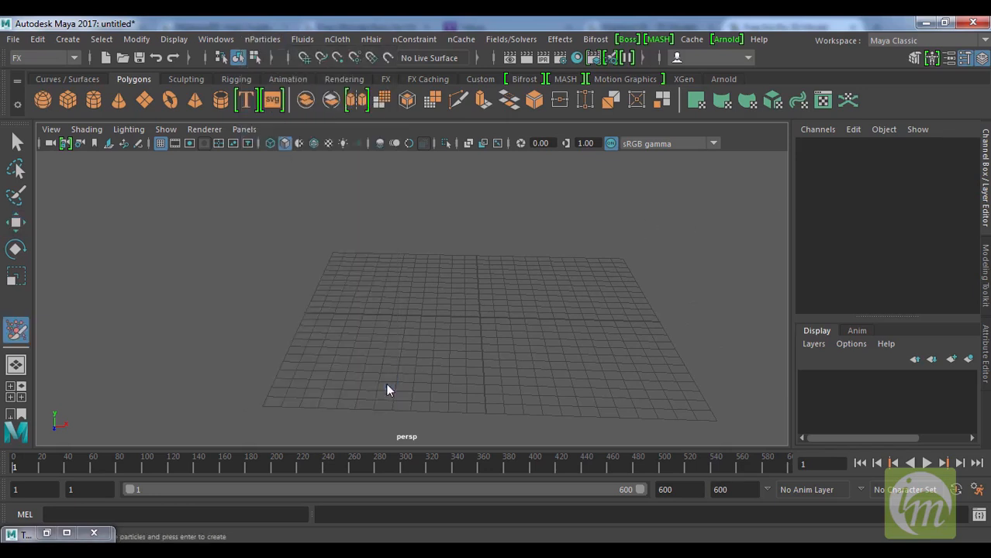
left_click(46, 534)
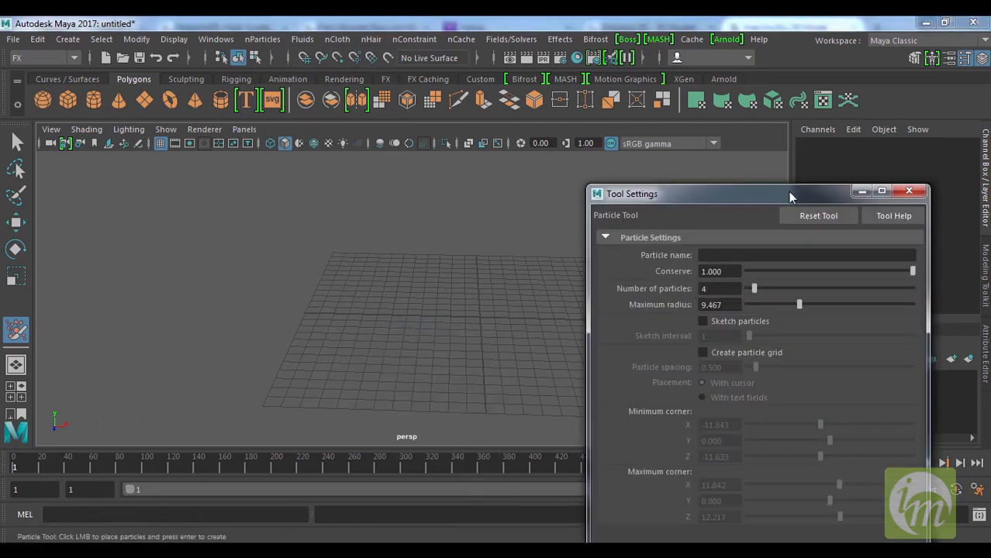
left_click_drag(788, 191, 771, 70)
left_click_drag(781, 191, 808, 188)
Place one scattered particle cluster near the middle of the ground grid and create the particle object
left_click(437, 325)
scroll(492, 314, "down", 3)
scroll(493, 313, "down", 2)
left_click(892, 69)
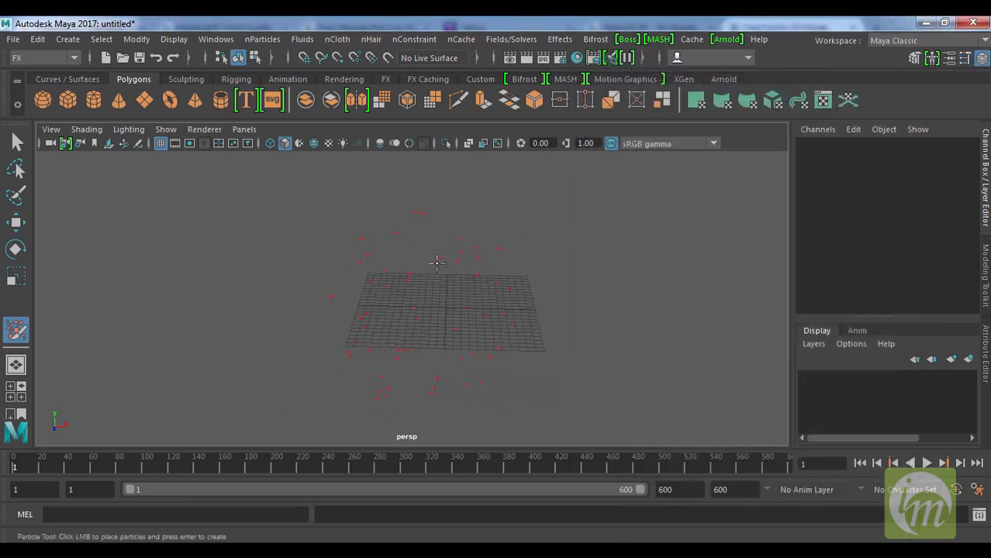
left_click(19, 141)
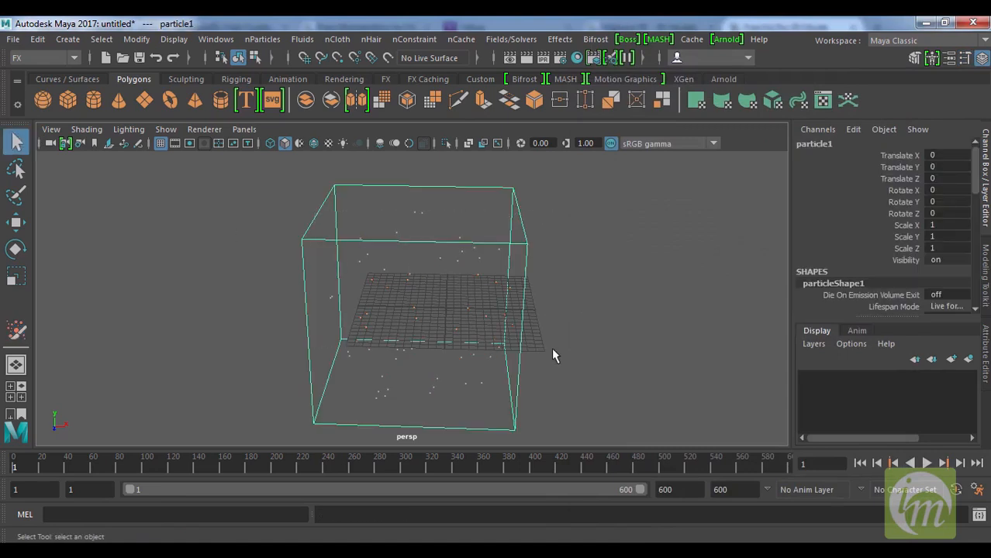
Add a Newton field to the scattered particle object
left_click(508, 39)
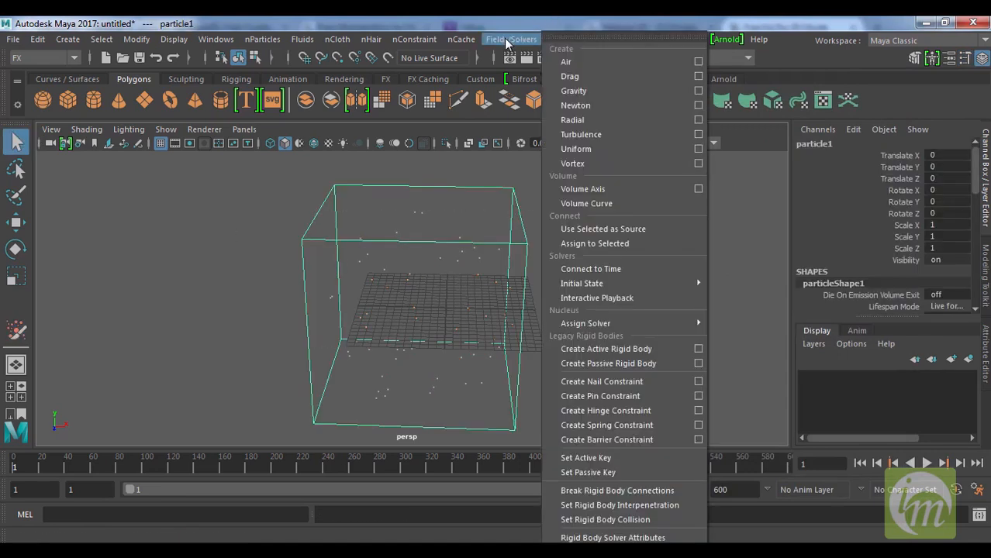
left_click(597, 107)
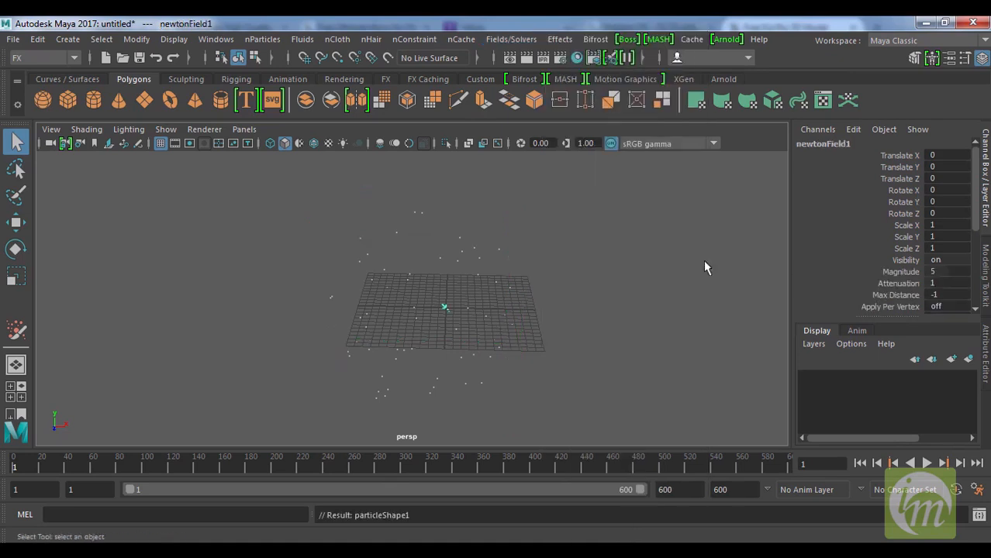
middle_click_drag(511, 289, 477, 288, "alt")
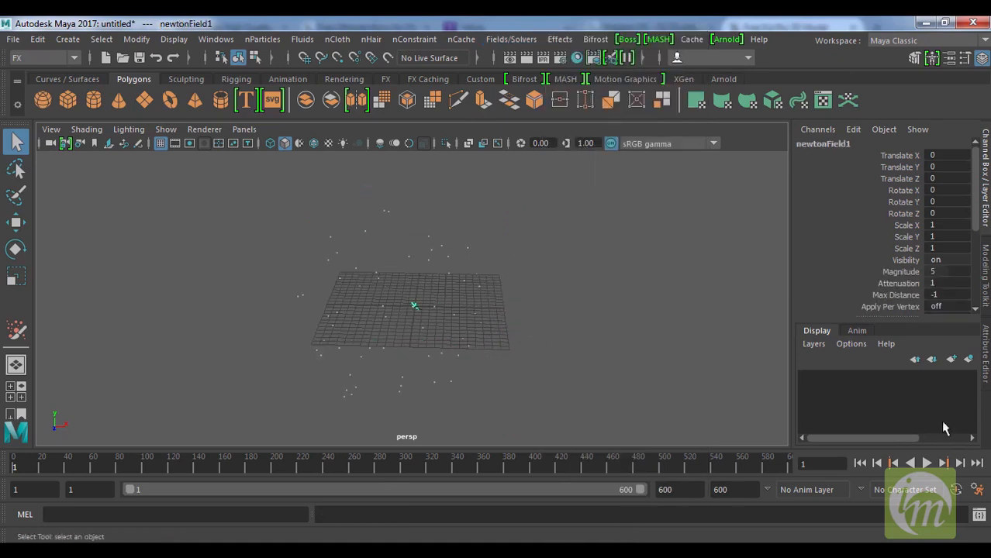
Set the Newton field's magnitude to 100 and play the particle simulation
left_click(985, 353)
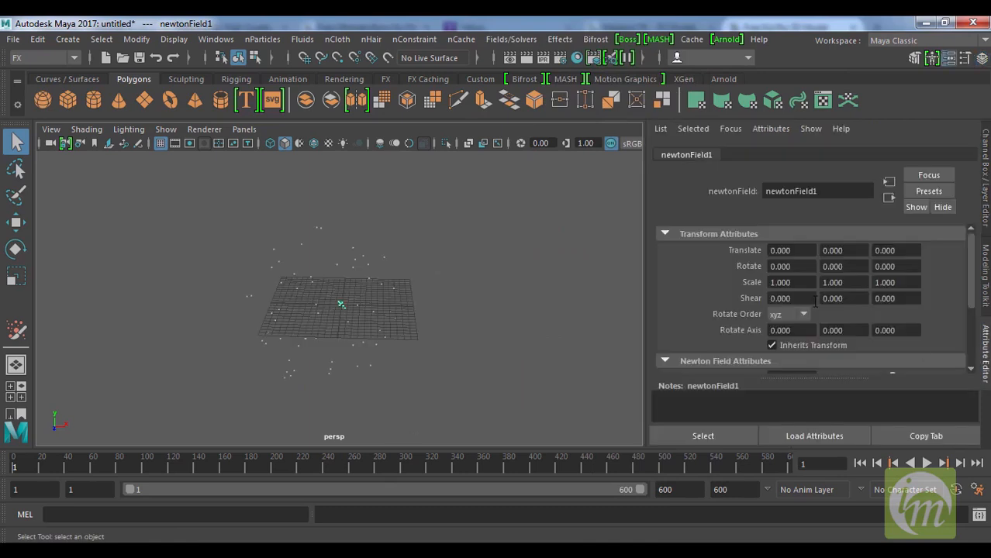
scroll(814, 331, "down", 2)
left_click_drag(895, 331, 958, 333)
left_click(926, 462)
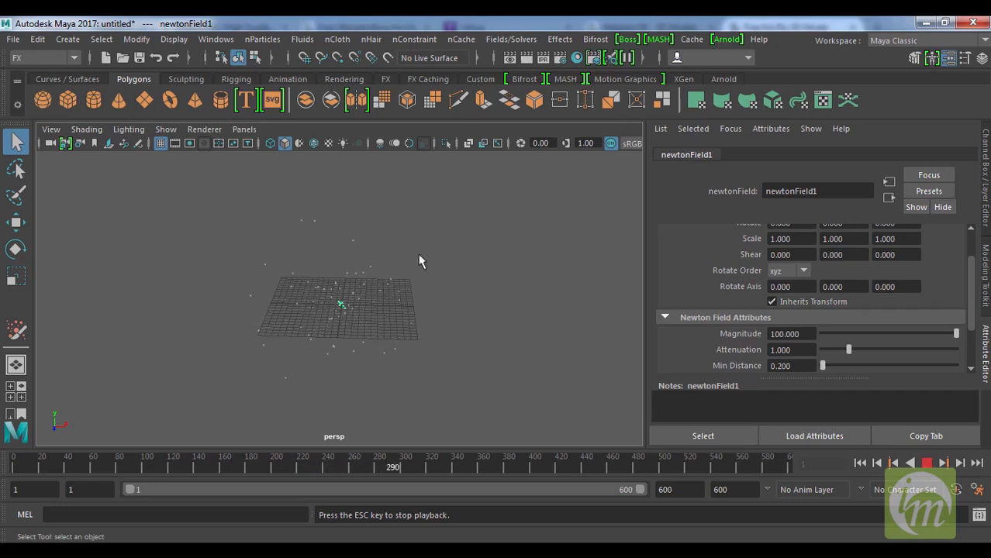
left_click(926, 464)
scroll(464, 323, "up", 3)
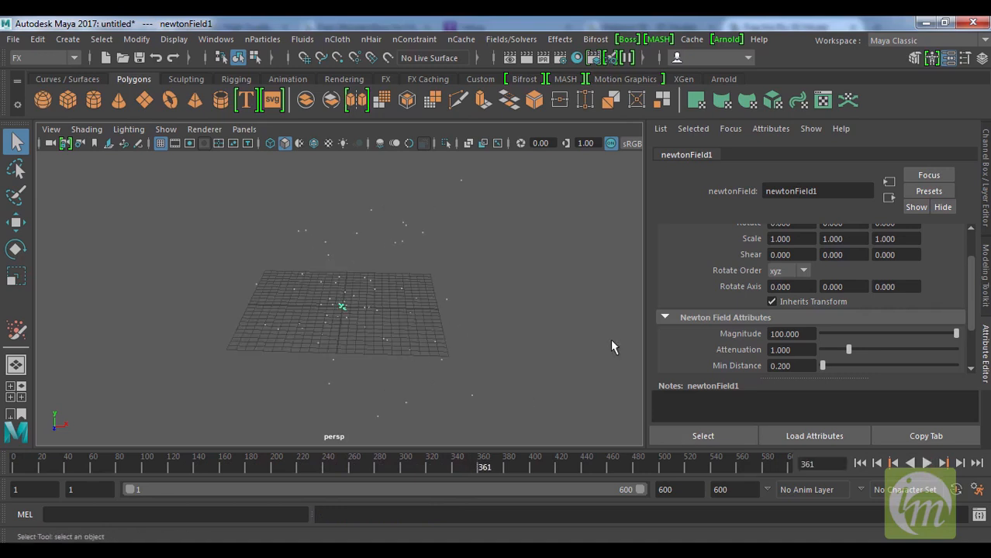
Set the Newton field's attenuation to 4.945 and replay the simulation from the first frame
left_click_drag(849, 349, 952, 350)
left_click(859, 463)
left_click(926, 464)
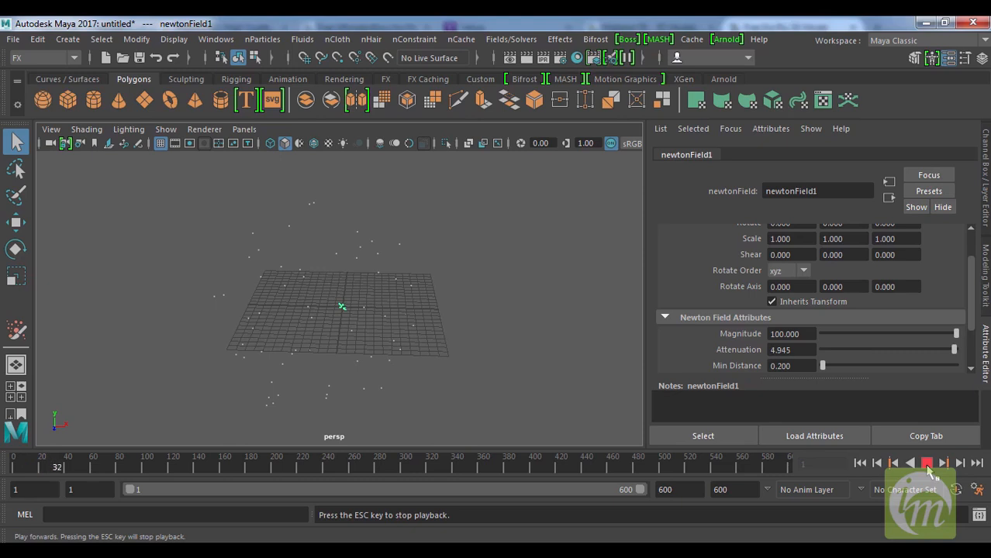
left_click(926, 463)
Set the Newton field's attenuation to 0 and replay the simulation from the first frame
left_click_drag(883, 351, 817, 350)
left_click(859, 463)
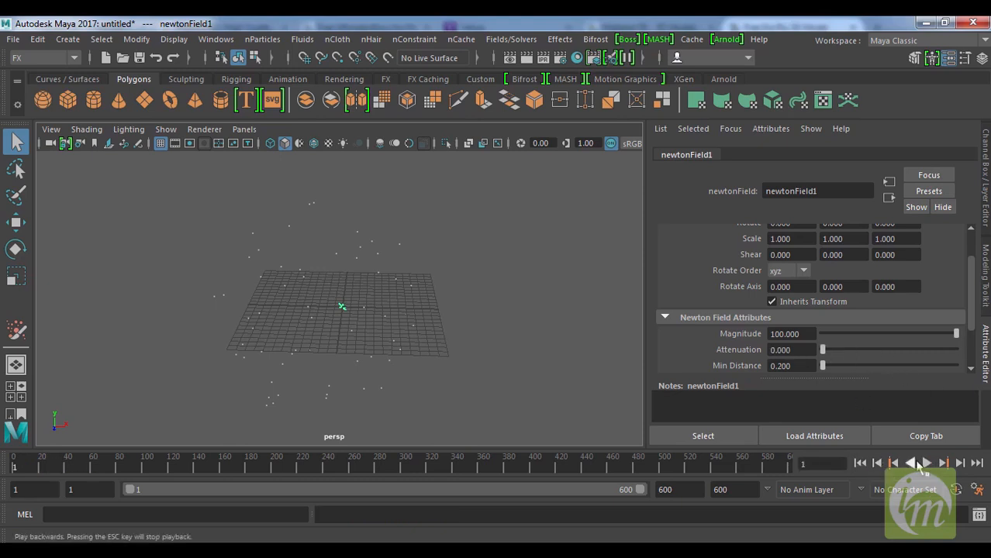
left_click(926, 464)
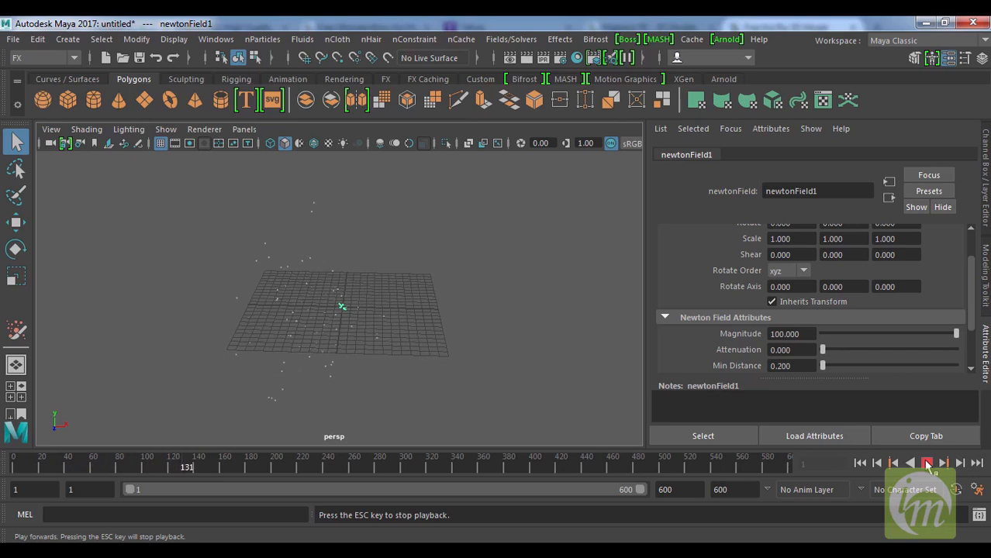
left_click(926, 463)
Delete the scattered particles together with the Newton field and hide the attribute editor
left_click_drag(453, 392, 226, 186)
key("Delete")
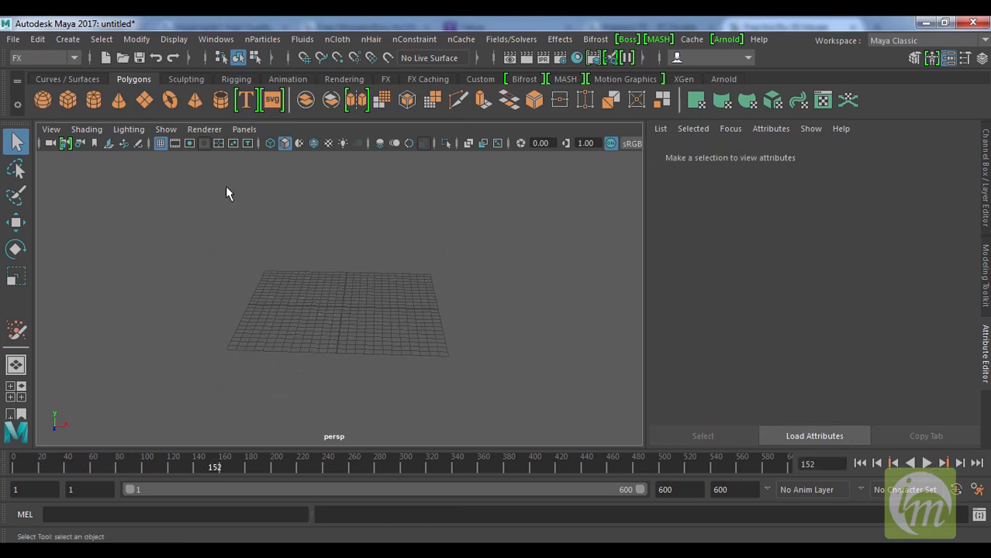
left_click(985, 353)
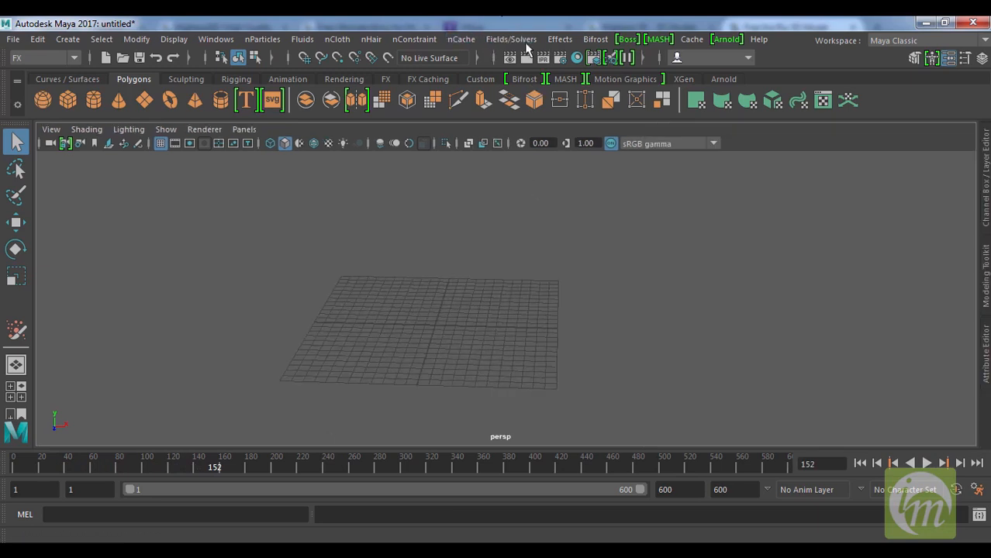
Create a particle grid with 0.5 spacing, placed with the cursor between two opposite corners of the ground grid
left_click(276, 44)
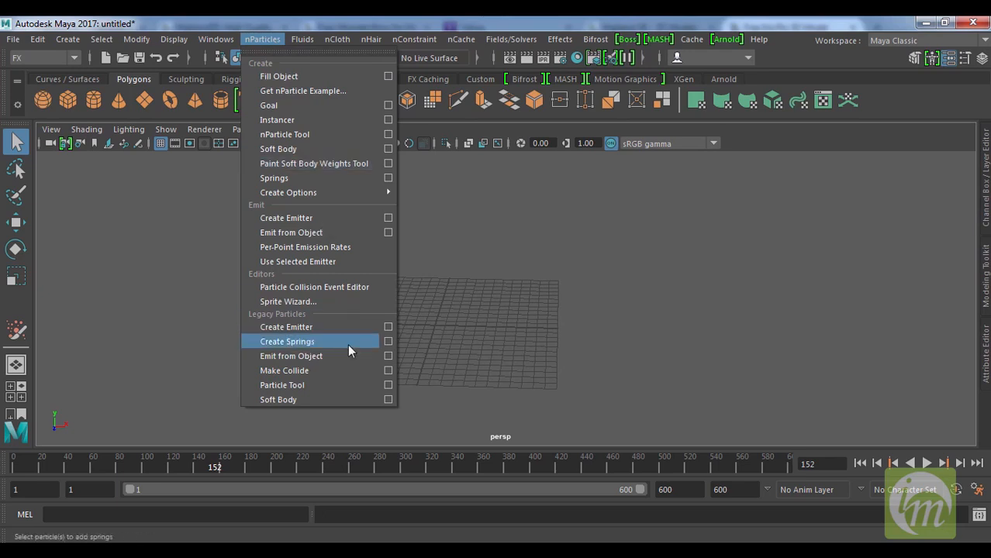
left_click(390, 389)
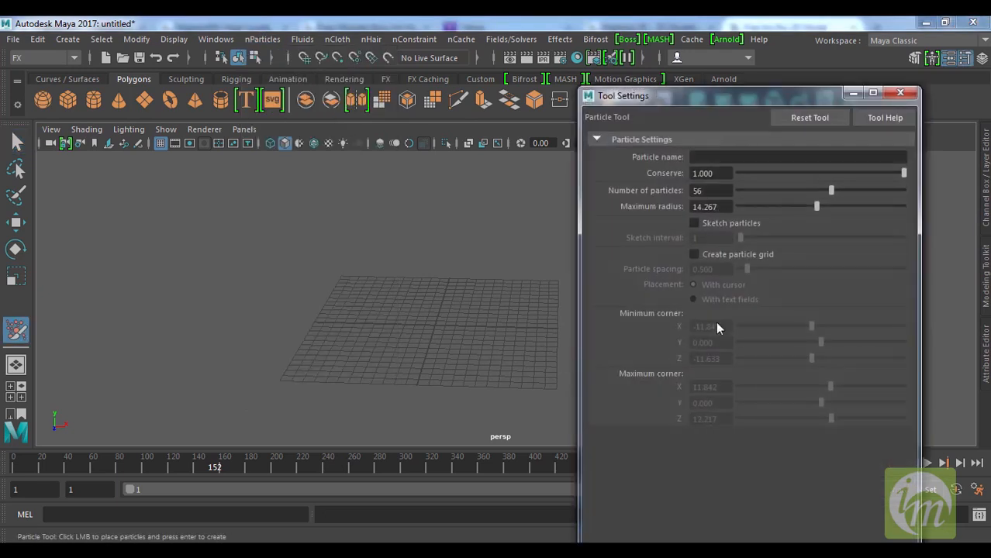
left_click(719, 253)
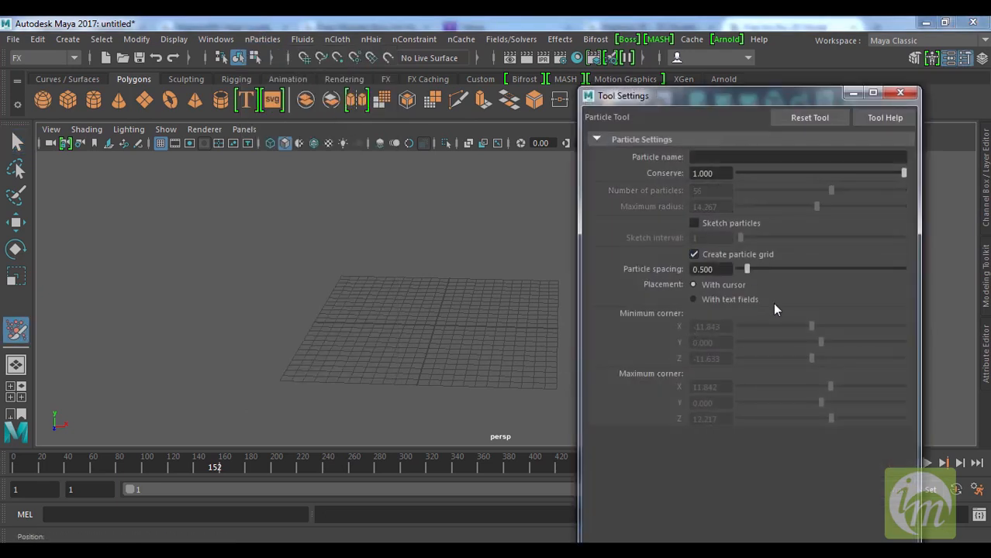
left_click(851, 94)
left_click(341, 276)
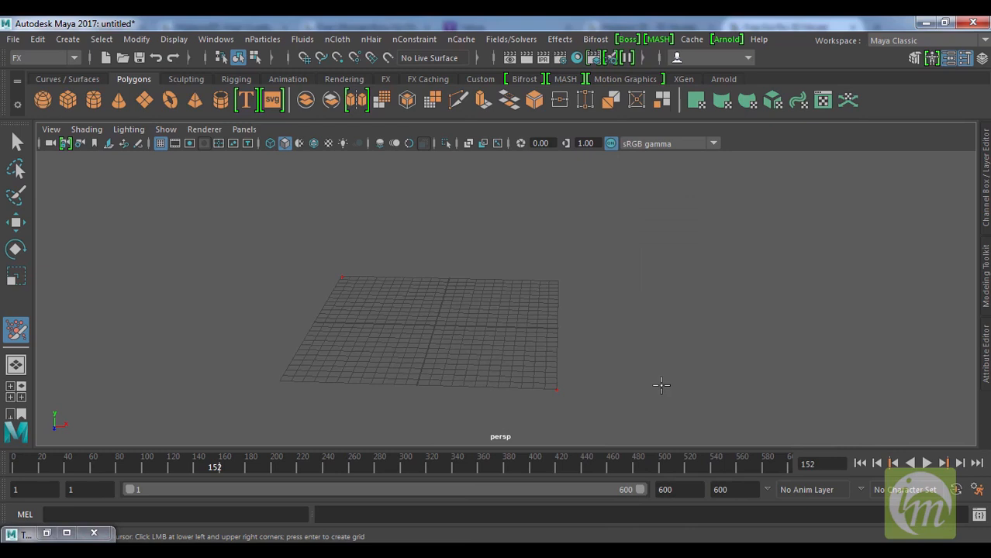
key("Return")
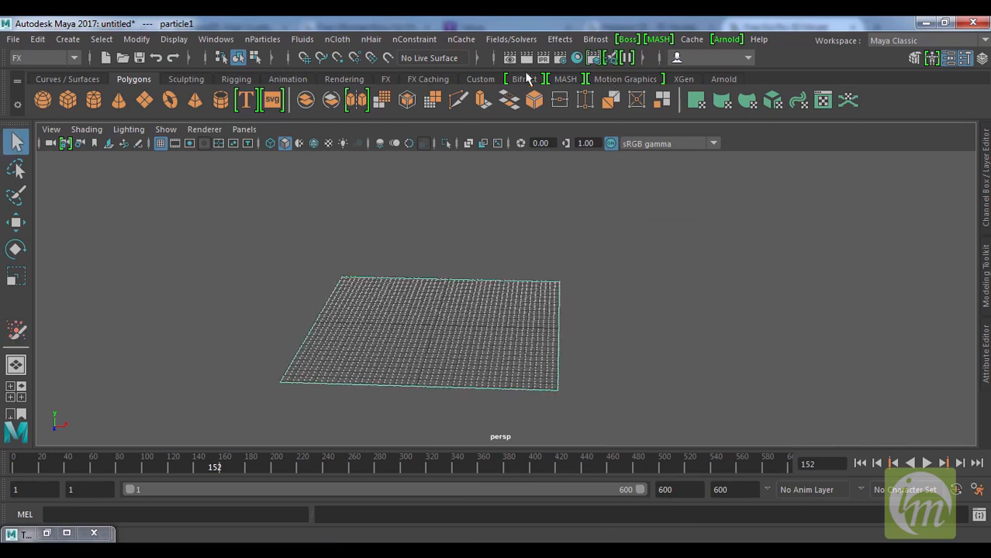
Add a Turbulence field to the particle grid and play the simulation from the first frame
left_click(511, 39)
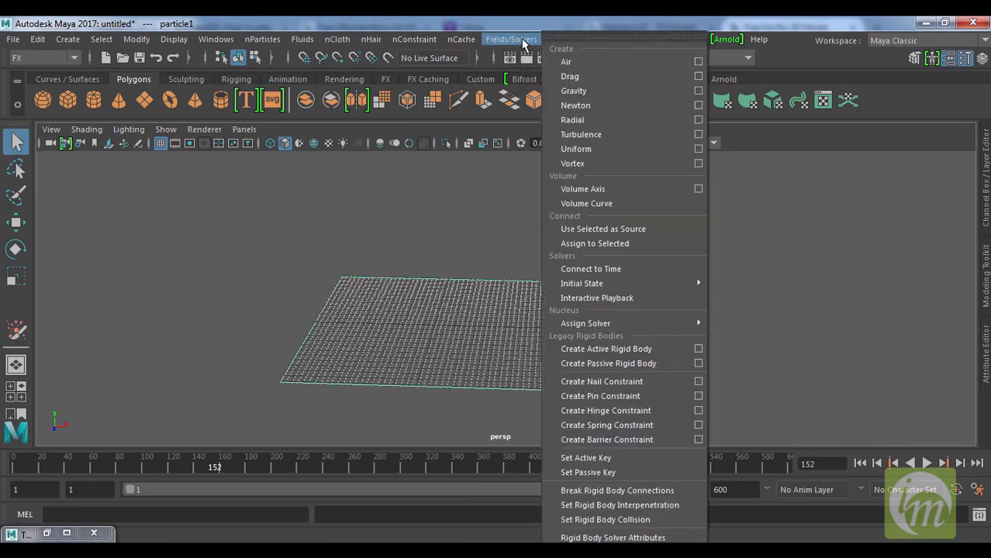
left_click(580, 134)
left_click(859, 462)
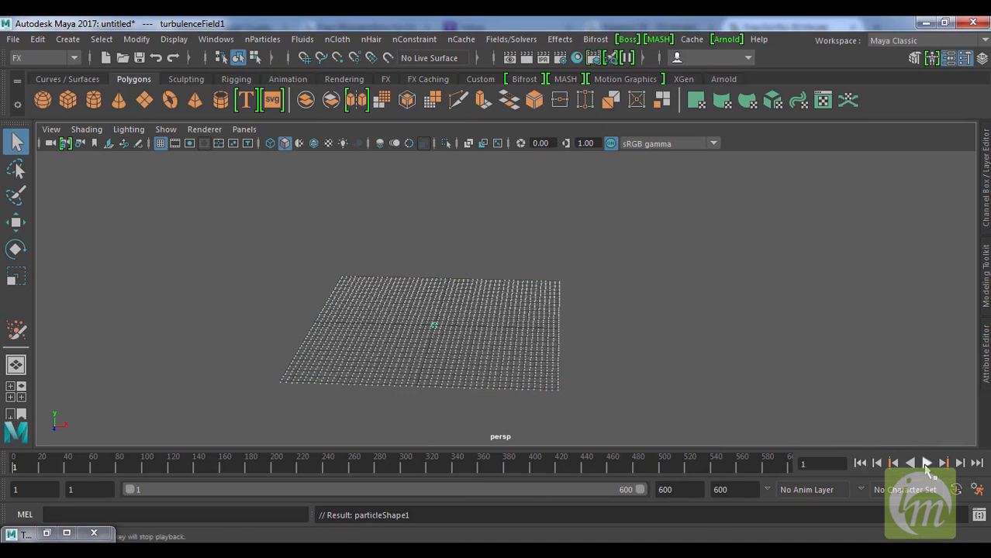
left_click(926, 463)
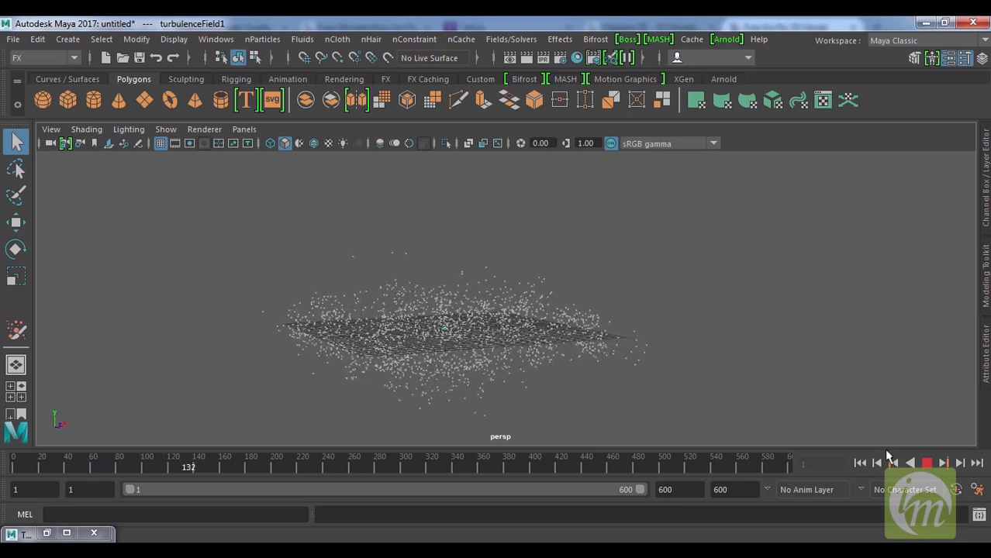
left_click(926, 463)
Set the Turbulence field's Phase X to 50 and replay the simulation from the first frame
left_click(985, 365)
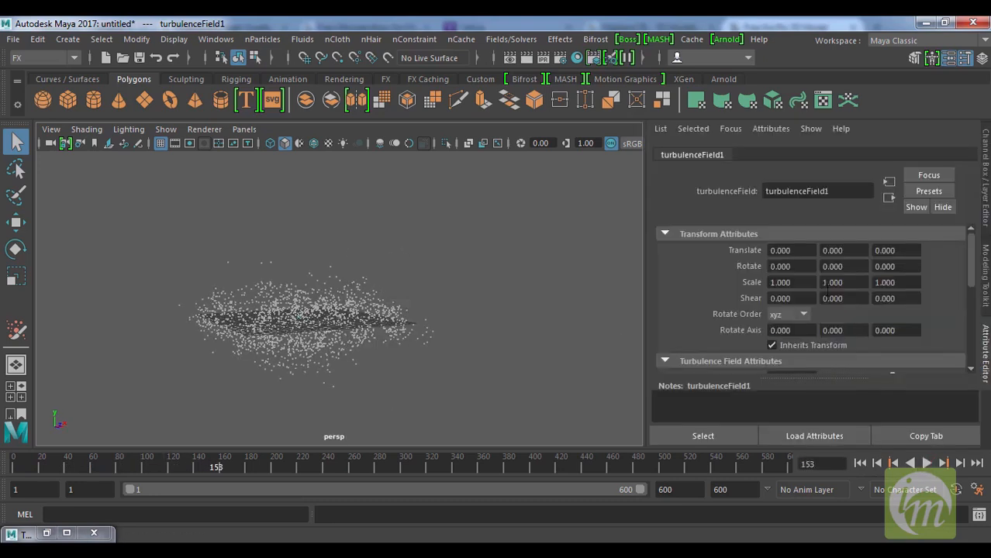
scroll(878, 321, "down", 3)
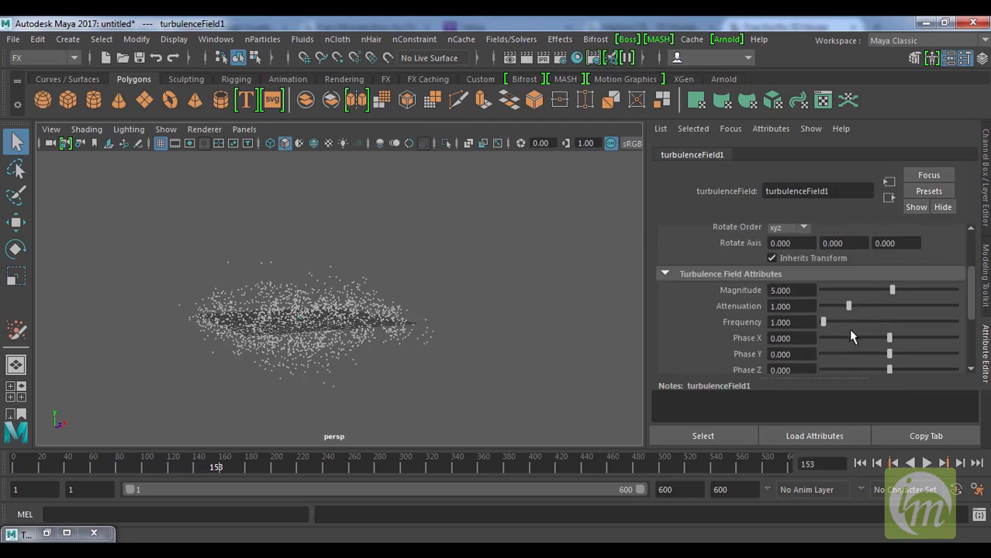
left_click_drag(889, 338, 961, 342)
left_click(861, 464)
left_click(926, 463)
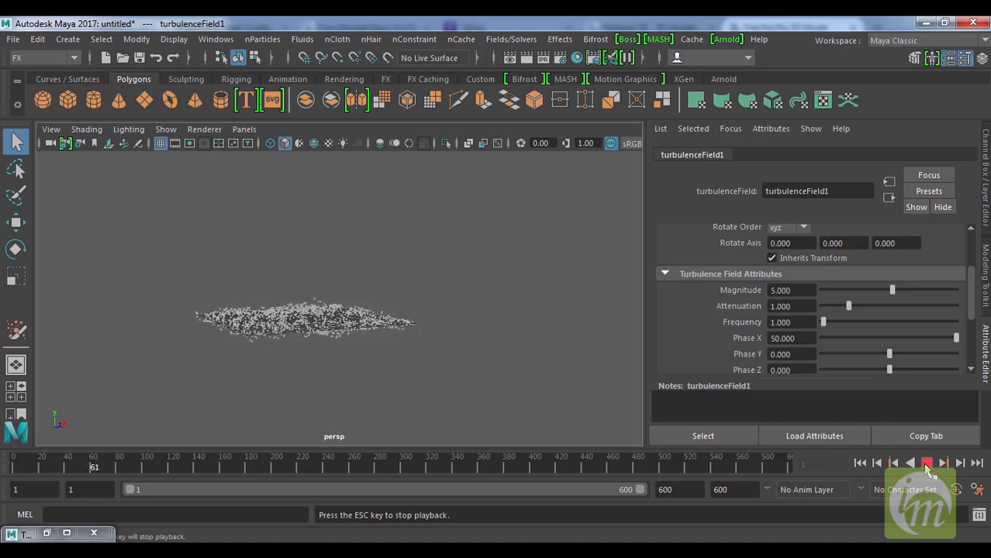
left_click(927, 464)
Set the Turbulence field's Phase Y to -50 and replay the simulation from the first frame
left_click_drag(889, 353, 764, 352)
left_click(862, 463)
left_click(922, 464)
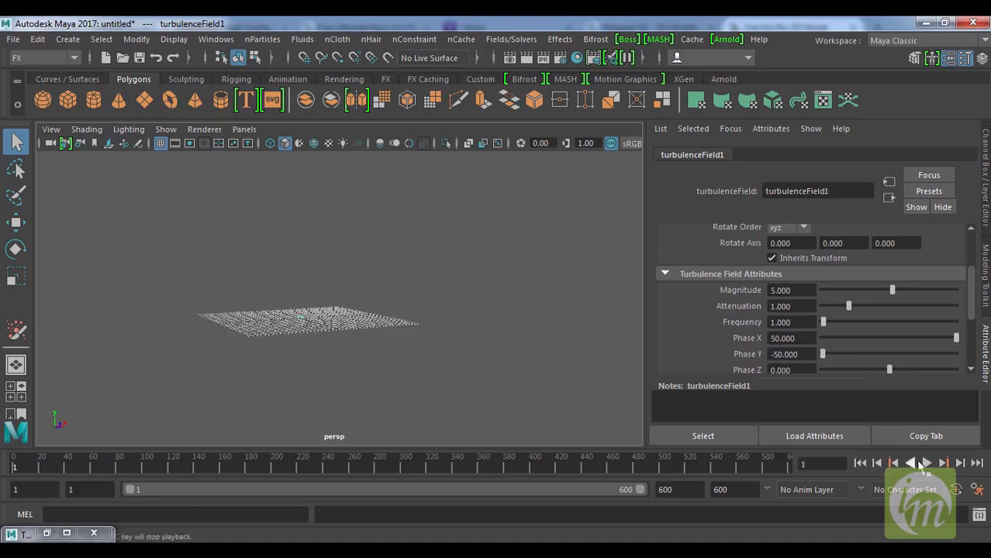
left_click(922, 463)
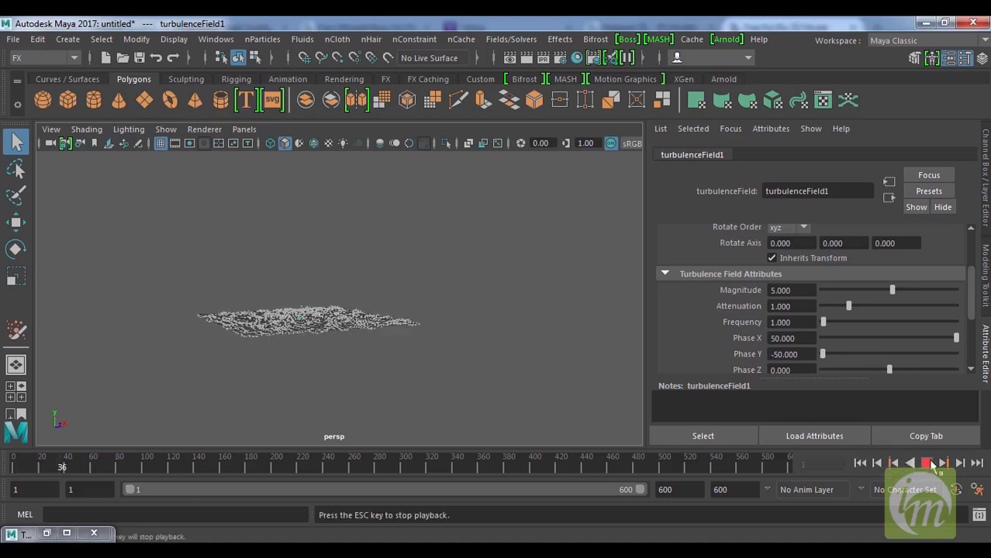
left_click(926, 463)
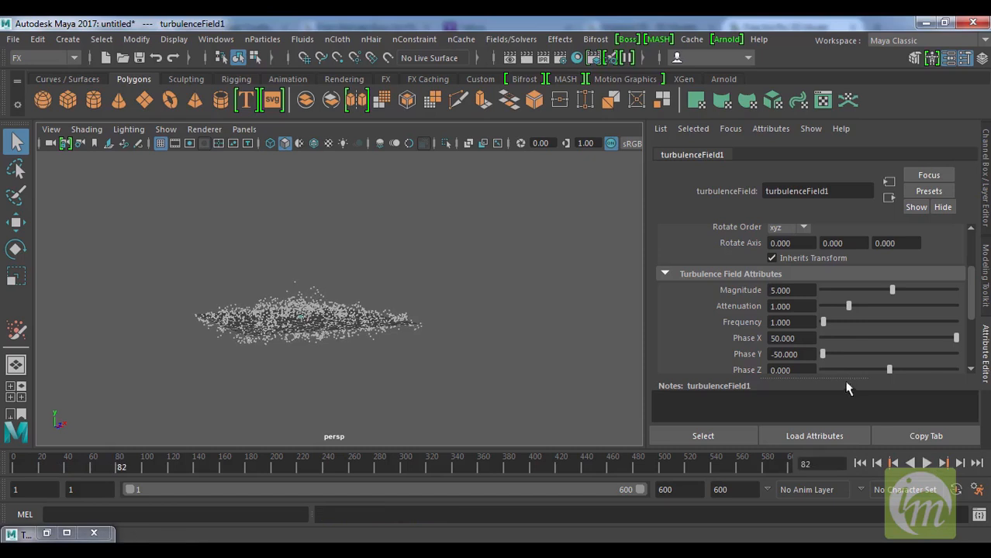
Set the Turbulence field's frequency to 68.132 and replay the simulation, viewing the particles closer
left_click_drag(824, 327, 910, 324)
left_click(860, 462)
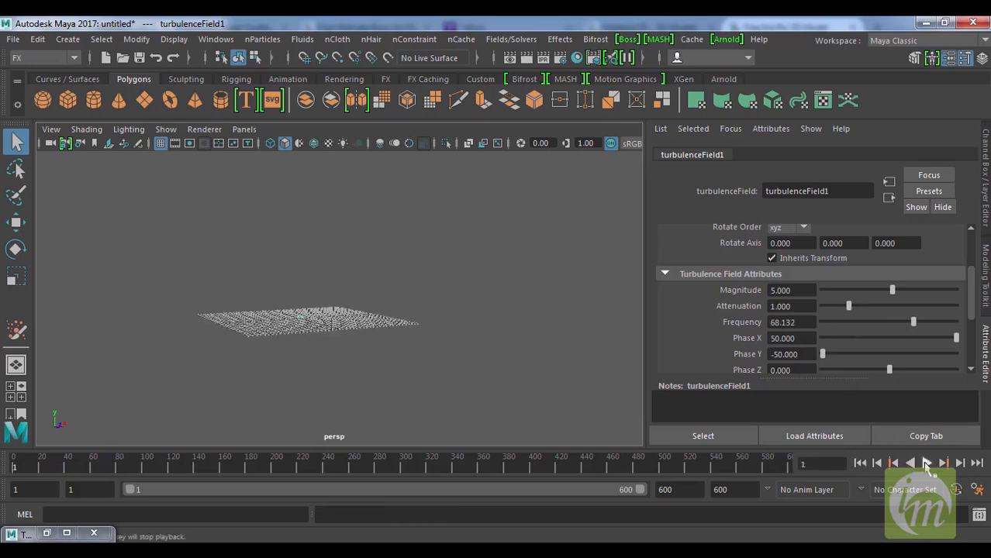
left_click(926, 463)
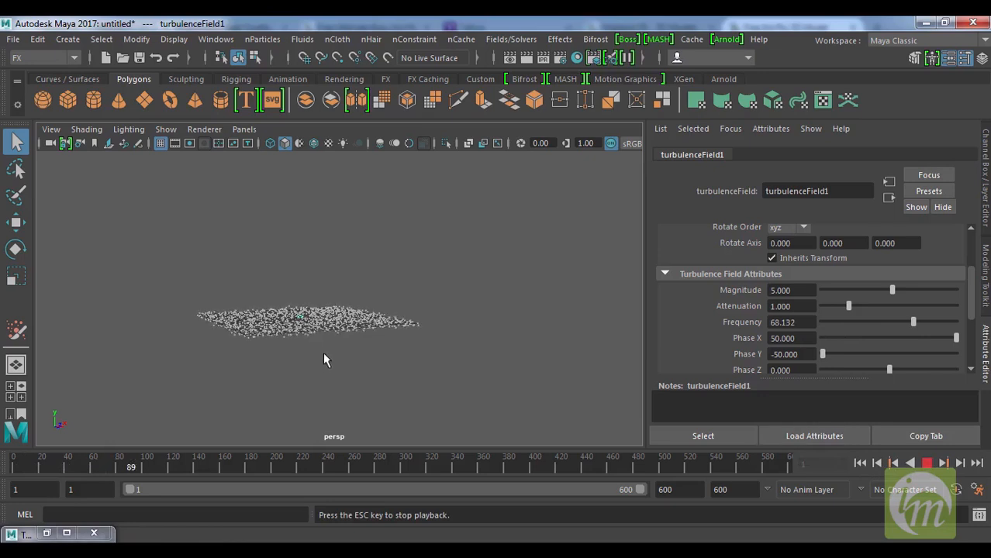
left_click_drag(427, 347, 429, 362, "alt")
middle_click_drag(463, 383, 489, 318, "alt")
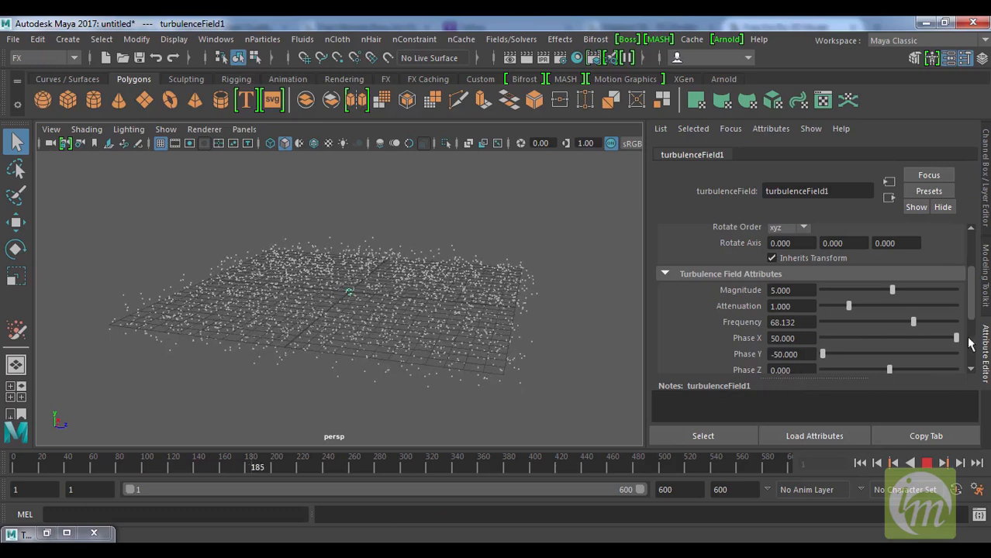
Stop and rewind the simulation, delete the particle grid with its Turbulence field, and hide the attribute editor
left_click_drag(975, 310, 979, 343)
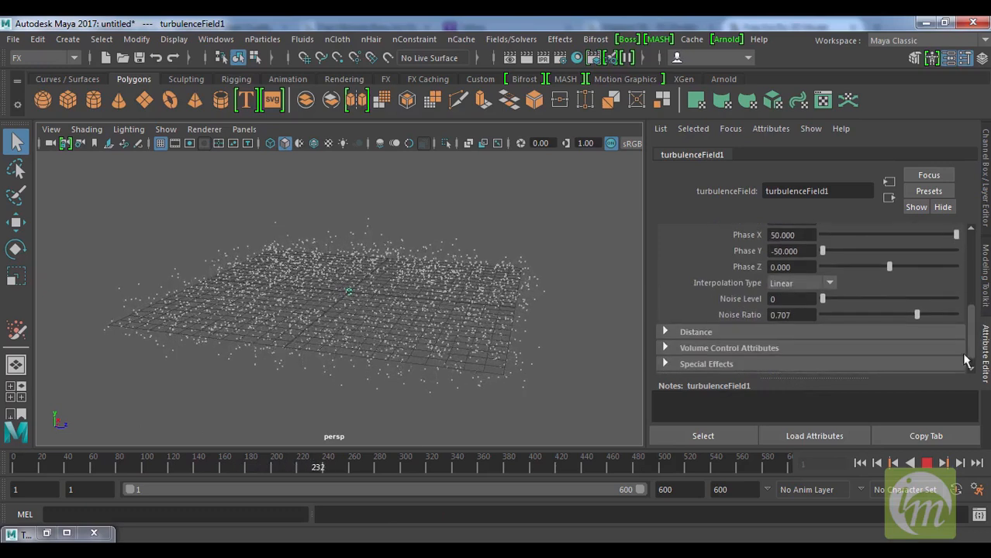
left_click(926, 463)
left_click(859, 463)
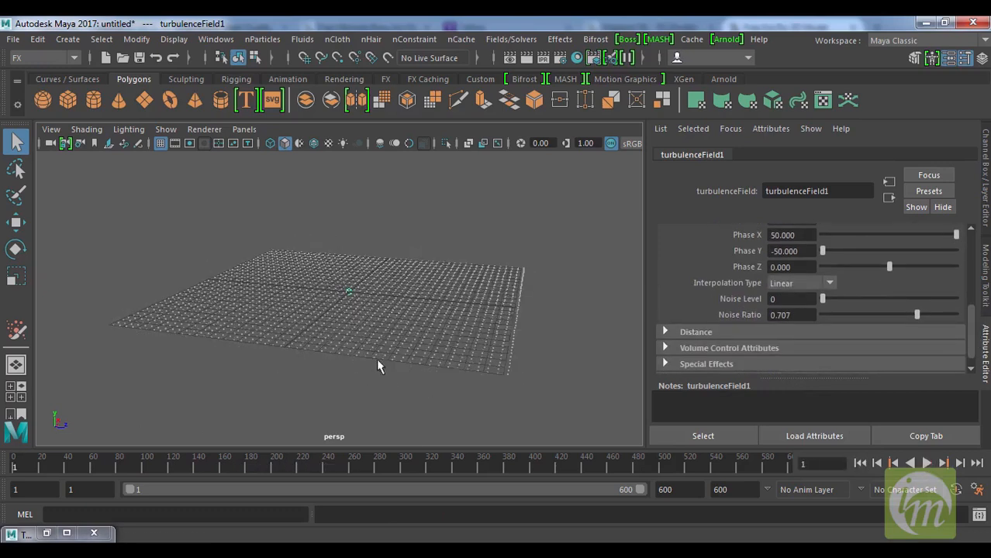
scroll(411, 353, "down", 5)
left_click_drag(412, 354, 134, 208)
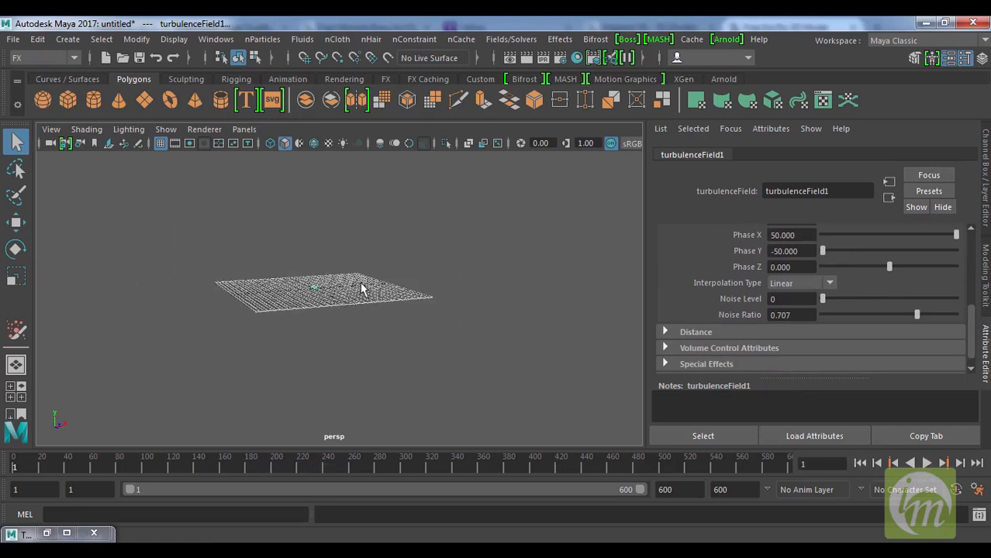
key("Delete")
left_click(983, 334)
Create a legacy particle emitter with default settings at the centre of the grid
left_click_drag(464, 337, 531, 295, "alt")
scroll(484, 265, "up", 3)
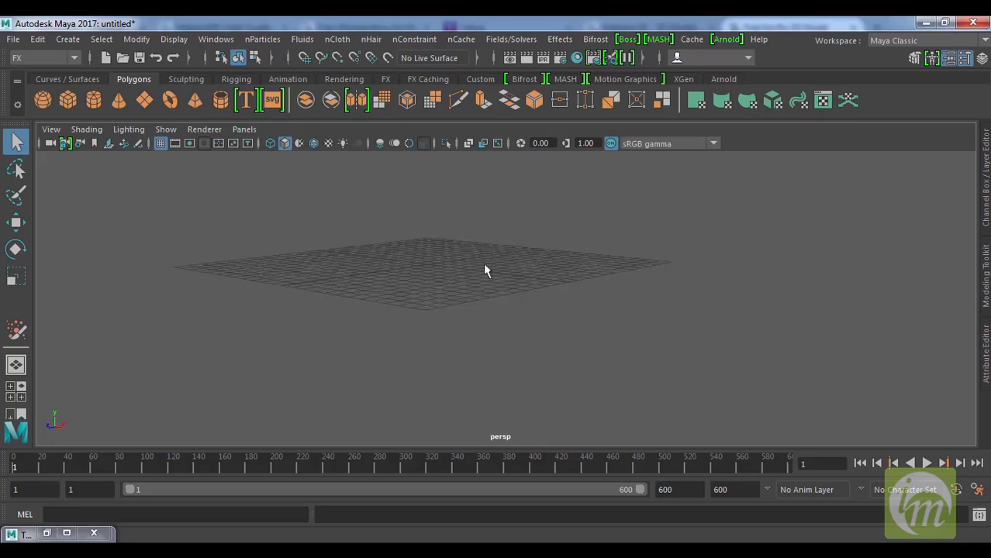
middle_click_drag(484, 265, 501, 325, "alt")
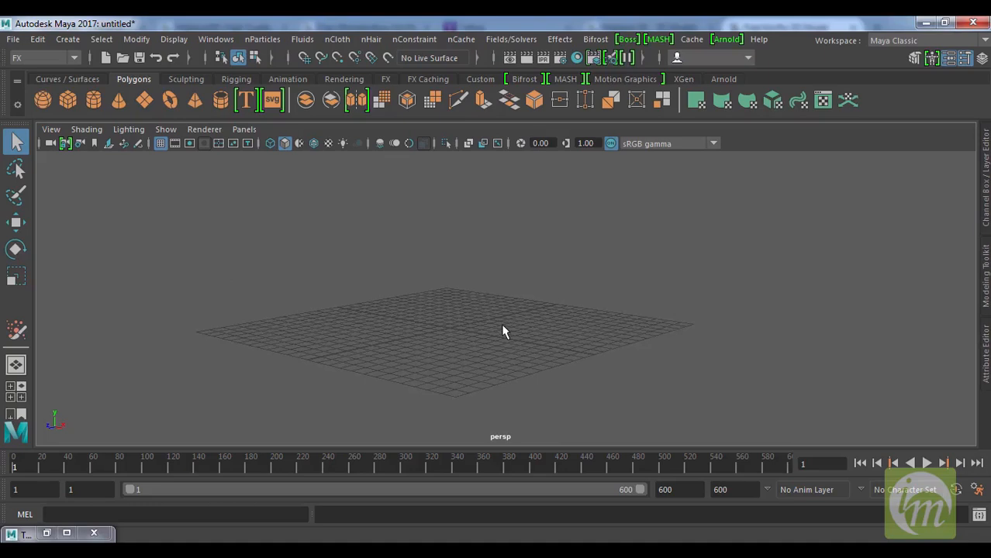
left_click_drag(544, 252, 571, 297, "alt")
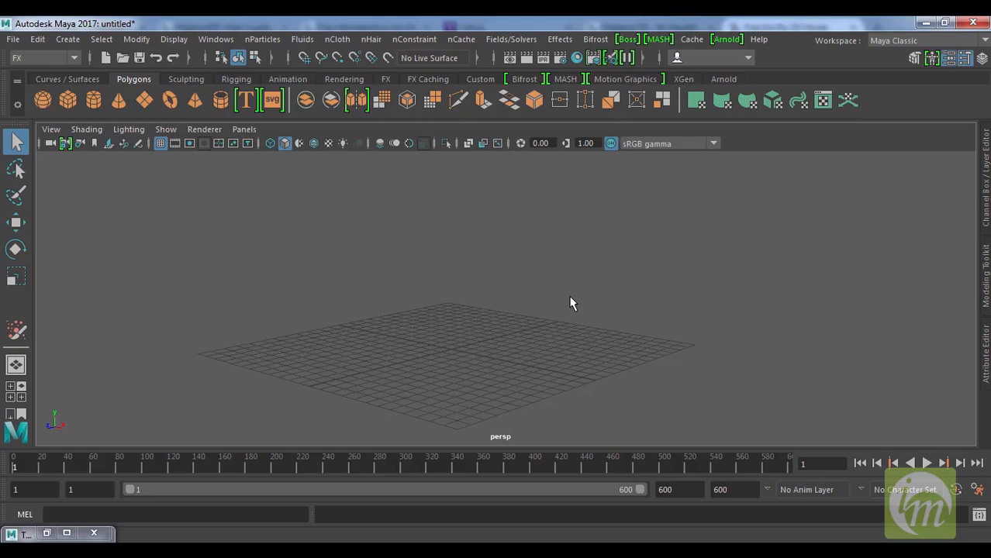
left_click(267, 41)
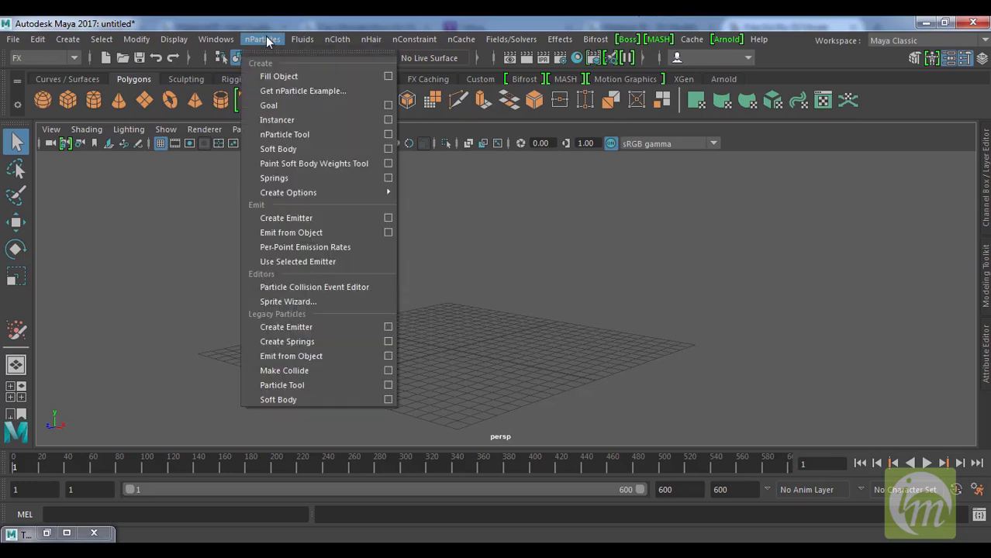
left_click(301, 334)
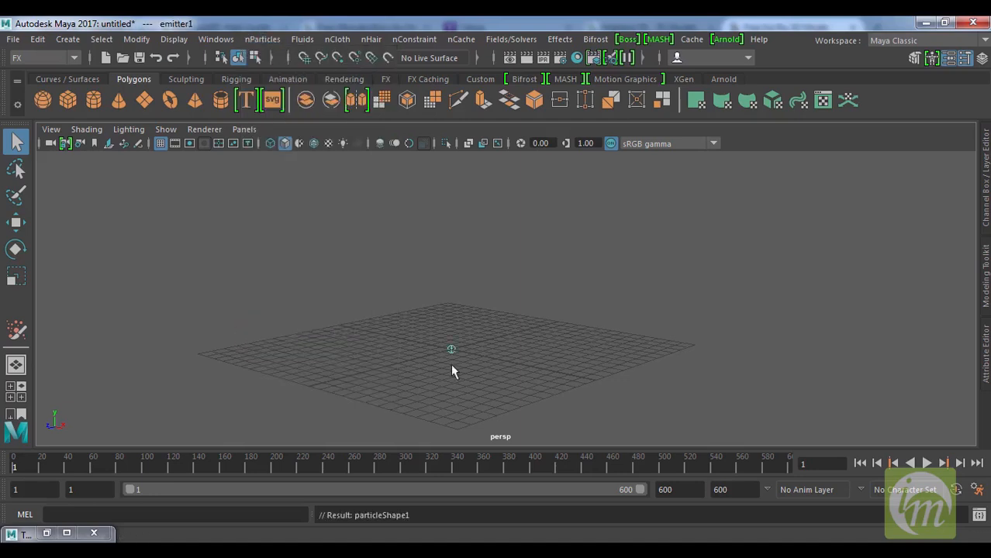
Play the emitter's simulation and return to the first frame
scroll(460, 341, "up", 5)
middle_click_drag(435, 325, 473, 263, "alt")
scroll(497, 364, "down", 2)
scroll(498, 365, "down", 3)
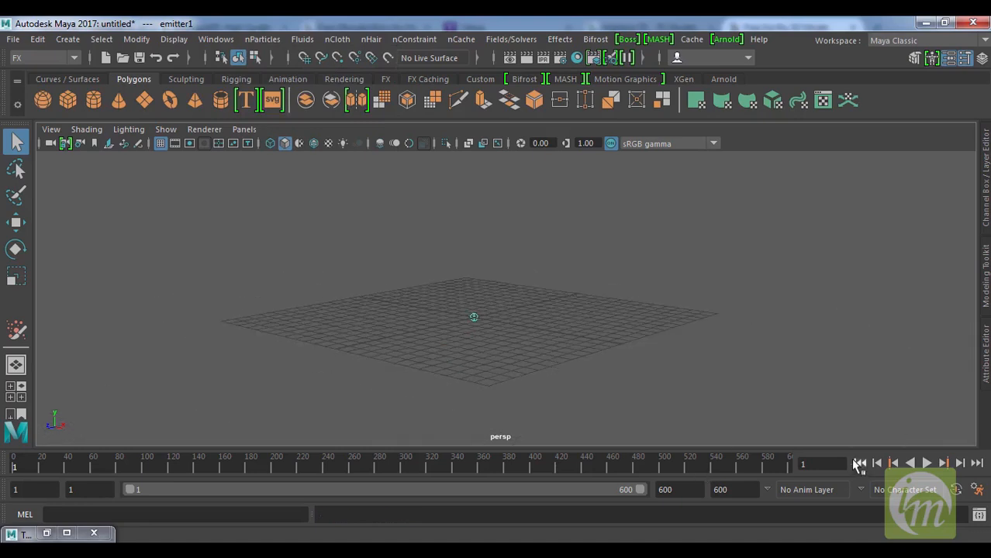
left_click(927, 463)
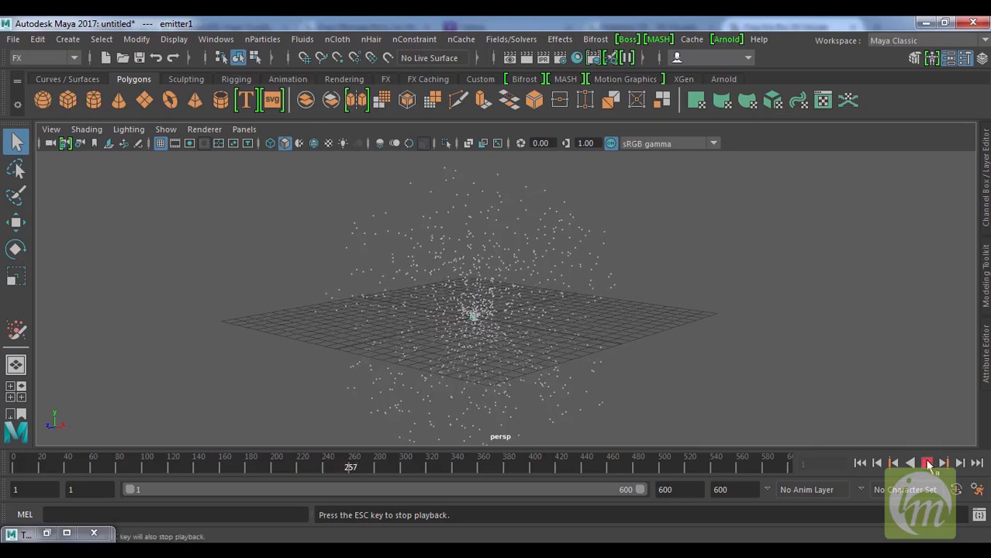
left_click(926, 462)
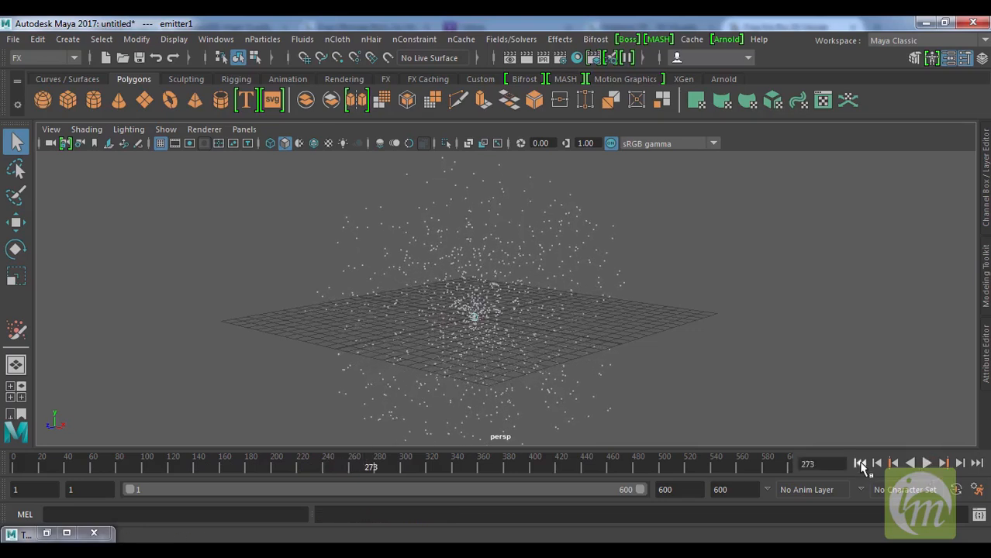
left_click(860, 464)
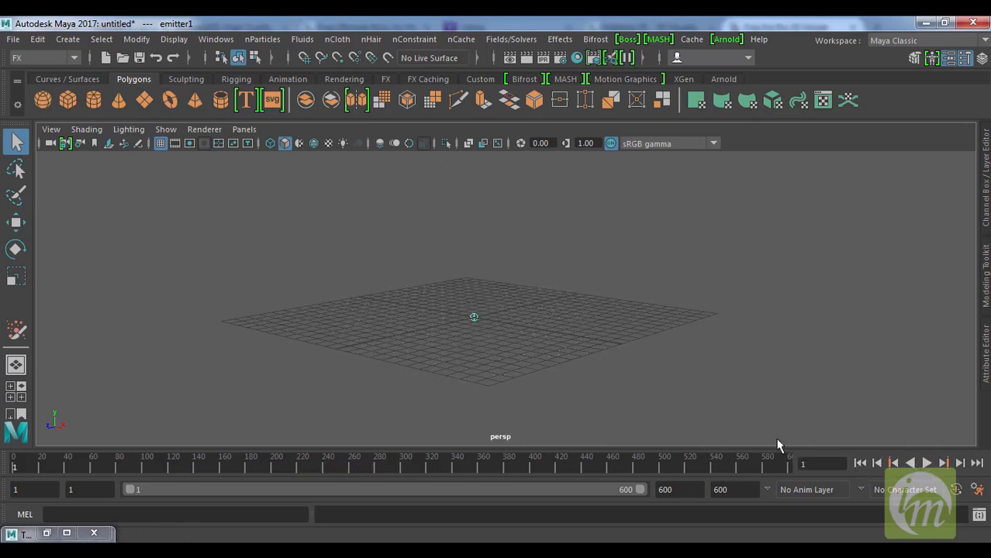
Replay the emission briefly, select the emitted particles and bring up the emitter's Basic Emitter Attributes
left_click(926, 464)
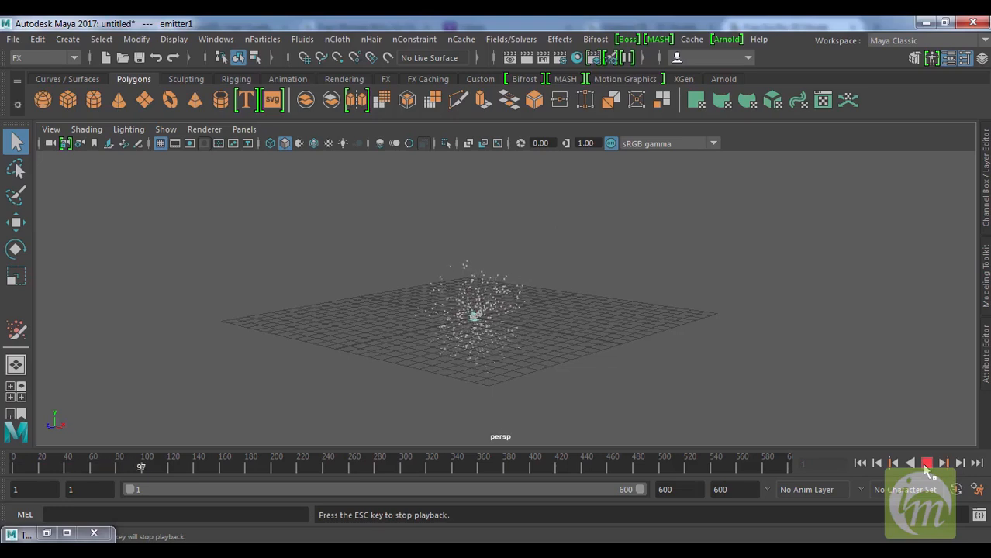
left_click(925, 463)
left_click(525, 326)
scroll(597, 280, "up", 5)
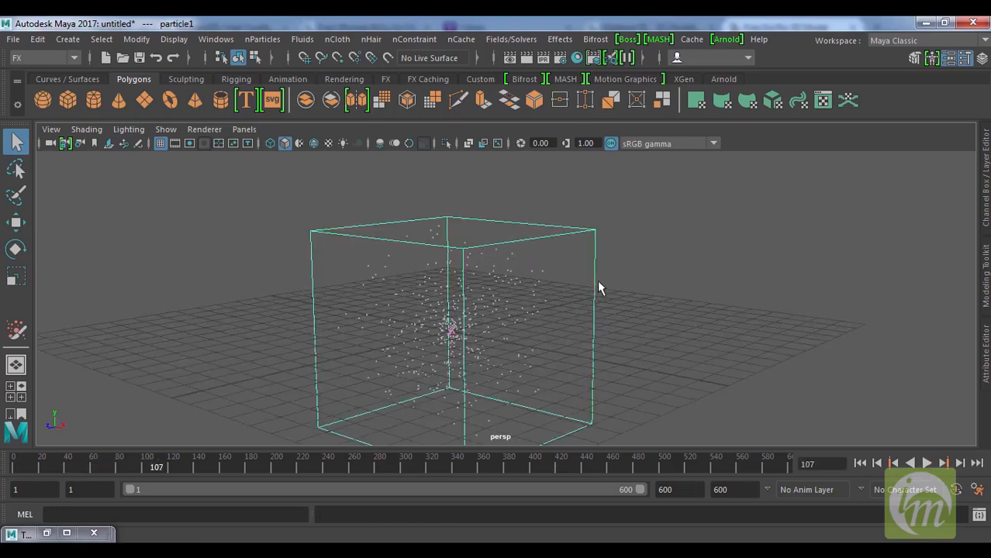
middle_click_drag(546, 345, 583, 341, "alt")
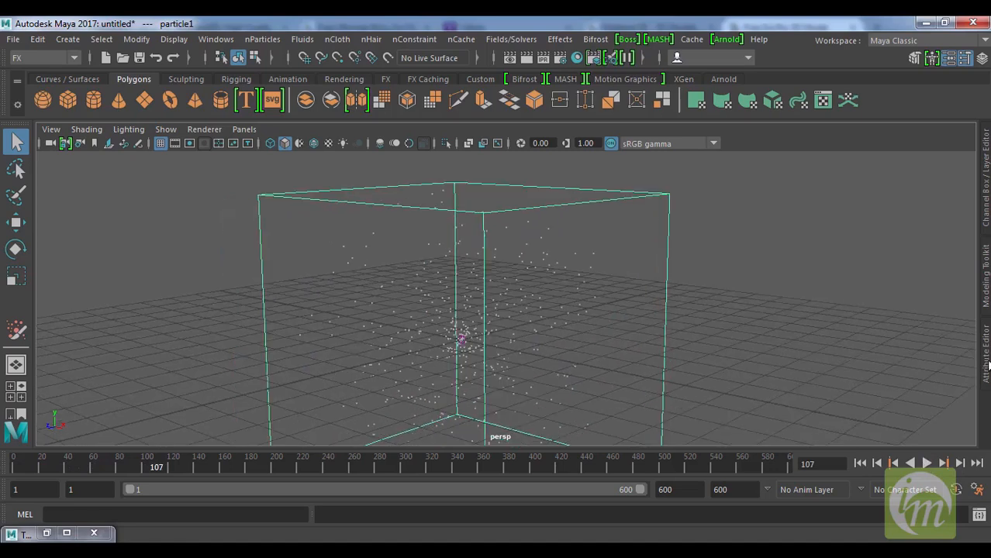
left_click(986, 358)
middle_click_drag(443, 306, 460, 219, "alt")
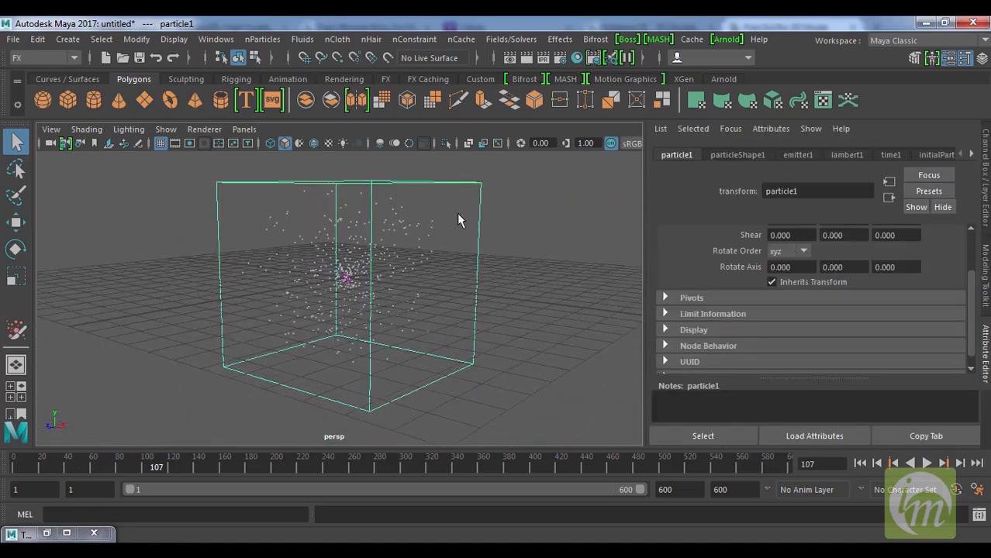
left_click(796, 155)
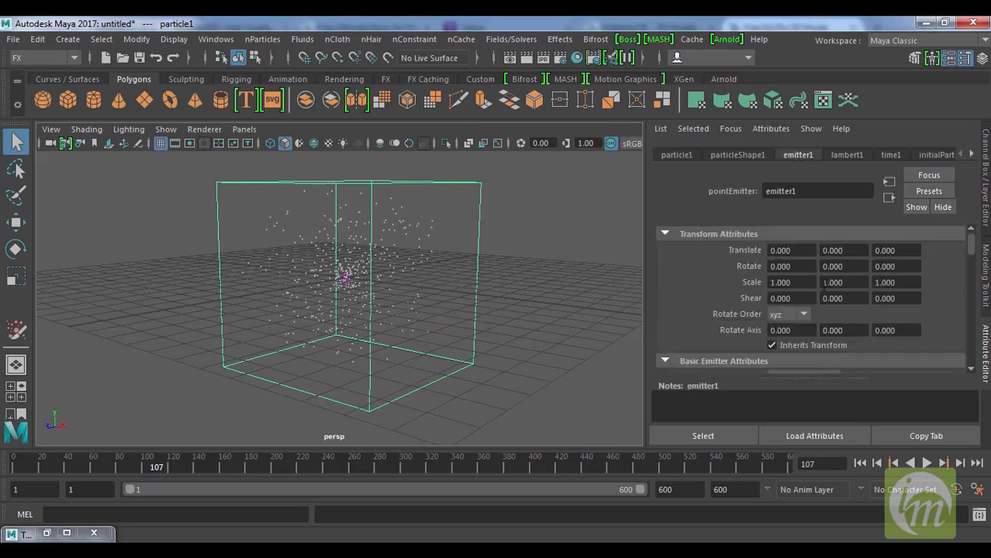
scroll(826, 287, "down", 3)
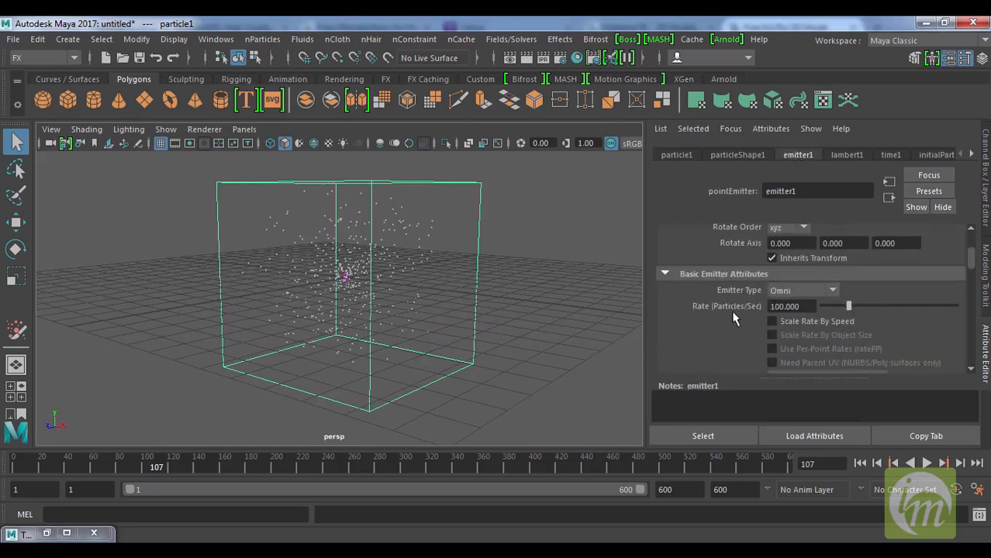
Raise the emitter's particle rate to 478.022 per second and replay the simulation from the first frame
left_click_drag(848, 307, 951, 307)
left_click(860, 463)
left_click(927, 463)
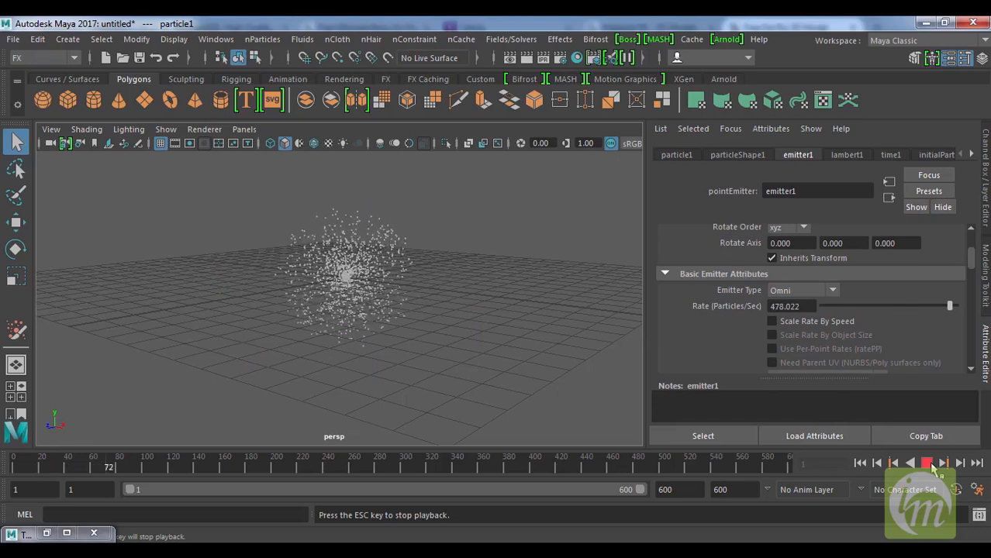
left_click(928, 463)
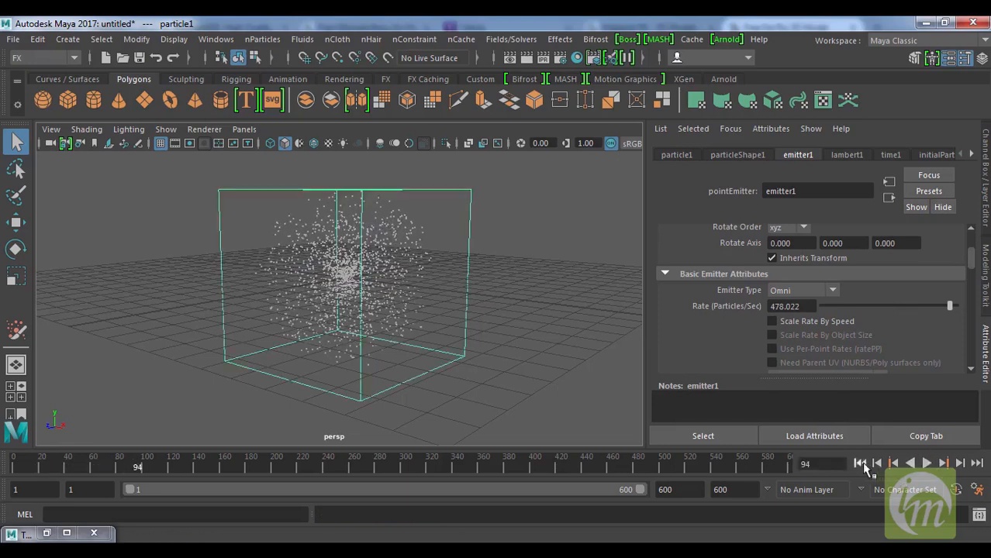
Lower the emitter's particle rate to 13.736 per second and replay the simulation from the first frame
left_click_drag(949, 305, 747, 306)
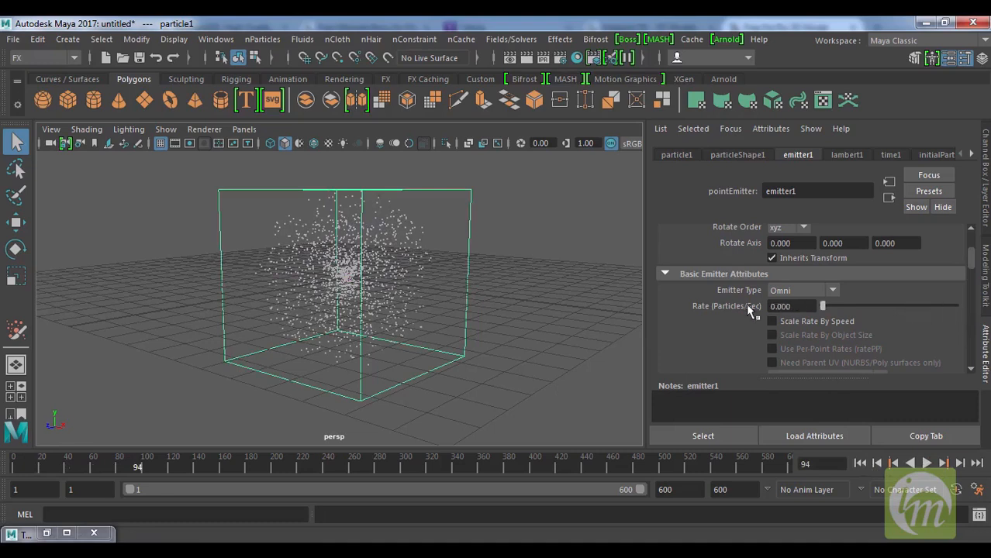
left_click_drag(822, 305, 827, 306)
left_click(859, 463)
left_click(926, 462)
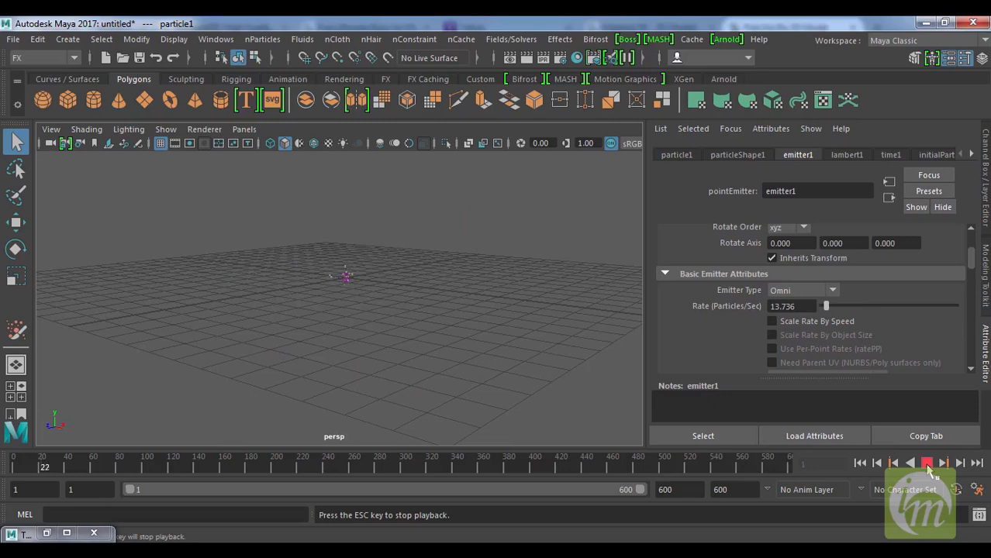
left_click(927, 462)
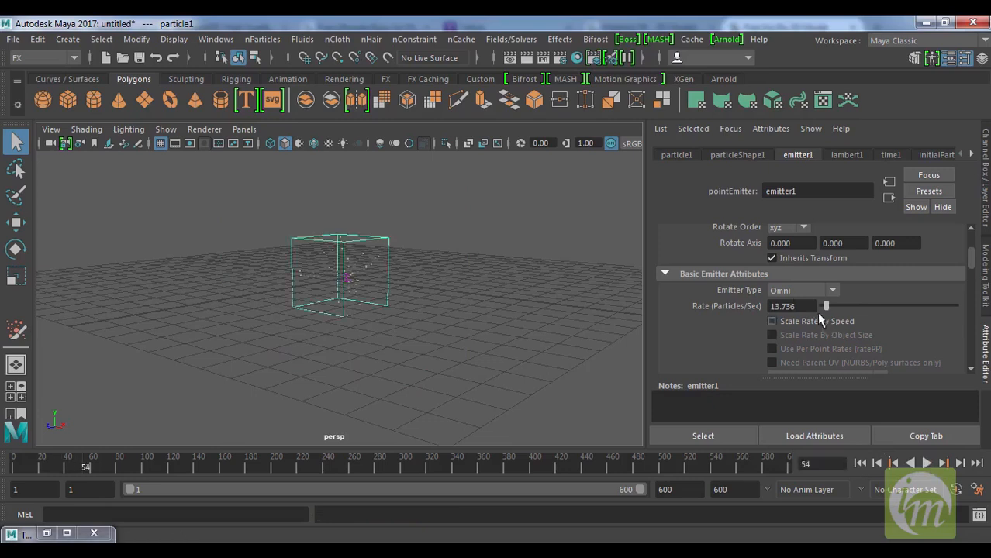
Set the emitter's particle rate to 200 per second and replay the simulation from the first frame
left_click(811, 305)
type("200")
key("Return")
left_click(859, 463)
left_click(926, 463)
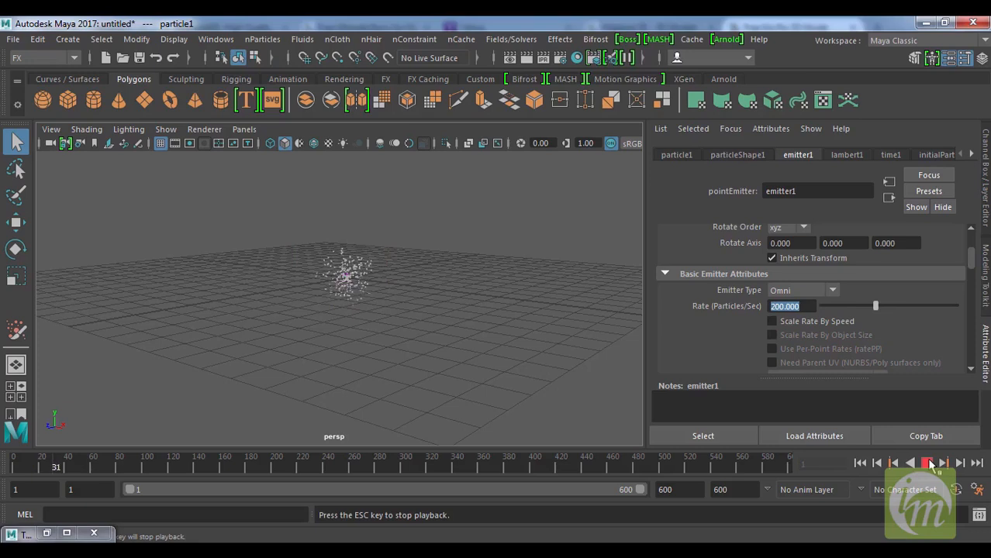
left_click(928, 462)
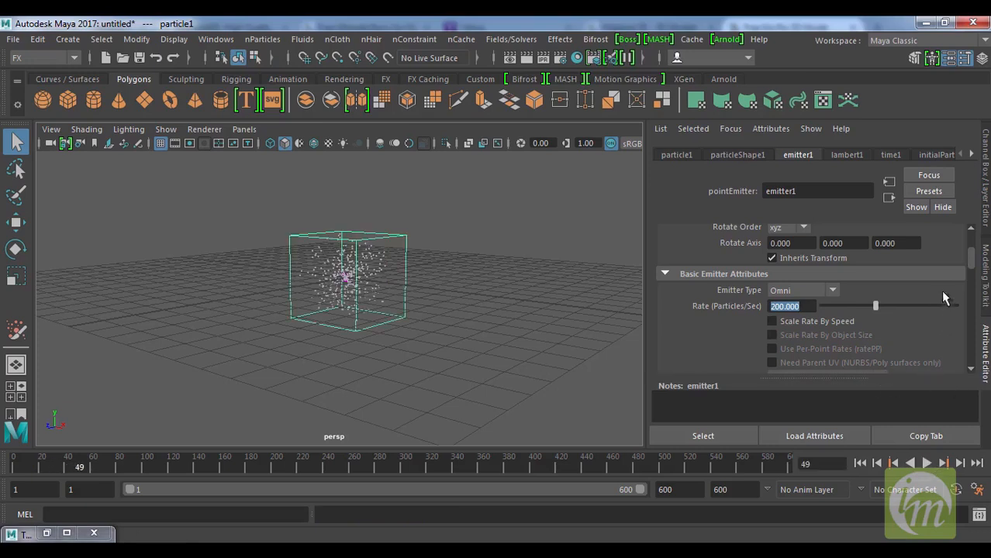
Look through the emitter's type, Cycle Emission options and Distance/Direction Attributes
mouse_move(974, 264)
left_mouse_down()
mouse_move(974, 364)
mouse_move(978, 263)
mouse_move(989, 258)
left_mouse_up()
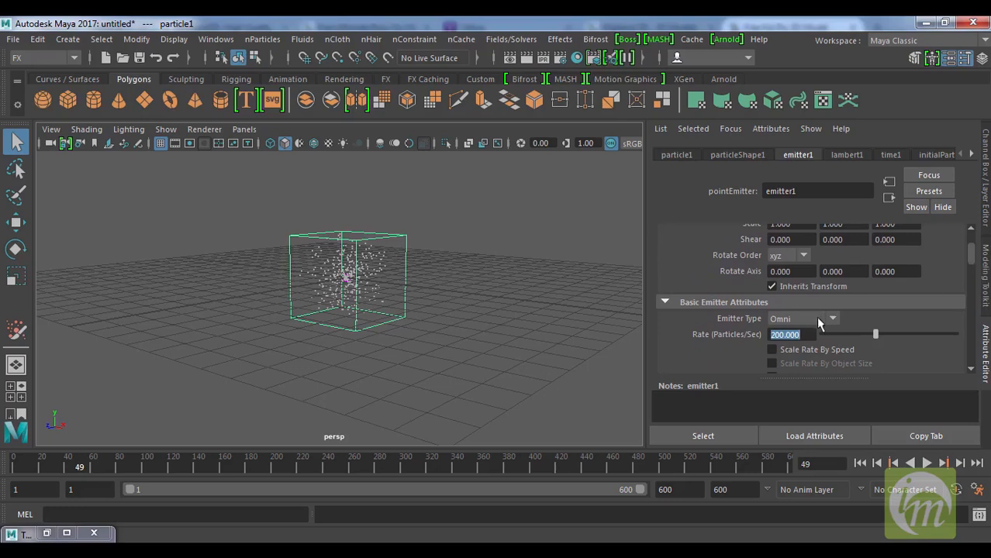
left_click(970, 277)
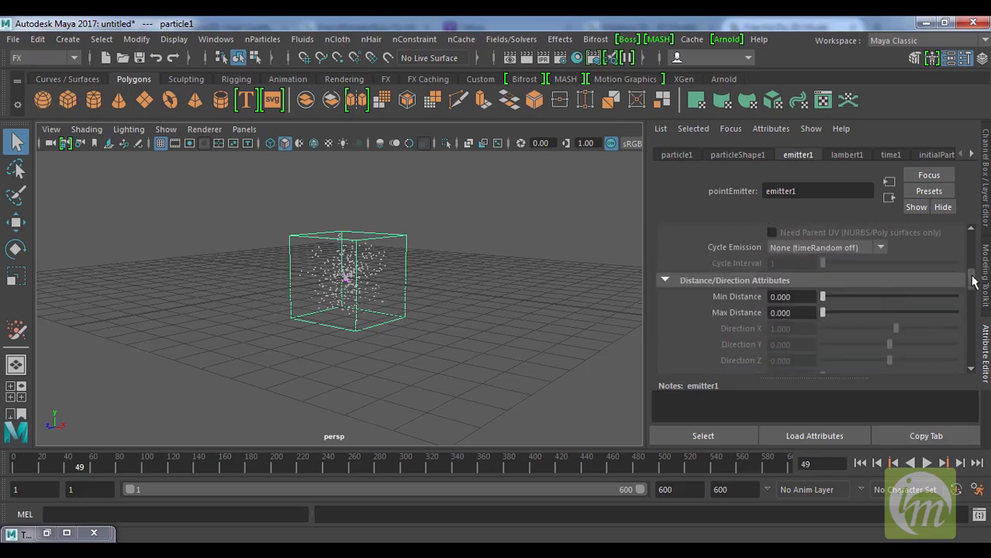
left_click_drag(972, 276, 972, 273)
left_click(825, 268)
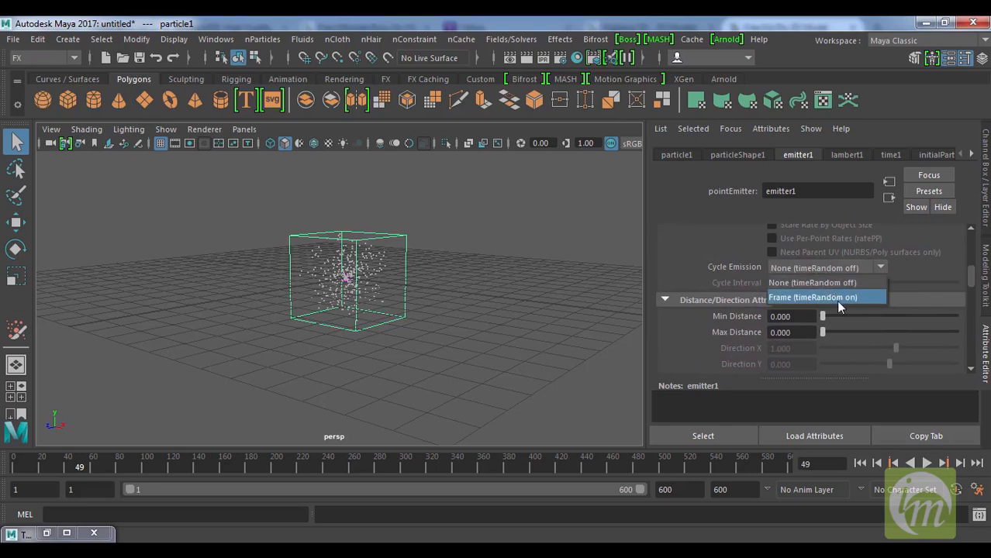
left_click_drag(972, 282, 743, 159)
Set the particle shape's Lifespan Mode to Constant and replay the simulation from the first frame
left_click(742, 157)
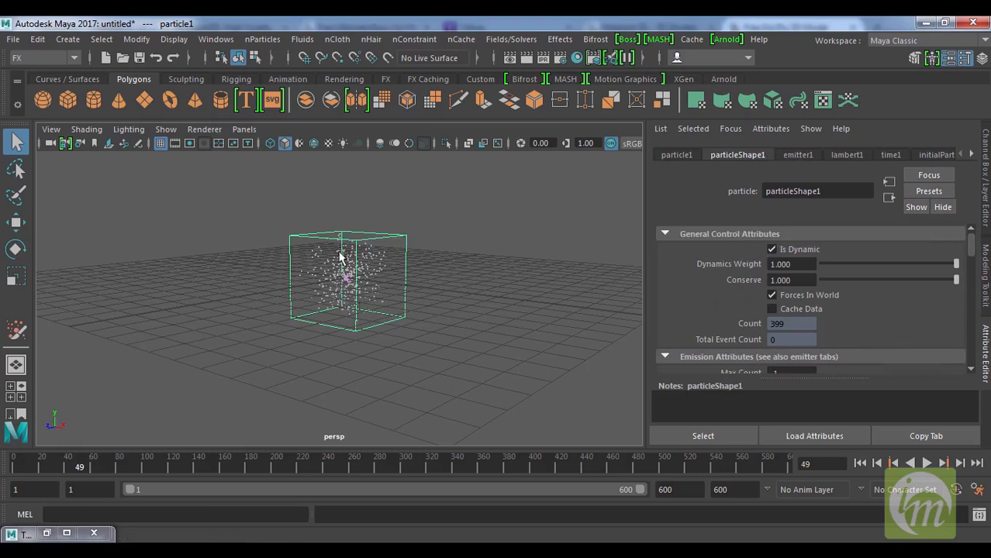
scroll(368, 261, "up", 3)
scroll(368, 258, "up", 2)
scroll(384, 269, "down", 3)
middle_click_drag(396, 268, 400, 283, "alt")
left_click_drag(970, 254, 974, 272)
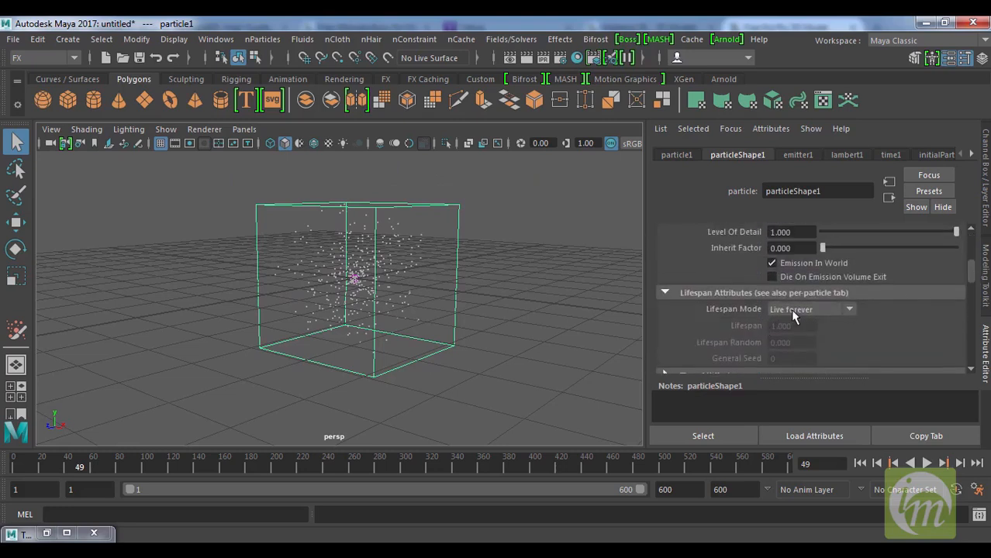
left_click(791, 309)
left_click(798, 335)
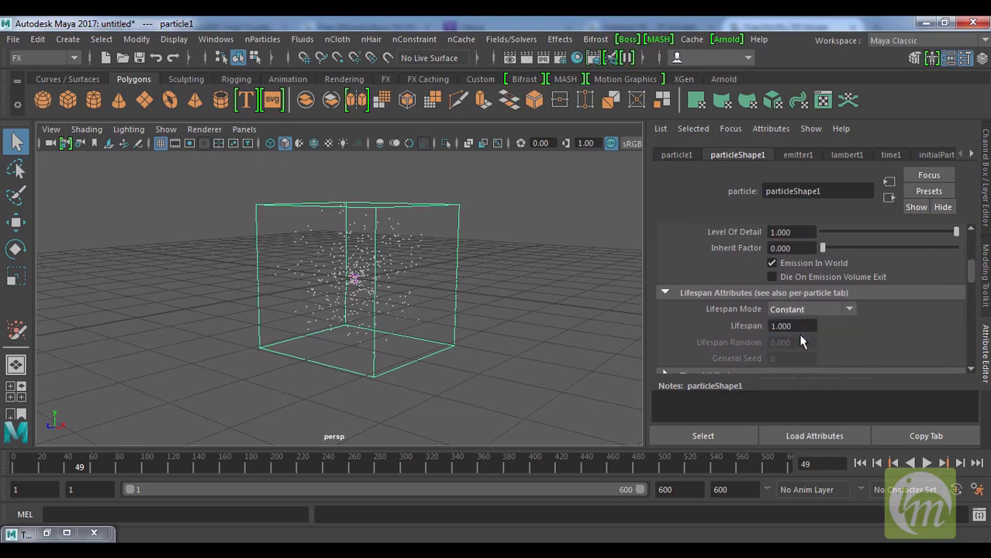
left_click(860, 462)
left_click(927, 463)
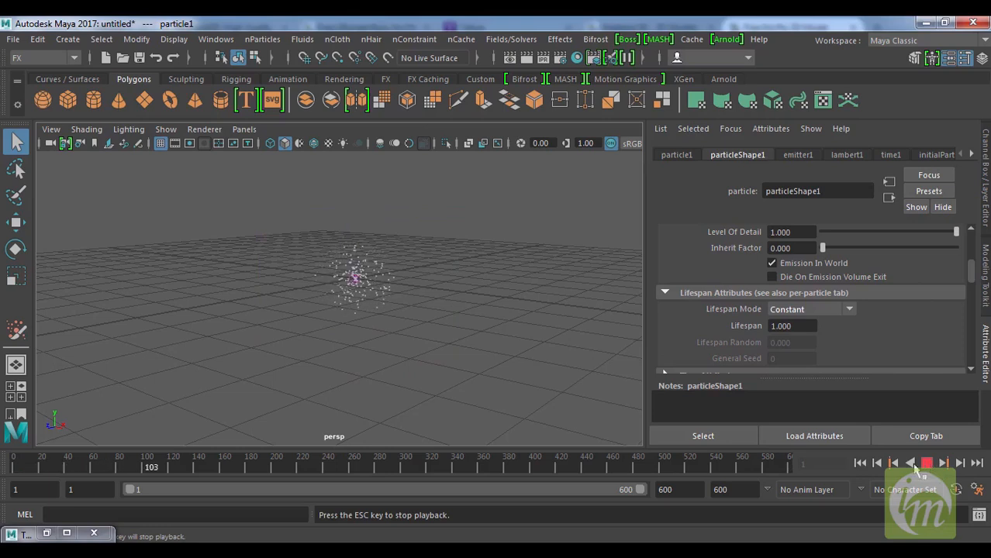
left_click(927, 462)
Set the particles' Lifespan to 2 and replay the simulation from the first frame
left_click(861, 463)
left_click(799, 326)
type("2")
key("Return")
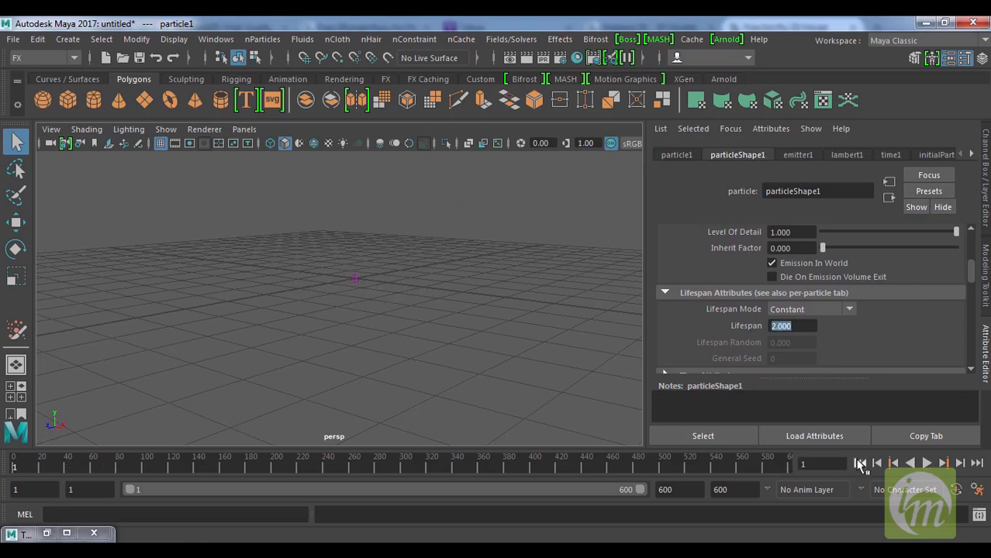
left_click(927, 463)
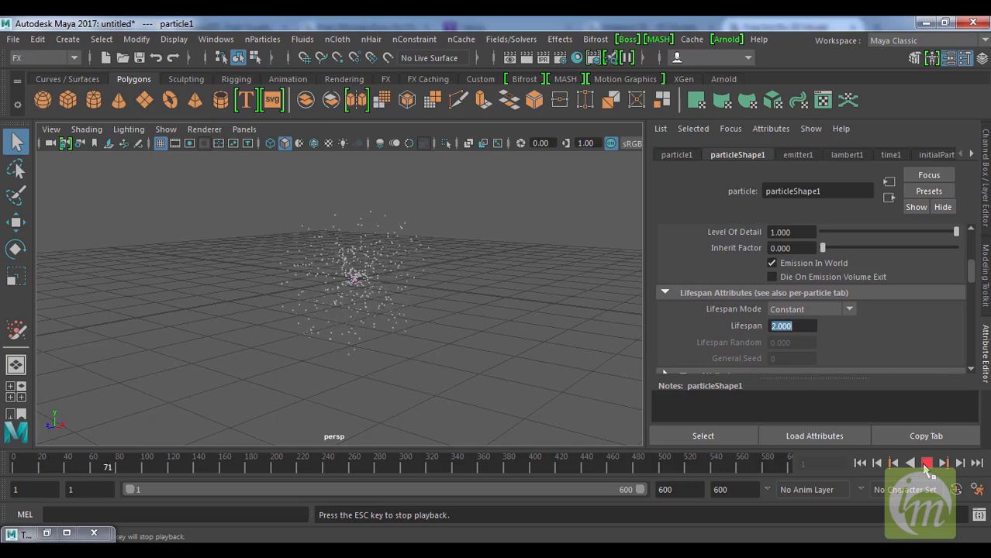
left_click(926, 462)
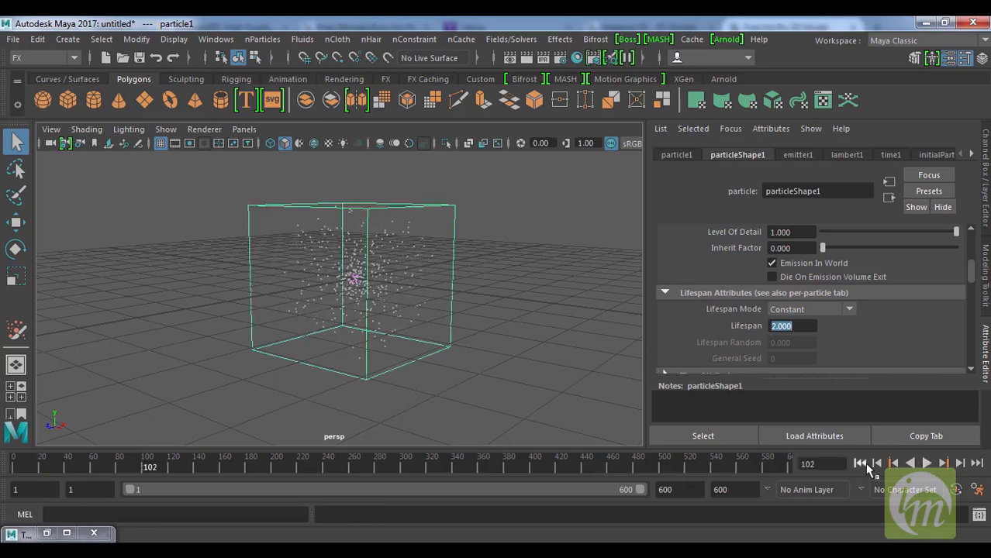
Return to the first frame and set the particles' Lifespan to 1
left_click(876, 463)
type("1")
key("Return")
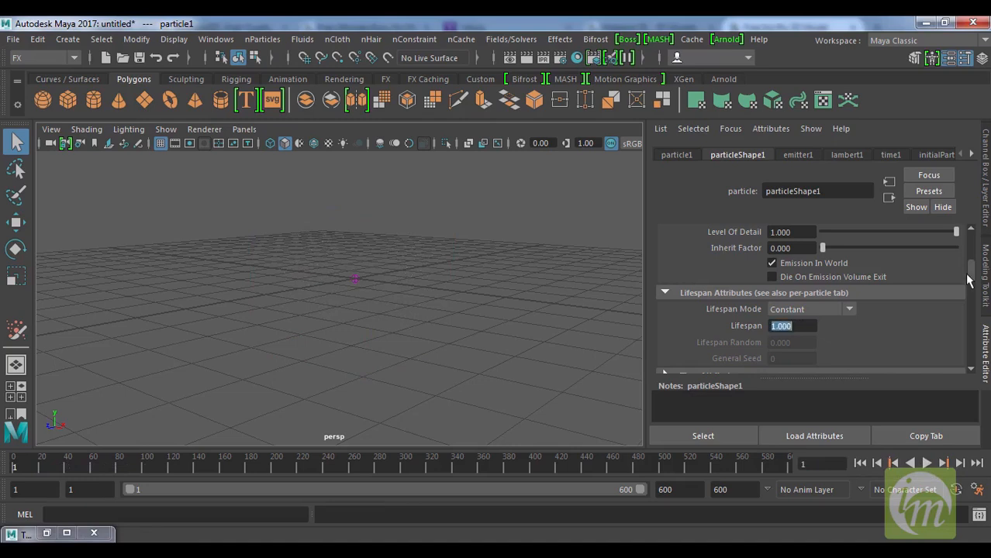
Set the particles' Lifespan Mode to Live forever, play the simulation and stop it around frame 56
left_click(818, 310)
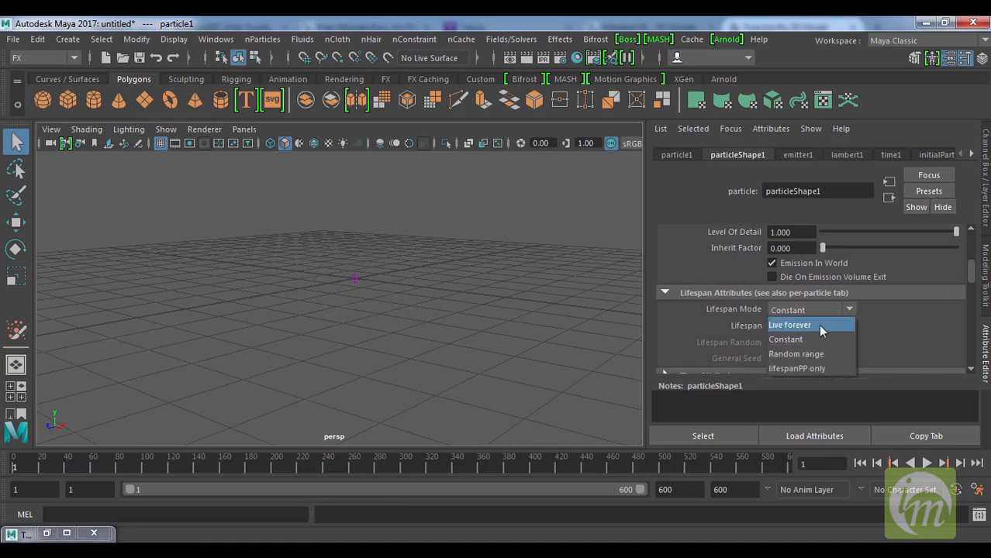
left_click(818, 324)
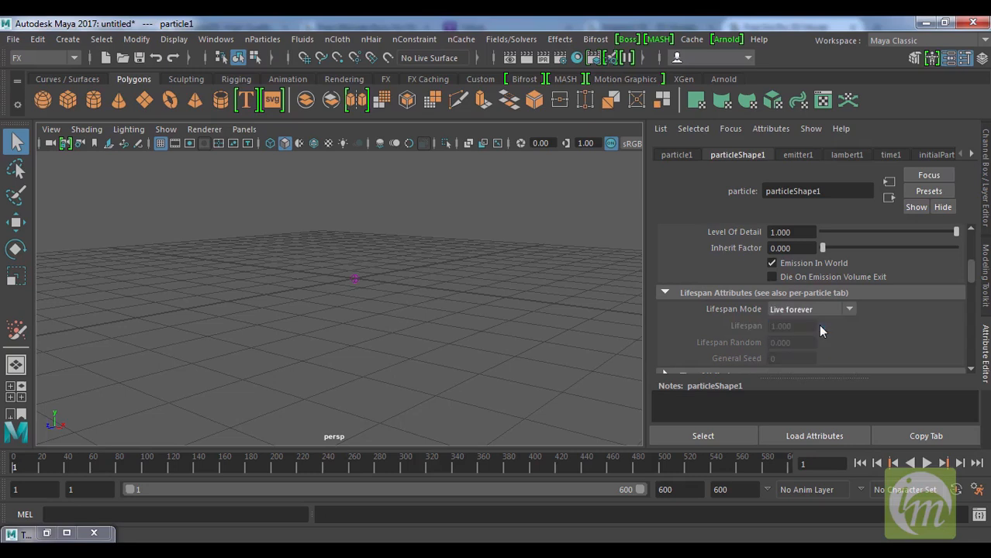
left_click(927, 464)
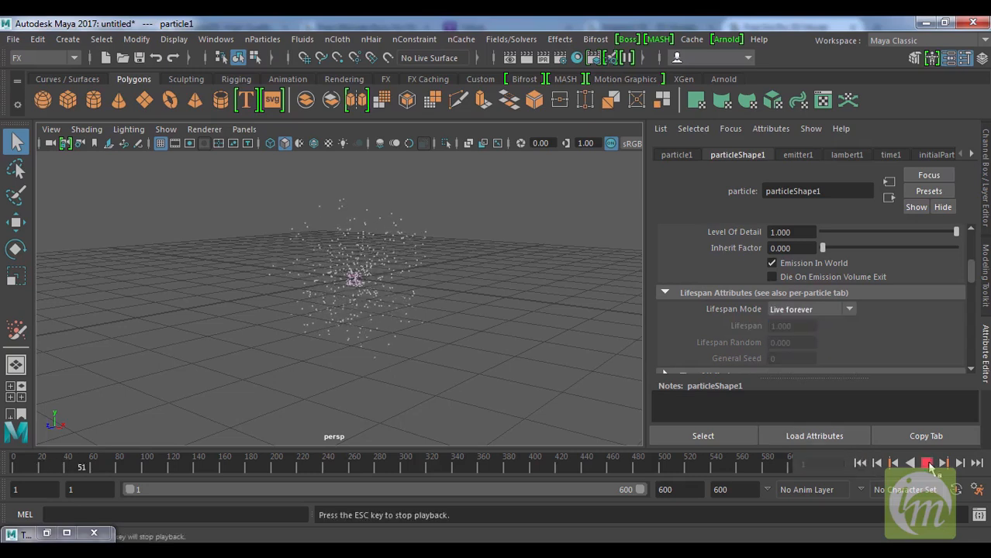
left_click(927, 464)
Set the Particle Render Type to MultiPoint and add the attributes for the current render type
left_click_drag(971, 276, 974, 309)
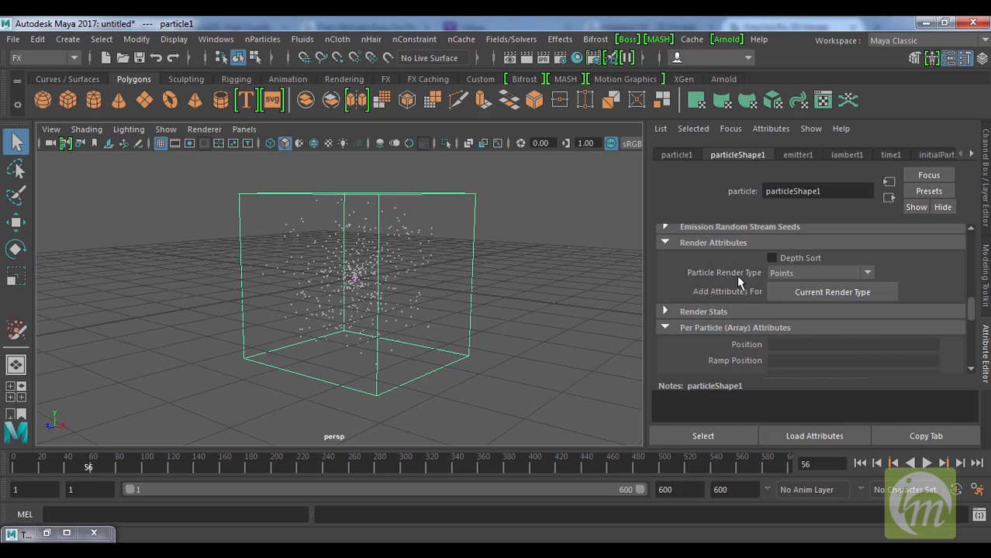
left_click(820, 275)
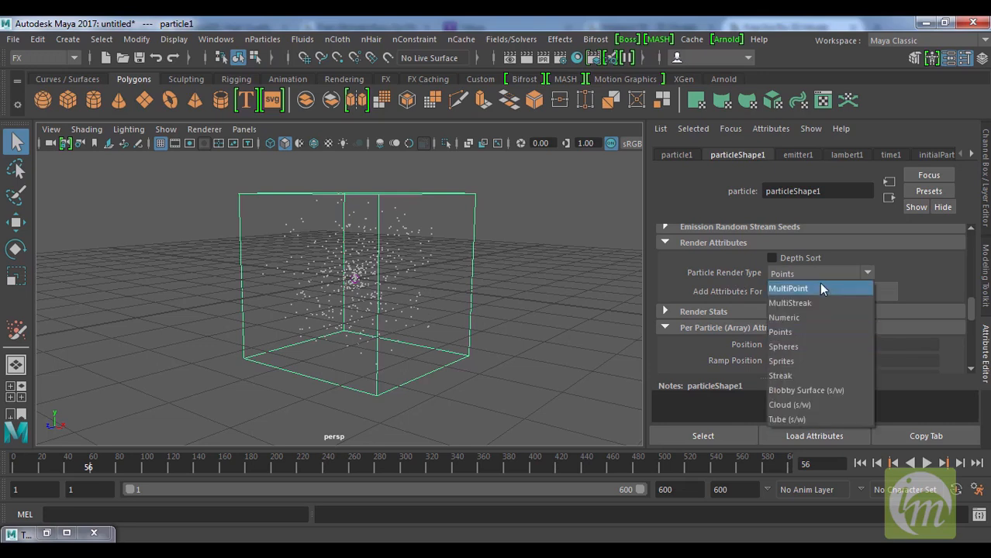
left_click(820, 287)
left_click_drag(477, 324, 404, 330, "alt")
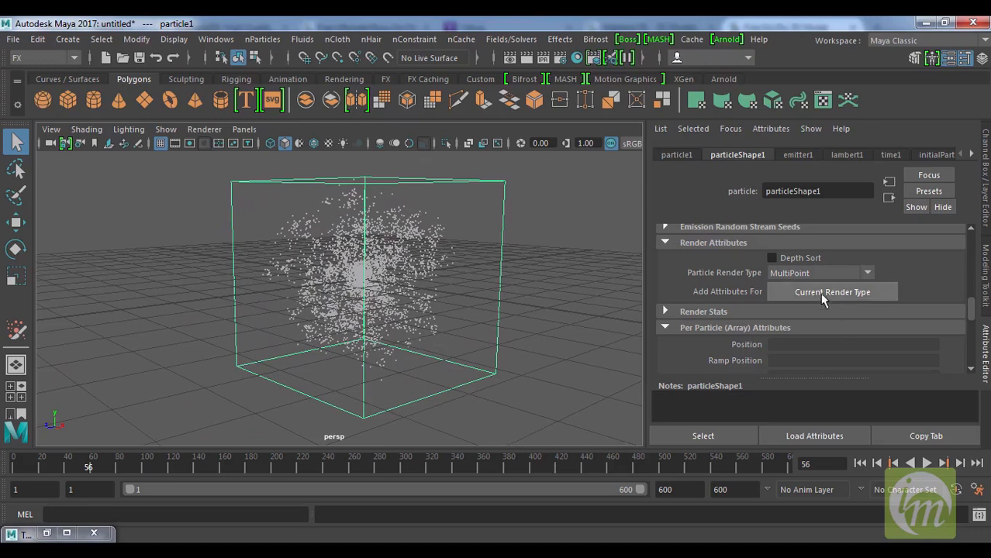
left_click(841, 292)
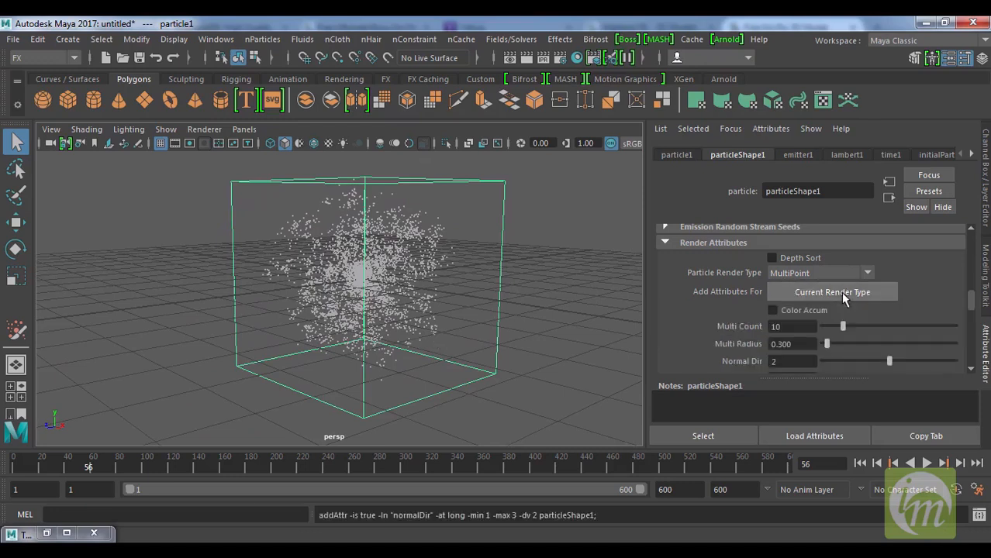
Lower the MultiPoint particles' Multi Count to 9 and Multi Radius to about 0.222
left_click_drag(842, 326, 826, 354)
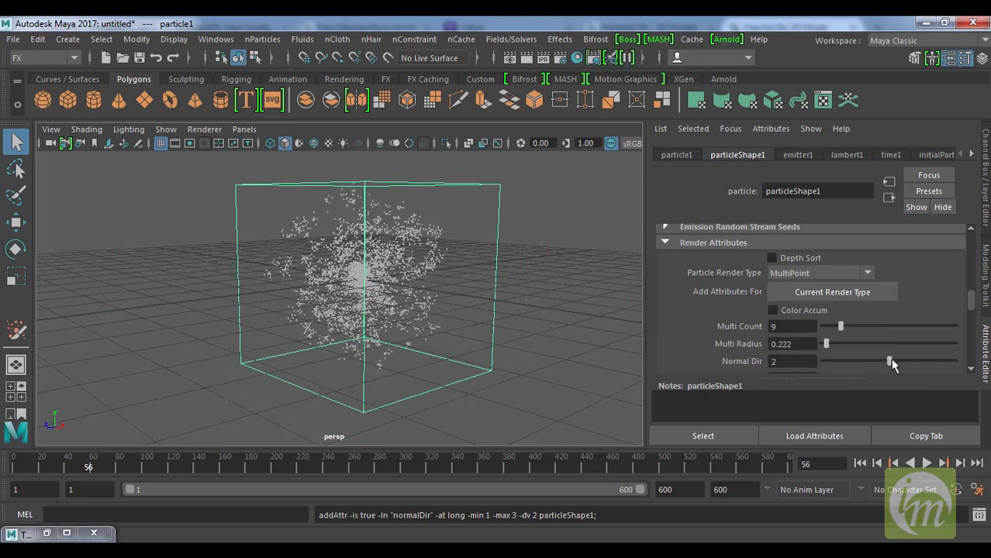
left_click(975, 317)
left_click_drag(973, 311, 972, 312)
left_click_drag(972, 313, 973, 305)
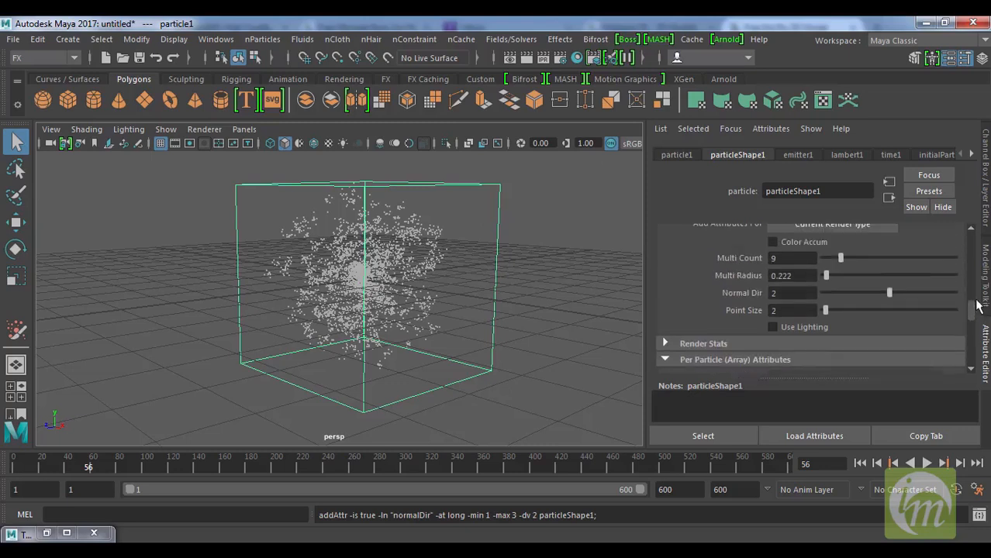
Switch Use Lighting on and off again, and set the particles' Point Size to 3
left_click(773, 327)
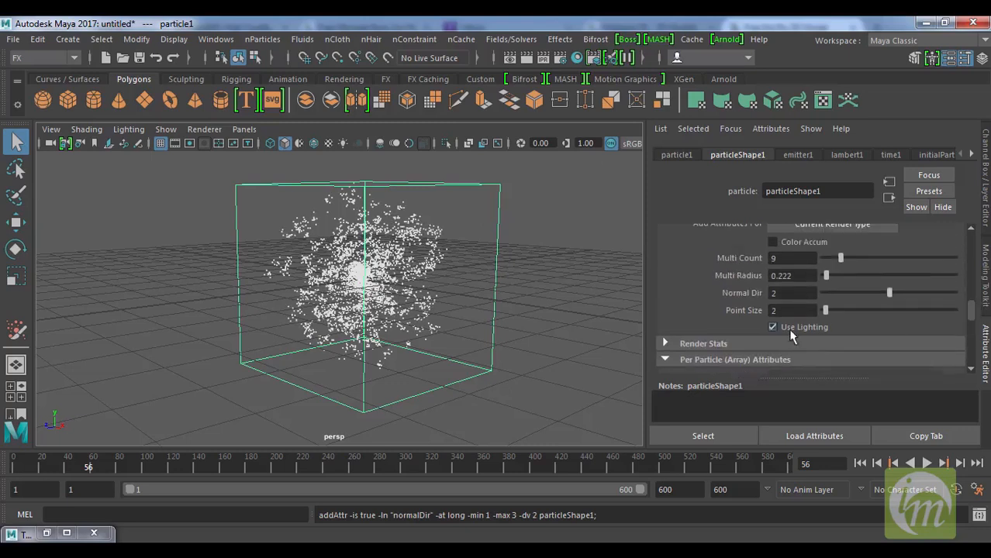
left_click(793, 329)
mouse_move(827, 310)
left_mouse_down()
mouse_move(860, 313)
mouse_move(829, 311)
mouse_move(827, 322)
left_mouse_up()
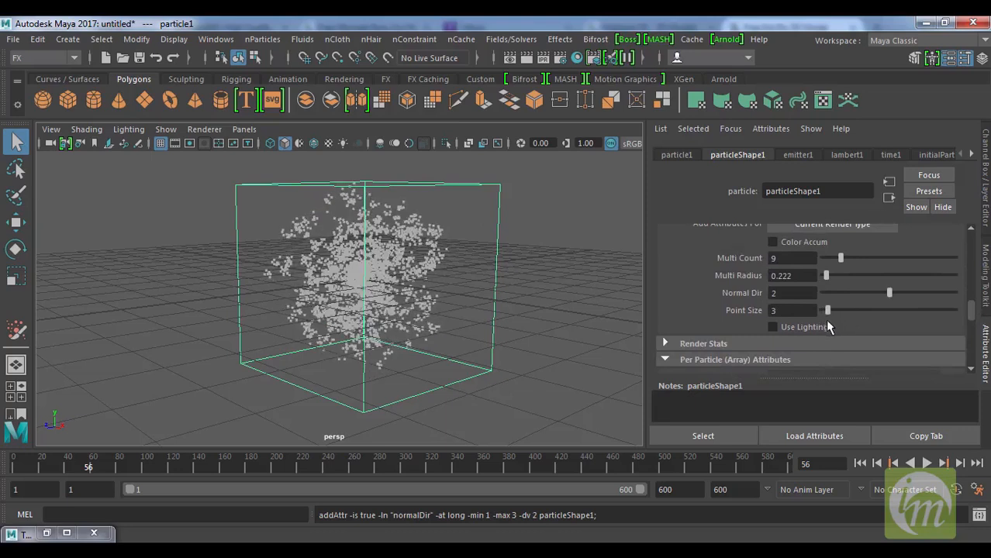
Enable Color Accum for the MultiPoint particles and compare them with Use Lighting on and off
left_click(807, 239)
left_click_drag(371, 341, 589, 334, "alt")
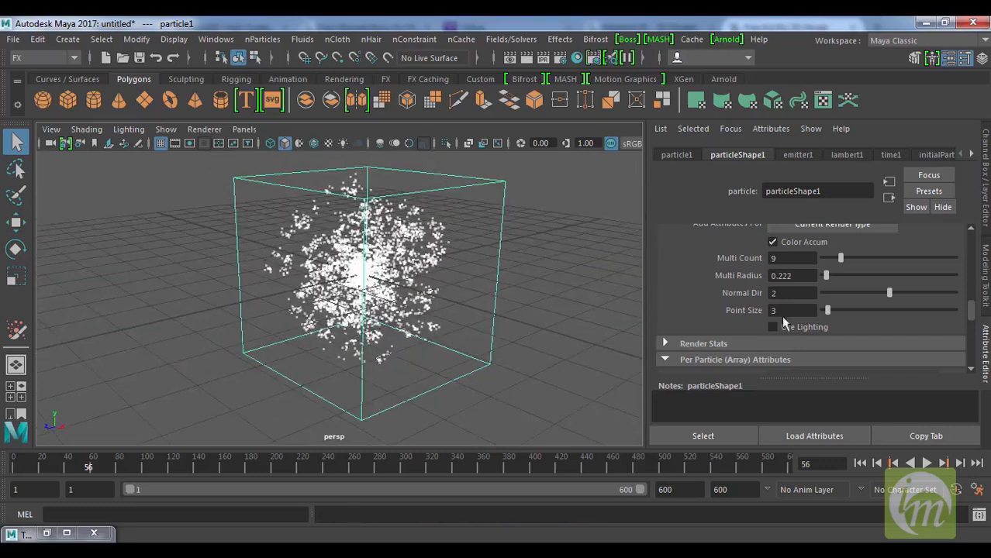
left_click(811, 329)
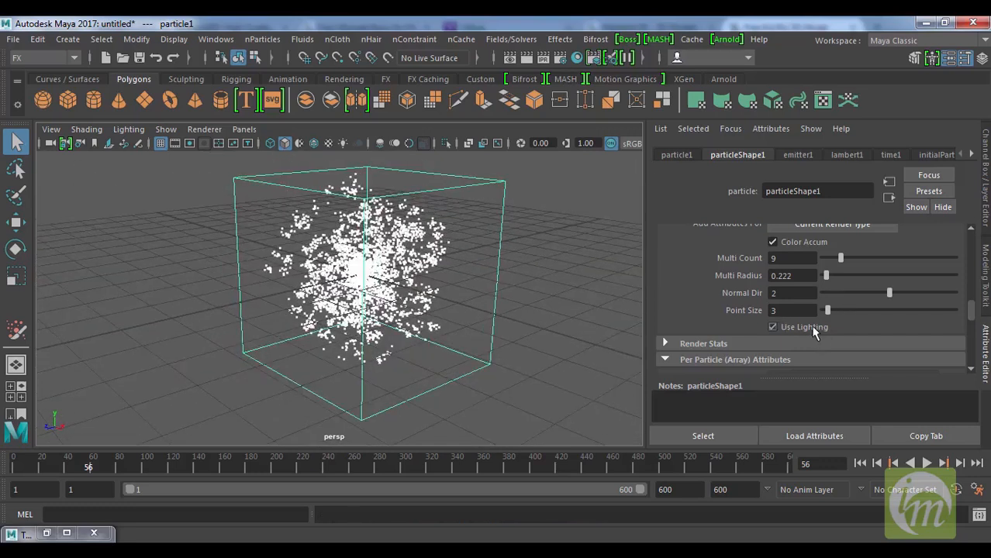
left_click(812, 329)
Set the MultiPoint particles' Point Size to 4 and Multi Count to 5
mouse_move(507, 355)
left_mouse_down("alt")
mouse_move(521, 370)
mouse_move(513, 367)
left_mouse_up("alt")
left_click_drag(832, 312, 827, 308)
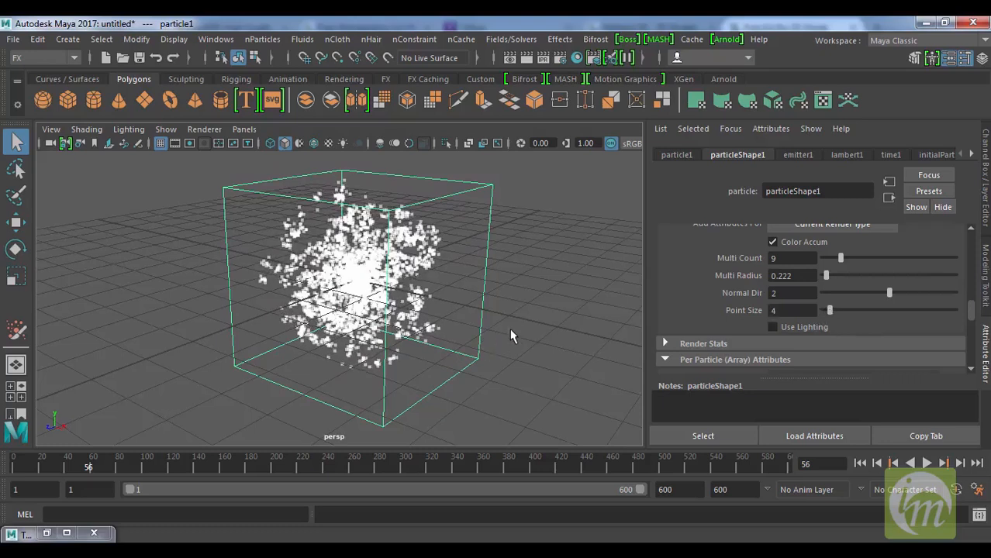
mouse_move(843, 261)
left_mouse_down()
mouse_move(879, 260)
mouse_move(833, 265)
left_mouse_up()
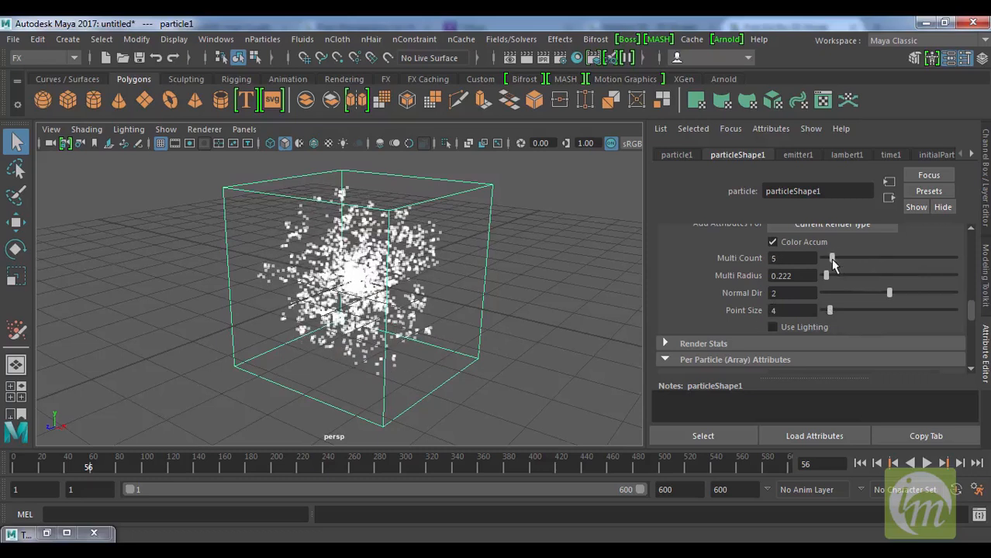
Set the Particle Render Type to MultiStreak and examine the streaks up close
left_click_drag(970, 313, 970, 303)
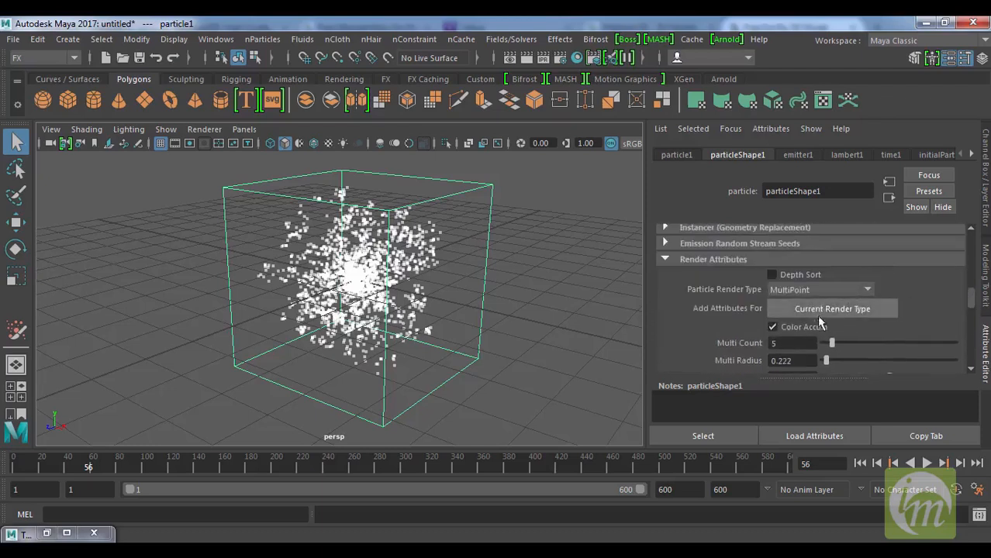
left_click(839, 287)
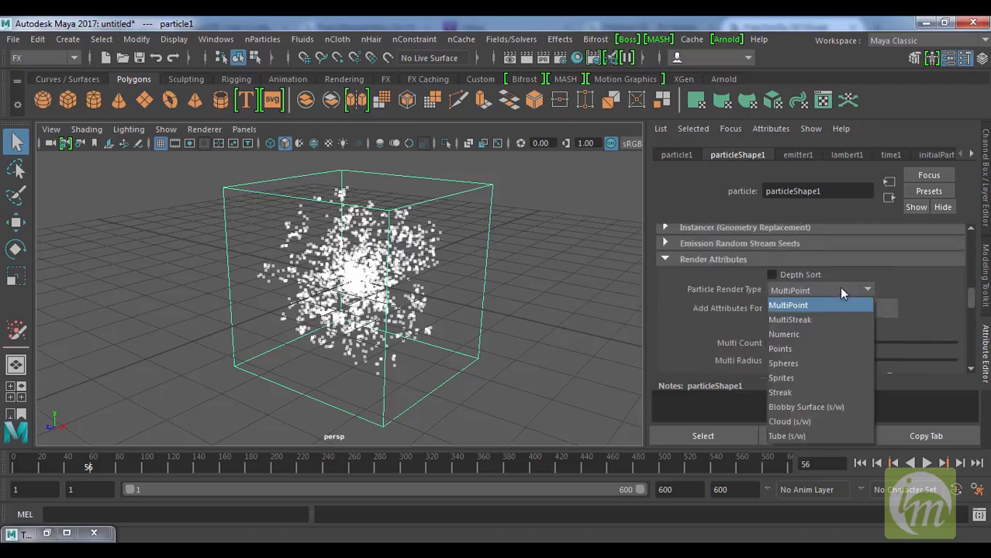
left_click(812, 317)
left_click_drag(970, 301, 970, 307)
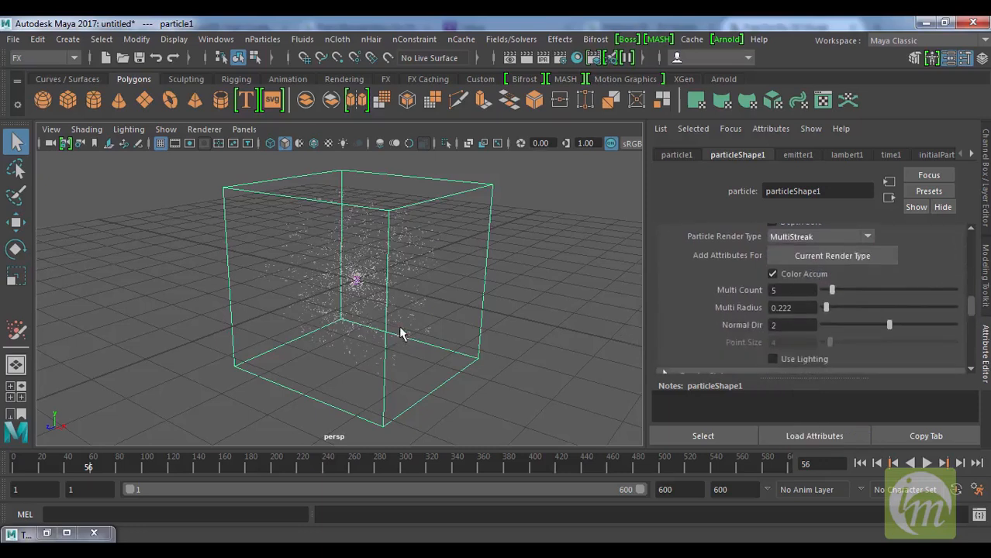
scroll(400, 334, "up", 5)
scroll(450, 286, "down", 2)
left_click_drag(446, 292, 433, 308, "alt")
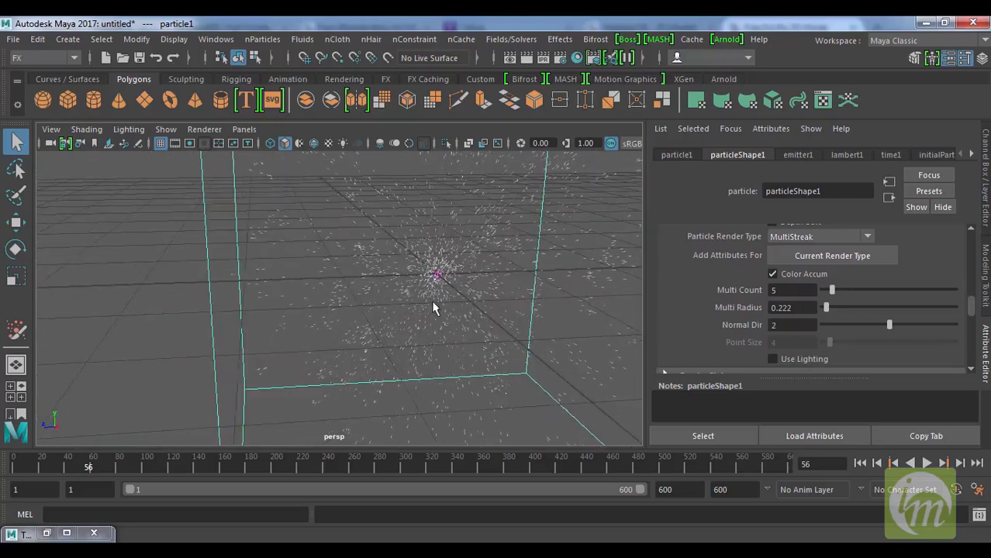
Set the MultiStreak particles' Multi Count to 17, Multi Radius to about 0.167 and Normal Dir to 1
scroll(458, 314, "down", 4)
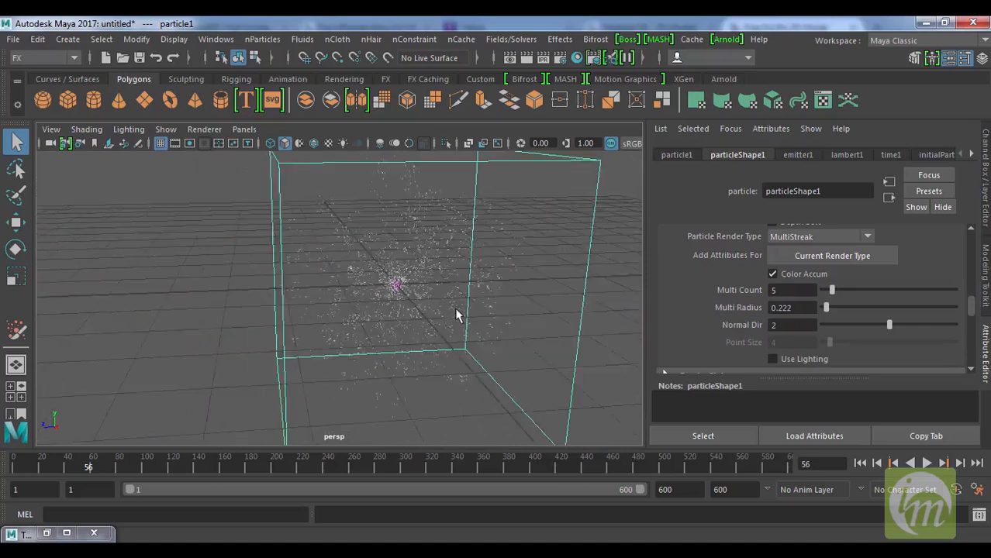
mouse_move(833, 291)
left_mouse_down()
mouse_move(859, 300)
mouse_move(803, 315)
mouse_move(825, 318)
left_mouse_up()
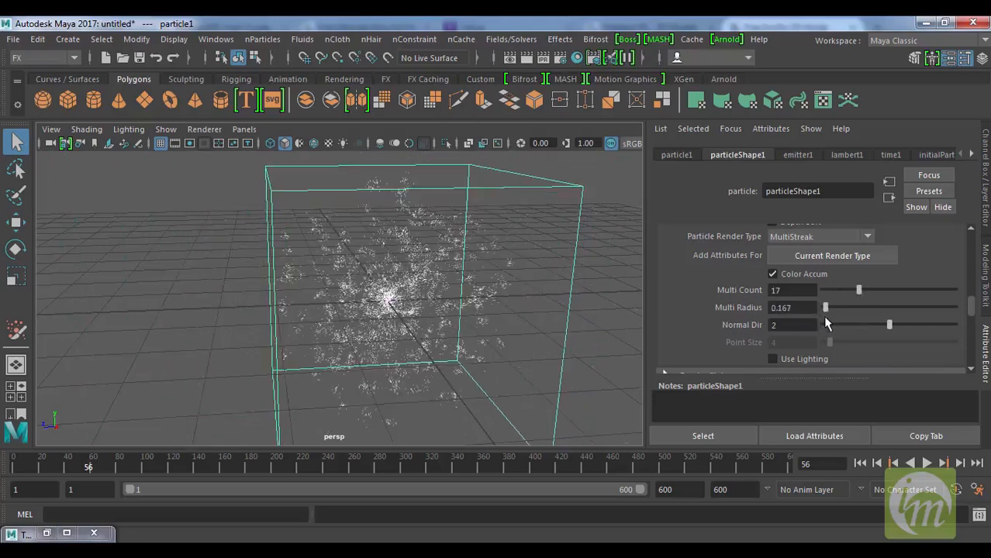
left_click_drag(938, 327, 815, 335)
Set the Particle Render Type to Numeric
left_click(865, 236)
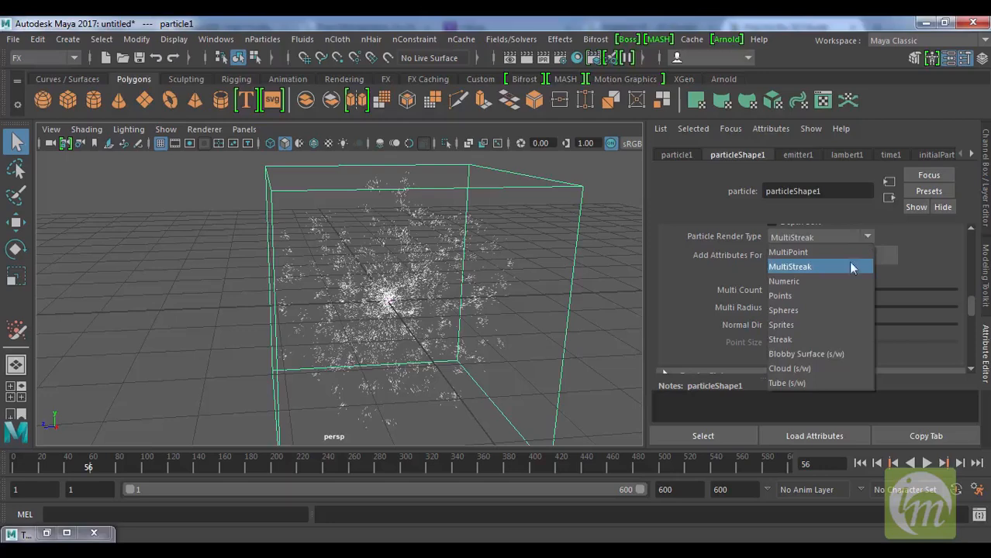
left_click(831, 283)
left_click_drag(490, 343, 431, 310, "alt")
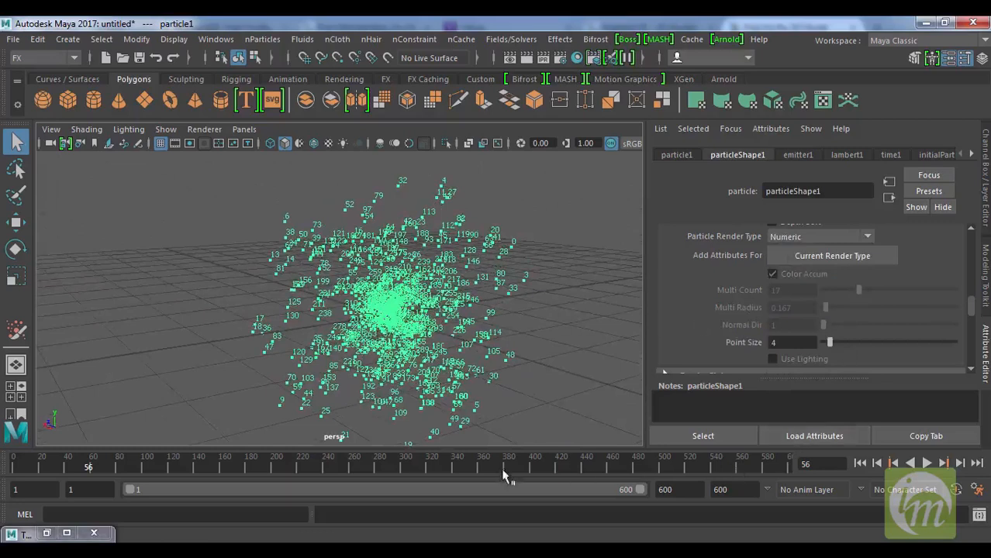
Replay the simulation from the first frame, stop at frame 13 and inspect the particle numbers up close
left_click_drag(92, 463, 12, 465)
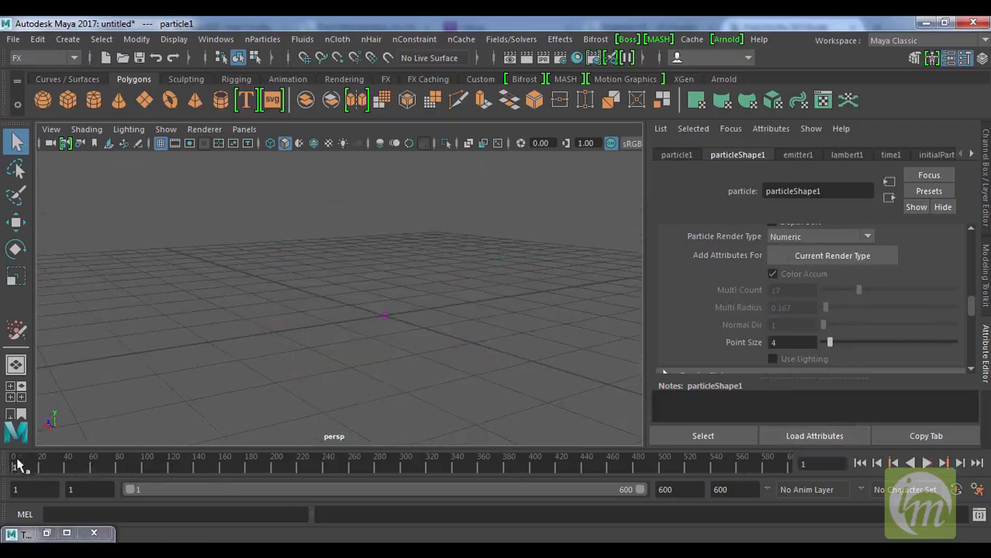
left_click(927, 462)
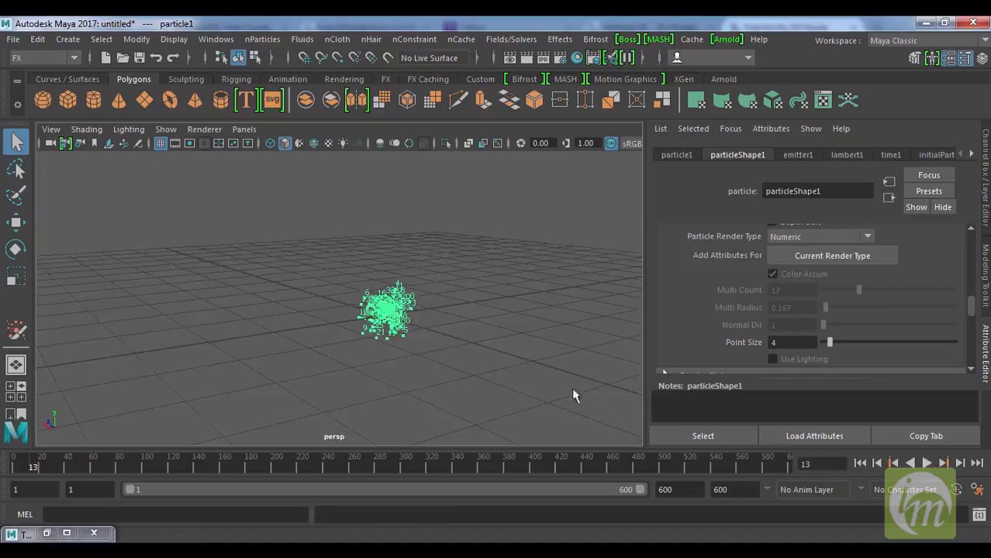
scroll(563, 396, "up", 5)
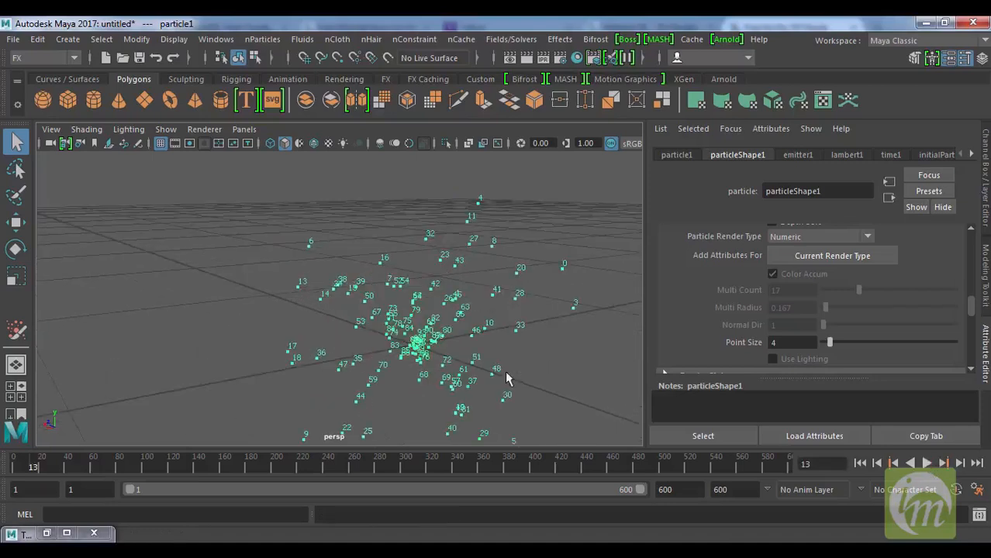
middle_click_drag(514, 372, 495, 325, "alt")
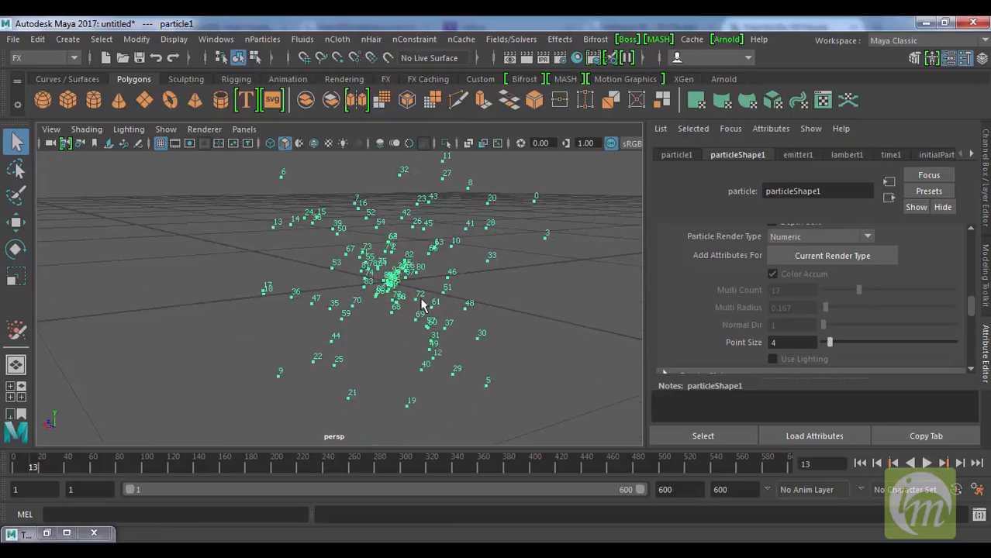
Reduce the Numeric particles' Point Size to 1 and check the numbers at different distances
mouse_move(830, 345)
left_mouse_down()
mouse_move(862, 345)
mouse_move(816, 352)
left_mouse_up()
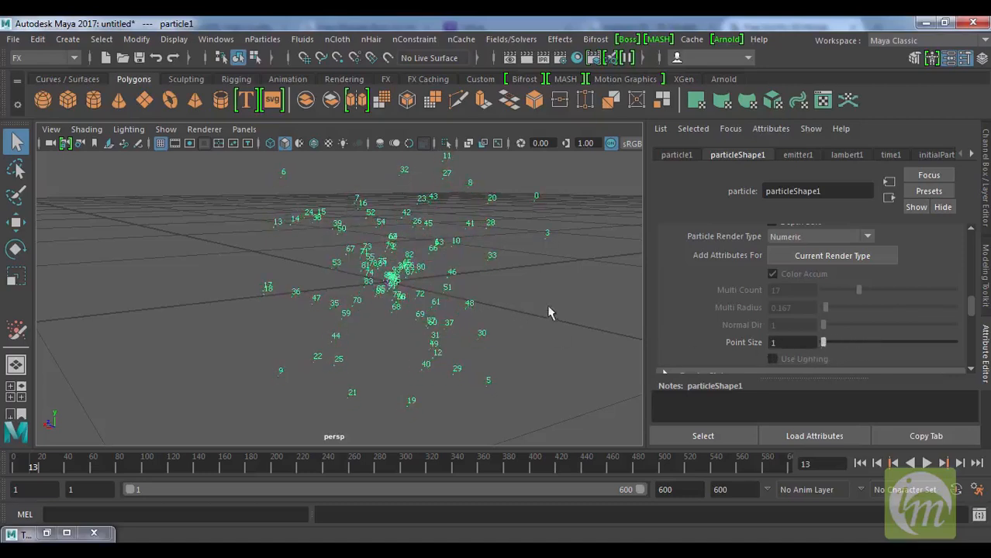
scroll(552, 314, "down", 3)
scroll(520, 324, "up", 4)
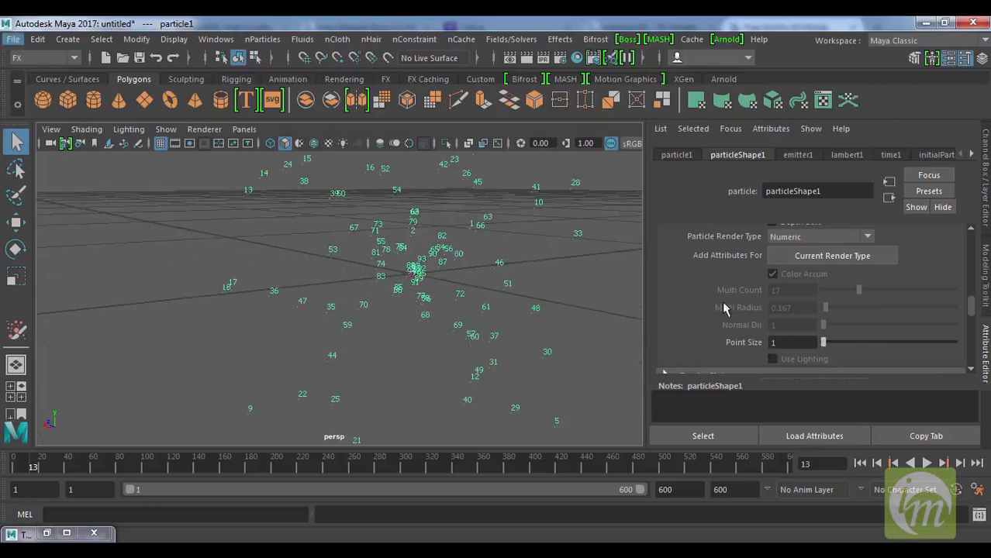
Try the Points render type, set the Particle Render Type to Spheres and frame the particles in the view
scroll(724, 300, "up", 2)
left_click(811, 285)
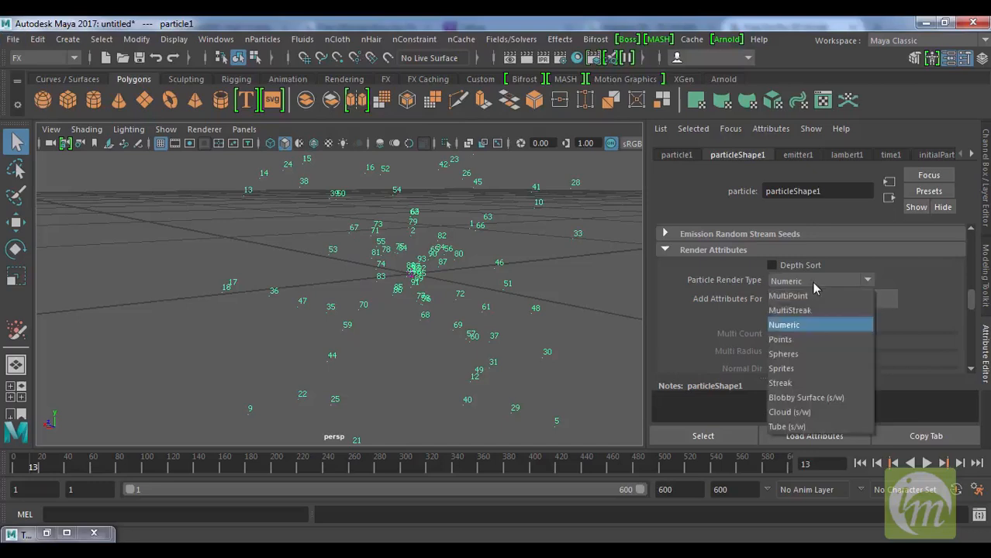
left_click(803, 338)
left_click(820, 282)
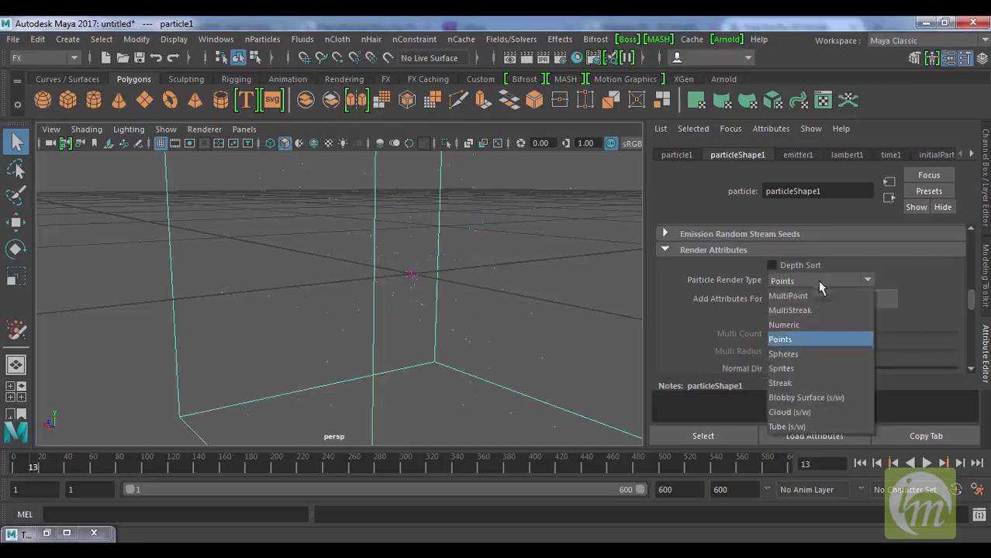
left_click(806, 355)
key("f")
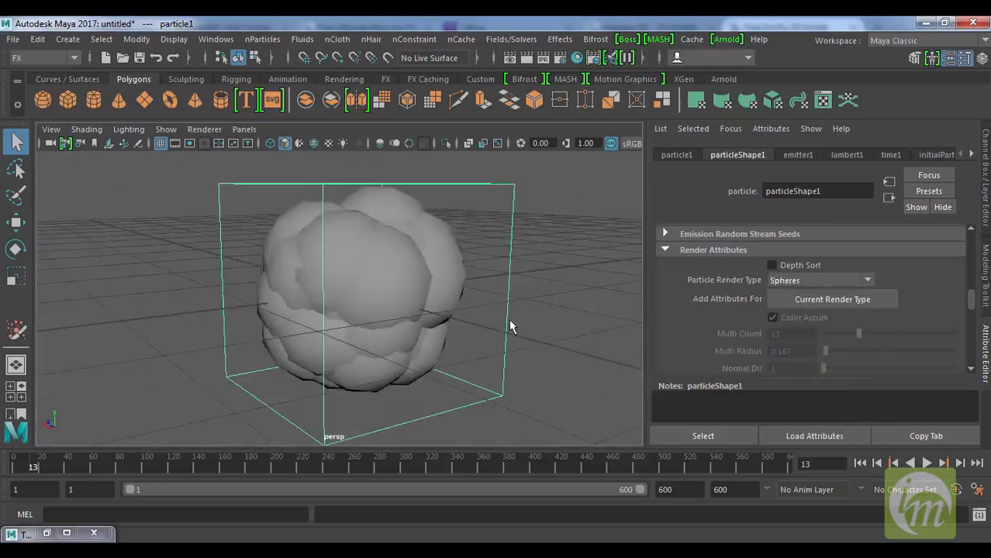
Add the current render type's attributes to the Spheres particles
scroll(860, 322, "down", 2)
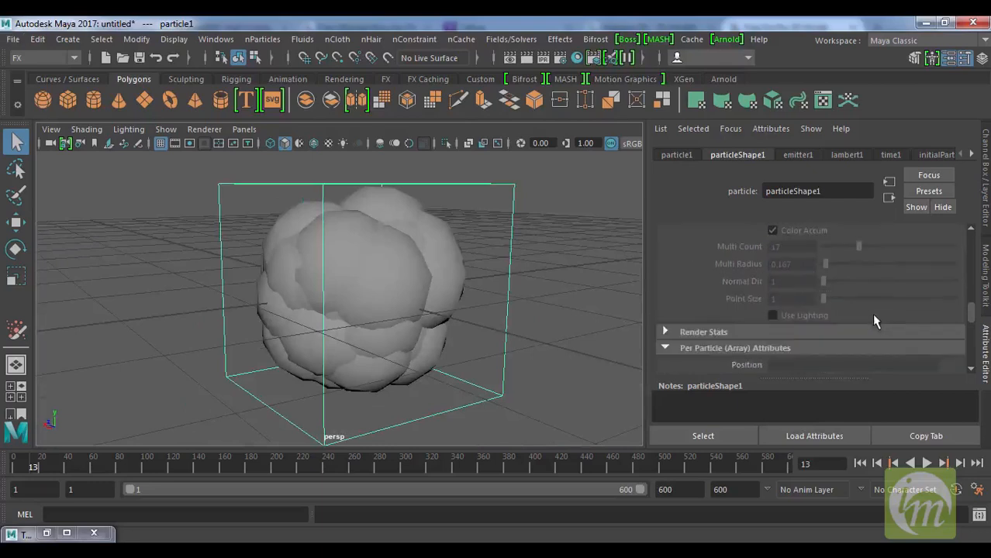
scroll(871, 313, "up", 1)
left_click(852, 258)
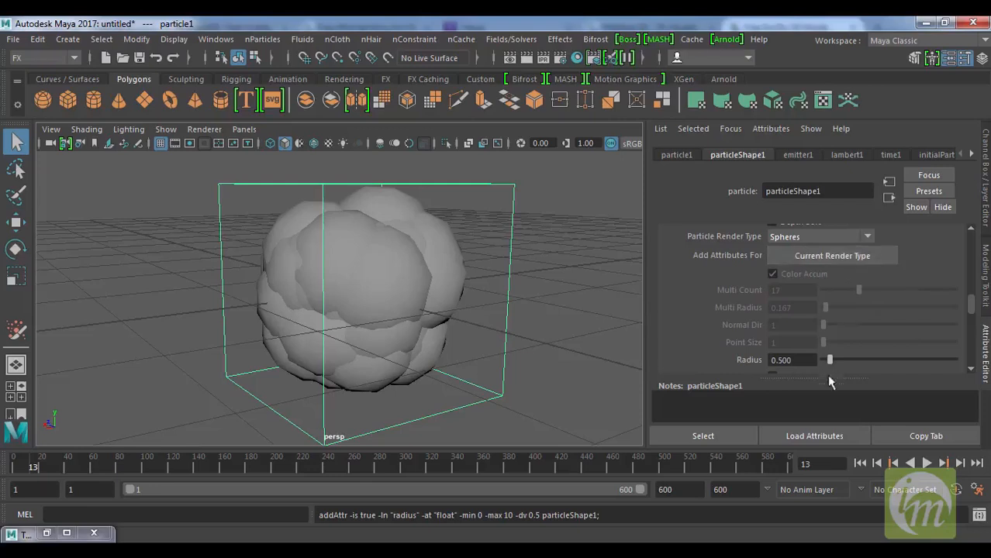
Set the Radius of the Spheres particles to 0.05
mouse_move(833, 364)
left_mouse_down()
mouse_move(845, 362)
mouse_move(827, 362)
mouse_move(826, 372)
left_mouse_up()
double_click(790, 363)
type(".05")
key("Return")
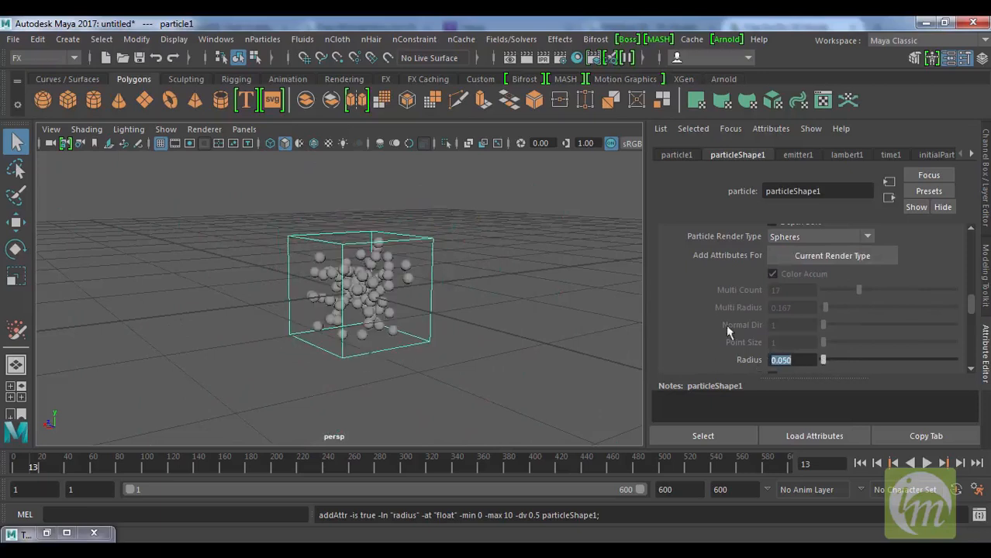
Play the simulation of the small spheres from the first frame twice, stopping at frame 77 and at frame 57
left_click(859, 464)
left_click(926, 463)
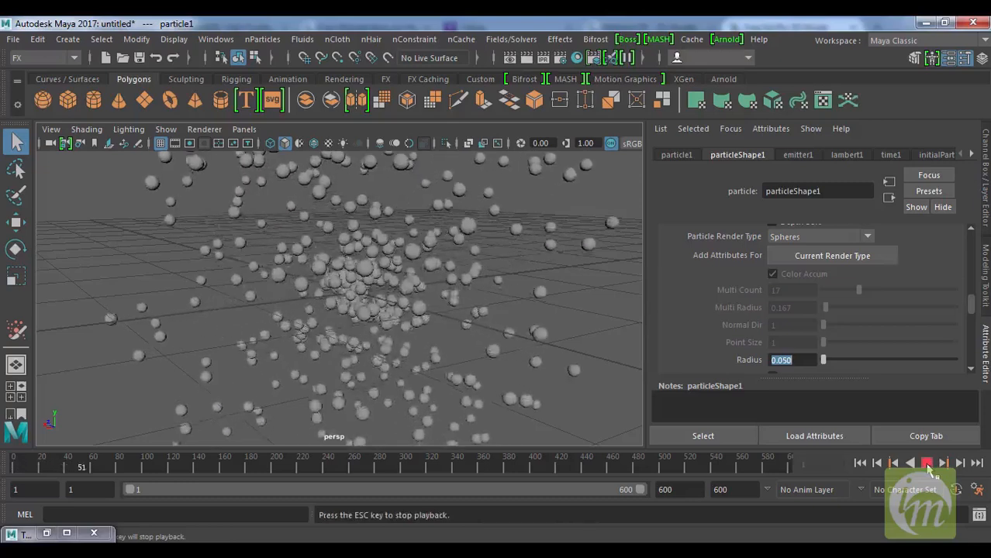
left_click(927, 463)
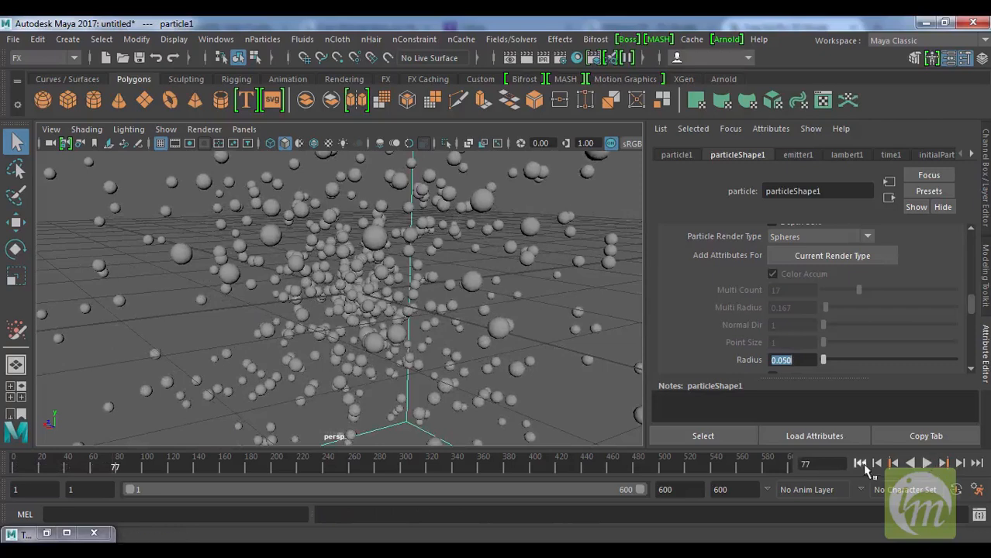
left_click(860, 463)
left_click(927, 463)
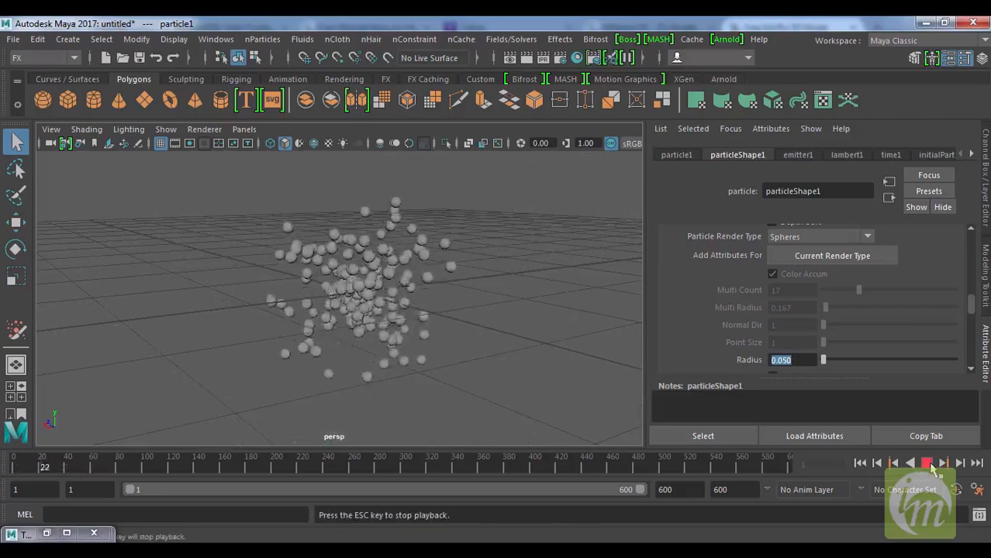
left_click(927, 464)
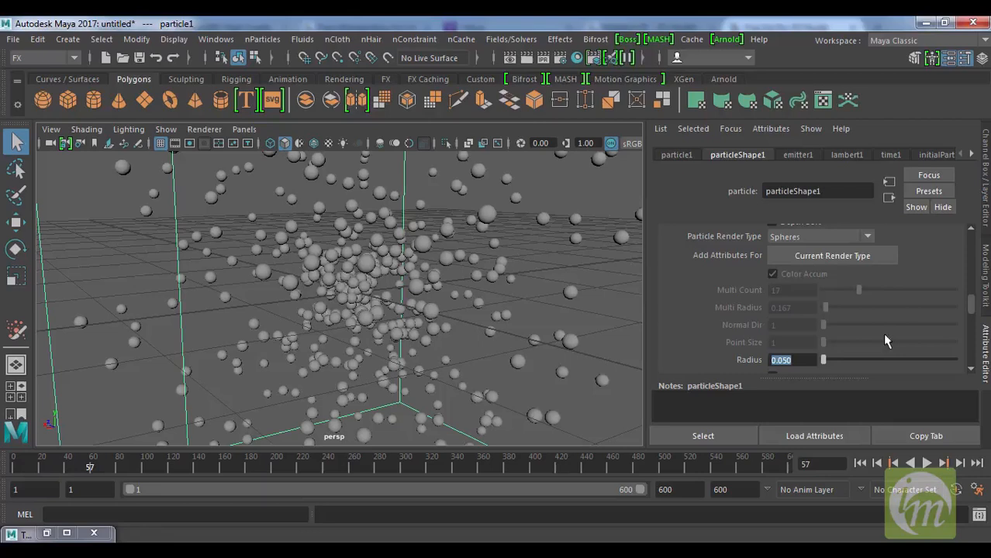
Set the Particle Render Type to Sprites and view the sprites from another angle
left_click(798, 236)
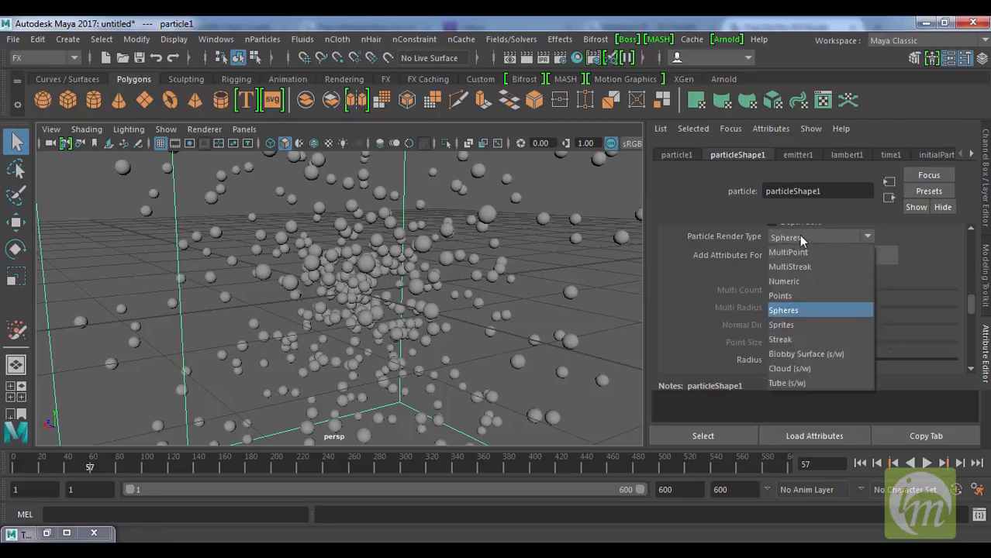
left_click(782, 325)
scroll(520, 317, "up", 5)
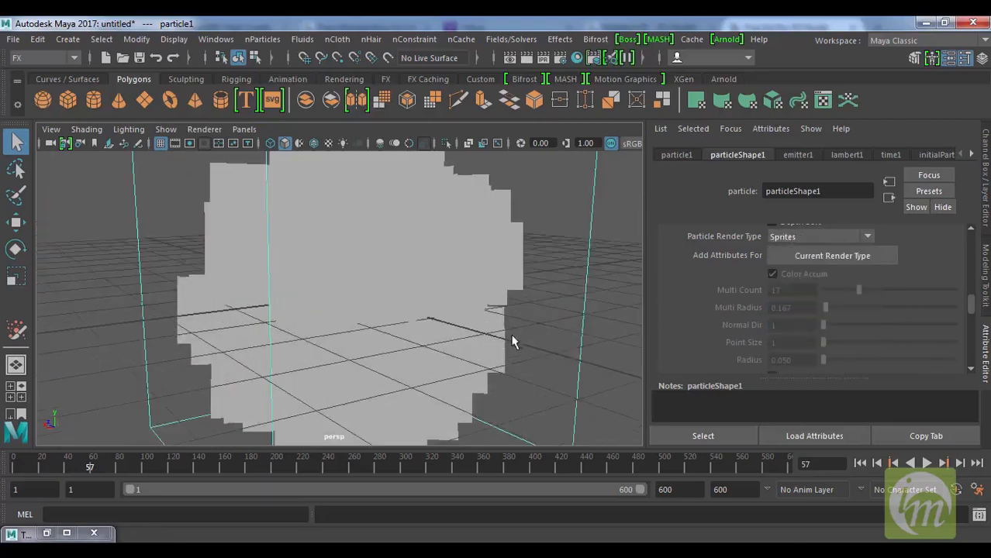
left_click_drag(483, 339, 452, 352, "alt")
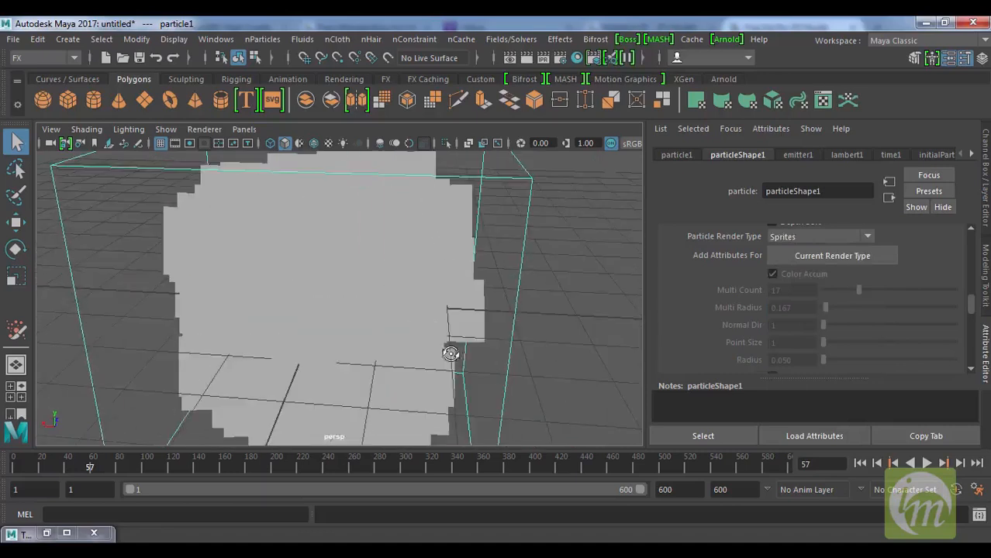
Replay the simulation from the first frame, stop at frame 47 and inspect the sprites from different angles and distances
left_click(861, 463)
left_click(926, 463)
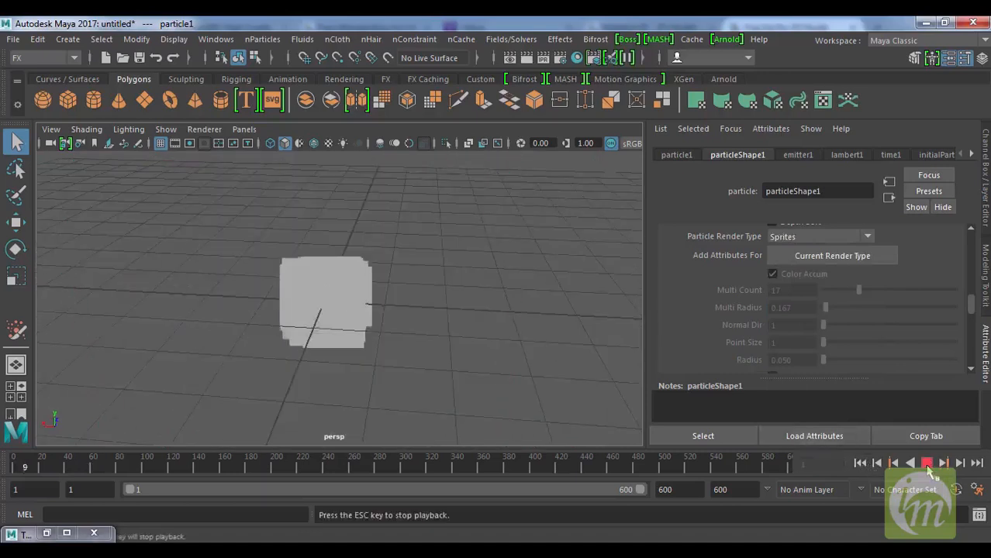
left_click(926, 462)
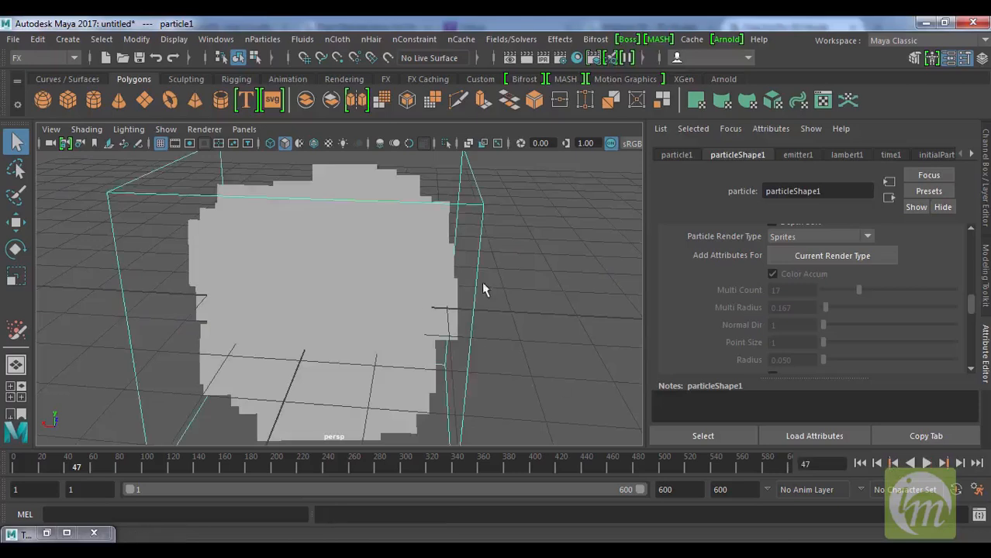
left_click_drag(381, 266, 393, 287, "alt")
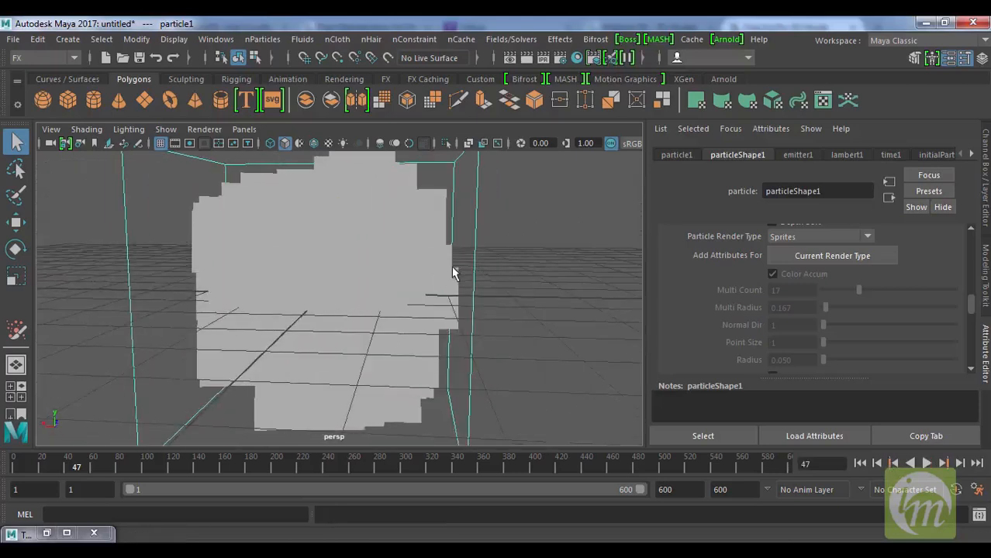
scroll(453, 282, "down", 3)
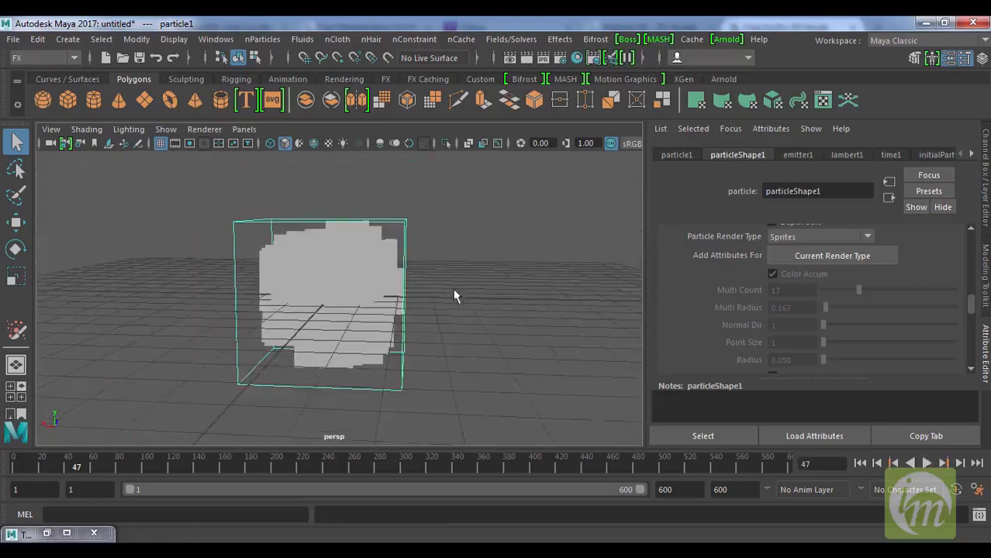
scroll(452, 290, "up", 3)
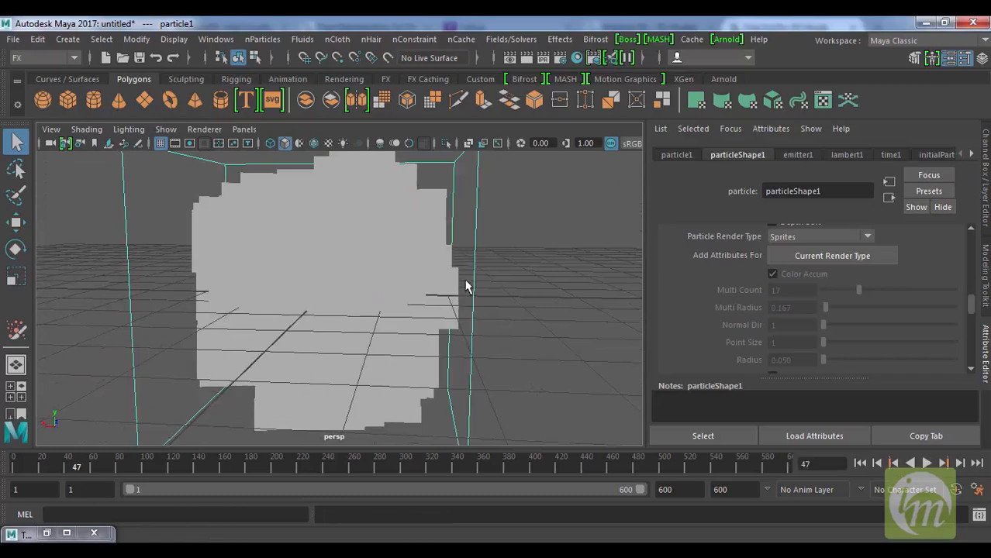
Assign a new Lambert material to the sprites, map a Checker texture to its Color and turn on textured display
left_click(344, 80)
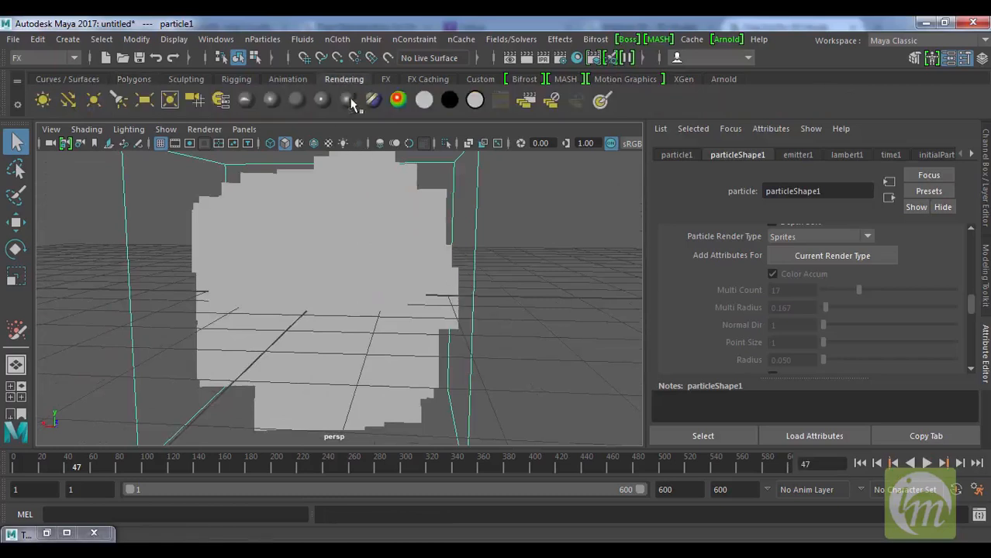
left_click(297, 100)
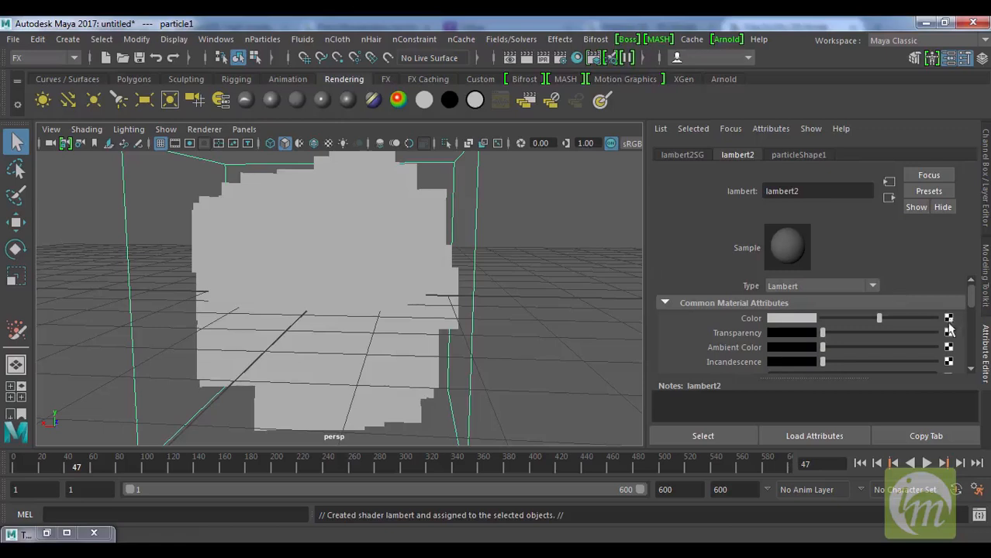
left_click(948, 318)
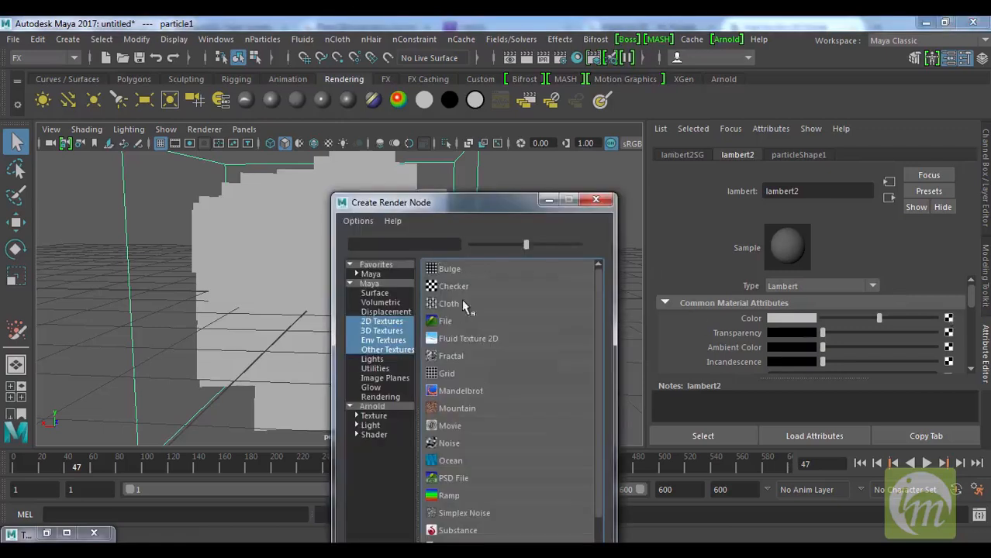
left_click(478, 286)
mouse_move(524, 309)
left_mouse_down("alt")
mouse_move(494, 307)
mouse_move(472, 338)
mouse_move(563, 338)
mouse_move(471, 360)
mouse_move(436, 323)
mouse_move(465, 306)
mouse_move(434, 341)
left_mouse_up("alt")
key("6")
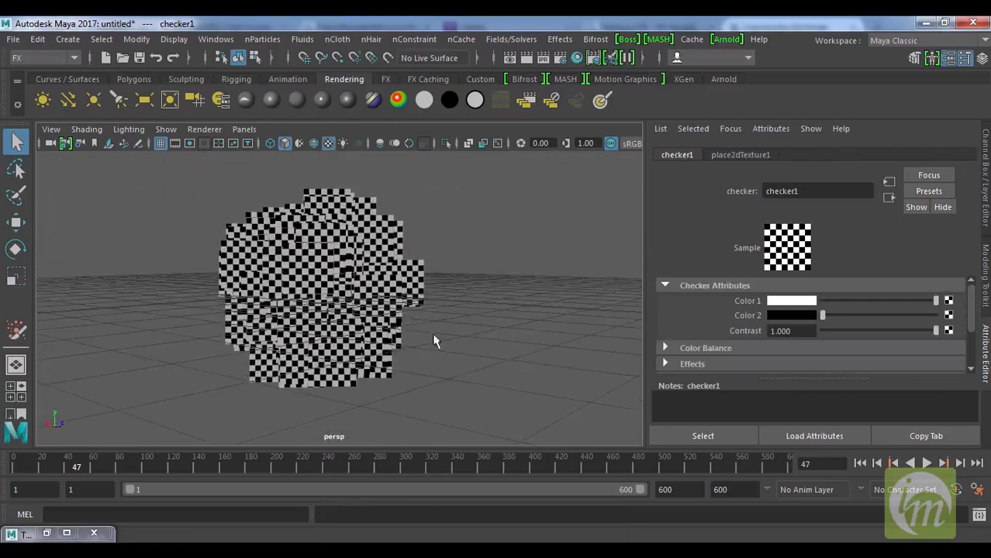
Play the checkered sprites' simulation twice from the first frame, stop at frame 27 and check how the sprites face the camera
left_click(859, 463)
left_click(927, 463)
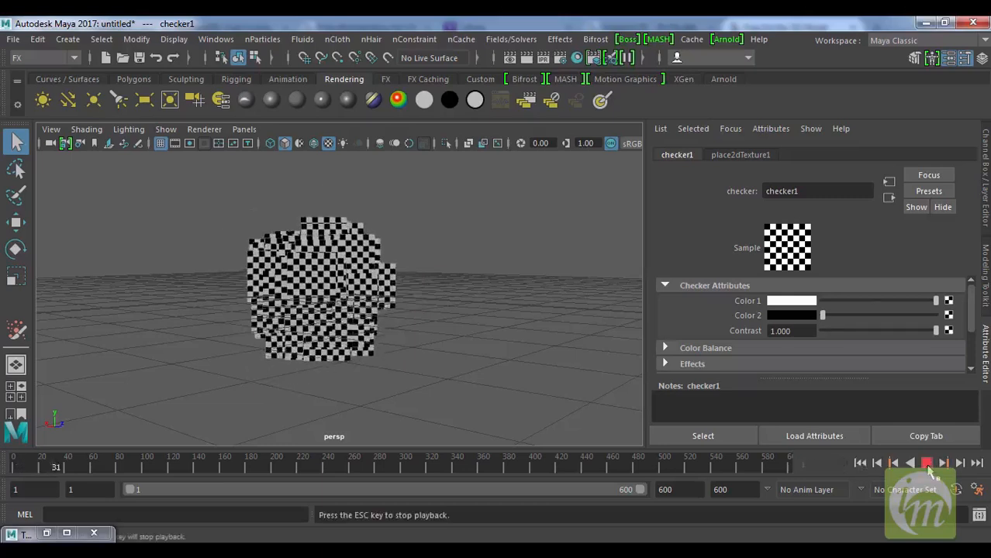
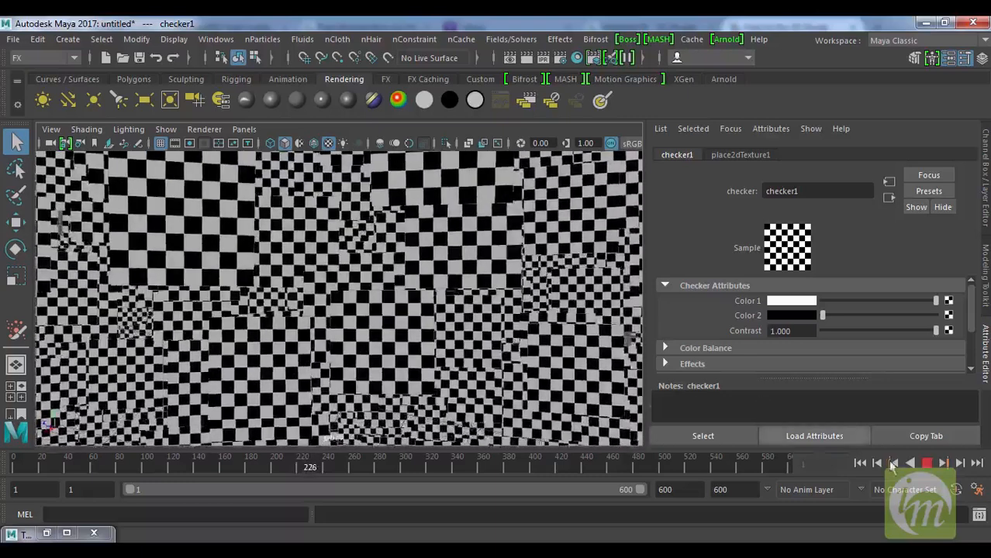
key("Escape")
left_click(860, 463)
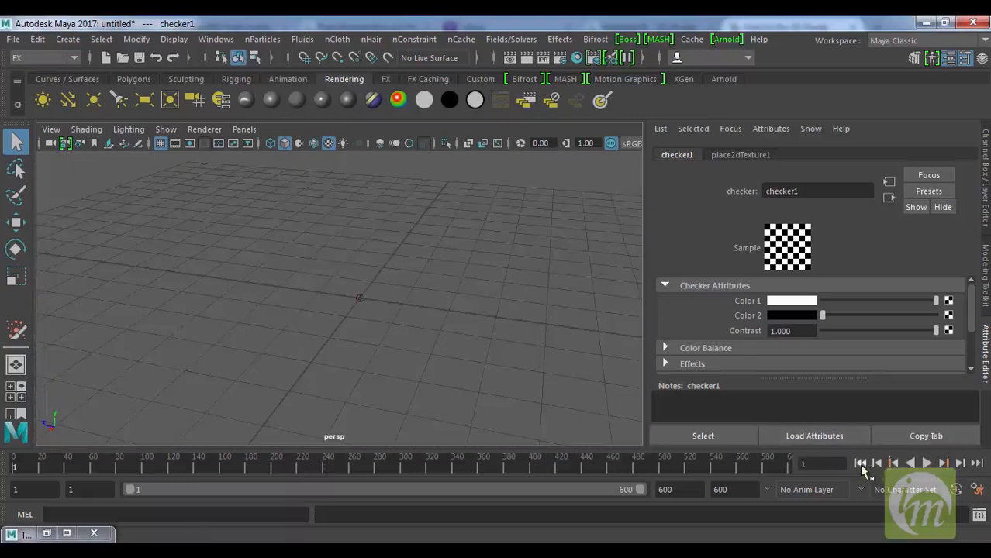
left_click(927, 463)
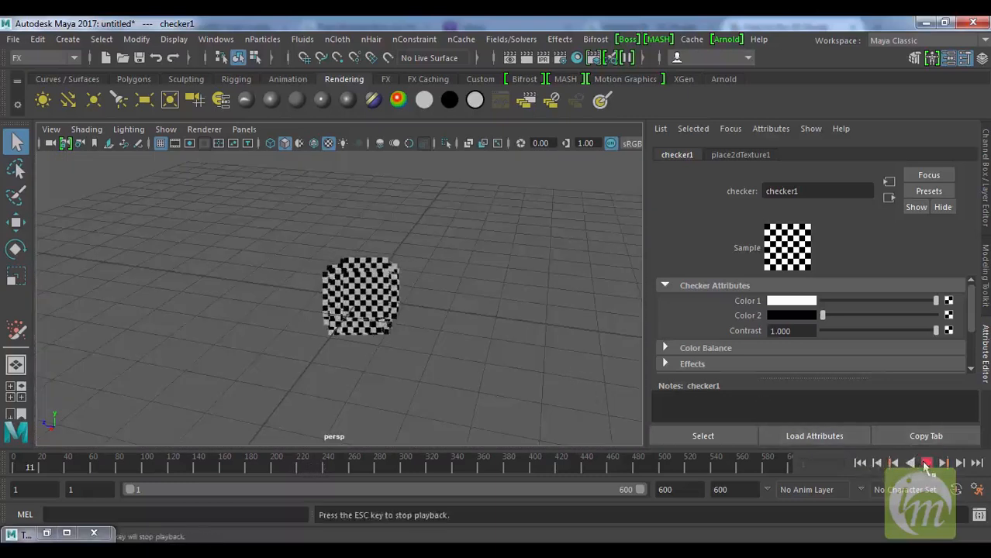
left_click(926, 465)
left_click_drag(420, 357, 468, 354, "alt")
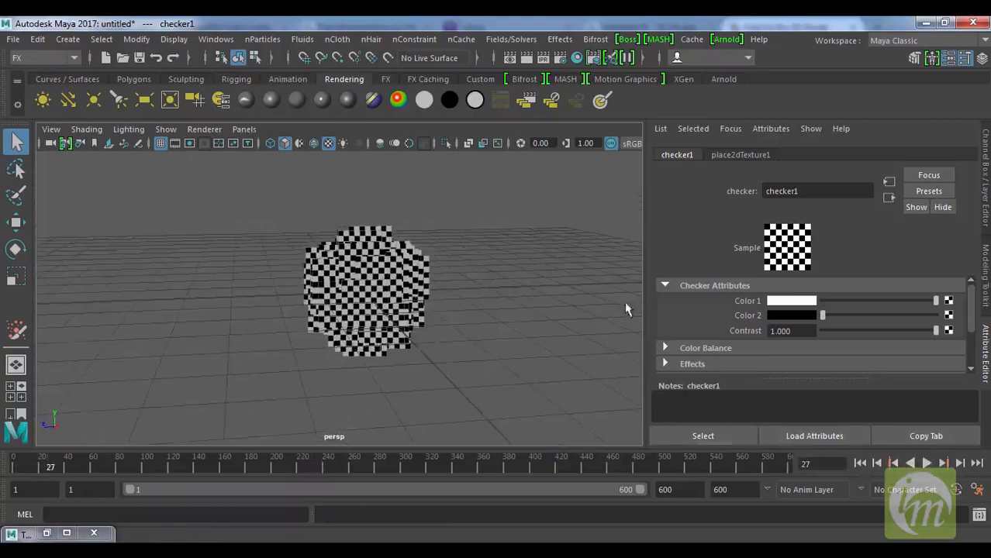
Break the Checker texture's connection to the Lambert material's Color
left_click(888, 198)
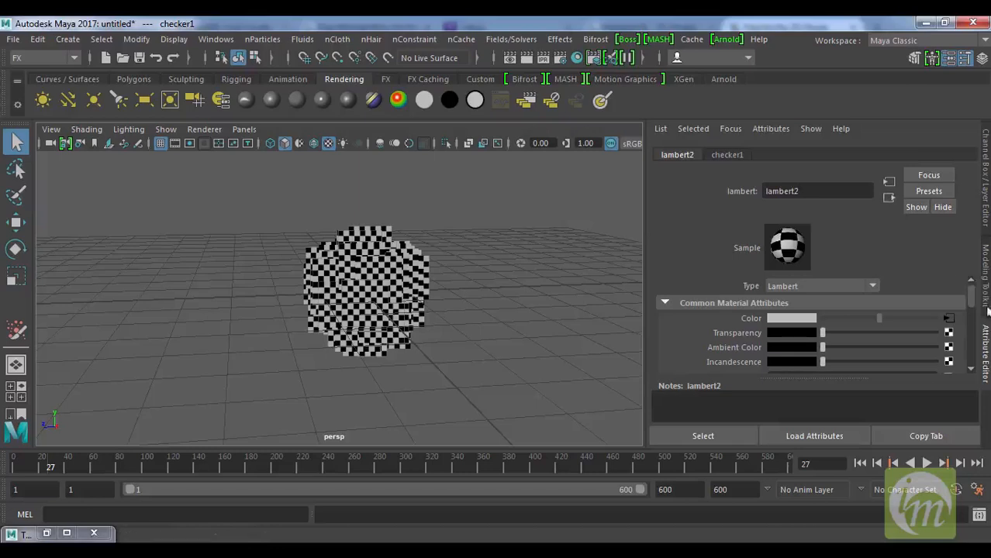
right_click(750, 324)
left_click(779, 359)
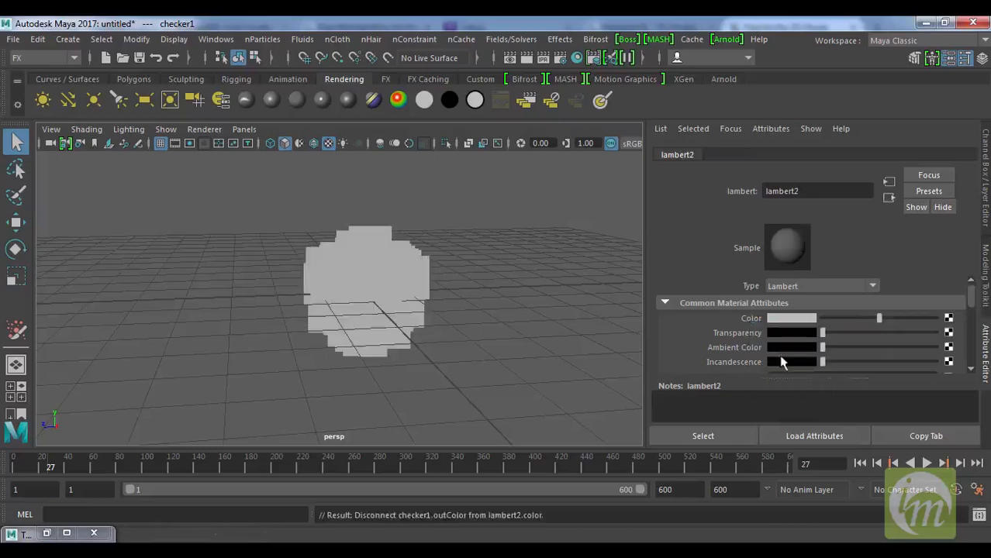
Select the particles, try the Streak render type and set the Particle Render Type to Blobby Surface (s/w)
left_click(417, 298)
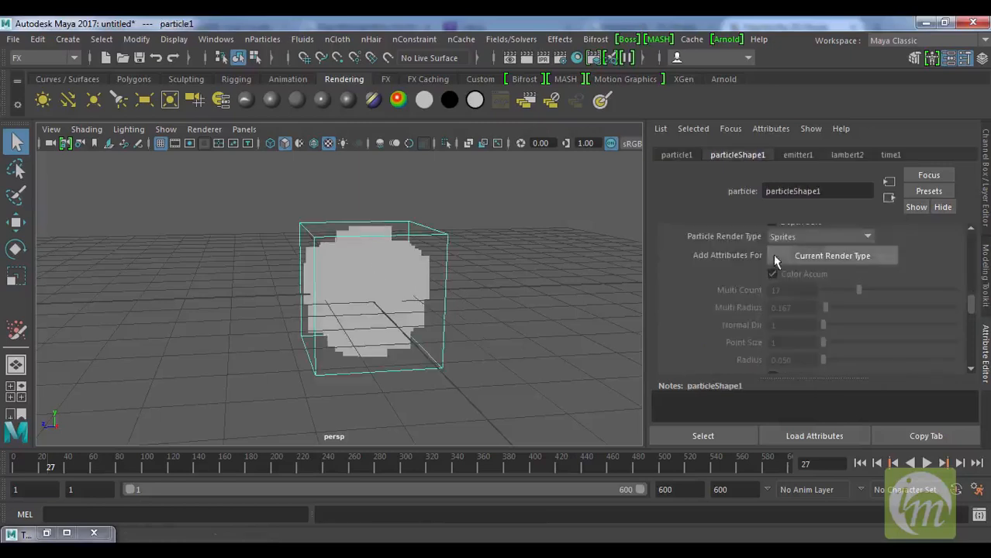
left_click(818, 236)
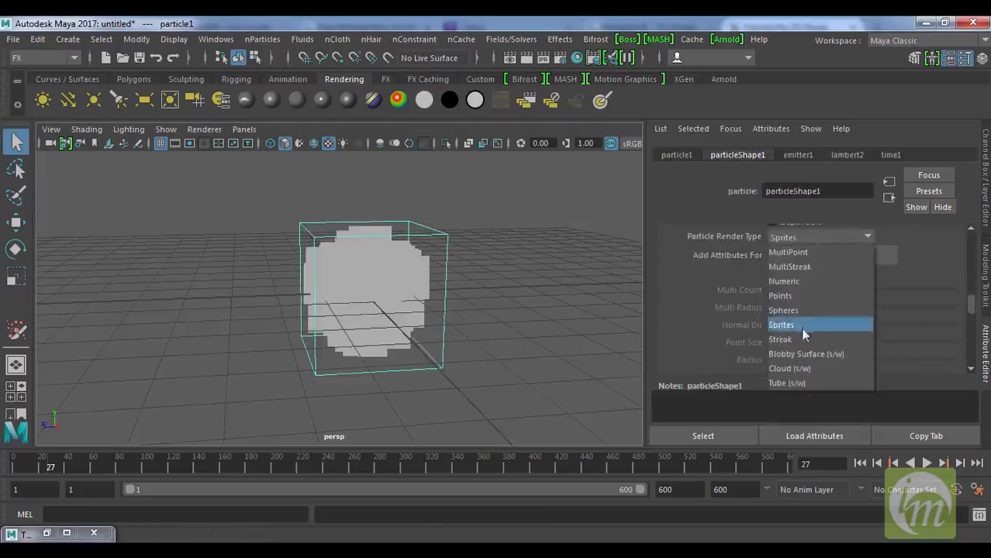
left_click(800, 332)
left_click(799, 236)
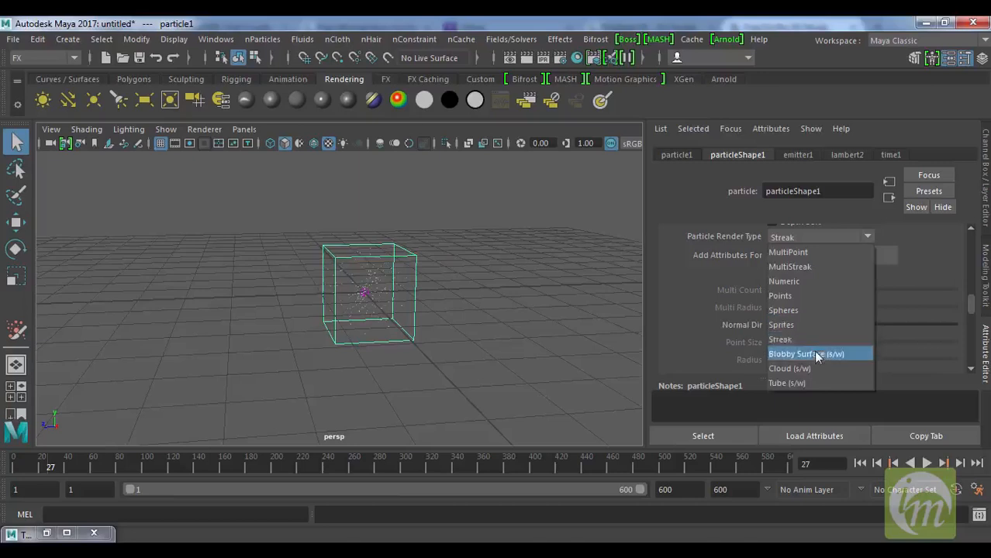
left_click(814, 350)
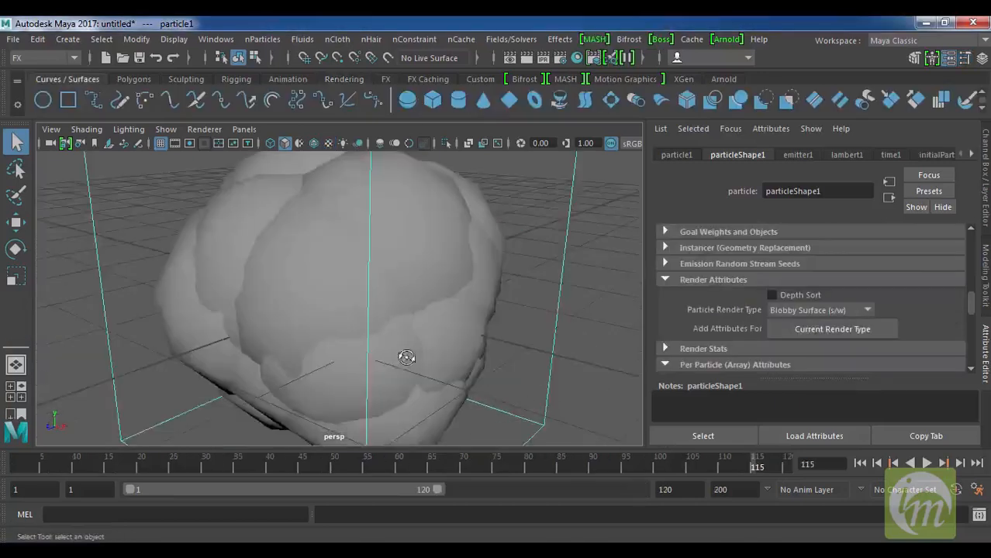
Add the current render type's attributes to the Blobby Surface particles and raise their Radius to 1.778
scroll(407, 357, "down", 6)
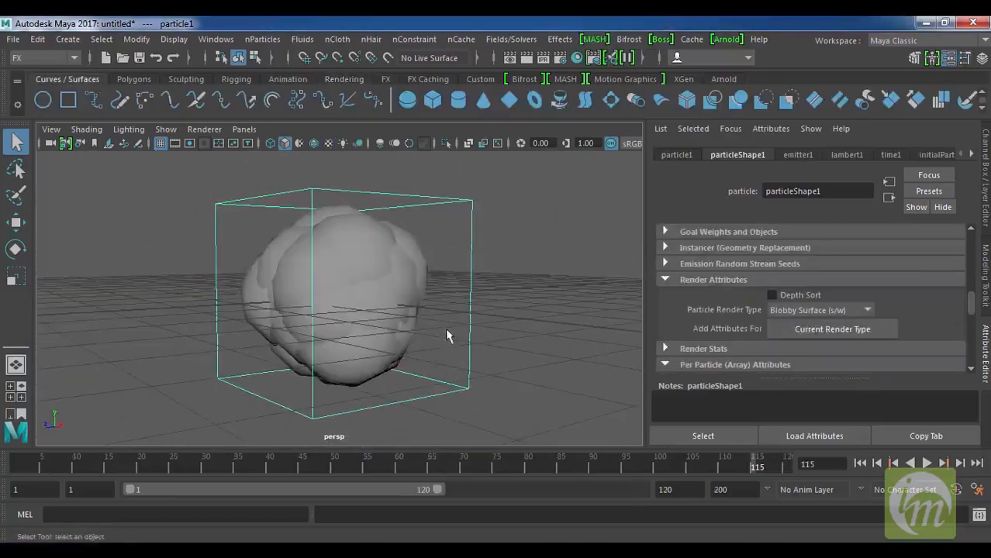
left_click(827, 331)
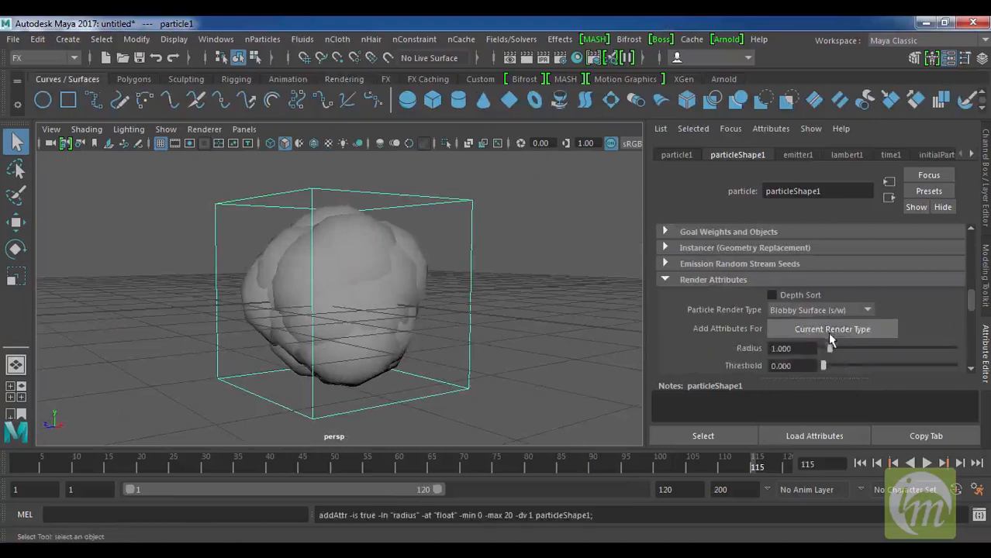
scroll(829, 347, "down", 2)
left_click_drag(825, 304, 835, 305)
Replay the Blobby Surface simulation from the first frame, stop at frame 42 and select the particles
left_click(859, 463)
left_click(926, 463)
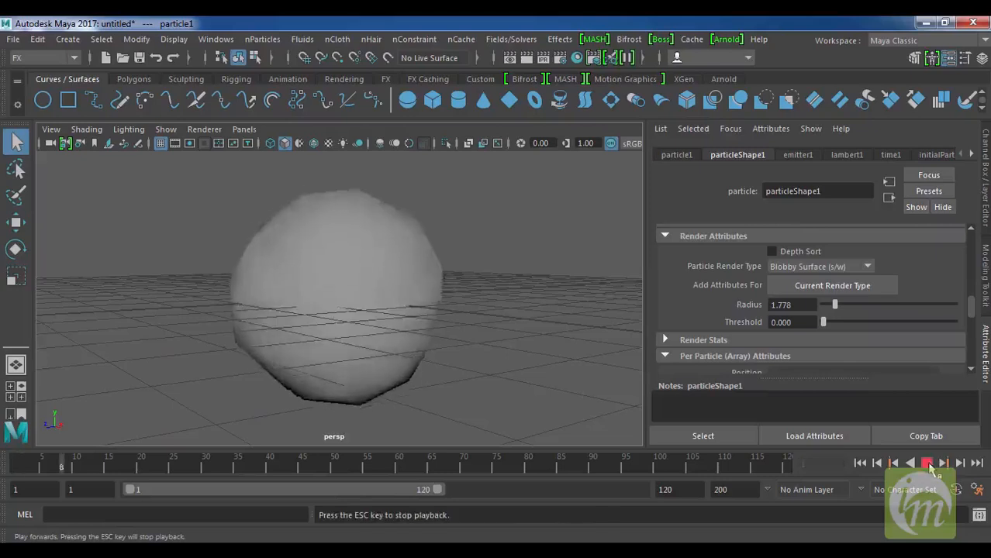
left_click(926, 462)
left_click(423, 334)
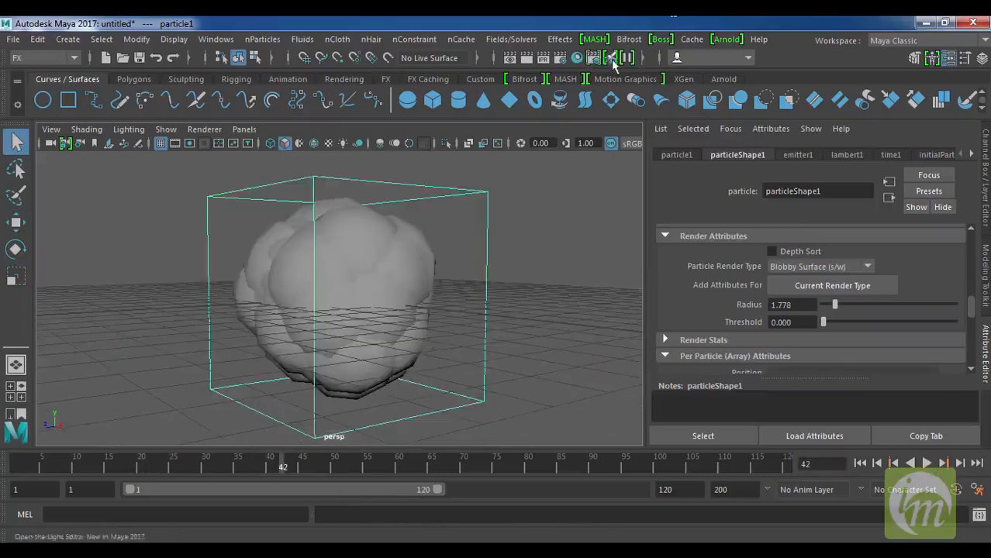
Set the renderer to Maya Software in the Render Settings and move the window clear of the particles
left_click(561, 59)
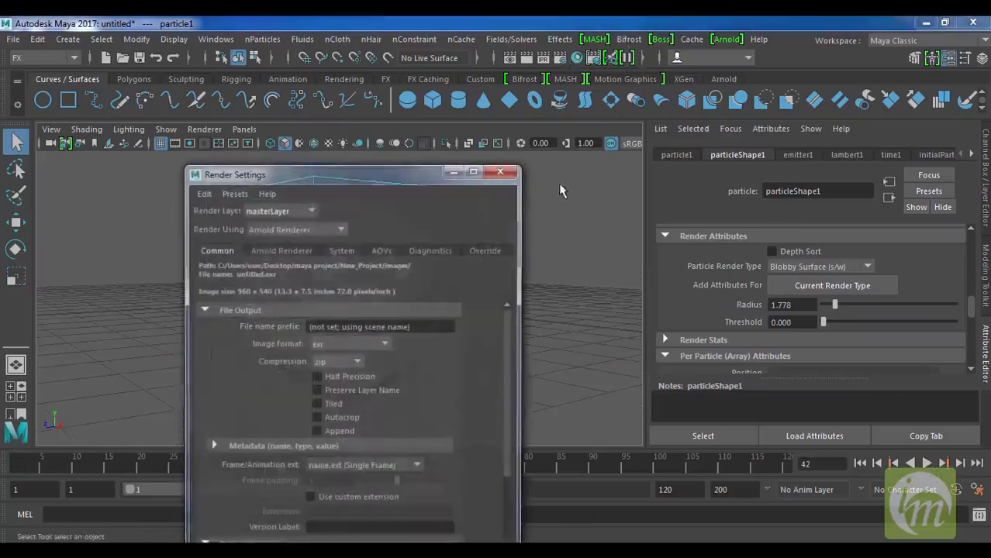
left_click(291, 229)
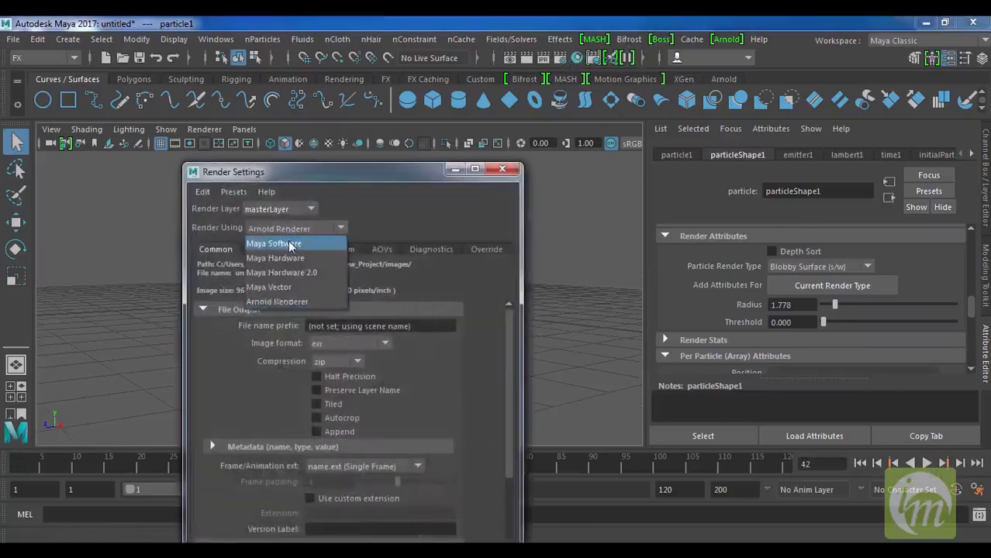
left_click(267, 239)
left_click_drag(407, 174, 456, 159)
left_click_drag(666, 60, 681, 56)
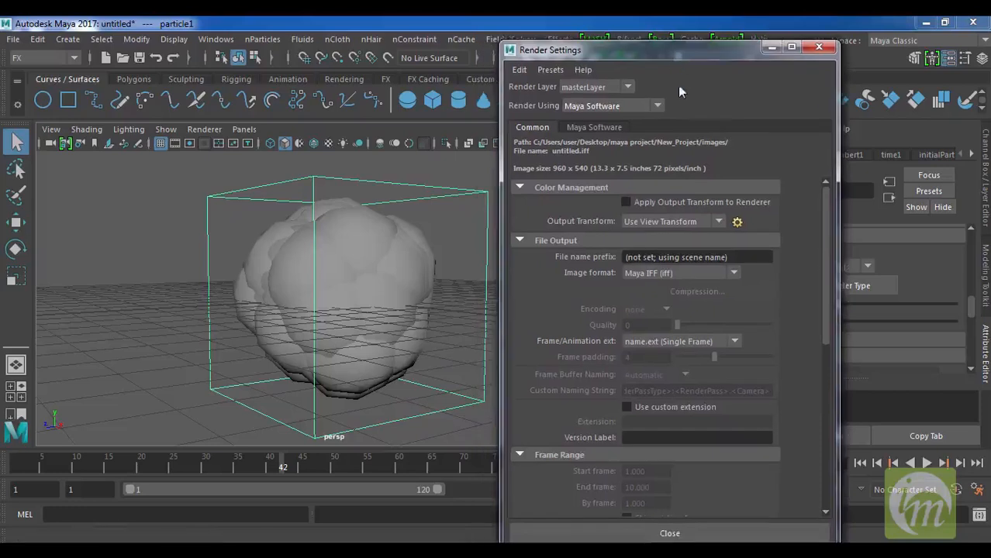
Set the render image size preset to 640x480 and close the Render Settings
scroll(711, 337, "down", 5)
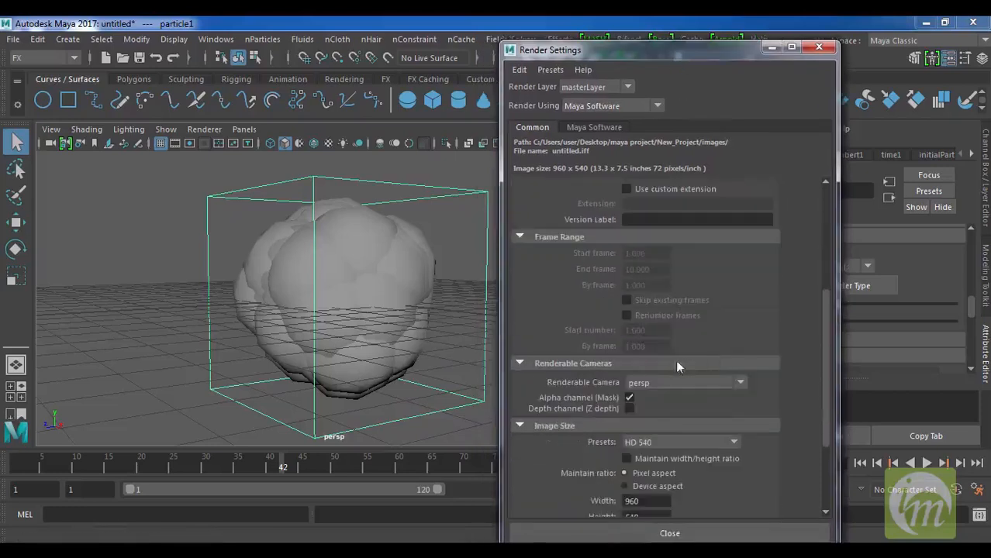
left_click(666, 438)
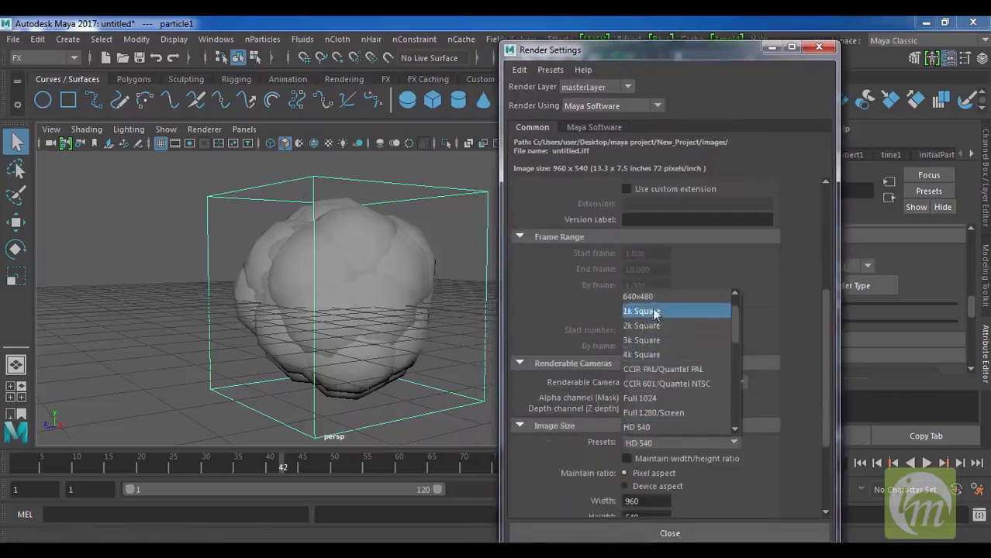
left_click(672, 300)
left_click(669, 532)
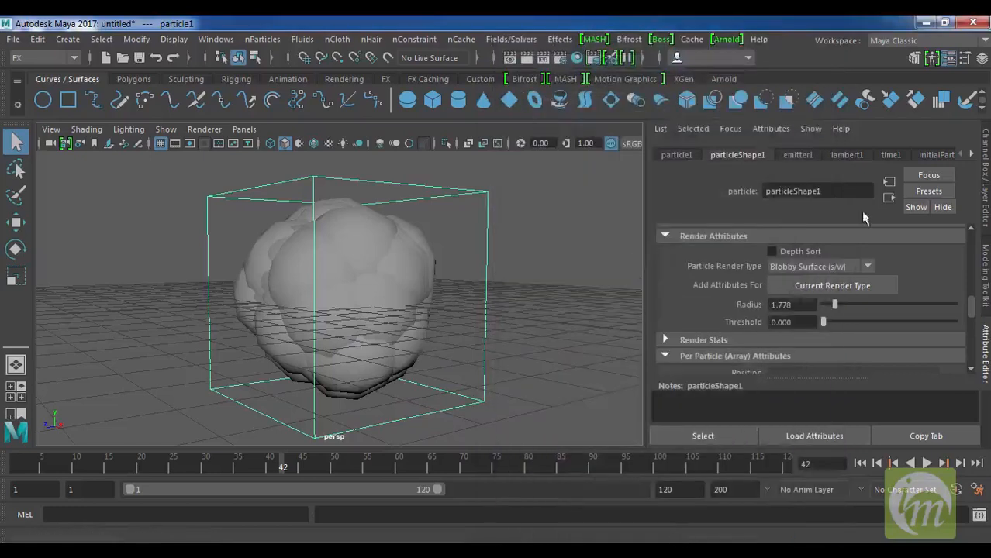
Render frame 42 of the Blobby Surface particles, inspect the image and close the Render View
left_click(526, 59)
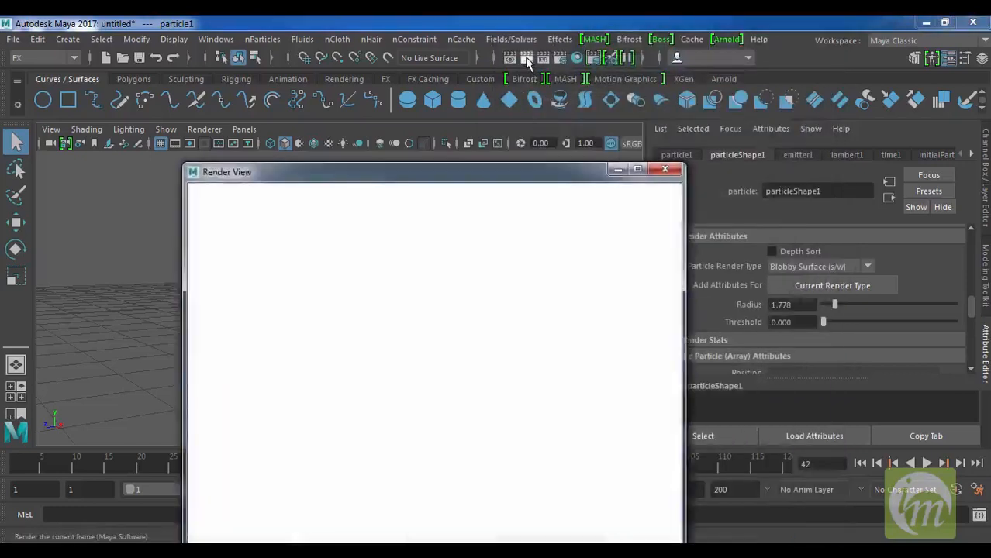
left_click_drag(529, 177, 729, 32)
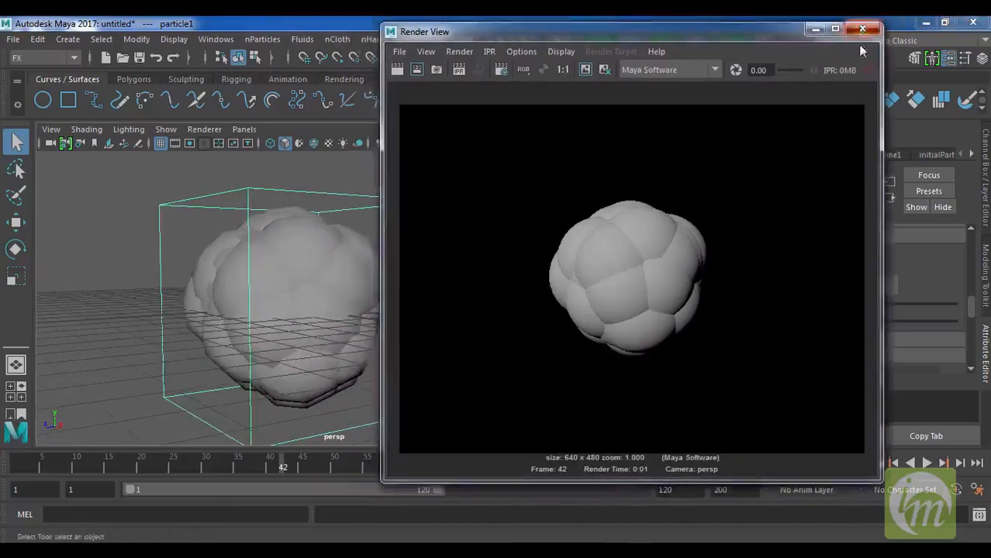
left_click(862, 28)
Raise the Blobby Surface Threshold to 1.444, render the frame again and close the Render View
scroll(826, 344, "down", 2)
left_click_drag(823, 279, 833, 279)
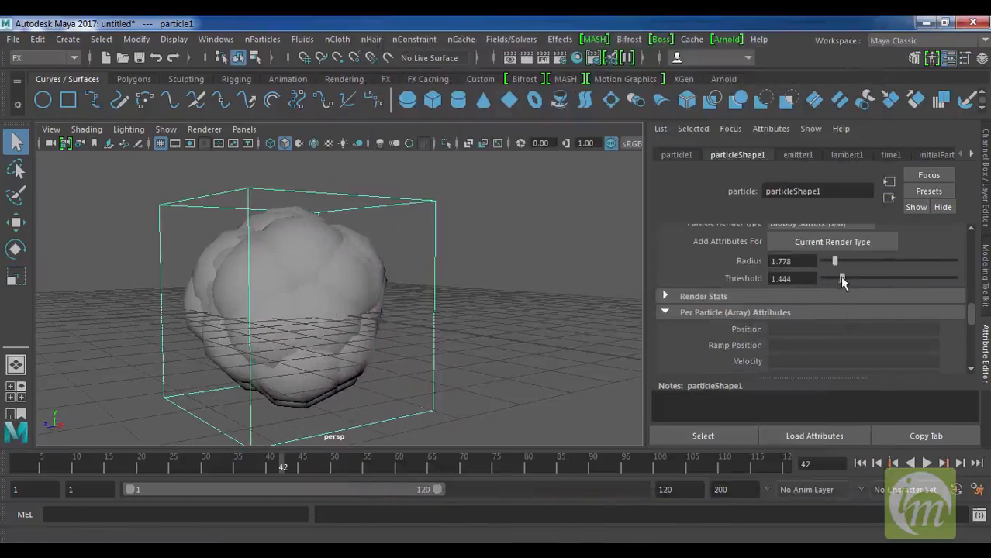
left_click(531, 60)
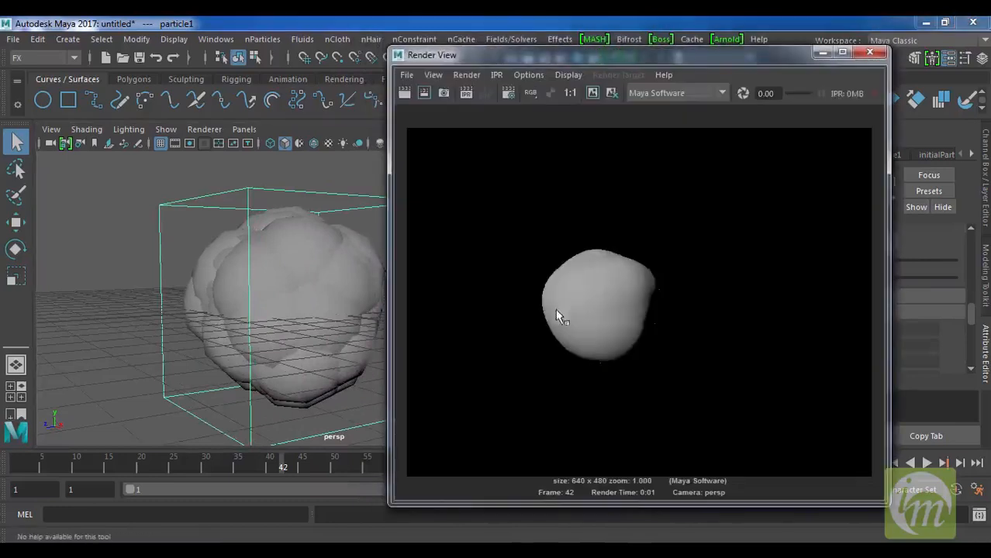
left_click(870, 53)
Move the particles up about 5.48 units along Y and reduce their Radius to 0.778
scroll(397, 227, "down", 5)
middle_click_drag(398, 230, 434, 298, "alt")
key("w")
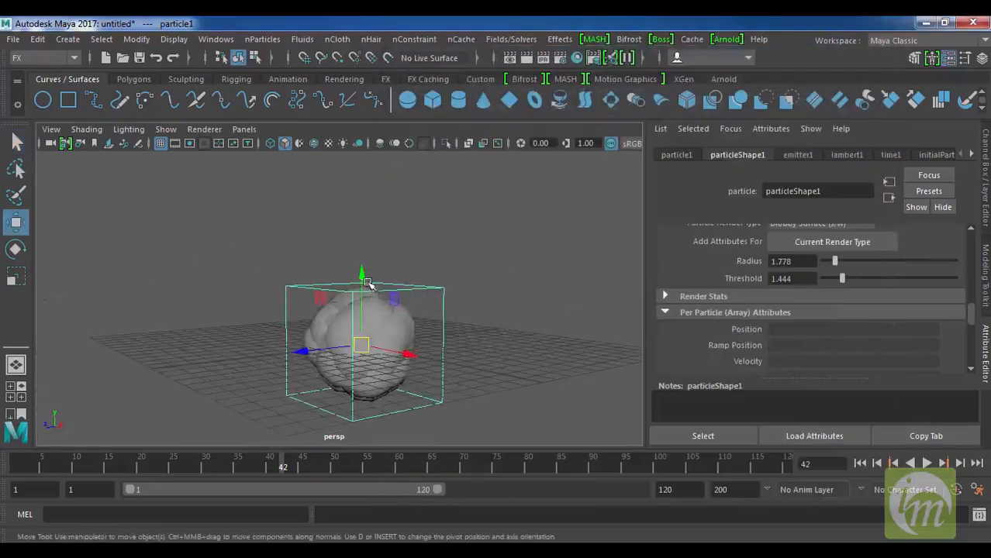
left_click_drag(369, 283, 370, 189)
left_click_drag(835, 261, 827, 267)
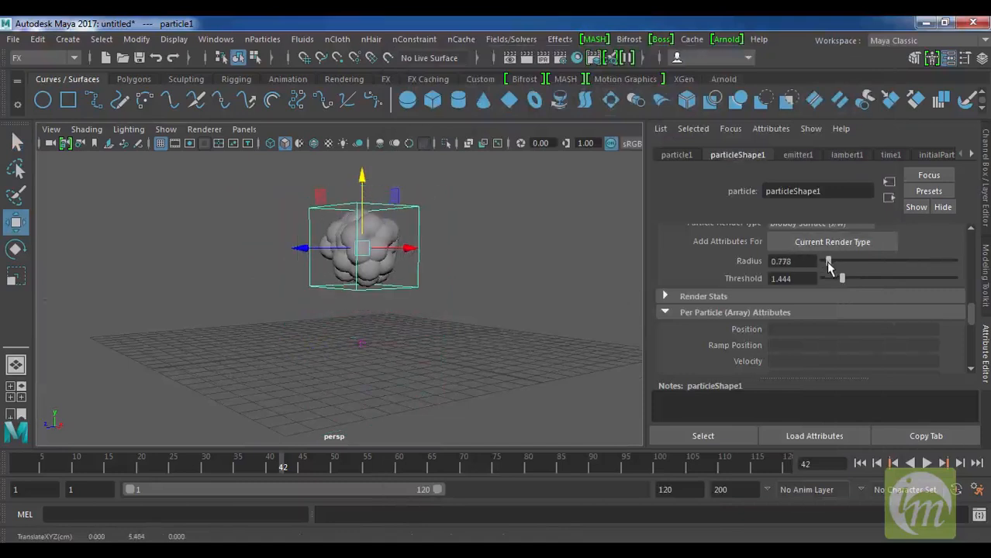
Raise the emitter's Rate to 475.275 particles per second and play the simulation to frame 54
left_click(798, 155)
scroll(827, 279, "down", 3)
left_click_drag(848, 263, 948, 264)
left_click(926, 462)
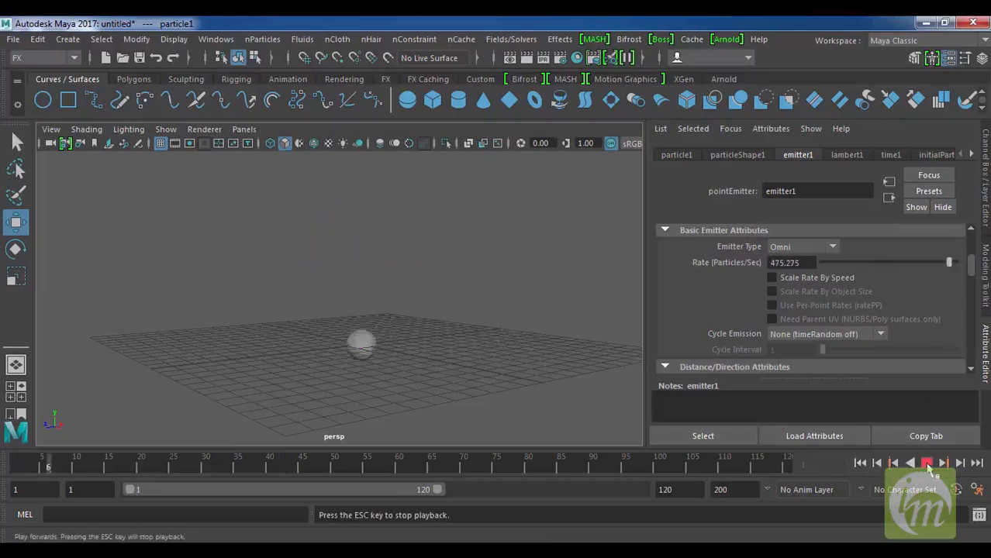
left_click(926, 462)
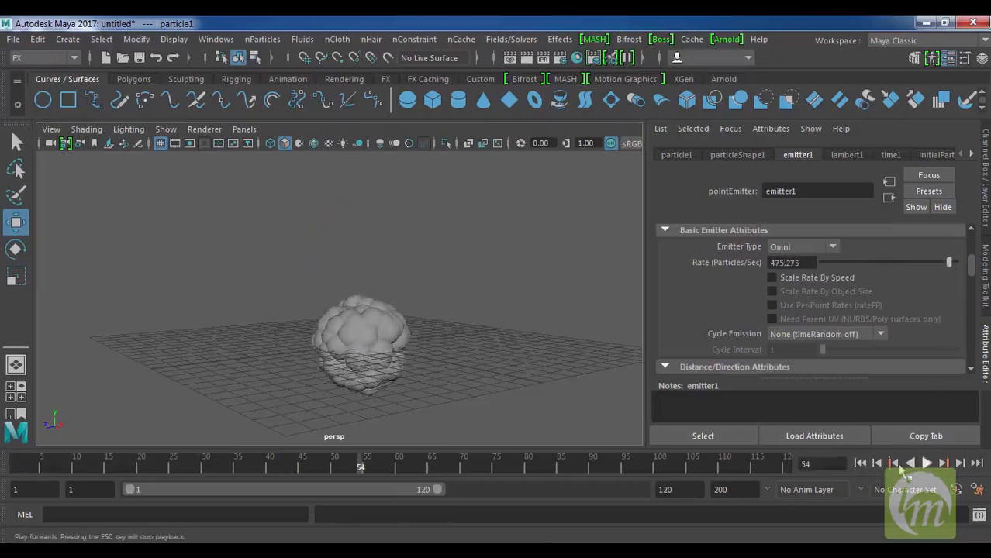
Select the particles, add a Gravity field to them and set its Magnitude to 3
left_click(560, 39)
mouse_move(496, 41)
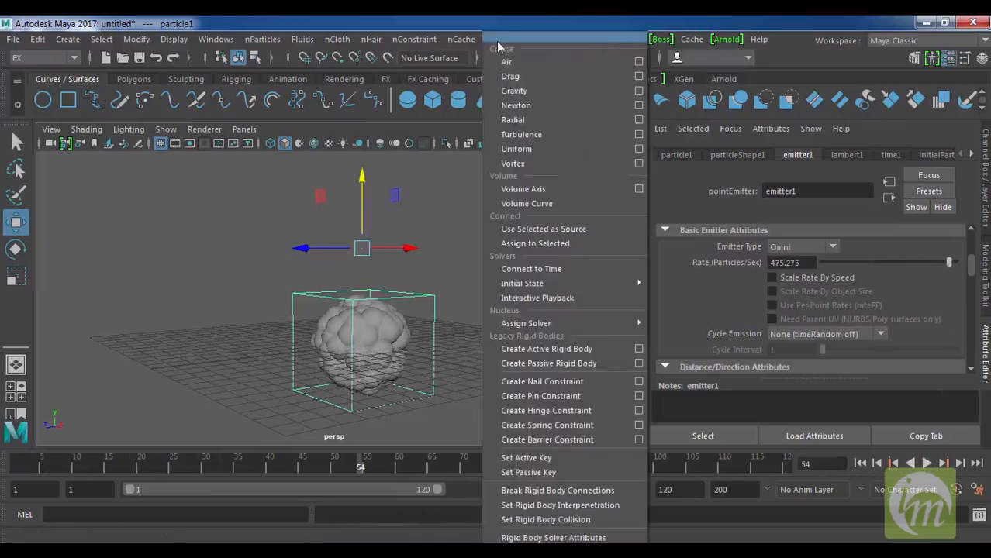
left_click(514, 91)
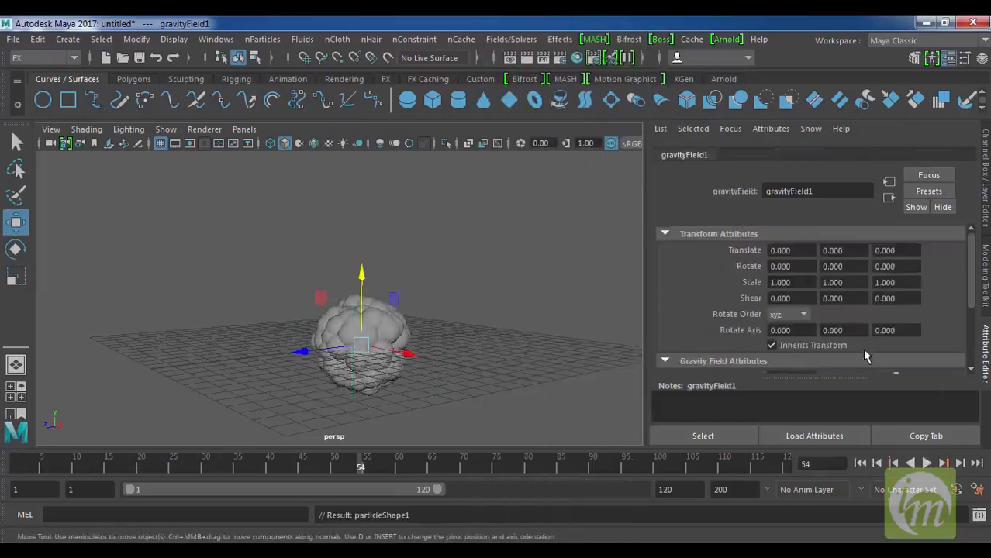
scroll(868, 349, "down", 2)
left_click_drag(896, 334, 897, 339)
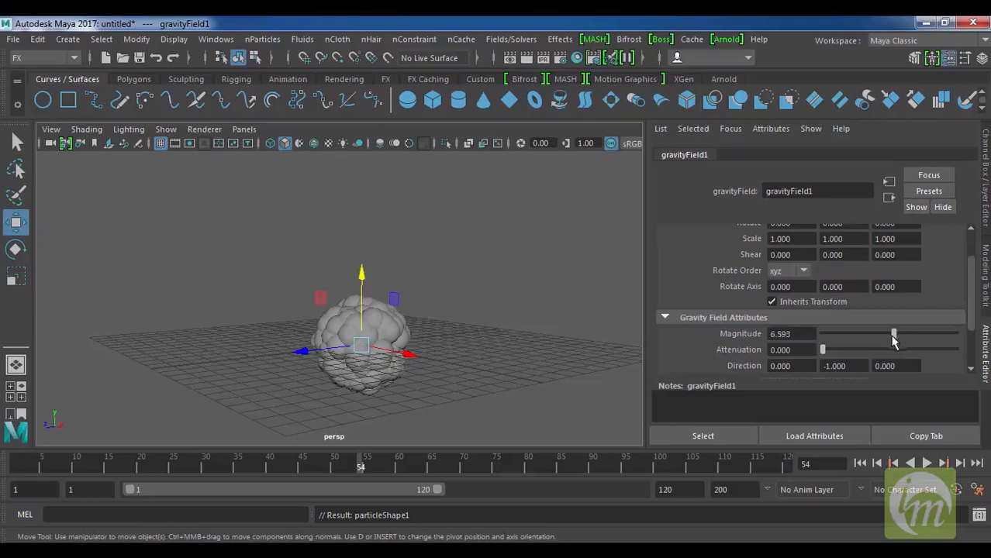
type("5")
key("Return")
Replay the simulation with gravity, stop at frame 26 and view the particles up close
left_click(893, 463)
left_click(926, 463)
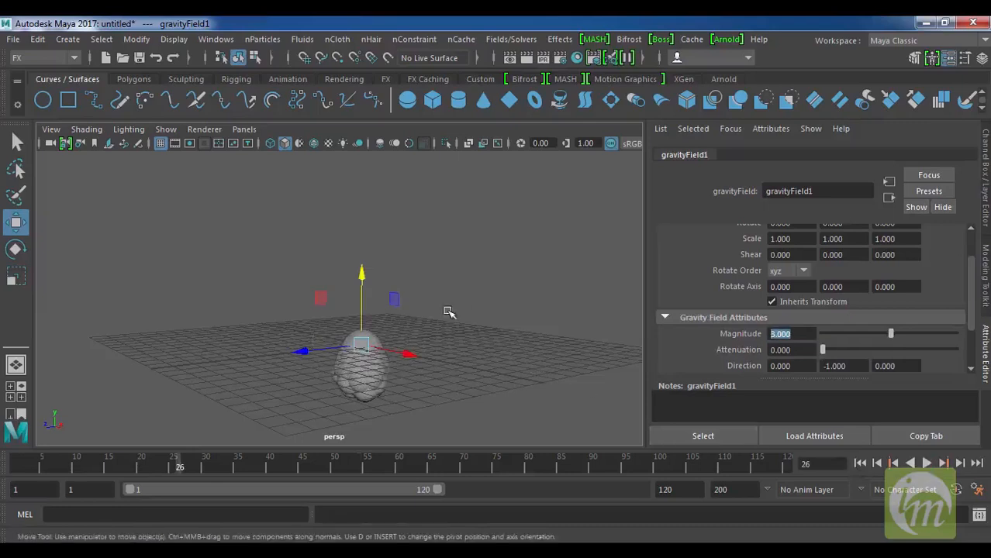
left_click_drag(459, 318, 406, 296, "alt")
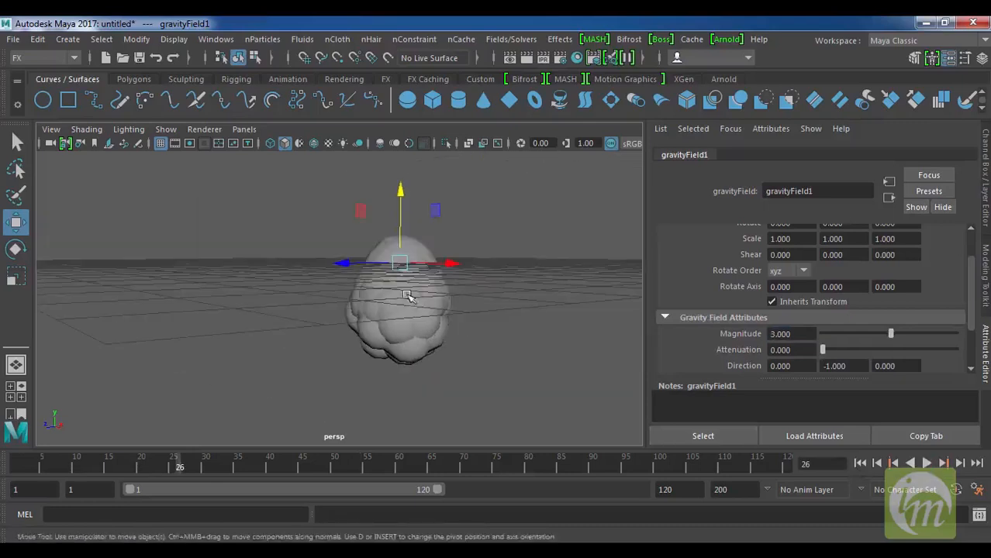
Hide the viewport grid, render the current frame and close the Render View
left_click(161, 143)
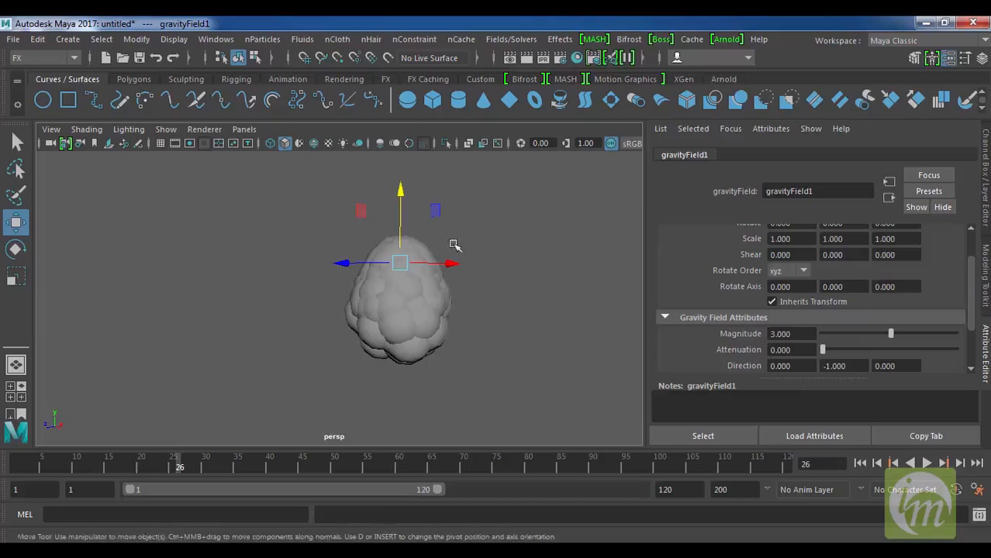
left_click(526, 58)
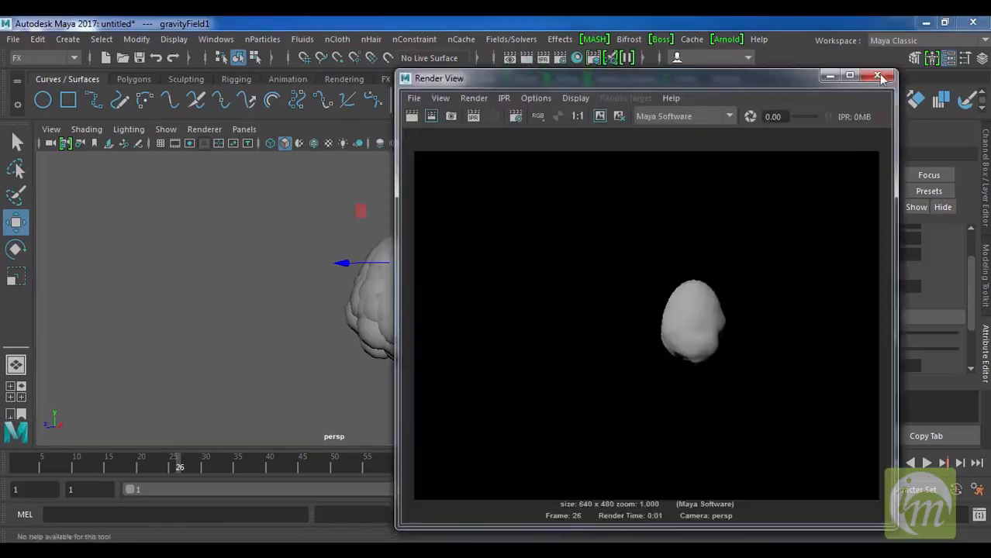
left_click(877, 76)
Replay the gravity simulation from the first frame, stop at frame 43, render it and close the Render View
left_click(859, 463)
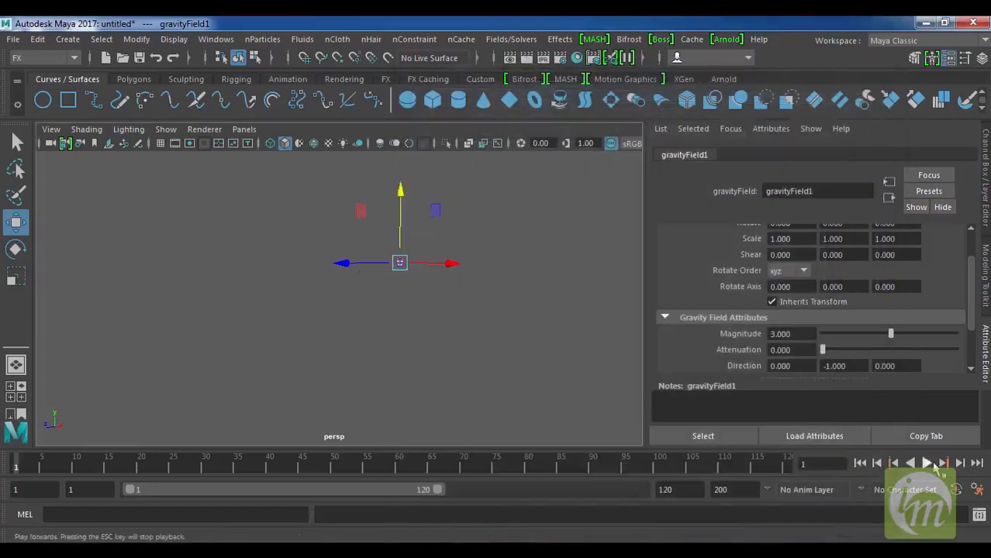
left_click(928, 463)
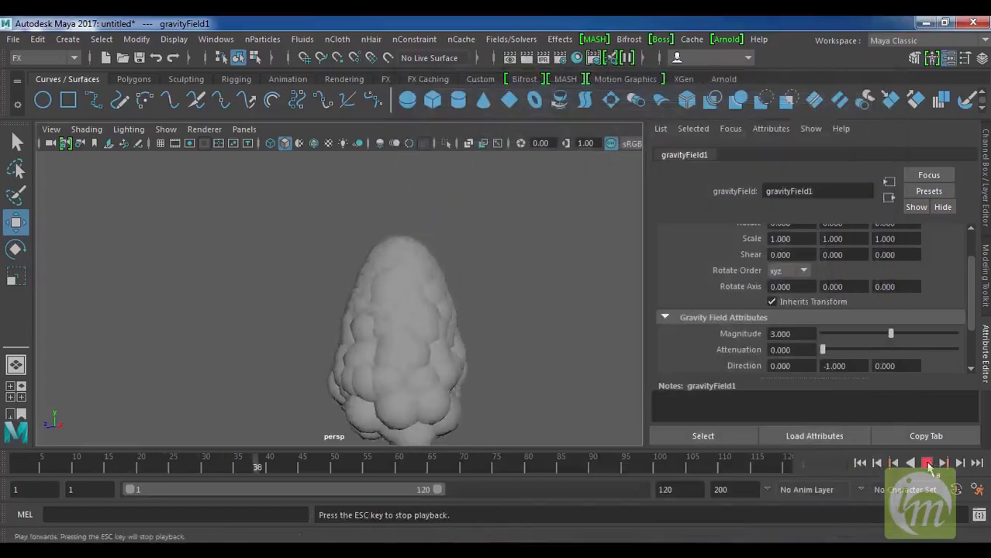
left_click(928, 462)
left_click(537, 58)
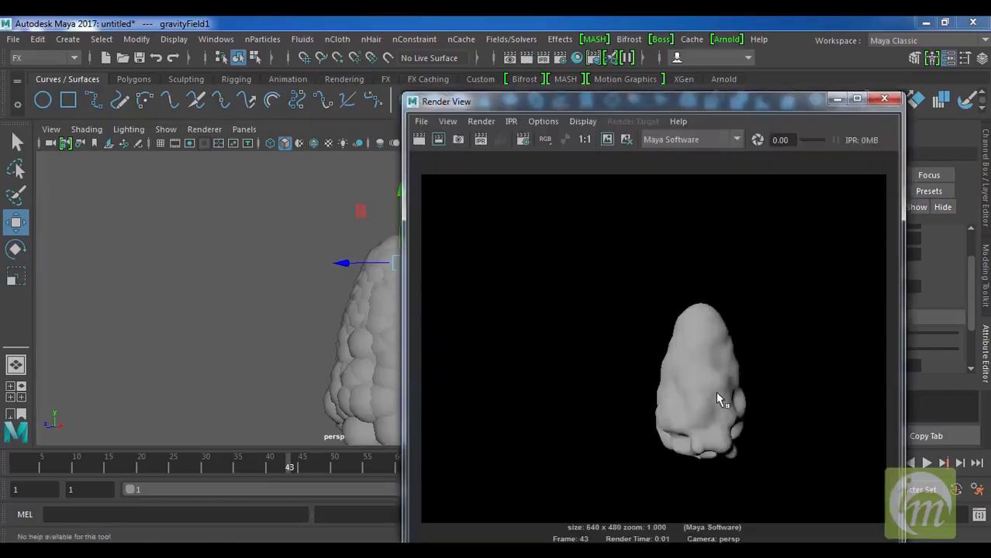
left_click(884, 98)
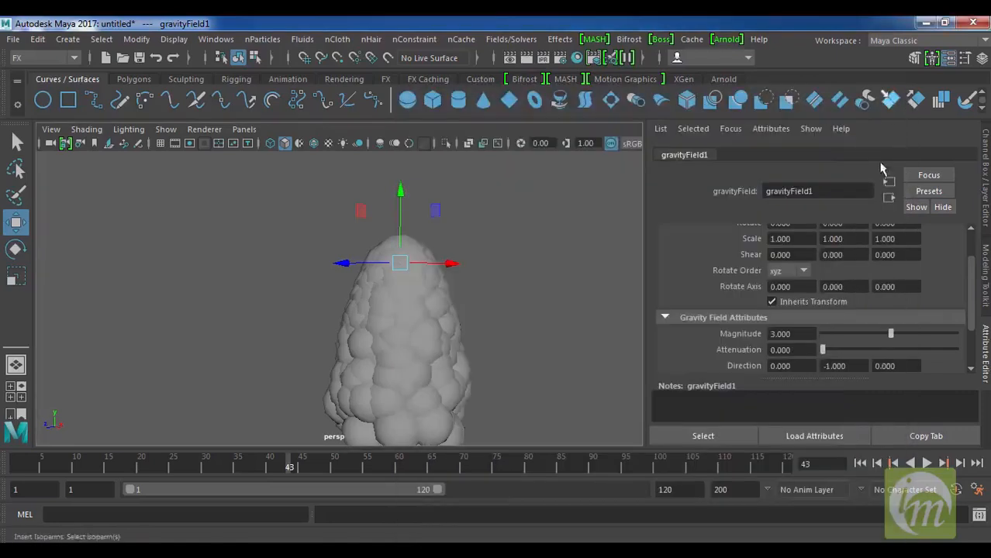
Select the particles, return to their shape's Render Attributes and open the Particle Render Type choices
left_click(413, 316)
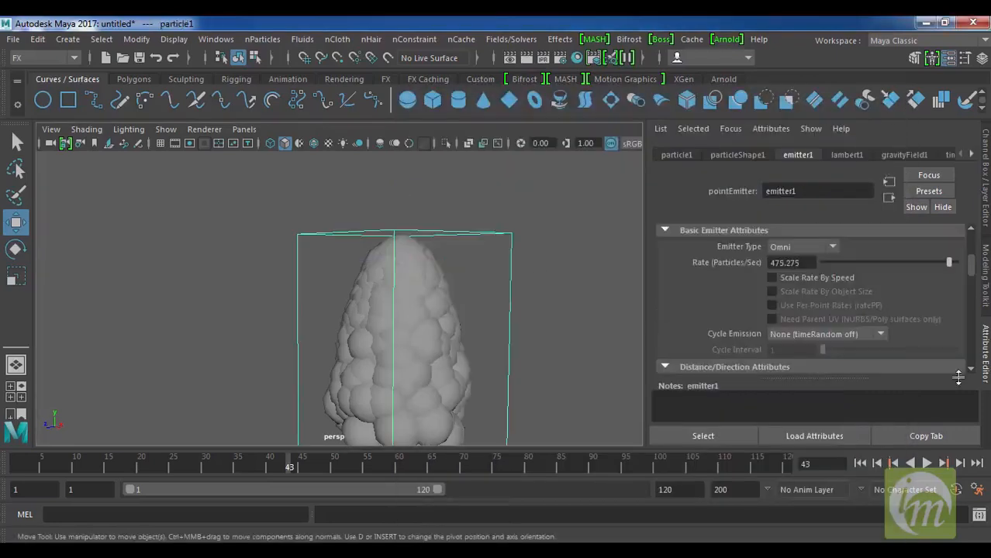
scroll(841, 300, "down", 5)
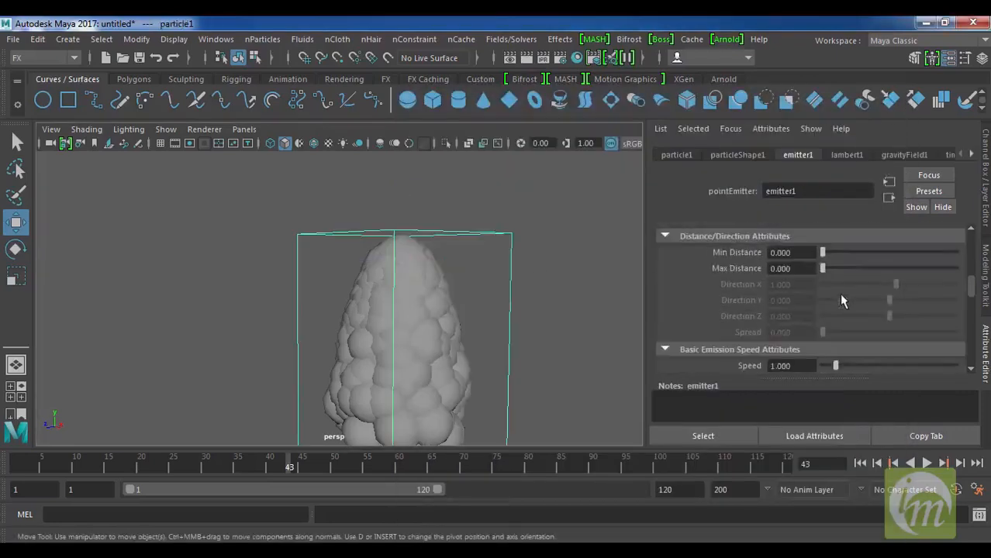
left_click(749, 155)
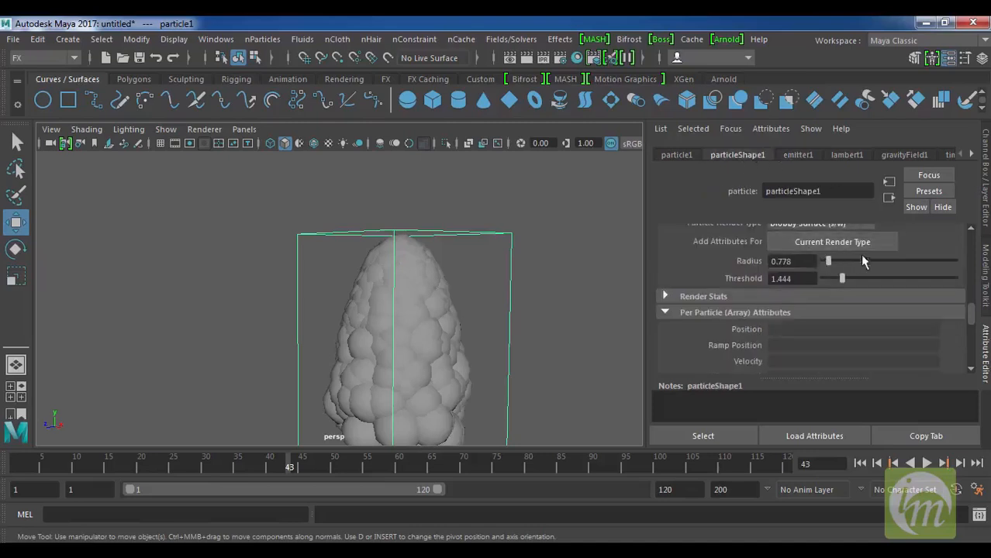
scroll(942, 269, "up", 2)
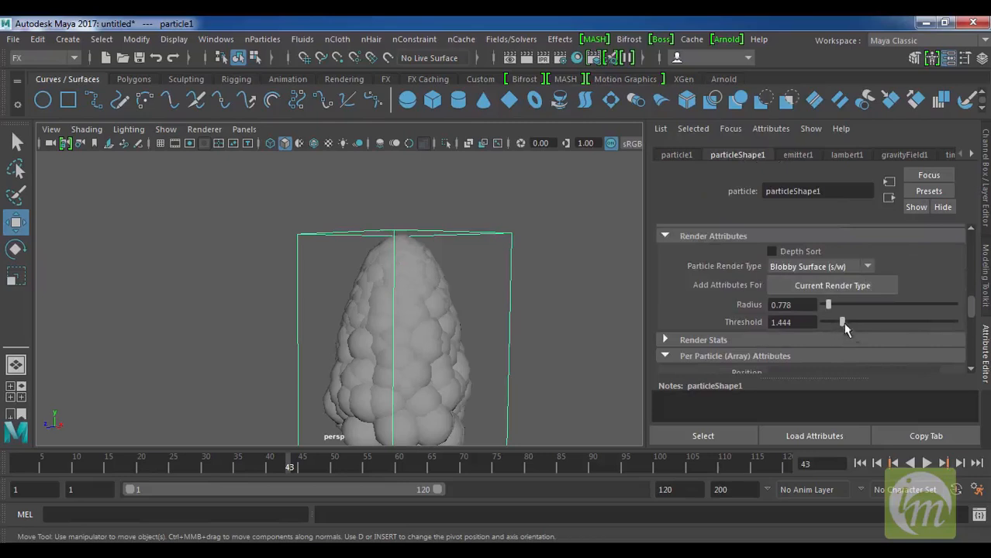
middle_click_drag(456, 317, 453, 290, "alt")
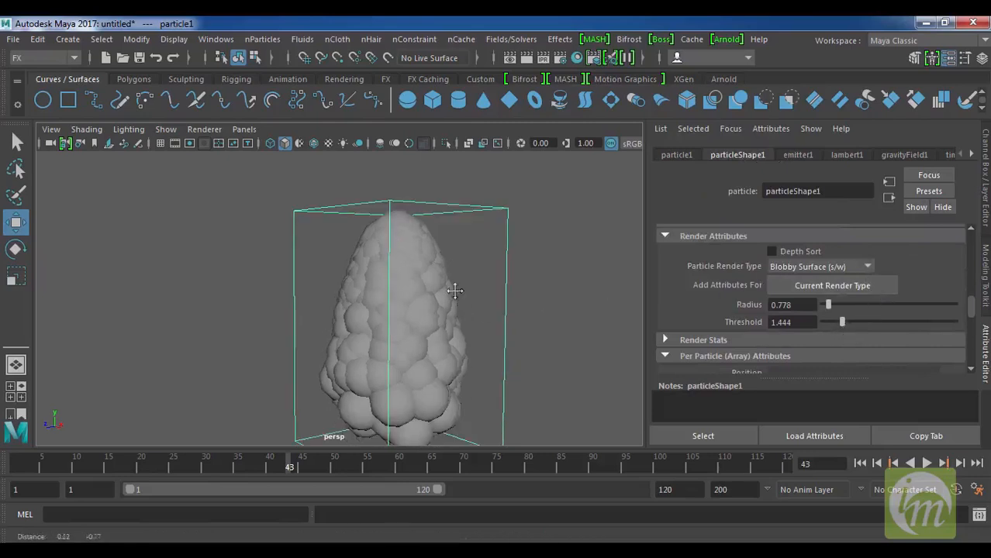
scroll(476, 301, "down", 2)
left_click(816, 265)
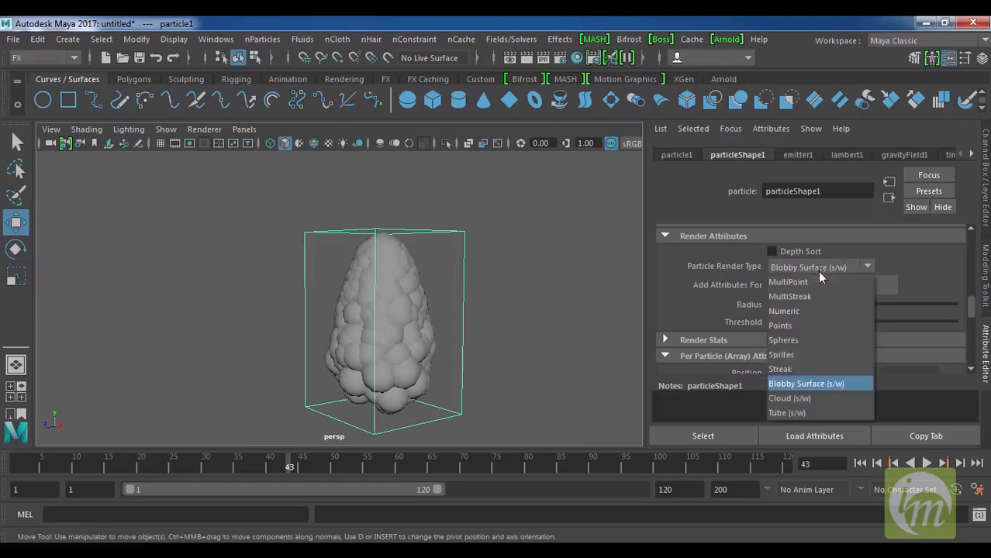
Try the Cloud (s/w) and Tube (s/w) particle render types on the particle object
left_click(791, 396)
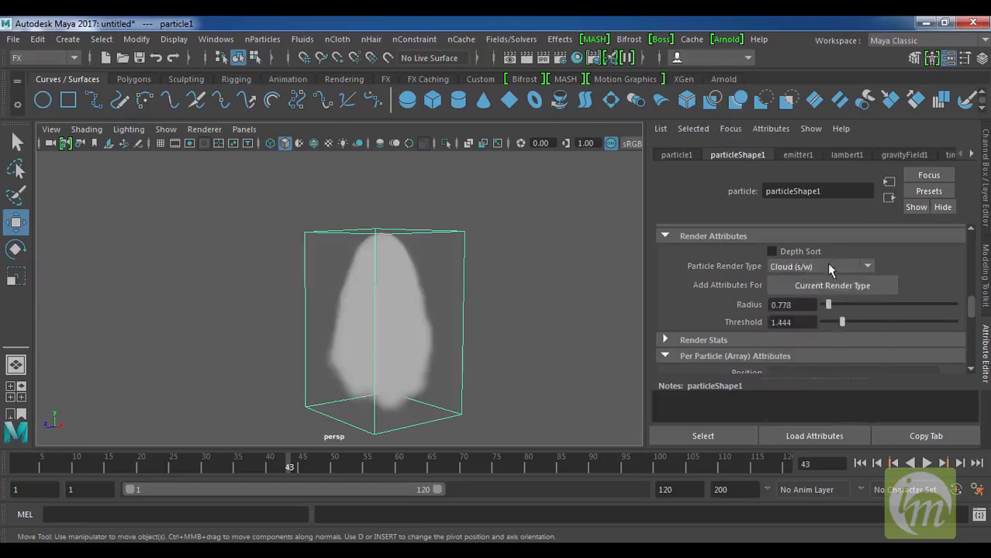
left_click(827, 265)
left_click(827, 408)
left_click_drag(436, 330, 410, 364, "alt")
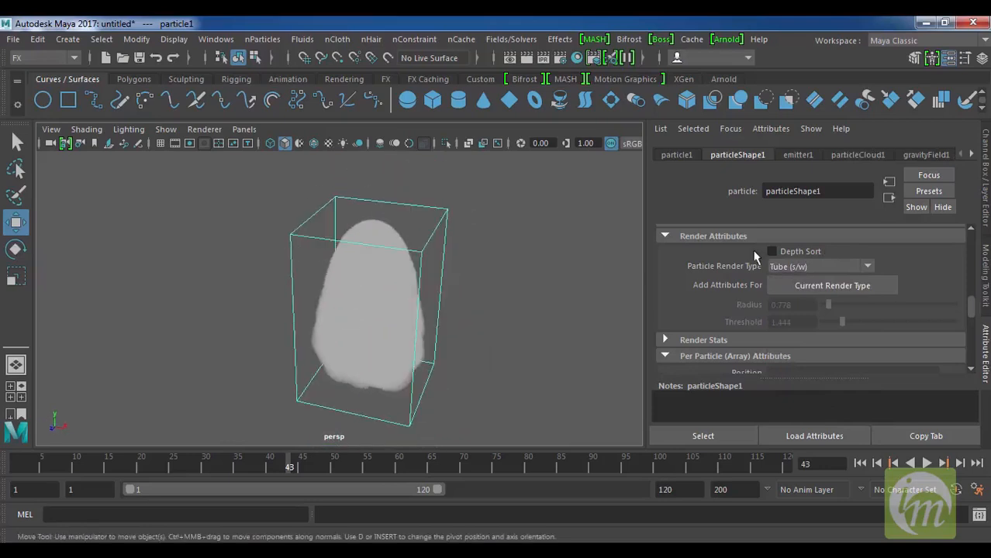
left_click(802, 265)
left_click(911, 267)
Delete all objects in the scene and turn on the grid in the perspective view
left_click_drag(519, 361, 243, 214)
left_click_drag(527, 310, 561, 308, "alt")
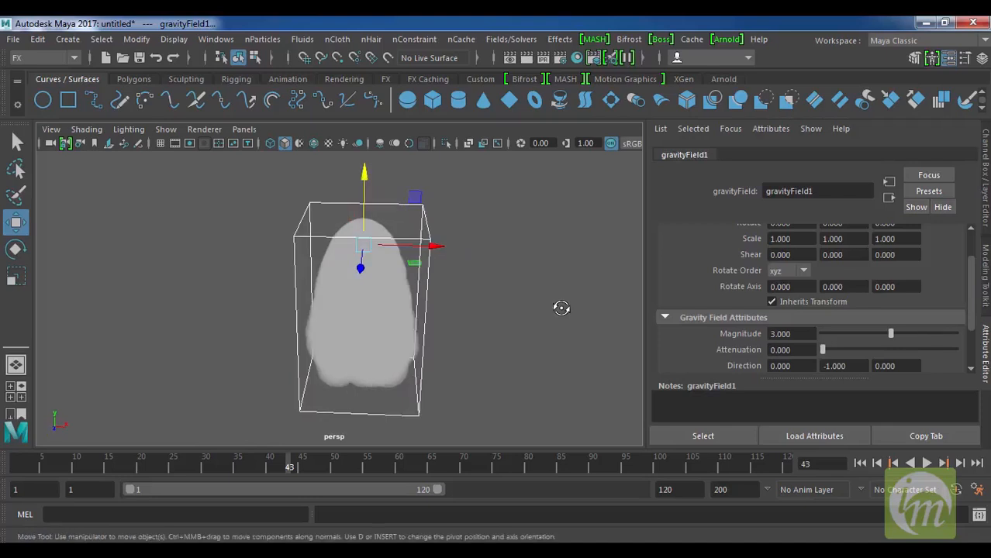
key("Delete")
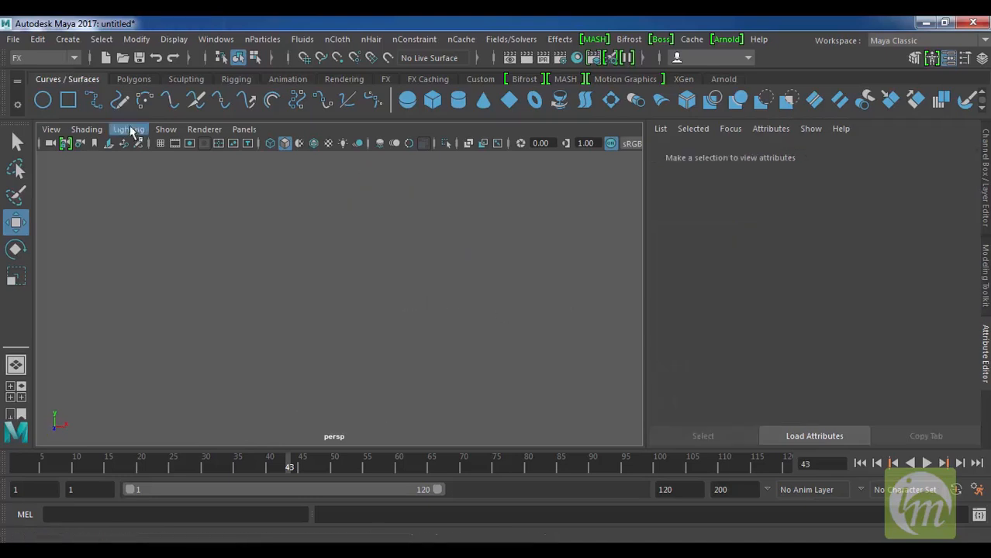
left_click(160, 144)
middle_click_drag(441, 272, 443, 338, "alt")
scroll(445, 333, "down", 4)
middle_click_drag(451, 284, 444, 317, "alt")
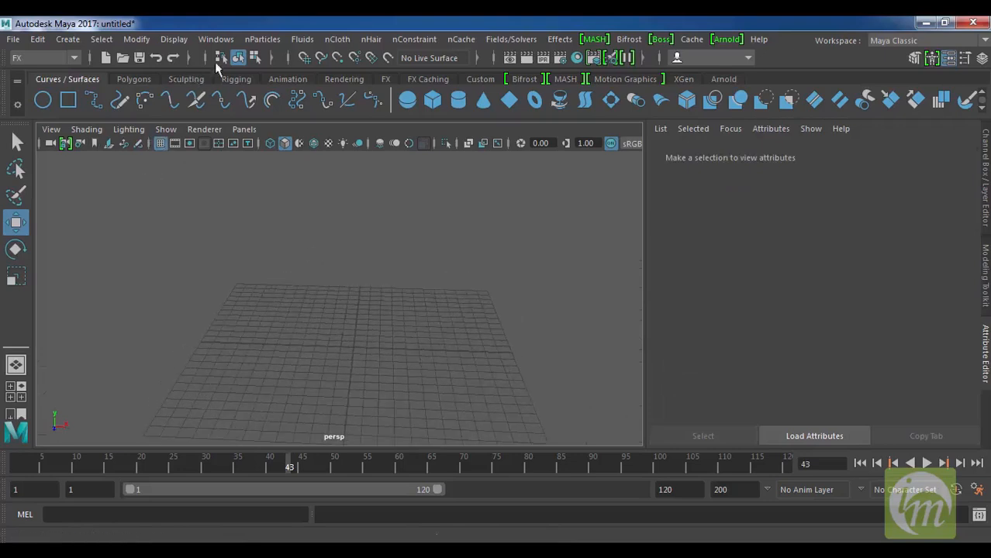
Create a legacy particle emitter raised well above the grid and play the simulation to emit particles
left_click(261, 40)
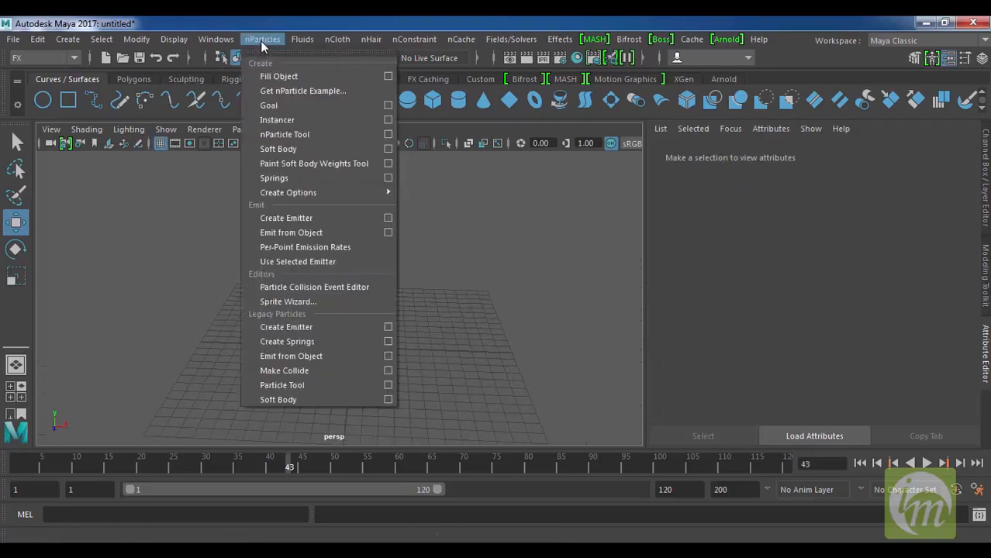
left_click(329, 326)
left_click_drag(358, 296, 363, 90)
left_click_drag(402, 180, 419, 181, "alt")
middle_click_drag(419, 181, 417, 249, "alt")
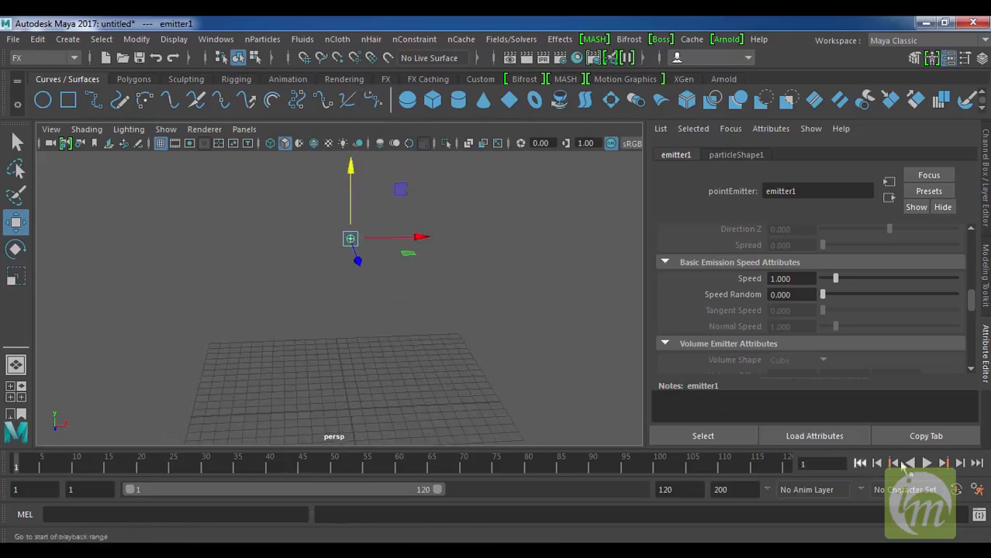
left_click(926, 463)
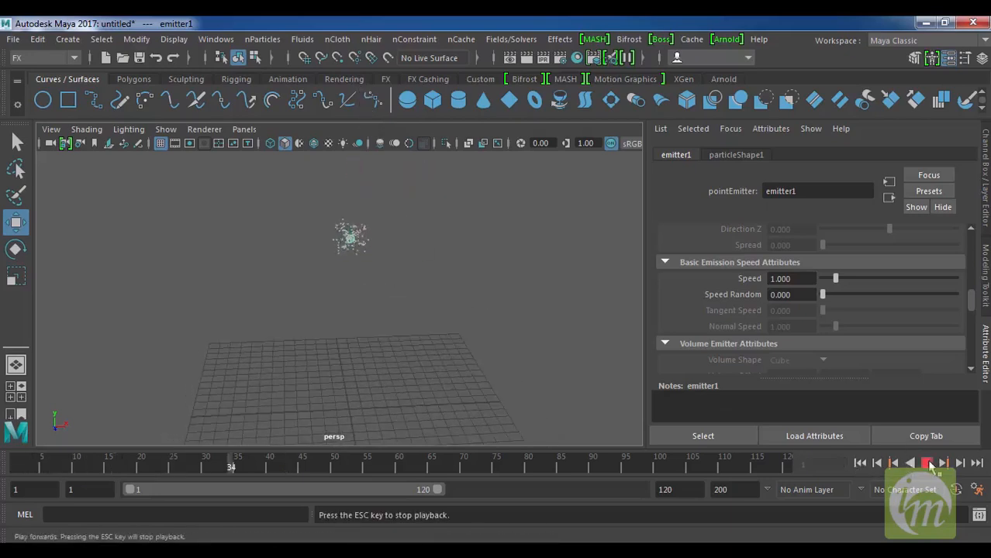
left_click(926, 462)
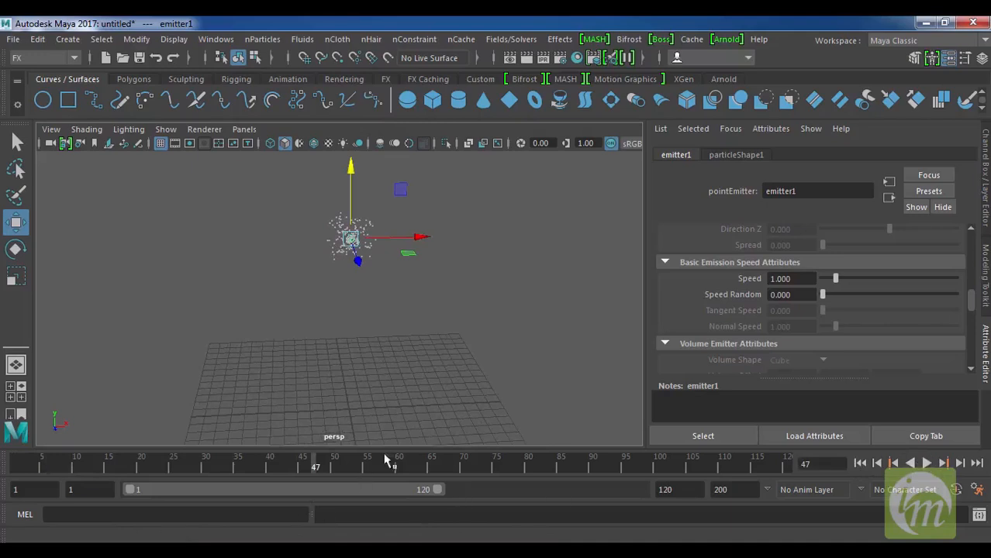
Add an Air field to the emitted particles, keeping the Fields/Solvers commands open as a floating window
left_click(336, 233)
scroll(449, 284, "up", 3)
middle_click_drag(442, 291, 448, 328, "alt")
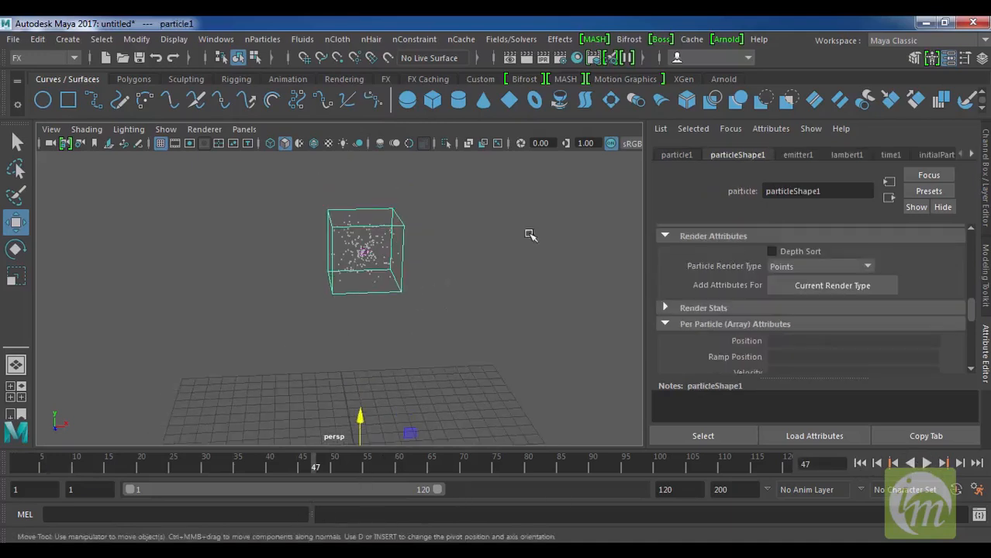
left_click(508, 41)
left_click(579, 40)
left_click_drag(610, 25, 857, 84)
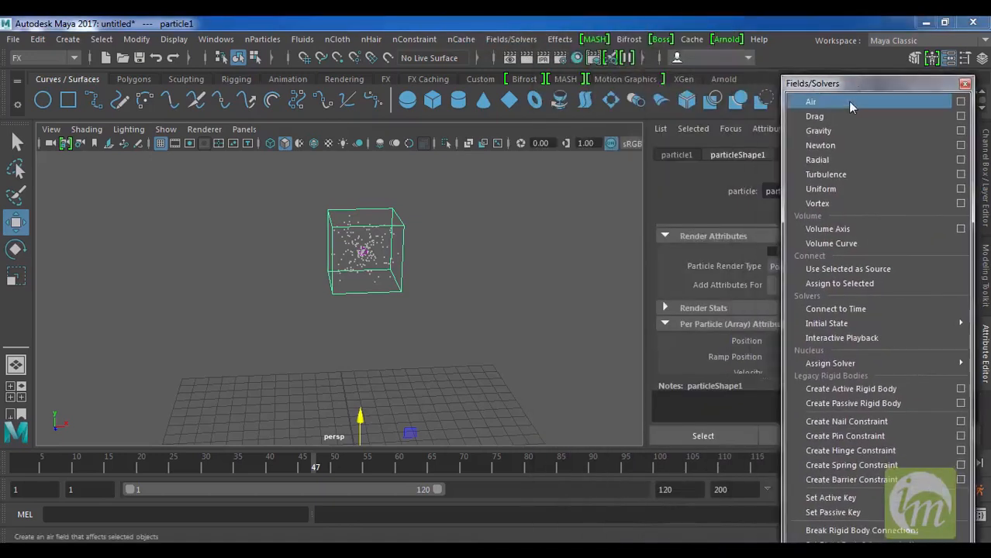
left_click(846, 103)
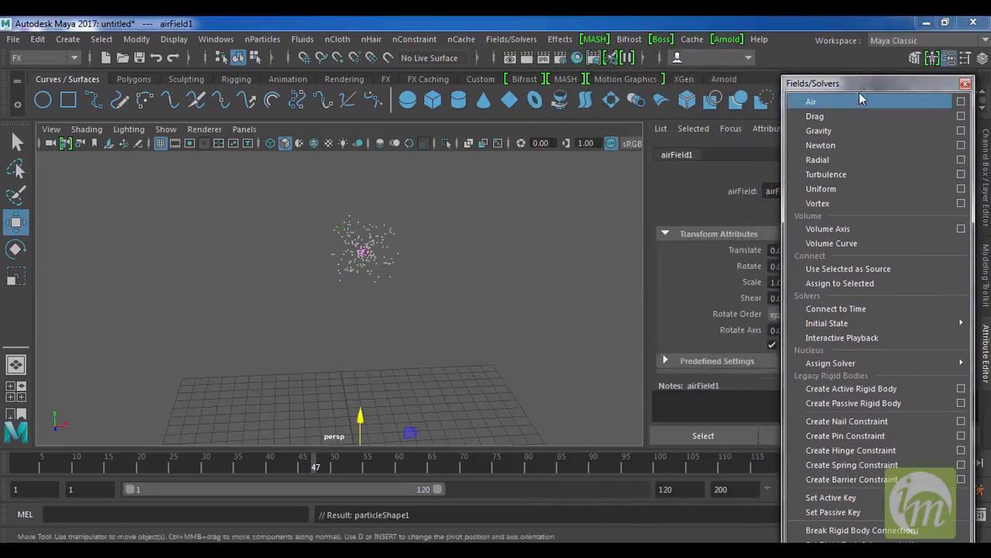
Move the floating Fields/Solvers window clear of the attributes and set the Air field's magnitude to 56.044
left_click_drag(879, 82, 600, 37)
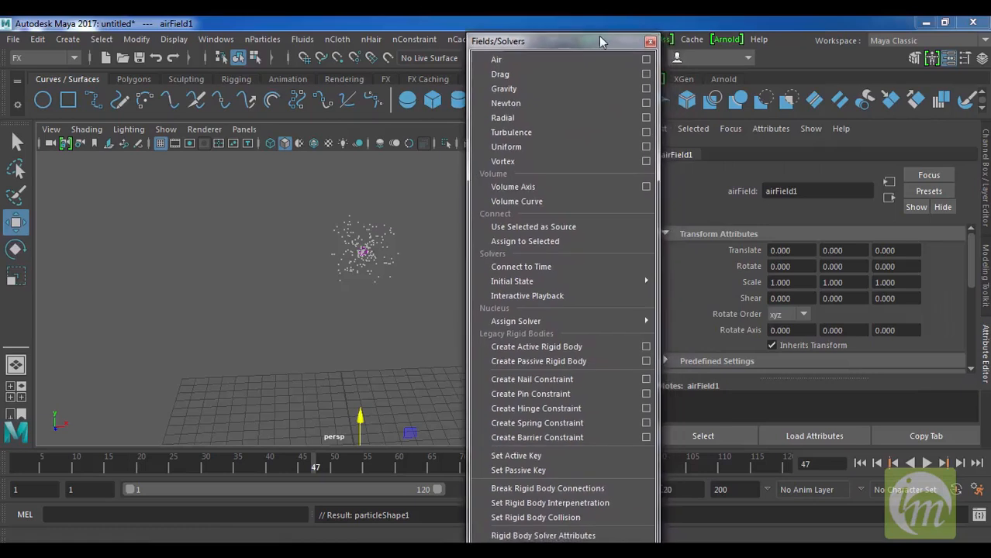
middle_click_drag(382, 271, 360, 247, "alt")
left_click_drag(359, 247, 434, 288, "alt")
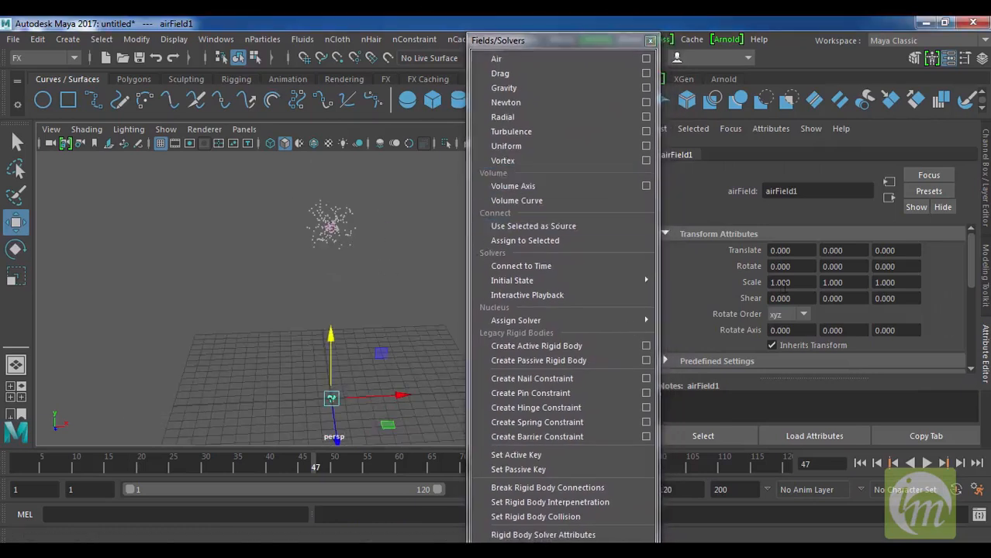
left_click_drag(612, 44, 591, 48)
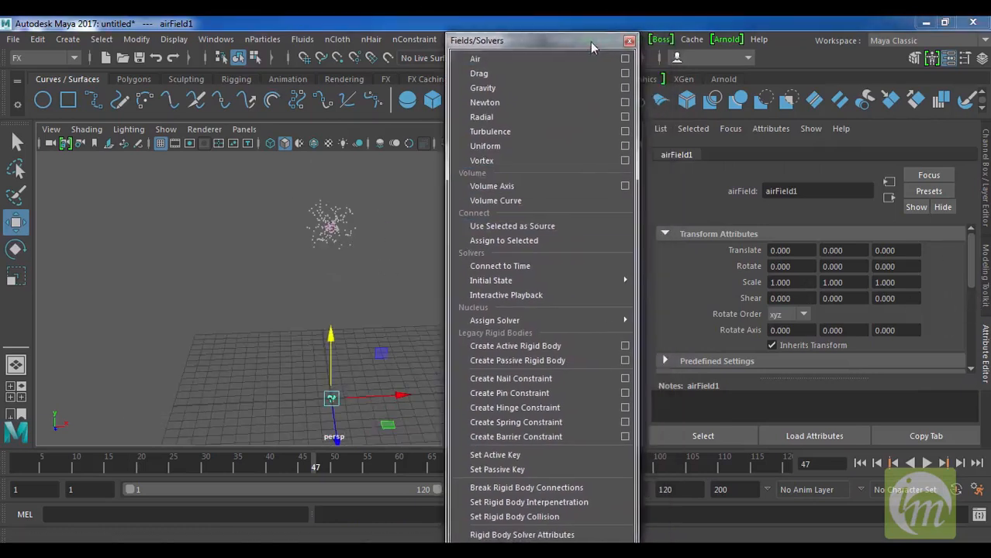
left_click_drag(972, 263, 967, 310)
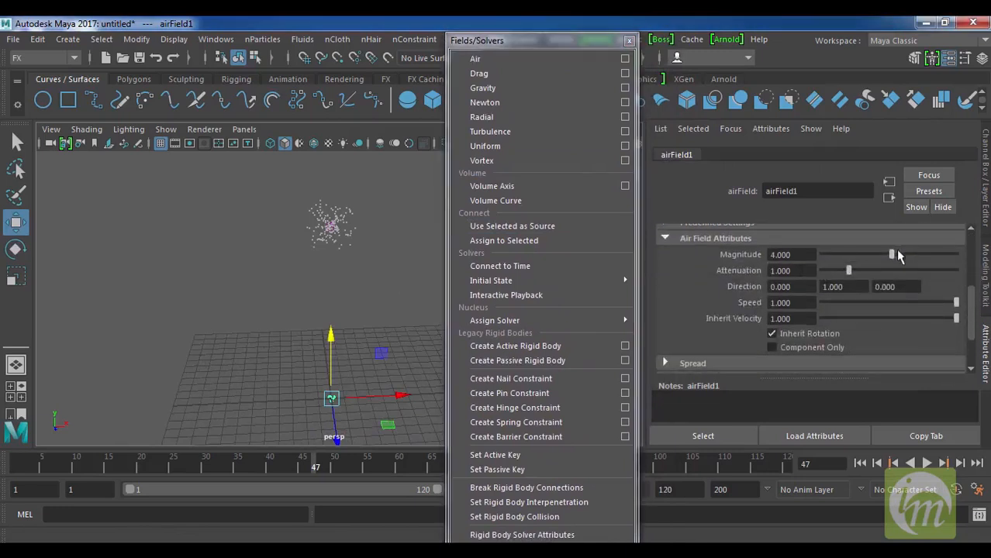
left_click_drag(892, 262, 925, 262)
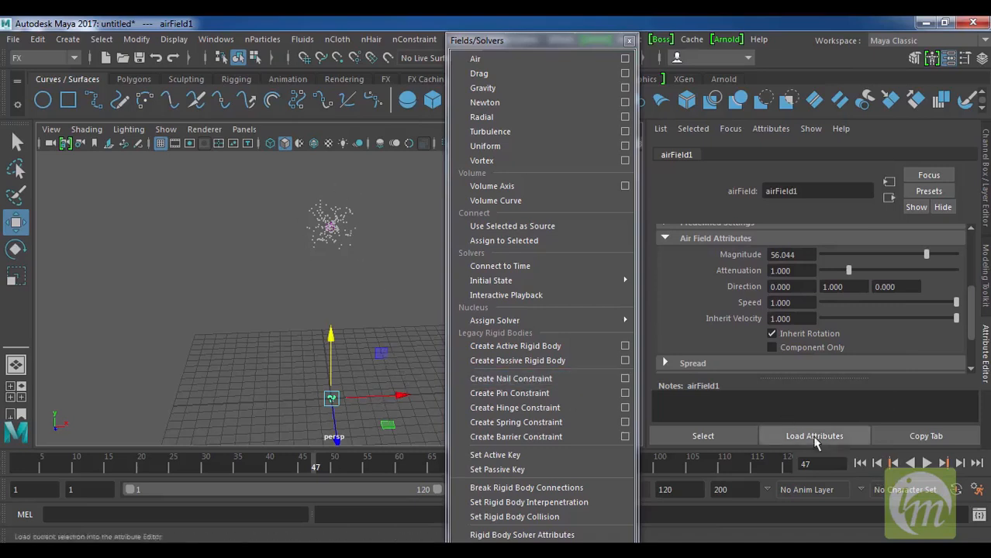
Play the simulation from the start and inspect the particle stream driven by the Air field
left_click(860, 463)
left_click(926, 463)
left_click(928, 467)
left_click_drag(355, 355, 391, 286, "alt")
middle_click_drag(376, 275, 369, 338, "alt")
left_click_drag(369, 338, 365, 339, "alt")
middle_click_drag(376, 334, 386, 292, "alt")
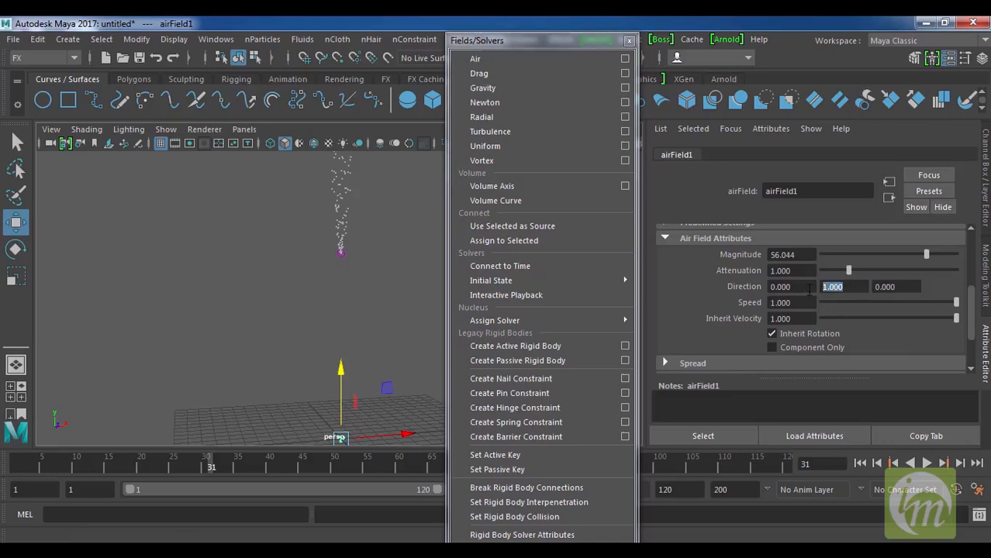
Set the Air field's Y direction to 0 and play the simulation
key("Return")
left_click(927, 463)
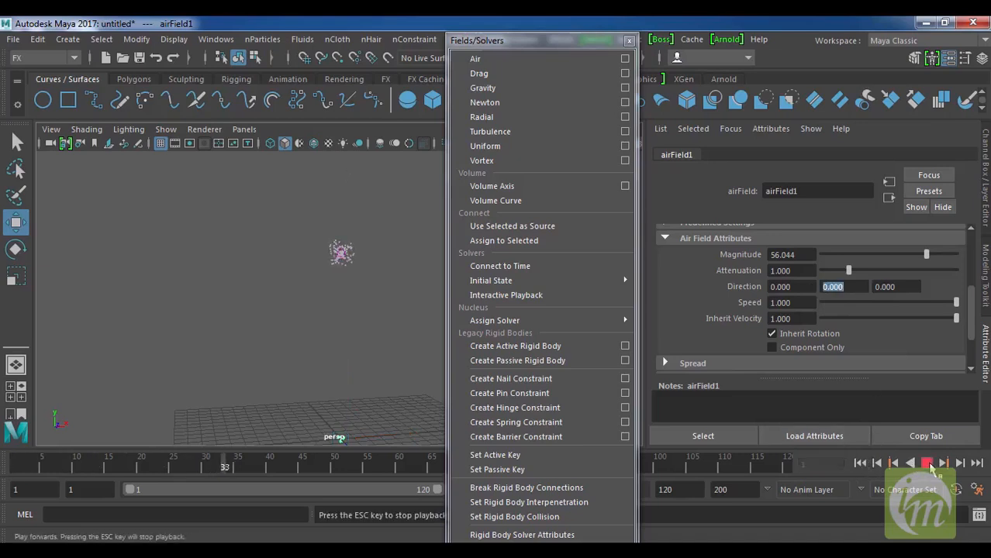
left_click(929, 465)
Set the Air field's X direction to 1 and play the simulation
double_click(801, 287)
type("1")
key("Return")
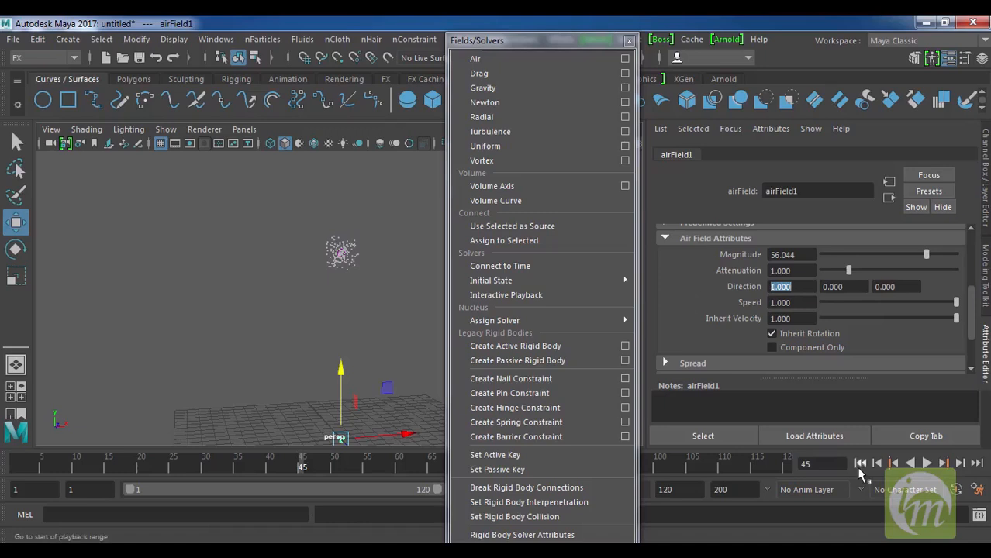
left_click(927, 463)
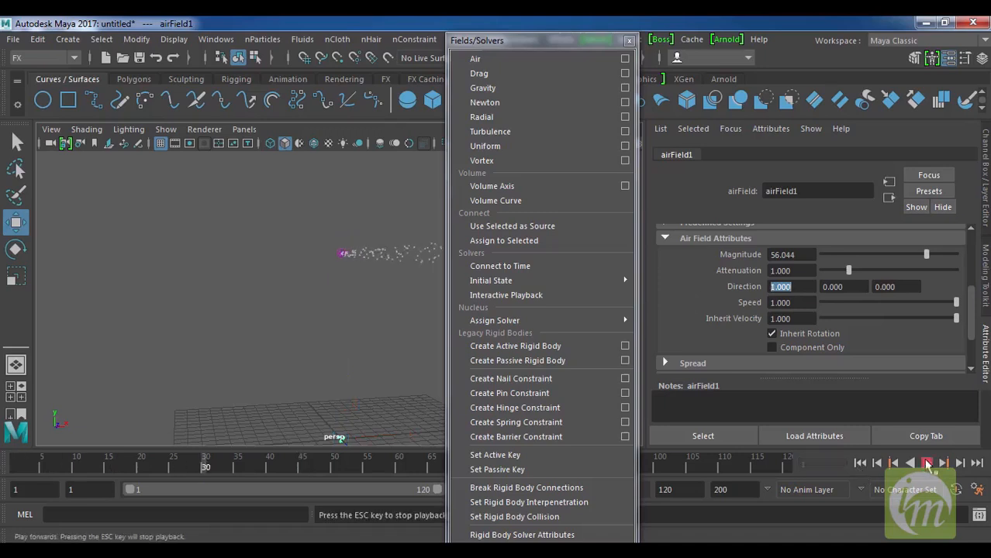
left_click(927, 463)
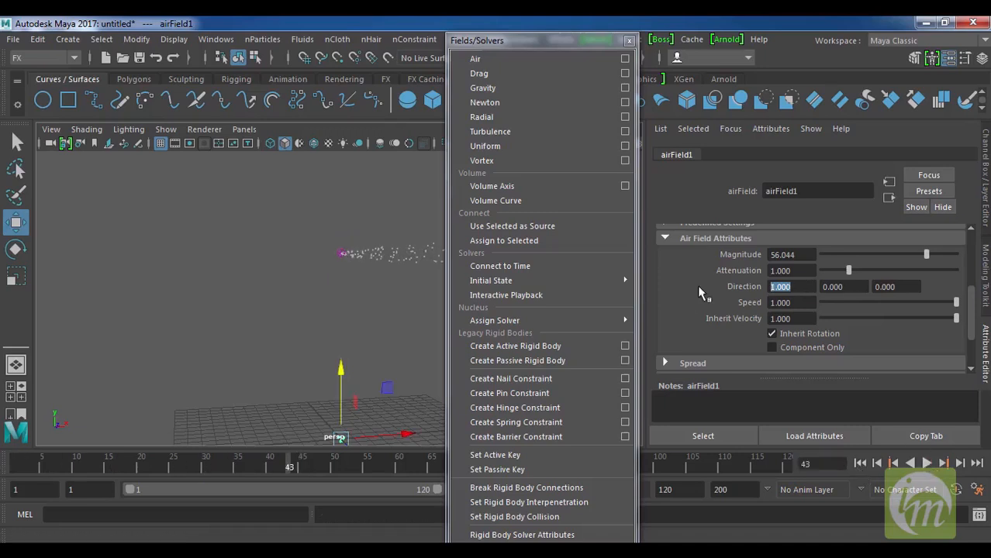
Set the Air field's X direction to 0 and Z direction to 1, and replay the simulation from the start
type("0")
type("1")
key("Return")
left_click(860, 463)
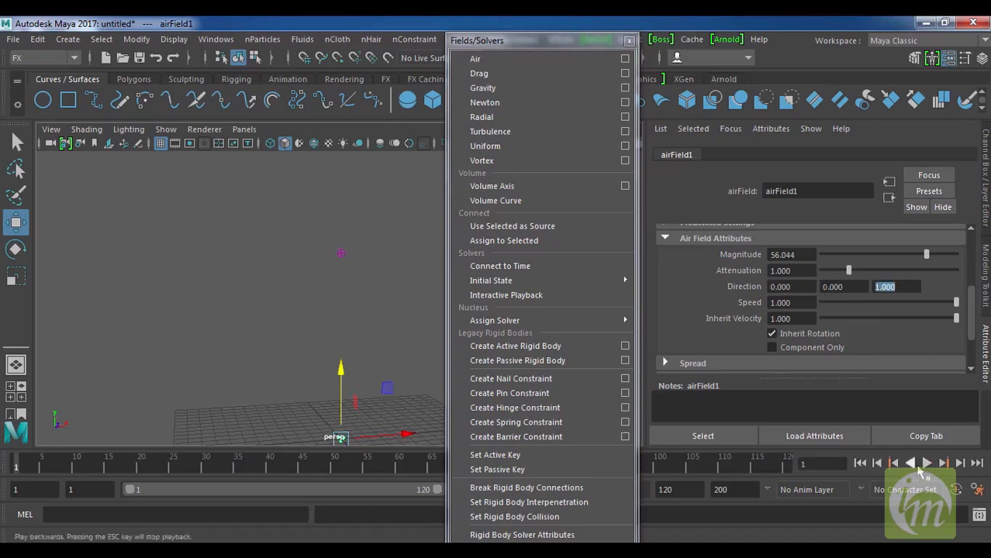
left_click(927, 463)
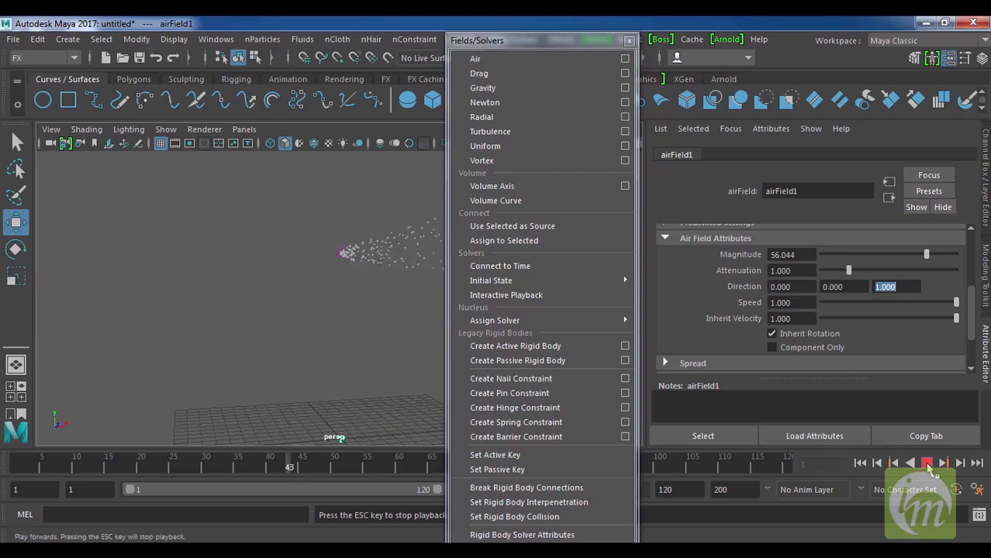
left_click(927, 462)
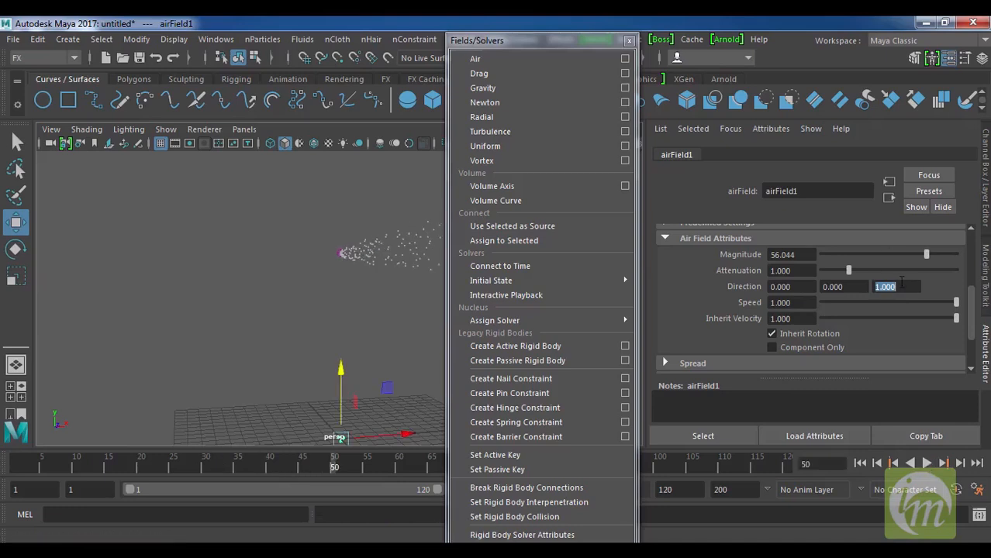
Set the Air field's speed to 3 and replay the simulation from the start
key("Tab")
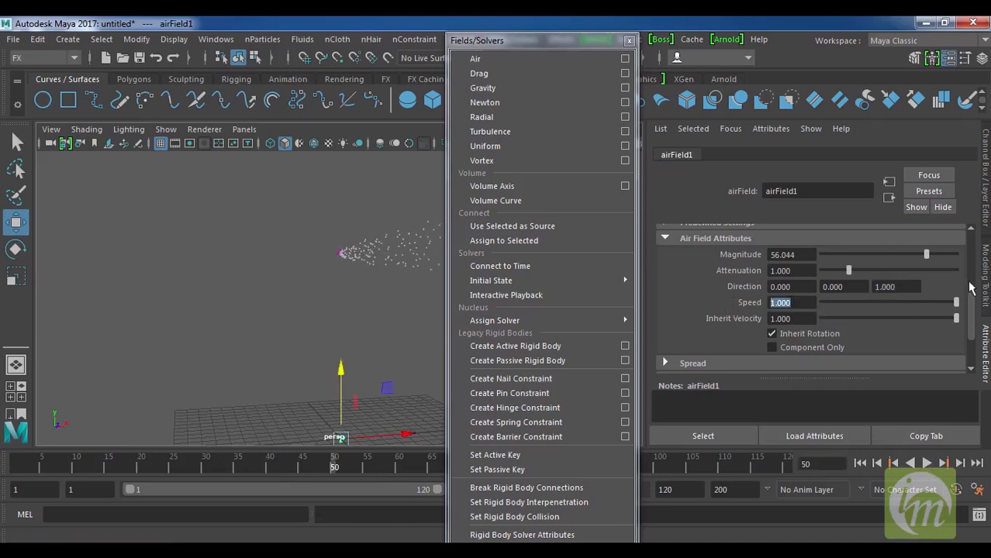
key("Return")
left_click(860, 463)
left_click(927, 462)
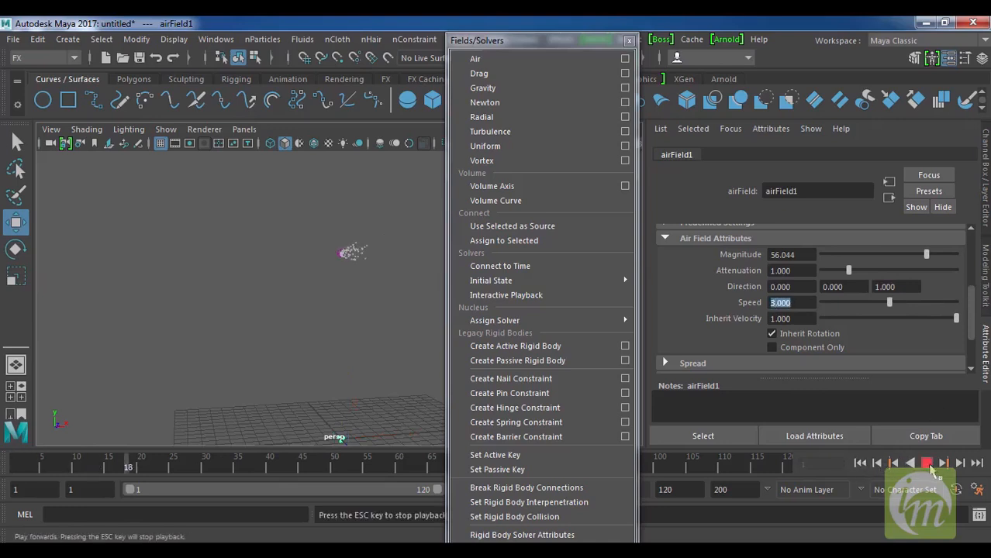
left_click(927, 462)
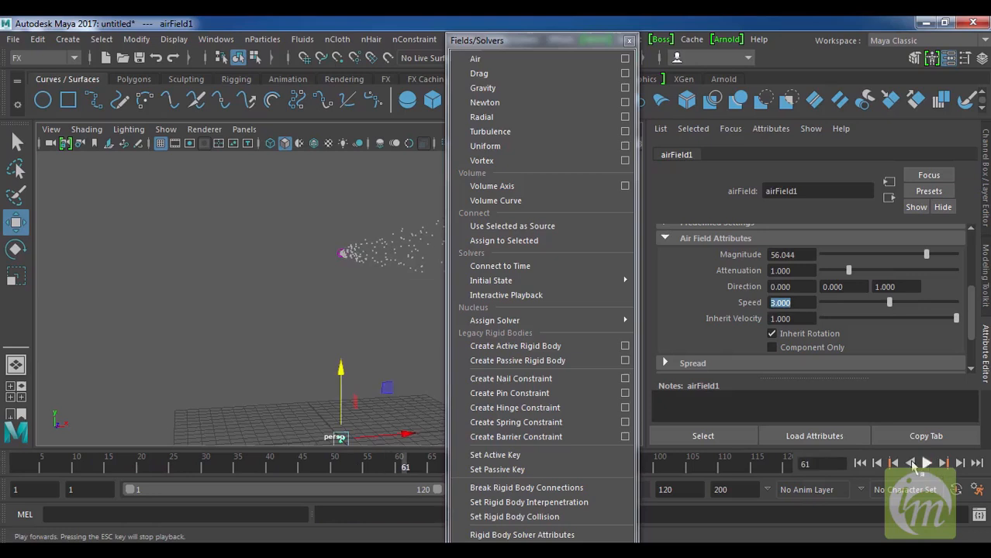
middle_click_drag(365, 312, 289, 311, "alt")
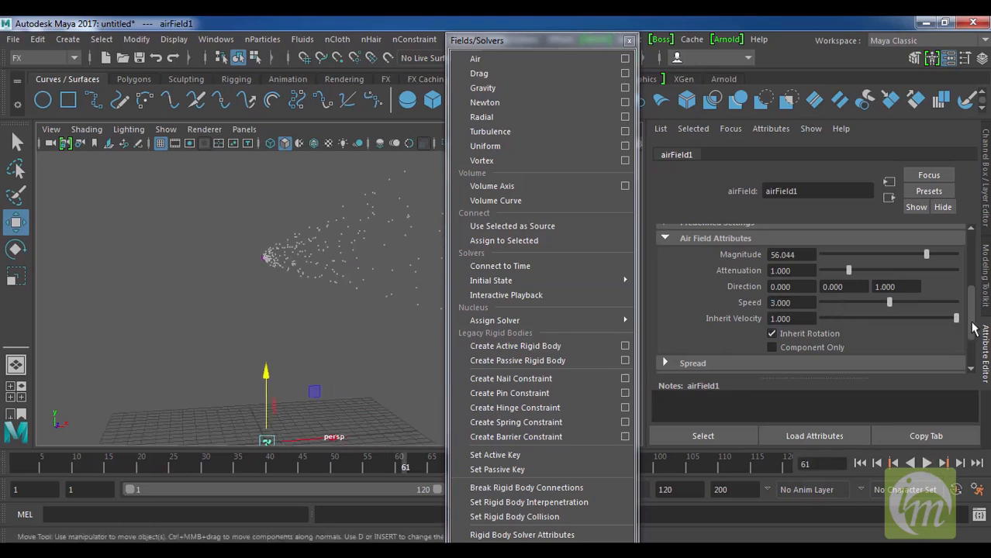
Enable Spread on the Air field with a value of 1 and replay the simulation from the start
scroll(973, 330, "down", 3)
left_click(717, 301)
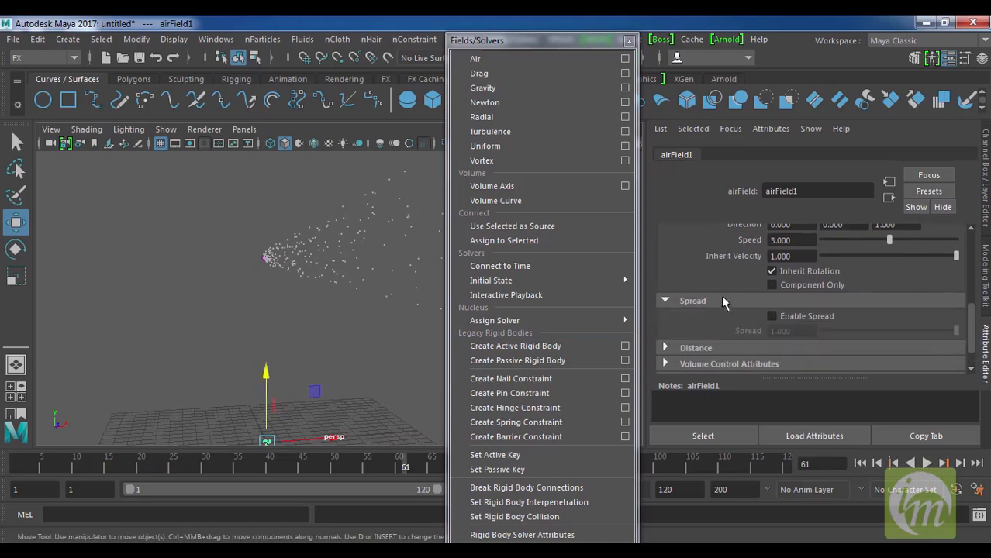
left_click(812, 315)
left_click(804, 332)
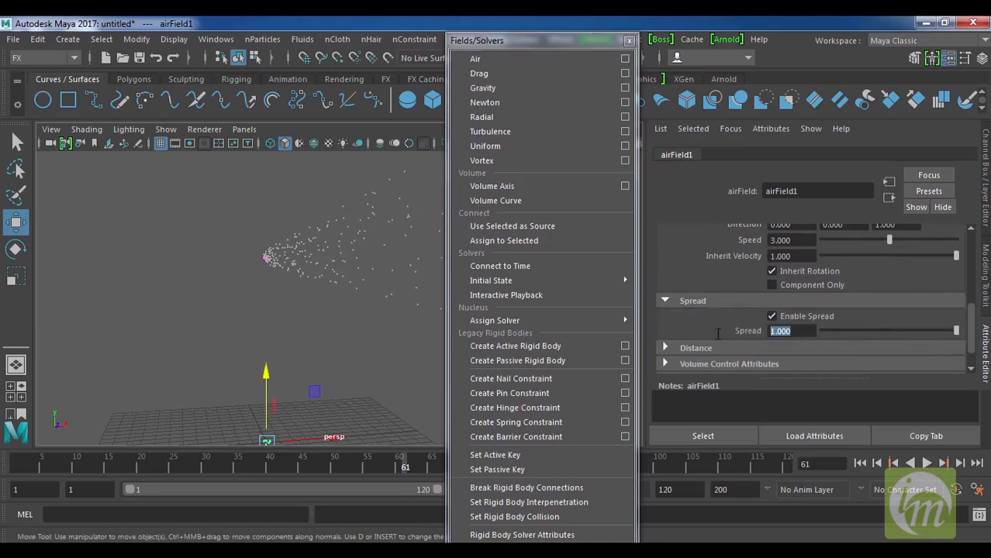
left_click(859, 462)
left_click(927, 468)
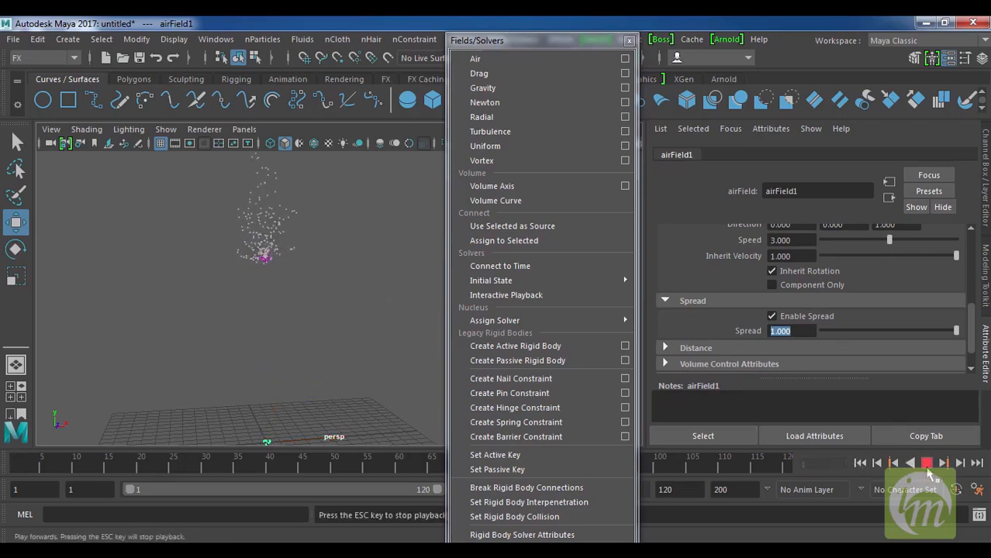
left_click(928, 465)
left_click_drag(345, 305, 341, 333, "alt")
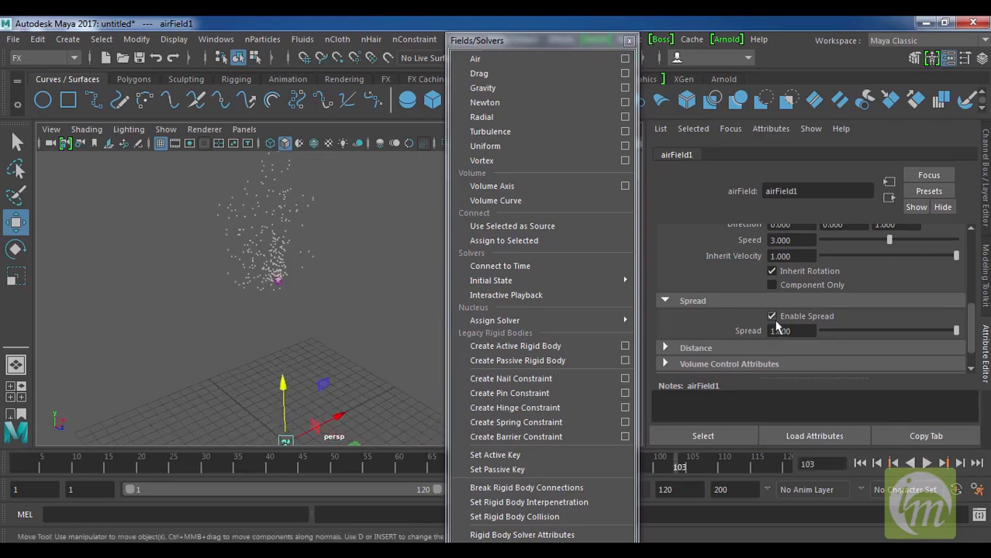
Disable Spread on the Air field and return to its main field attributes
left_click(772, 316)
scroll(873, 263, "down", 1)
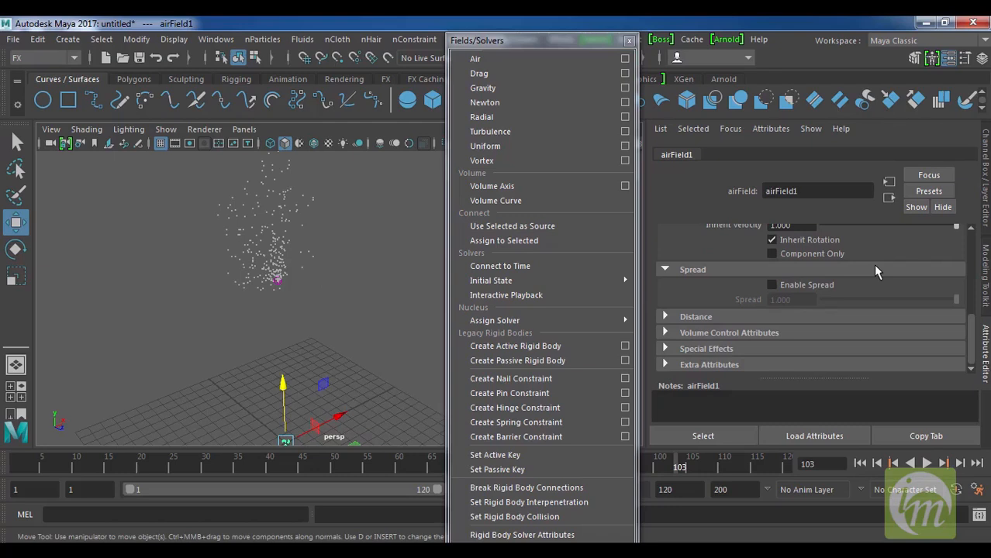
scroll(874, 266, "up", 10)
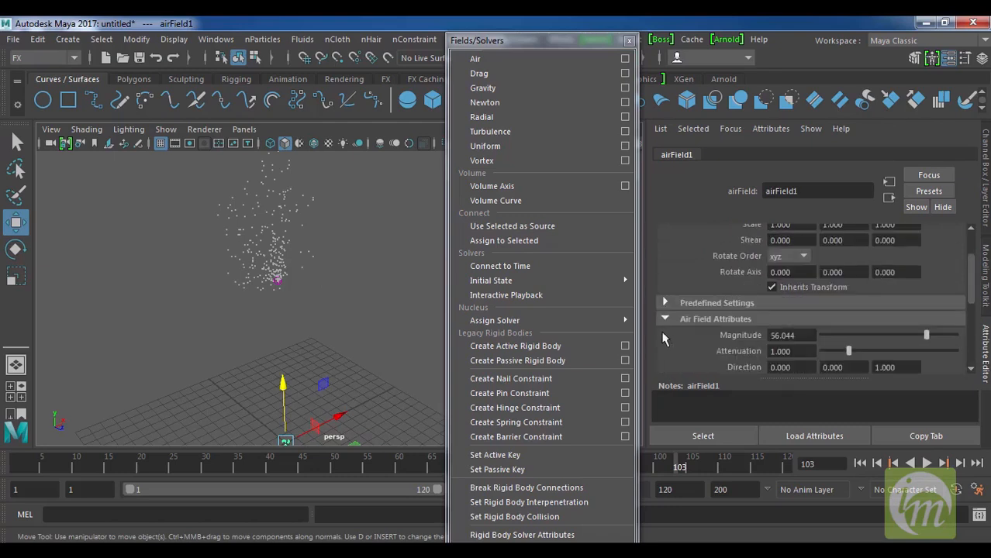
Set the volume shape in the Air field's Volume Control Attributes to Cube
scroll(750, 295, "down", 10)
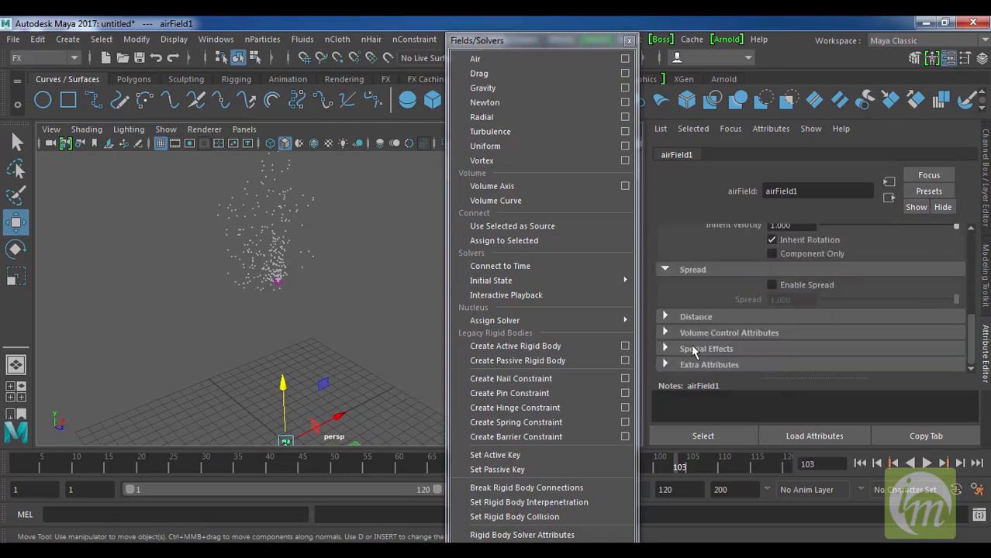
left_click(709, 333)
scroll(797, 314, "down", 3)
left_click(812, 263)
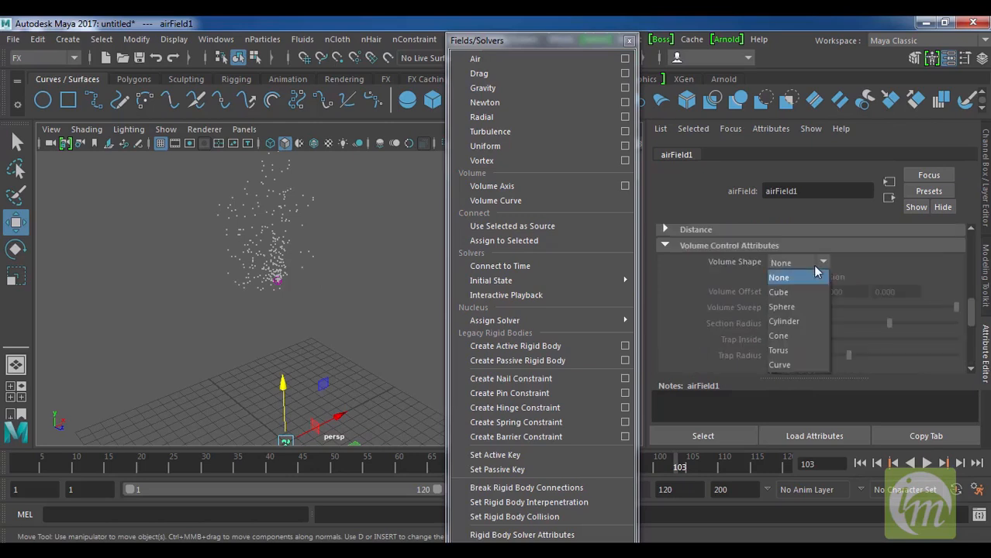
left_click(783, 294)
Raise the cube-shaped Air field along Y to the emitter and replay the simulation from the start
left_click_drag(287, 393, 290, 230)
left_click_drag(288, 218, 288, 230)
left_click_drag(349, 319, 399, 303, "alt")
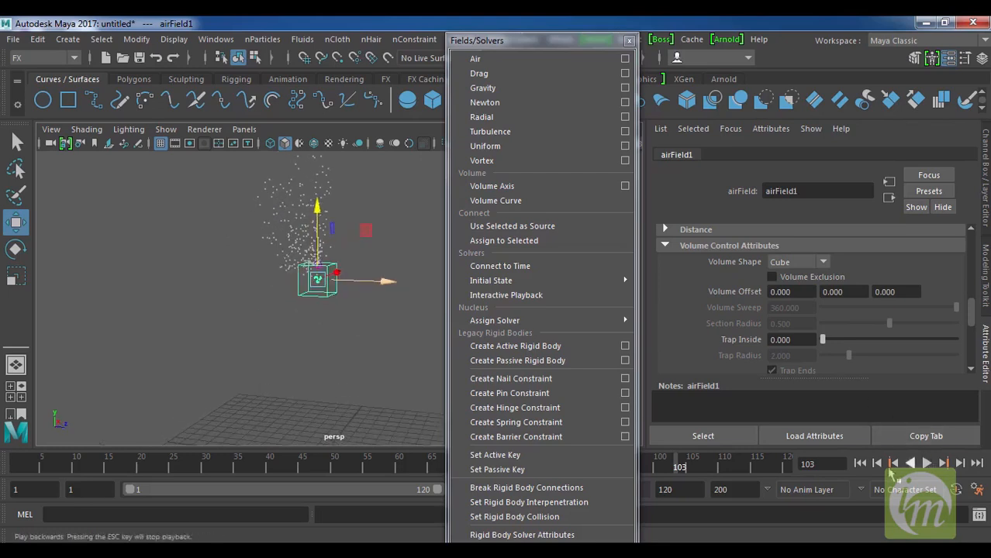
left_click(861, 463)
left_click(926, 463)
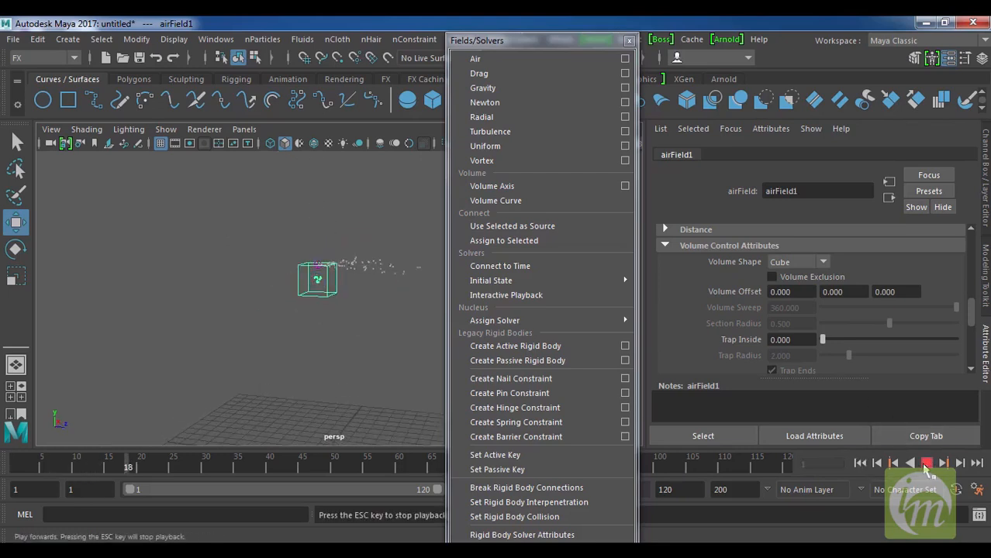
left_click(926, 463)
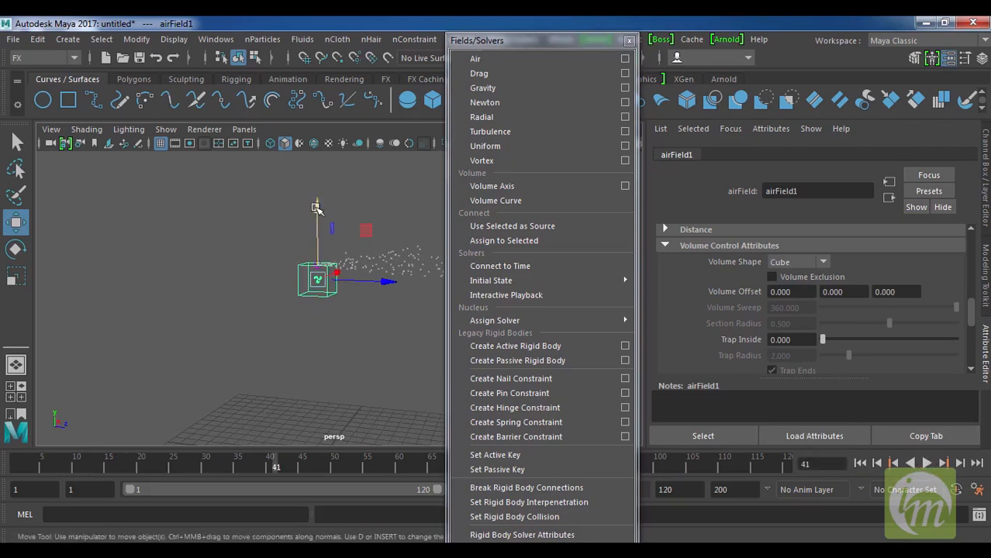
Lower the Air field's cube volume slightly below the emitter and replay the simulation from the start
left_click(859, 463)
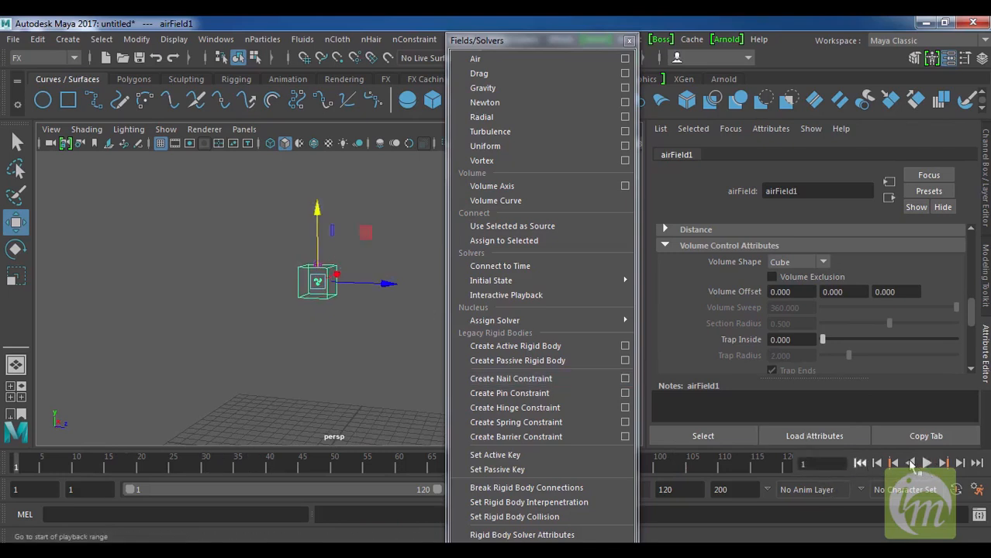
left_click(927, 463)
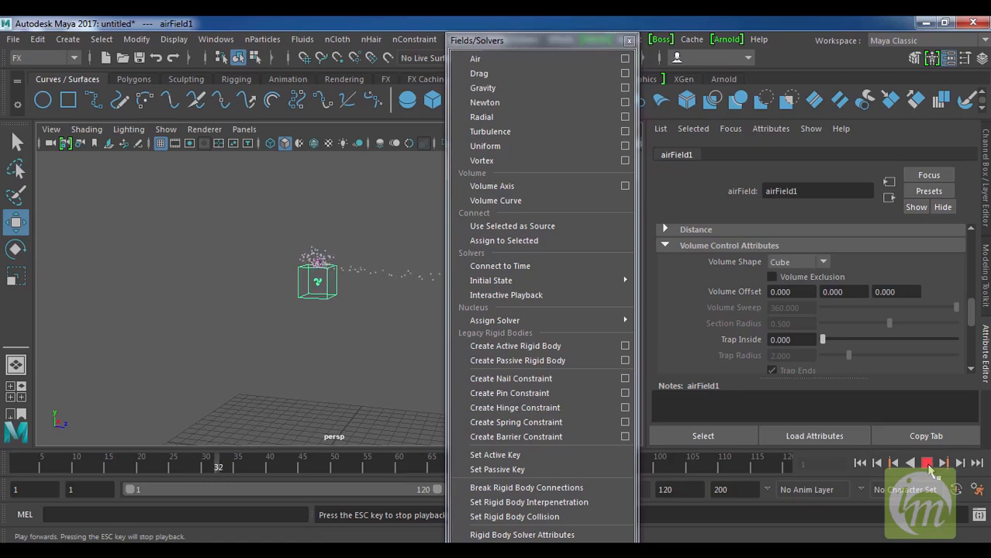
left_click(926, 463)
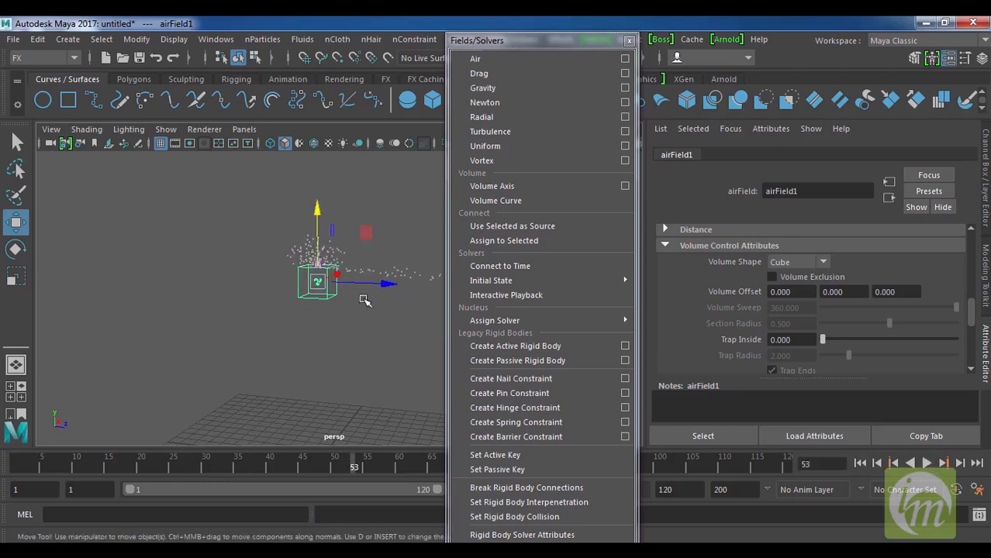
Raise the Air field so its cube volume surrounds the emitter, and replay the simulation
left_click_drag(316, 213, 321, 197)
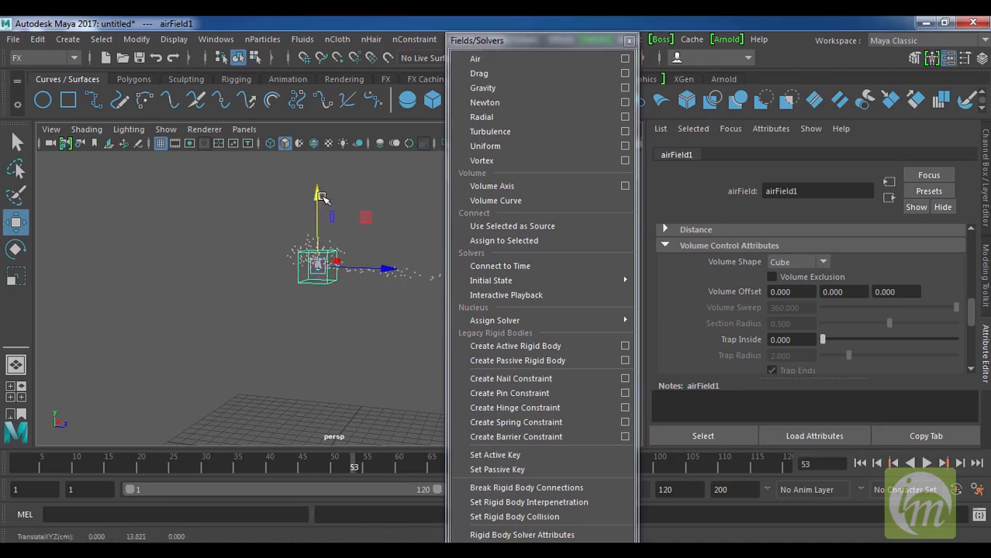
left_click(926, 463)
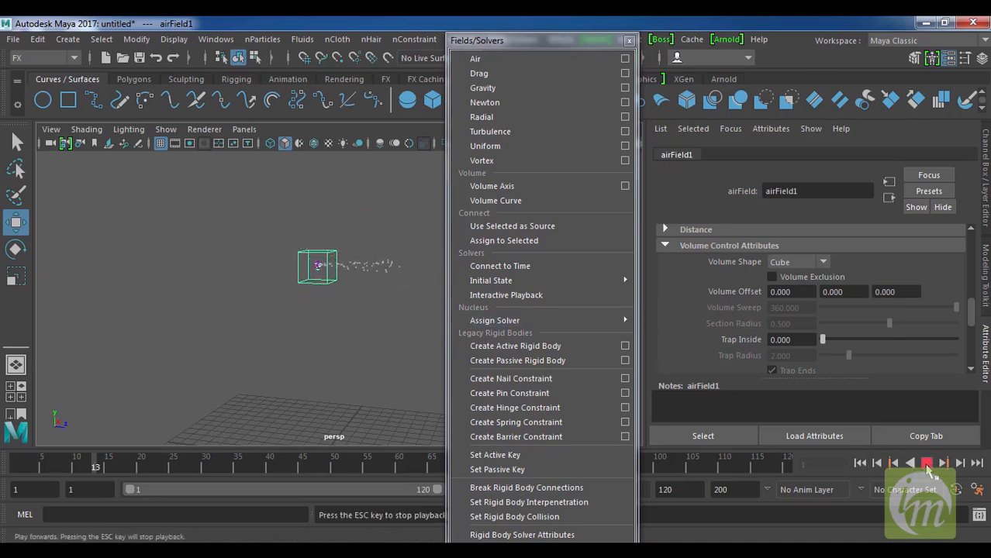
left_click(926, 465)
Enable Volume Exclusion on the Air field and replay the simulation from the start
left_click(803, 274)
left_click(859, 463)
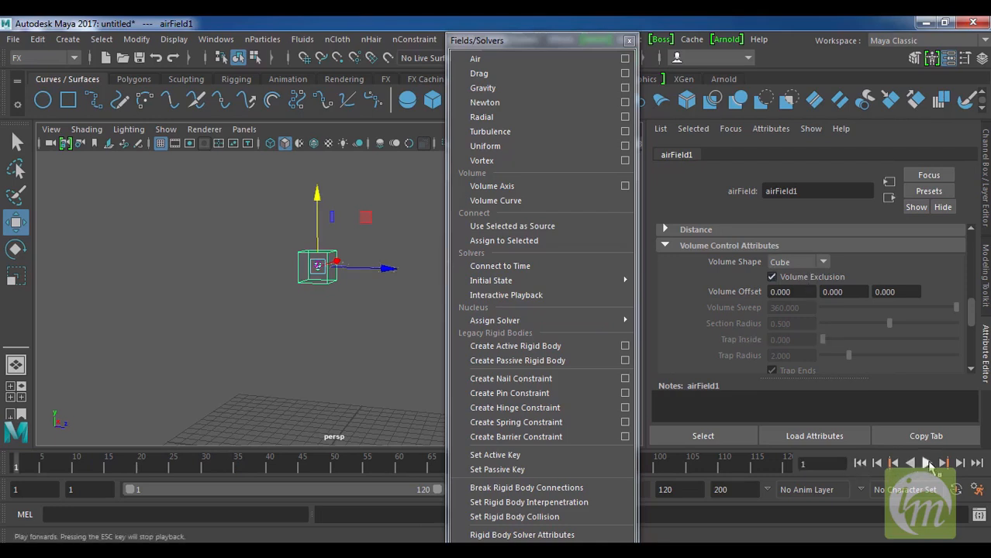
left_click(926, 463)
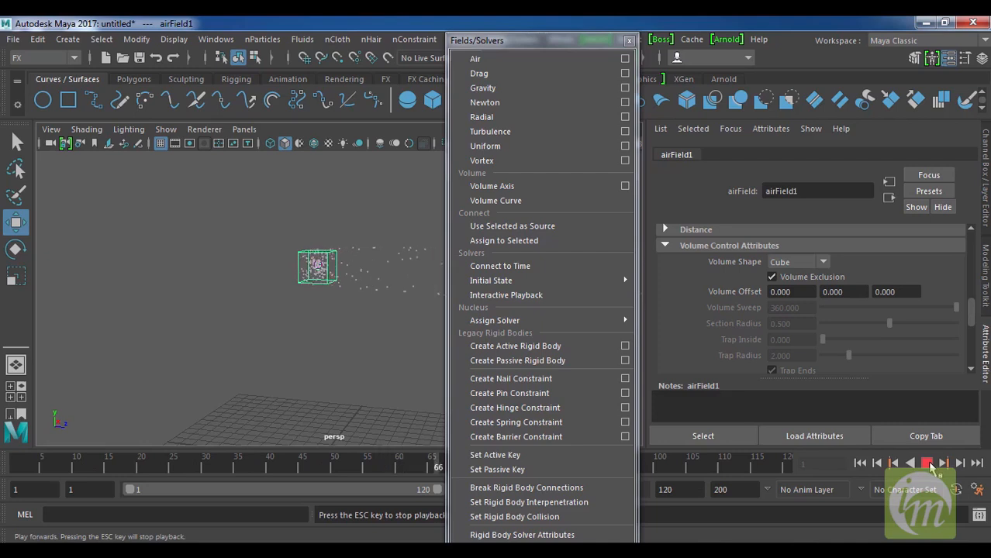
left_click(927, 462)
Delete the Air field and replay the particle simulation from the start
middle_click_drag(341, 306, 362, 328, "alt")
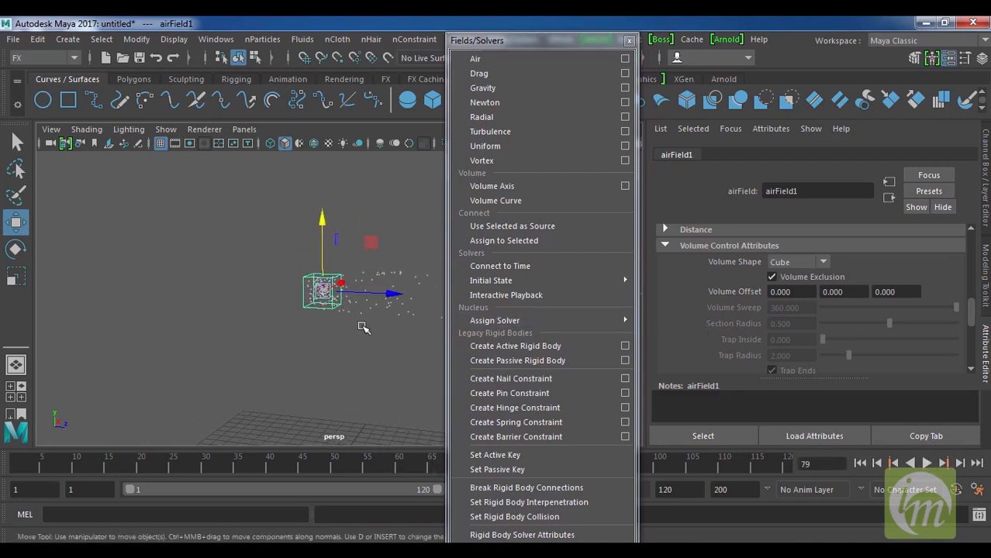
left_click(315, 330)
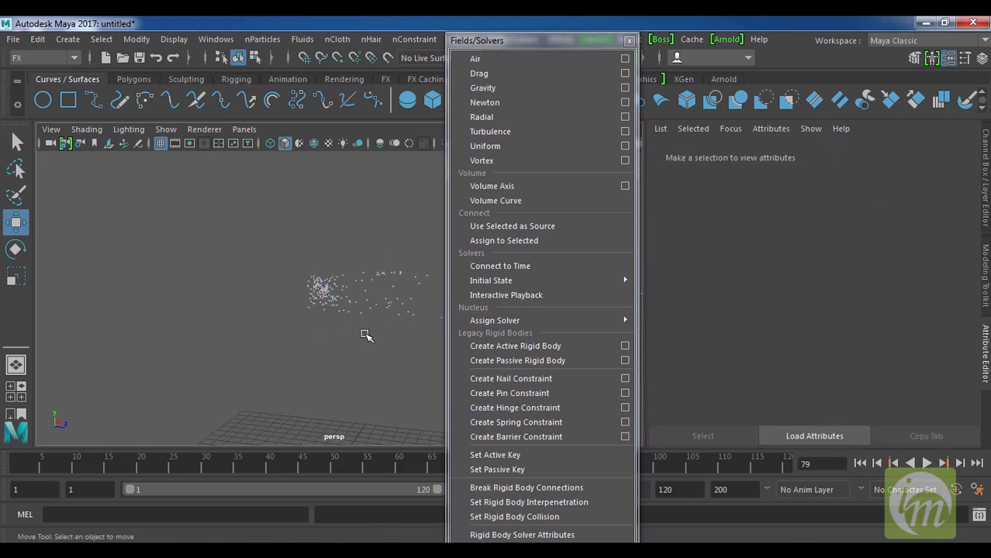
left_click(860, 463)
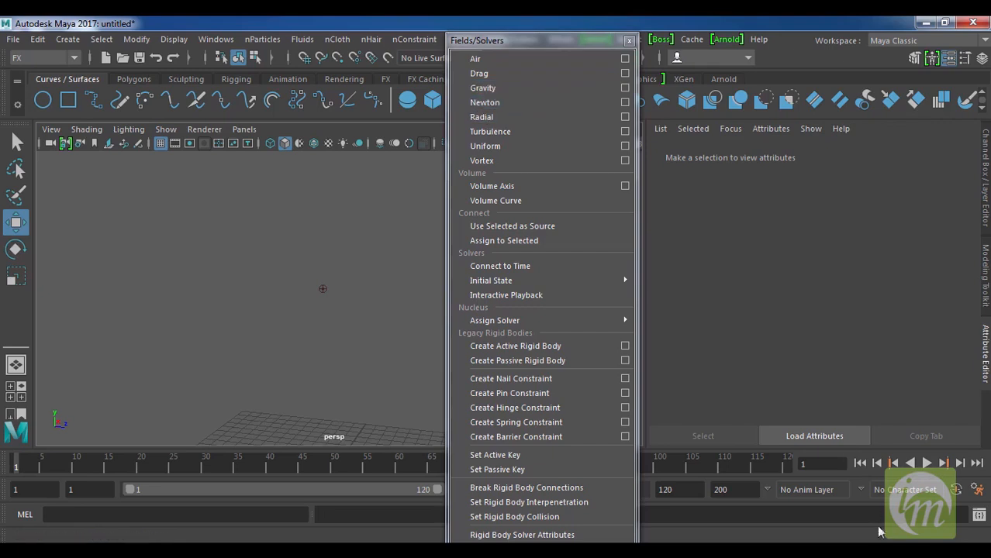
left_click(928, 464)
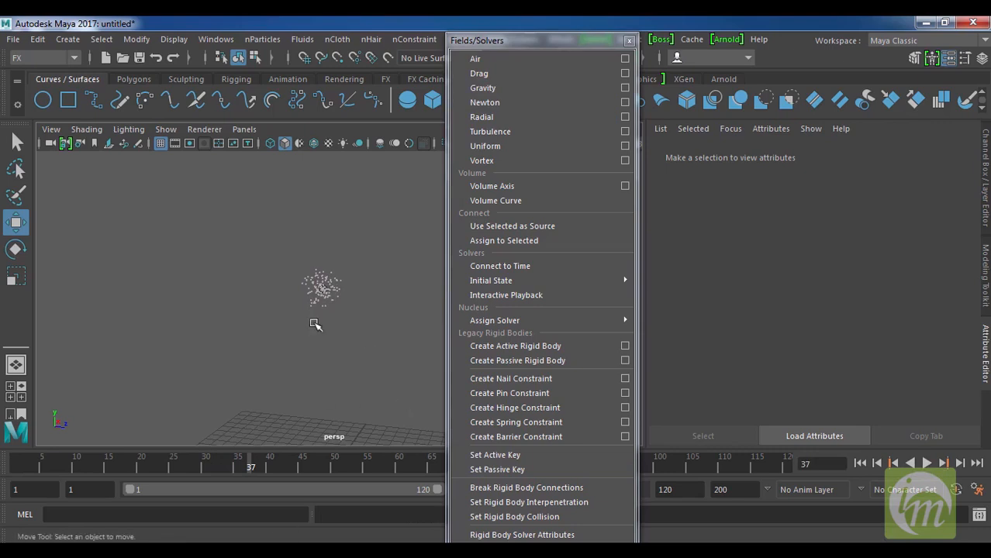
Add a Drag field to the emitted particles and replay the simulation from the start
left_click(333, 273)
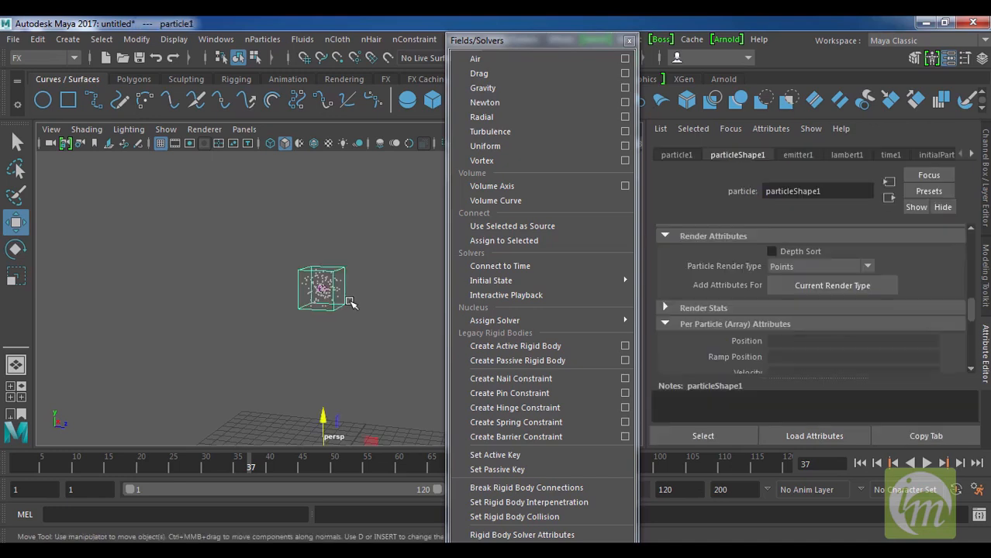
left_click(544, 74)
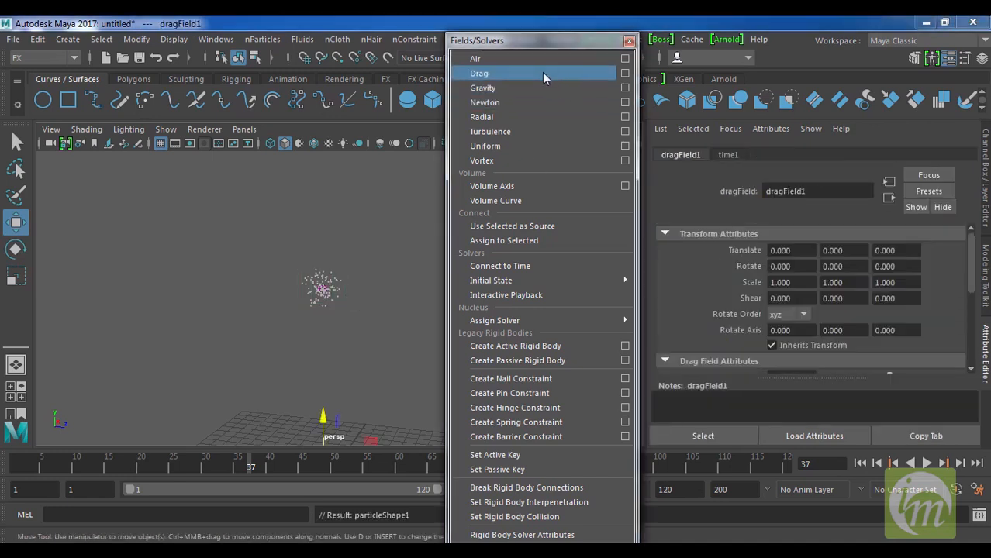
left_click(860, 462)
left_click(926, 462)
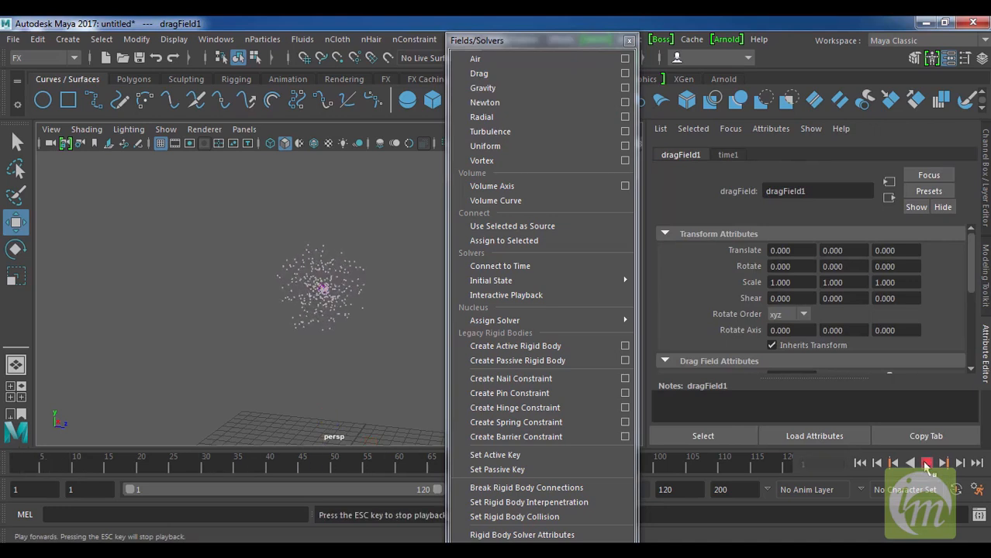
left_click(926, 463)
Raise the Drag field's magnitude to 8.791 and replay the simulation from the start
scroll(883, 291, "down", 1)
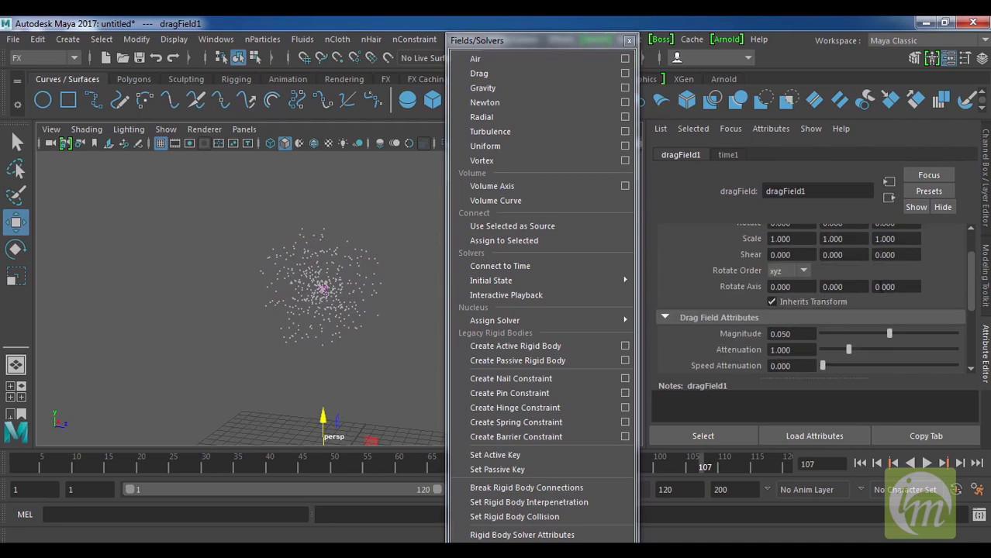
scroll(878, 301, "down", 1)
left_click_drag(892, 288, 896, 292)
left_click(860, 464)
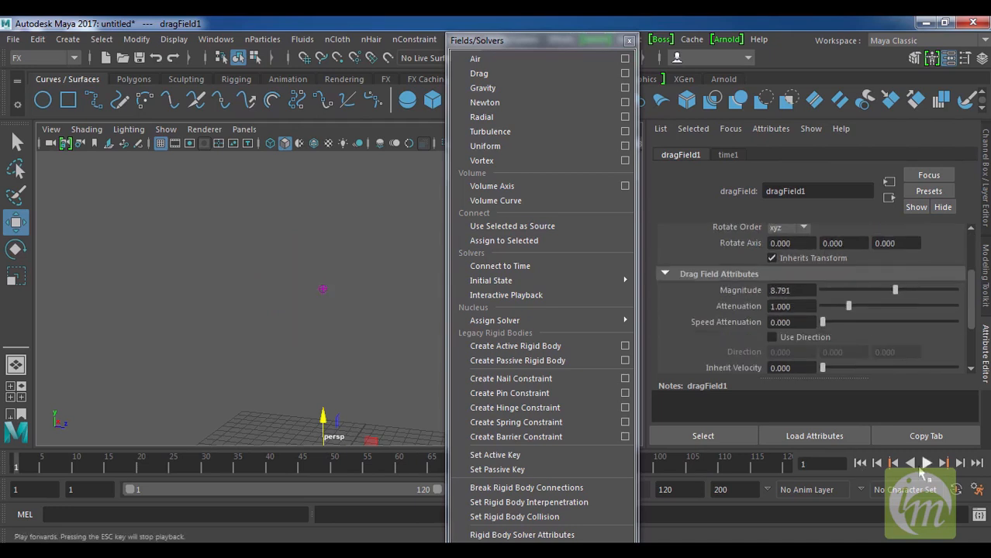
left_click(927, 463)
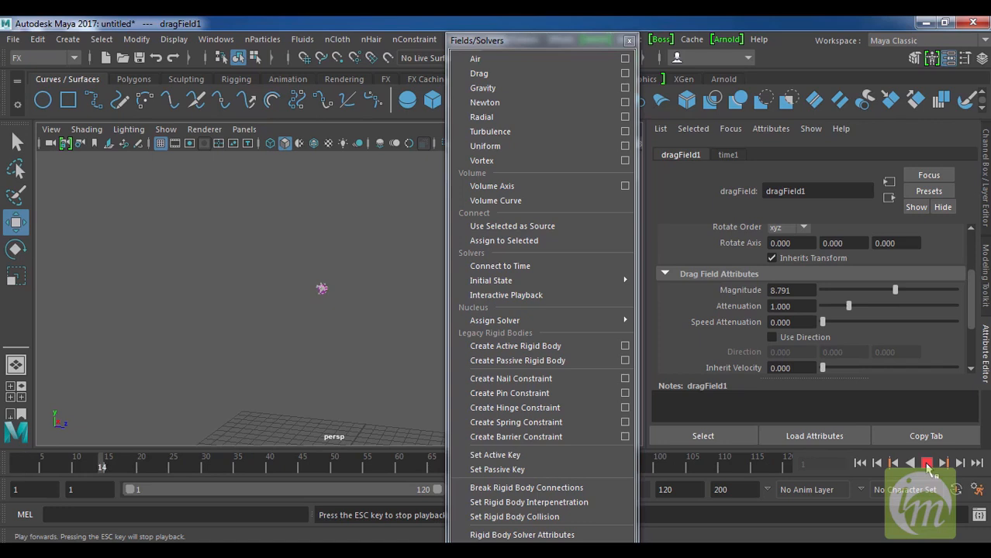
left_click(927, 464)
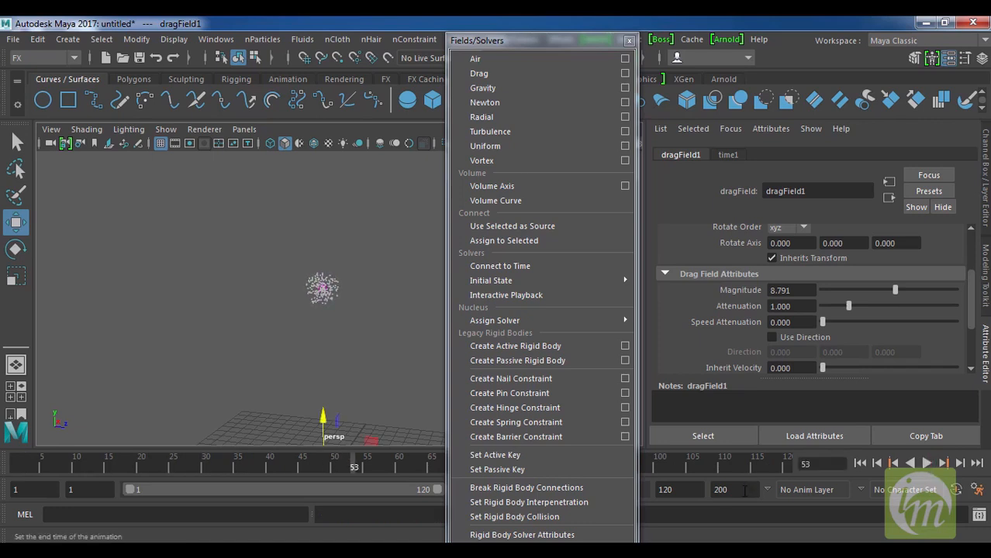
Set the playback range's end frame to 600 and continue playing the simulation
double_click(666, 489)
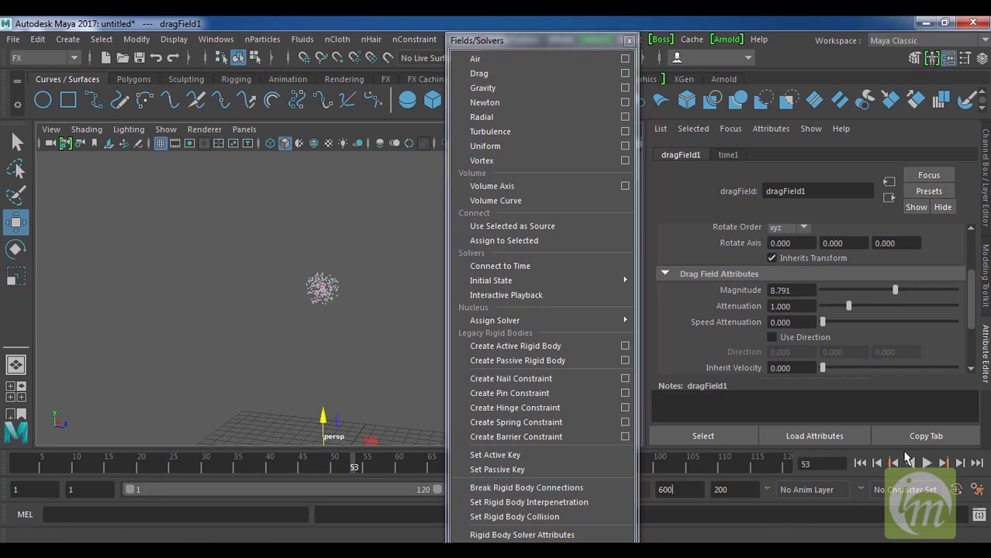
key("Return")
left_click(927, 463)
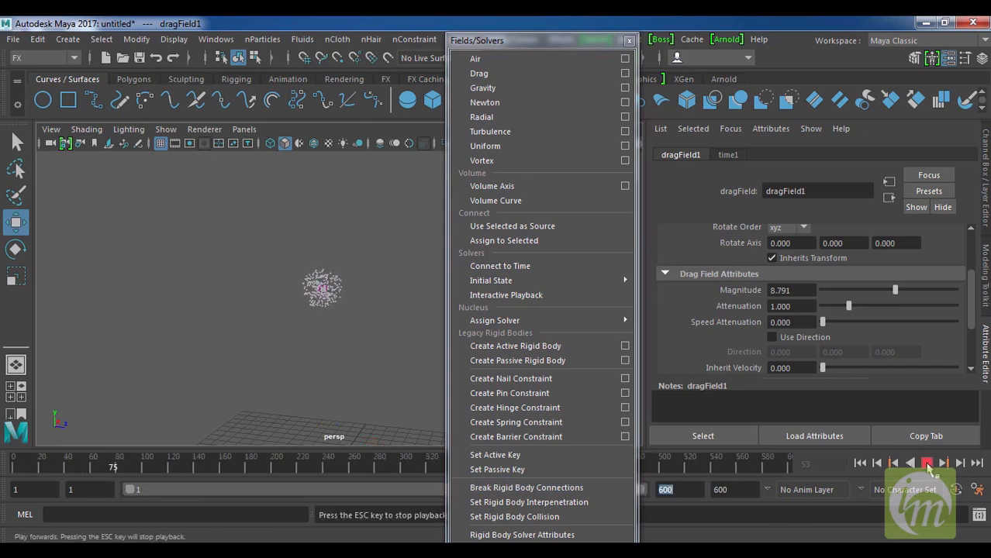
left_click(927, 463)
Set the Drag field's magnitude to -48.352 and replay the simulation from the start
left_click_drag(894, 290, 855, 304)
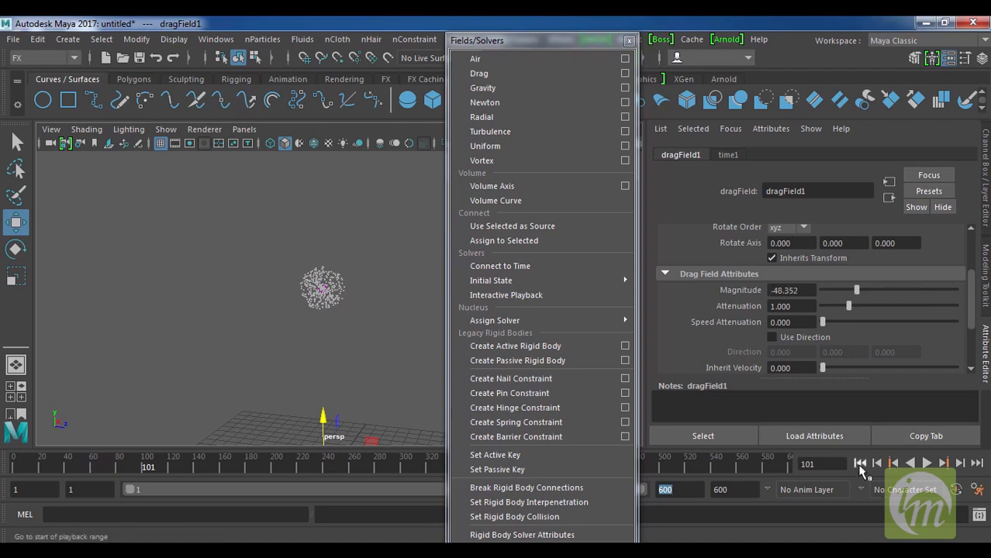
left_click(860, 463)
left_click(926, 464)
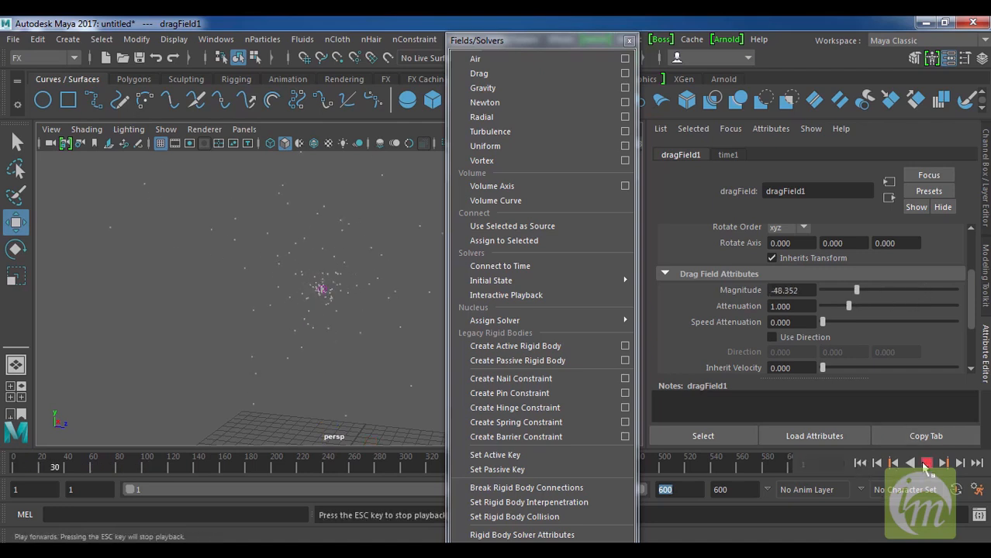
left_click(927, 463)
Raise the Drag field's magnitude to 60.440 and replay the simulation from the start
left_click(860, 463)
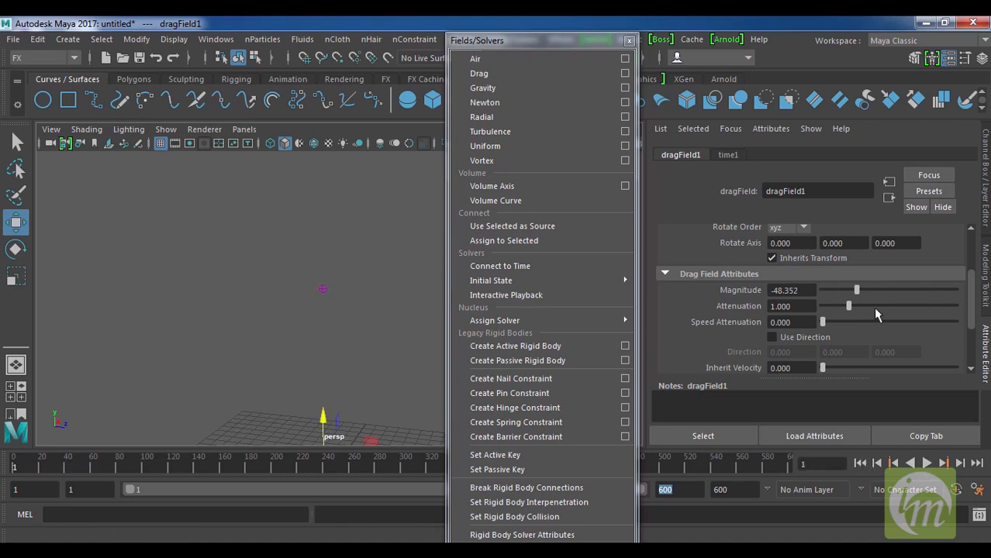
left_click_drag(920, 300, 930, 300)
left_click(926, 464)
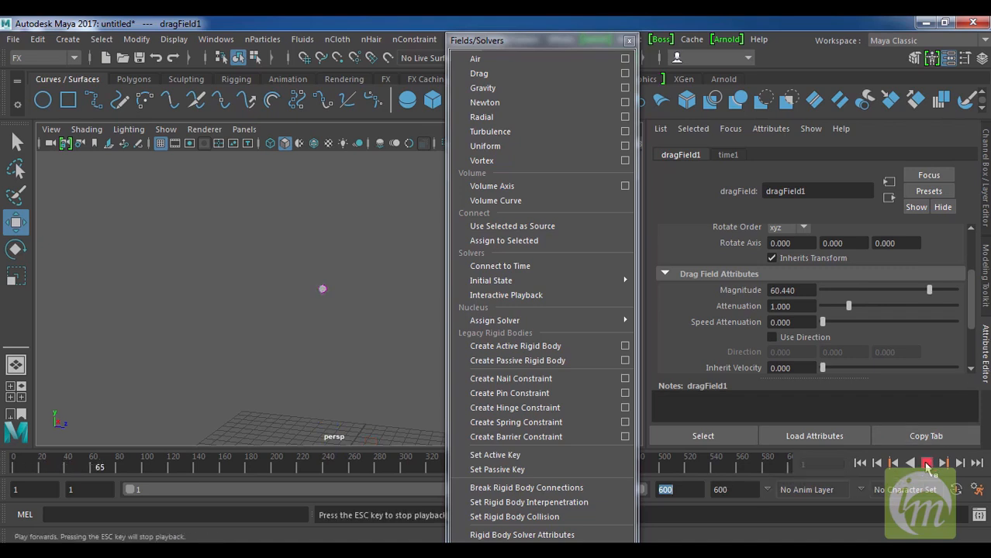
left_click(926, 463)
Reduce the Drag field's attenuation to 0.330 and replay the simulation from the start
left_click_drag(848, 306, 831, 309)
left_click(861, 464)
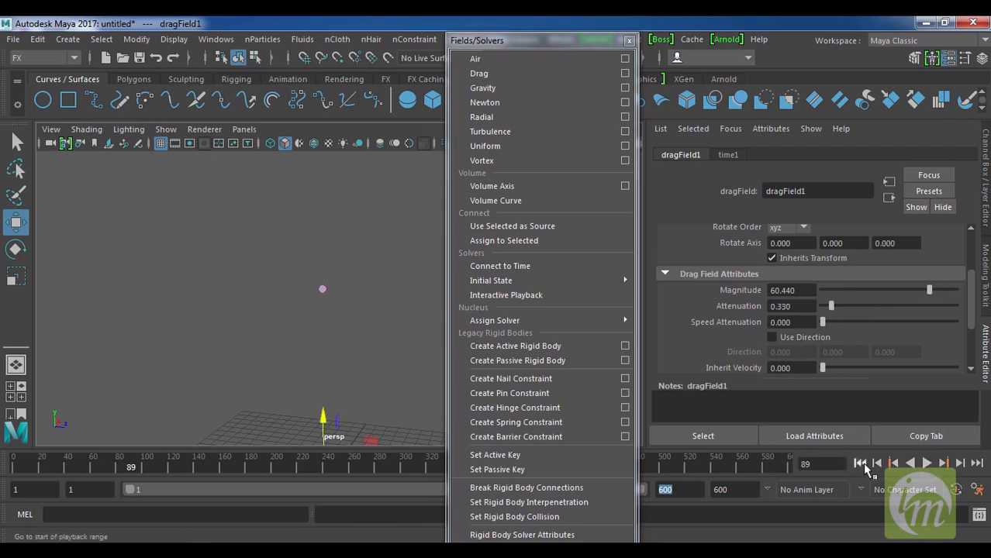
left_click(927, 464)
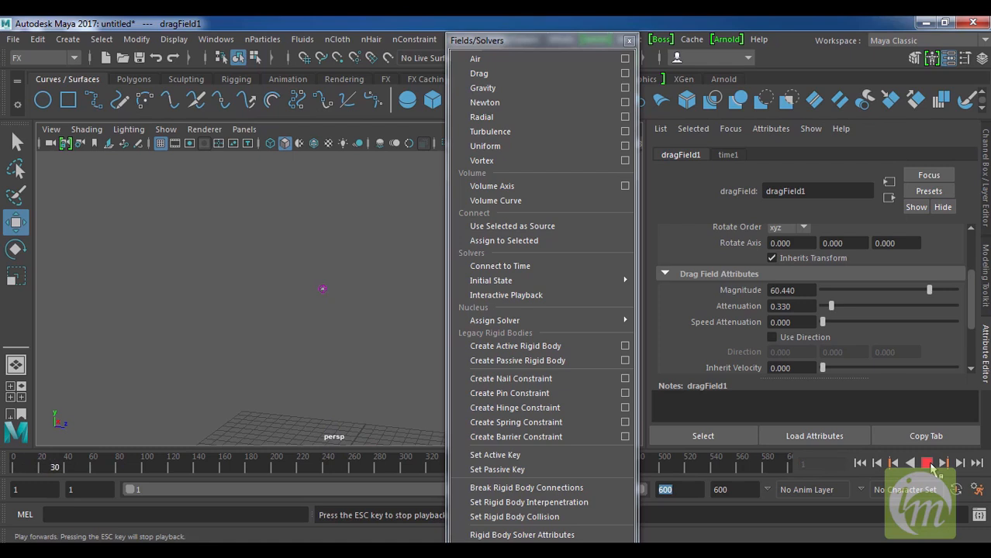
left_click(928, 463)
Increase the Drag field's attenuation to 4.835 and replay the simulation from the start
left_click_drag(831, 306, 876, 307)
left_click(860, 463)
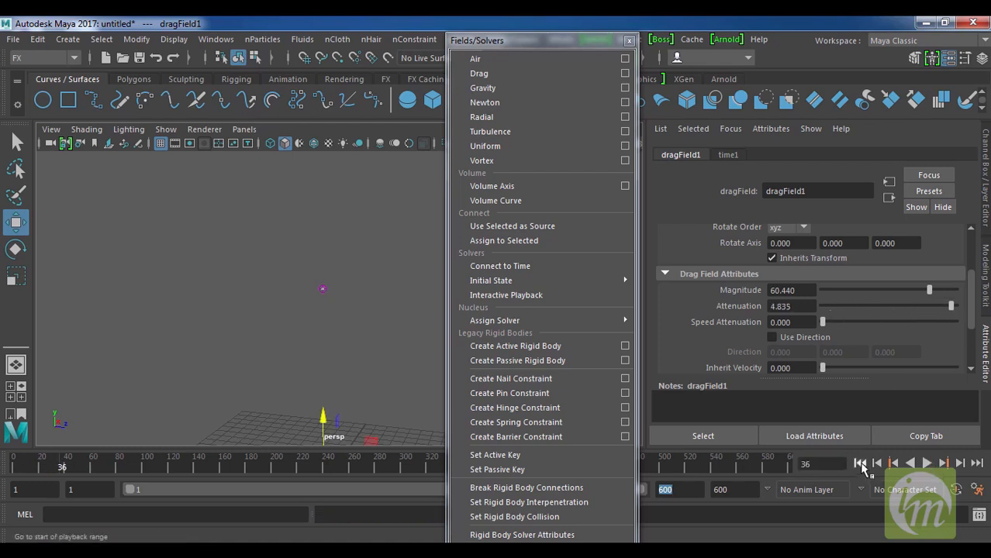
left_click(927, 463)
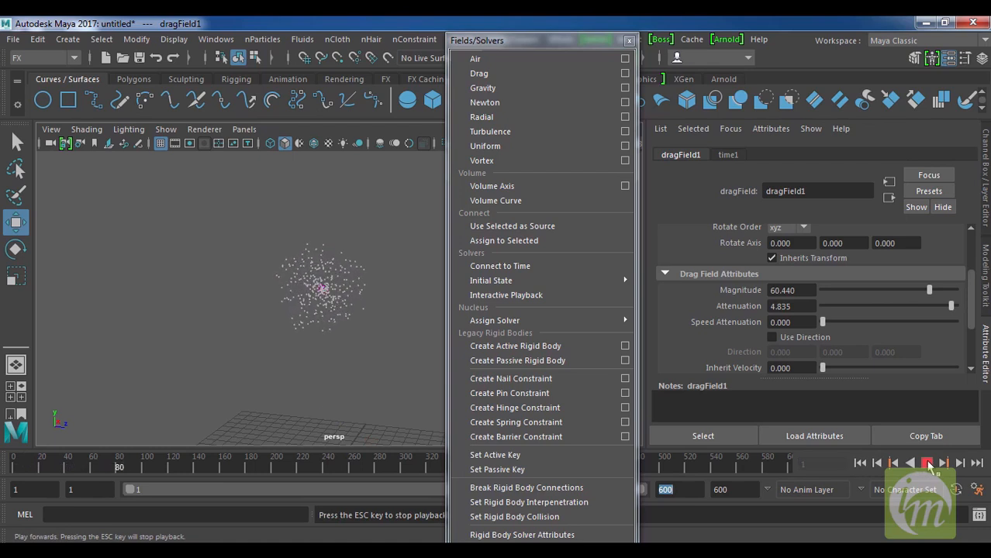
left_click(927, 463)
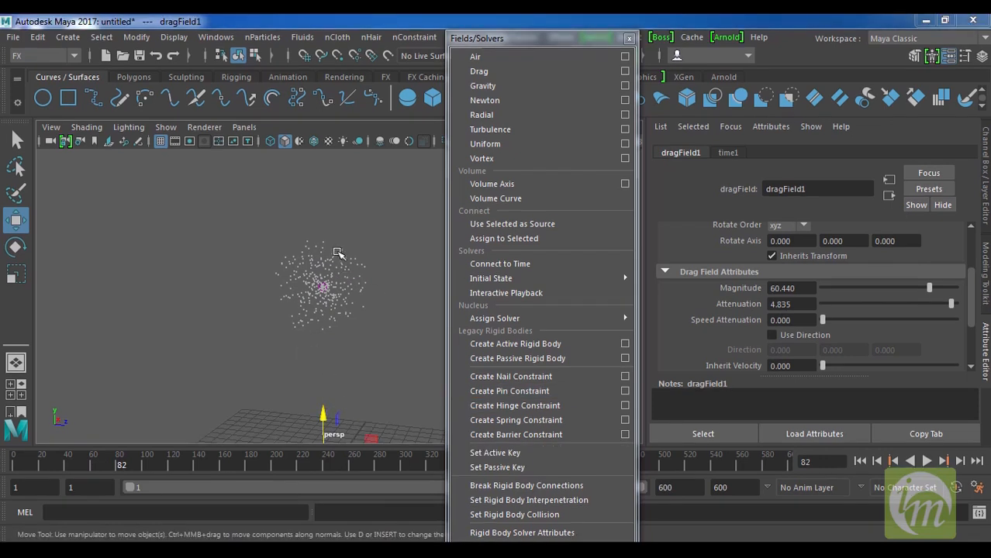
Apply a Gravity field to the emitted particles and play the simulation from the start
left_click_drag(337, 254, 372, 313)
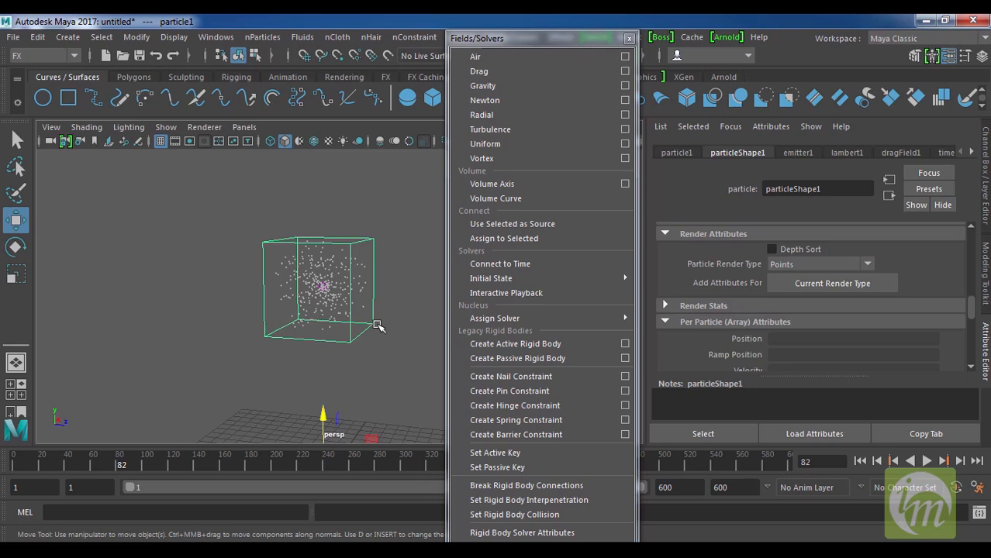
scroll(377, 326, "up", 5)
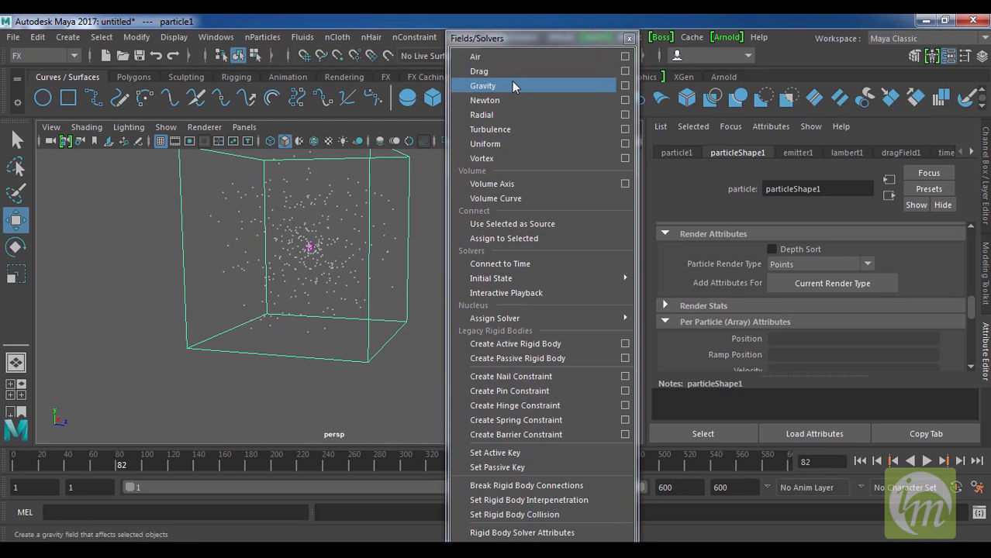
left_click(512, 83)
scroll(358, 269, "down", 3)
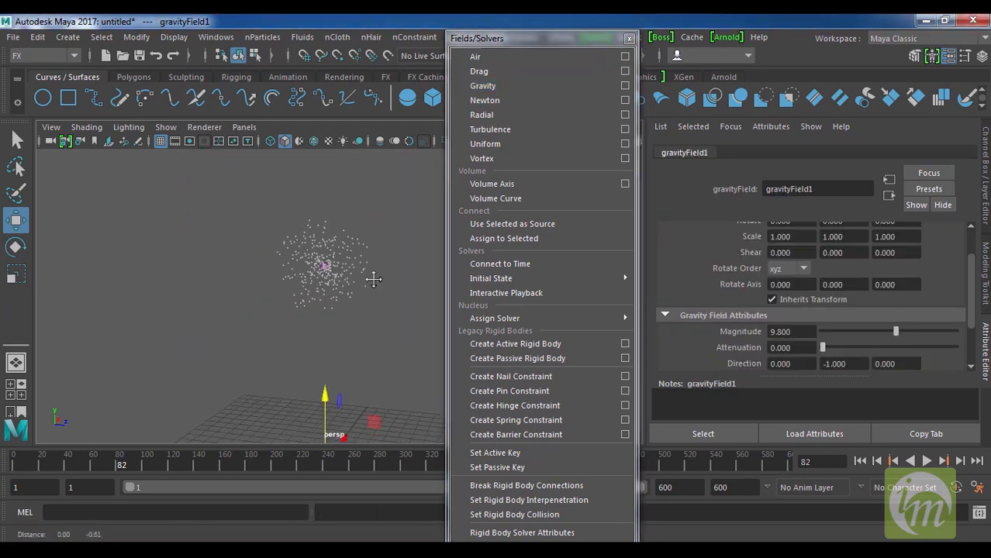
left_click(860, 461)
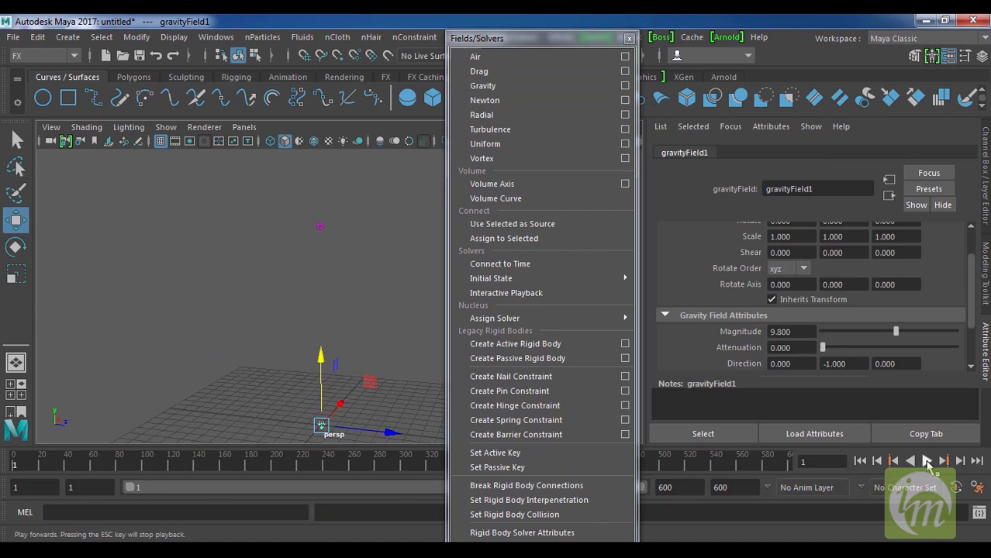
left_click(926, 462)
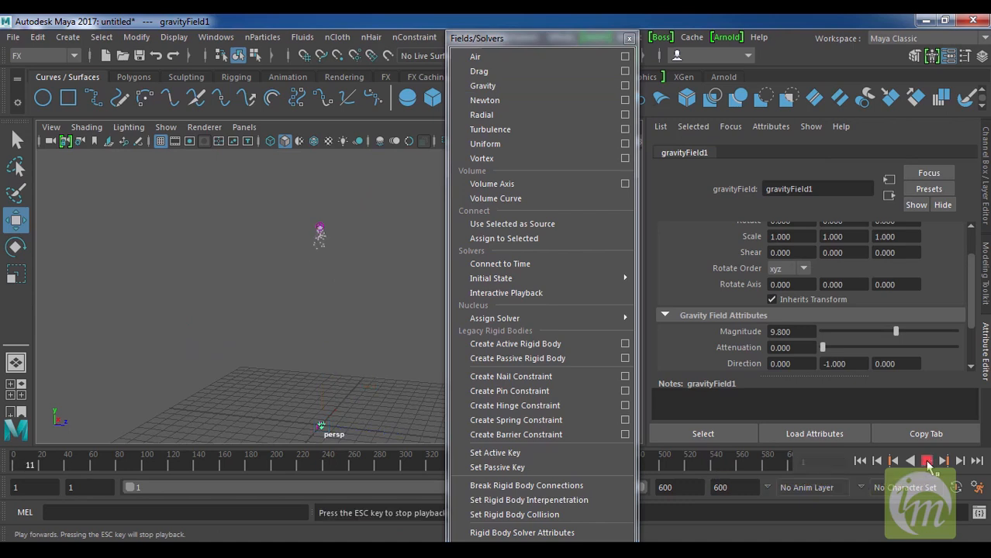
key("Escape")
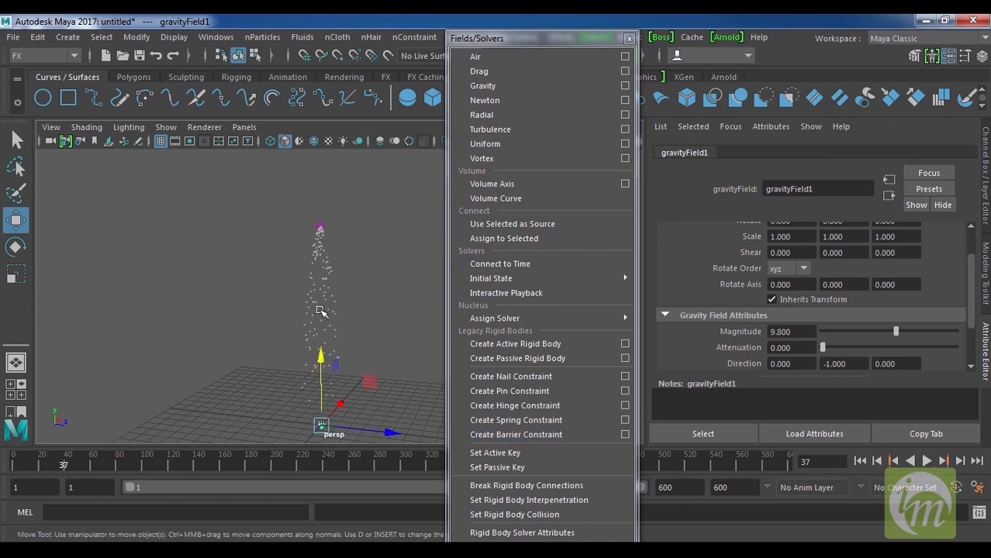
Select the particle object and continue playing the simulation to examine the fall under gravity
left_click_drag(306, 285, 341, 229)
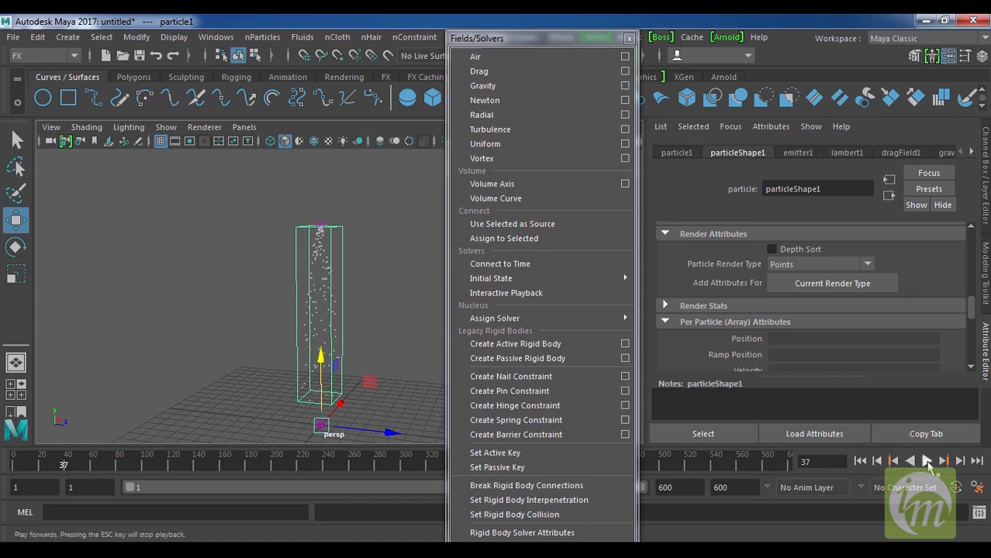
left_click(927, 462)
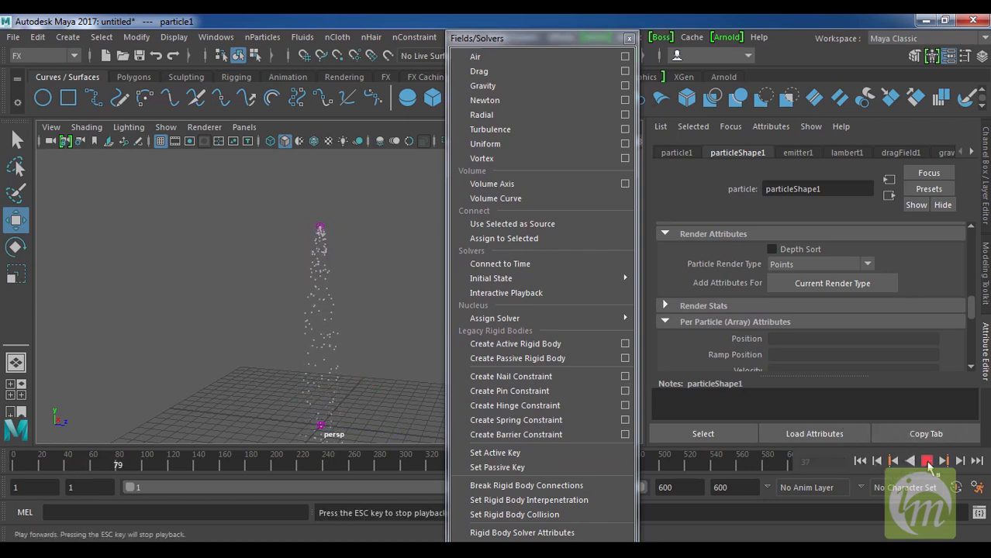
left_click(927, 462)
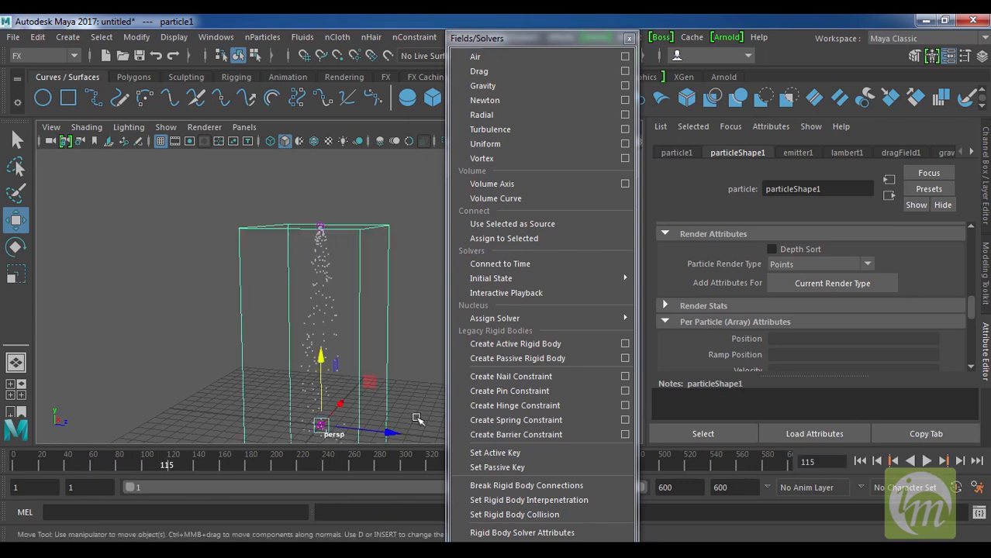
Set the Gravity field's magnitude to -71.429 and replay the simulation from the start
left_click(908, 152)
left_click(944, 153)
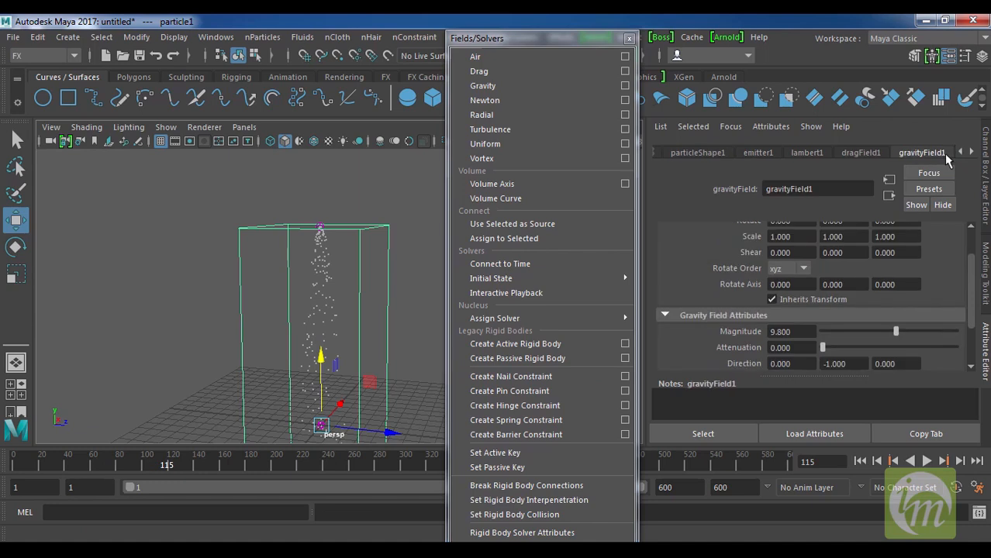
scroll(912, 332, "down", 2)
left_click_drag(896, 289, 841, 289)
left_click(926, 460)
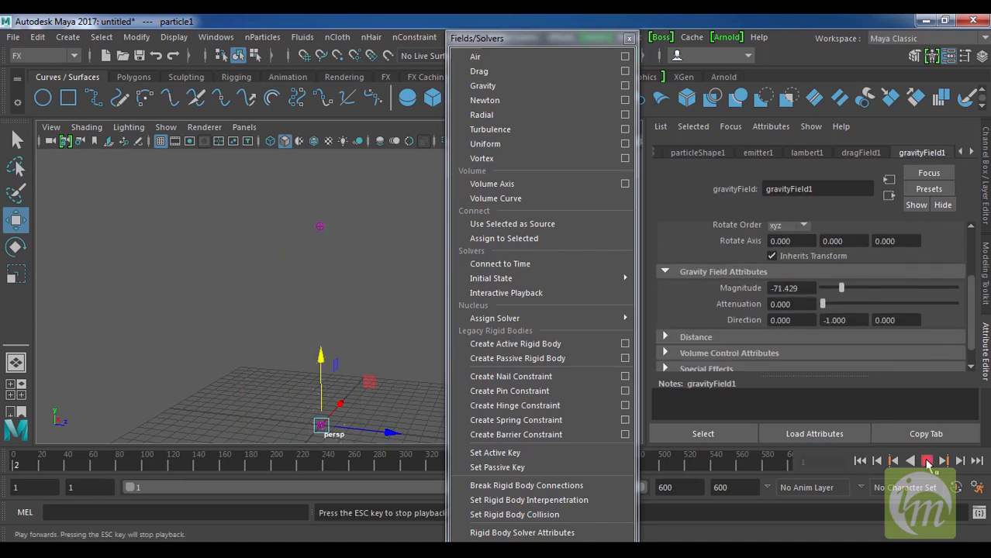
left_click(927, 463)
Set the Gravity field's magnitude to 3 and replay the simulation
left_click(806, 290)
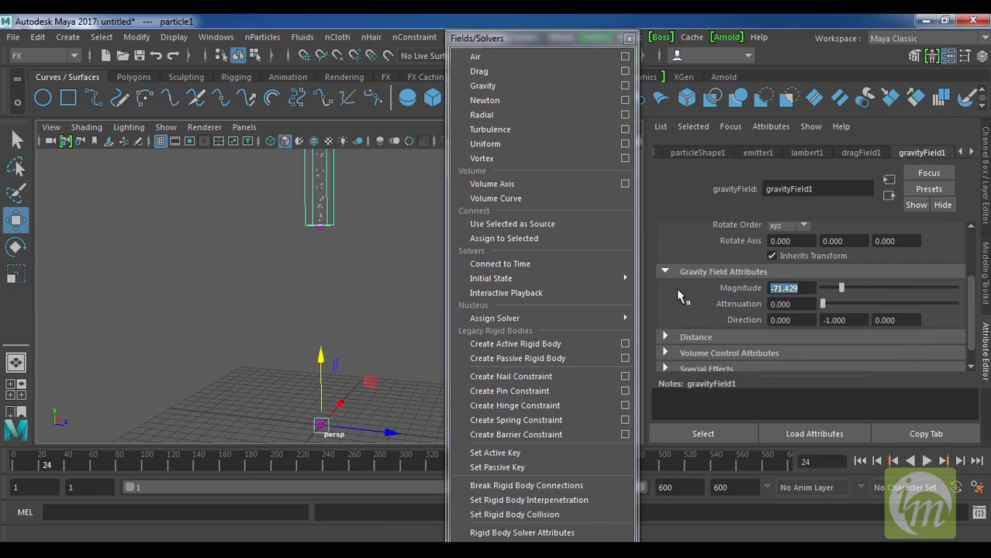
type("3")
key("Return")
left_click(927, 461)
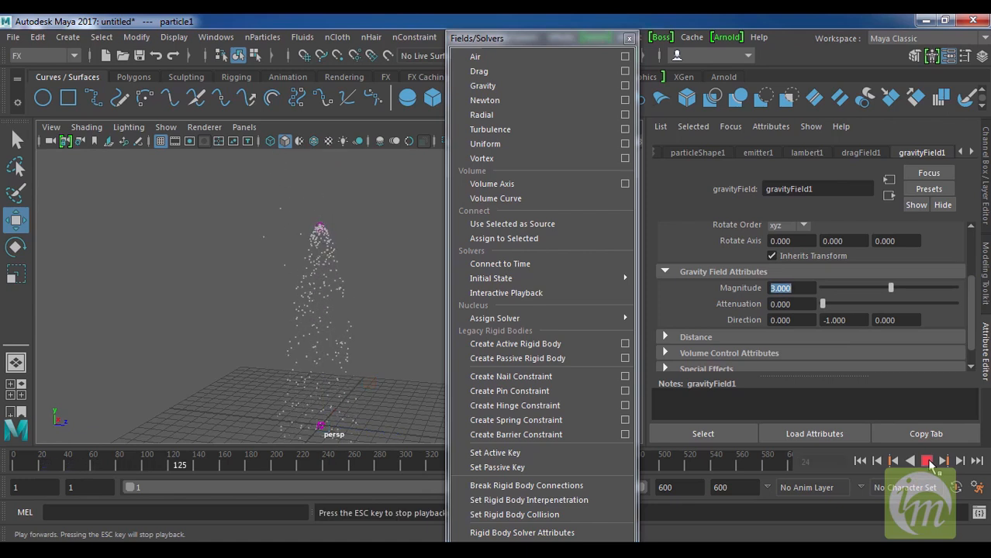
left_click(928, 461)
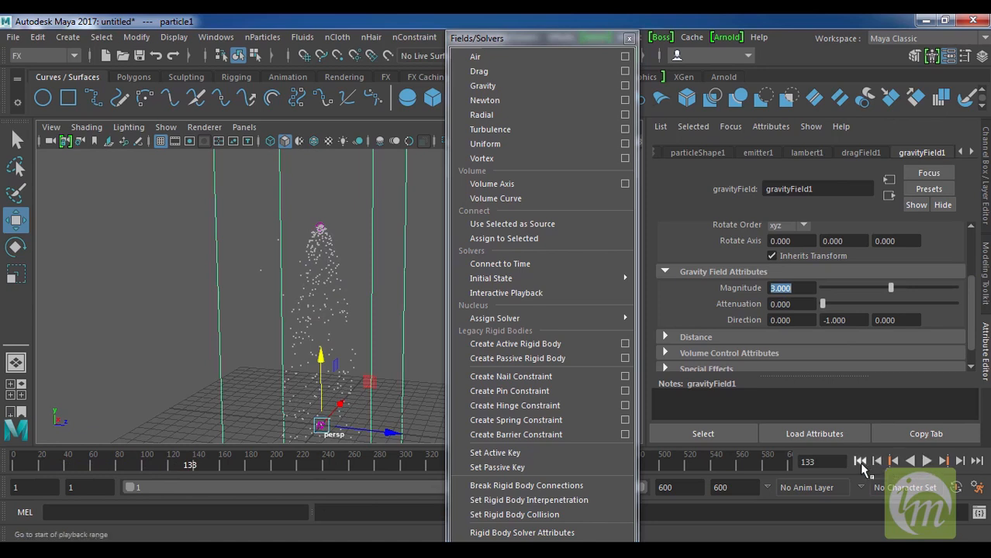
Delete the Drag and Gravity fields at the grid's centre and replay the particles from the start without fields
left_click(860, 462)
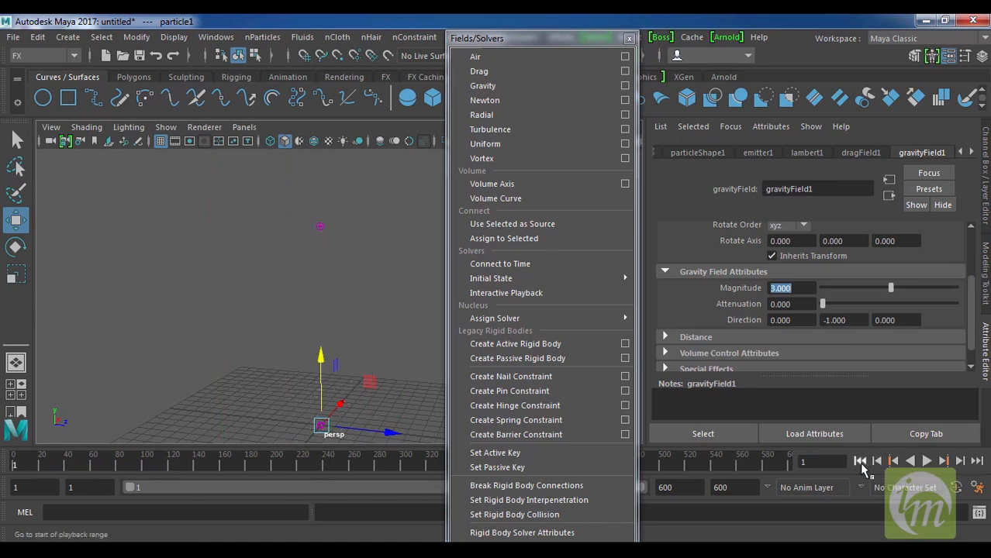
middle_click_drag(364, 378, 372, 433, "alt")
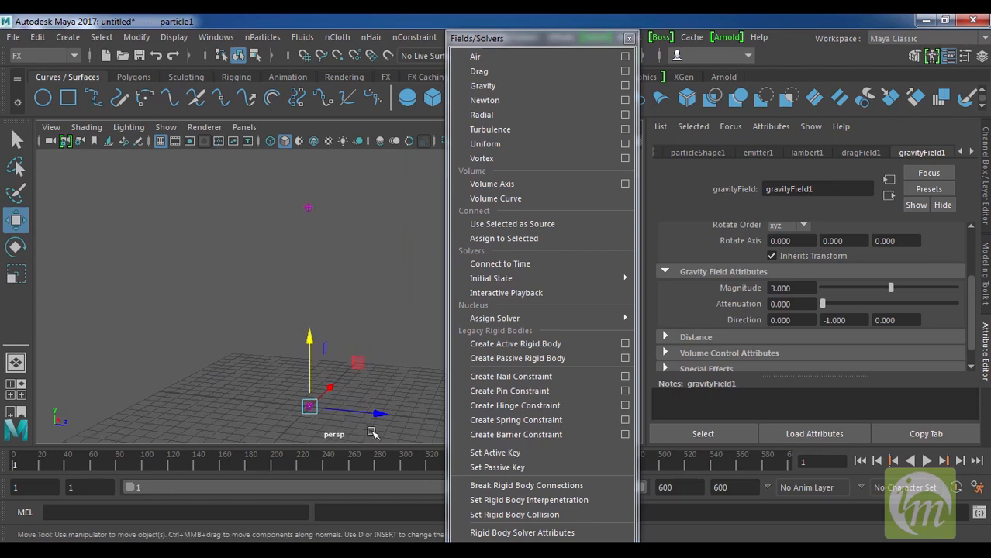
left_click_drag(372, 432, 290, 378)
left_click(334, 377)
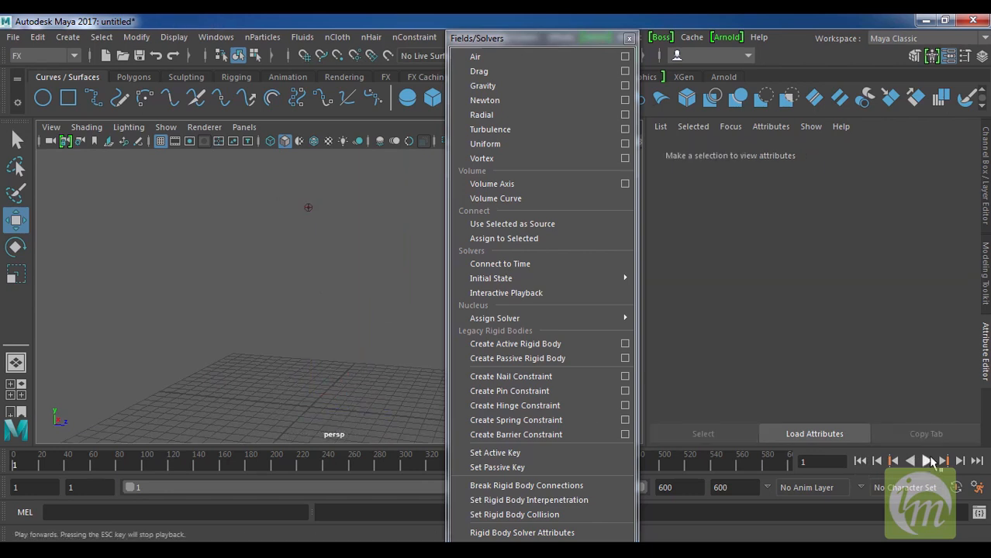
left_click(928, 461)
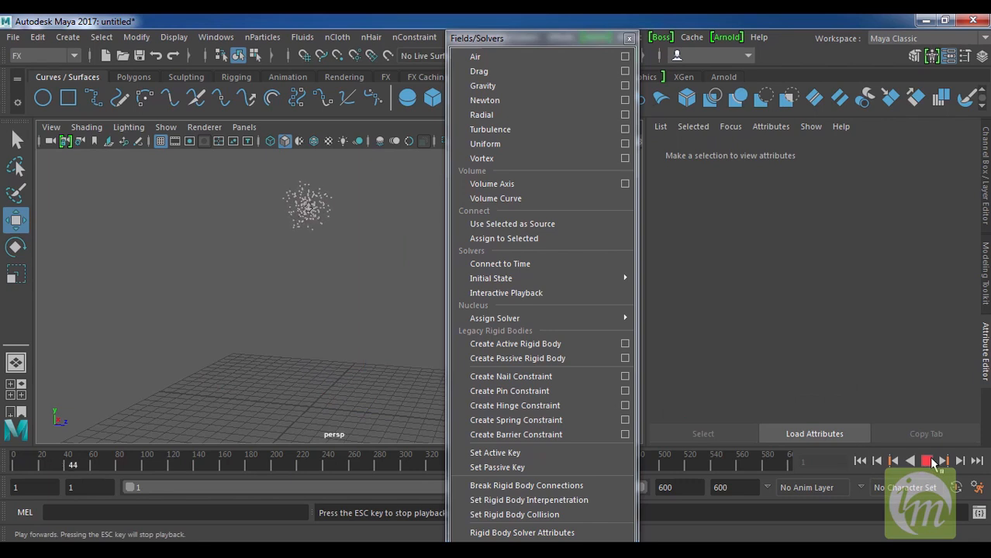
key("Escape")
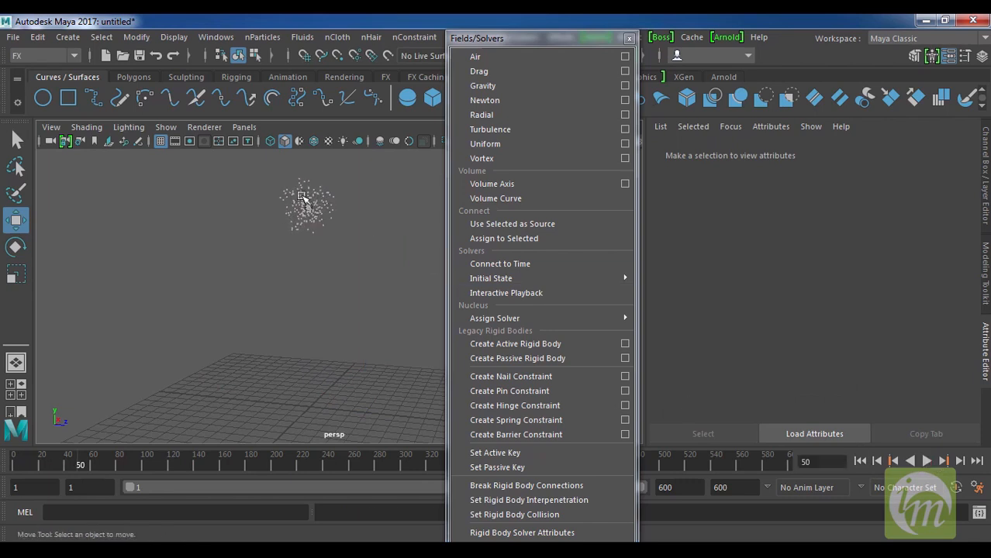
Apply a Newton field to the particles, set its magnitude to 79.121 and play the simulation
left_click(302, 196)
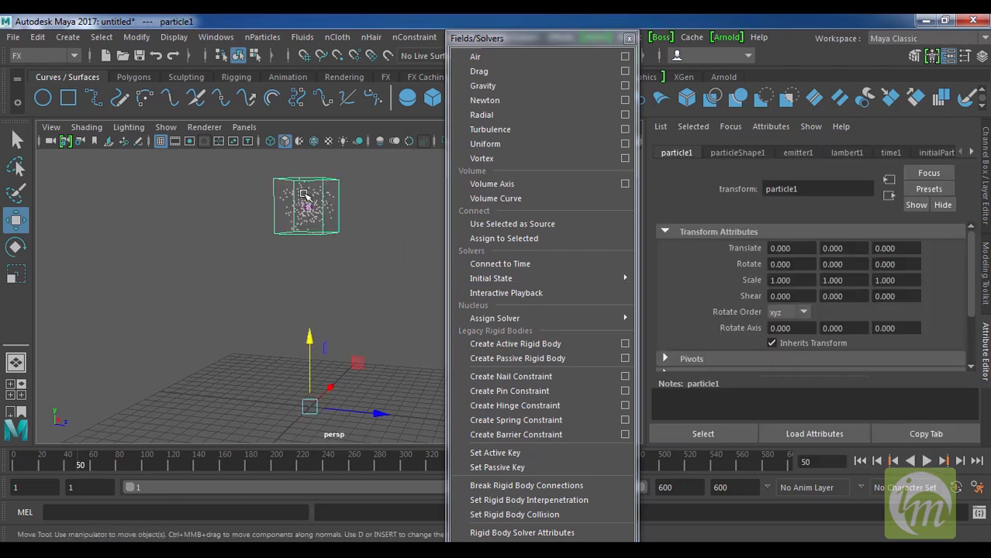
left_click(508, 102)
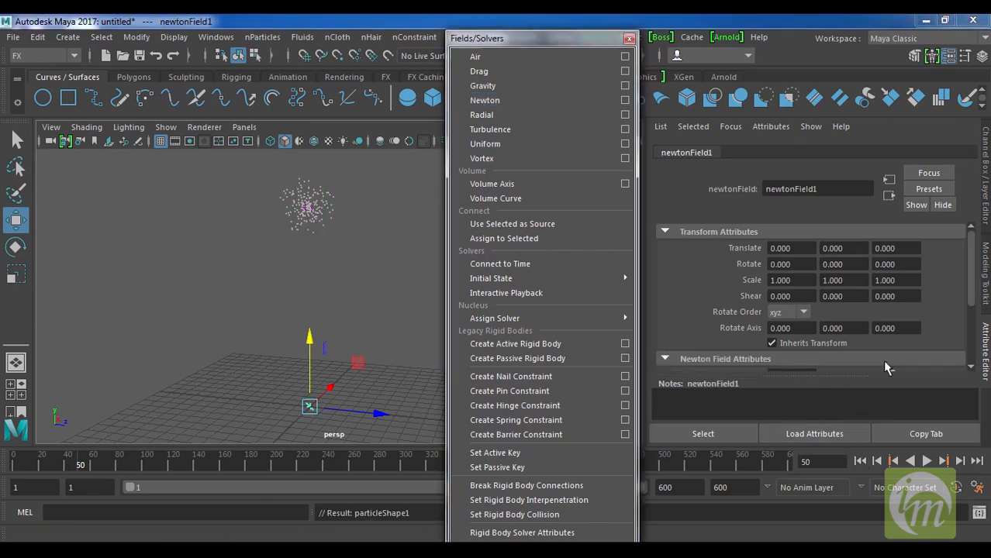
scroll(891, 349, "down", 1)
left_click_drag(892, 332, 941, 331)
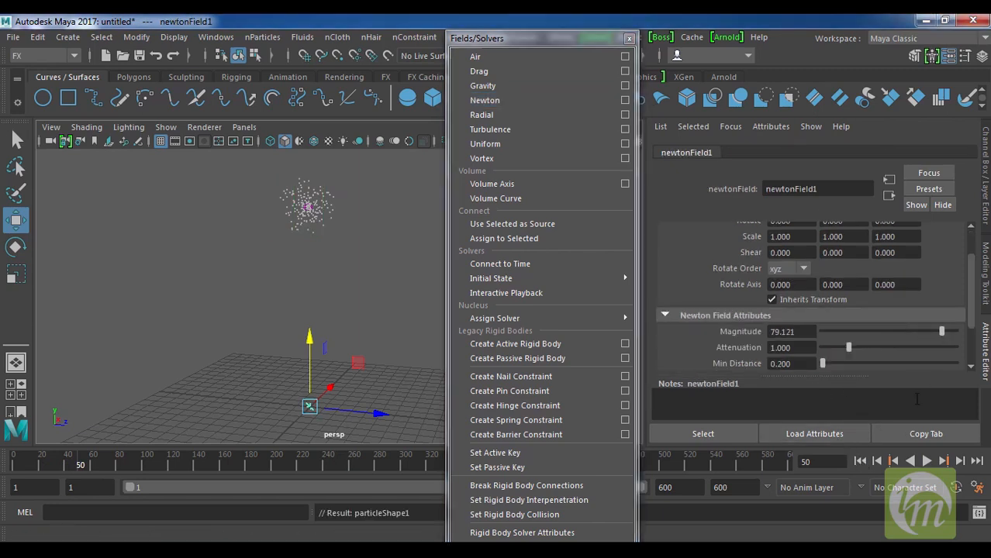
left_click(926, 461)
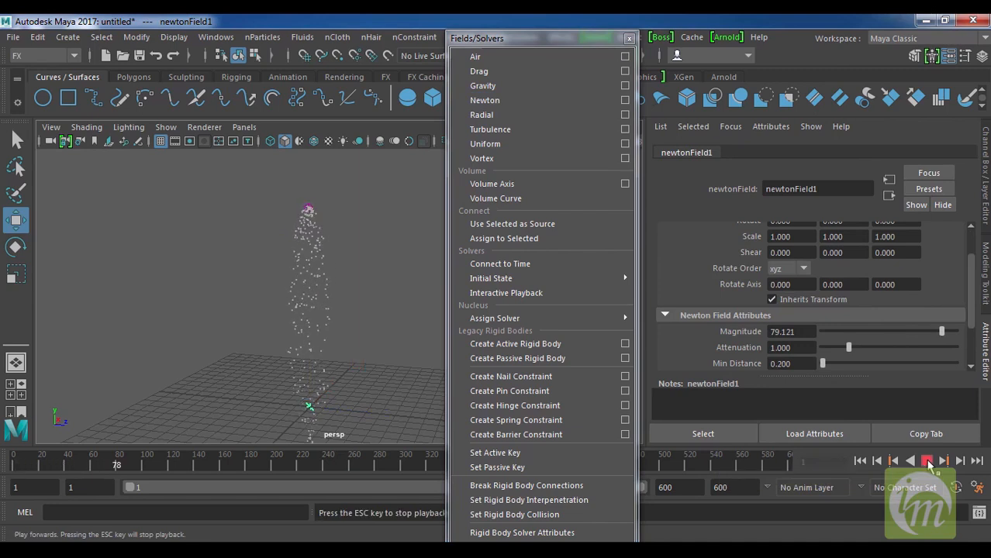
Hide the viewport grid while the Newton field simulation plays
scroll(367, 419, "down", 4)
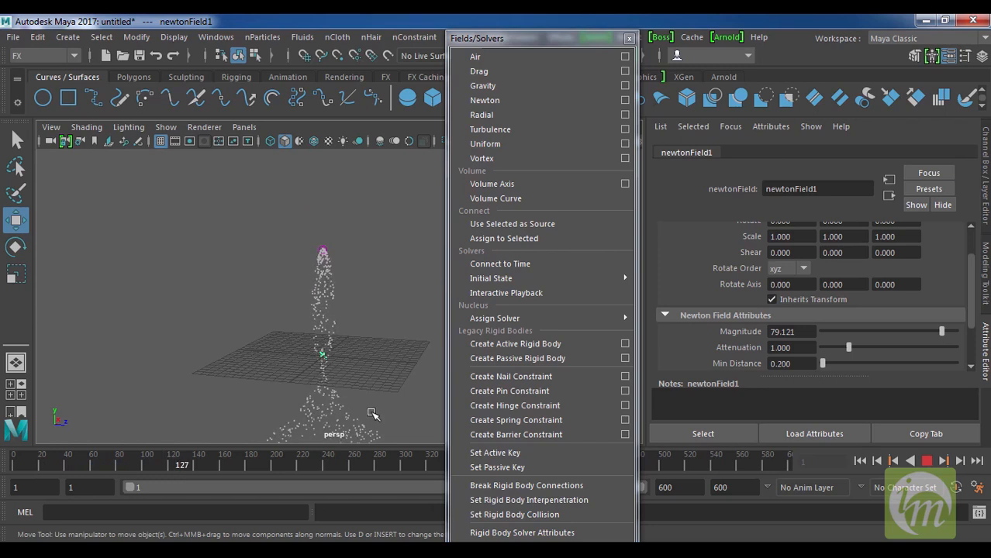
scroll(366, 415, "down", 2)
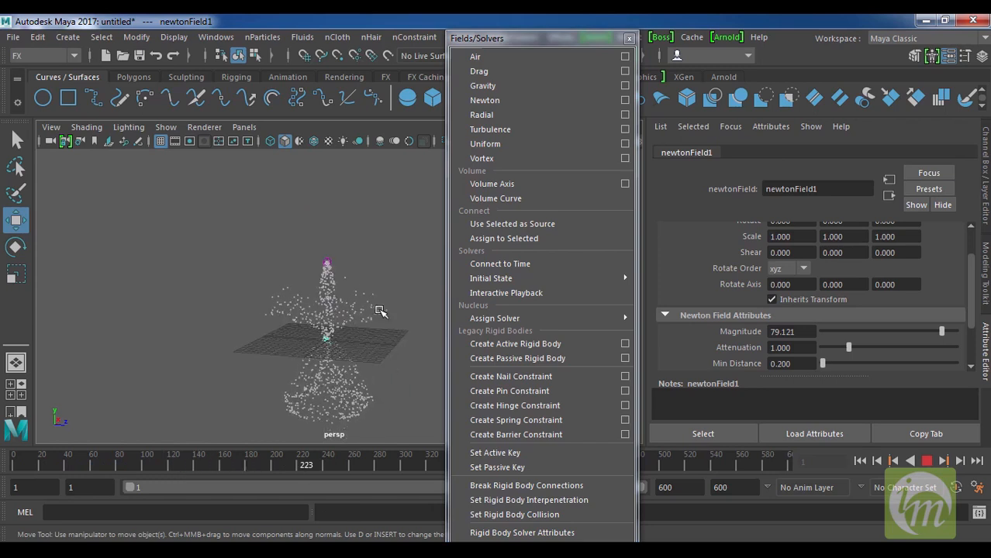
left_click(160, 141)
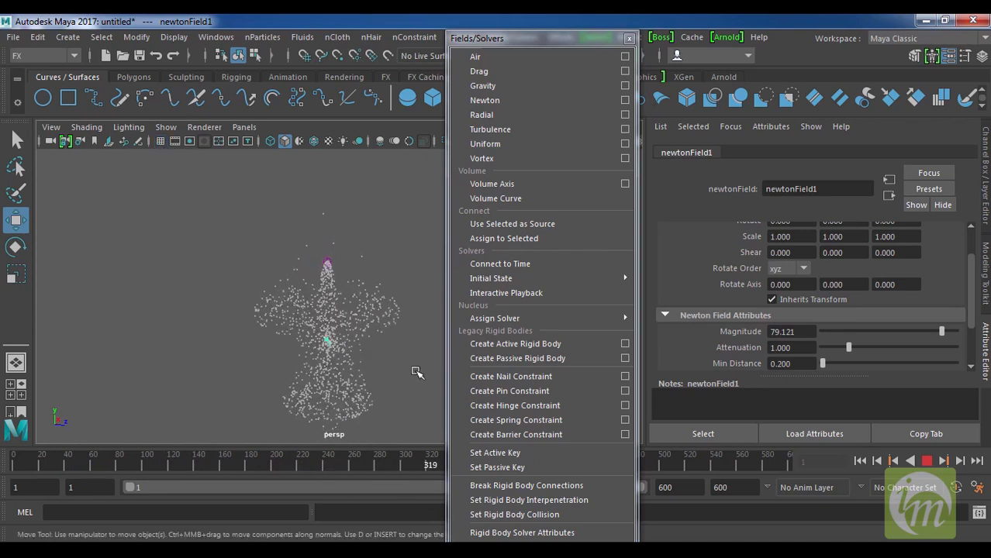
Set the Newton field's attenuation to 0.192 and its magnitude to 100 during playback
left_click_drag(826, 349, 825, 350)
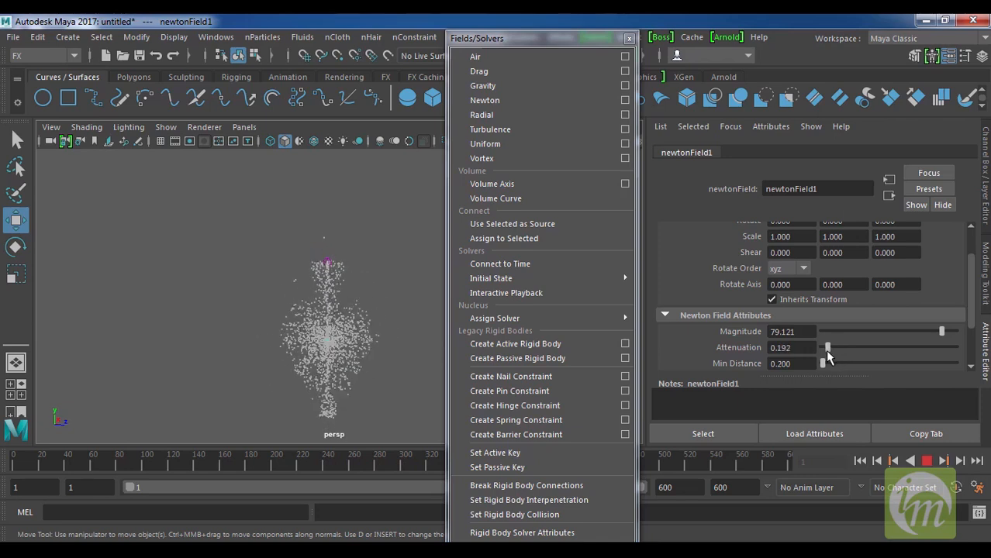
left_click_drag(941, 332, 978, 334)
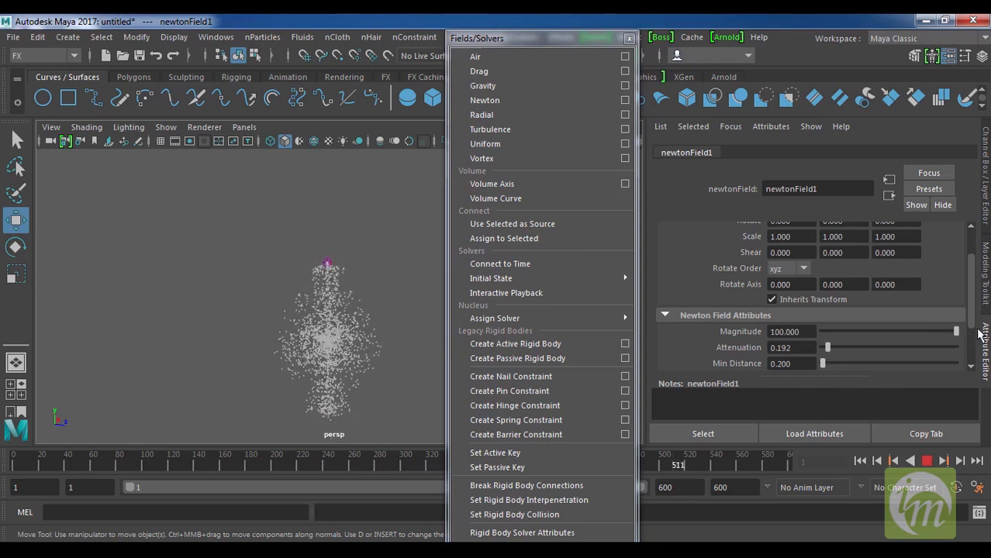
left_click_drag(892, 347, 827, 351)
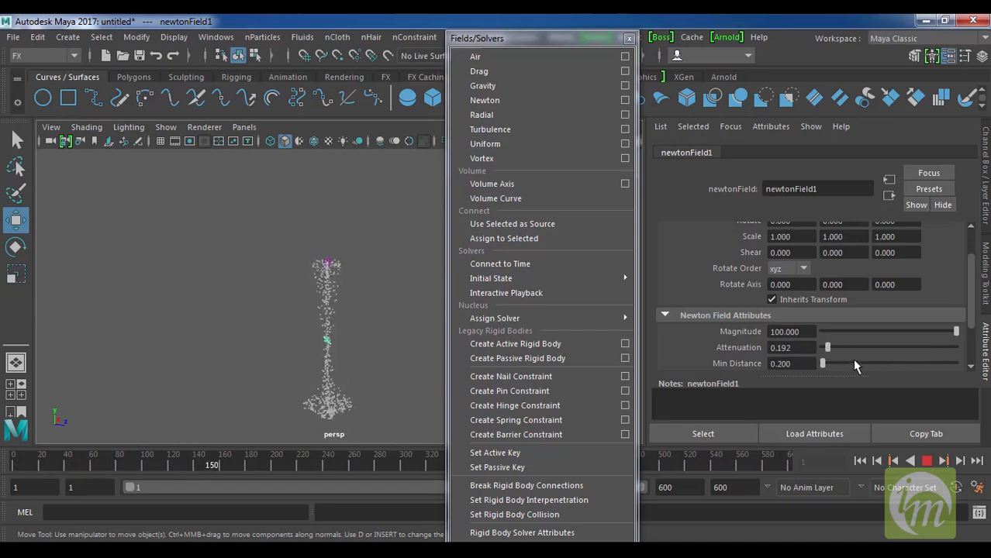
Raise the Newton field's attenuation to 0.632, watch the particles respond and stop the playback
scroll(853, 365, "down", 2)
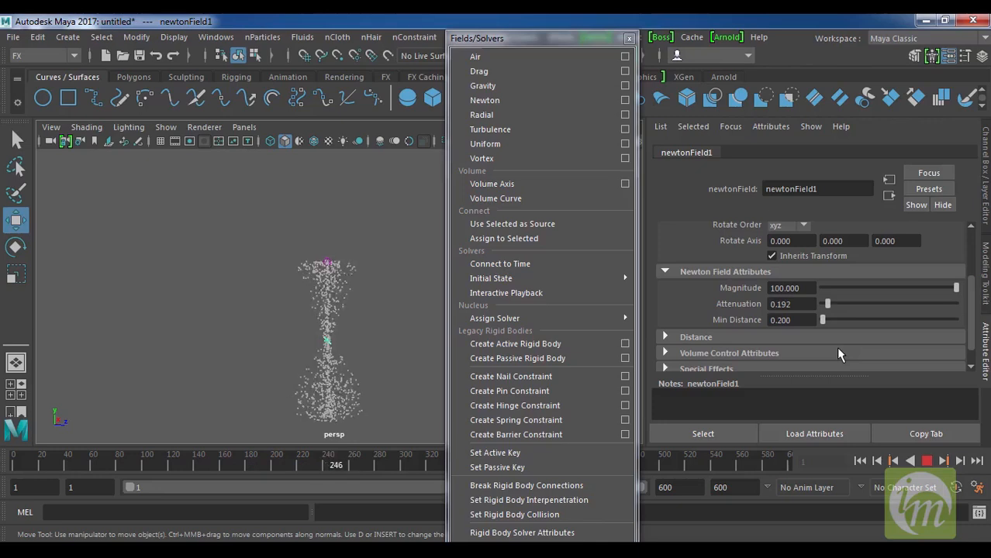
left_click_drag(830, 310, 839, 310)
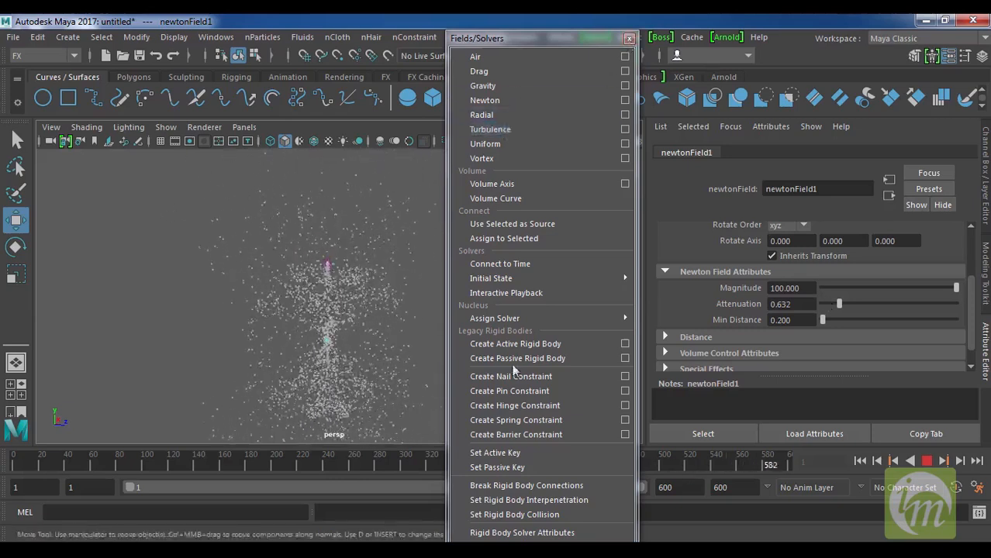
left_click(926, 463)
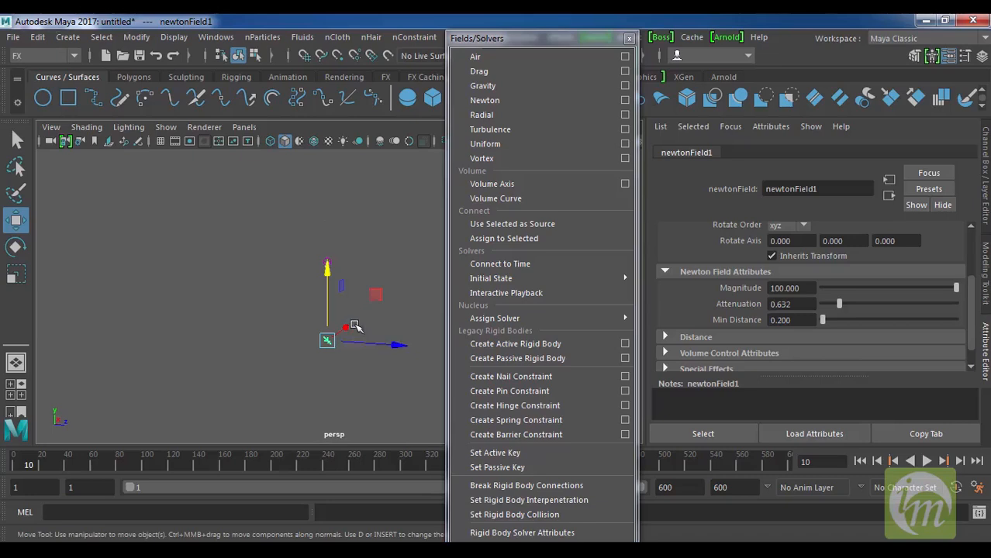
Delete the Newton field and apply a Radial field to the particles
left_click(373, 368)
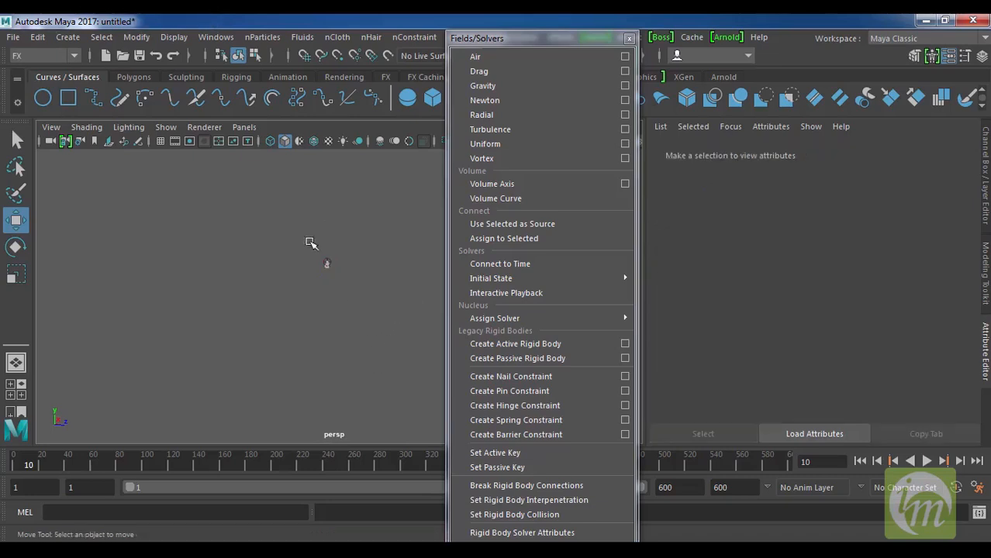
left_click_drag(310, 244, 355, 287)
left_click(356, 288)
left_click(326, 269)
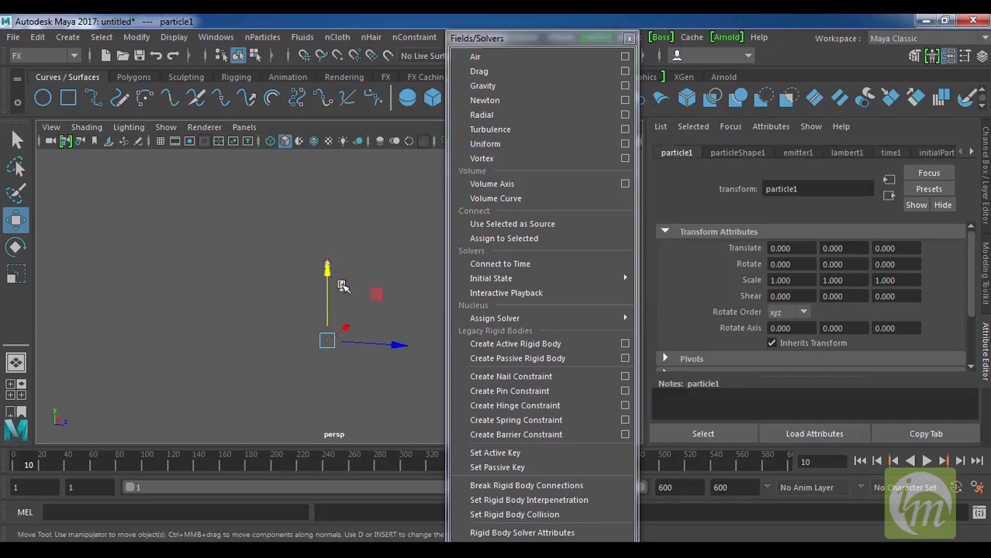
left_click(522, 118)
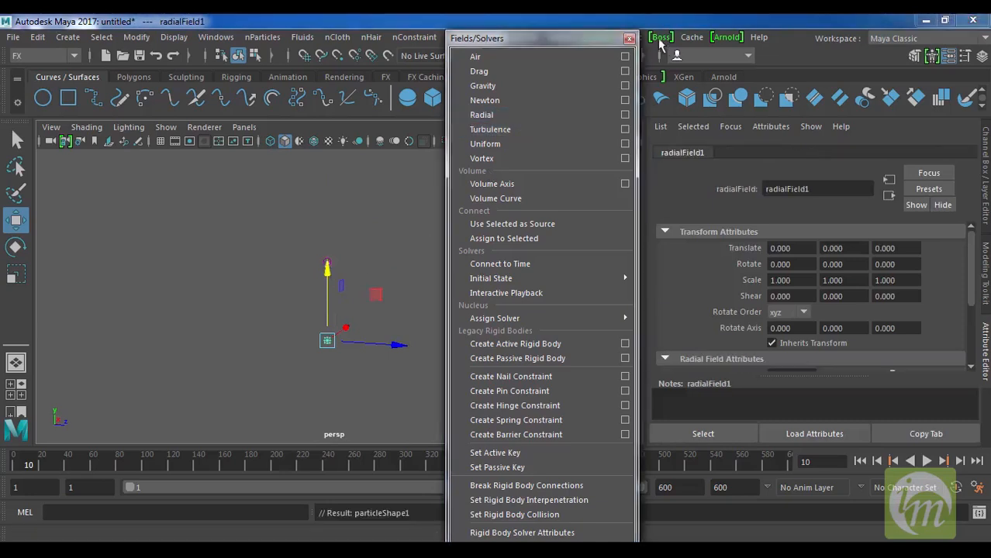
Delete the Radial field and select the emitter together with its particles
left_click(628, 39)
scroll(366, 249, "up", 3)
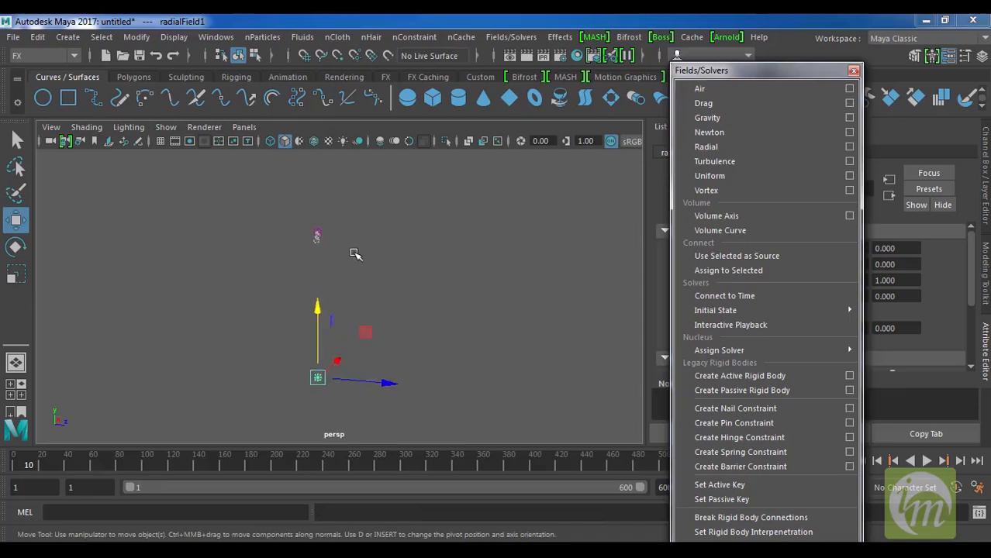
middle_click_drag(341, 262, 391, 261, "alt")
left_click_drag(393, 252, 329, 203)
left_click_drag(373, 180, 477, 272)
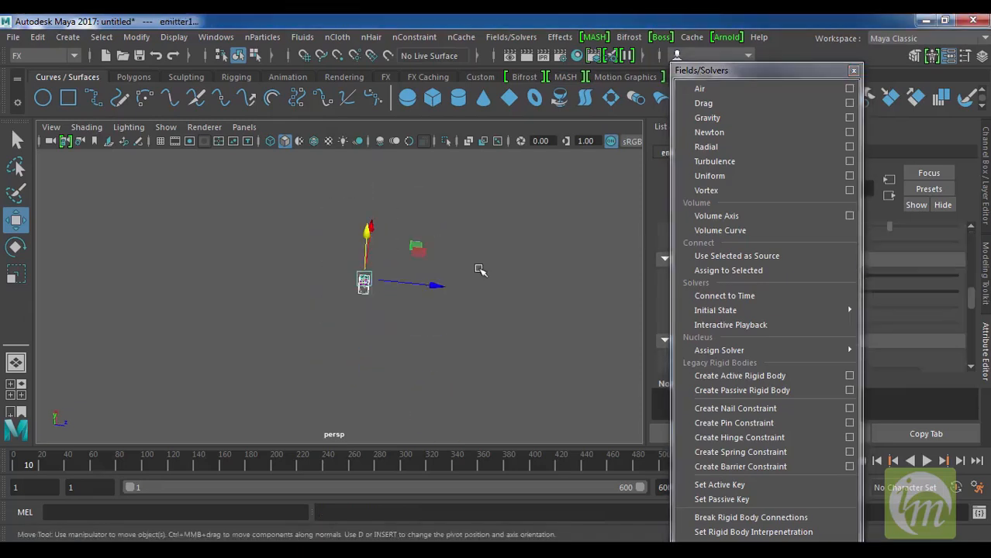
left_click_drag(827, 76, 713, 55)
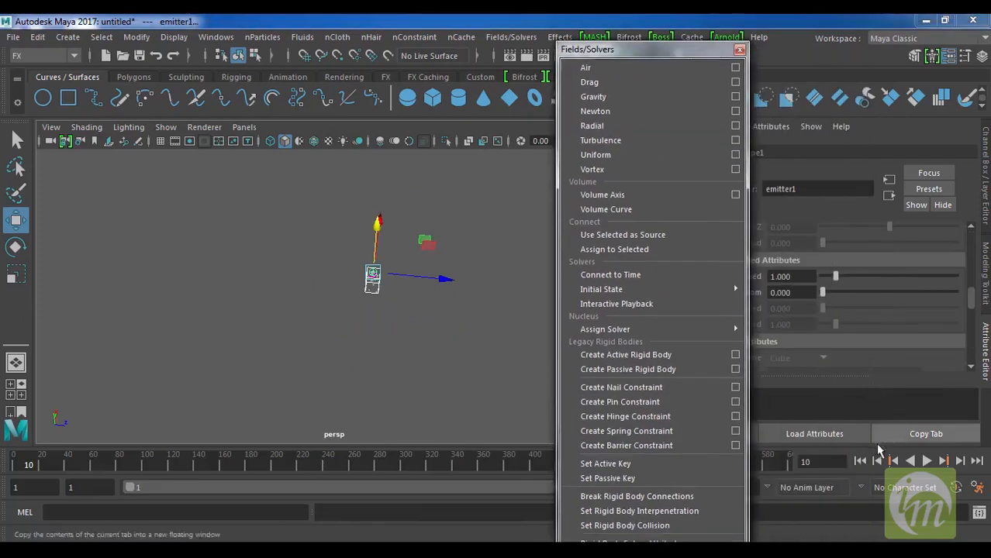
Play the particle emission without any field, stop at frame 52 and examine the particles up close
left_click(927, 461)
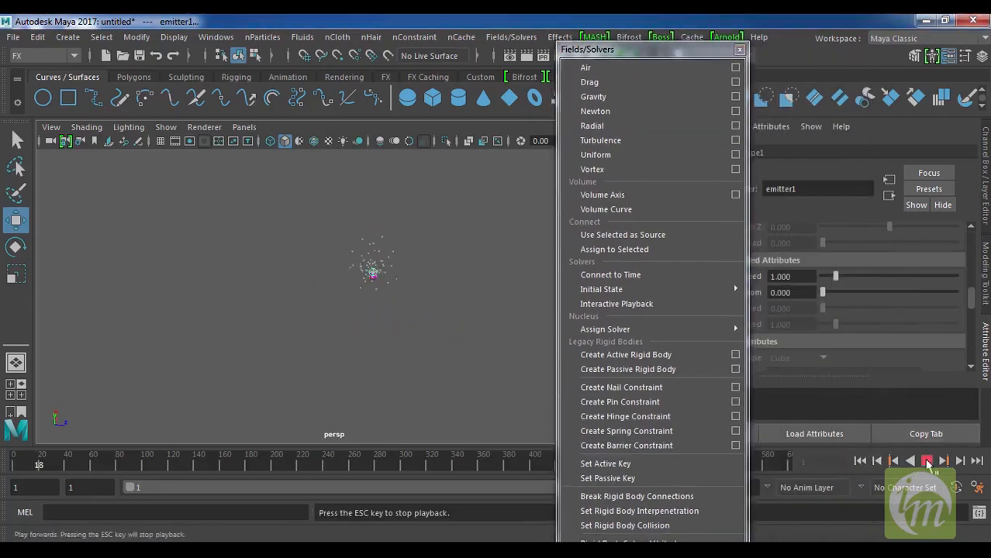
left_click(927, 463)
left_click_drag(513, 353, 526, 292, "alt")
right_click_drag(526, 293, 464, 307, "alt")
middle_click_drag(464, 307, 453, 340, "alt")
right_click_drag(453, 340, 414, 346, "alt")
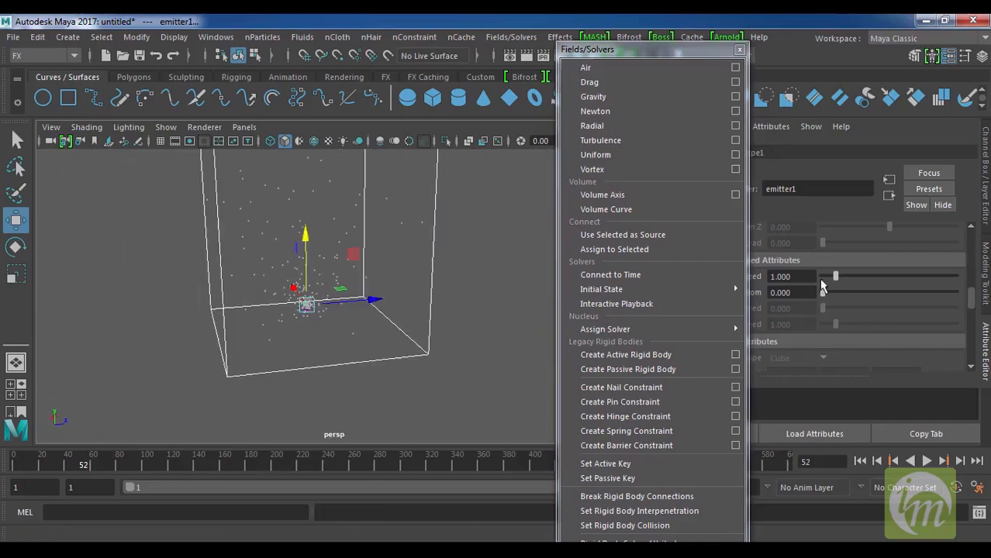
left_click_drag(641, 48, 591, 46)
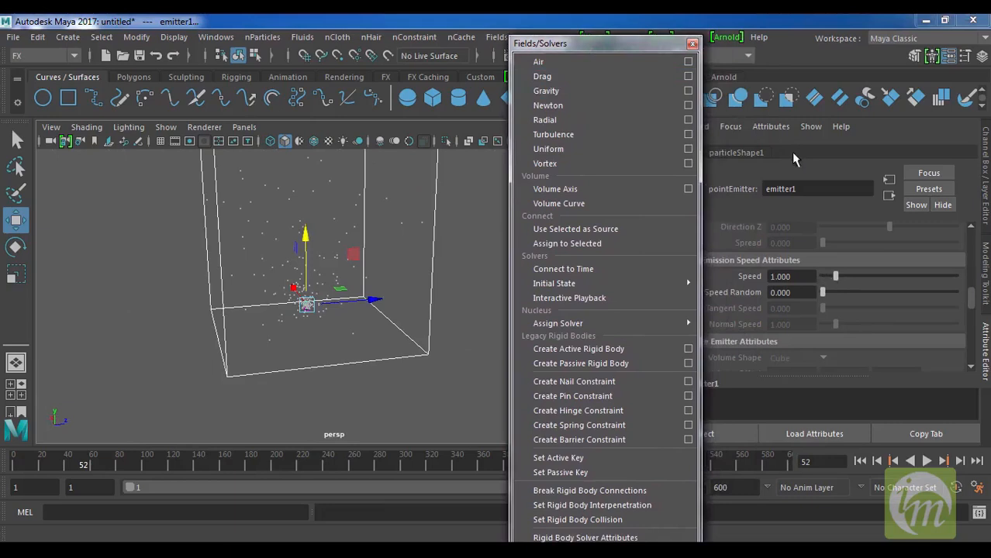
Reposition the emitter vertically to about Y 4.683 and apply a new Radial field to the particles
left_click(306, 306)
scroll(348, 328, "up", 3)
left_click_drag(294, 243, 326, 320)
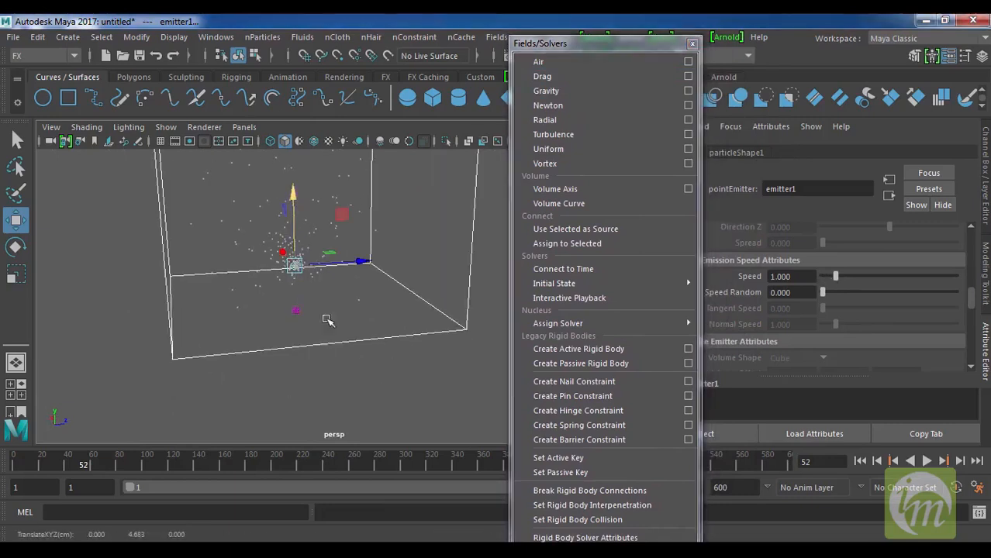
left_click(544, 119)
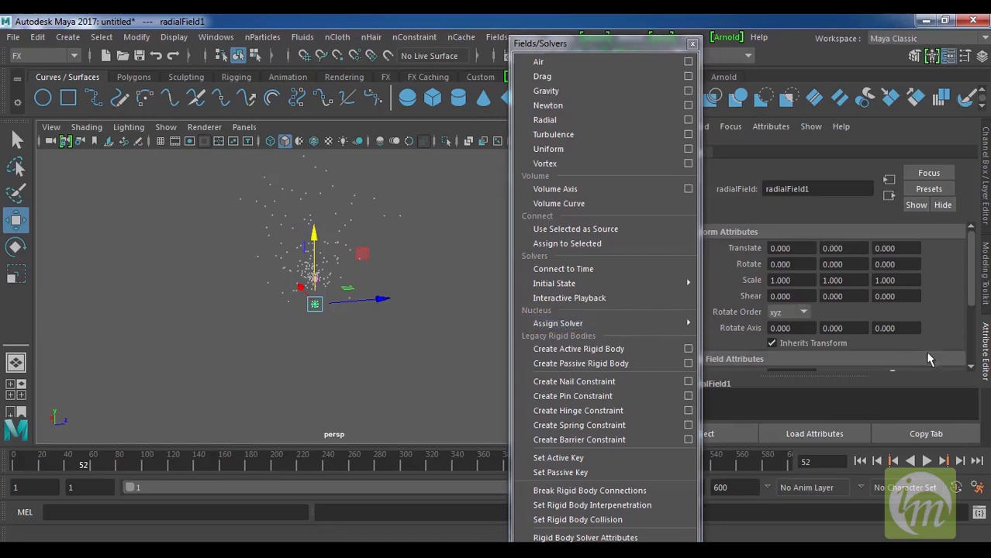
Set the Radial field's magnitude to 100 and attenuation to 0.549, and play the simulation from the start
left_click_drag(971, 300, 975, 335)
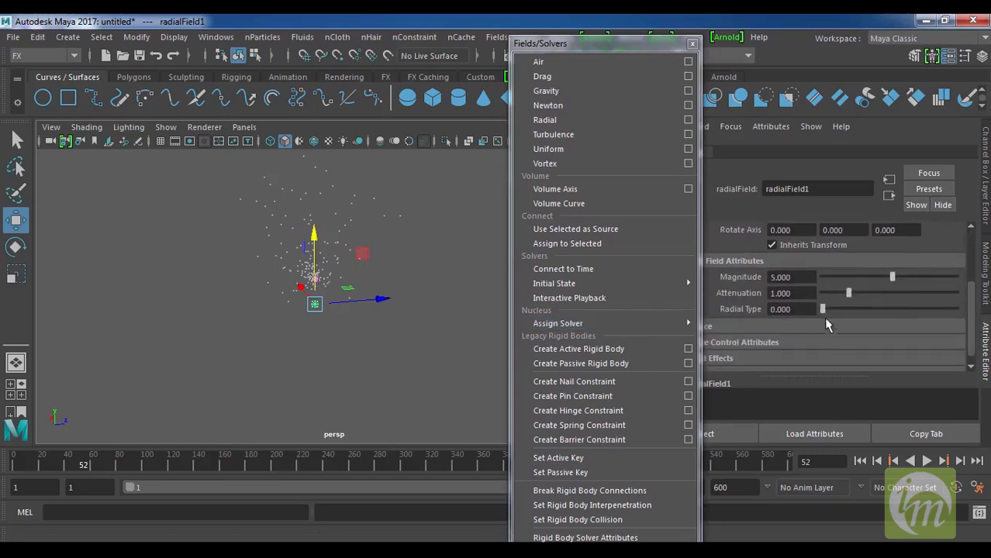
left_click_drag(896, 277, 958, 277)
left_click_drag(847, 295, 837, 305)
left_click(862, 460)
left_click(926, 460)
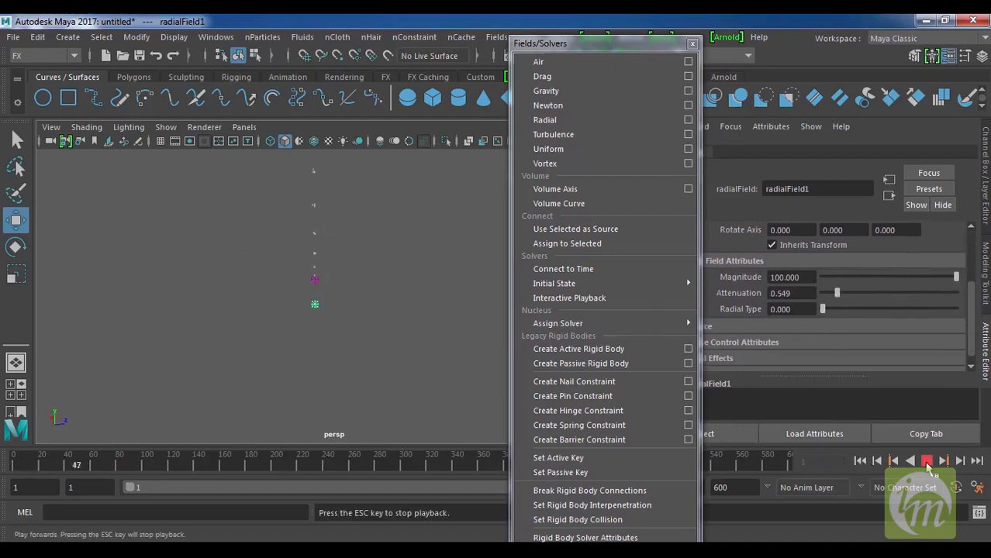
left_click(927, 464)
Move the Radial field up above the emitter and replay the simulation from the first frame
middle_click_drag(415, 323, 440, 390, "alt")
left_click_drag(323, 320, 324, 292)
left_click(859, 461)
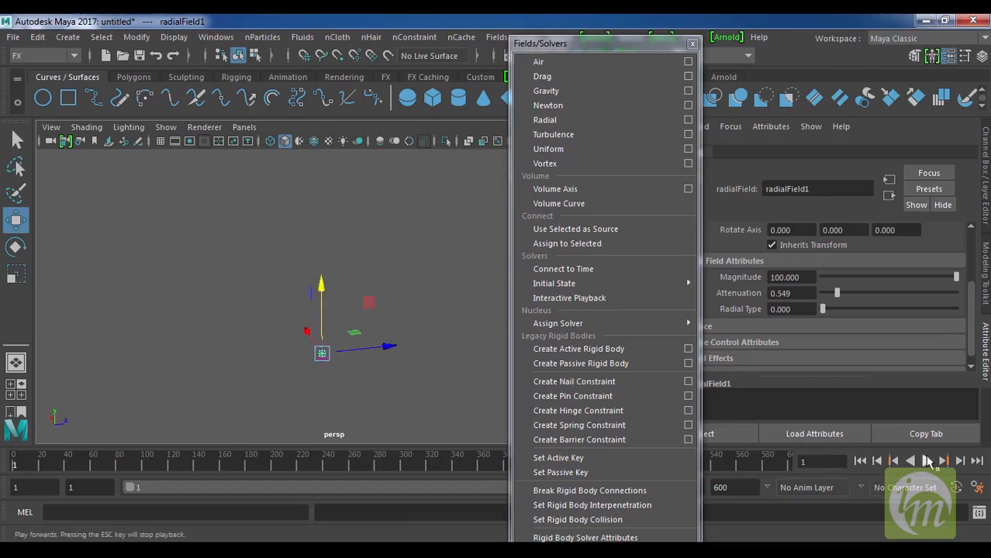
left_click(928, 462)
left_click(928, 462)
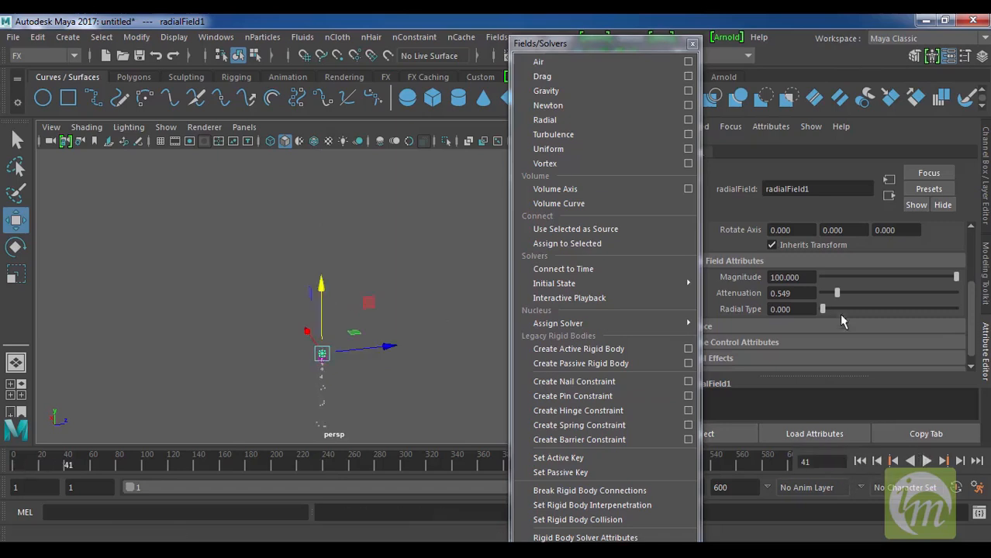
Set the Radial field's Radial Type to 0.692 and replay the simulation from the first frame
left_click_drag(821, 310, 914, 309)
left_click(860, 461)
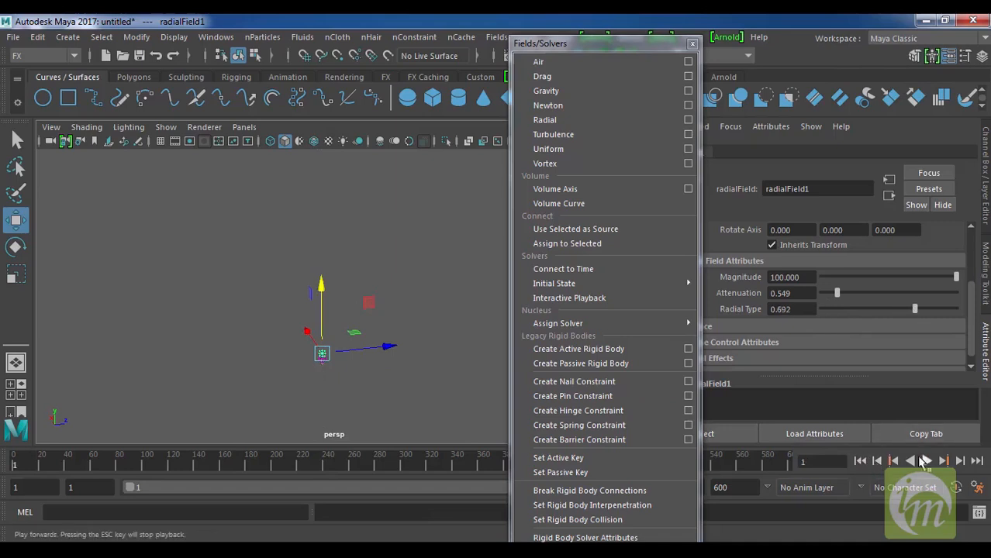
left_click(928, 462)
left_click(927, 462)
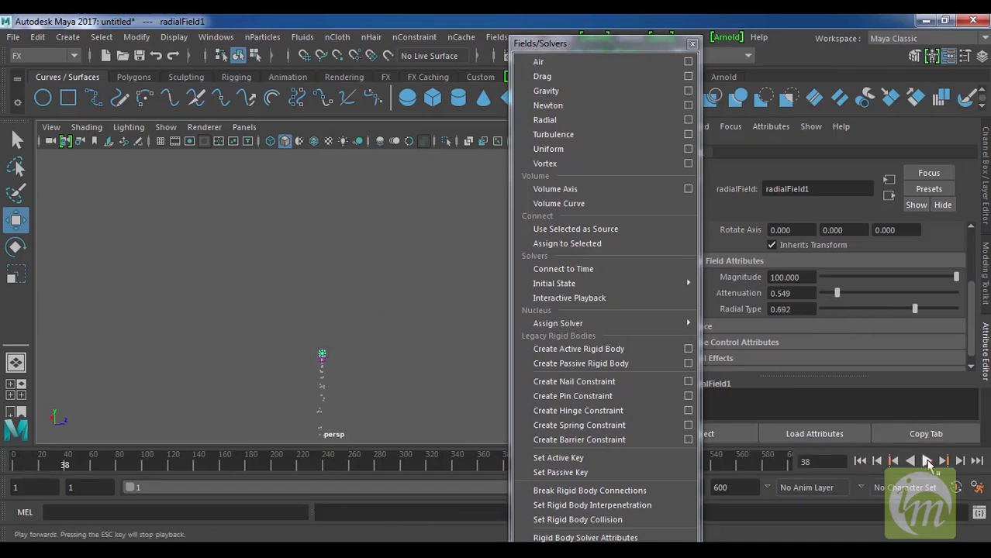
Set the Radial field's attenuation to 2.445 and magnitude to -20.879, and play the simulation
left_click_drag(866, 295, 887, 299)
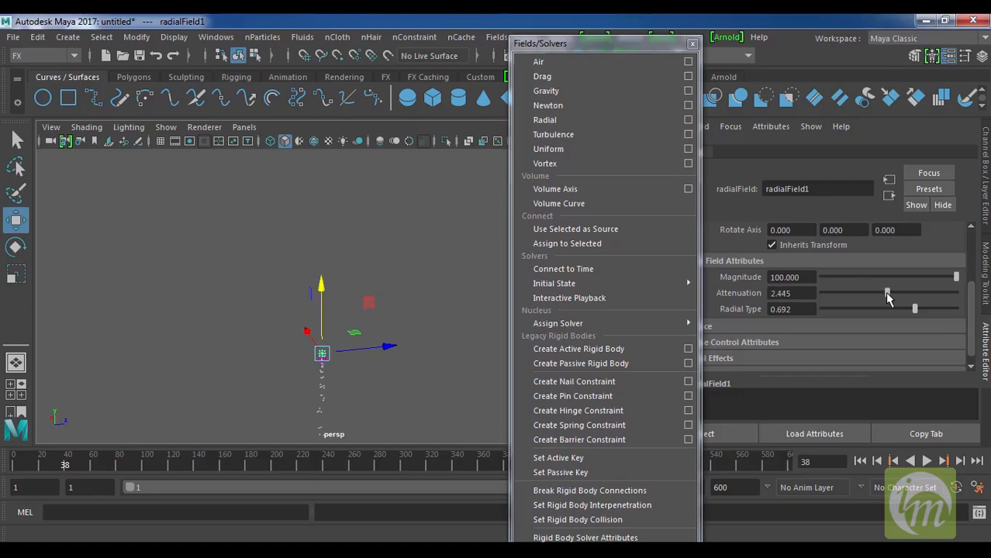
left_click_drag(955, 290, 875, 285)
left_click(926, 460)
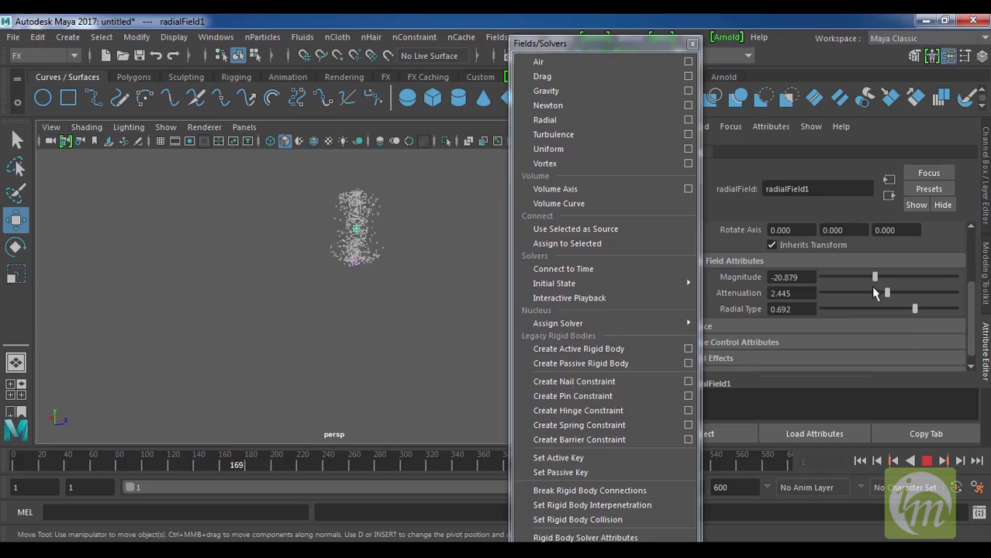
Set the Radial field's attenuation to 2.225 and magnitude to 16.484 during playback, and return to the first frame
left_click_drag(887, 293, 899, 277)
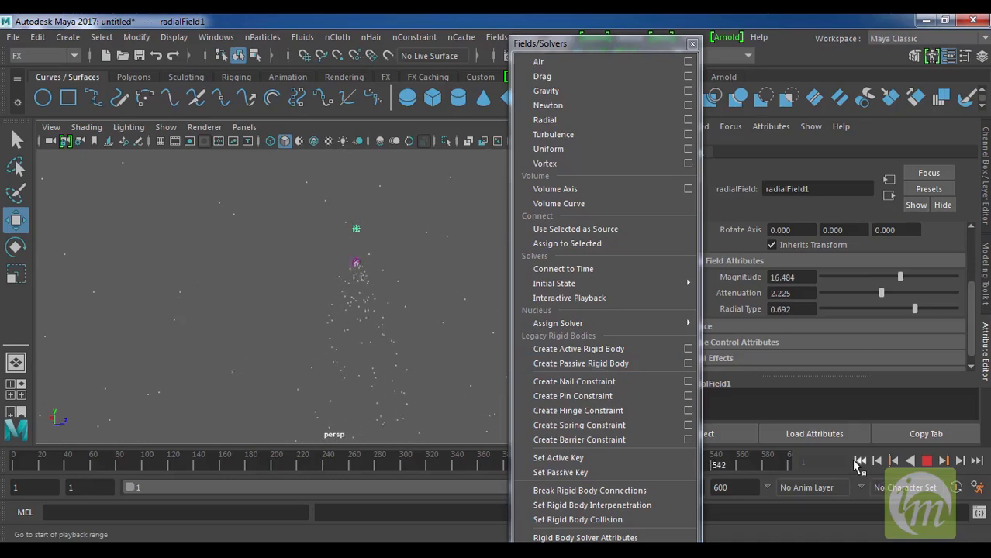
left_click(926, 460)
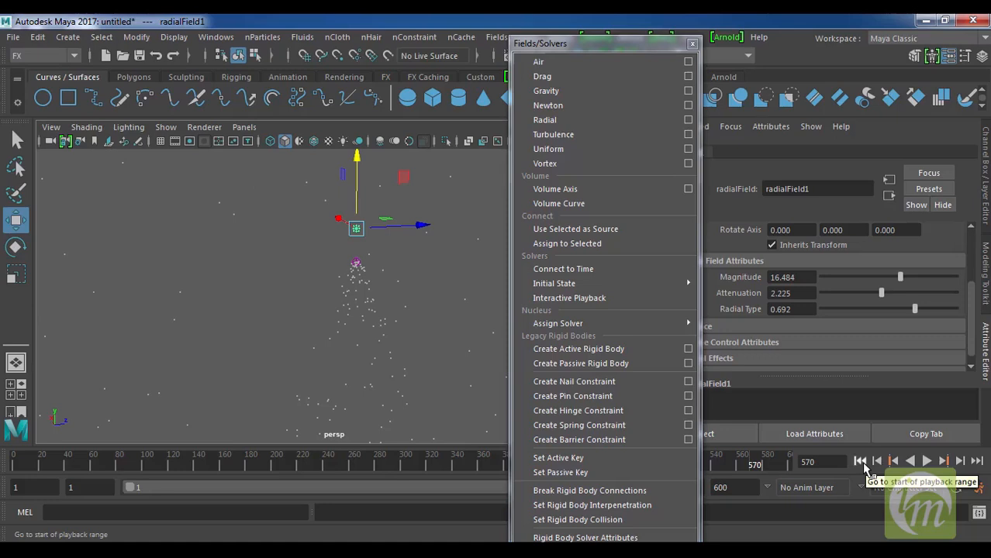
left_click(861, 462)
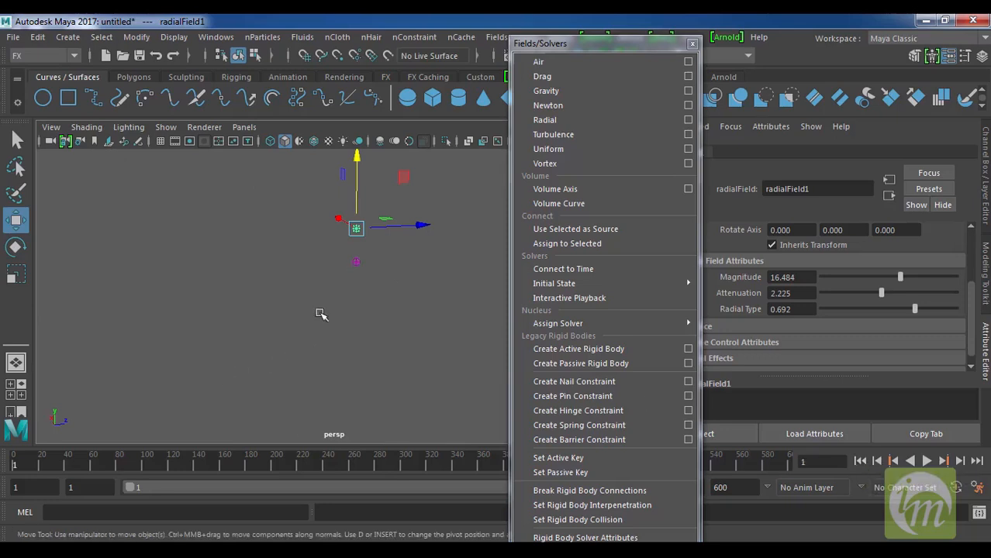
Delete the Radial field and play the plain particle emission up to frame 40
left_click(393, 239)
left_click_drag(366, 231, 313, 215)
left_click(312, 216)
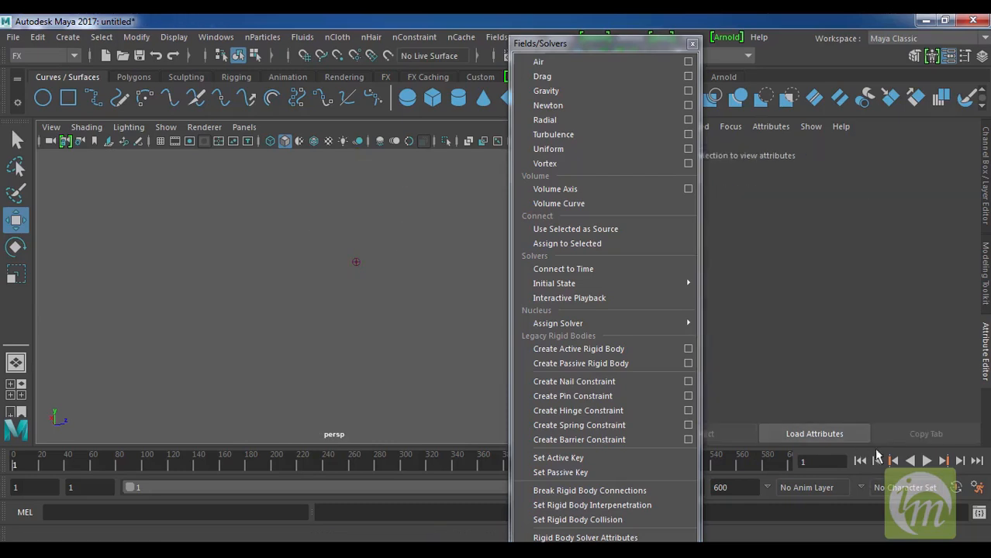
left_click(927, 461)
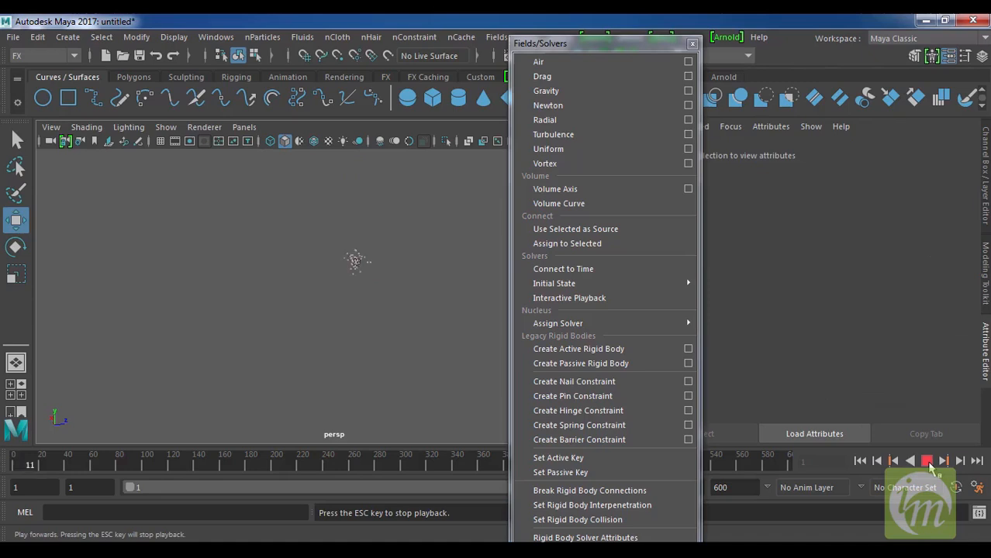
left_click(927, 461)
Apply a Turbulence field to the particles, placed near the emitter at Y 4.428, and play the simulation
left_click_drag(425, 302, 385, 230)
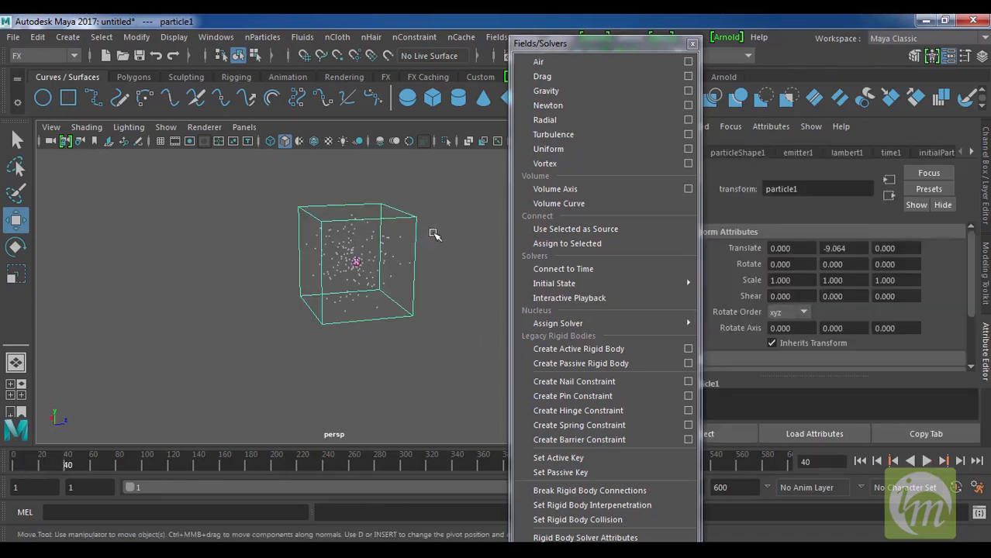
left_click(604, 136)
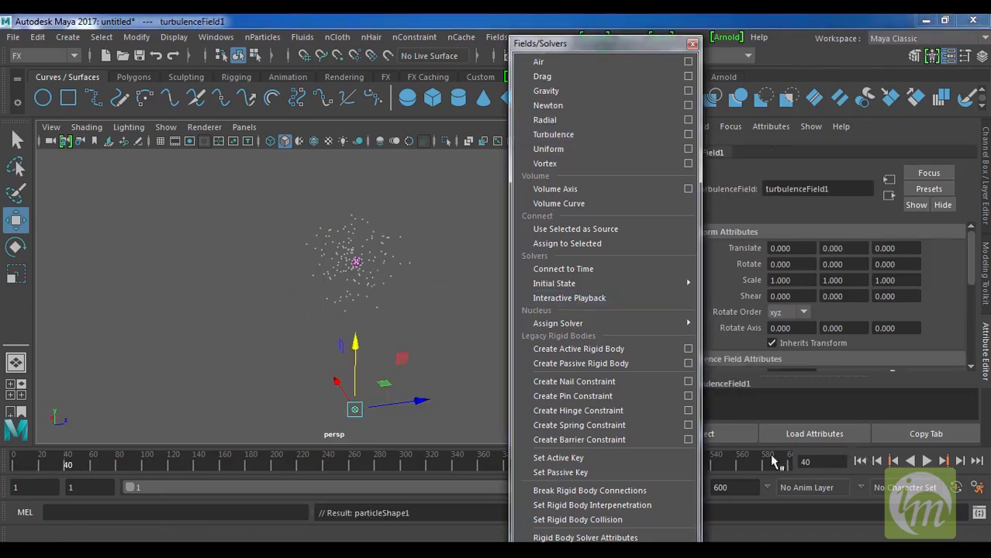
left_click_drag(354, 345, 492, 236)
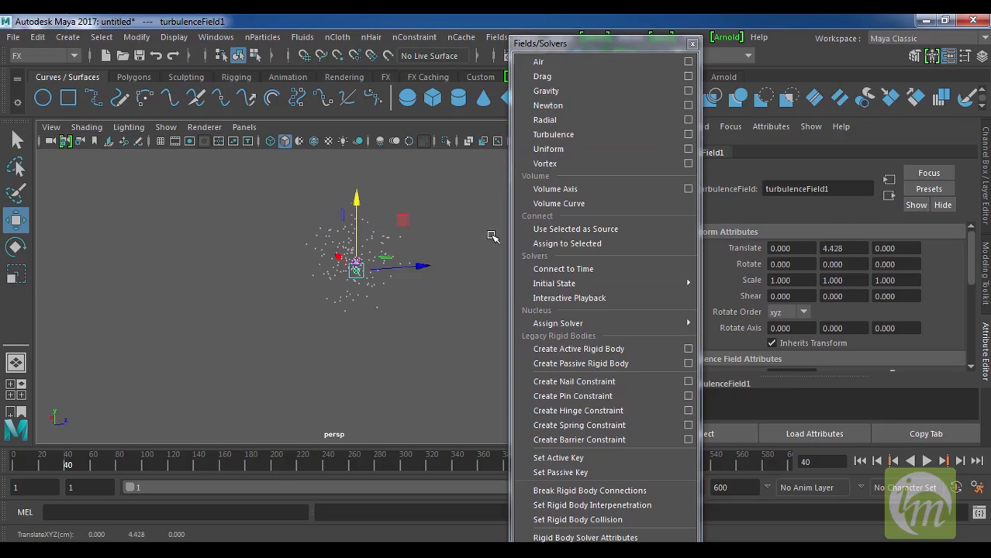
left_click(927, 460)
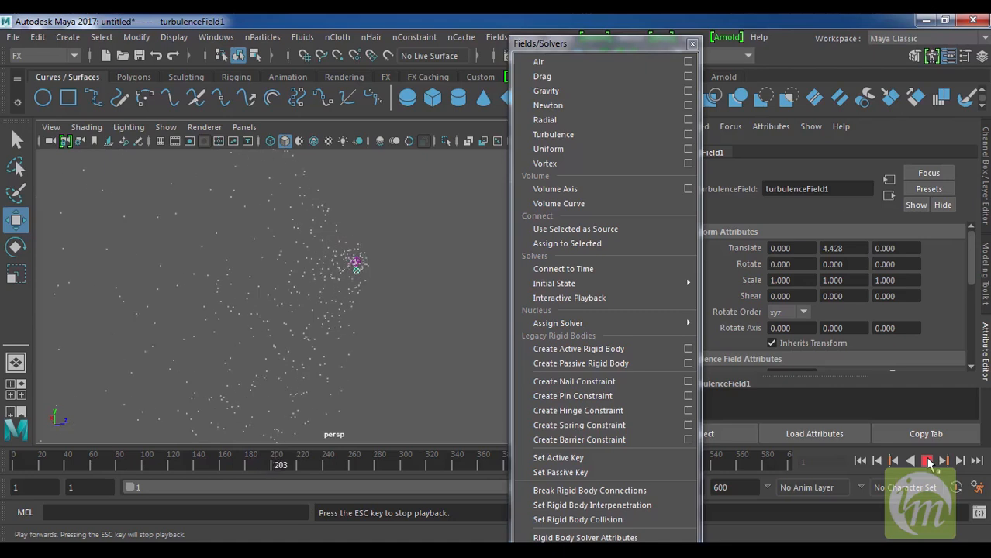
left_click(927, 462)
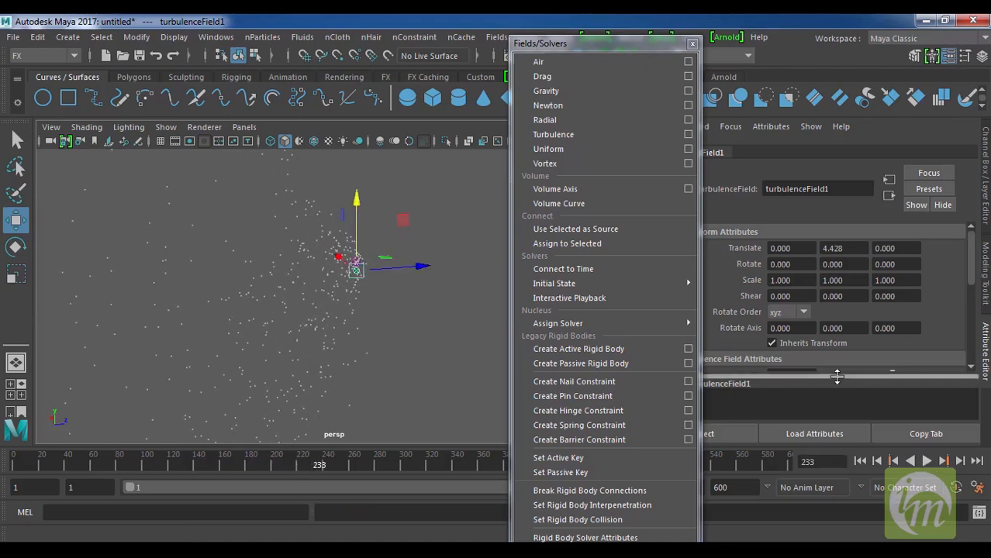
Set the Turbulence field's Phase X to 23.077, Phase Y to 24.176 and Phase Z to 30.769, and replay the simulation
left_click_drag(969, 267, 967, 316)
left_click_drag(890, 295, 930, 307)
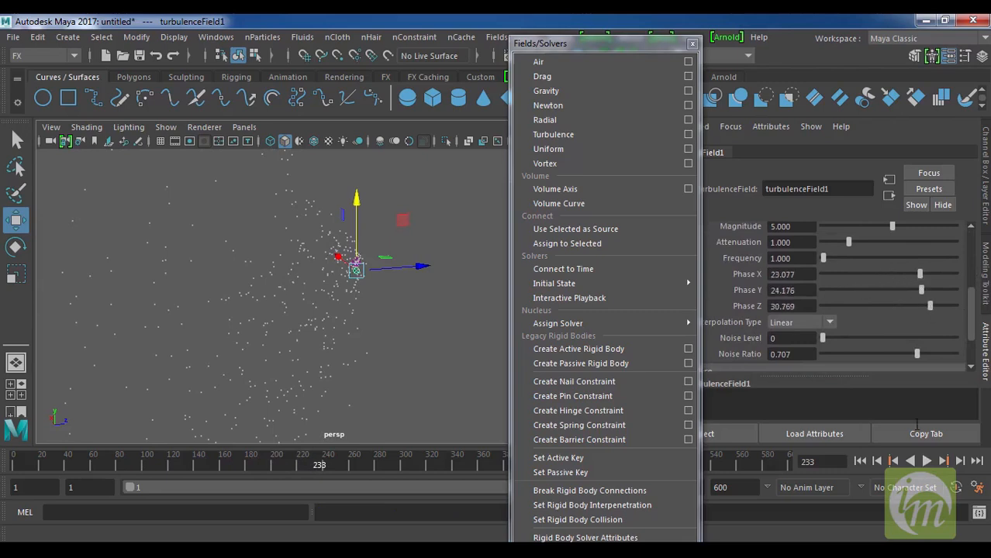
left_click(926, 460)
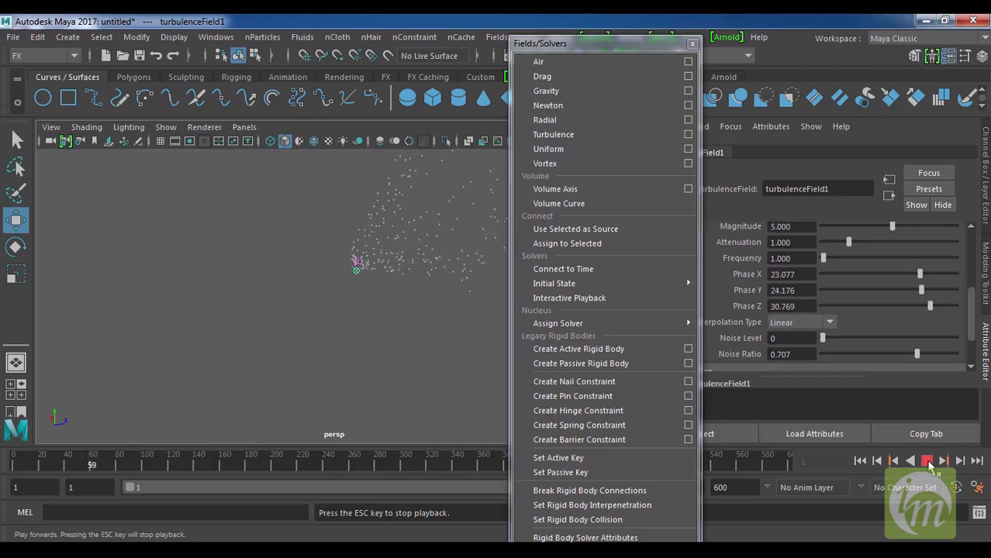
left_click(926, 460)
Set the Turbulence field's noise level to 5 and replay the simulation from the first frame
left_click_drag(822, 339, 905, 339)
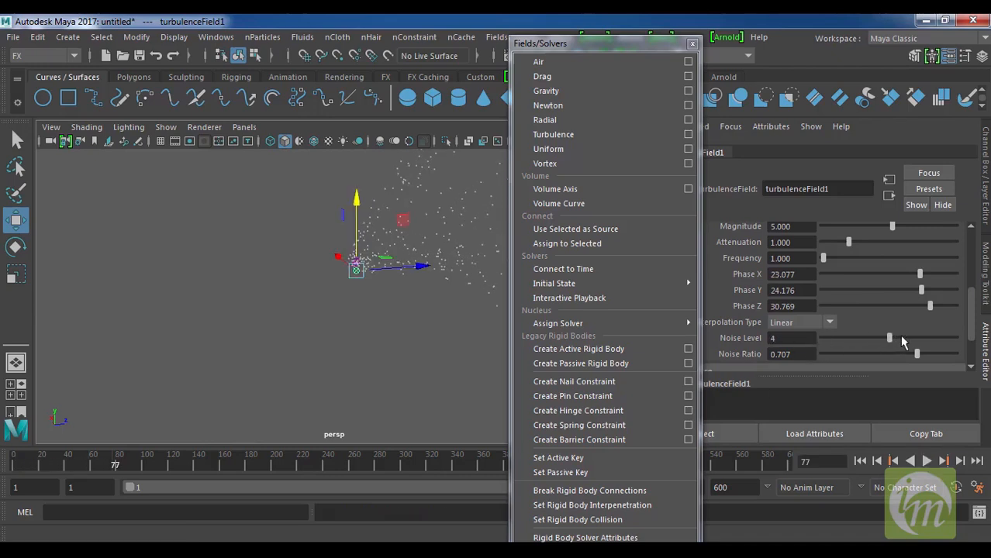
left_click(860, 461)
left_click(928, 460)
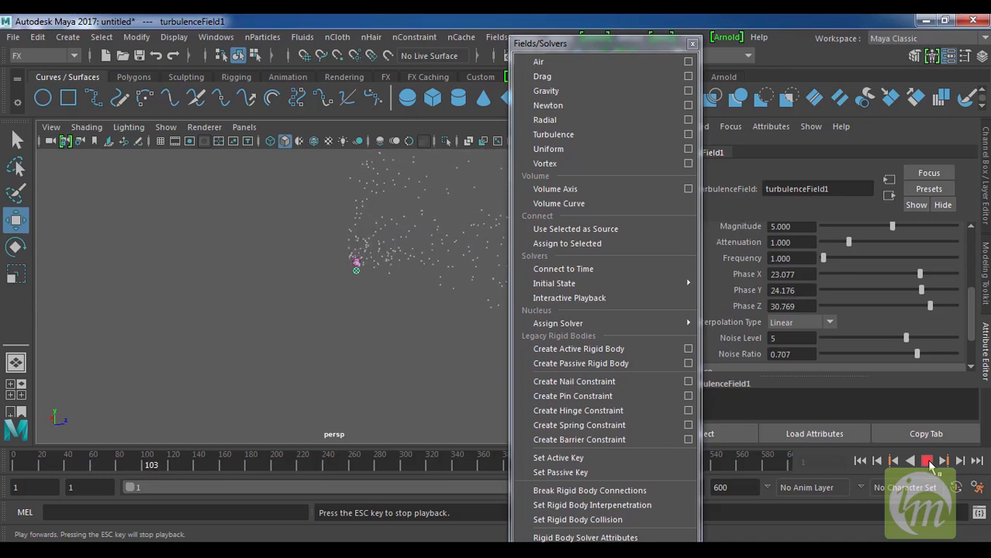
left_click(928, 460)
Set the Turbulence field's noise ratio to 1 and noise level to 8, and replay the simulation
left_click_drag(916, 354, 975, 365)
left_click_drag(906, 345, 961, 341)
left_click(859, 461)
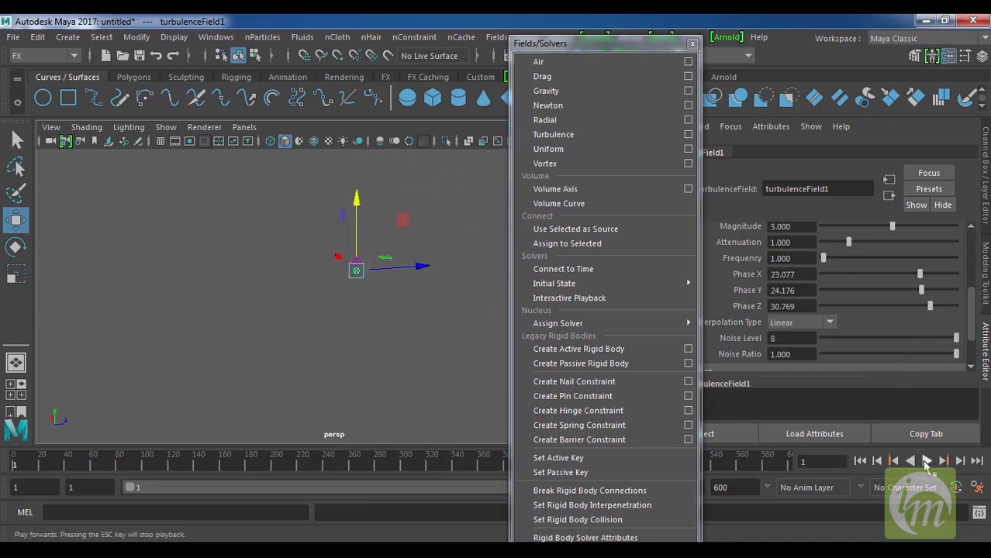
left_click(926, 461)
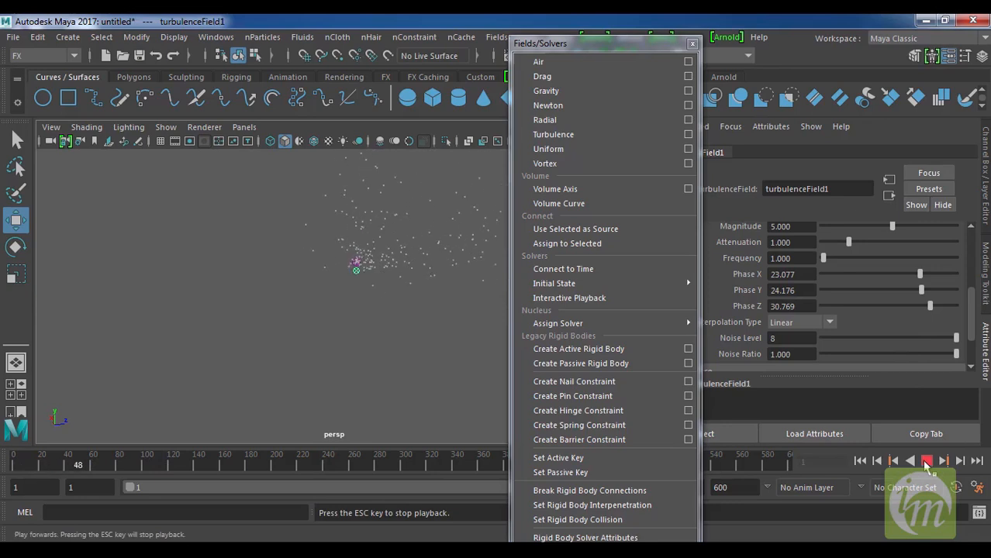
left_click(926, 461)
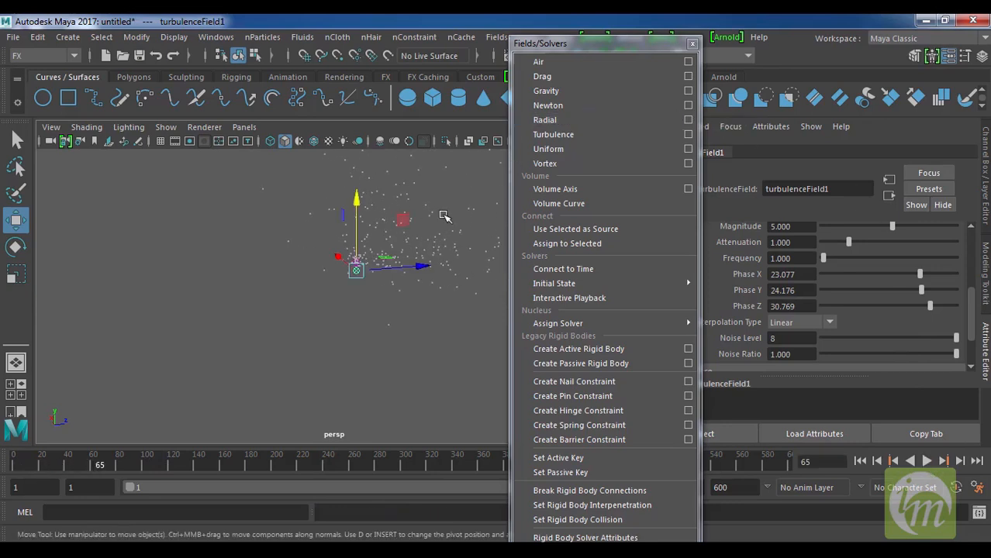
Set the particle emitter's emission speed to 0.330 and play the turbulence simulation
left_click(484, 282)
left_click_drag(643, 42, 721, 356)
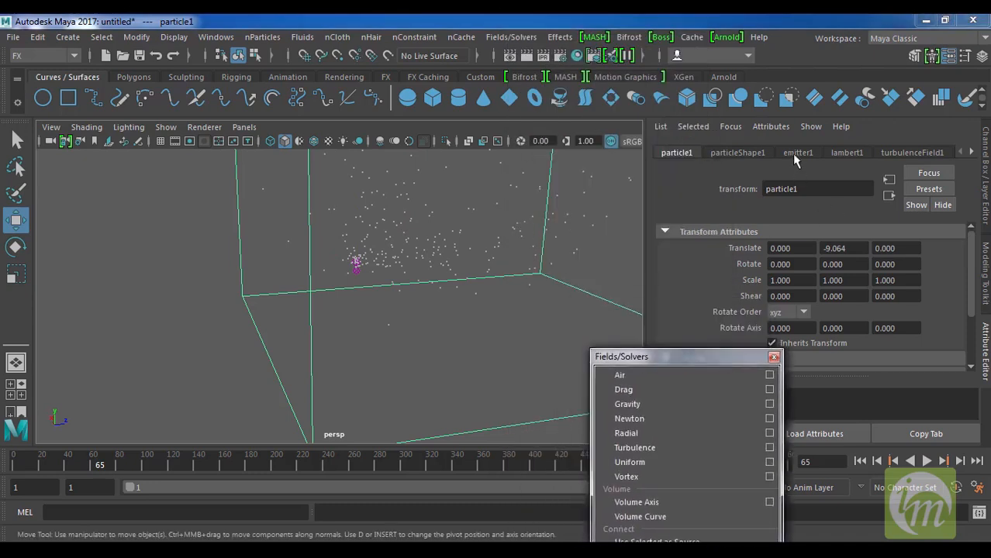
left_click(796, 153)
left_click_drag(839, 276, 826, 281)
left_click(926, 461)
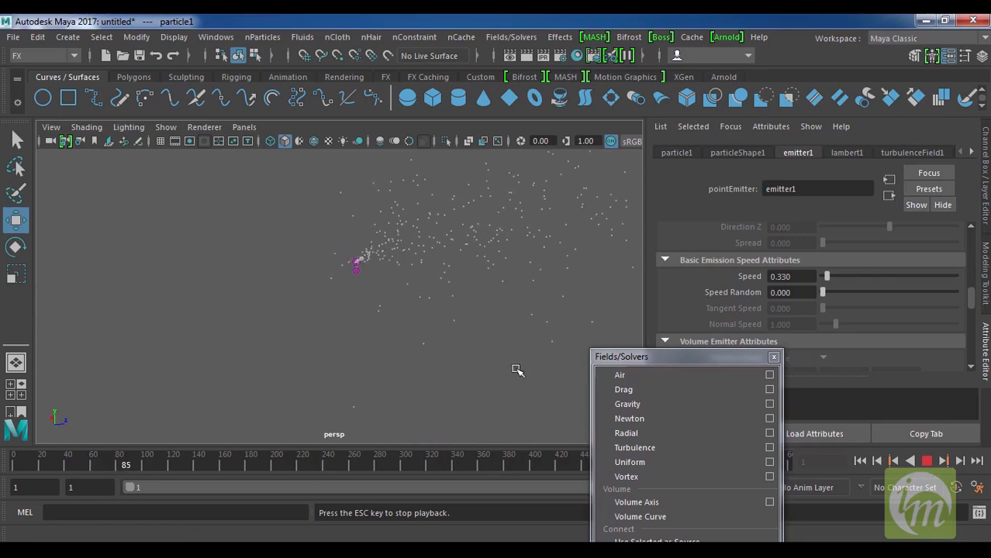
Set the particle emitter's emission speed to 0 and replay the turbulence simulation from the first frame
double_click(789, 277)
type("0")
key("Return")
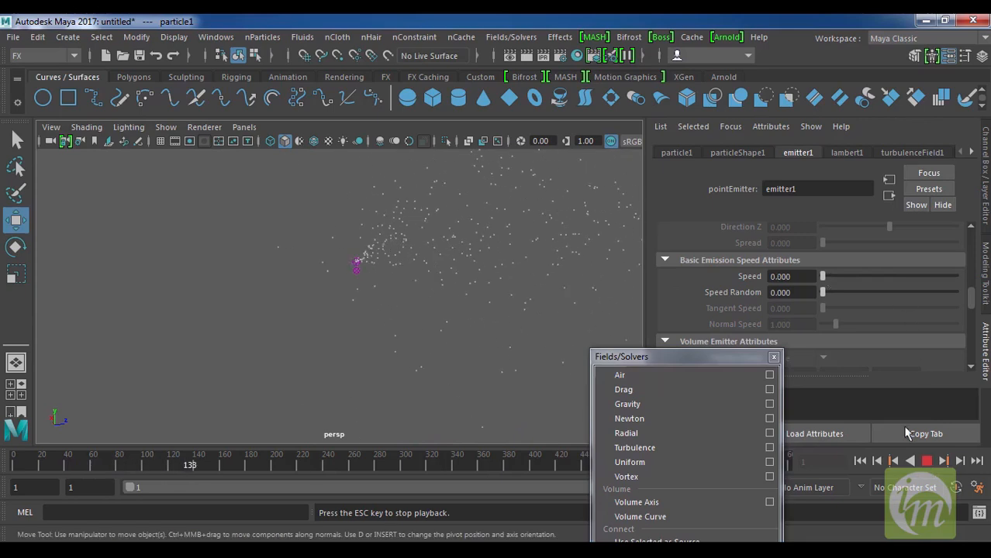
left_click(863, 460)
left_click(926, 462)
left_click(924, 461)
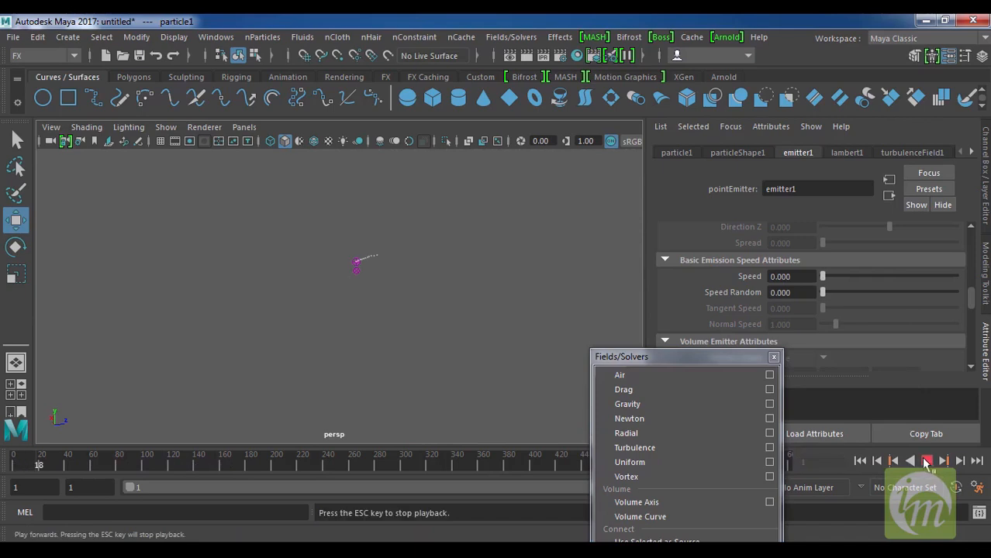
left_click(926, 461)
left_click_drag(527, 329, 546, 394, "alt")
left_click_drag(538, 328, 473, 324, "alt")
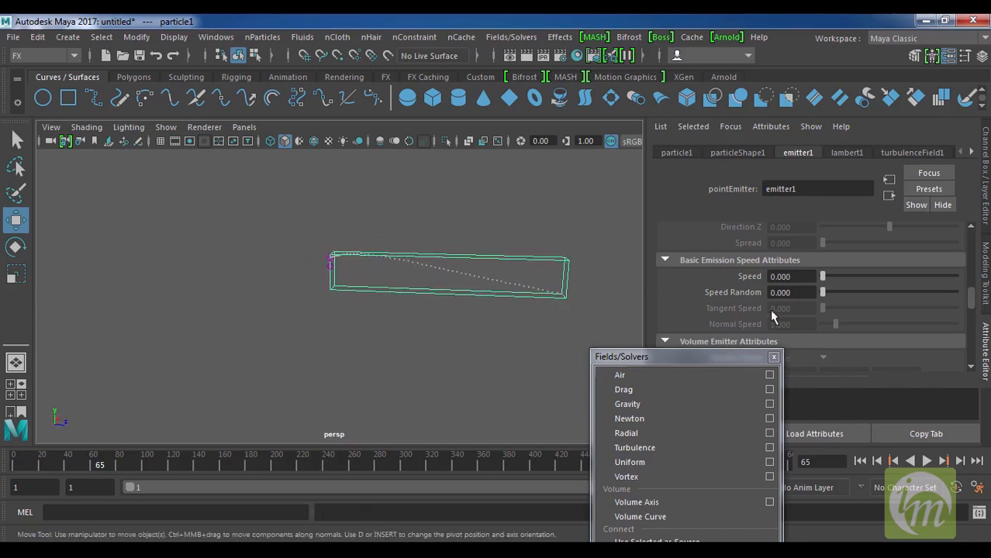
middle_click_drag(464, 327, 450, 308, "alt")
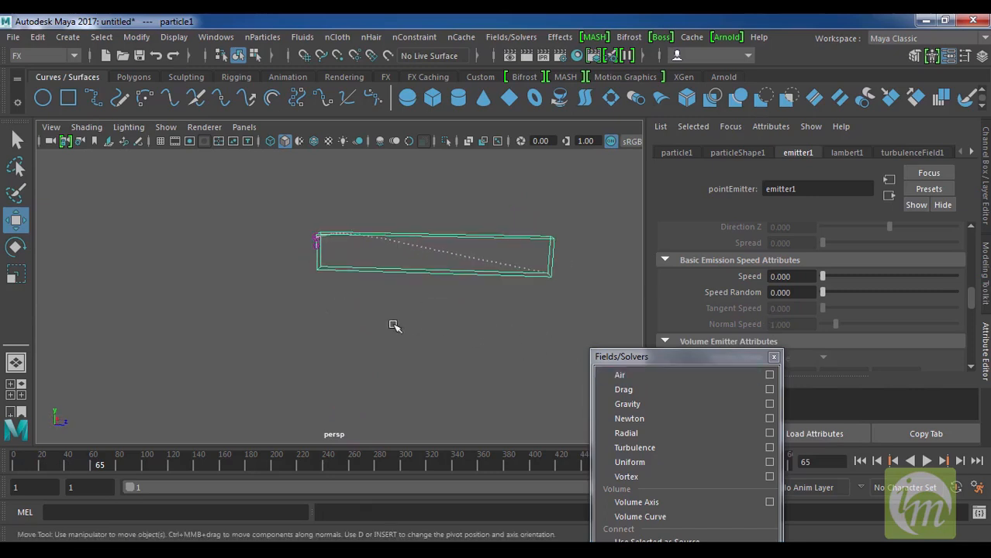
Delete the Turbulence field and replay the particle simulation from the first frame
left_click(317, 276)
left_click(316, 245)
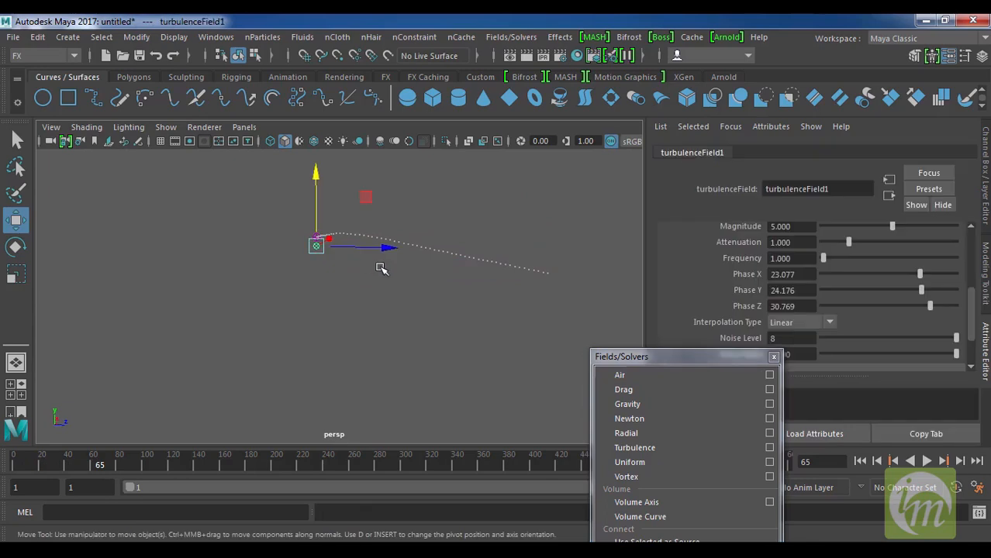
left_click(380, 267)
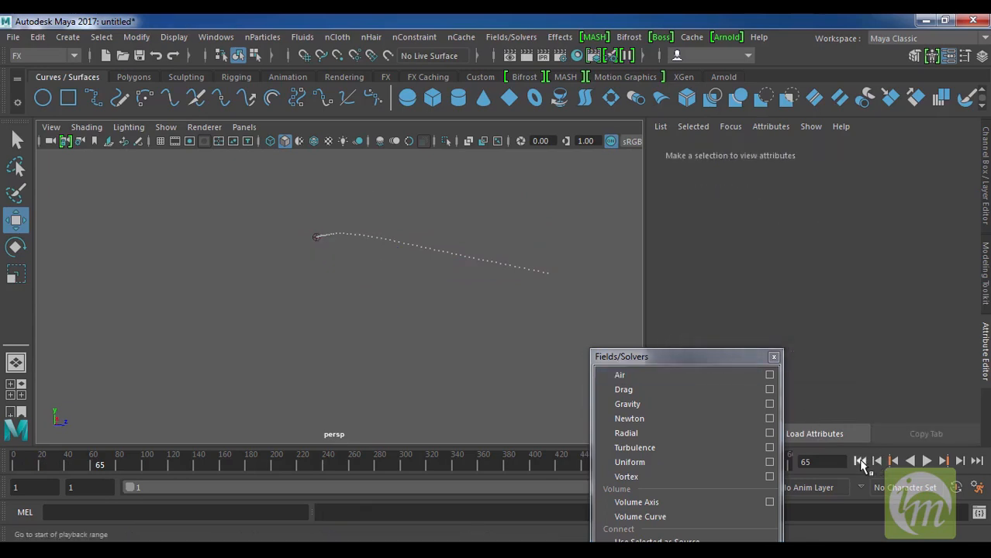
left_click(860, 460)
left_click(927, 460)
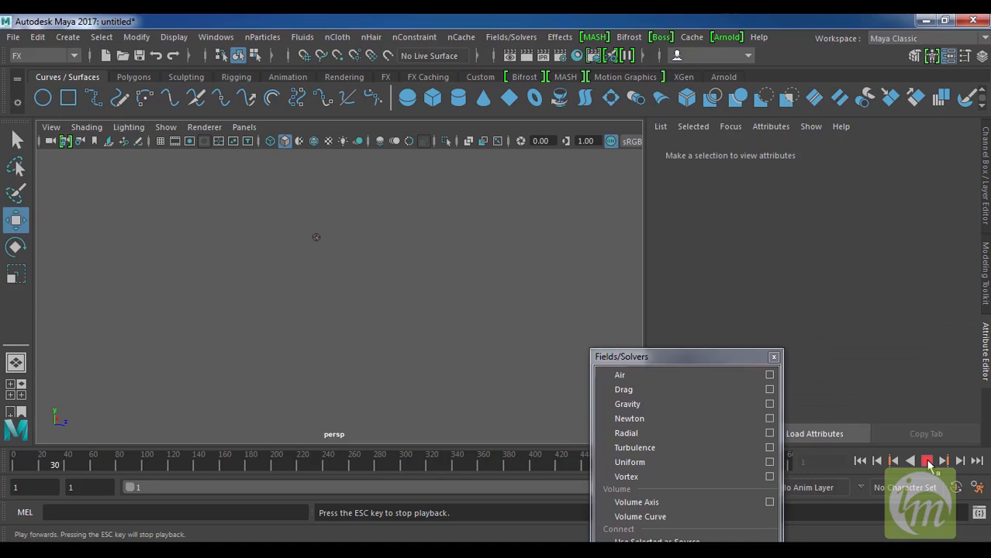
left_click(928, 461)
Set the point emitter's emission speed to 0.714 and replay the simulation from the first frame
left_click_drag(398, 246, 290, 216)
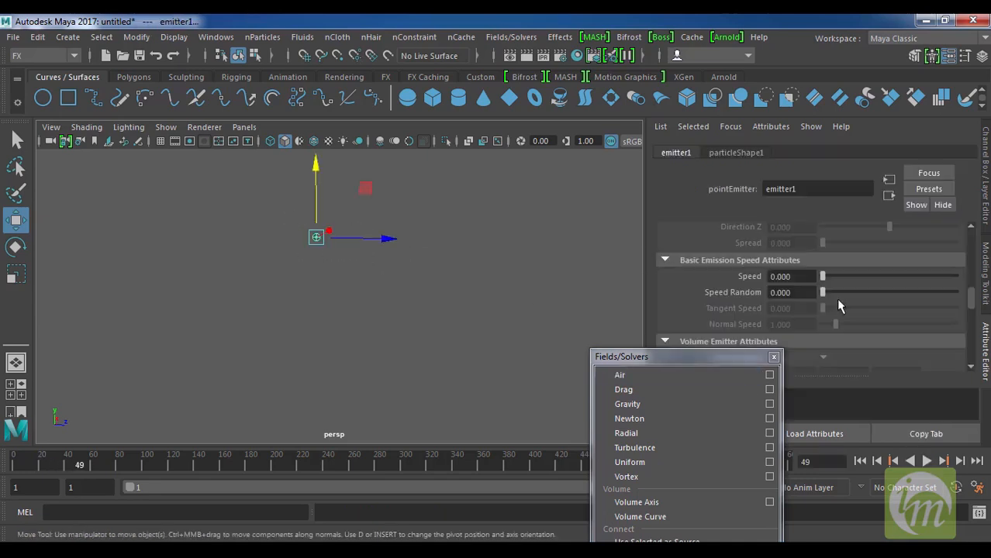
left_click(859, 460)
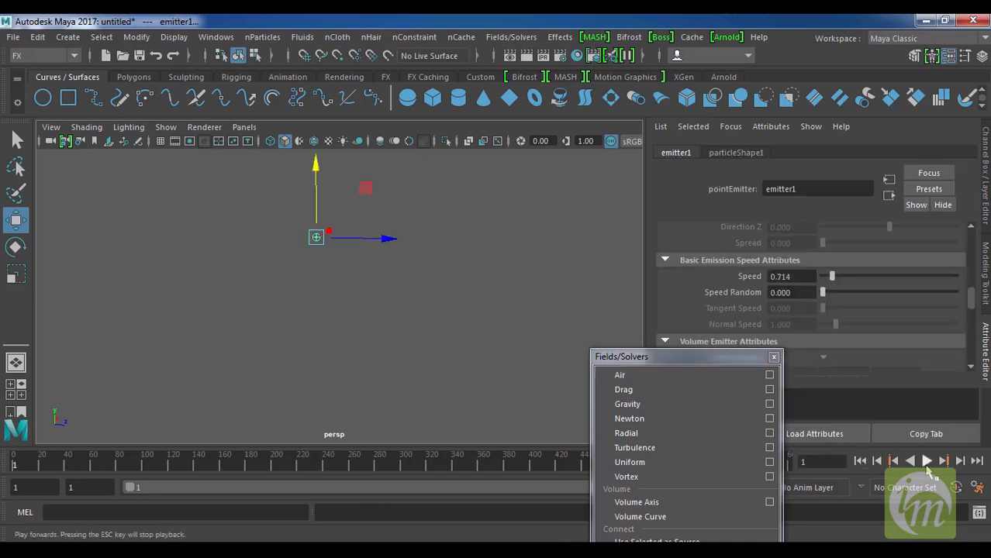
left_click(927, 460)
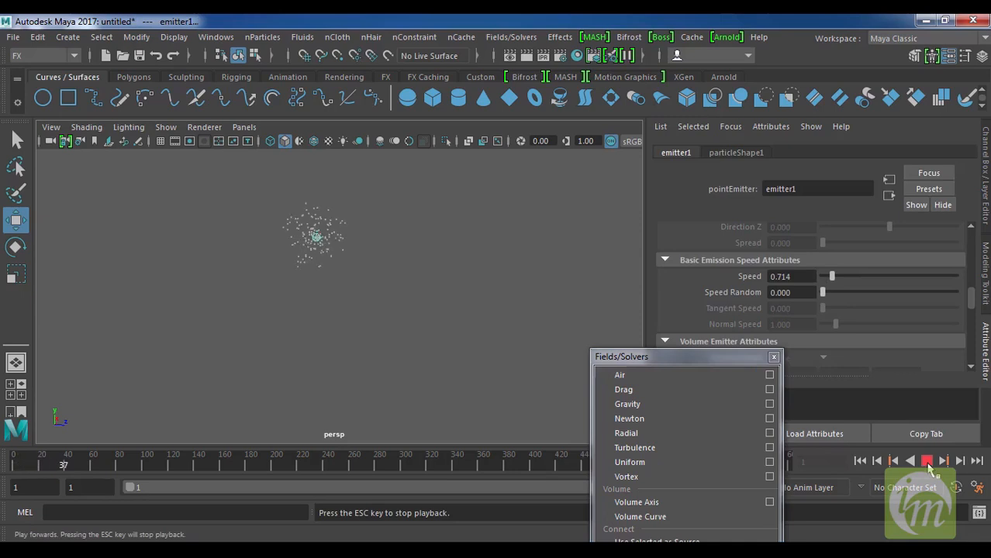
left_click(927, 460)
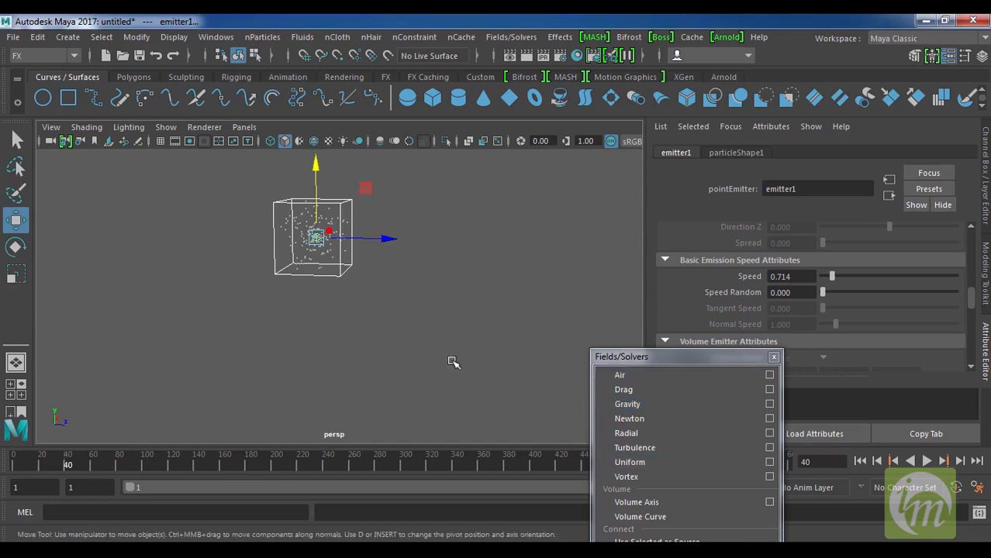
Add a Uniform field to the emitted particles and play the simulation from the first frame
left_click(631, 462)
left_click(329, 274)
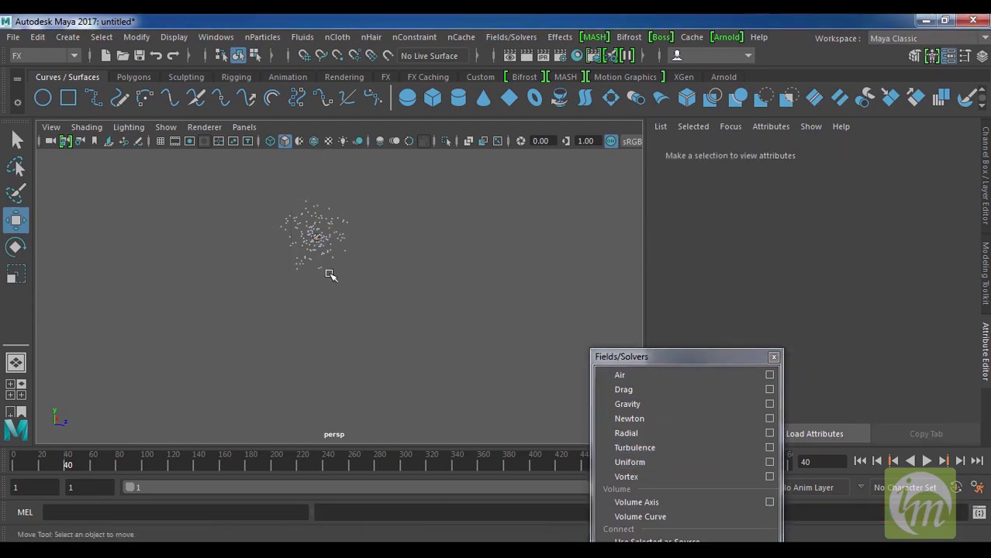
left_click(329, 248)
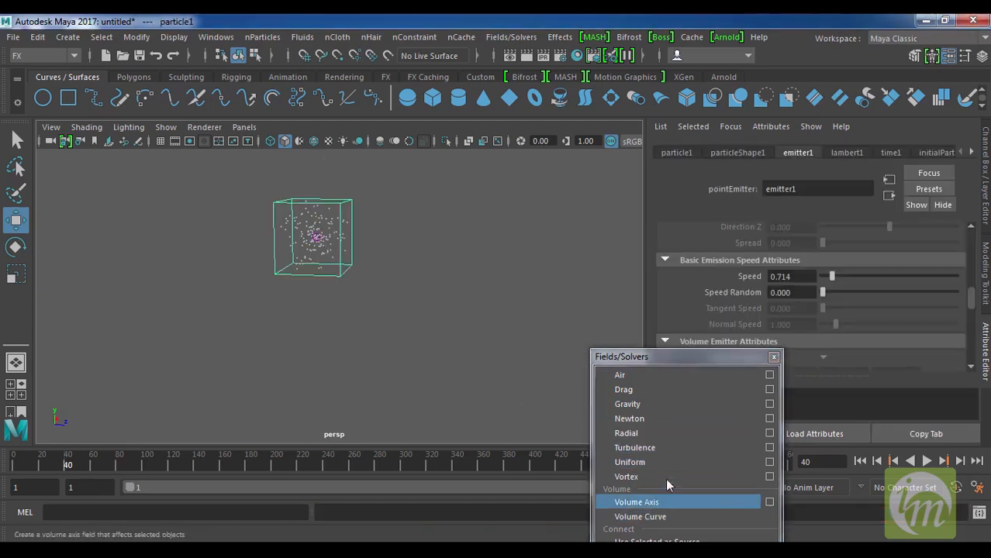
left_click(664, 463)
left_click(925, 461)
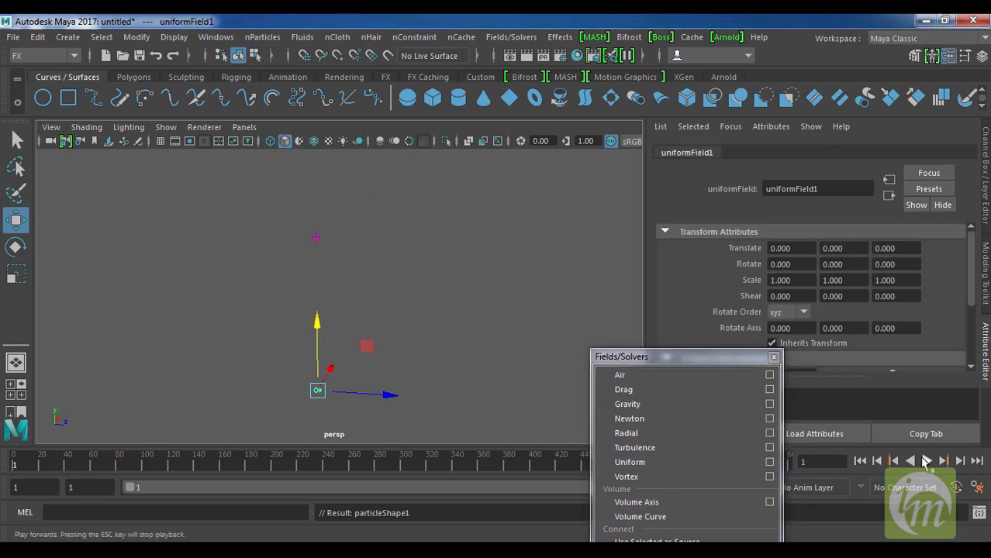
left_click(925, 461)
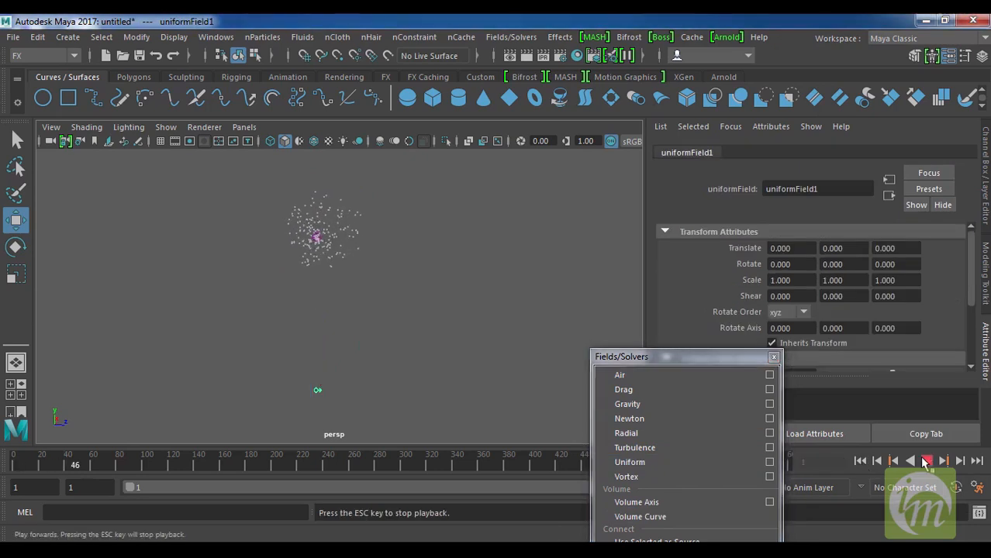
left_click(925, 462)
Raise the Uniform field to about 4.542 in Y, next to the emitter, and replay the simulation
left_click_drag(325, 341, 326, 190)
left_click(860, 461)
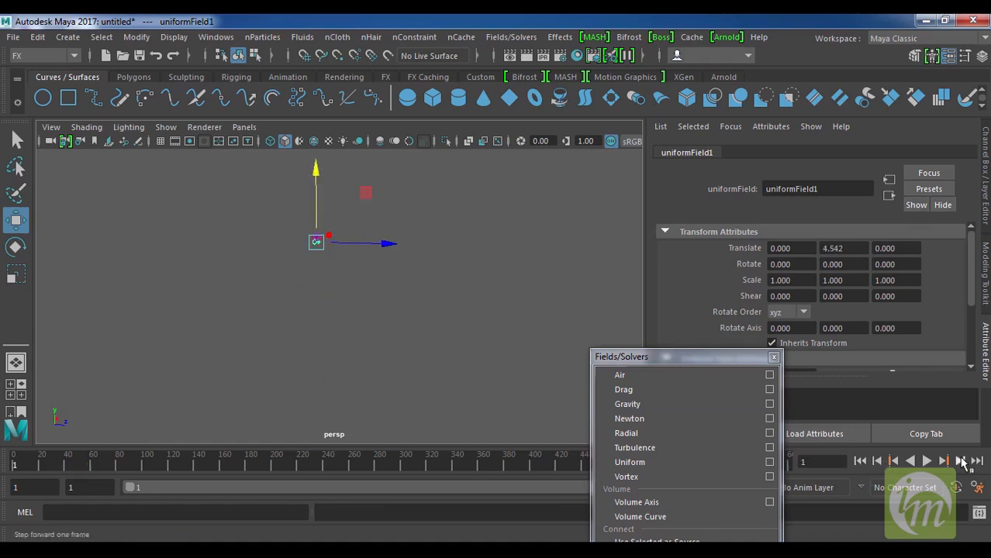
left_click(925, 461)
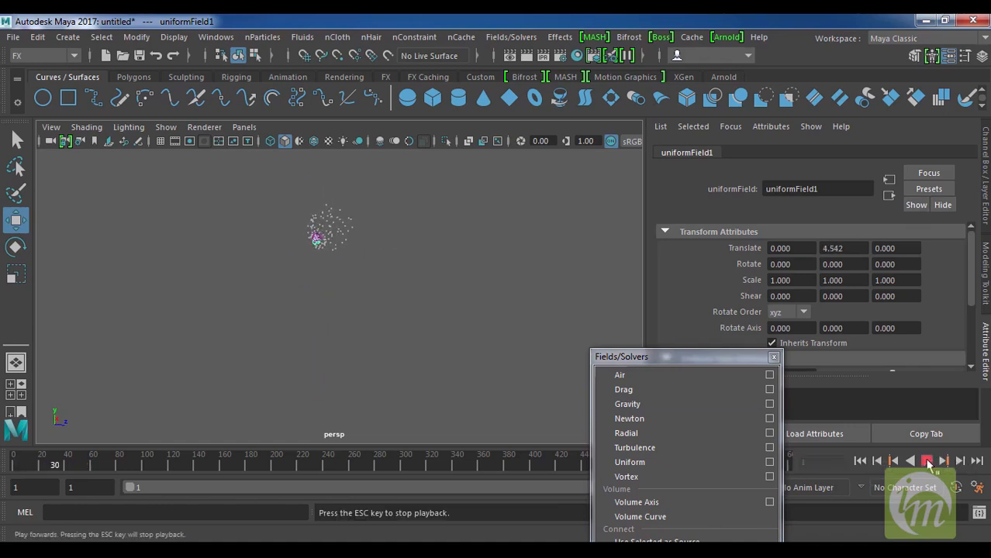
left_click_drag(351, 274, 394, 275, "alt")
scroll(378, 299, "down", 2)
middle_click_drag(388, 298, 464, 303, "alt")
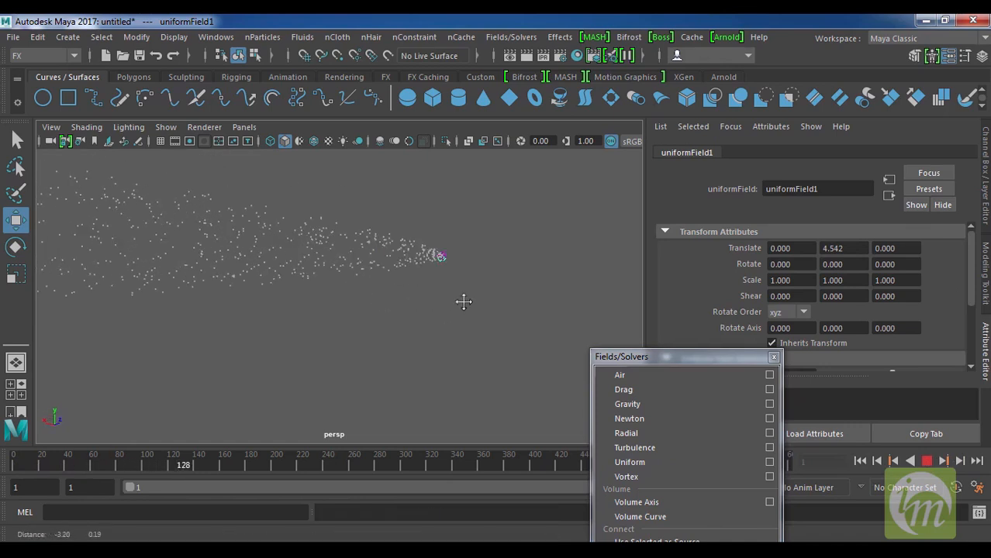
Stop the simulation, return to the first frame and delete the Uniform field
scroll(972, 333, "down", 4)
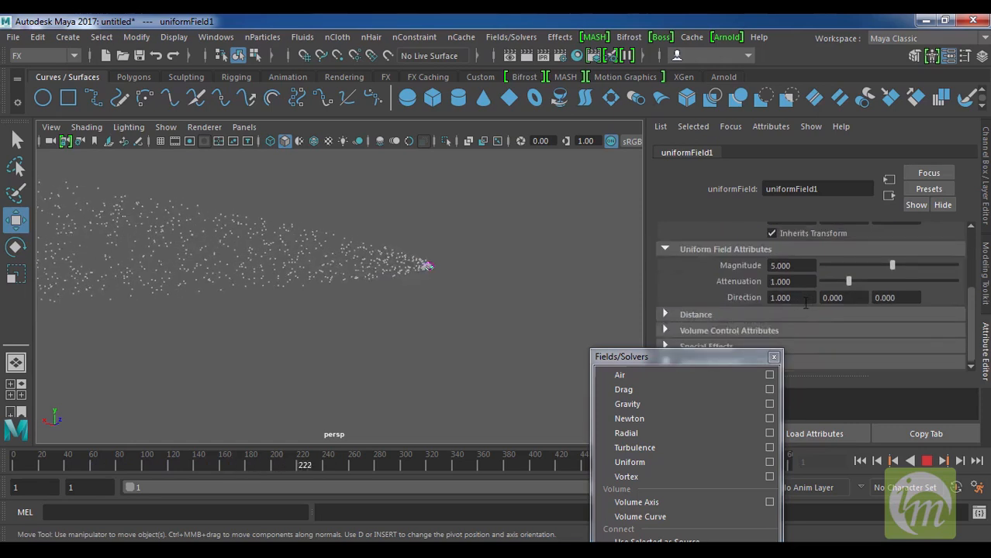
left_click_drag(733, 357, 671, 105)
left_click(926, 461)
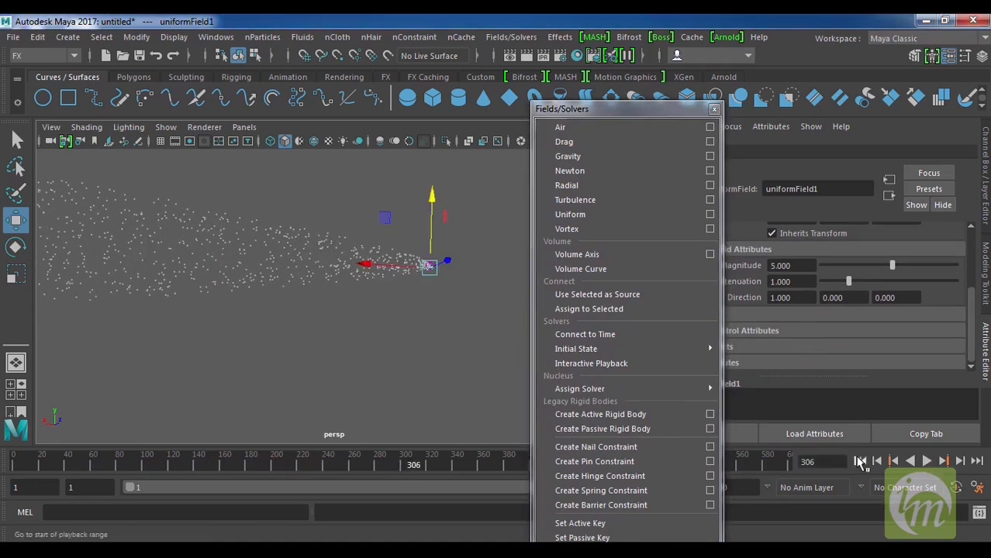
left_click(859, 461)
mouse_move(436, 217)
left_mouse_down()
mouse_move(432, 199)
mouse_move(433, 231)
left_mouse_up()
key("Delete")
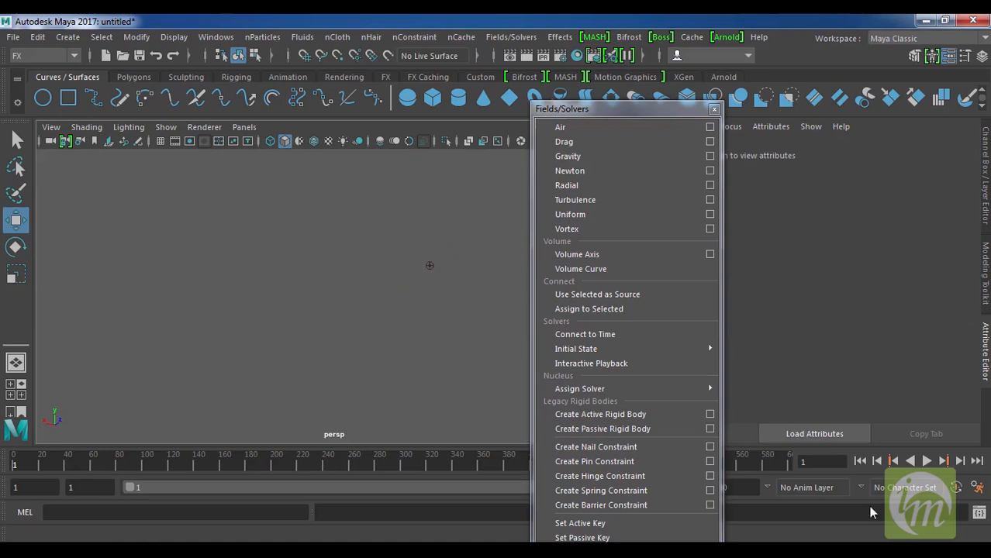
Emit some particles, add a Vortex field to them and play the simulation from the first frame
left_click(927, 461)
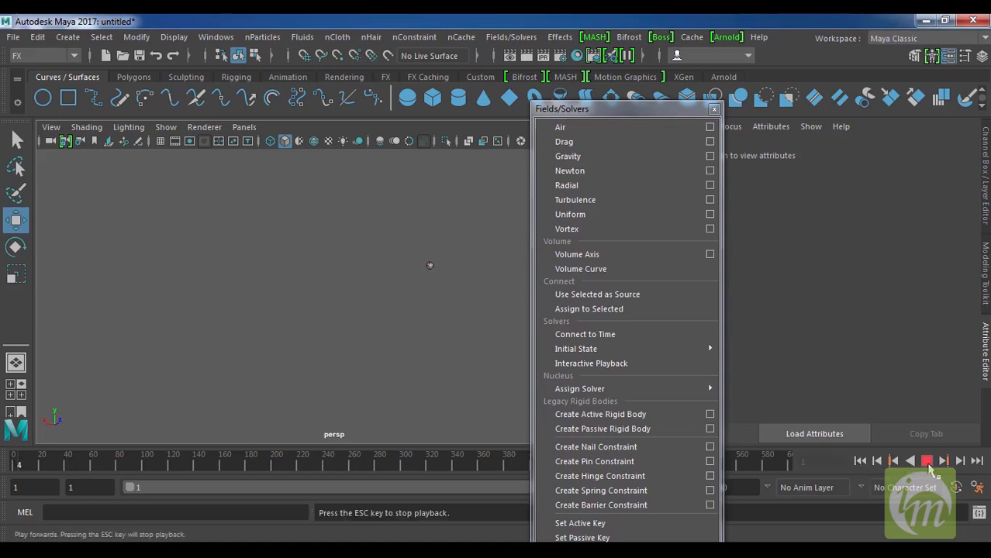
left_click(927, 461)
left_click_drag(438, 283, 437, 280)
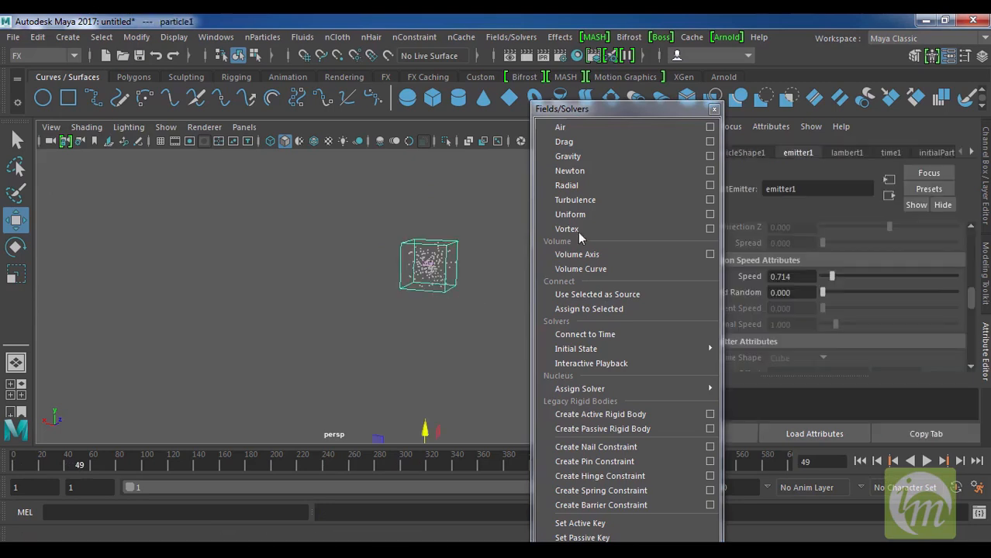
left_click(574, 229)
left_click_drag(688, 109, 659, 478)
left_click(860, 461)
left_click(927, 461)
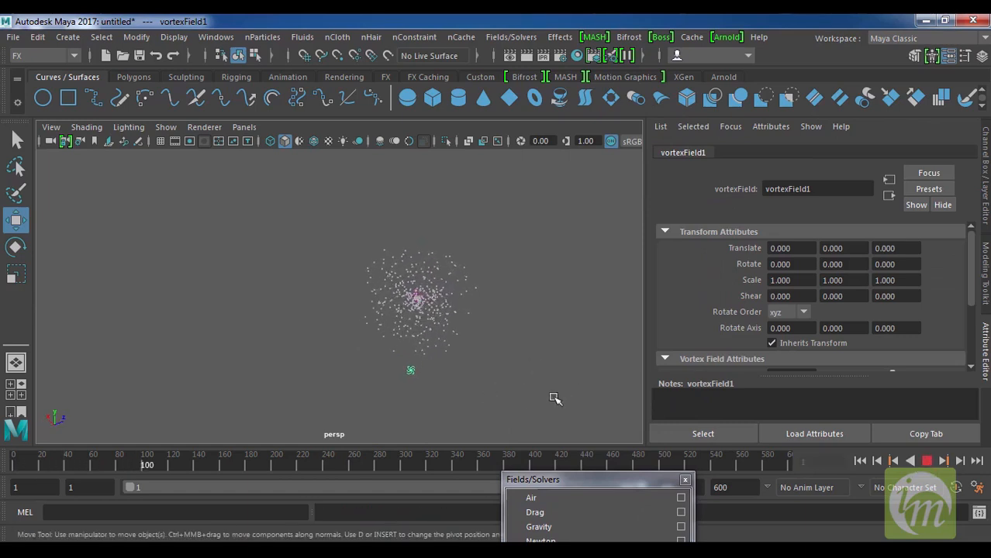
left_click(927, 461)
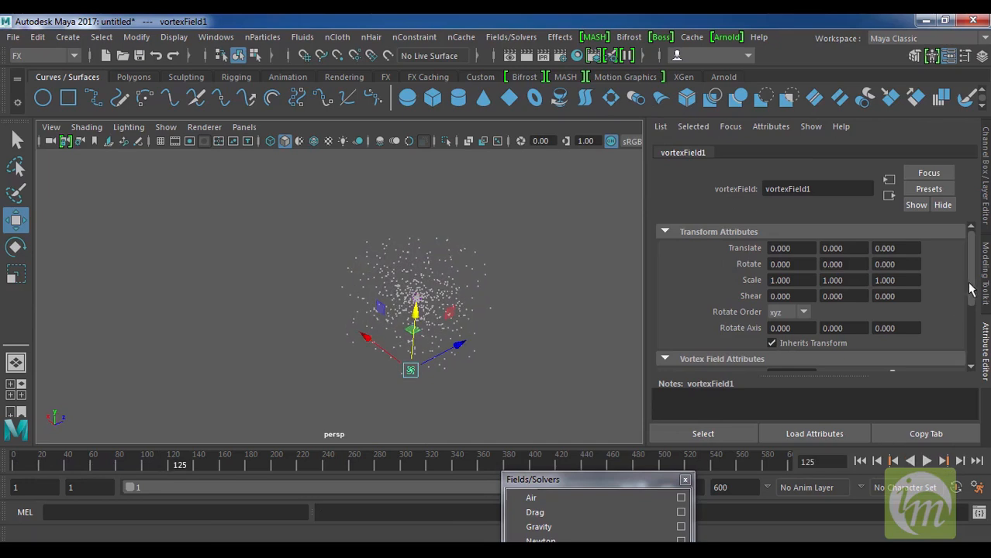
Set the Vortex field's magnitude to 80.220 and attenuation to 0.549, and replay the simulation
scroll(951, 318, "down", 3)
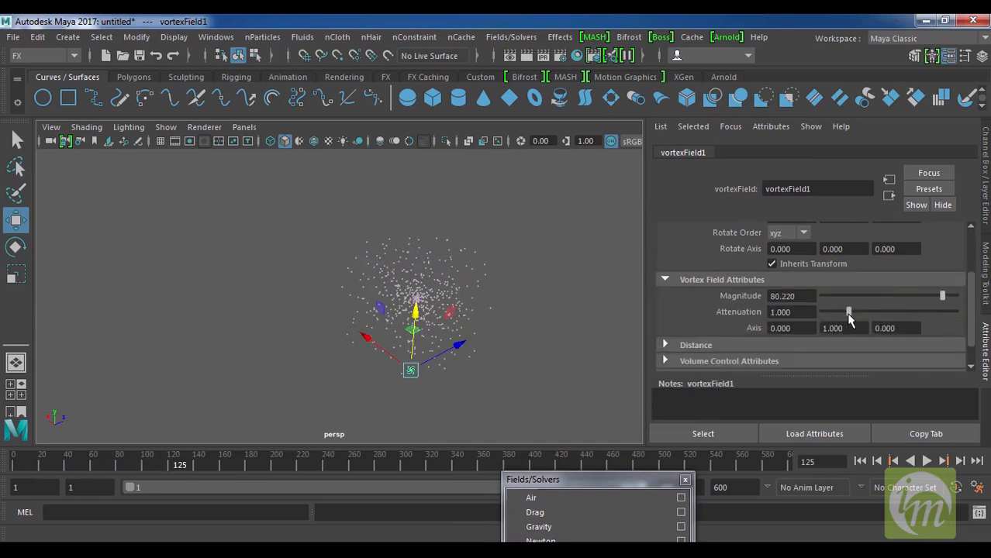
left_click_drag(837, 321, 836, 321)
left_click(927, 461)
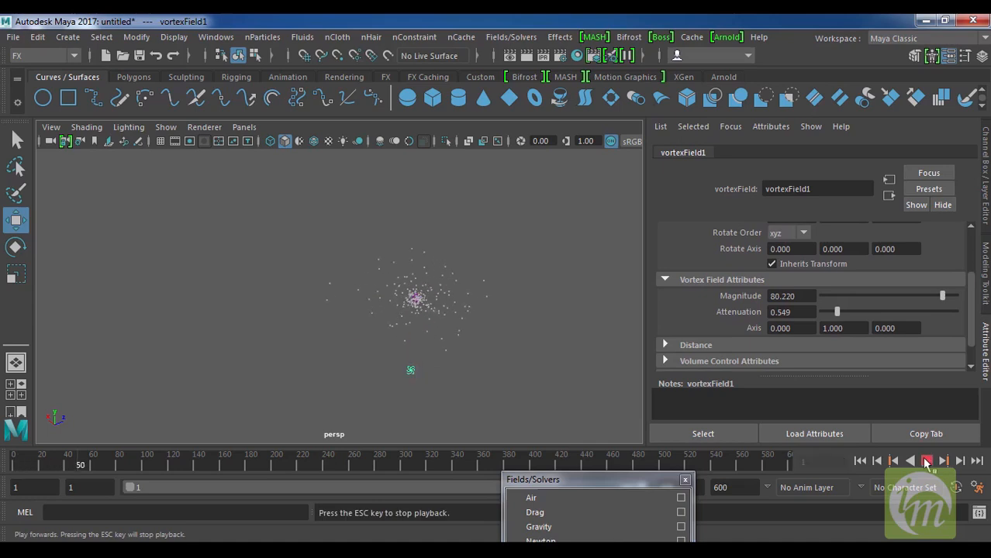
left_click(927, 461)
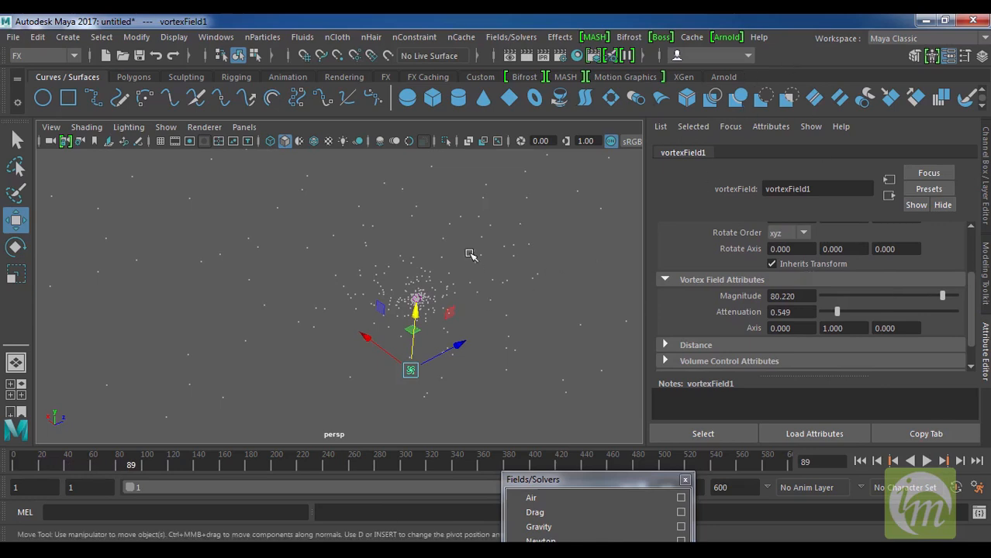
Set the emitter's emission speed to 0, replay the vortex simulation, and raise the speed to 0.440 during playback
left_click(511, 314)
left_click_drag(398, 277, 439, 313)
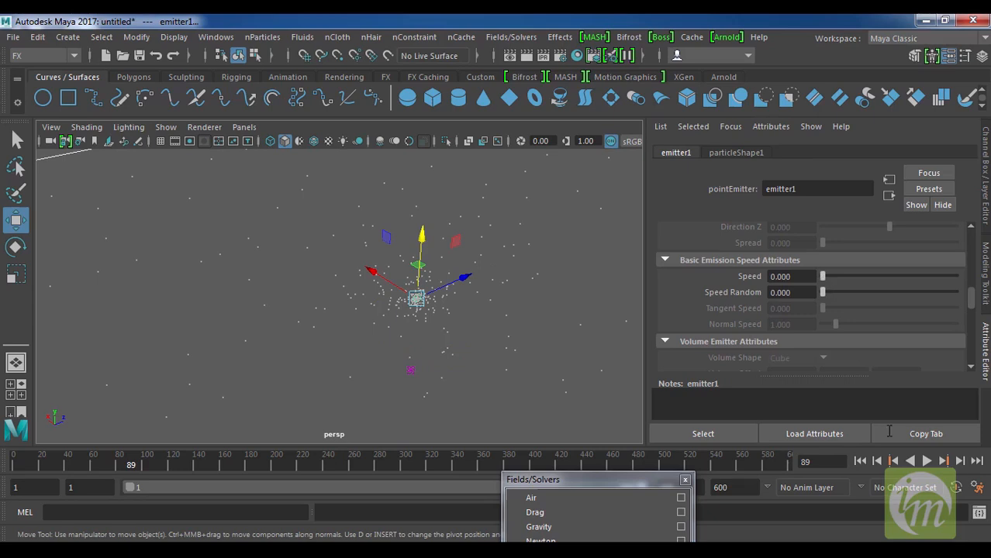
left_click(926, 460)
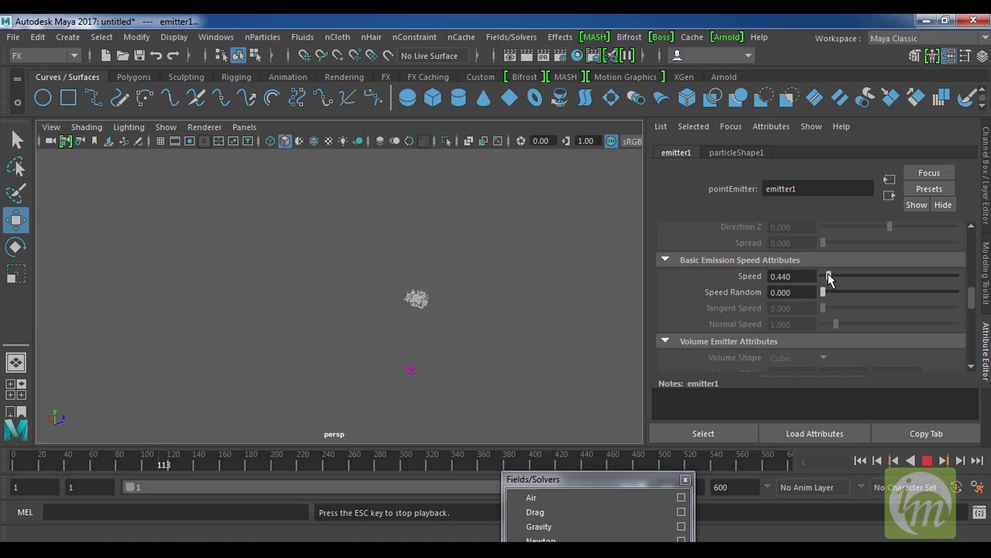
left_click(927, 463)
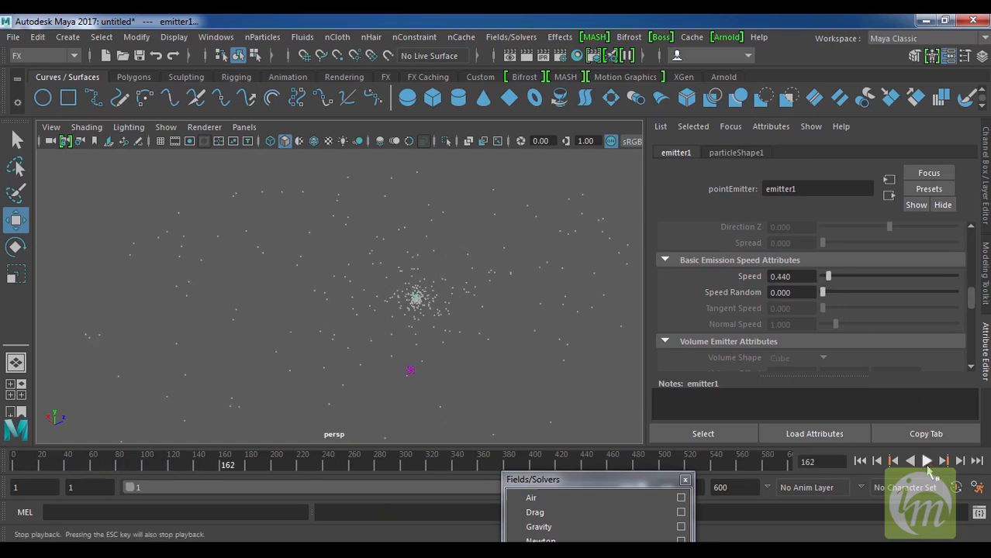
Set the emitter's rate to 439.560 particles per second and replay the vortex simulation from the first frame
left_click_drag(511, 369, 555, 318, "alt")
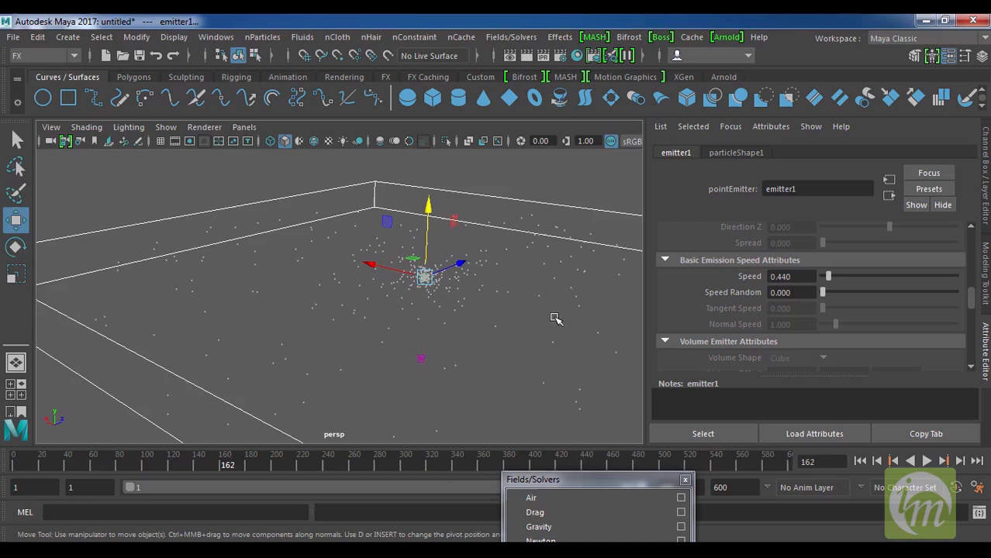
left_click(545, 279)
scroll(975, 263, "up", 5)
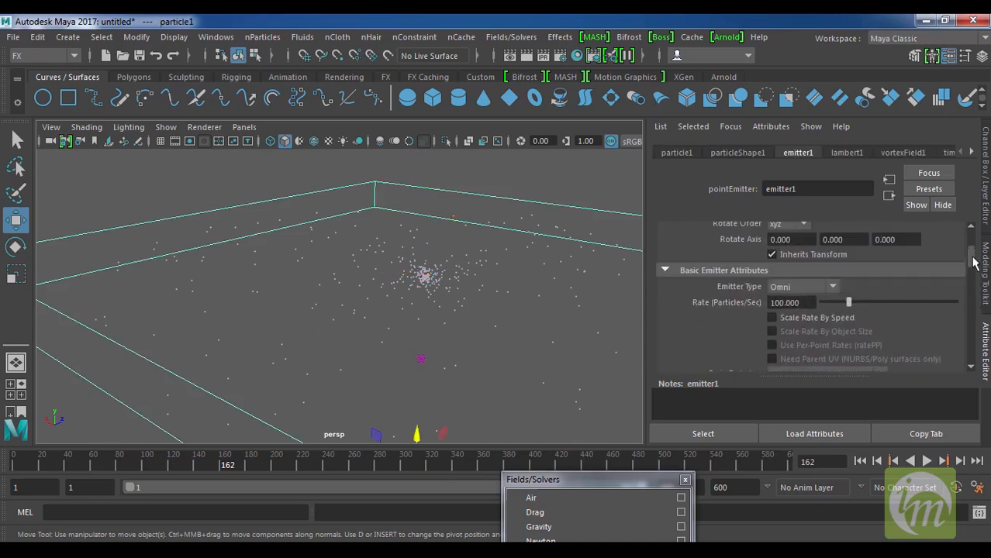
scroll(975, 263, "up", 1)
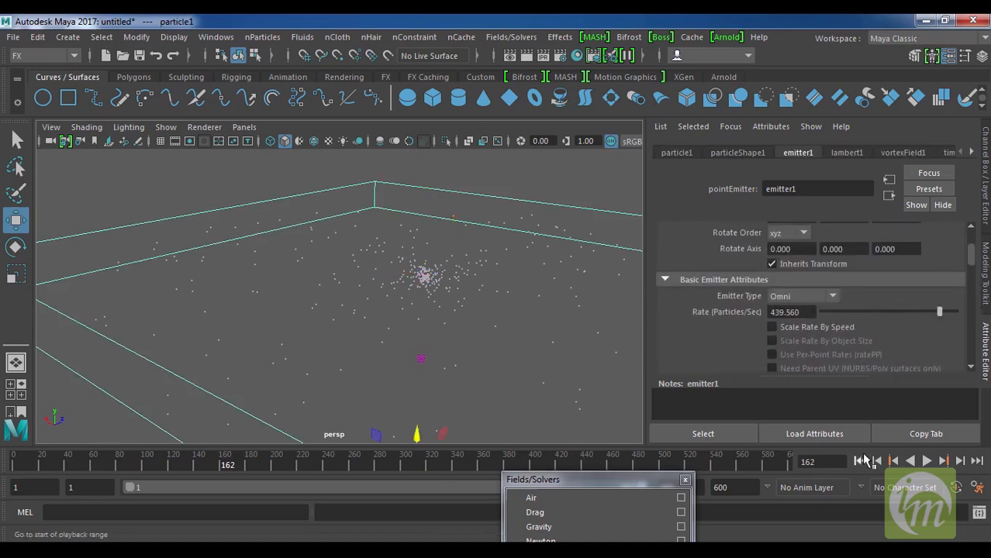
left_click(859, 460)
left_click(927, 460)
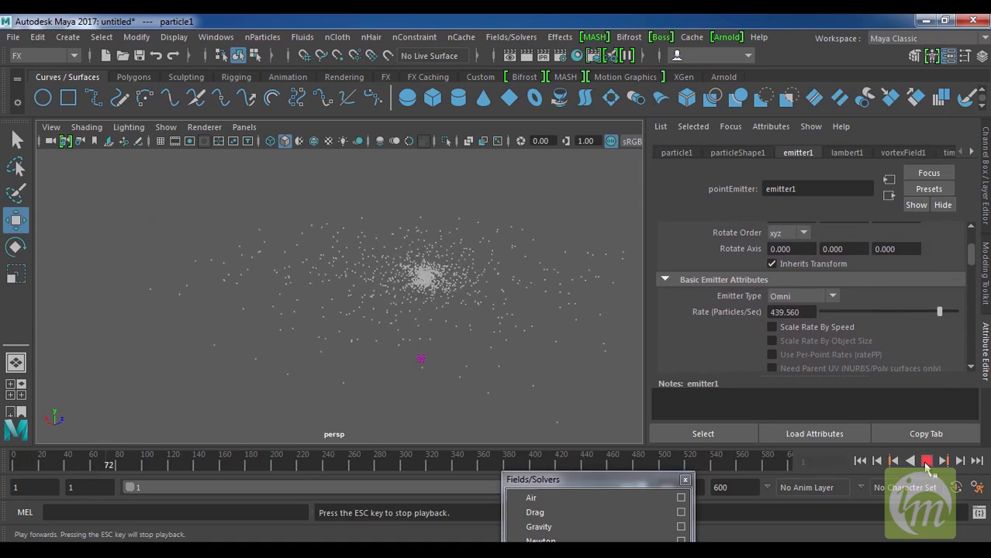
Stop playback, raise the Vortex field to the emitter's height and replay the simulation from the first frame
left_click(926, 461)
left_click(420, 359)
left_click(421, 358)
left_click_drag(423, 291, 428, 213)
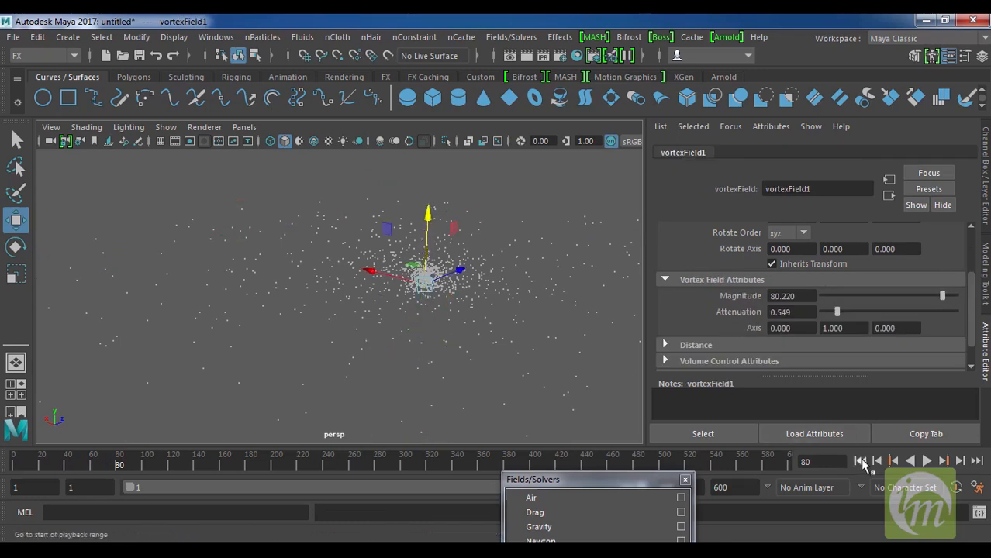
left_click(859, 460)
left_click(926, 460)
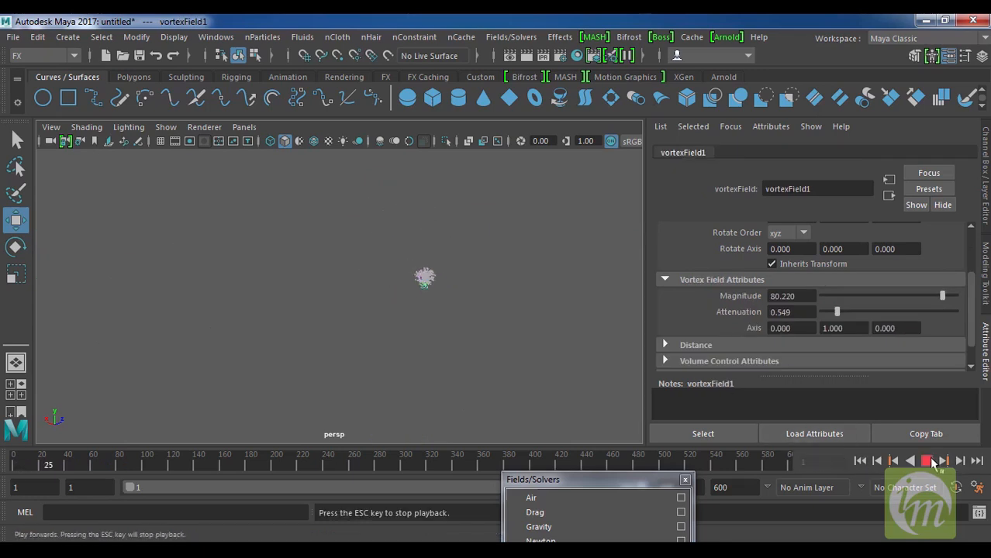
left_click(930, 460)
Set the particle render type to MultiStreak and add the attributes for the current render type
left_click_drag(531, 370, 457, 363, "alt")
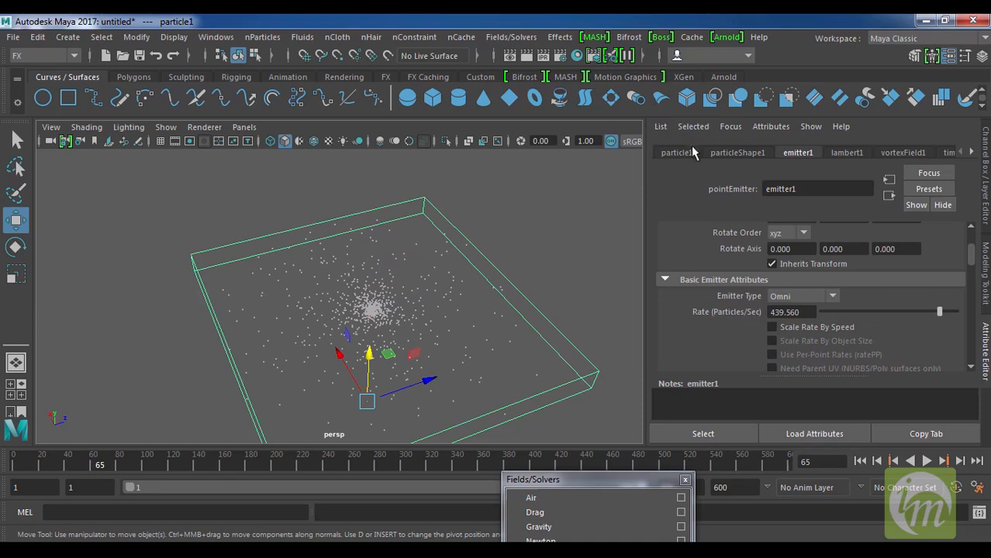
left_click(720, 153)
scroll(868, 287, "down", 5)
scroll(865, 284, "up", 3)
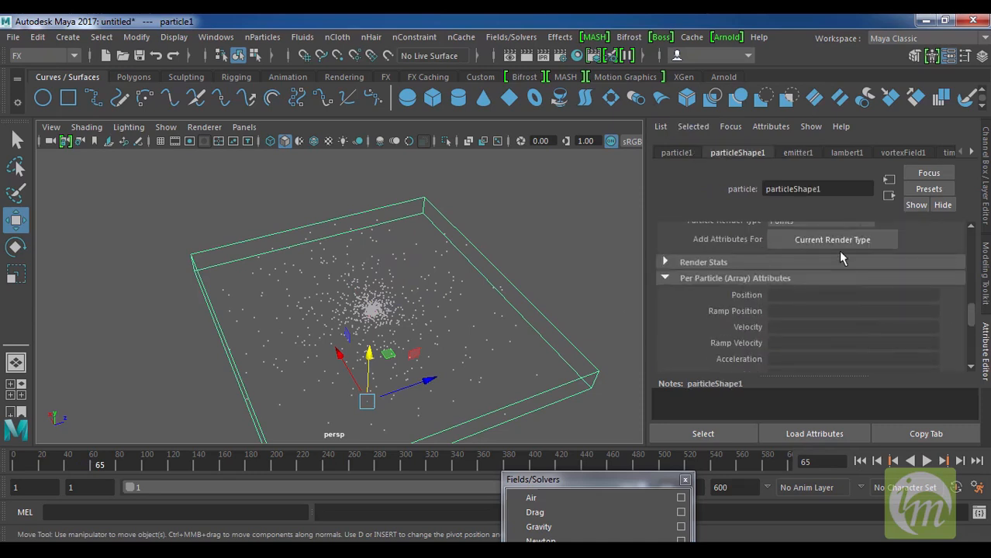
scroll(838, 250, "up", 2)
left_click(832, 264)
left_click(821, 299)
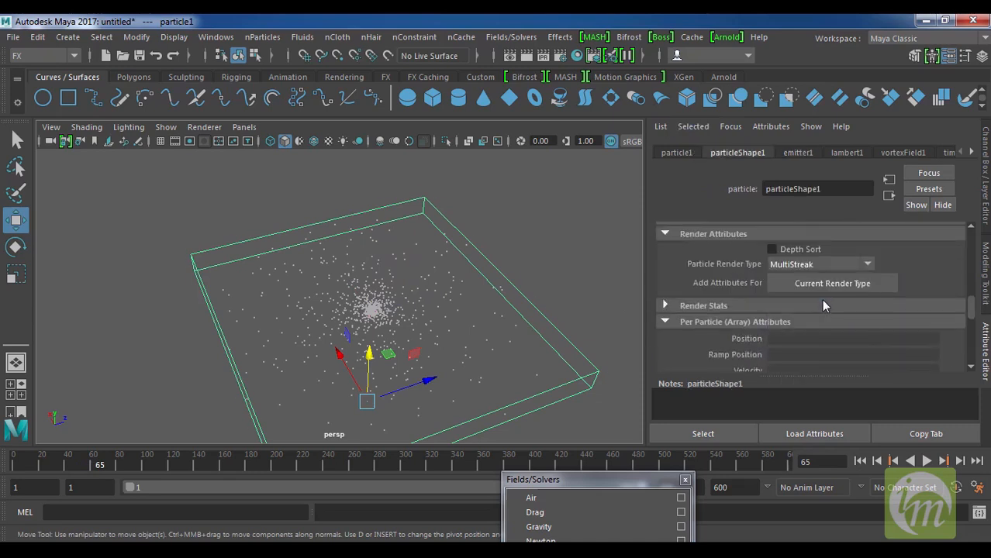
left_click(810, 285)
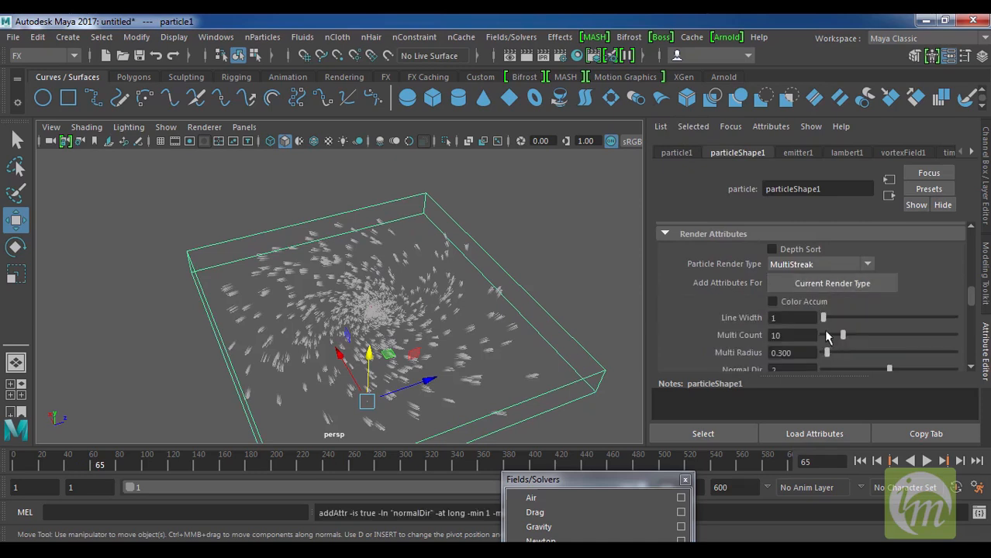
Set the MultiStreak particles' tail size to 5.556
scroll(869, 353, "down", 1)
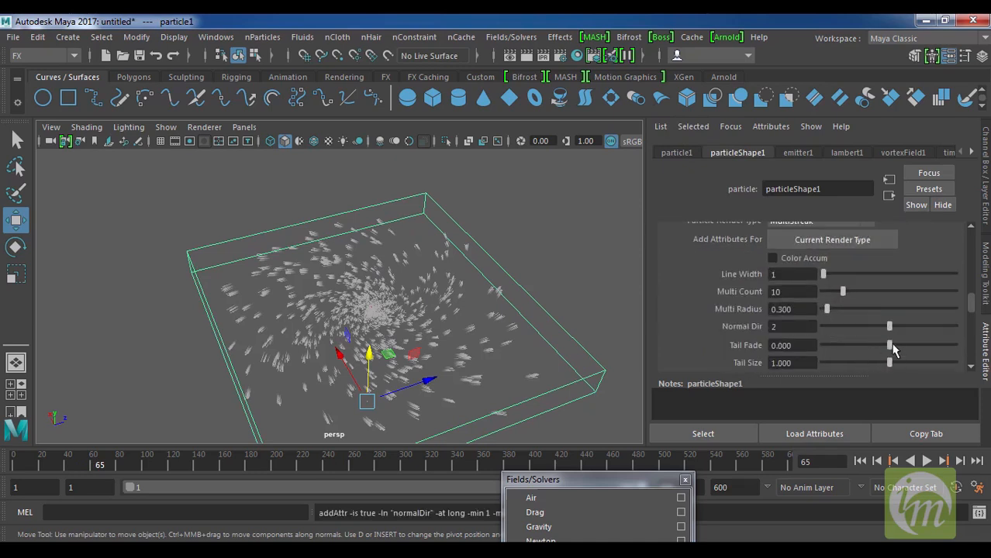
left_click_drag(888, 363, 893, 368)
left_click(567, 290)
left_click_drag(601, 372, 403, 357, "alt")
Set the initial state for the selected particles, play the simulation from the first frame and rewind it
left_click_drag(615, 483, 628, 119)
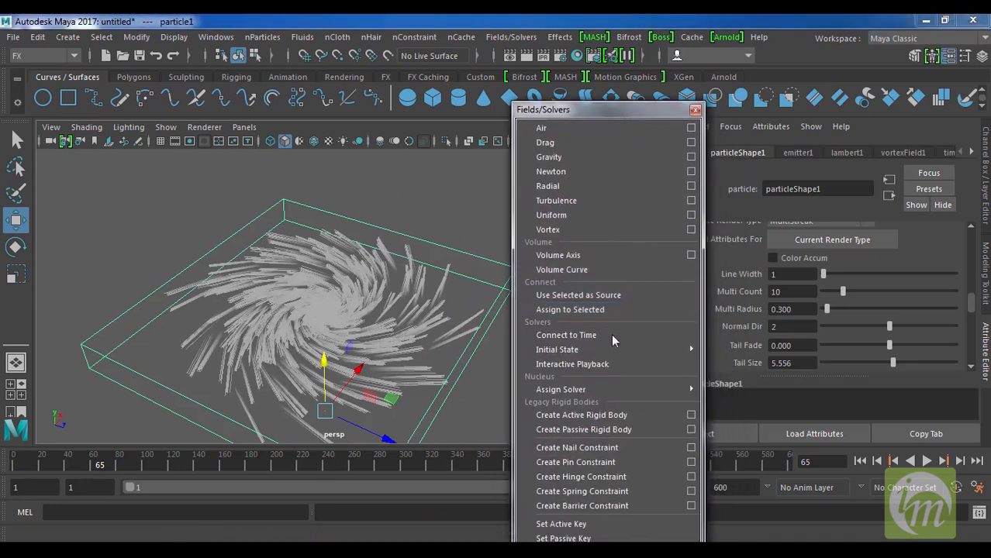
mouse_move(610, 351)
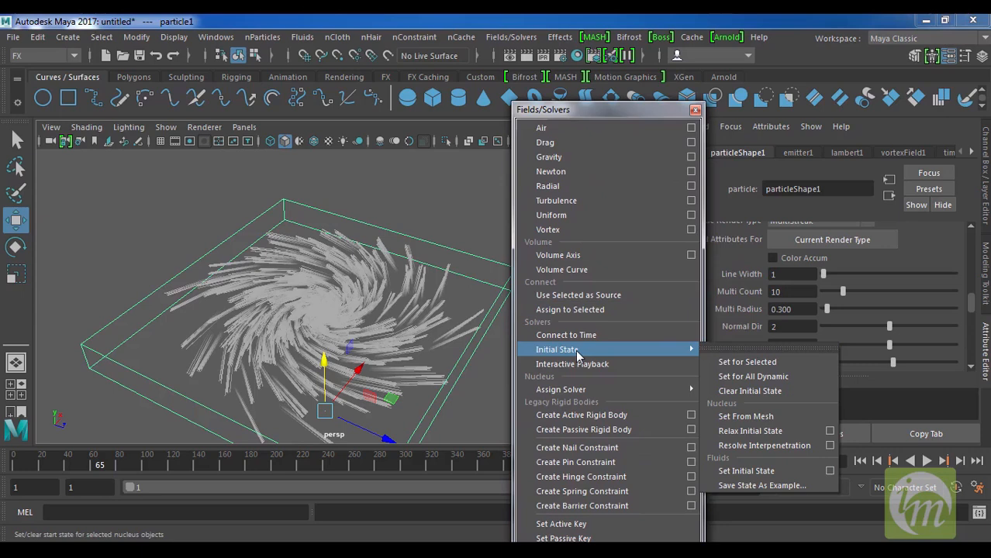
left_click(748, 362)
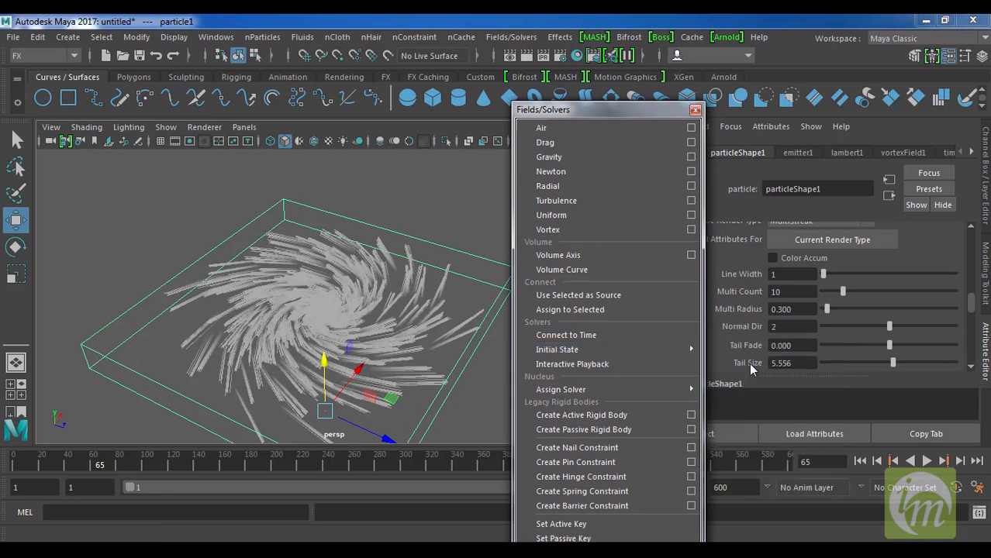
left_click(859, 462)
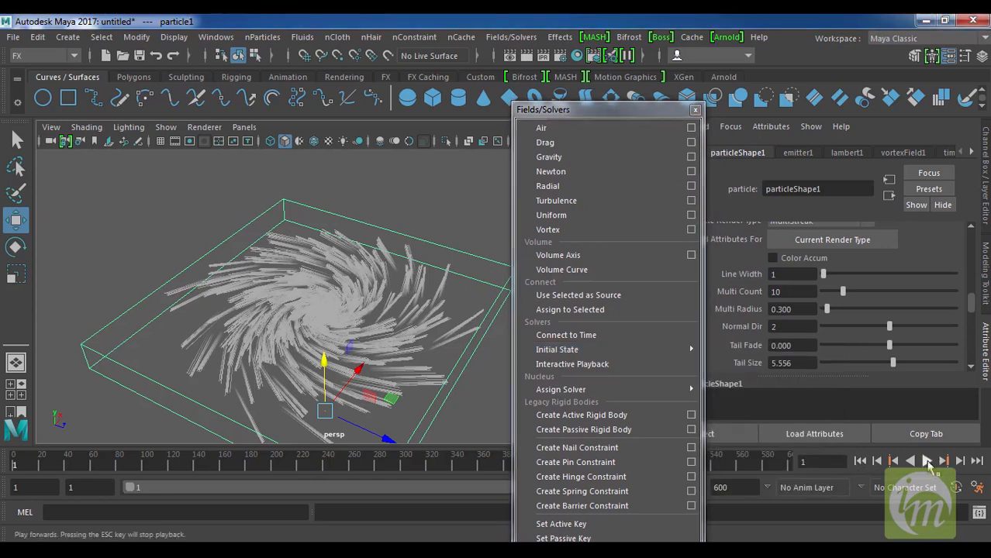
left_click(926, 461)
left_click(926, 460)
left_click(860, 461)
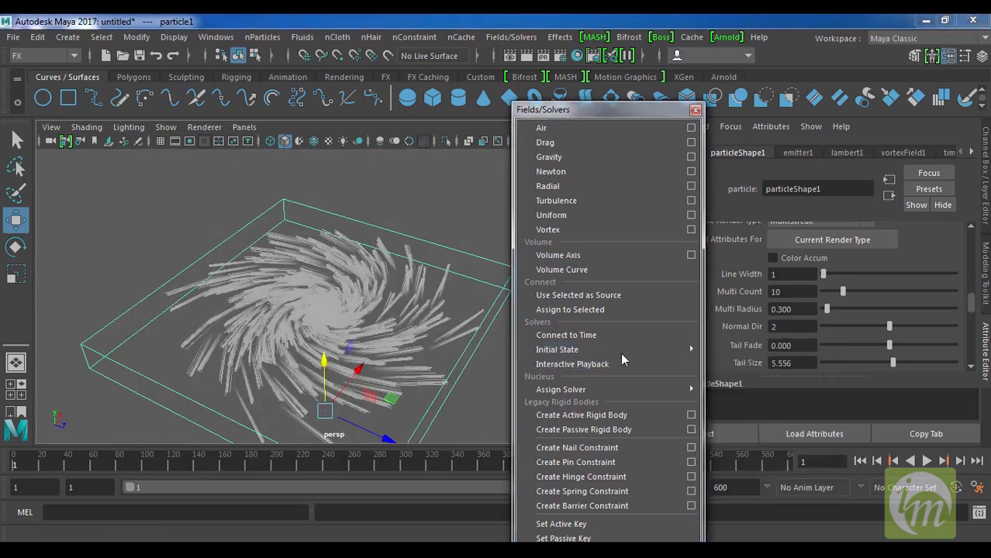
Clear the particles' initial state and replay the vortex simulation from the first frame
mouse_move(655, 349)
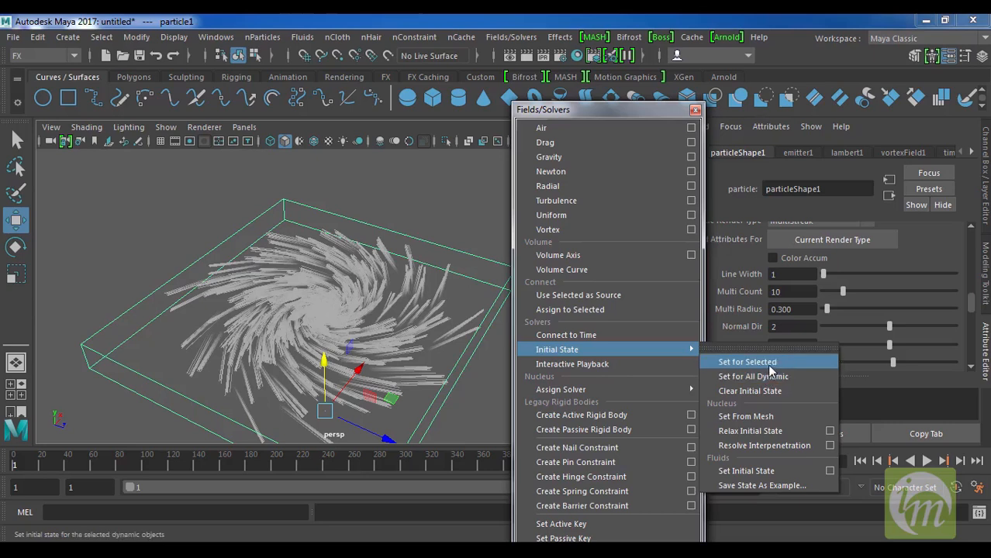
left_click(769, 392)
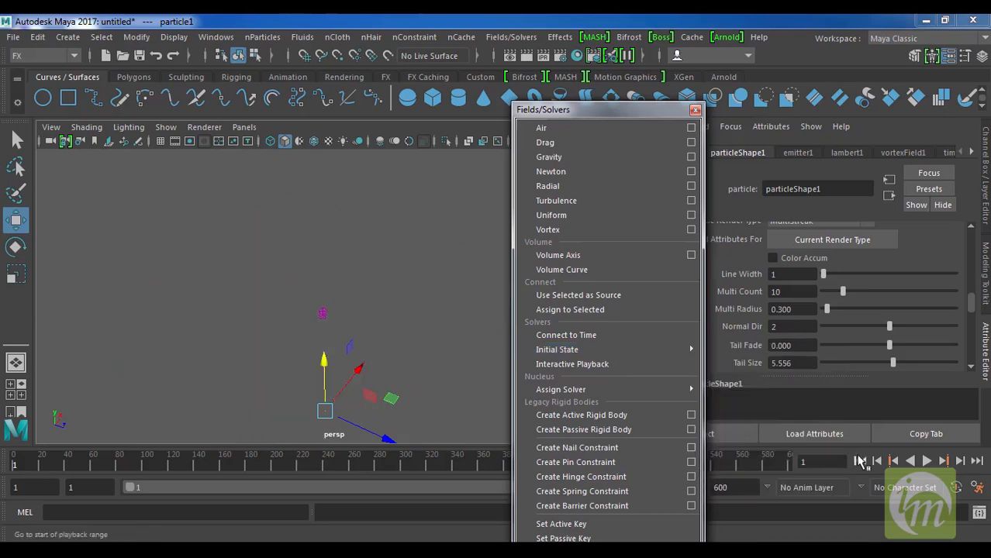
left_click(928, 462)
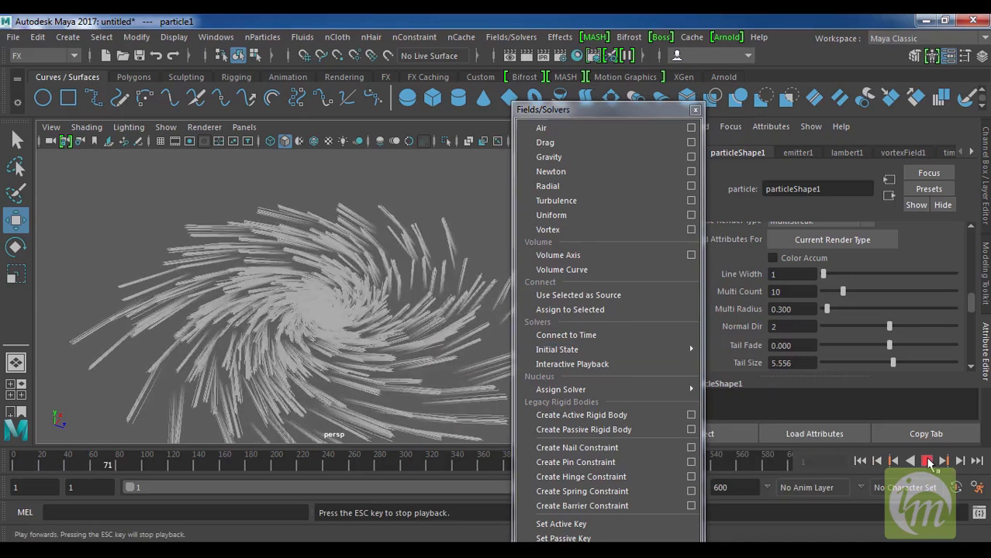
left_click(928, 462)
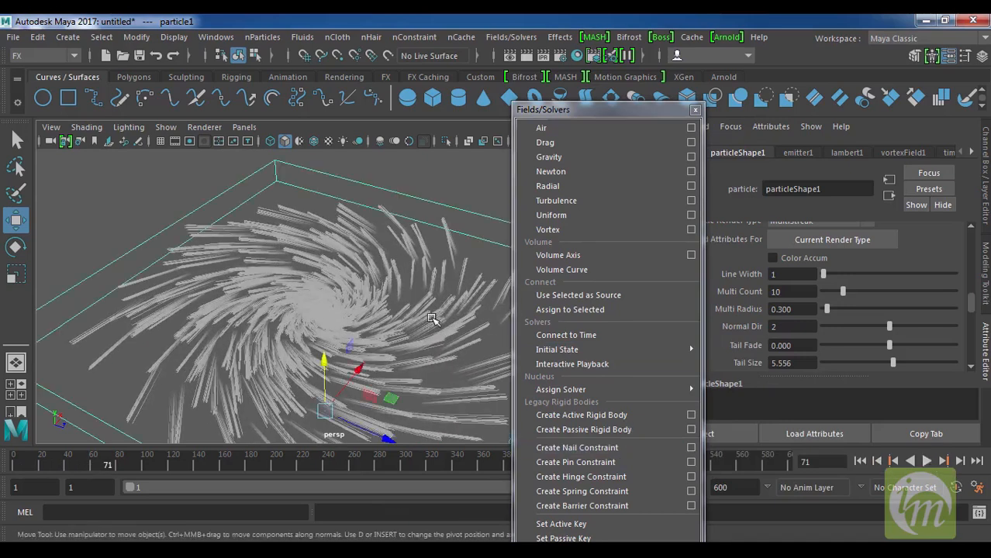
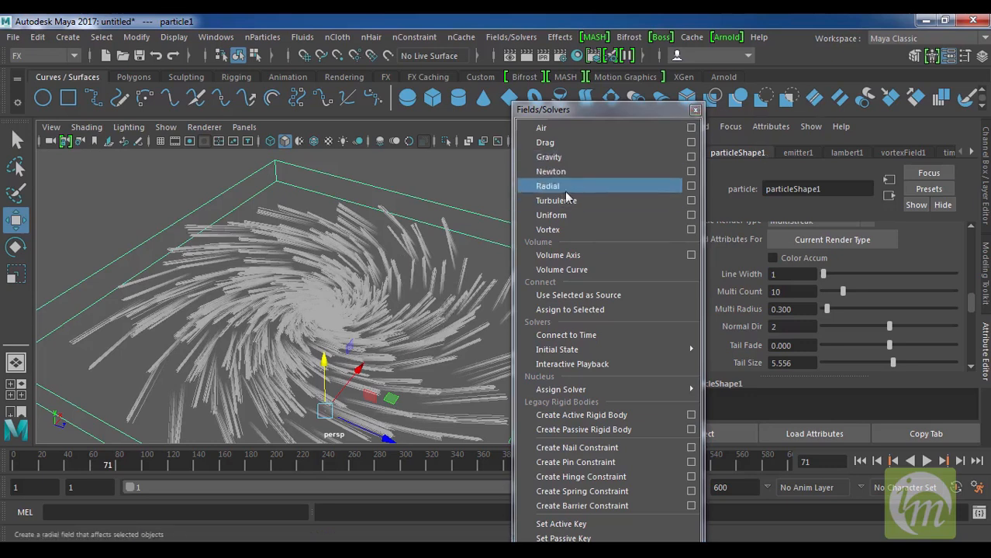
Close the floating Fields/Solvers menu, delete all objects in the scene and show the viewport grid
scroll(371, 284, "down", 5)
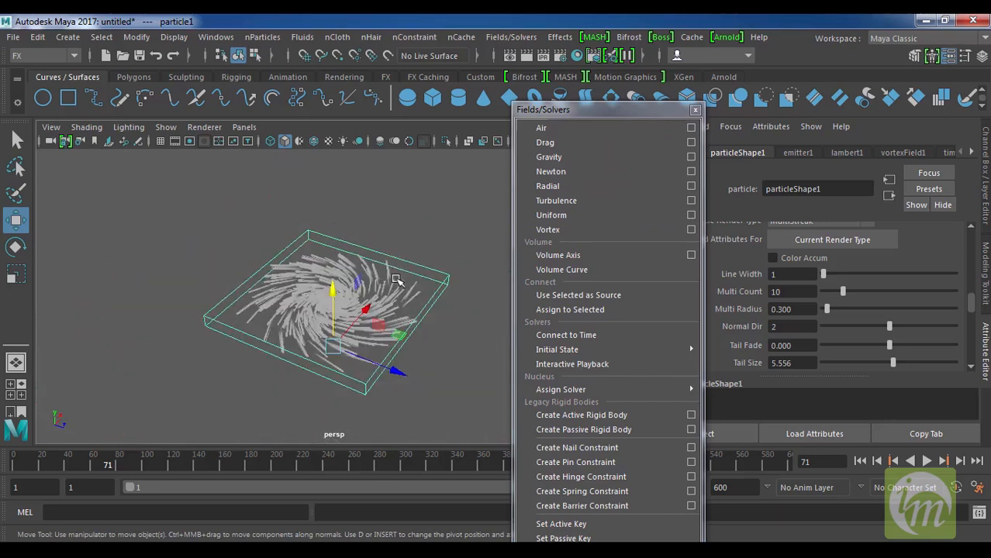
left_click(695, 112)
left_click_drag(514, 345, 248, 255)
key("Delete")
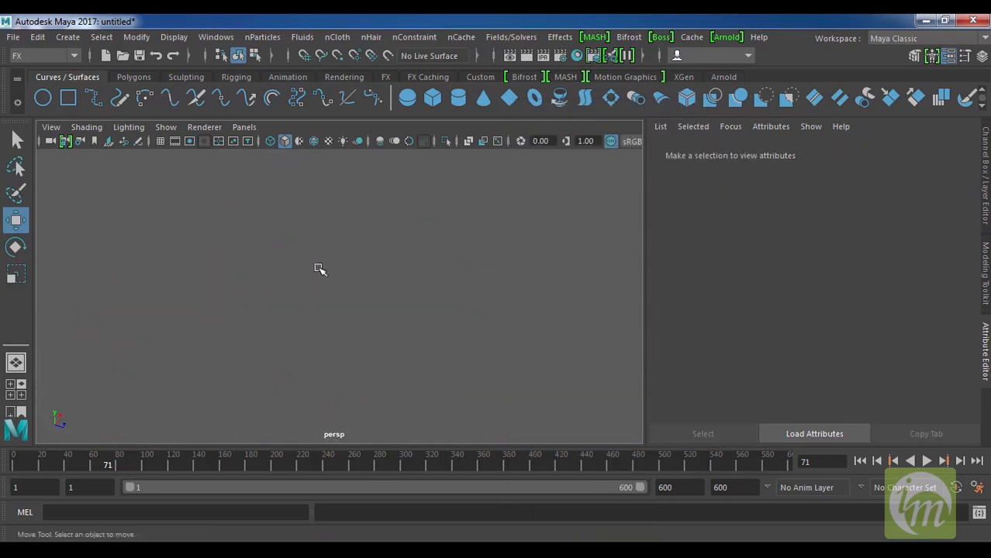
left_click(160, 141)
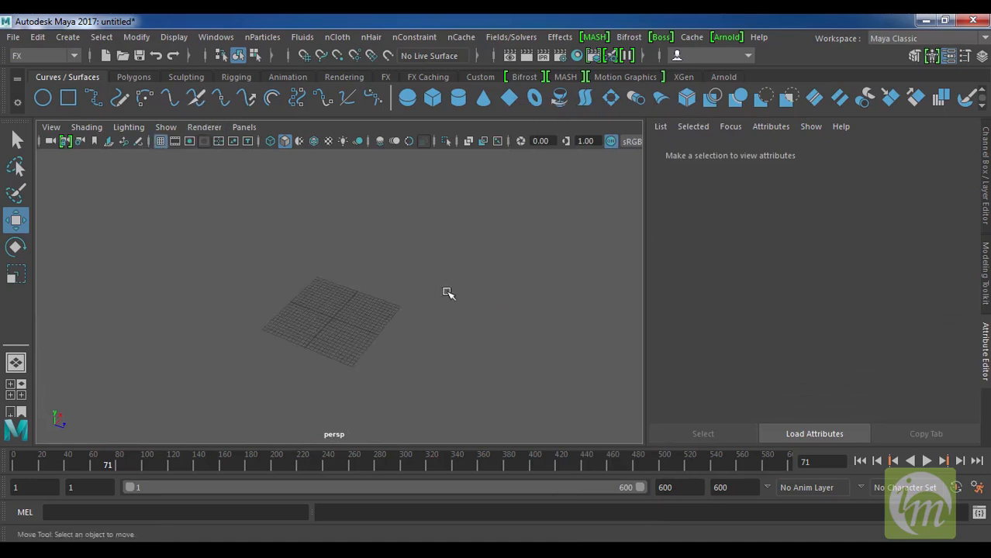
left_click_drag(486, 324, 423, 319, "alt")
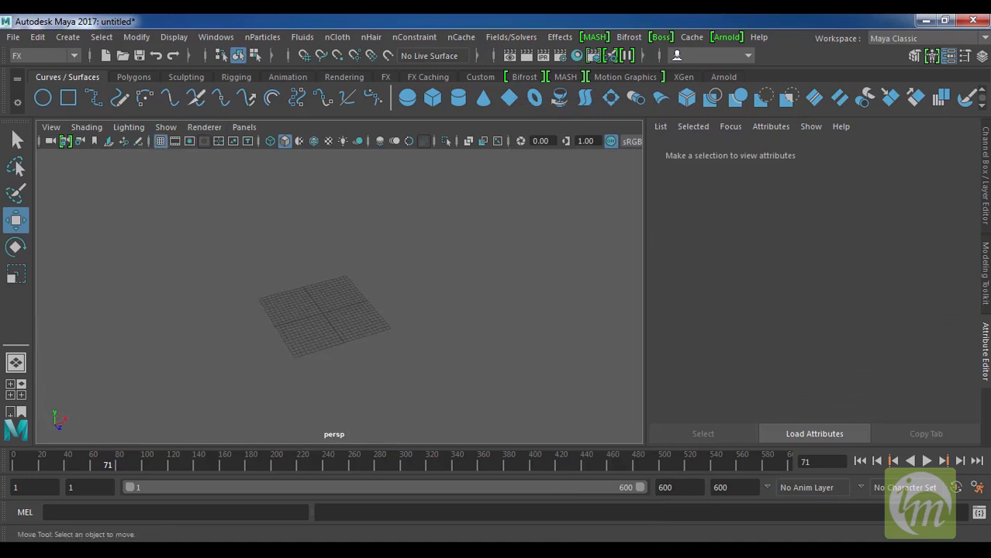
Hide the Attribute Editor and draw a polygon plane on the ground extending beyond the grid
left_click(986, 352)
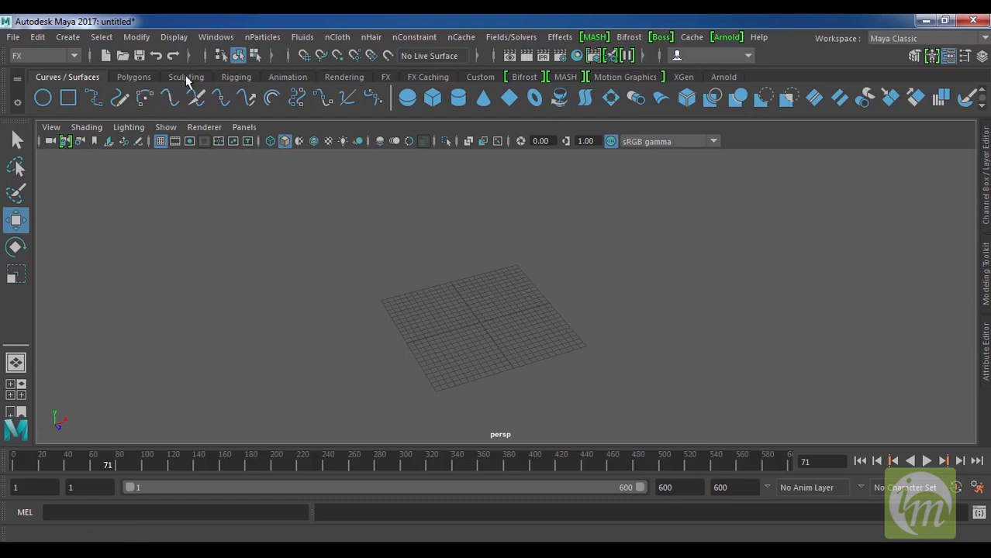
left_click(139, 78)
left_click(144, 98)
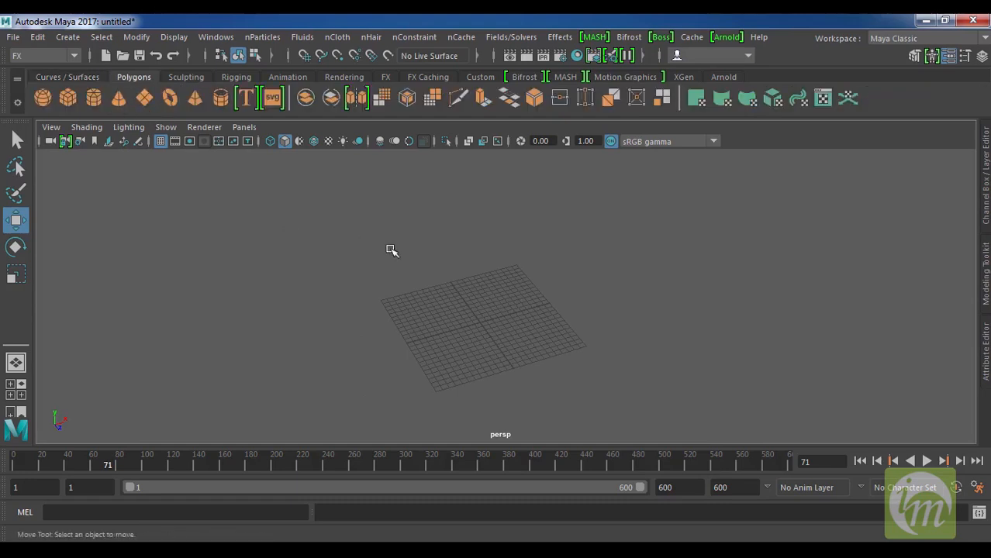
left_click_drag(541, 242, 356, 468)
key("w")
left_click_drag(511, 387, 493, 350, "alt")
scroll(461, 348, "up", 3)
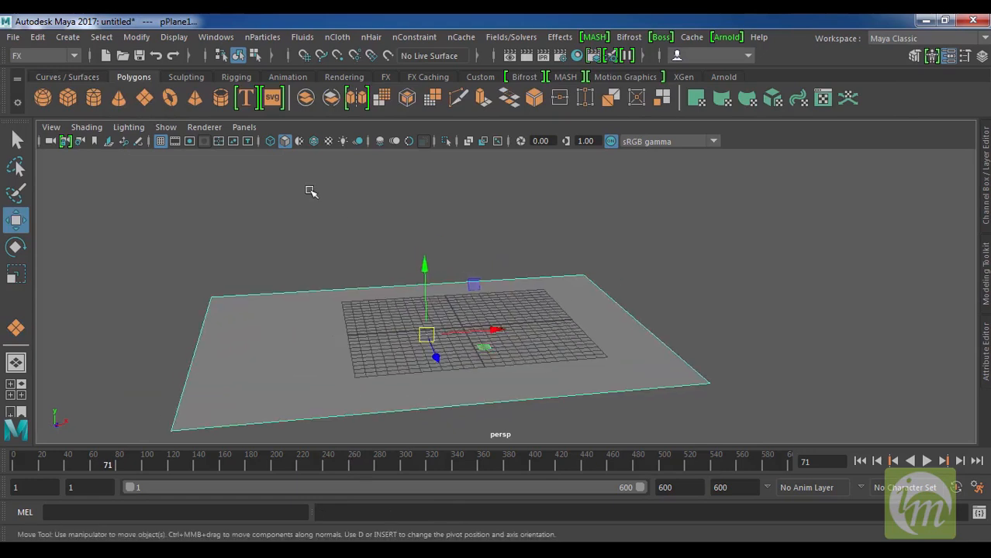
Create a legacy particle emitter, raise it well above the plane and play the simulation to emit particles
left_click(264, 37)
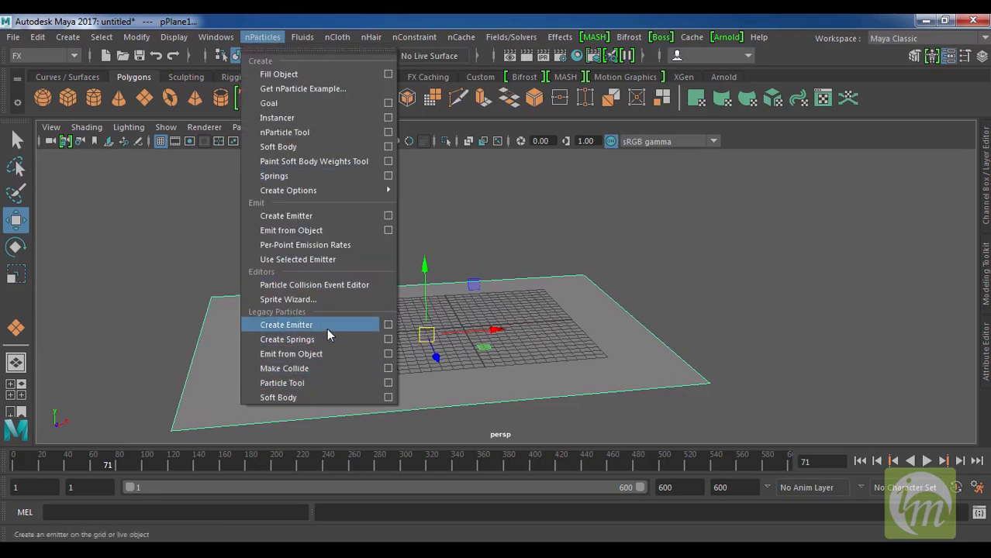
left_click(318, 324)
left_click_drag(462, 259, 475, 130)
left_click_drag(502, 240, 494, 321, "alt")
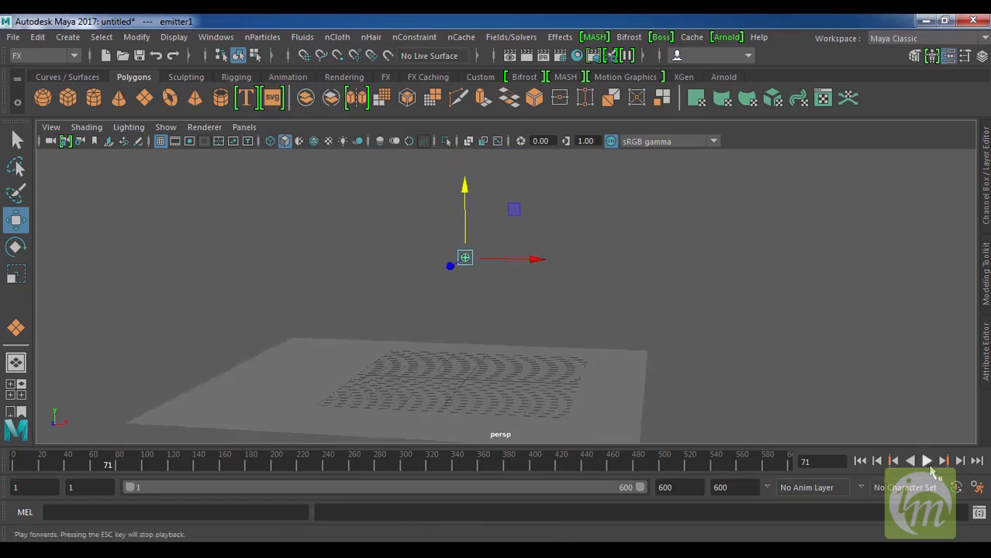
left_click(927, 462)
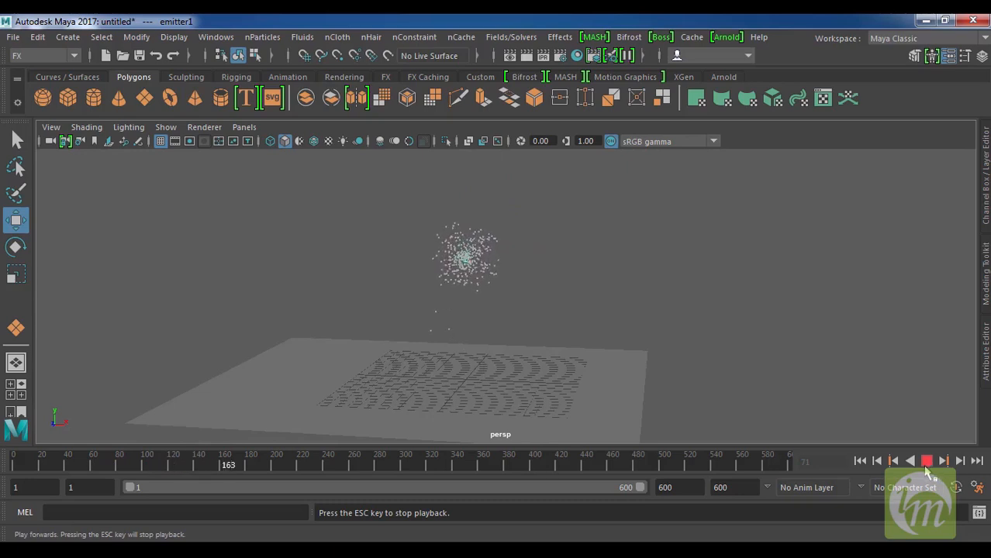
left_click(926, 462)
Add a Gravity field to the emitted particles and play the simulation from the first frame
left_click(474, 272)
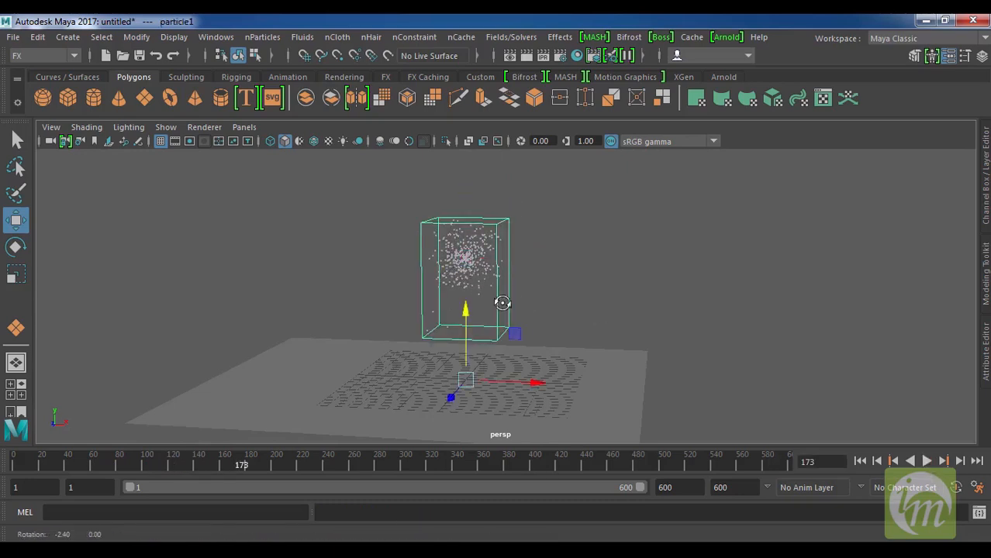
left_click_drag(504, 302, 563, 318, "alt")
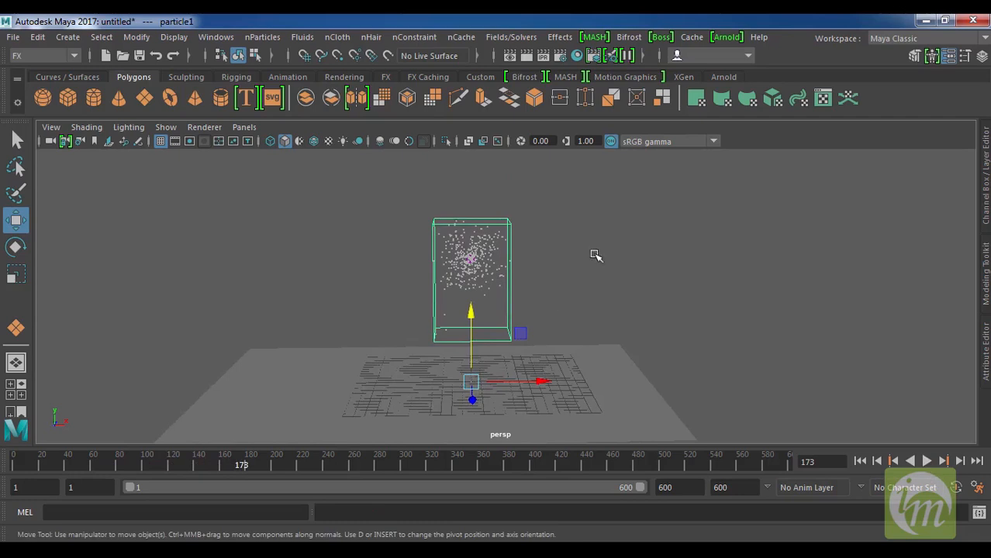
left_click(521, 37)
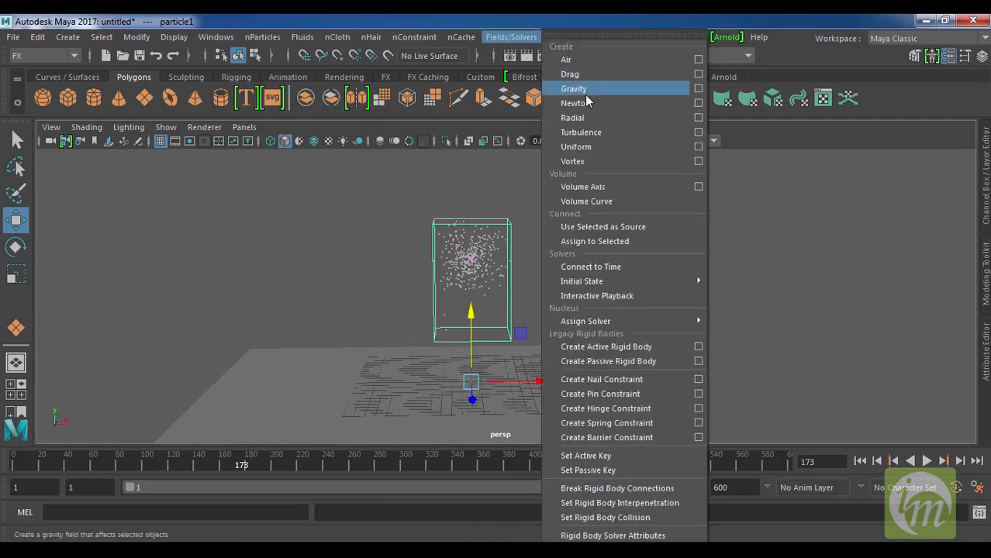
left_click(583, 90)
left_click(860, 461)
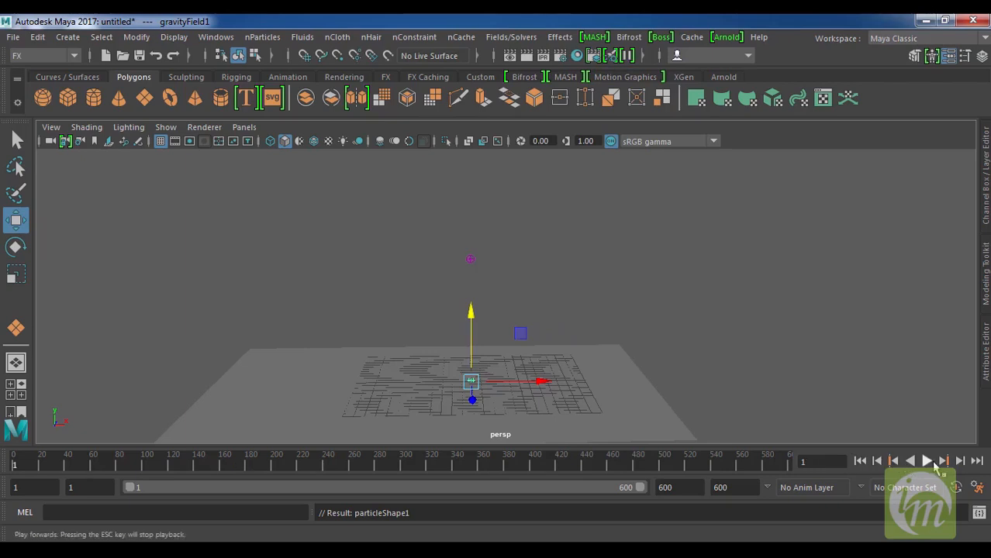
left_click(926, 461)
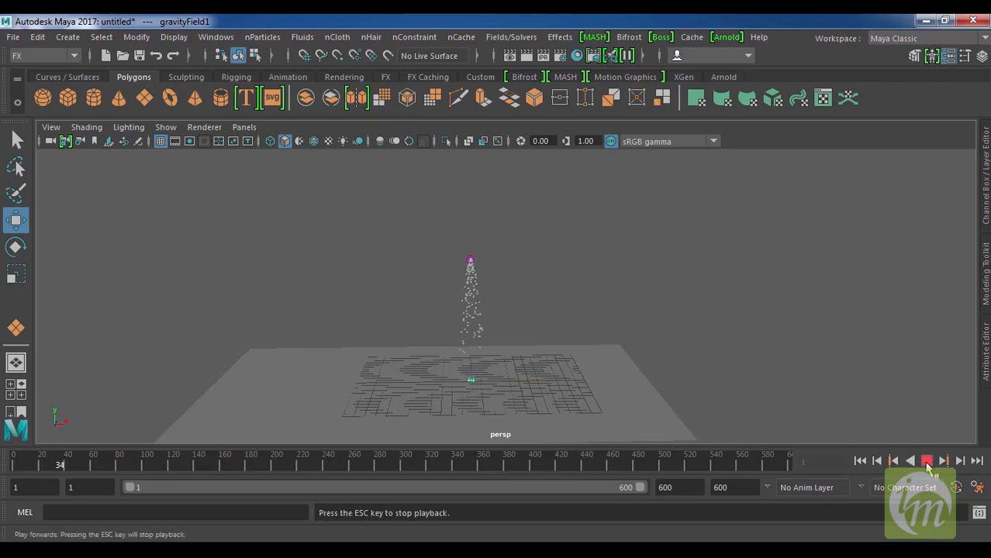
left_click(926, 461)
Stop playback, select the particle emitter and open its attributes, keeping the emitter type at Omni
left_click_drag(509, 293, 446, 279)
scroll(535, 299, "up", 1)
left_click_drag(442, 225, 485, 261)
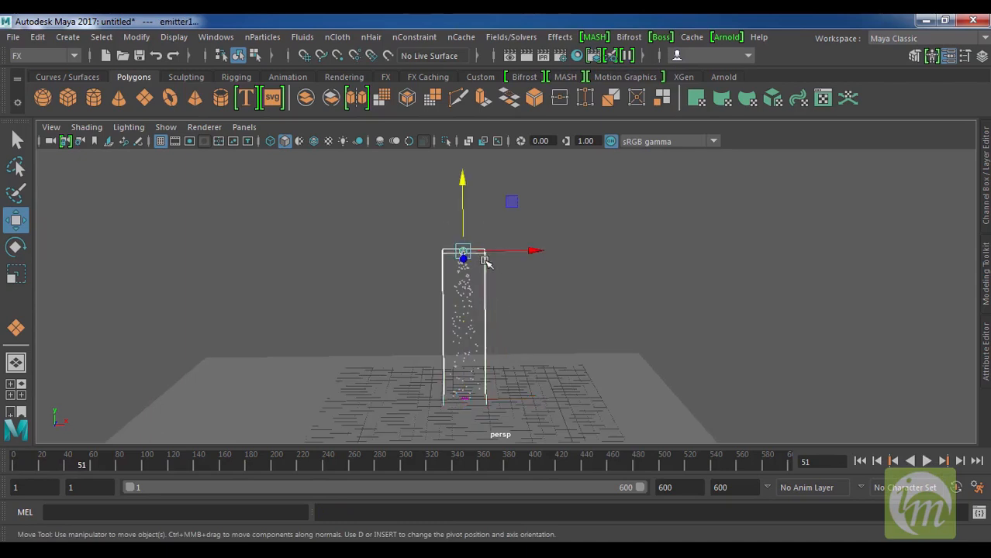
left_click(986, 356)
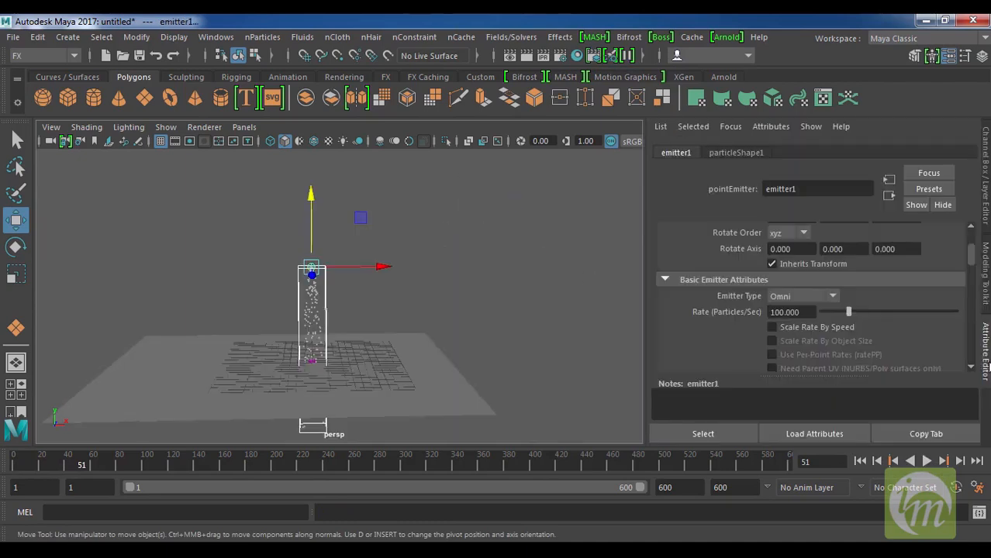
left_click(806, 296)
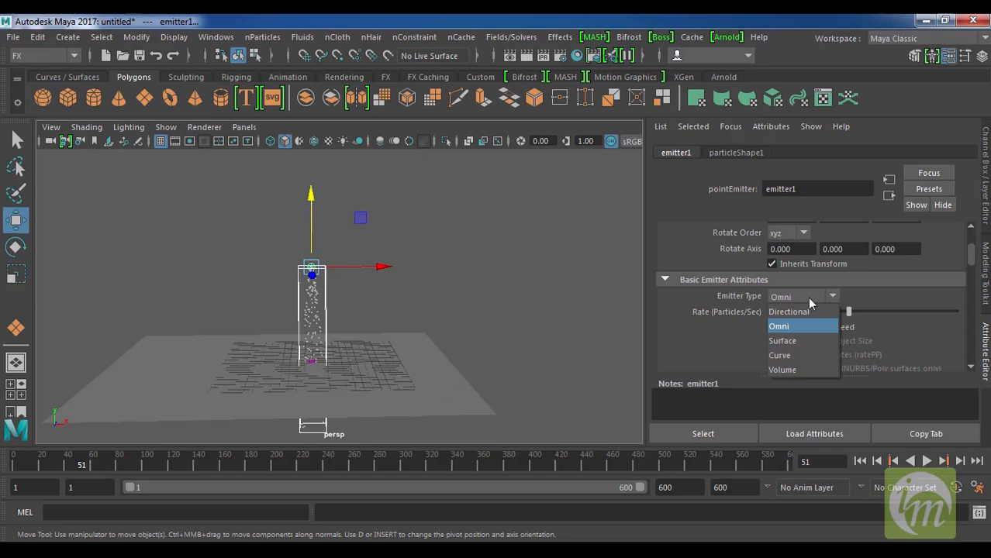
left_click(876, 327)
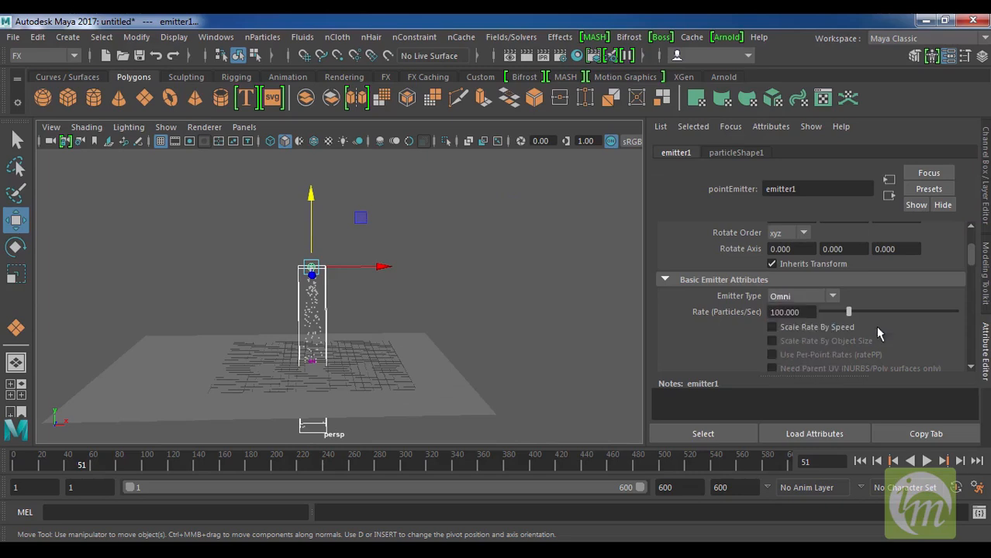
Raise the emitter's emission Speed to 1.868 and replay the simulation from the first frame
scroll(876, 328, "down", 1)
scroll(877, 333, "down", 6)
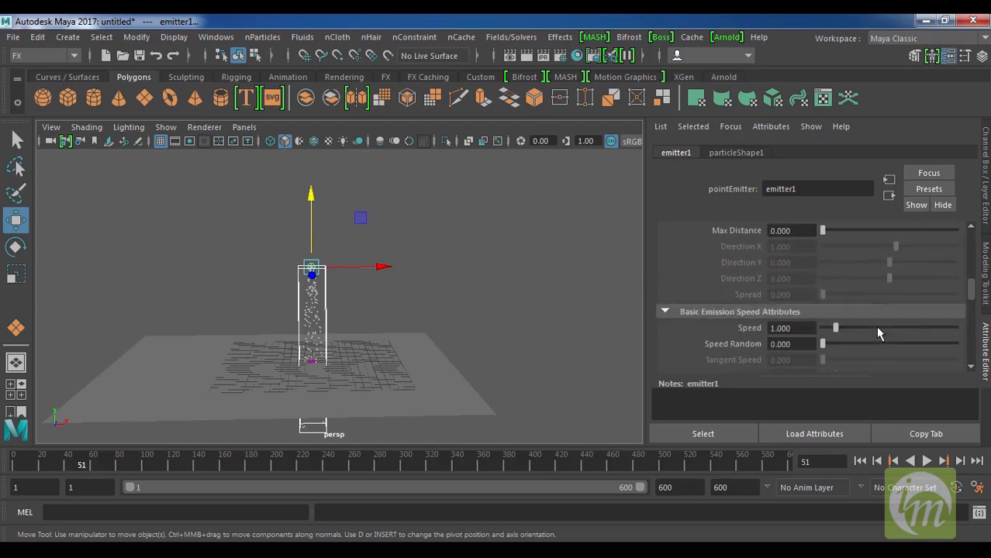
scroll(877, 333, "up", 1)
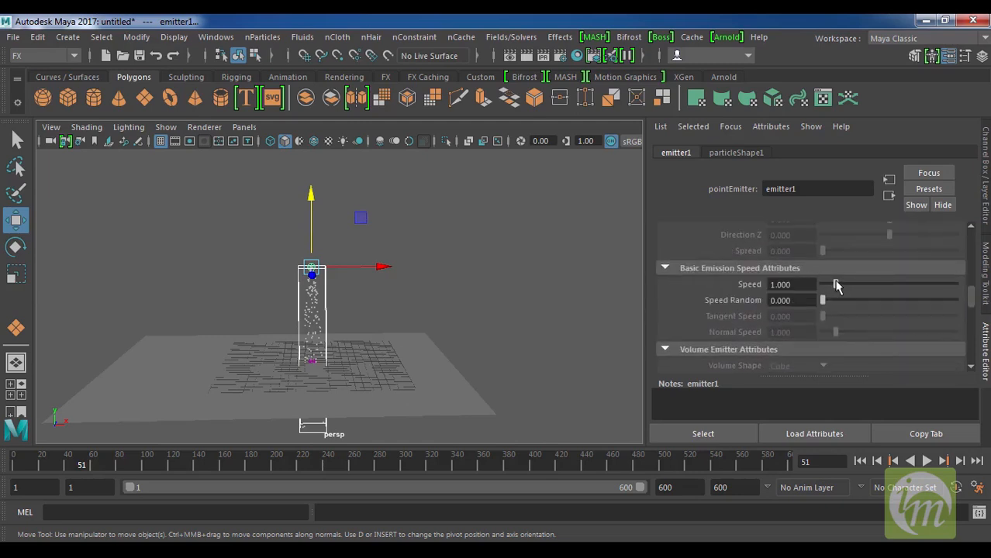
mouse_move(836, 285)
left_mouse_down()
mouse_move(828, 289)
mouse_move(845, 293)
left_mouse_up()
left_click(859, 461)
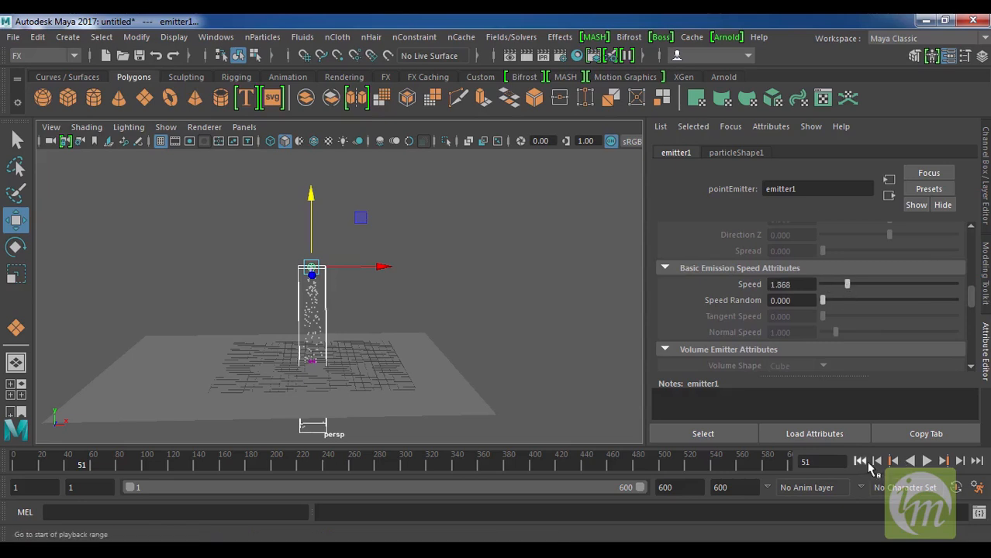
left_click(926, 461)
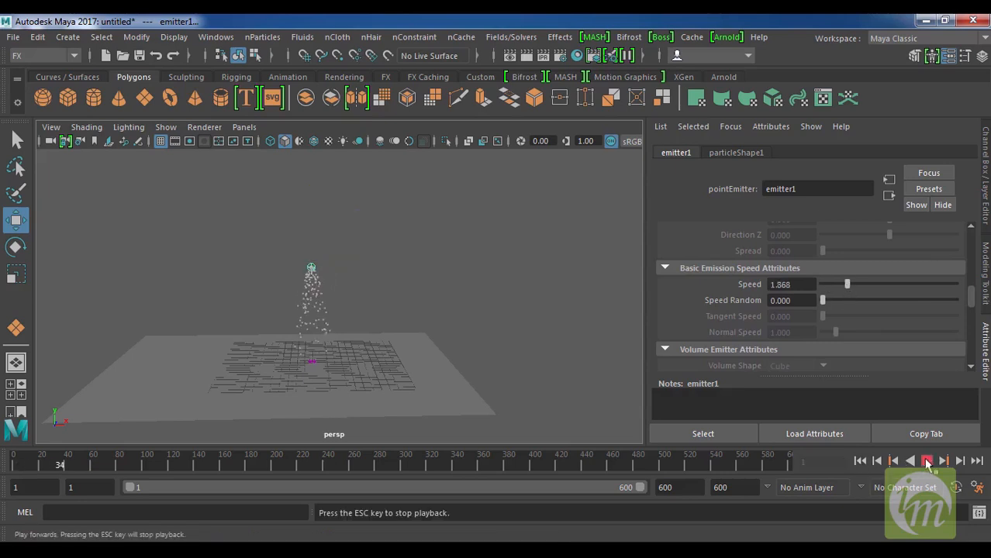
left_click(928, 463)
left_click_drag(426, 392, 376, 369, "alt")
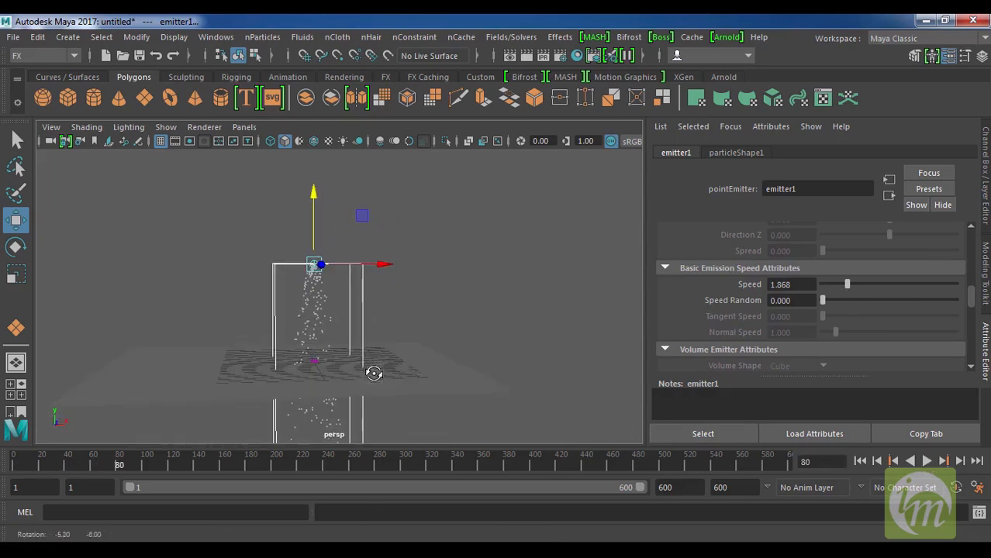
Raise the emitter's Rate (Particles/Sec) to 299.451 and replay the simulation from the first frame
scroll(820, 276, "down", 3)
scroll(820, 276, "up", 10)
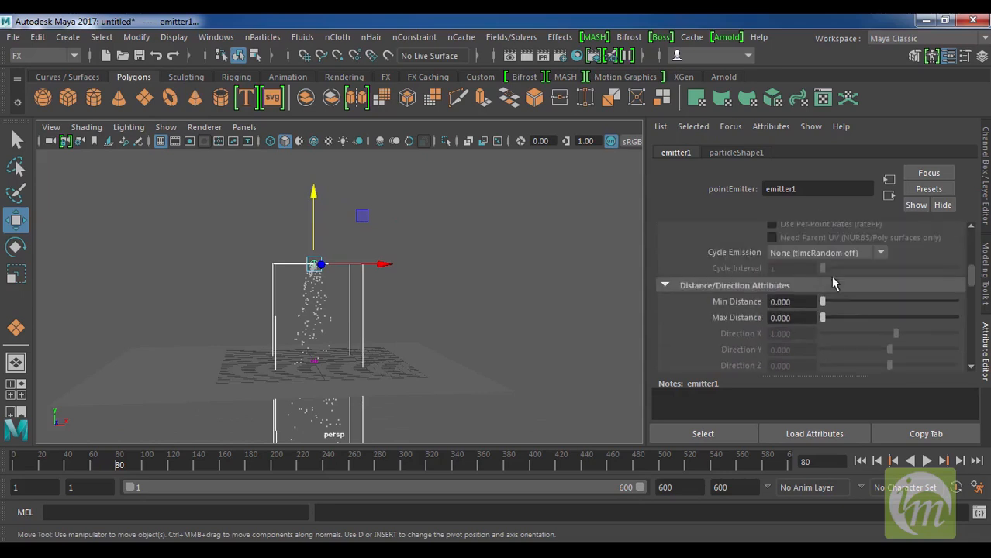
scroll(827, 317, "down", 1)
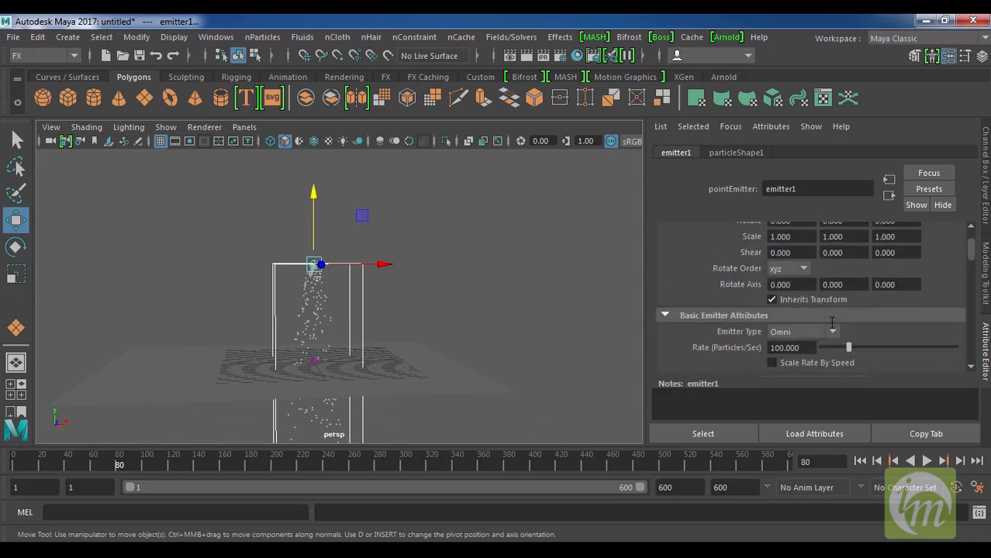
left_click_drag(849, 355, 903, 350)
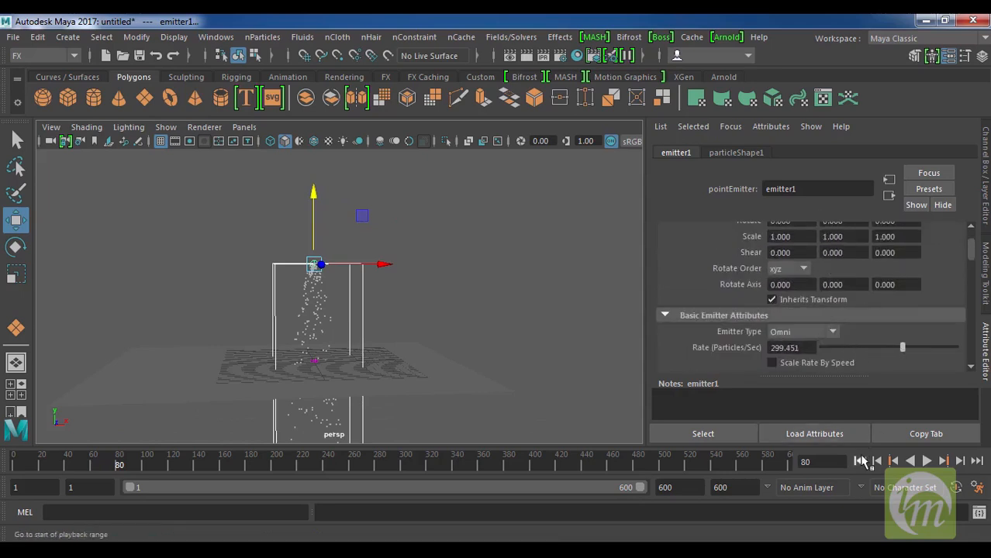
left_click(859, 460)
left_click(927, 461)
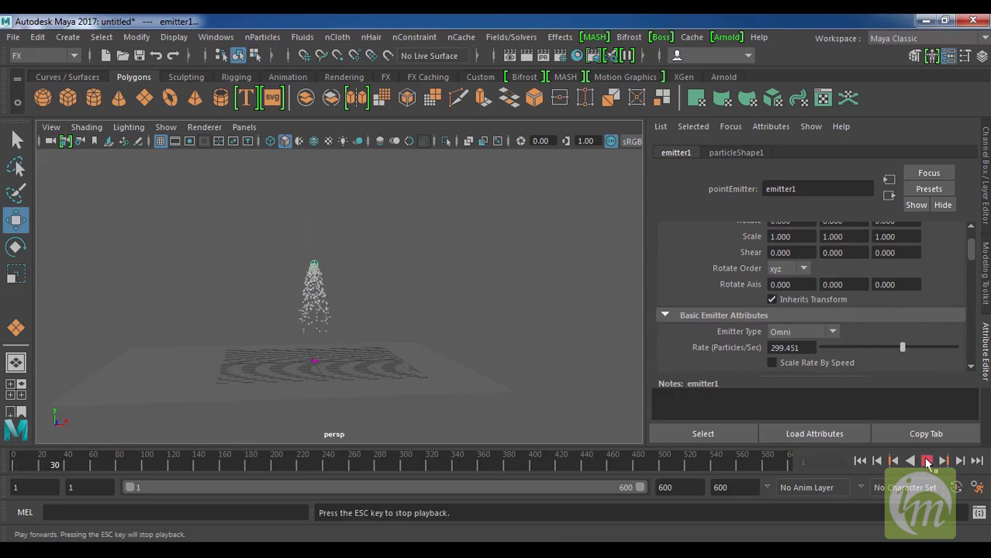
left_click(927, 461)
left_click_drag(275, 348, 347, 347, "alt")
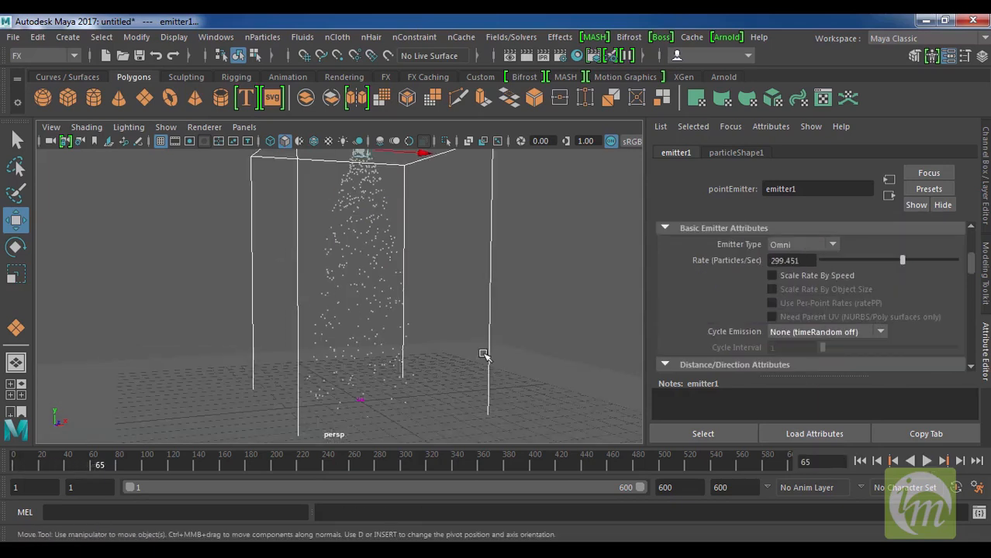
scroll(481, 355, "down", 3)
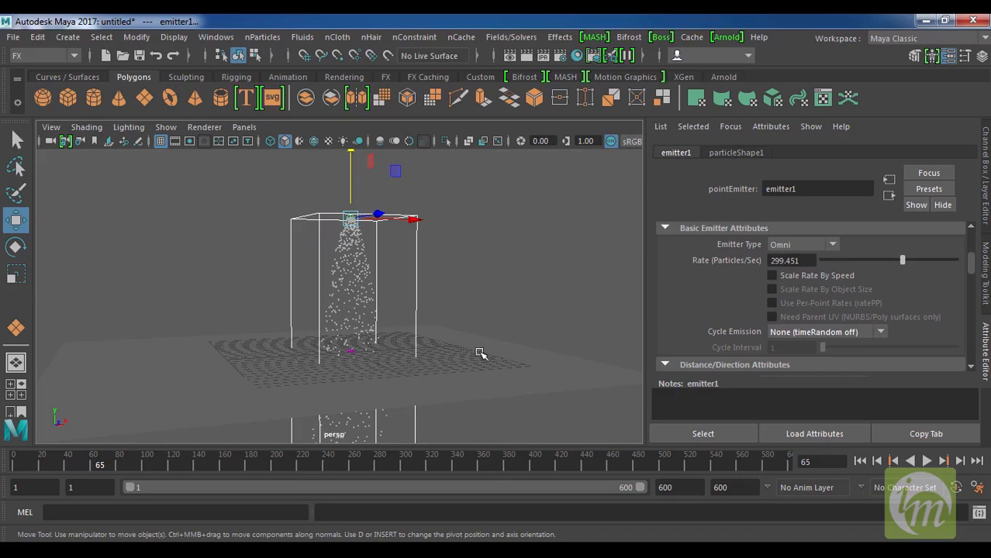
Set the particle shape's render type to MultiStreak and add the attributes for that render type
left_click(737, 152)
scroll(824, 327, "down", 2)
scroll(825, 327, "up", 4)
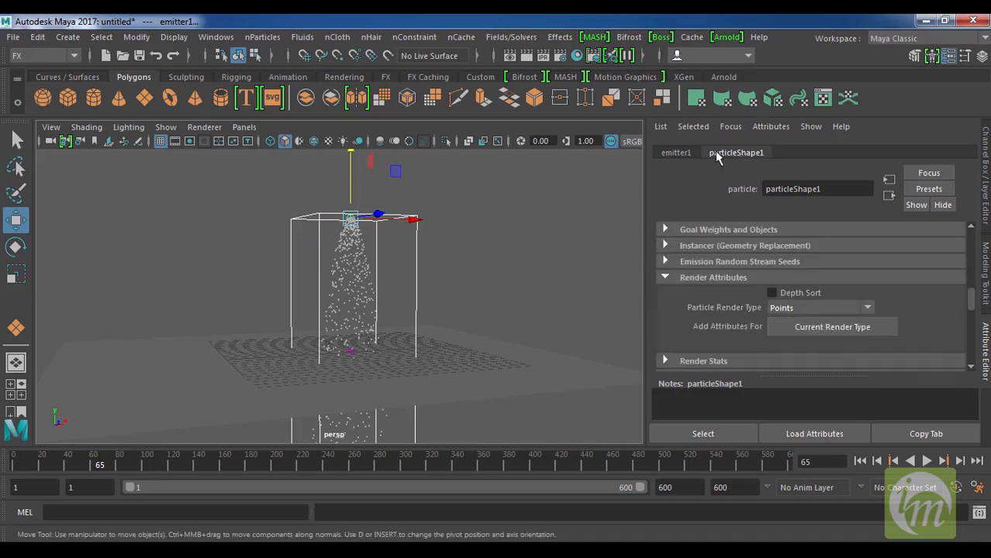
left_click(798, 307)
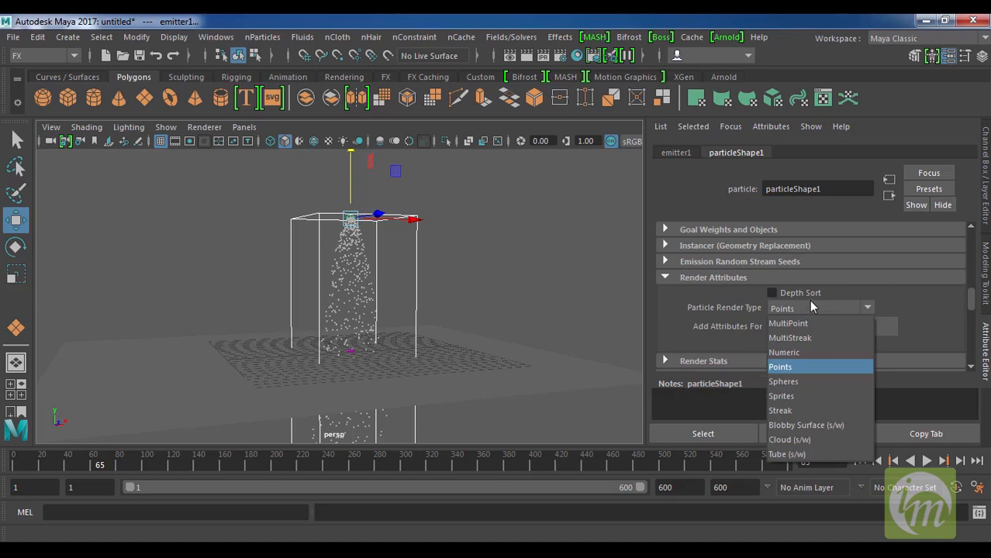
left_click(803, 337)
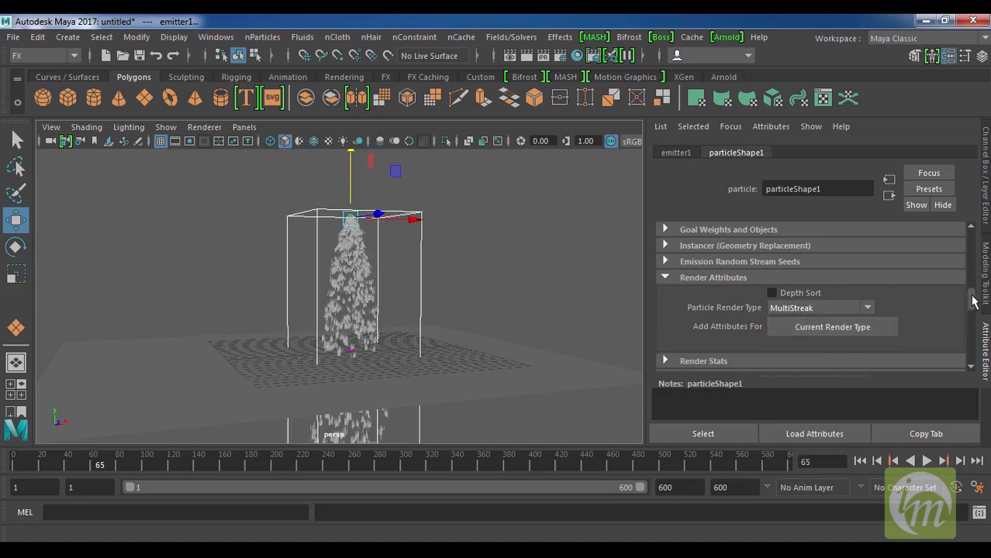
left_click(804, 326)
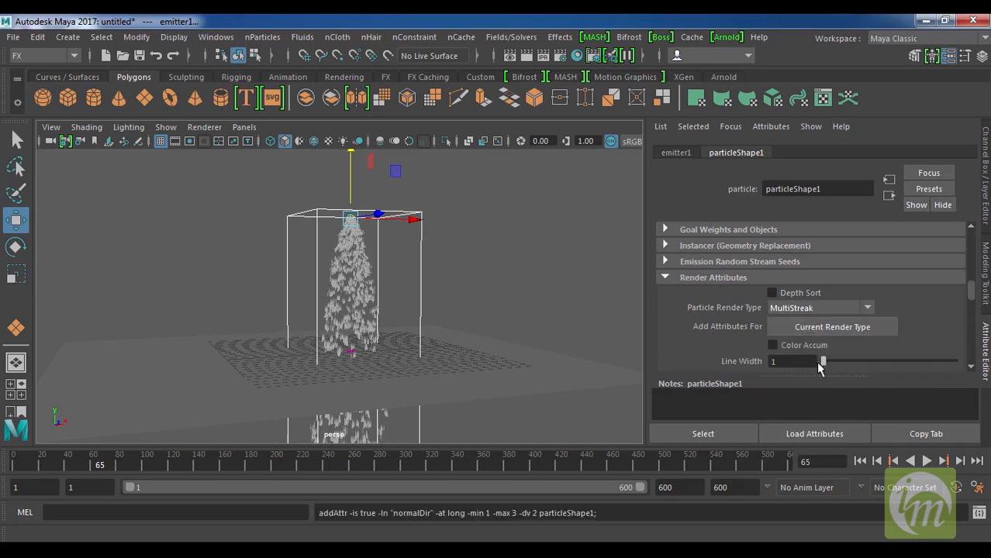
Set the MultiStreak particles' Multi Count to 14 and Tail Size to 4.444
scroll(818, 358, "down", 2)
mouse_move(843, 293)
left_mouse_down()
mouse_move(861, 296)
mouse_move(852, 294)
left_mouse_up()
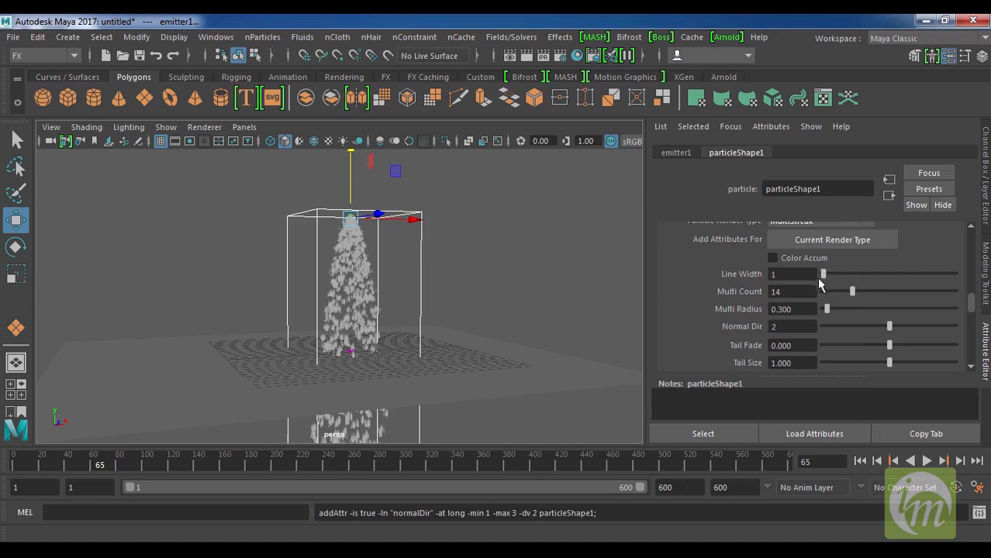
left_click_drag(889, 362, 891, 363)
mouse_move(464, 344)
left_mouse_down("alt")
mouse_move(569, 277)
mouse_move(505, 310)
mouse_move(544, 311)
mouse_move(561, 299)
mouse_move(522, 313)
left_mouse_up("alt")
scroll(498, 307, "up", 4)
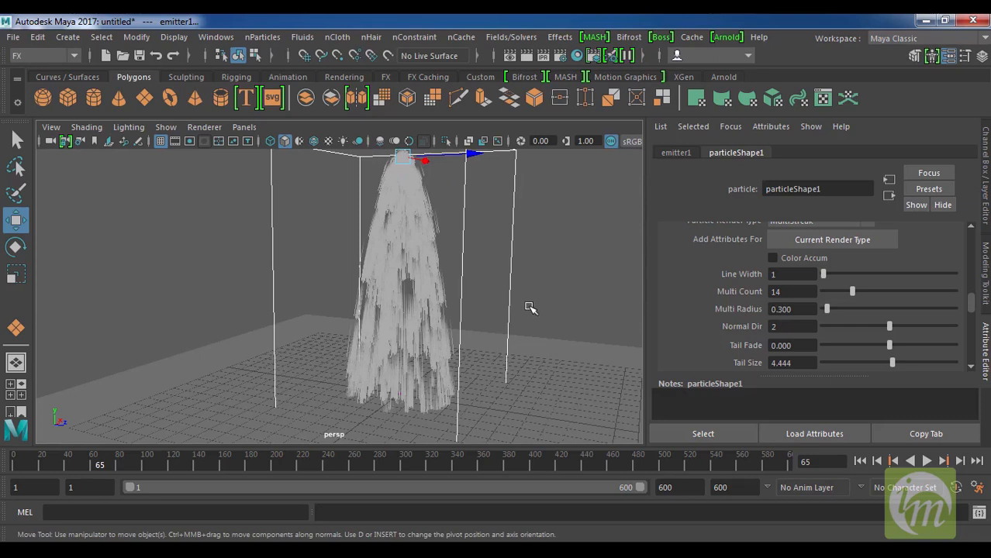
Select the emitted particles together with the ground plane and make them collide using the legacy Make Collide command
left_click(541, 295)
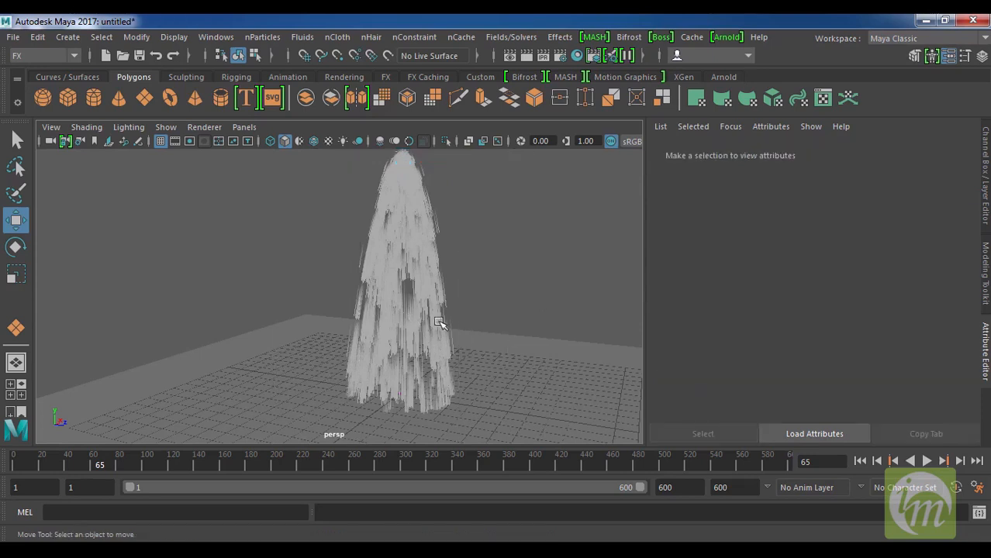
scroll(438, 323, "down", 3)
left_click(349, 297)
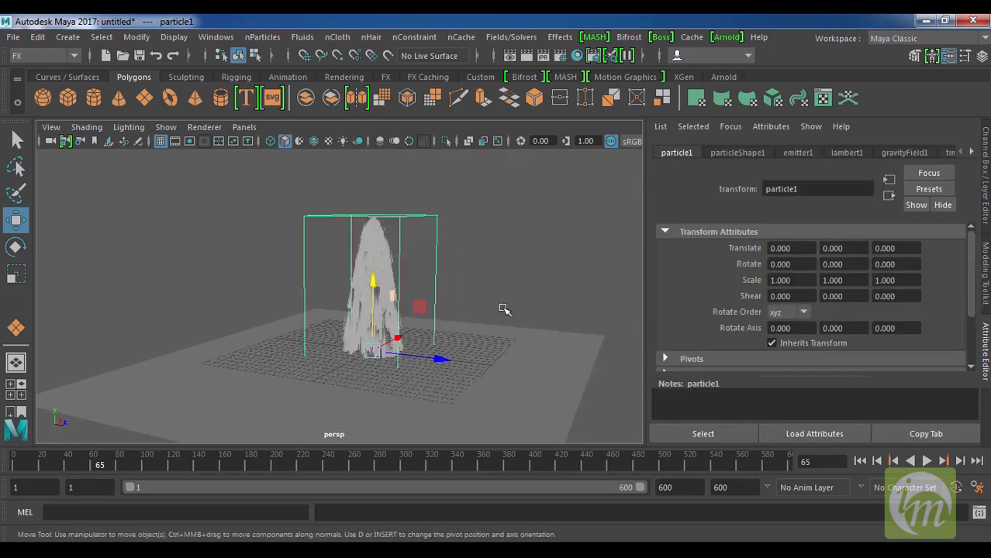
left_click(543, 356)
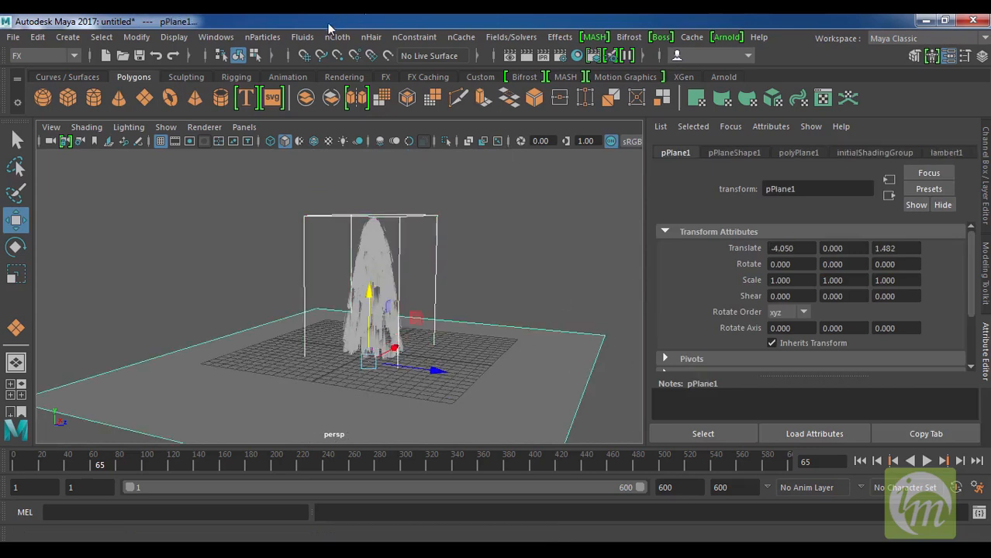
left_click(272, 38)
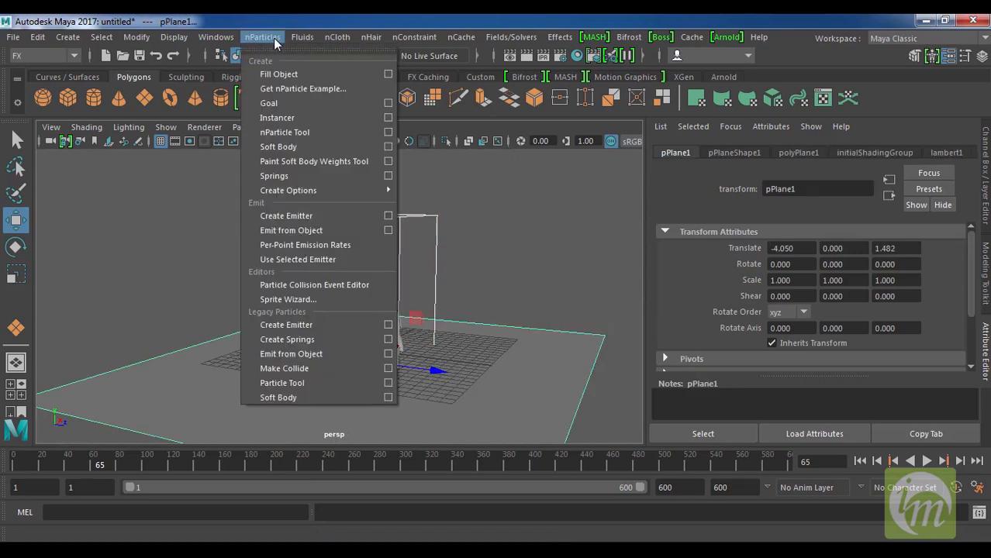
left_click(321, 369)
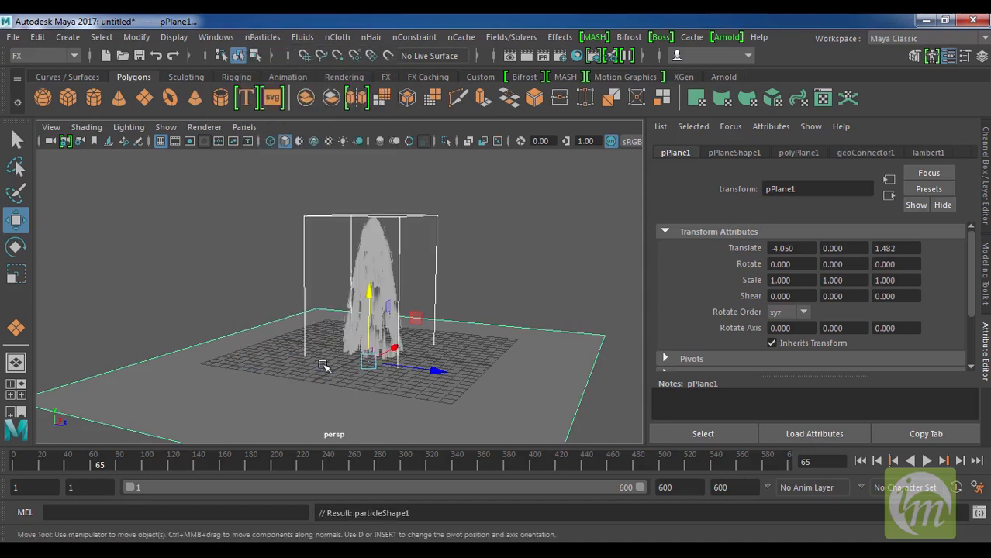
Play the collision simulation from the first frame and examine from several angles how particles behave at the plane
left_click(860, 460)
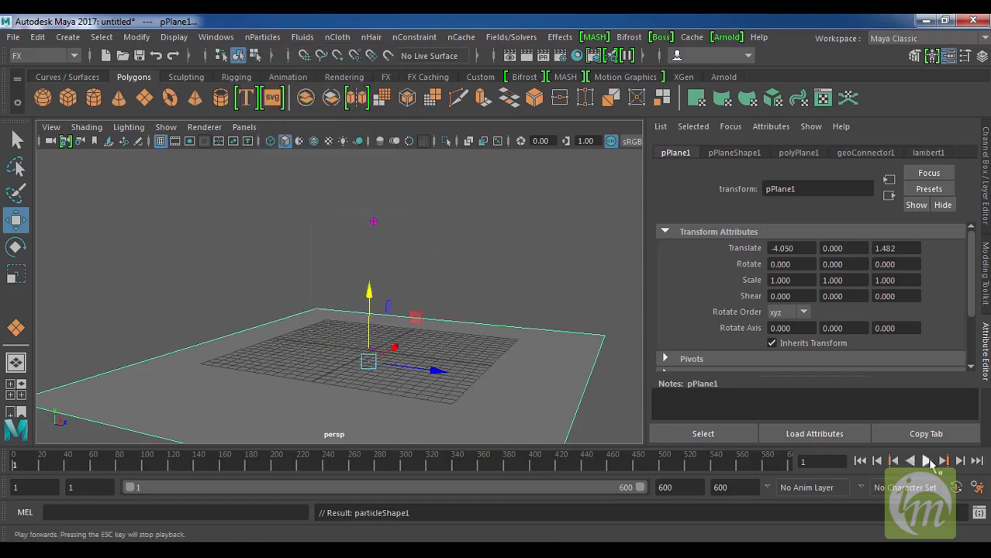
left_click(928, 460)
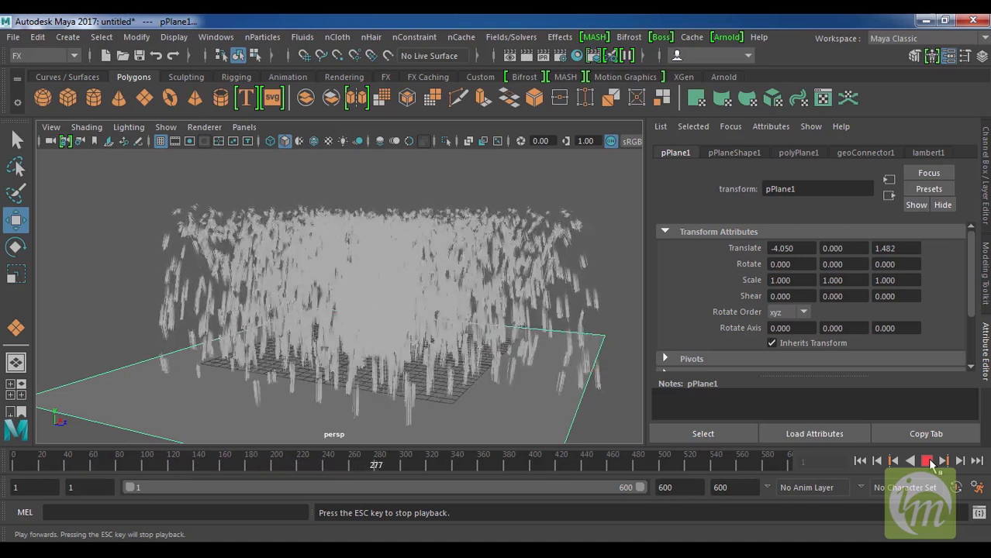
left_click(930, 462)
scroll(483, 359, "down", 6)
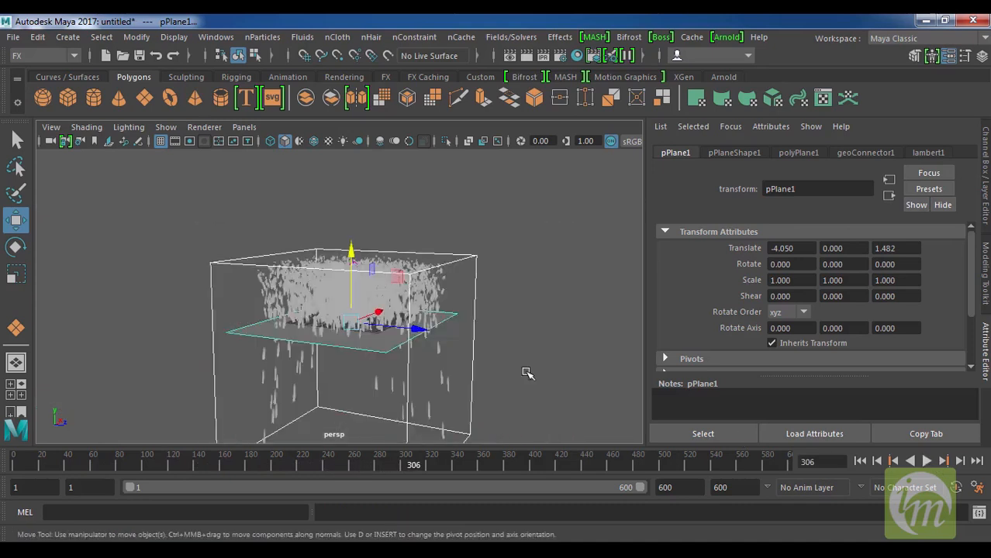
middle_click_drag(529, 371, 524, 319, "alt")
left_click_drag(488, 339, 459, 381, "alt")
scroll(449, 327, "up", 4)
left_click_drag(495, 325, 400, 309, "alt")
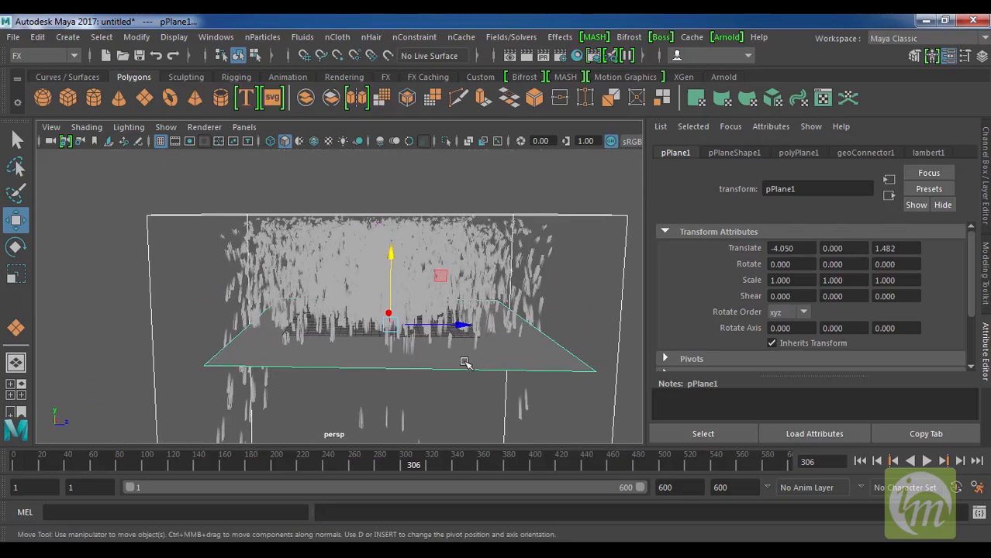
Select only the ground plane and set Resilience to 0 in its geoConnector attributes
left_click(587, 365)
scroll(590, 363, "up", 2)
scroll(541, 375, "up", 3)
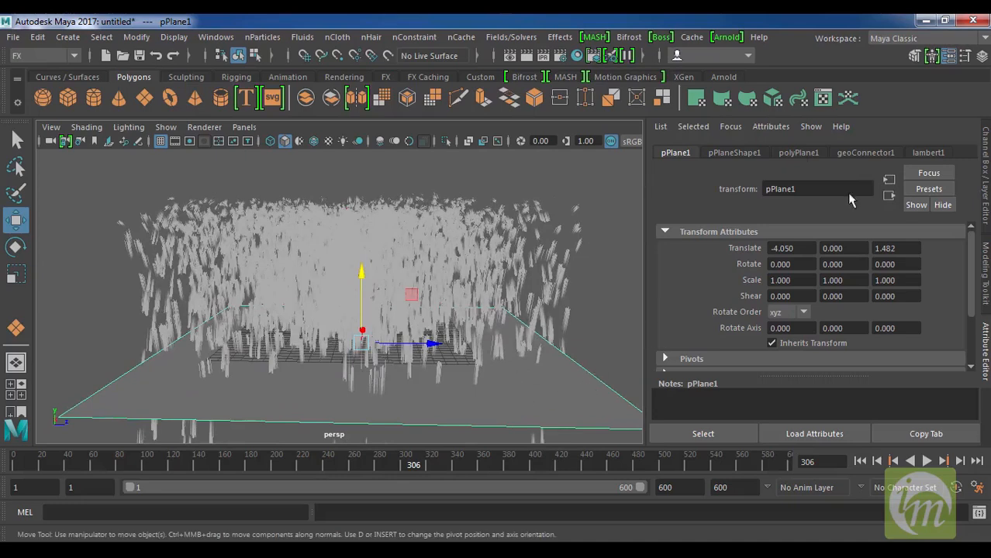
left_click(871, 151)
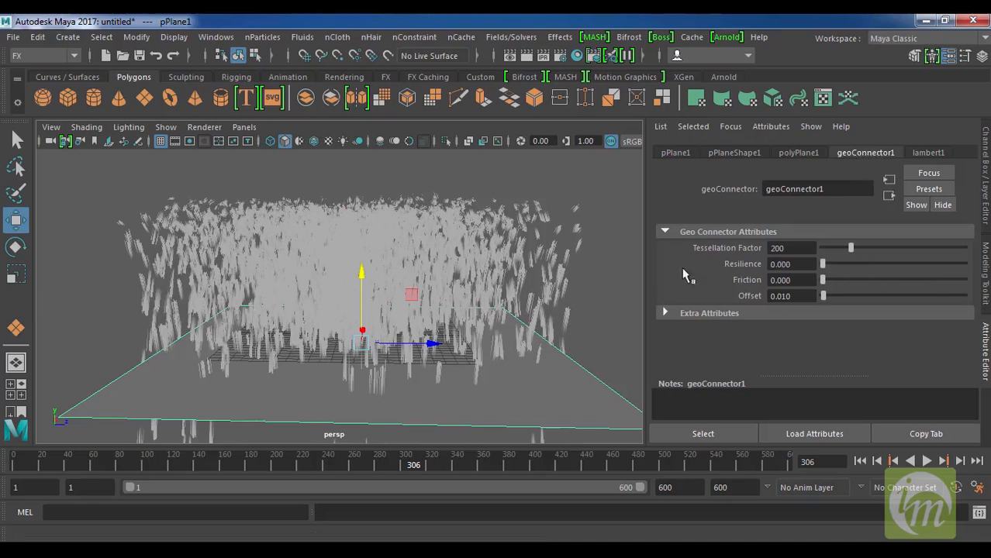
Replay the simulation from the first frame, viewing the particles on the plane up close, and stop playback
left_click(893, 460)
left_click(926, 460)
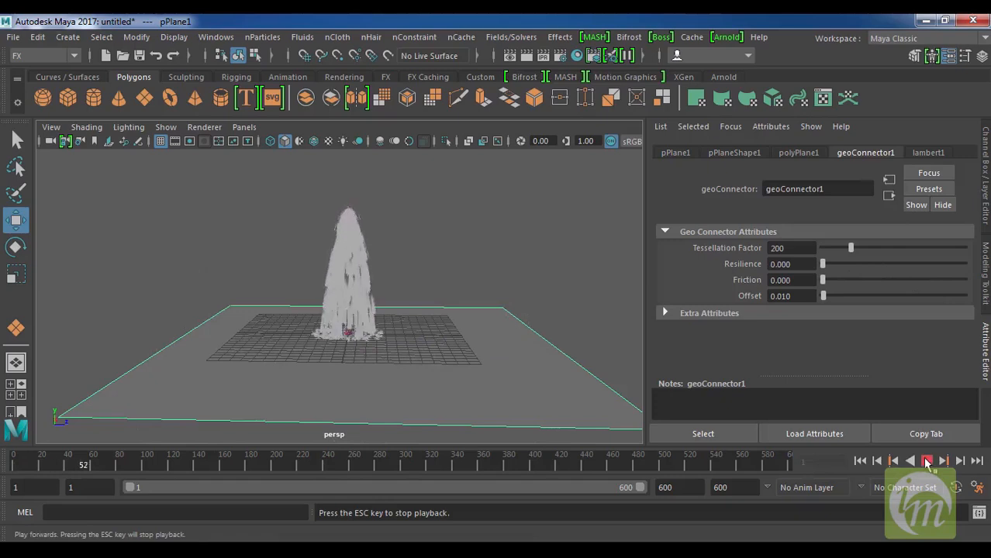
left_click(927, 460)
left_click_drag(496, 391, 469, 387, "alt")
left_click(926, 461)
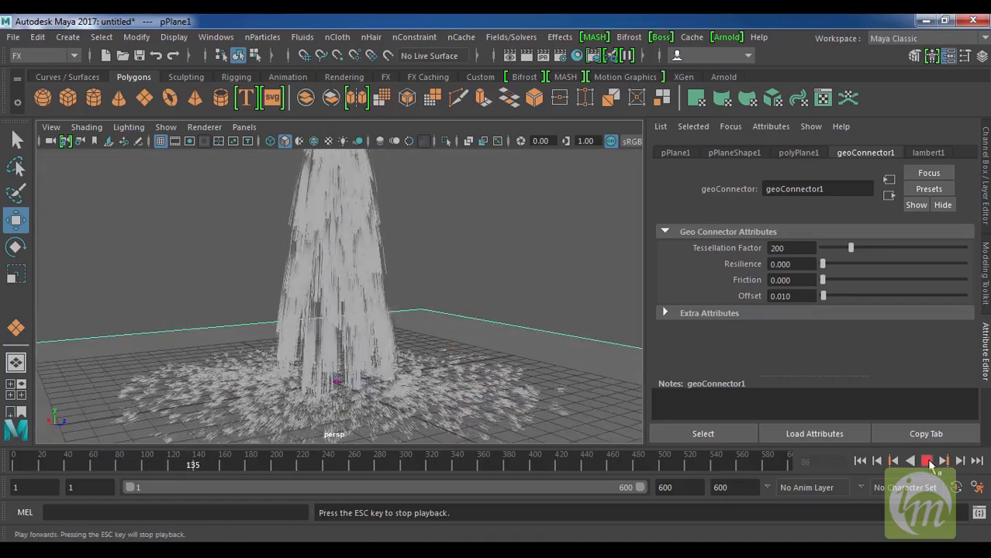
key("Escape")
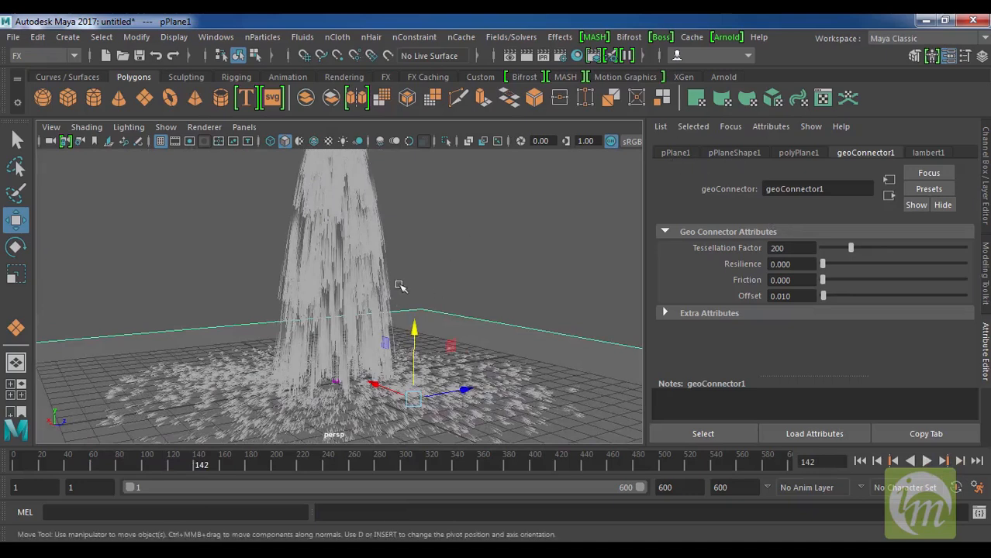
Select the emitted particles and set their Lifespan Mode to Constant in the particle shape attributes
left_click(379, 261)
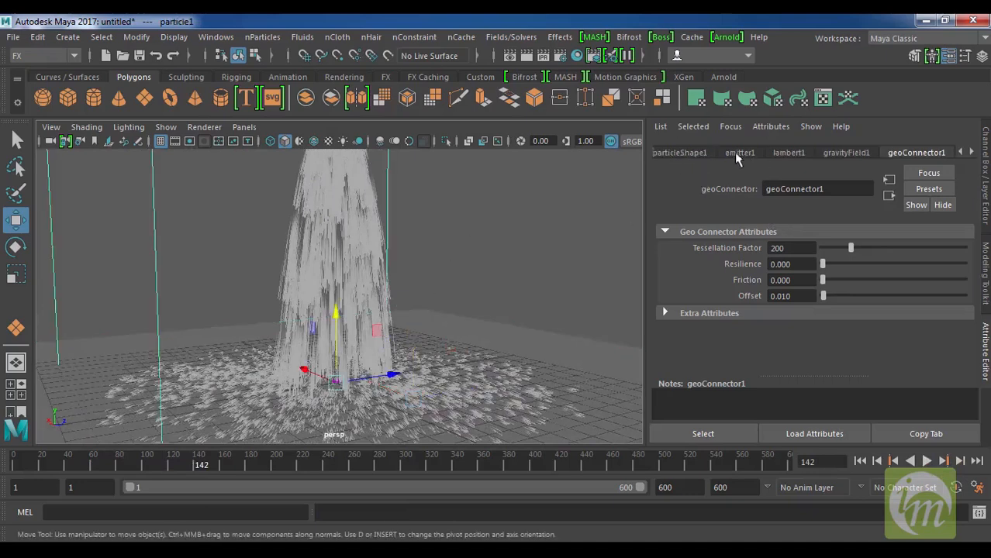
left_click(693, 154)
scroll(798, 294, "down", 3)
scroll(806, 310, "down", 2)
scroll(806, 310, "up", 15)
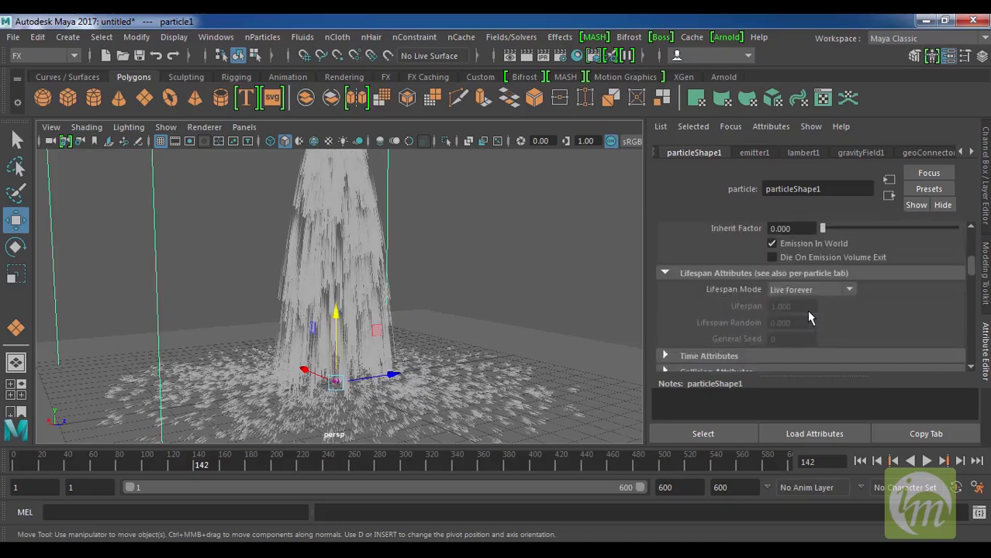
left_click(832, 293)
left_click(794, 317)
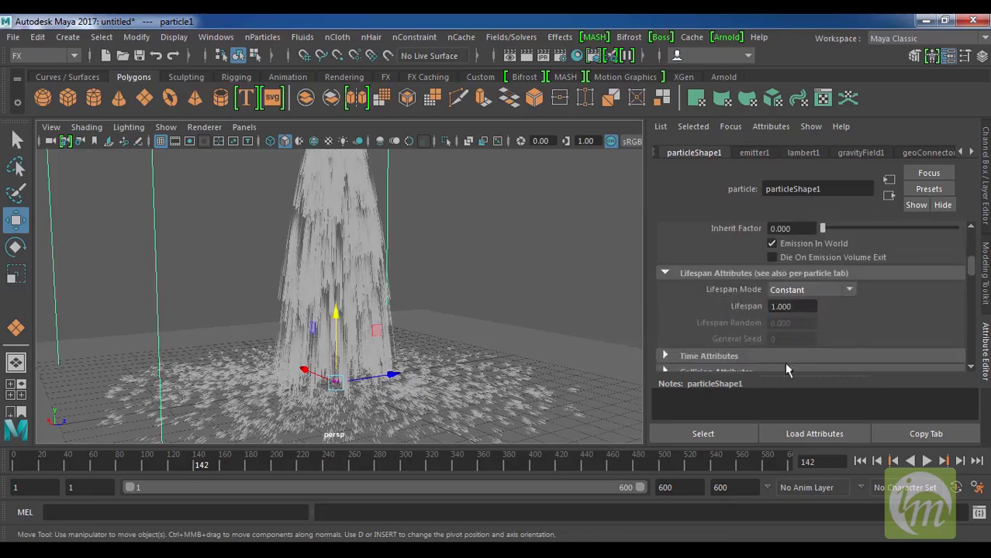
Play the simulation from the first frame to check the effect of the constant lifespan, and stop it
left_click_drag(195, 467, 17, 467)
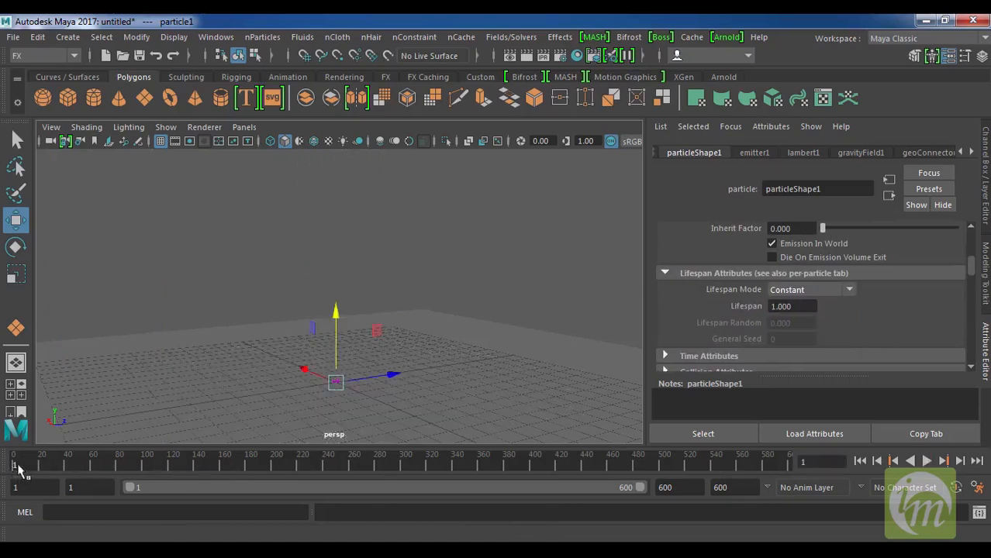
left_click(927, 462)
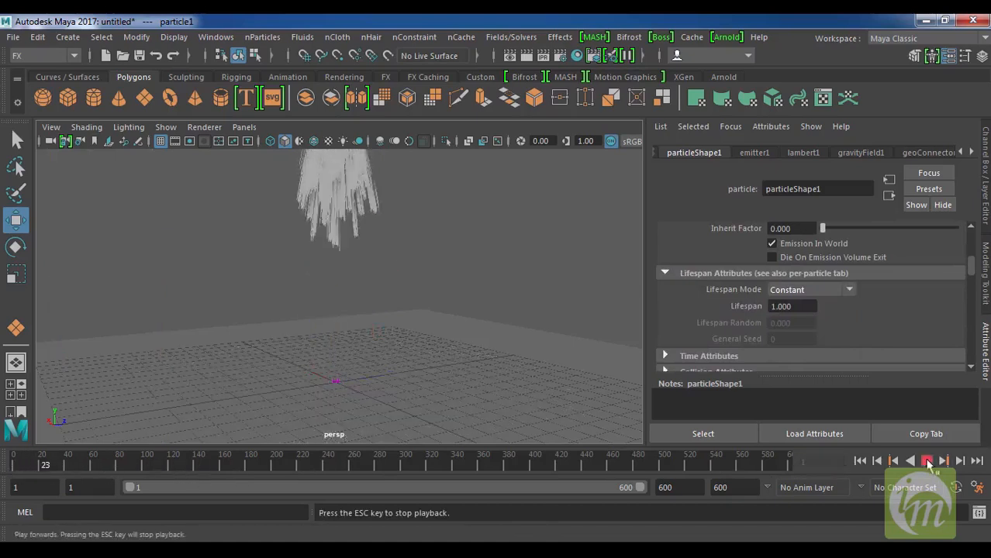
left_click(927, 462)
Set the particles' Lifespan to 3
left_click(782, 306)
type("3")
key("Return")
Replay the simulation from the first frame, examine the falling streaks from another angle, and stop playback
left_click(858, 461)
left_click(927, 461)
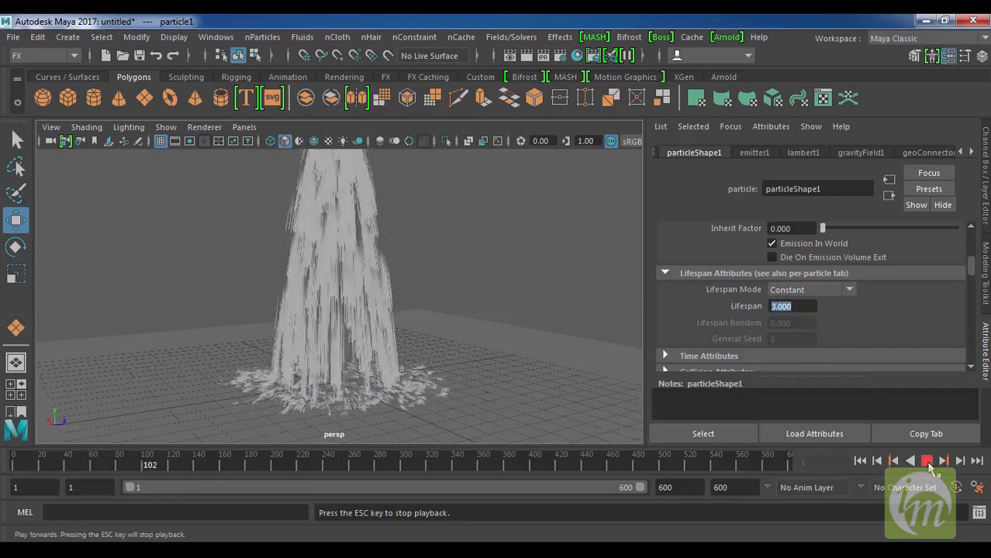
scroll(465, 381, "down", 6)
left_click_drag(524, 368, 424, 374, "alt")
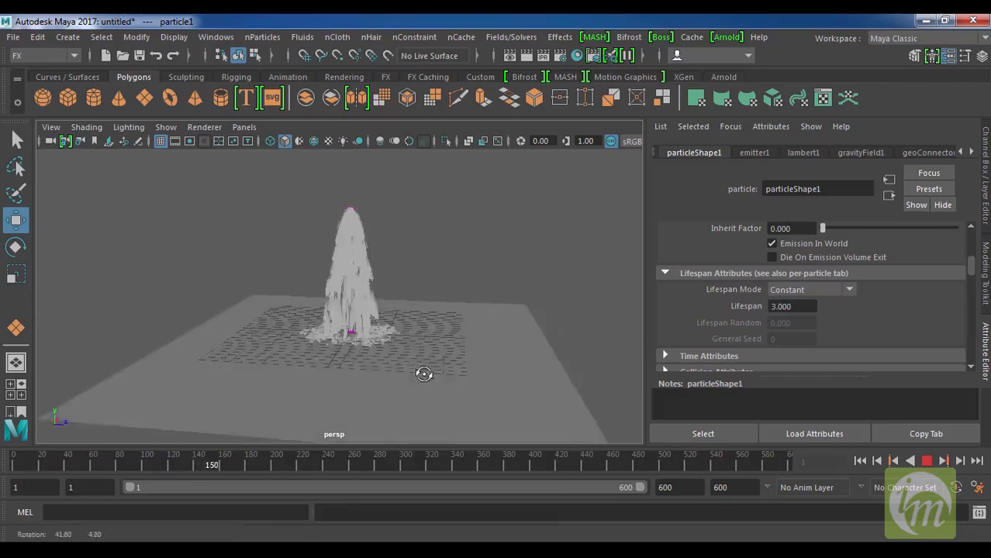
scroll(424, 374, "up", 4)
left_click(927, 460)
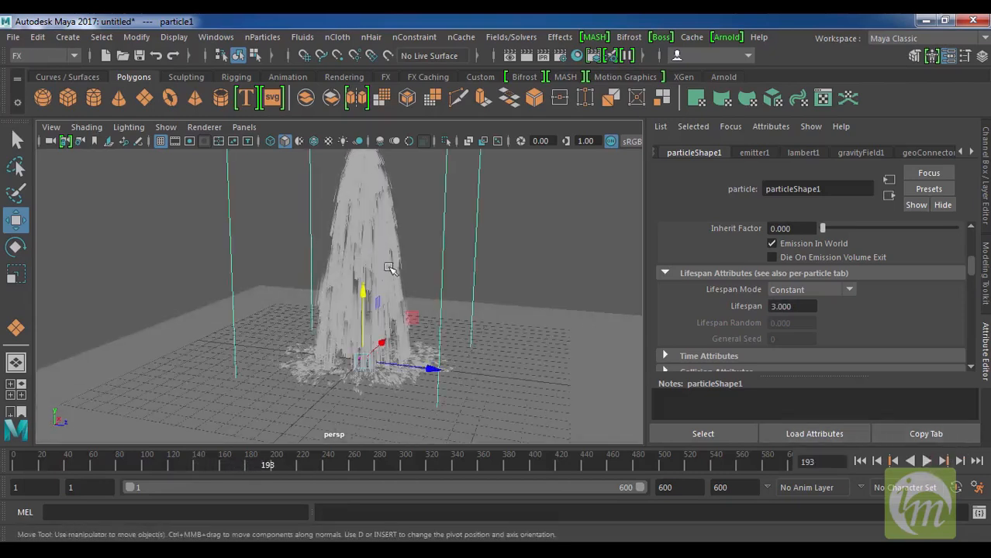
Assign a new Blinn material to the selected particles and clear the selection
left_click(346, 78)
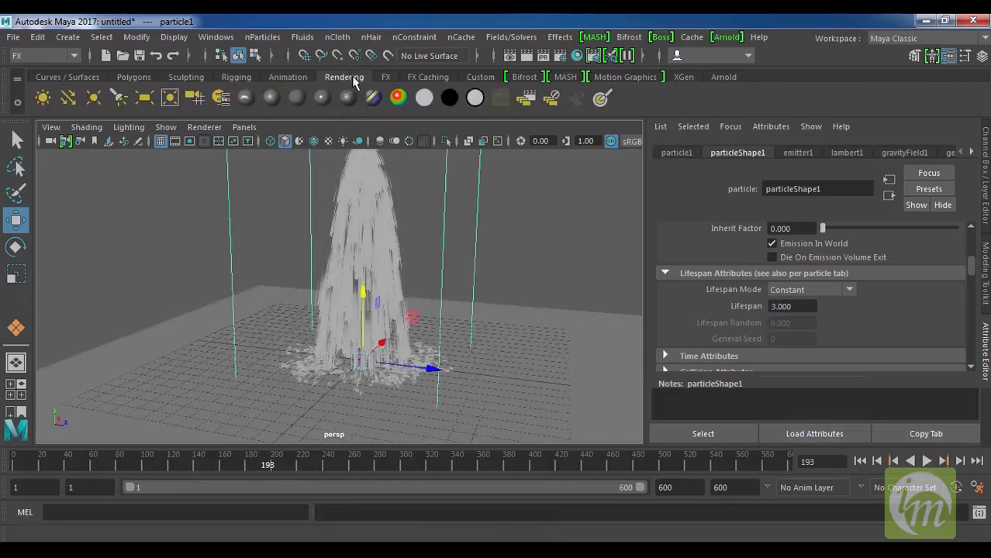
left_click(272, 98)
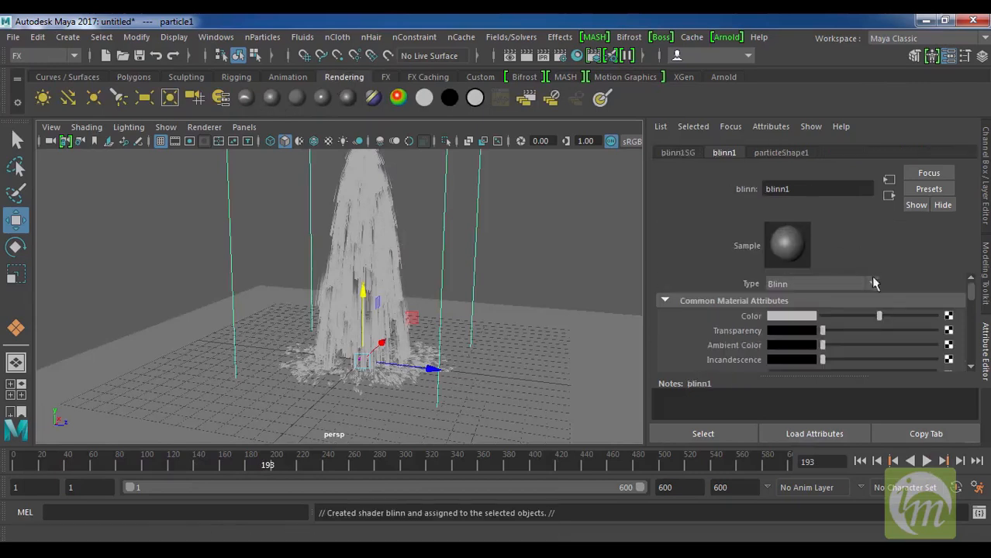
left_click(435, 311)
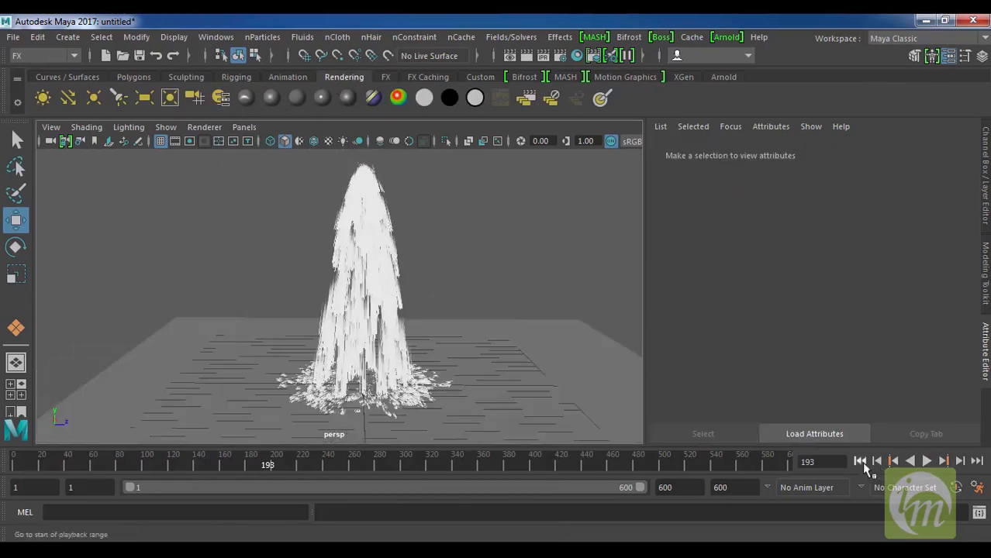
Replay the simulation from the first frame to view the shaded particles, and return to the first frame
left_click(859, 460)
left_click(926, 461)
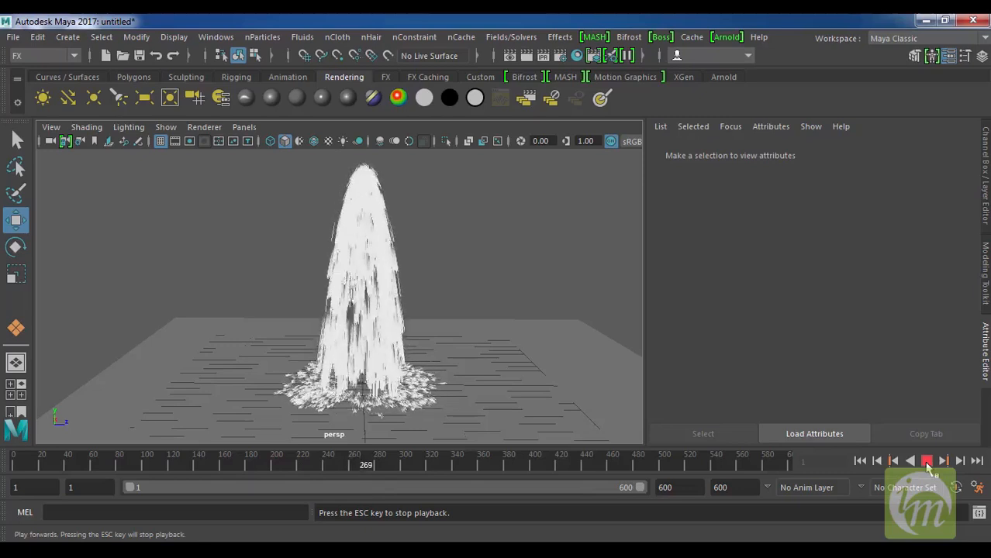
left_click(927, 461)
left_click(860, 462)
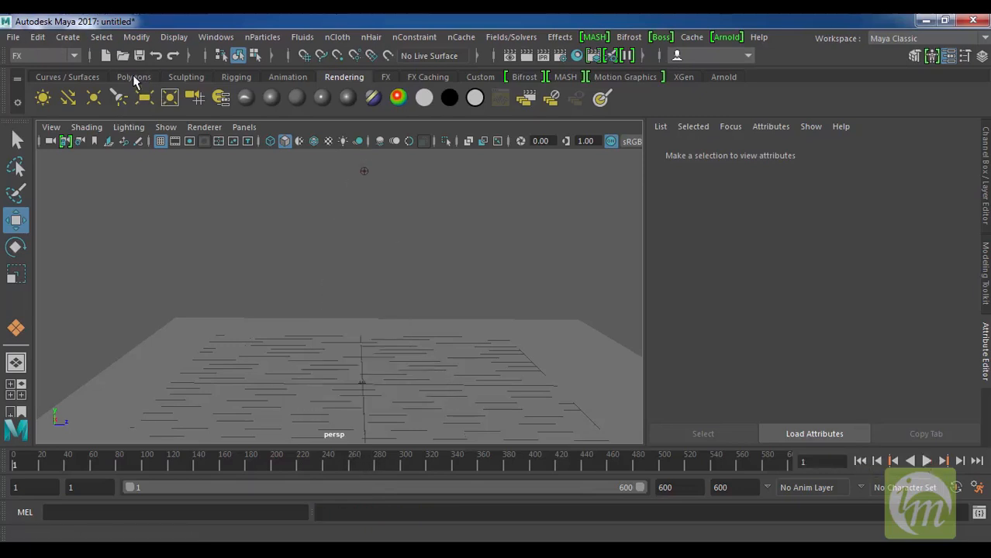
Switch the viewport to wireframe display, select only the gravity field at the grid center, and delete it
left_click_drag(346, 193, 382, 184)
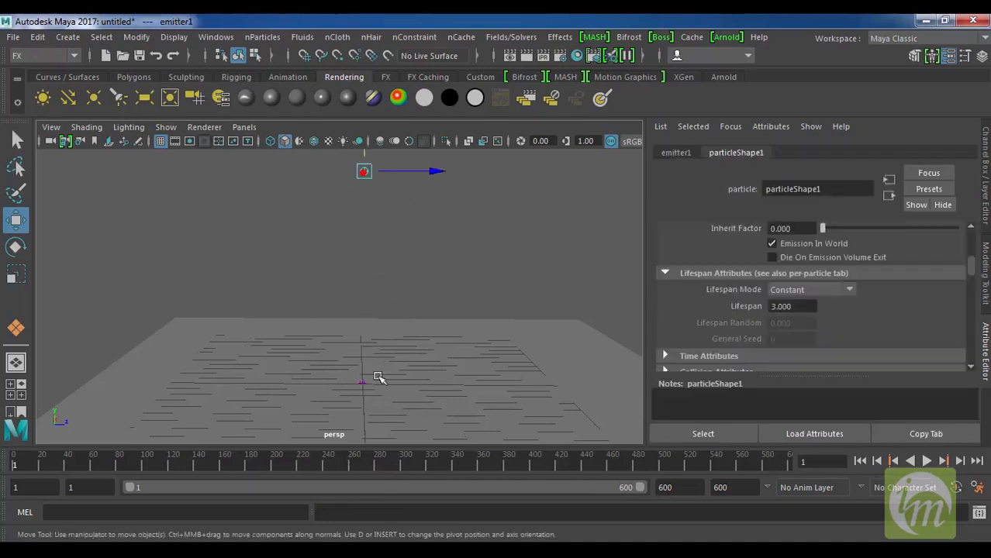
left_click(370, 393)
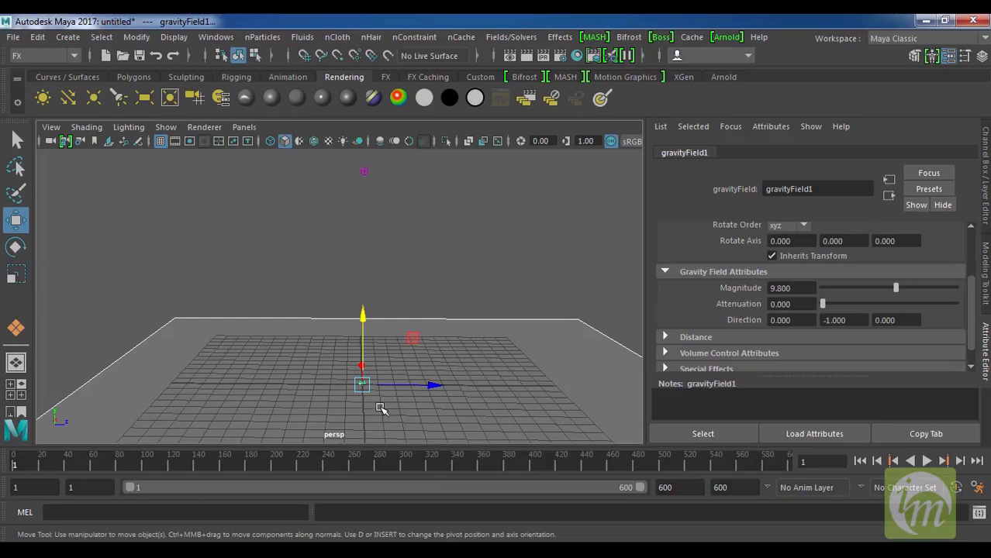
key("4")
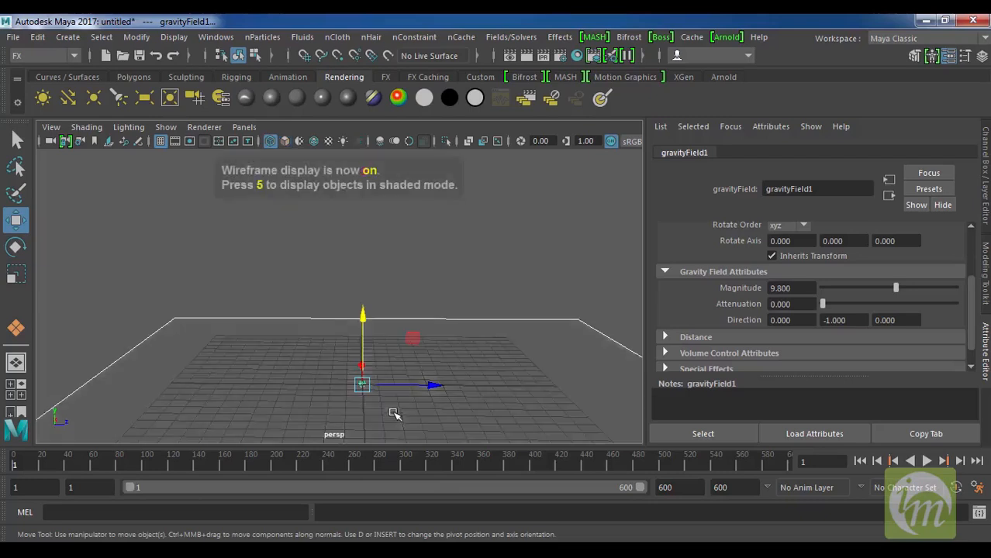
left_click(324, 364)
left_click(354, 384)
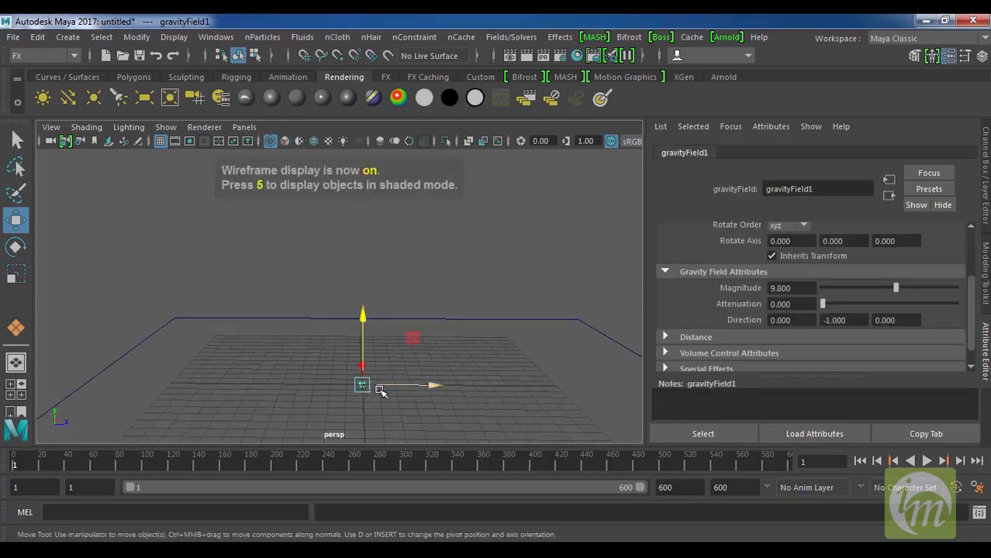
key("Delete")
scroll(402, 298, "down", 2)
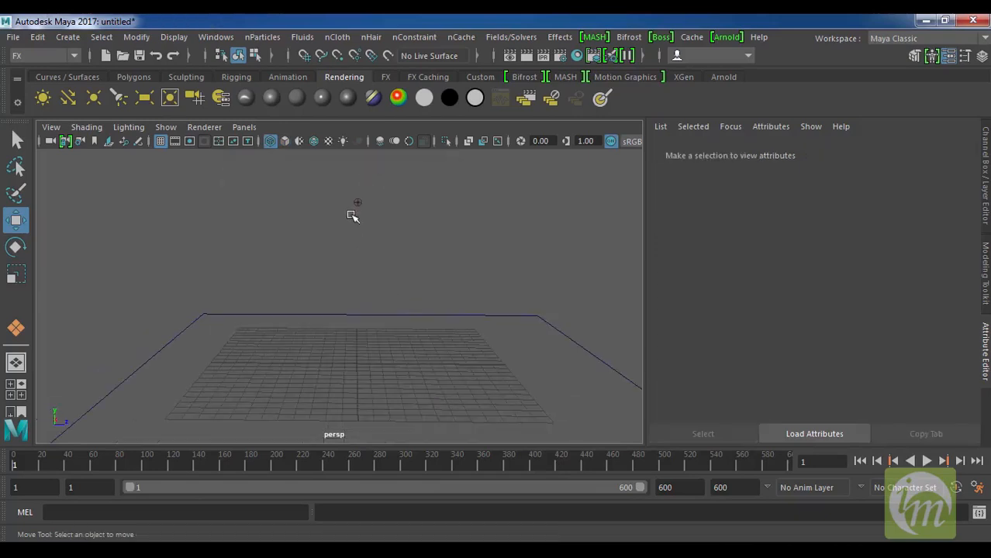
Lower the emitter vertically to just above the ground plane and briefly play the simulation without gravity
left_click(359, 203)
left_click_drag(359, 175, 358, 334)
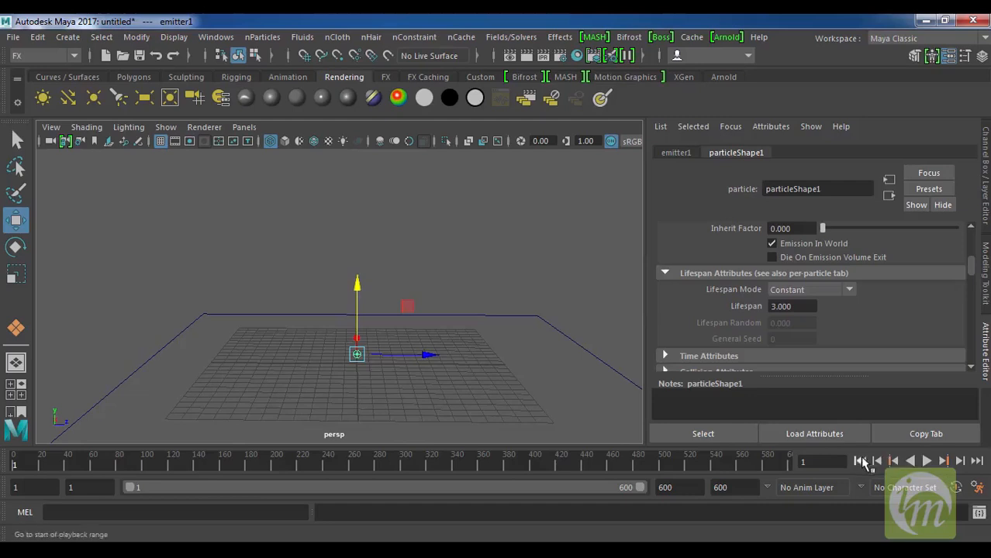
left_click(927, 462)
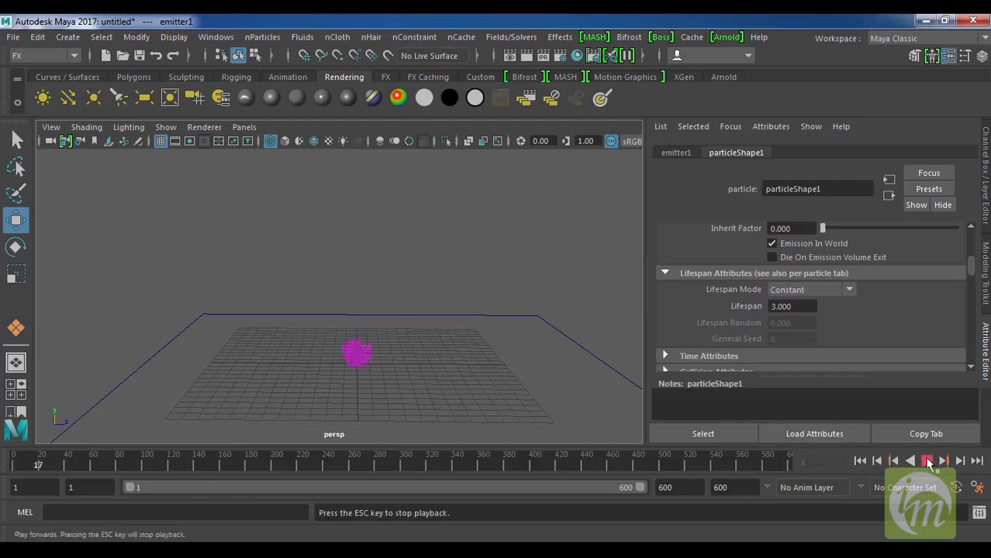
left_click(927, 461)
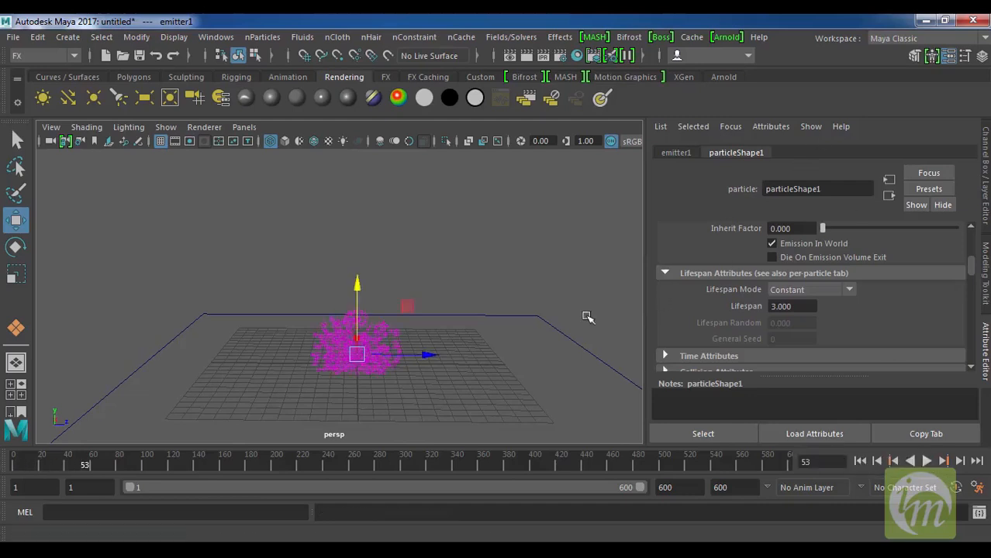
Select the emitted particles and set their emitter's Emitter Type to Directional
left_click(395, 329)
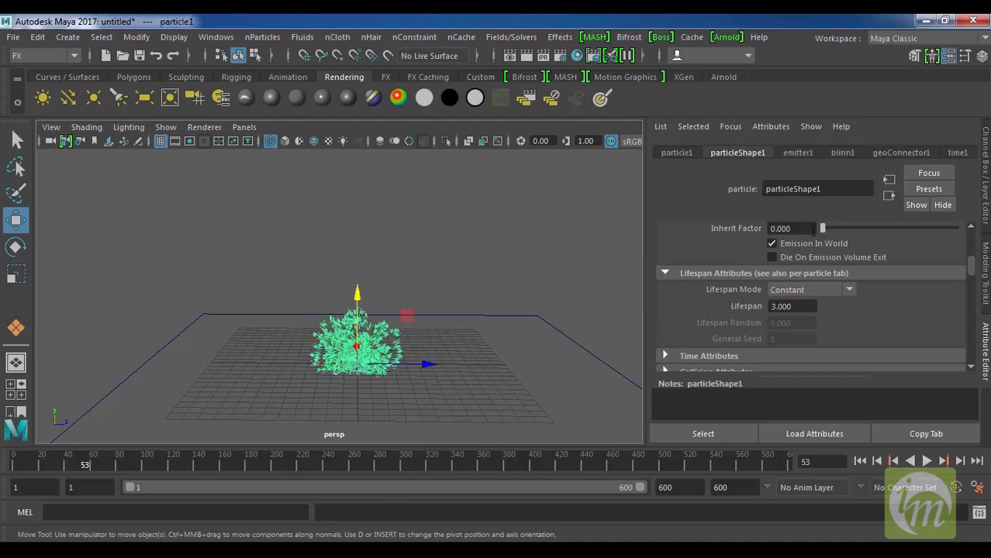
left_click(804, 155)
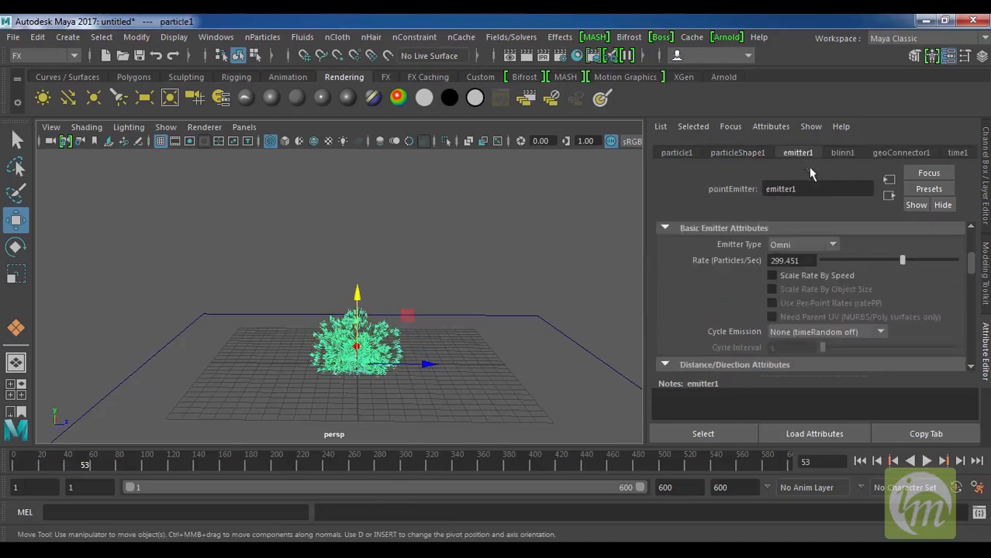
left_click(828, 245)
left_click(813, 260)
left_click(802, 244)
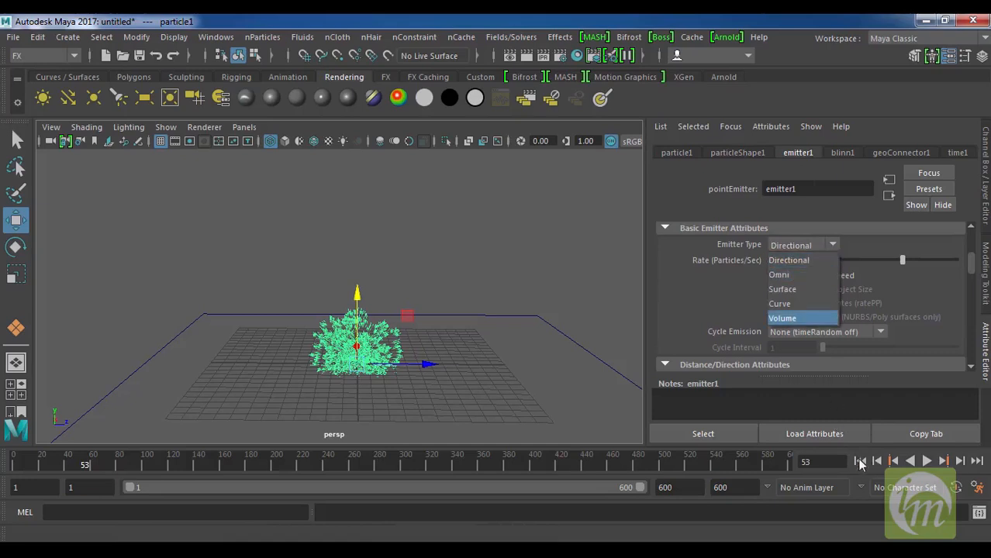
left_click(859, 461)
Play the directional emission from the first frame, stop it, and examine its direction from another angle
left_click(859, 462)
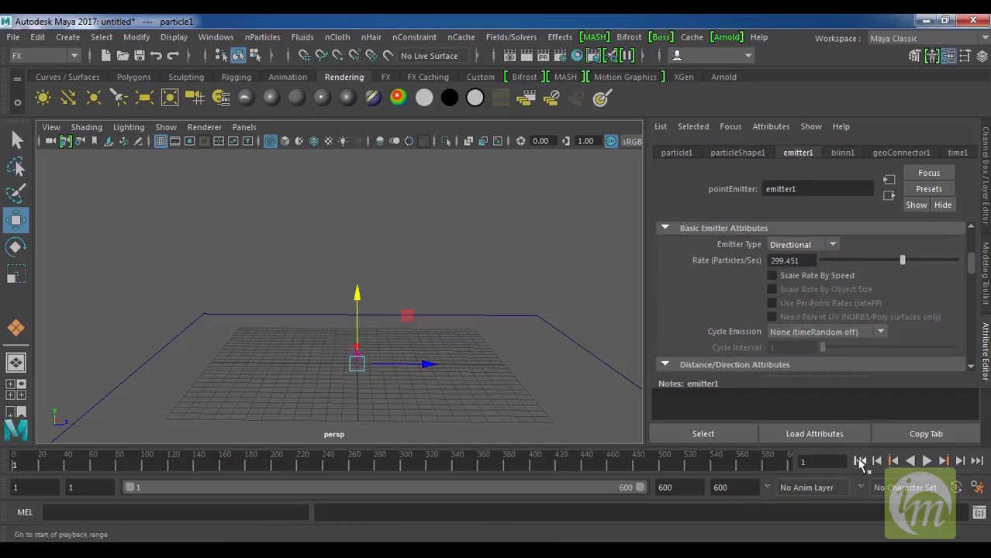
left_click(926, 460)
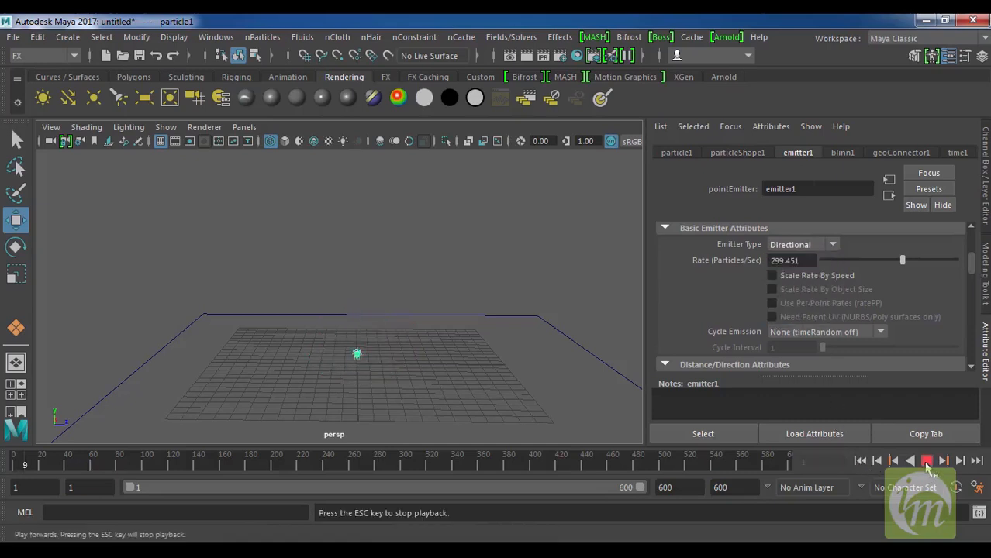
left_click(926, 461)
left_click_drag(447, 336, 494, 351, "alt")
Set the emitter's Direction X to 0 and Direction Y to 1, and play the simulation
left_click_drag(971, 266, 973, 289)
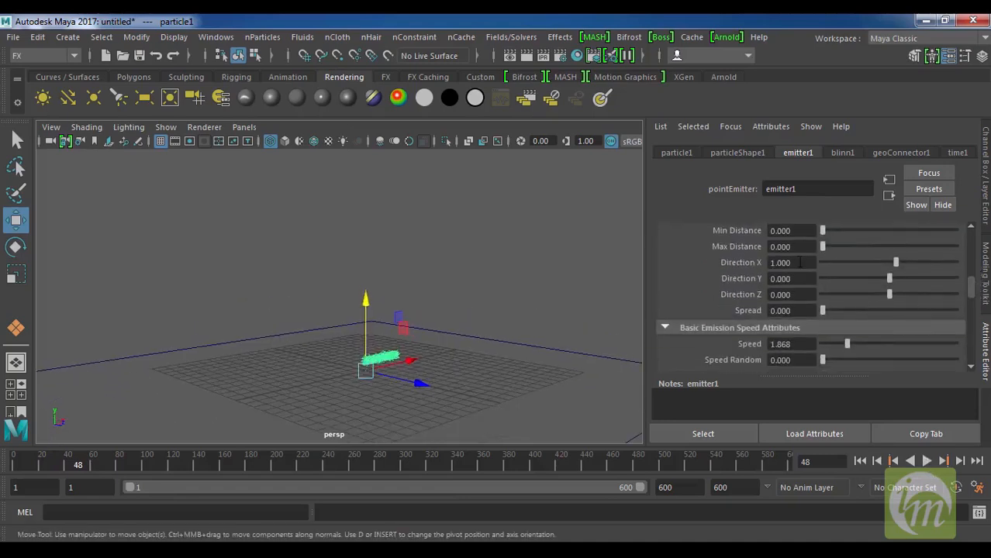
type("0")
key("Return")
key("Tab")
type("1")
key("Return")
left_click(927, 461)
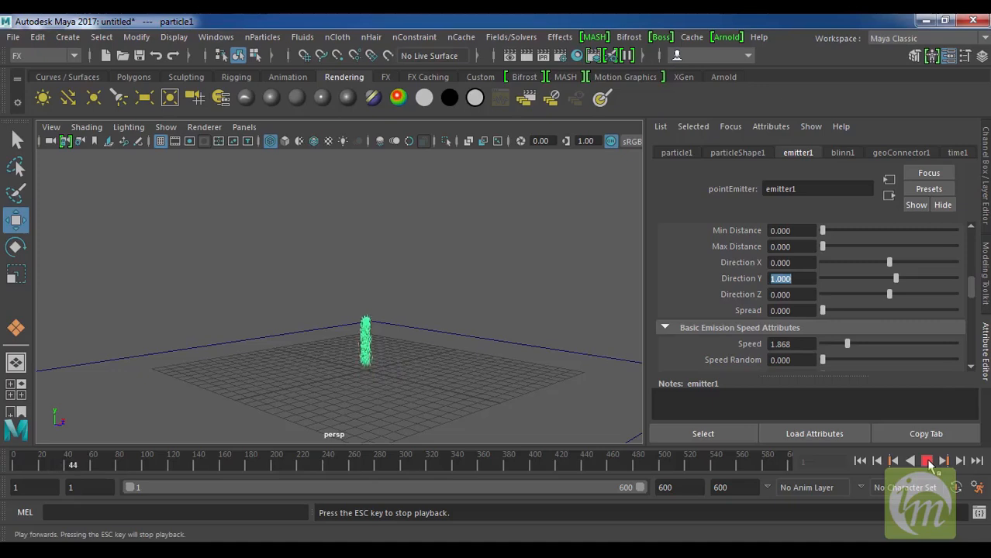
Raise the emitter's Speed to 6.703 and Spread to 0.011 during playback, and replay the particle simulation
left_click(927, 460)
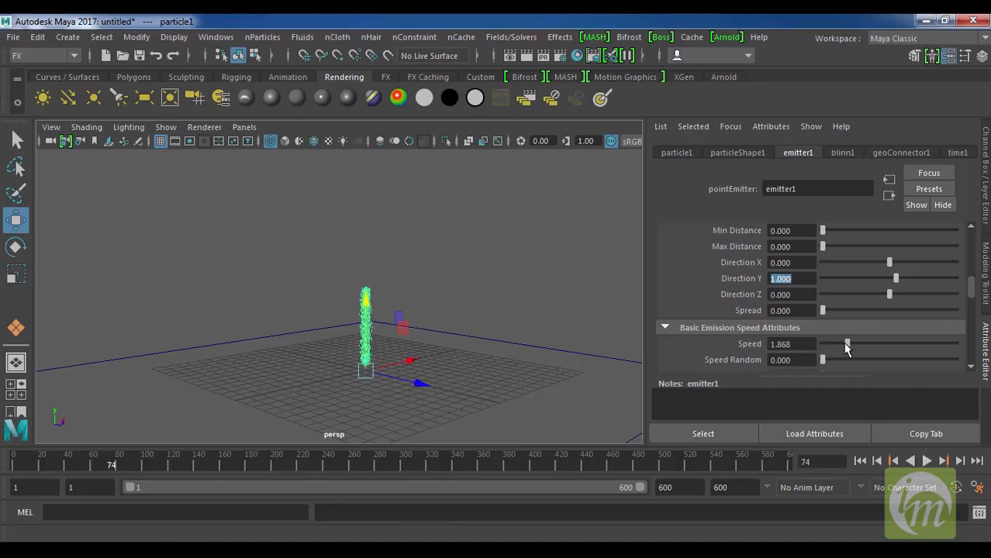
left_click(859, 461)
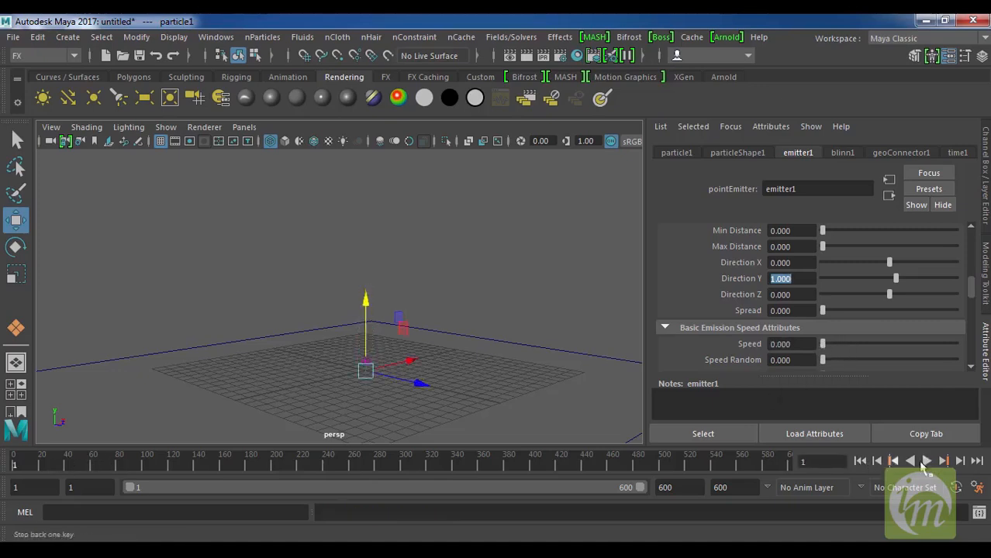
left_click(927, 460)
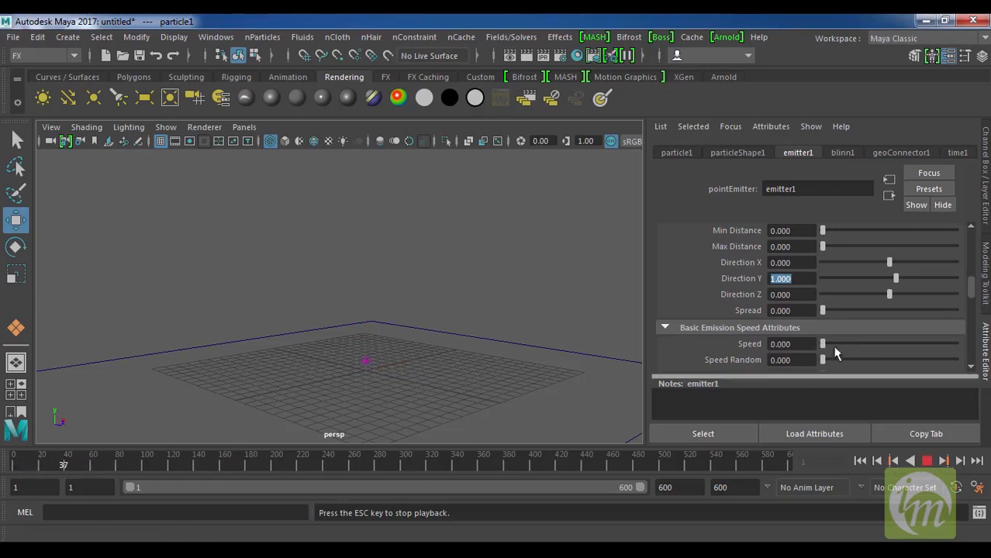
left_click_drag(823, 346, 911, 356)
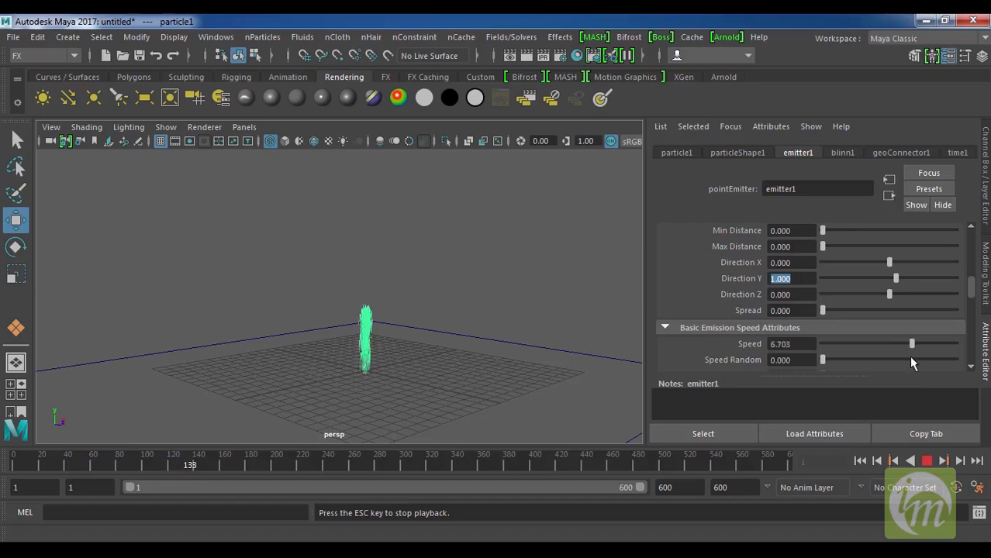
mouse_move(823, 312)
left_mouse_down()
mouse_move(851, 313)
mouse_move(825, 327)
left_mouse_up()
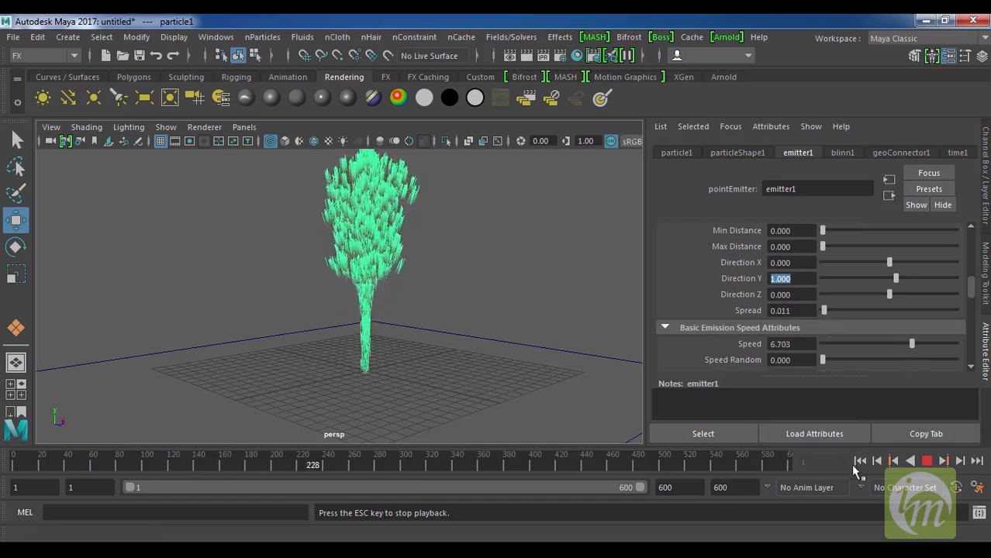
left_click(927, 461)
left_click(928, 462)
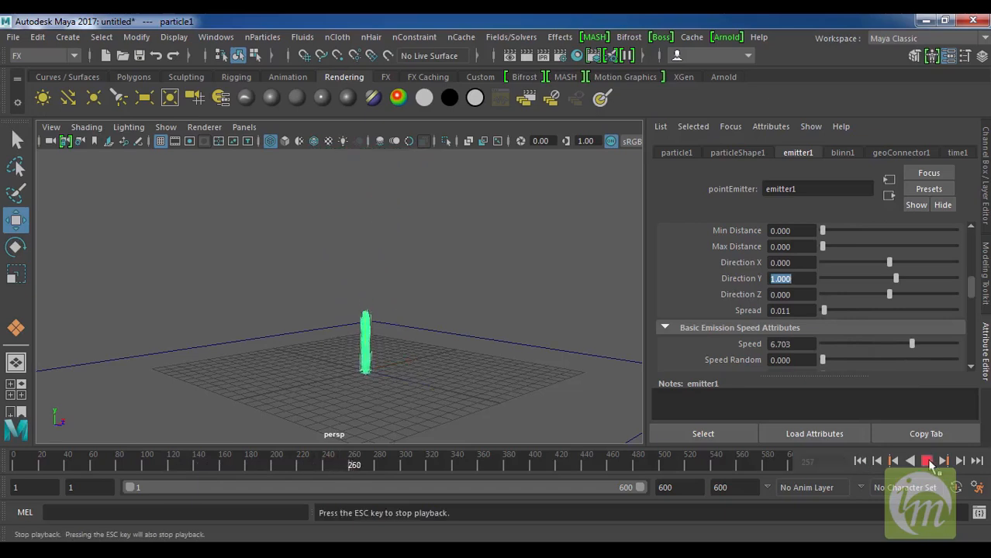
left_click(928, 463)
Add a gravity field to the particles and play the simulation from the first frame
left_click_drag(338, 236, 406, 266)
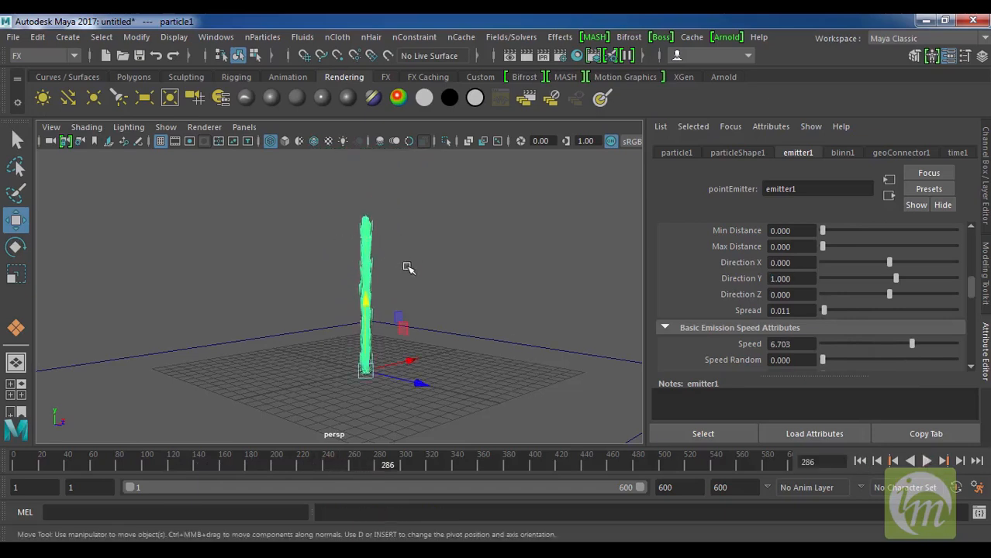
left_click(511, 37)
left_click(573, 88)
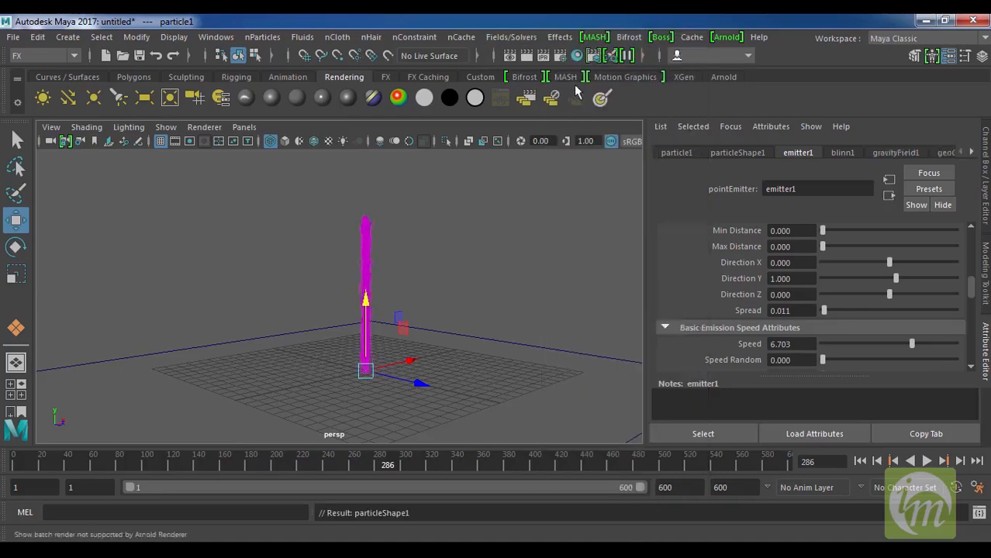
left_click(860, 460)
left_click(926, 460)
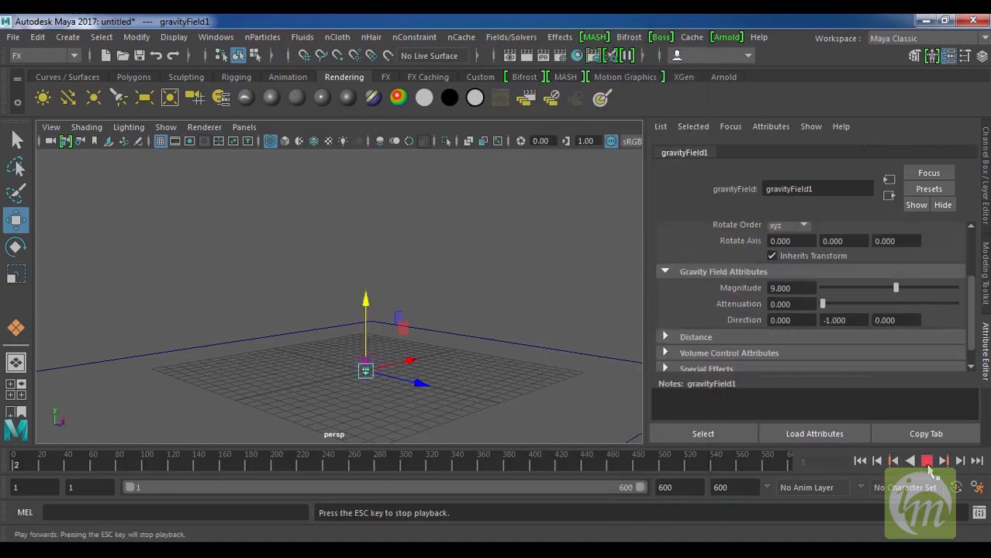
left_click_drag(449, 405, 470, 366, "alt")
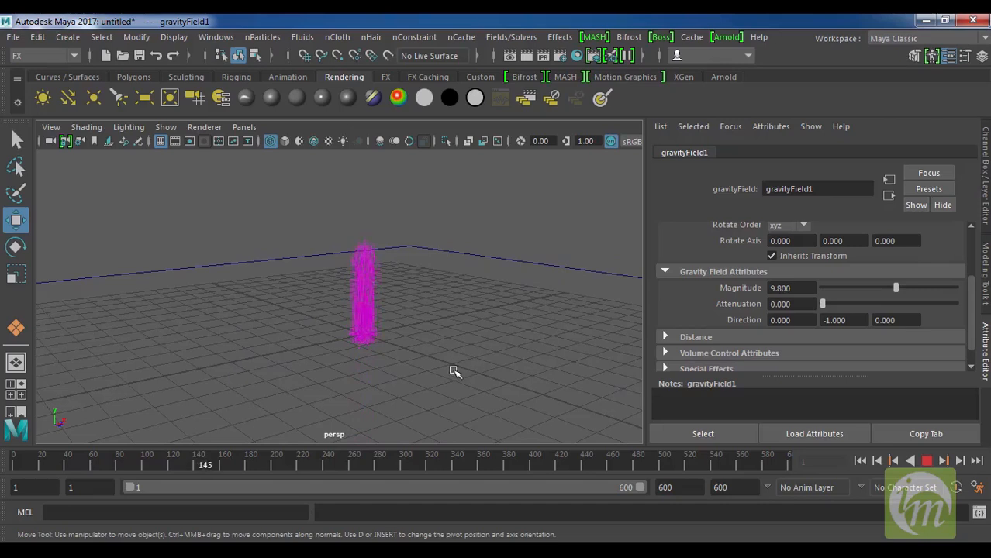
left_click(927, 461)
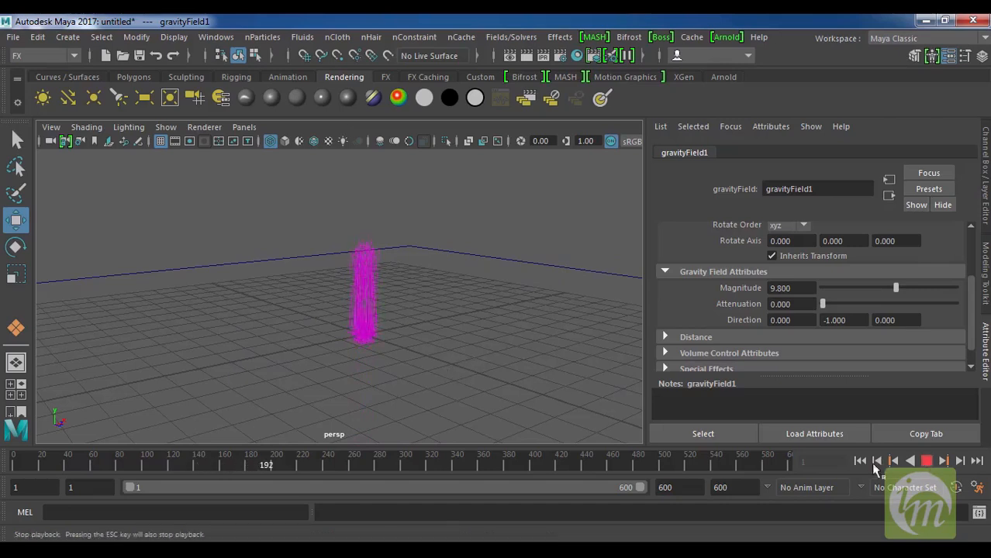
left_click(860, 461)
left_click(926, 461)
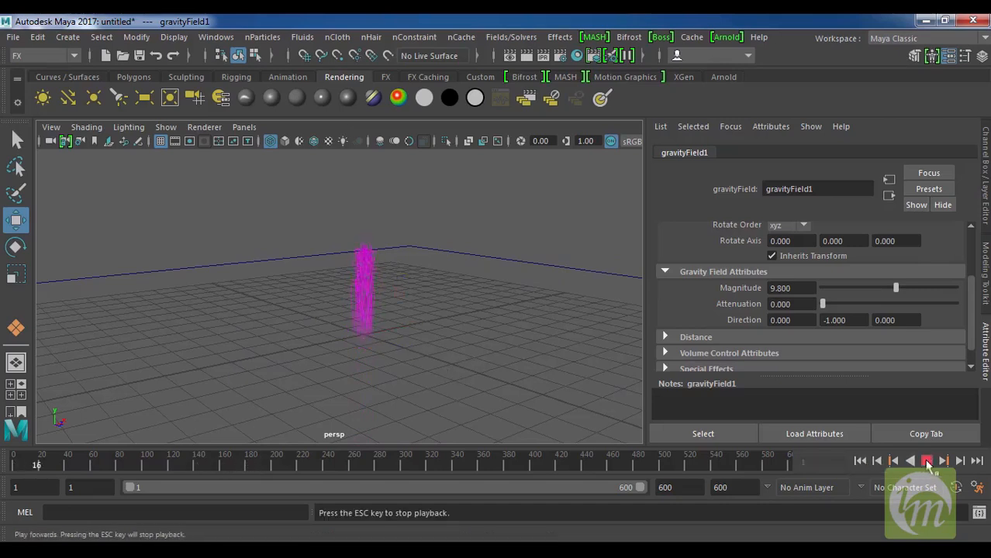
left_click(926, 461)
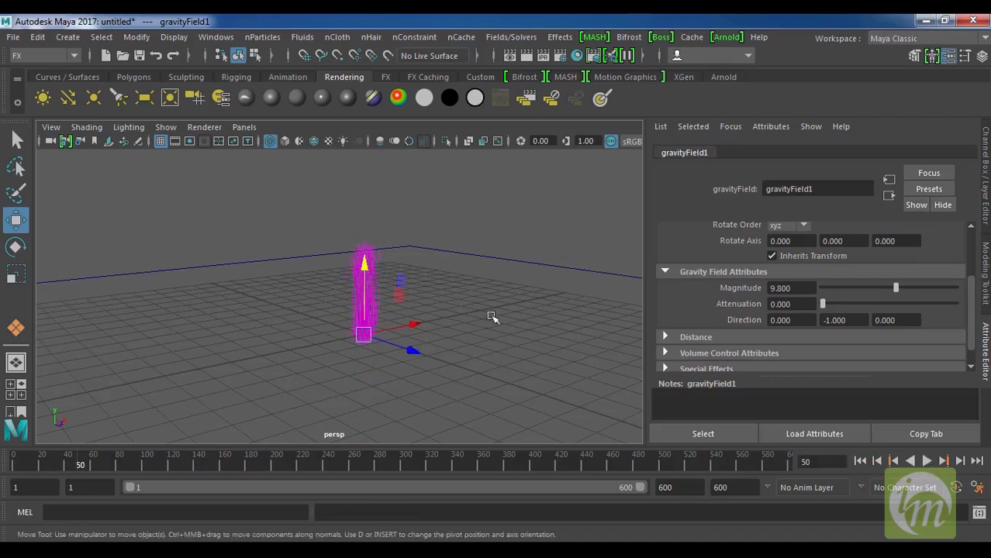
Select the particles, set the emitter's Spread to 0.082 and replay the simulation to check the fountain's shape
left_click(375, 260)
left_click_drag(351, 283, 398, 287)
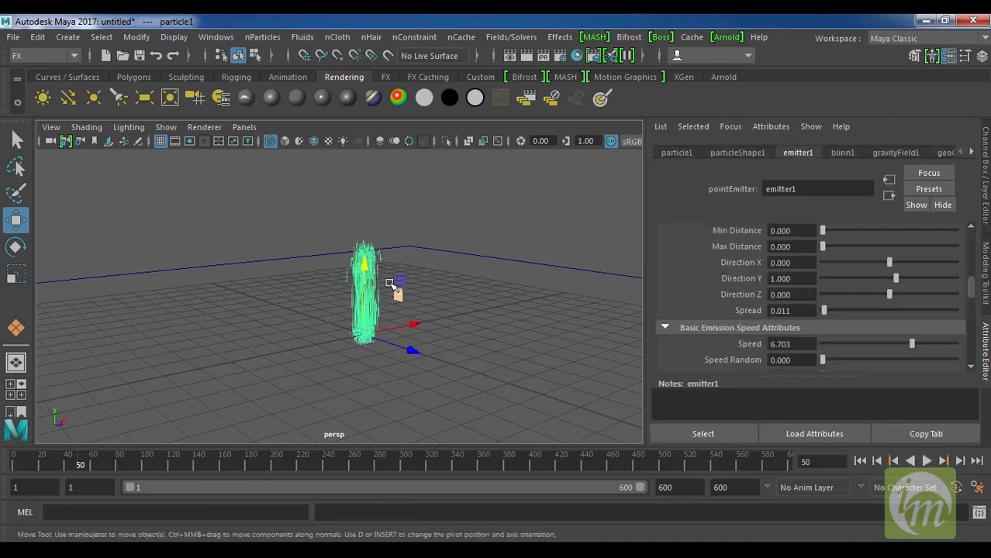
left_click(858, 461)
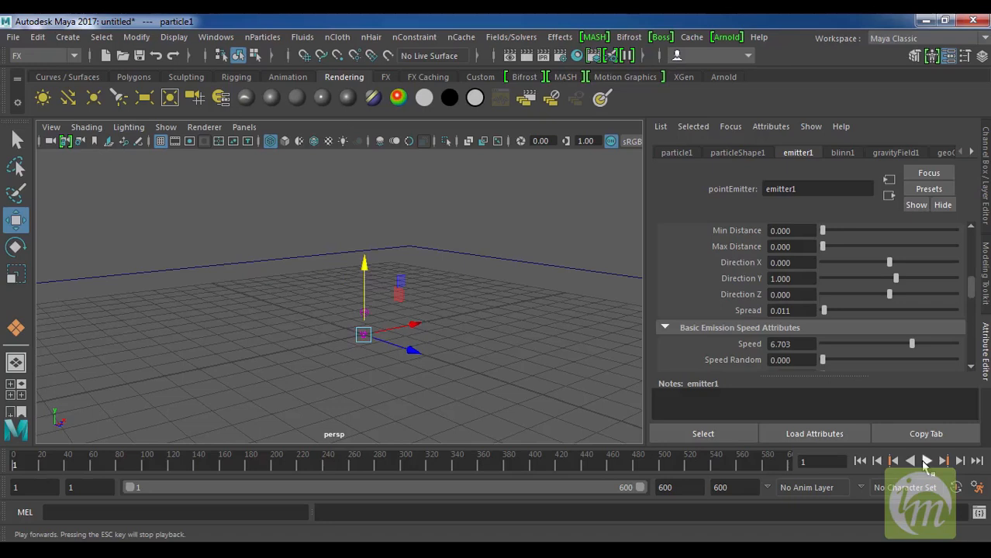
left_click(927, 462)
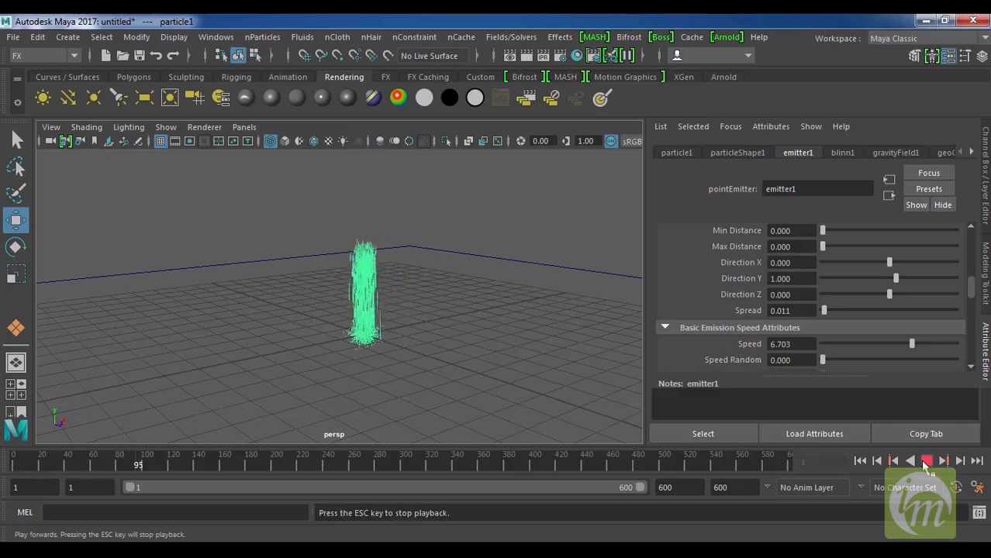
left_click(926, 461)
left_click_drag(823, 311, 833, 311)
left_click(859, 460)
left_click(926, 461)
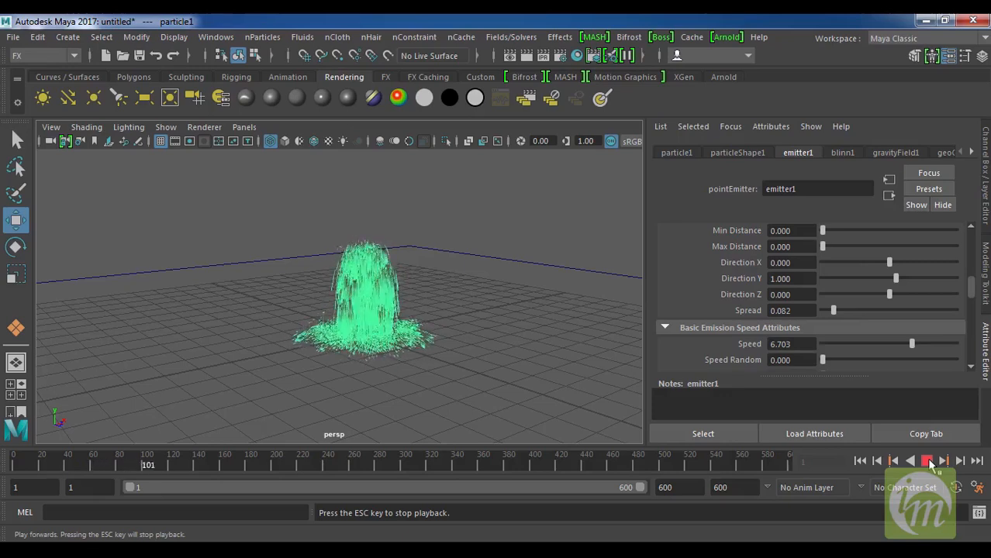
left_click(926, 461)
left_click_drag(595, 417, 467, 372, "alt")
scroll(457, 353, "up", 4)
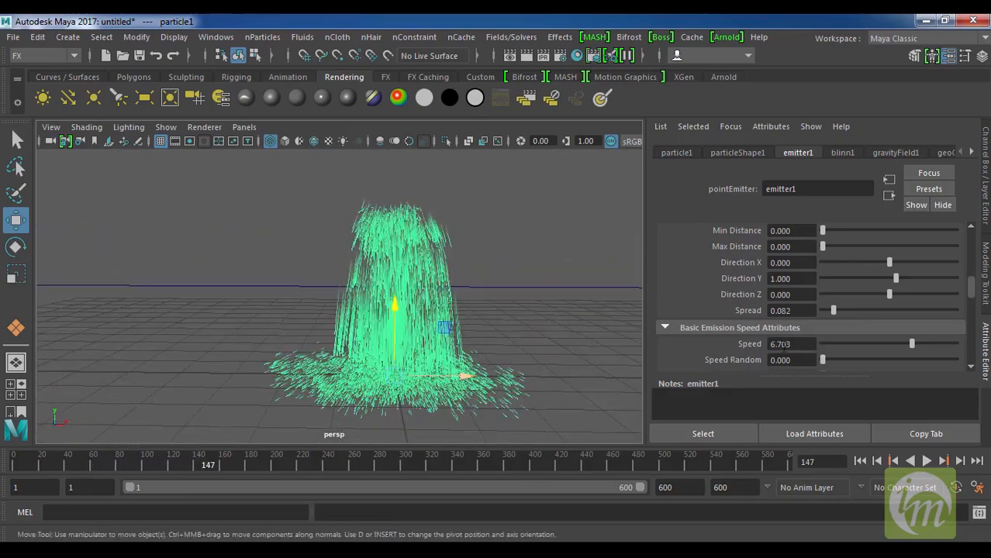
Change the particle render type of particleShape1 to Streak
scroll(804, 322, "down", 2)
left_click(736, 153)
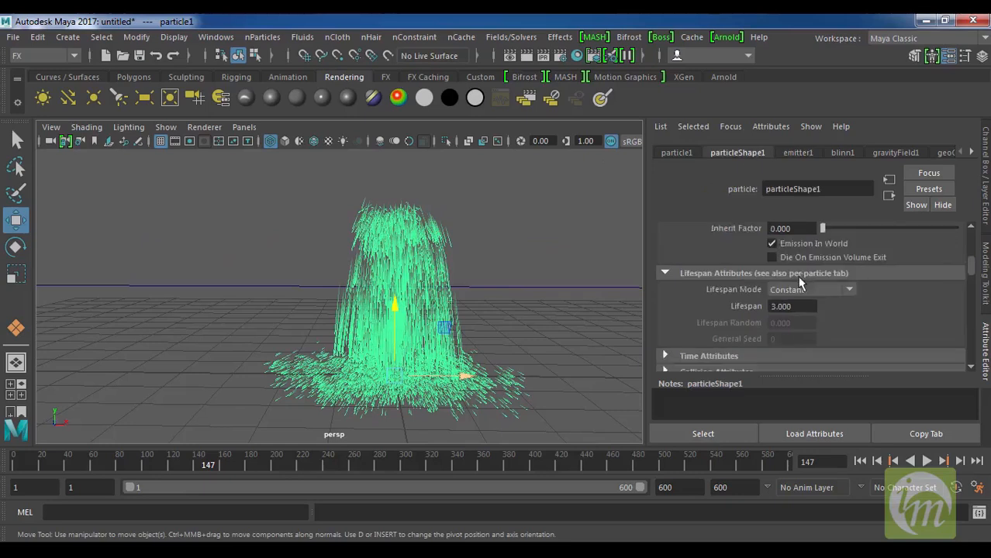
scroll(820, 284, "down", 2)
scroll(812, 291, "down", 5)
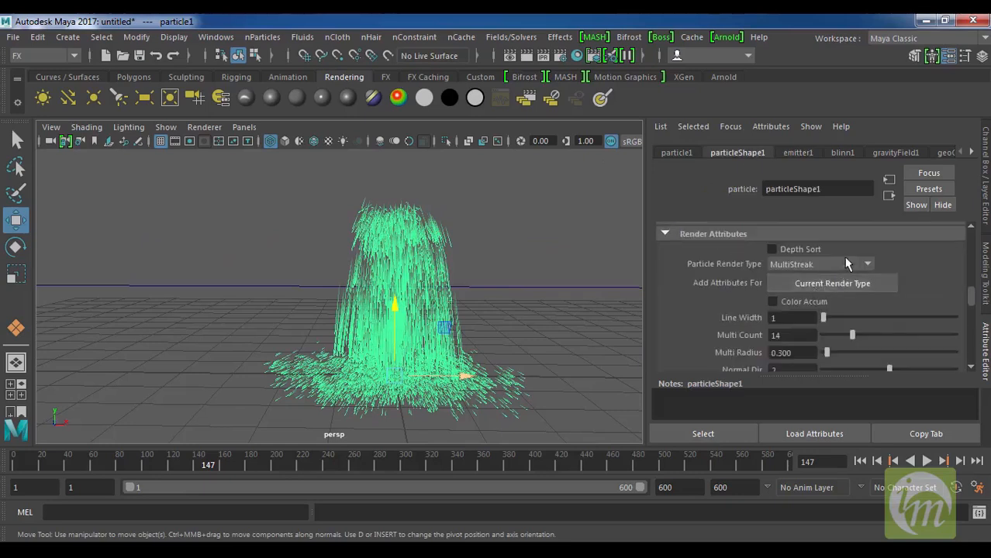
left_click(814, 265)
left_click(807, 368)
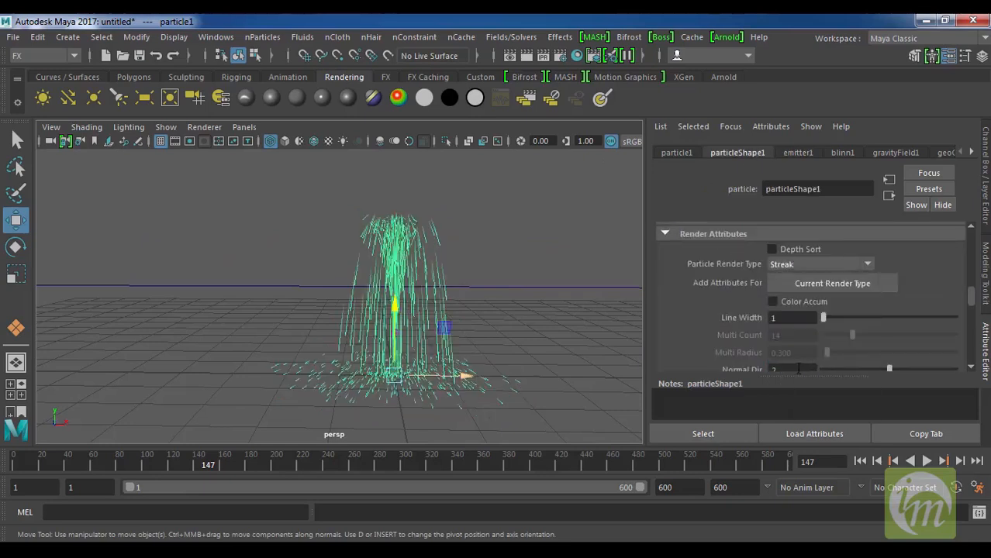
Preview the streak particles in playback and set the emitter's rate to 1000 particles per second
left_click(799, 153)
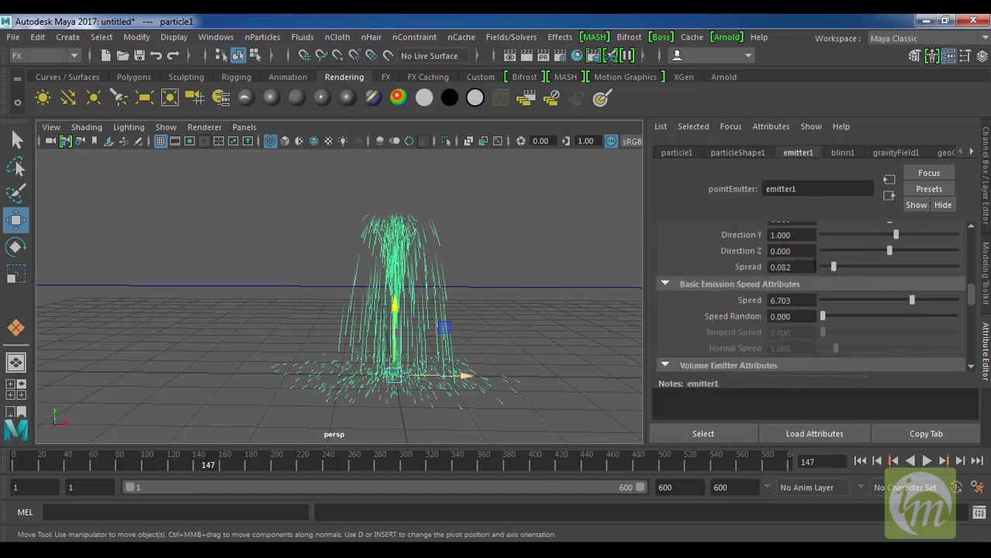
scroll(827, 286, "up", 6)
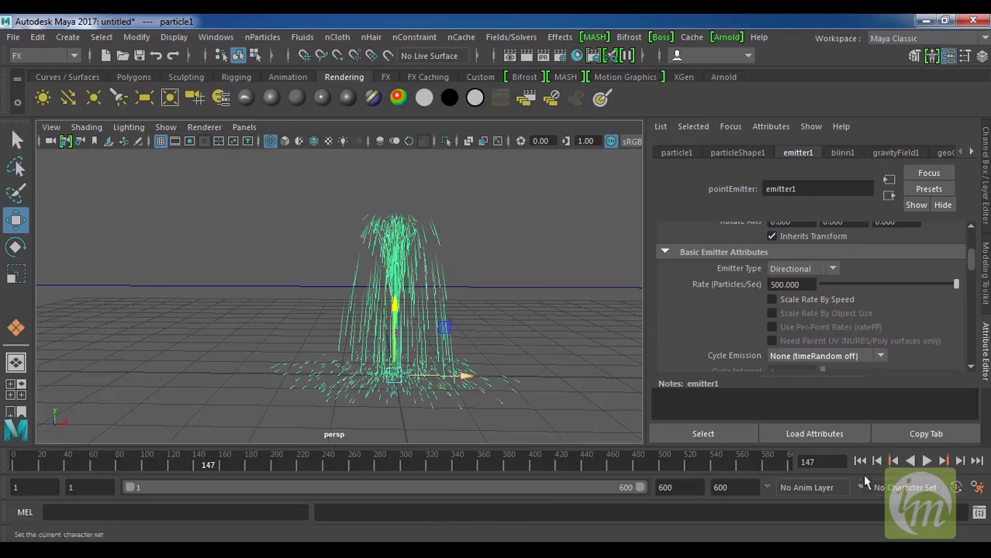
left_click(893, 460)
left_click(926, 460)
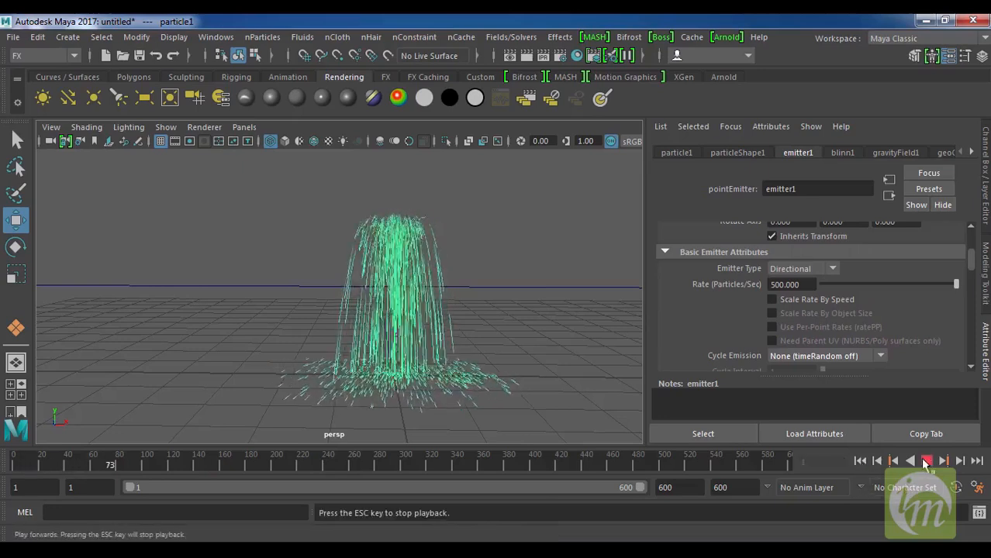
left_click(926, 460)
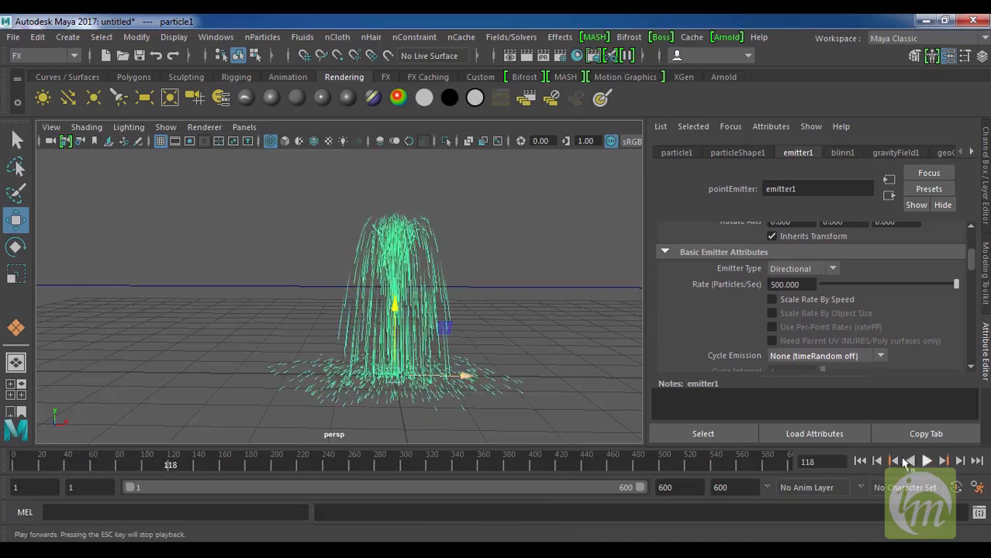
left_click(699, 285)
type("1000")
key("Return")
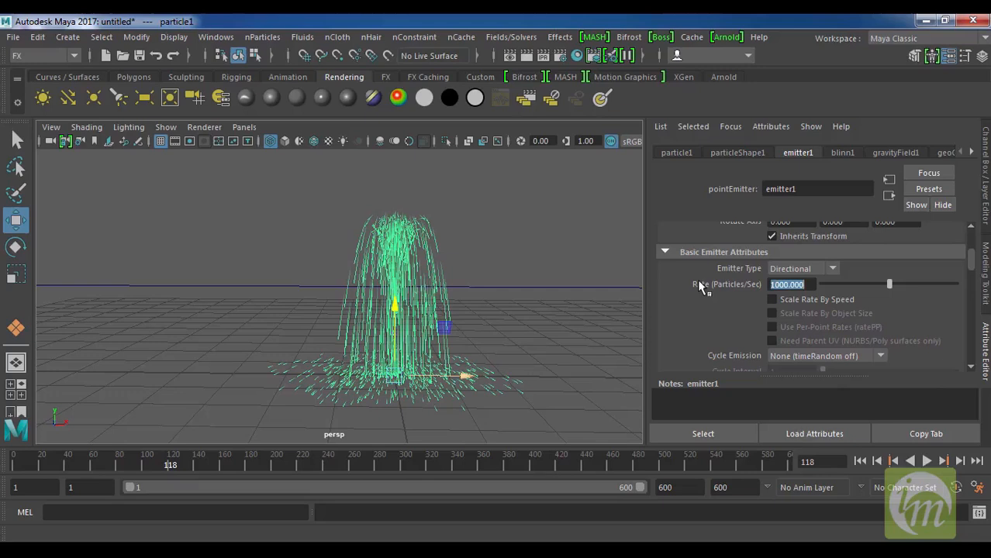
Reduce the streak particles' Tail Size to 2.222 and replay the simulation from the first frame
left_click(750, 154)
scroll(836, 327, "down", 3)
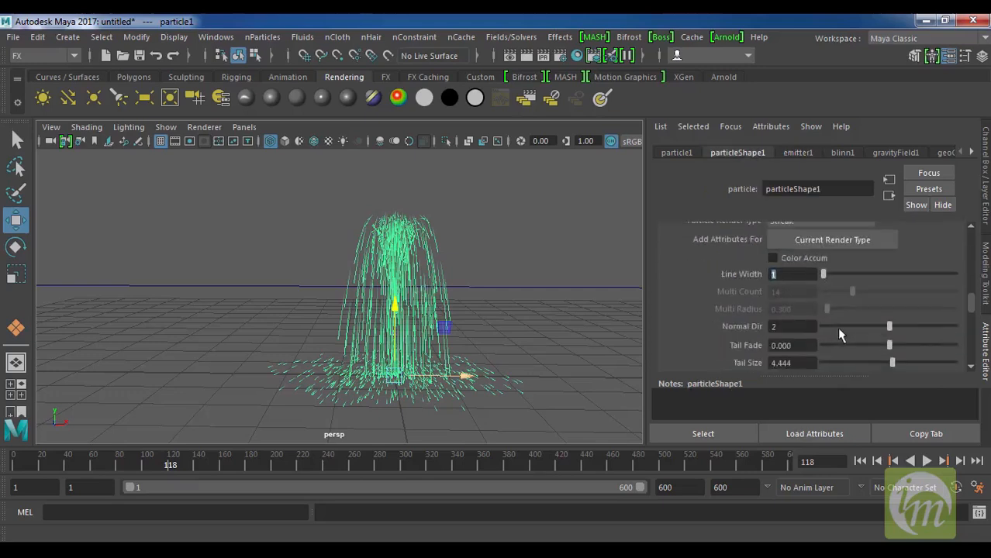
left_click_drag(884, 315, 889, 325)
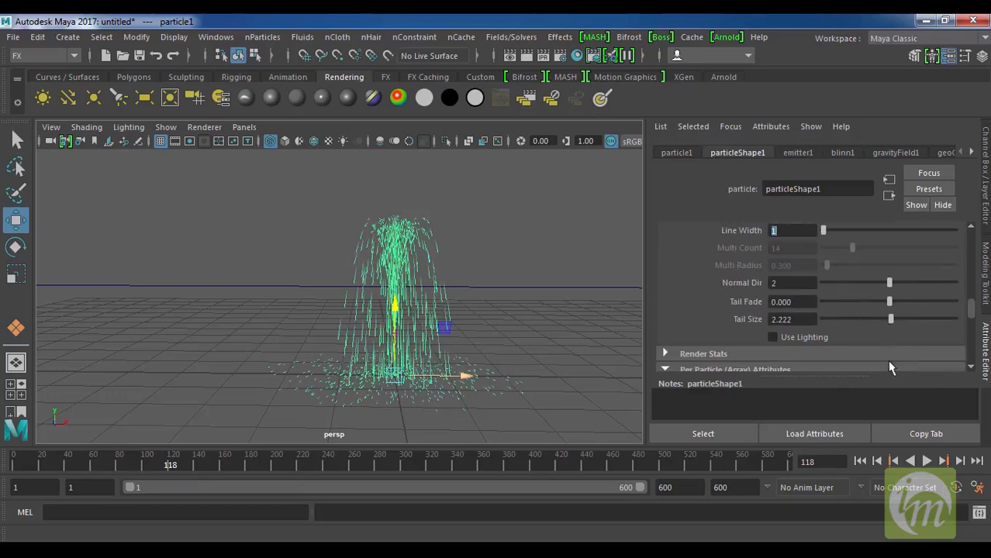
left_click(860, 461)
left_click(926, 461)
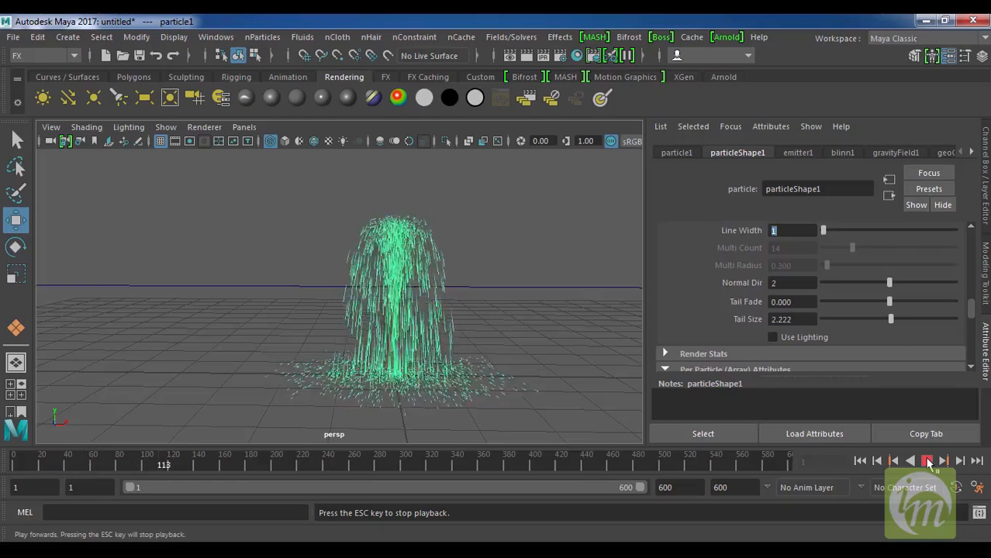
left_click(926, 461)
Switch the perspective view to textured shaded display and clear the particle selection
left_click_drag(457, 362, 475, 349, "alt")
scroll(475, 350, "down", 3)
left_click_drag(427, 372, 453, 374, "alt")
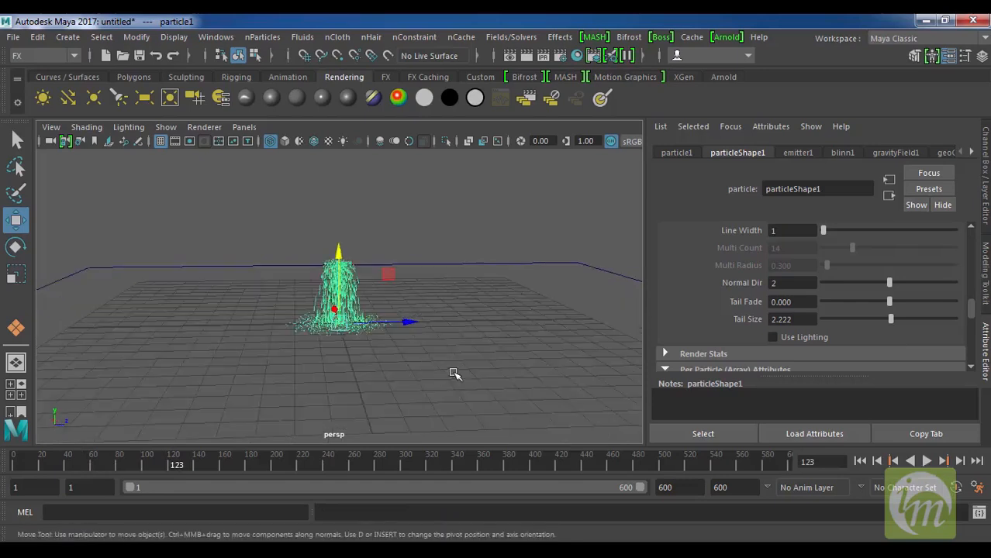
key("6")
left_click(458, 224)
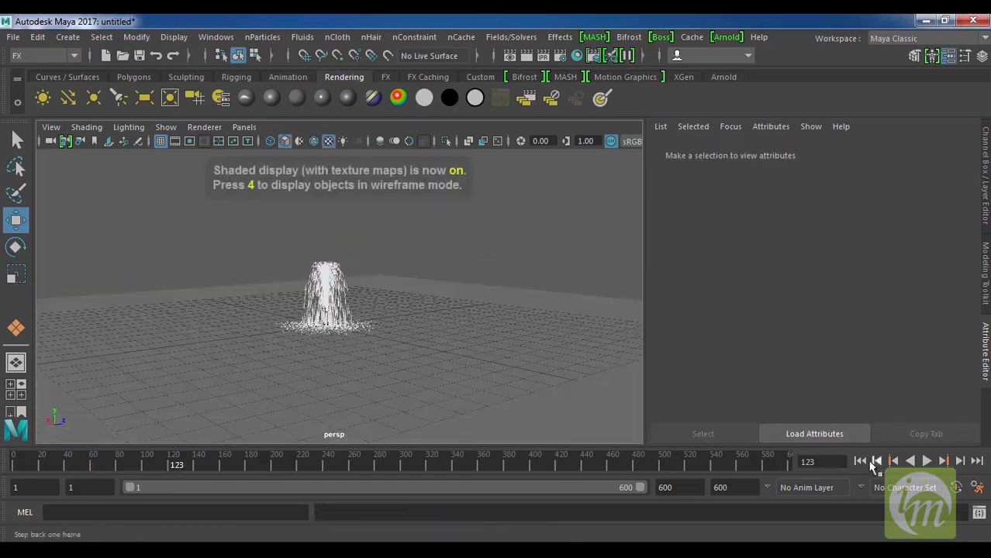
Play the shaded fountain from the first frame, stop it and inspect the spray from a low angle
left_click(859, 461)
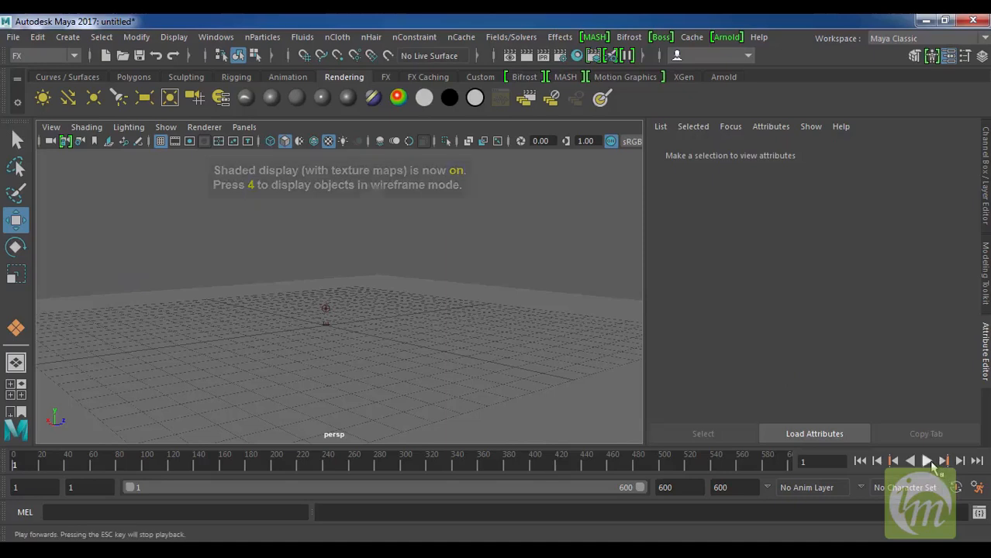
left_click(926, 460)
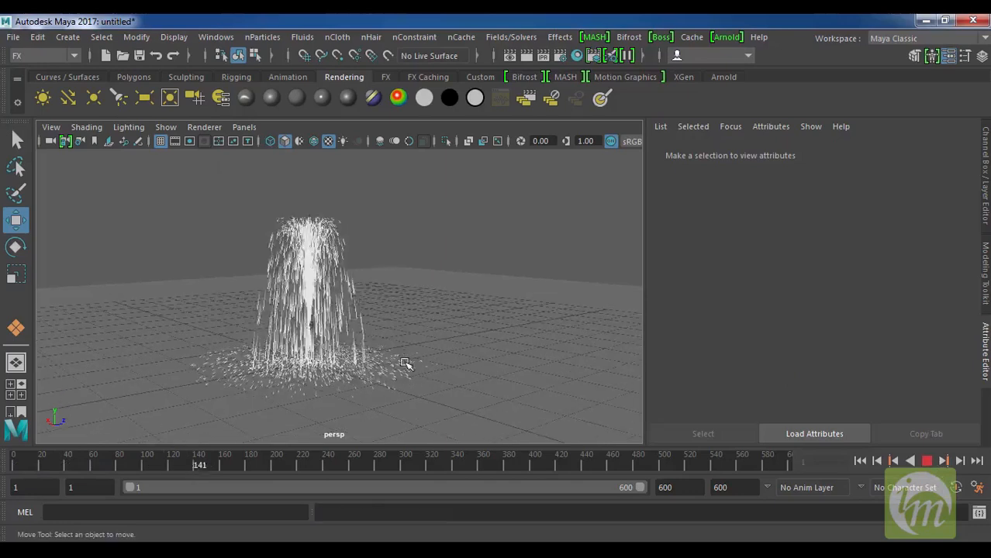
key("Escape")
middle_click_drag(339, 347, 445, 348, "alt")
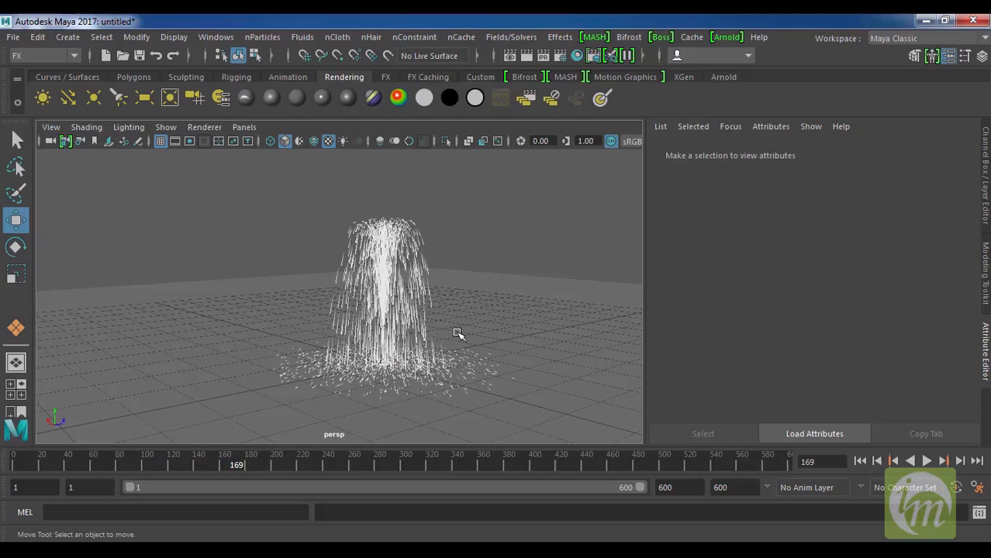
left_click_drag(457, 353, 467, 295, "alt")
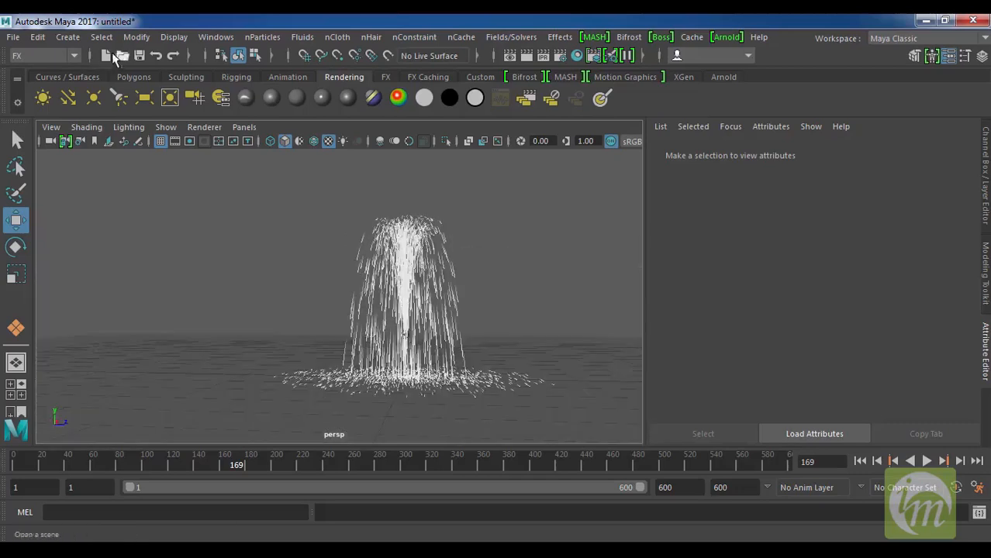
Start a new scene, discarding the fountain scene, and hide the Attribute Editor to enlarge the perspective view
left_click(107, 55)
left_click(511, 290)
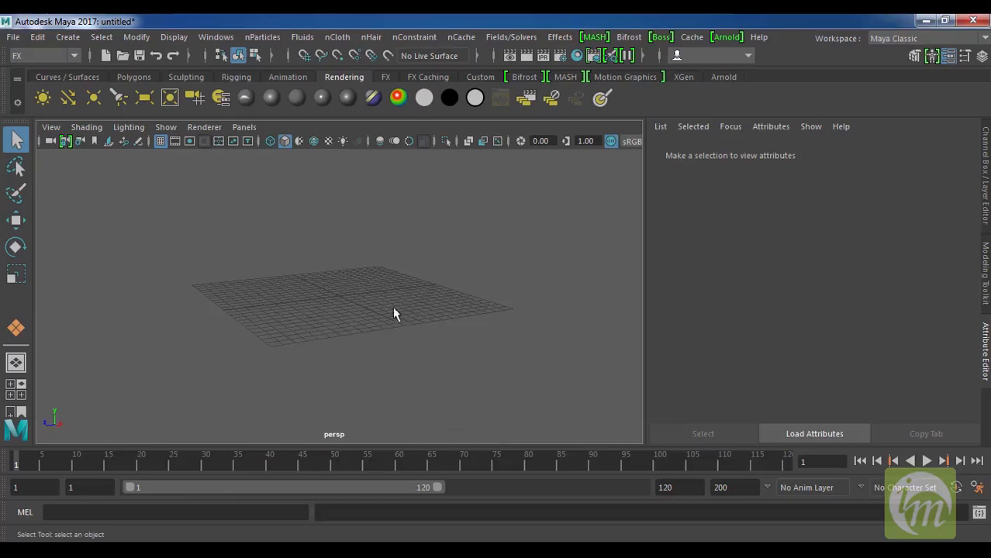
middle_click_drag(419, 277, 454, 321, "alt")
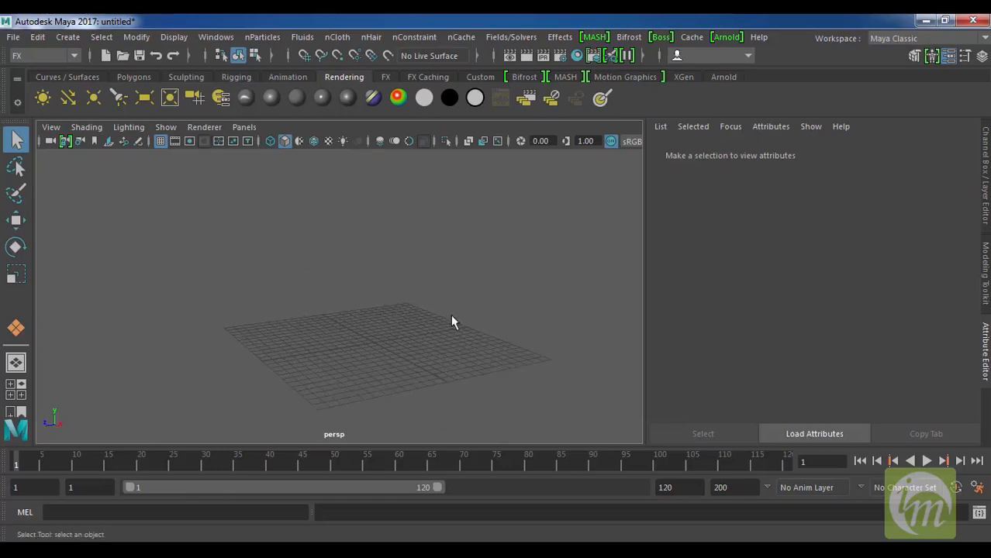
left_click(986, 353)
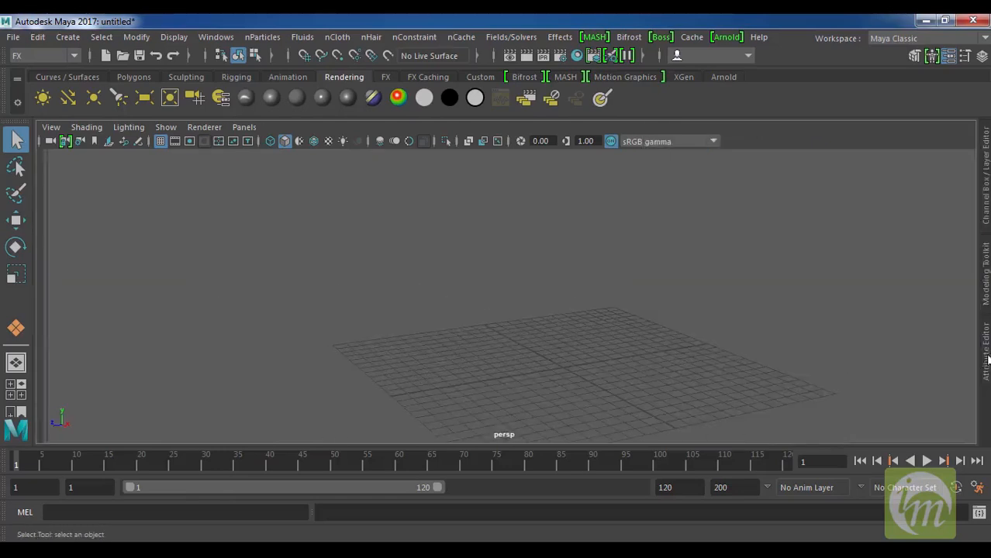
Create a polygon plane on the grid that extends beyond the grid's edges on all sides
left_click(134, 78)
left_click(144, 98)
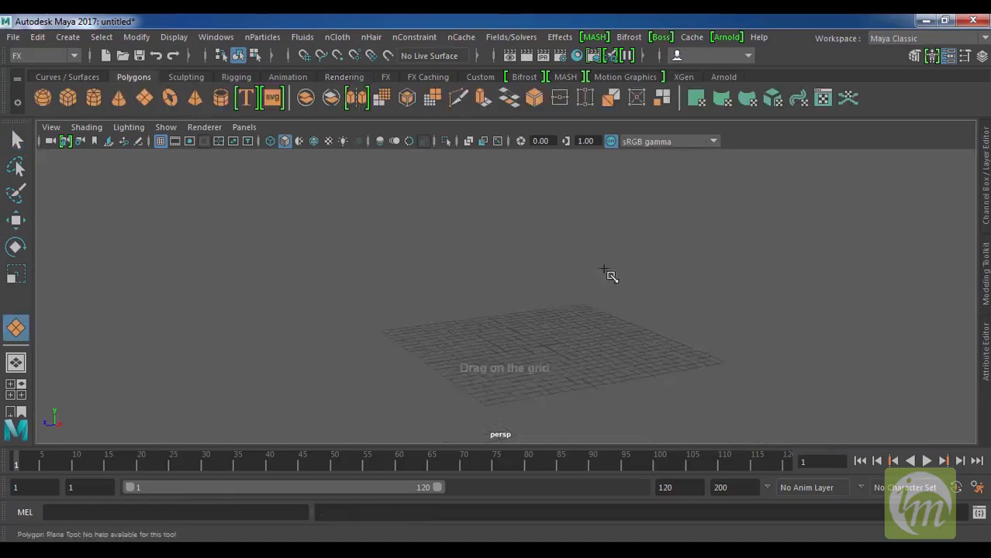
left_click_drag(610, 243, 396, 441)
left_click_drag(458, 396, 633, 331, "alt")
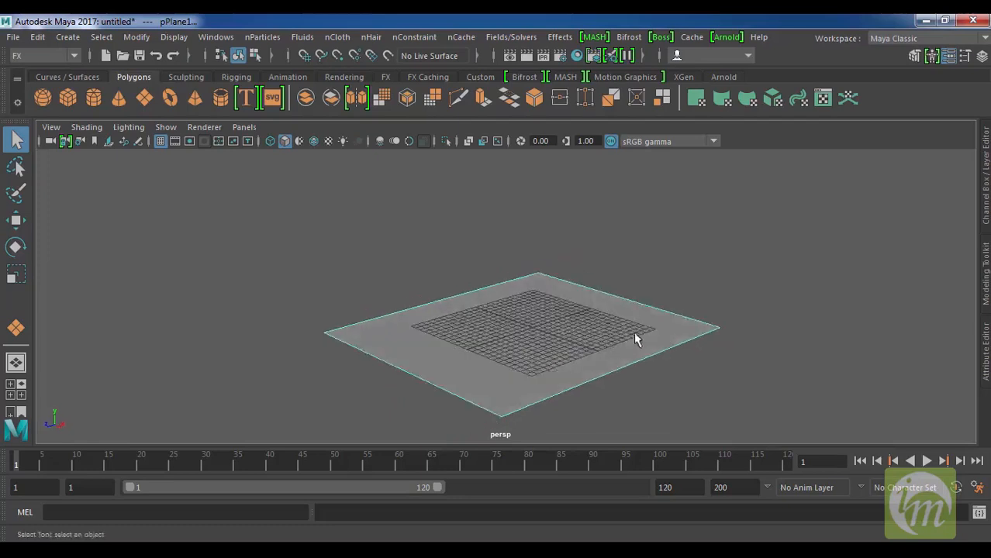
Duplicate the polygon plane and move the copy straight up, well above the original
middle_click_drag(633, 332, 573, 362, "alt")
key("w")
left_click_drag(461, 298, 492, 160)
left_click_drag(578, 265, 534, 281, "alt")
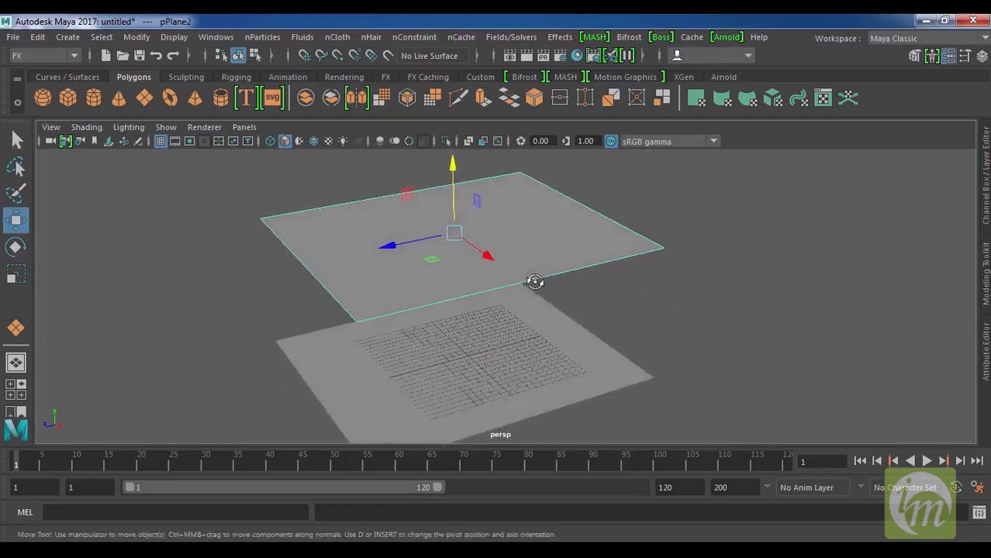
Scale the ground plane up far beyond the grid and resize the raised plane, keeping it smaller than the ground
key("r")
left_click_drag(452, 238, 555, 311)
scroll(555, 310, "up", 2)
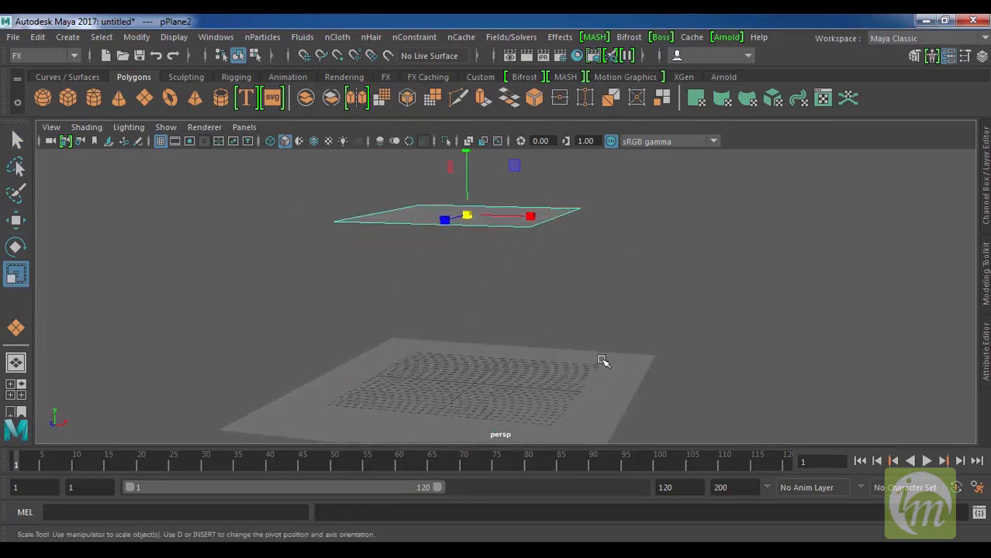
left_click(603, 361)
left_click_drag(466, 388, 725, 421)
left_click(493, 209)
left_click_drag(469, 227, 613, 251)
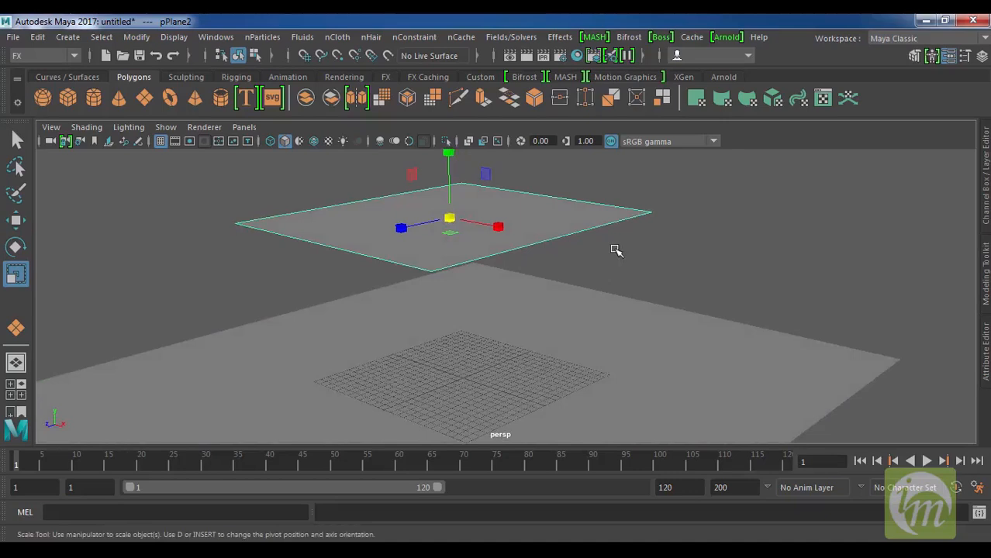
Make the raised plane emit legacy particles using Emit from Object and preview the emission in playback
left_click(264, 37)
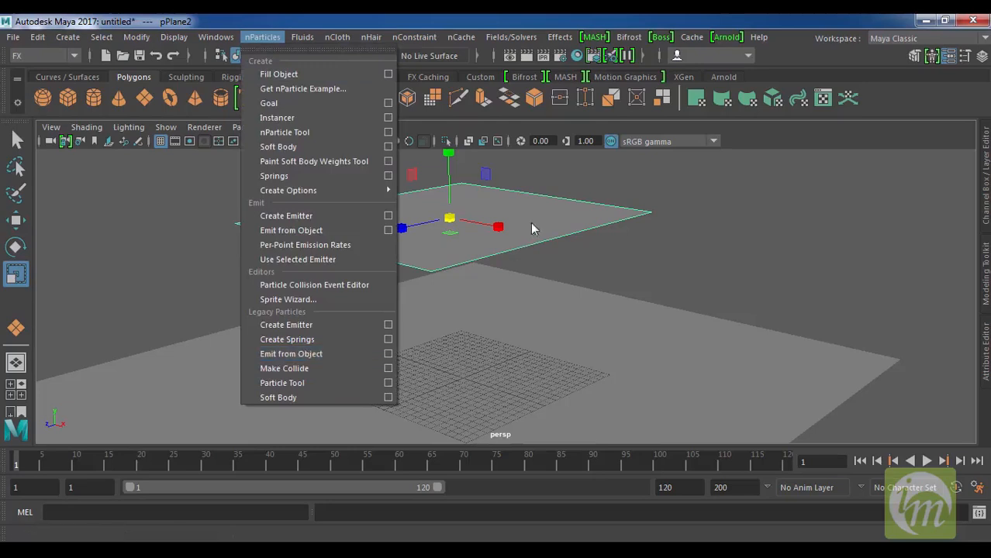
left_click(302, 355)
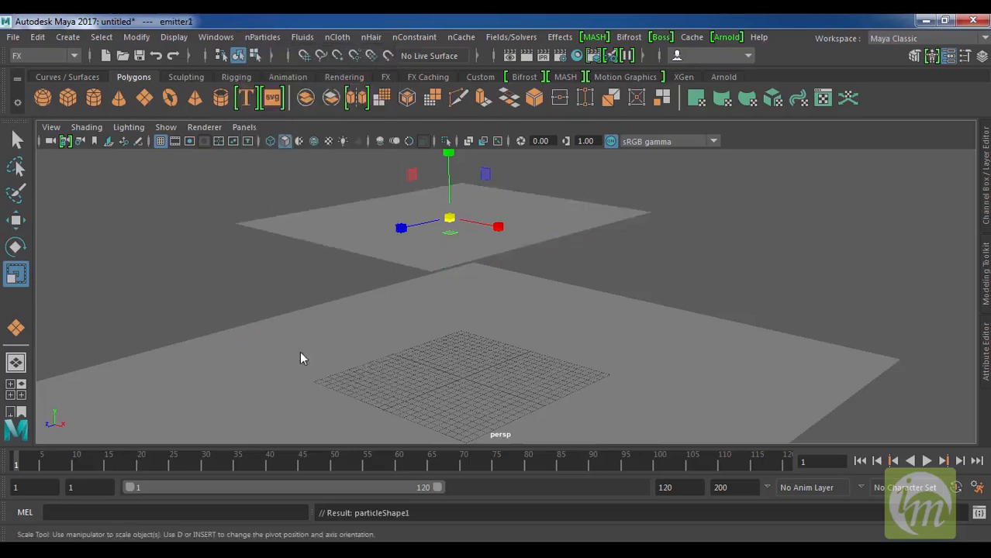
left_click_drag(437, 323, 475, 325, "alt")
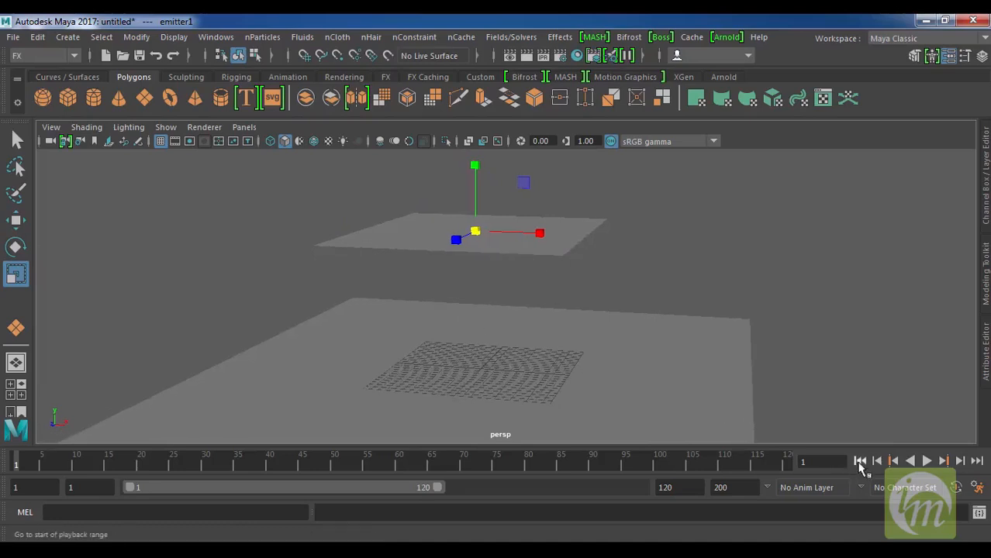
left_click(926, 460)
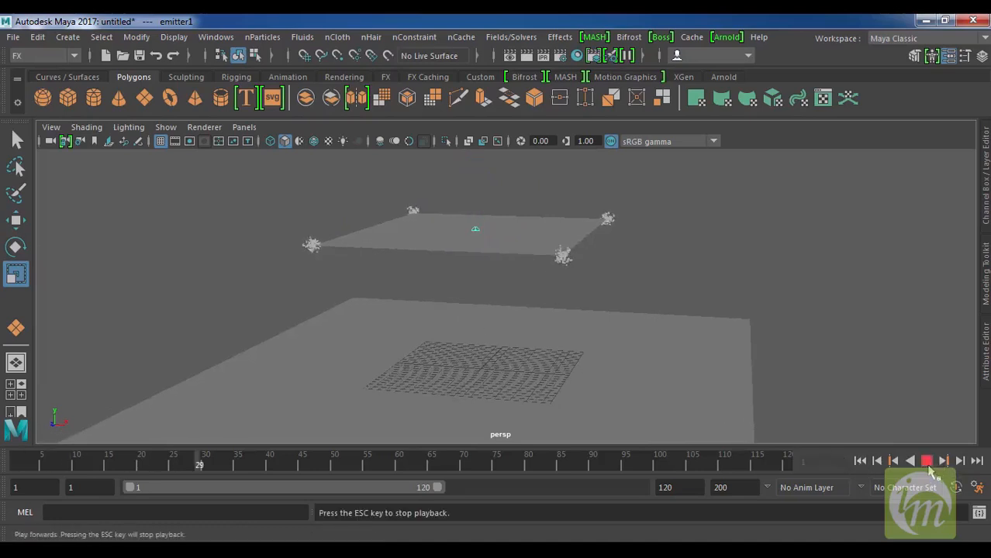
key("Escape")
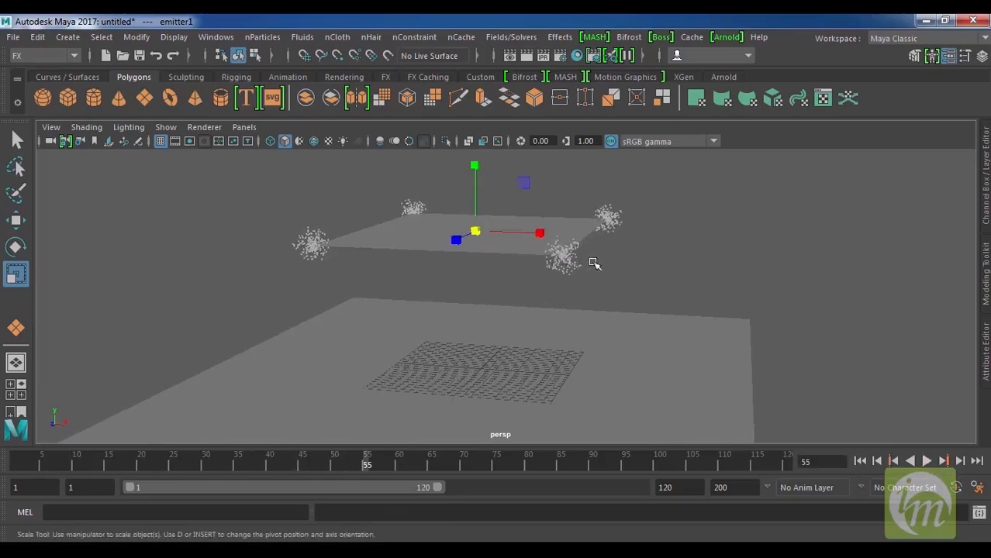
Select the emitted particles and change their emitter's type to Surface in the Attribute Editor
left_click(569, 262)
left_click_drag(627, 224, 586, 289, "alt")
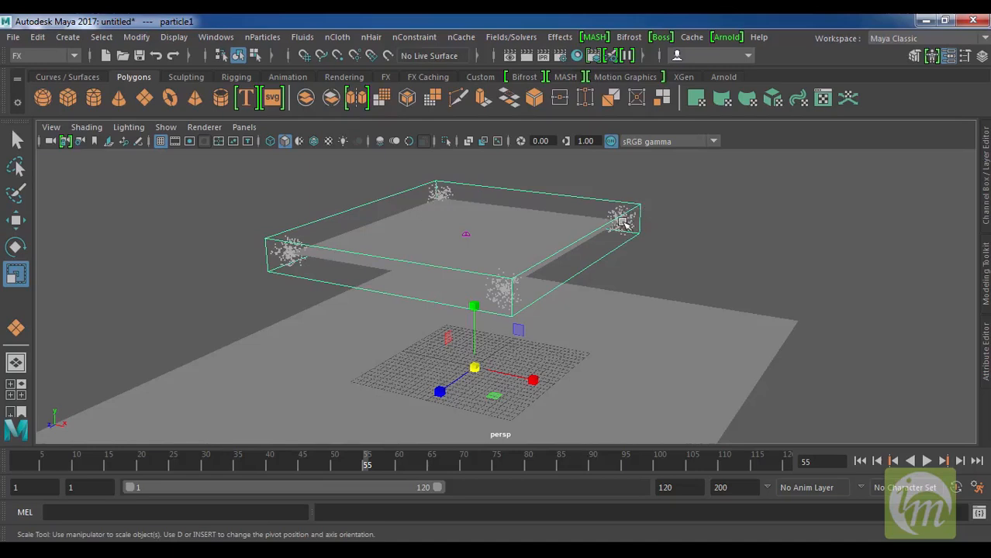
left_click_drag(504, 274, 612, 268, "alt")
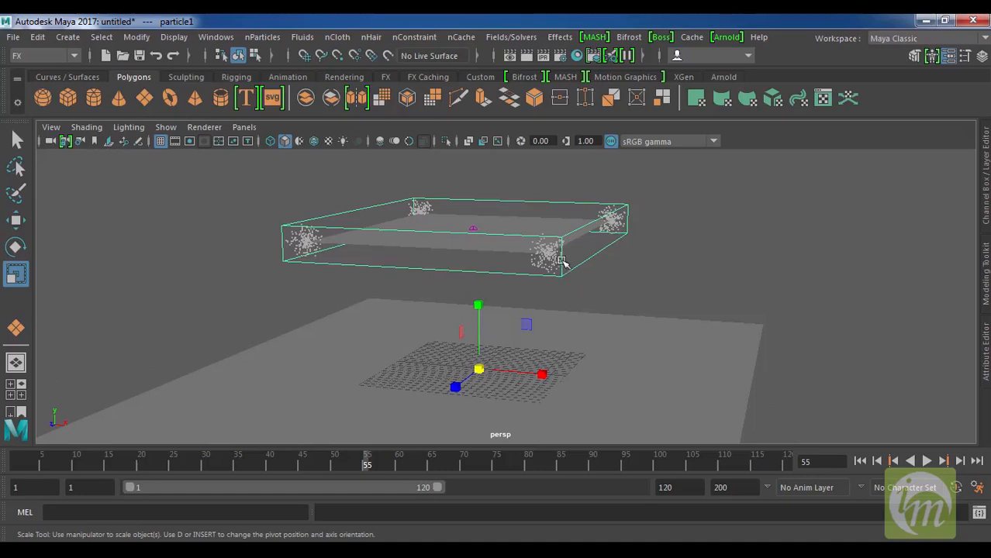
left_click(986, 357)
left_click_drag(489, 330, 434, 326, "alt")
left_click_drag(973, 274, 970, 337)
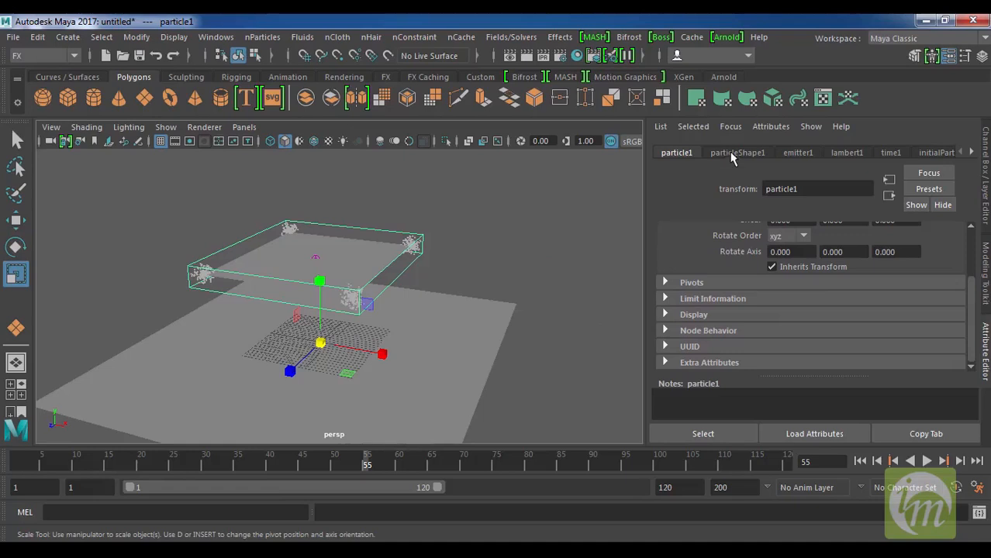
left_click(798, 153)
mouse_move(543, 241)
left_mouse_down("alt")
mouse_move(464, 248)
mouse_move(558, 251)
left_mouse_up("alt")
left_click_drag(624, 289, 484, 299, "alt")
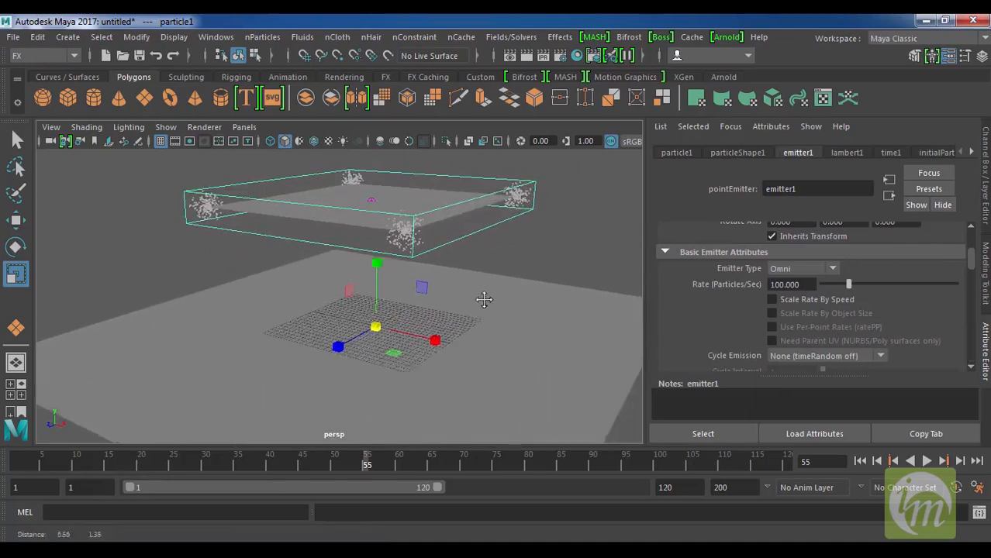
middle_click_drag(483, 300, 465, 301, "alt")
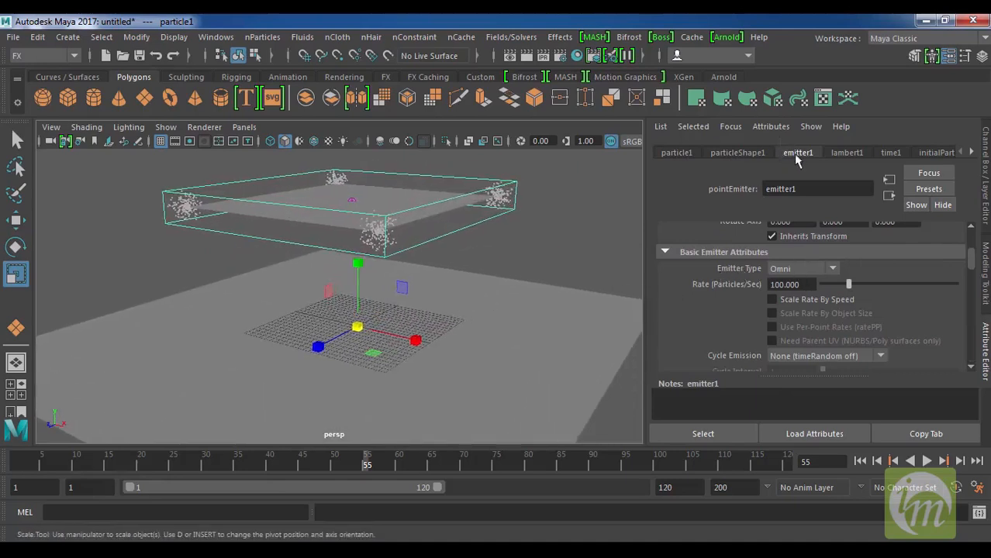
left_click(809, 268)
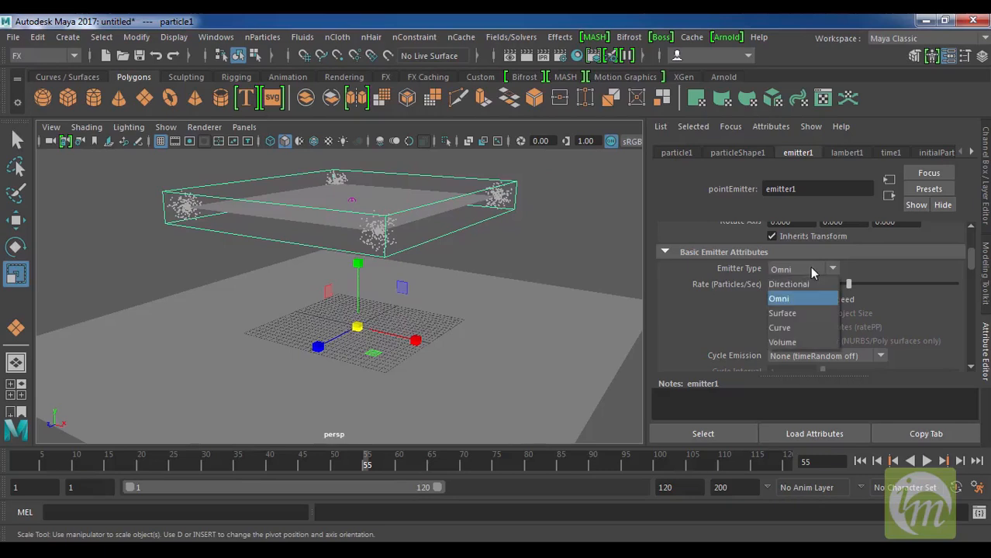
left_click(805, 316)
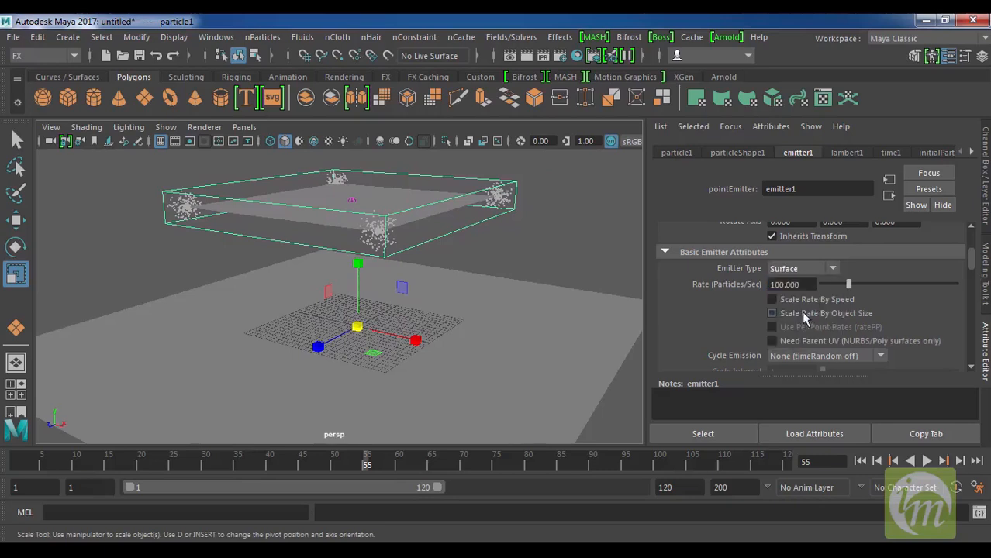
Play the surface emission from the first frame, stop it and inspect the particle distribution from several angles
left_click(859, 462)
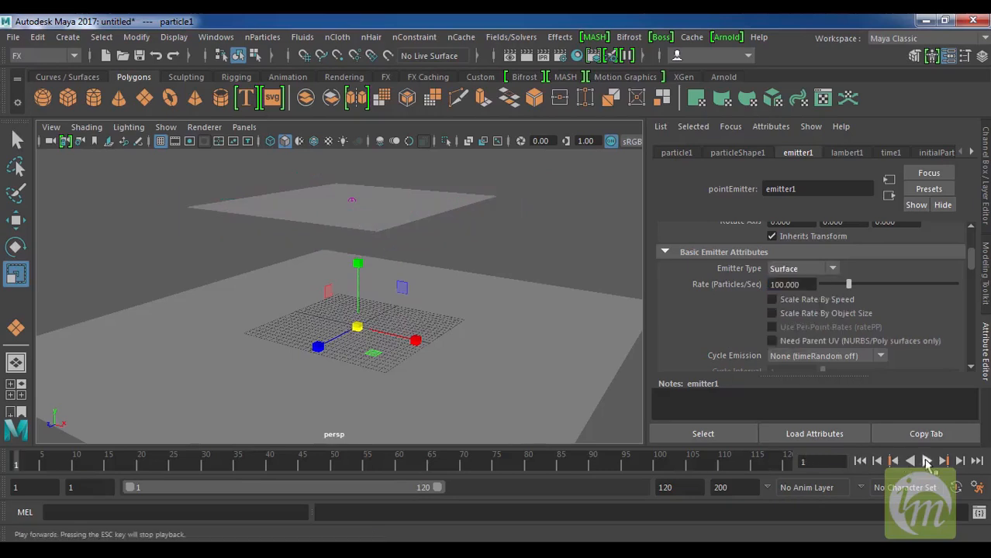
left_click(926, 461)
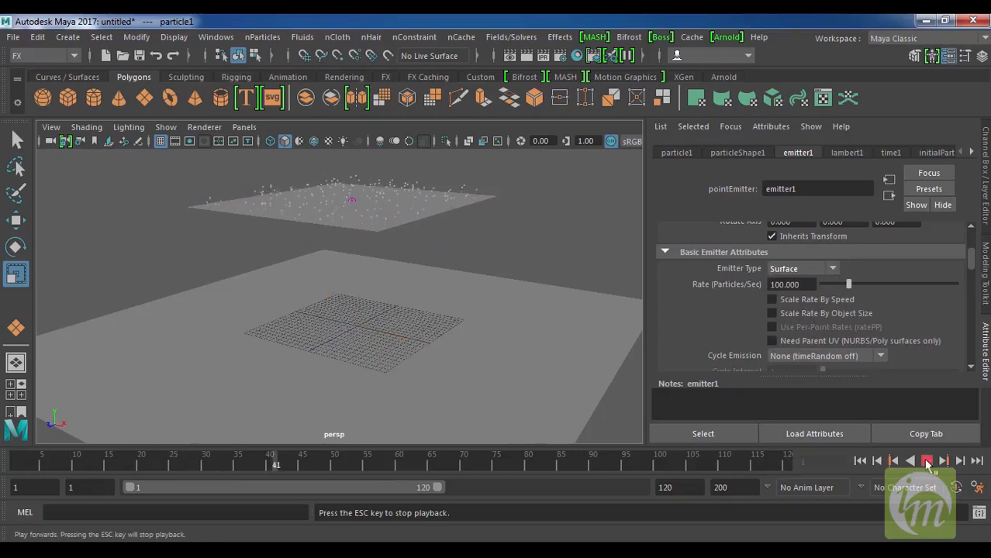
left_click(926, 461)
left_click_drag(468, 288, 510, 267, "alt")
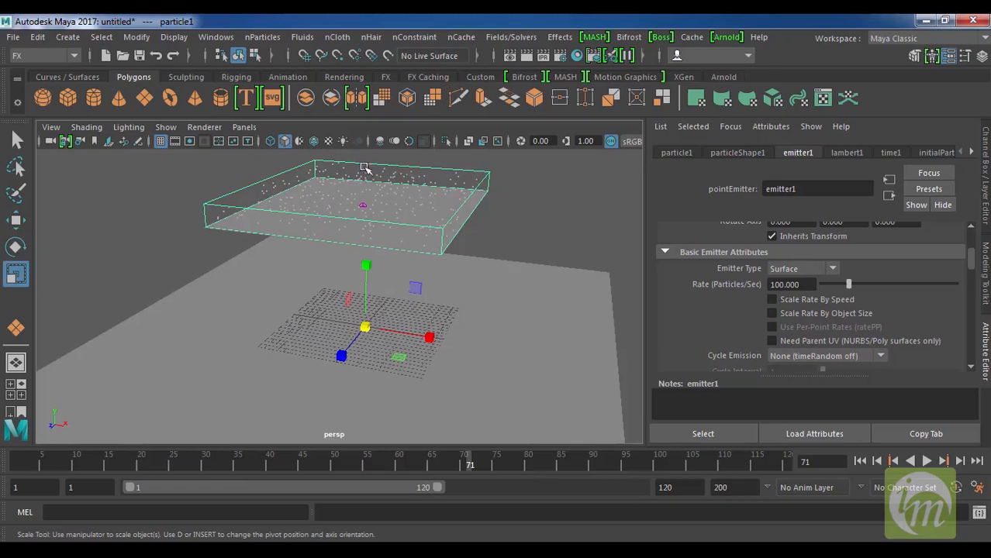
left_click_drag(458, 211, 527, 222, "alt")
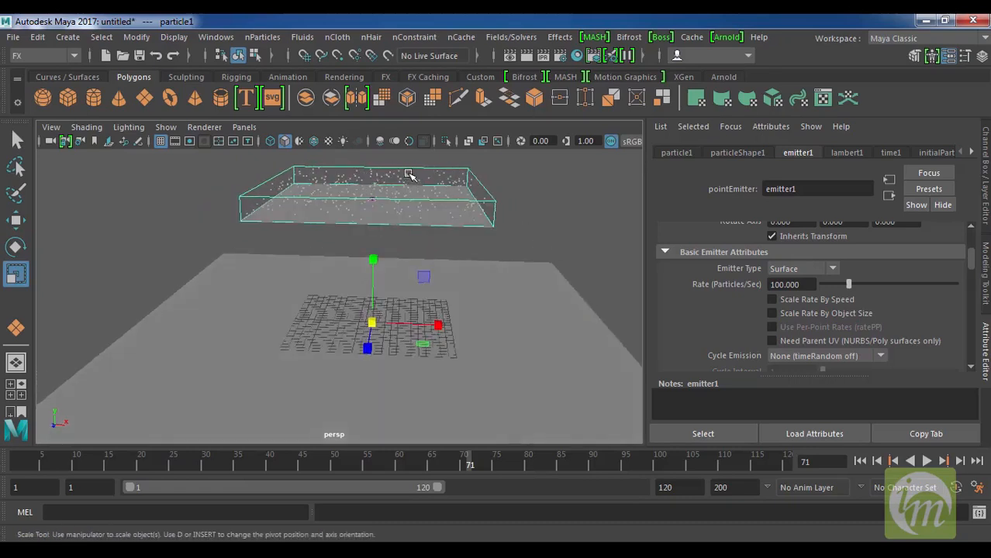
left_click_drag(526, 192, 456, 237, "alt")
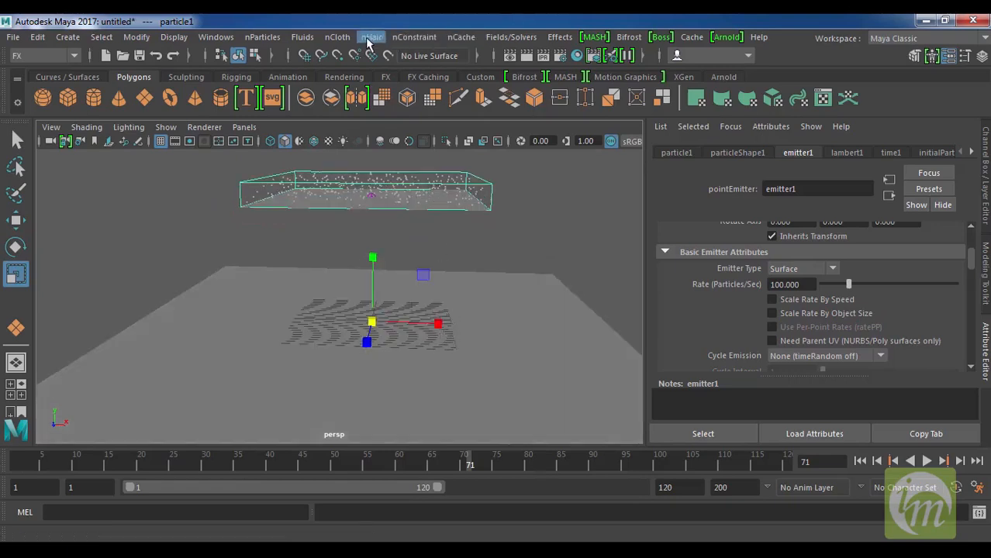
Add a gravity field to the selected particles and play the simulation from the first frame to preview their fall
left_click(509, 37)
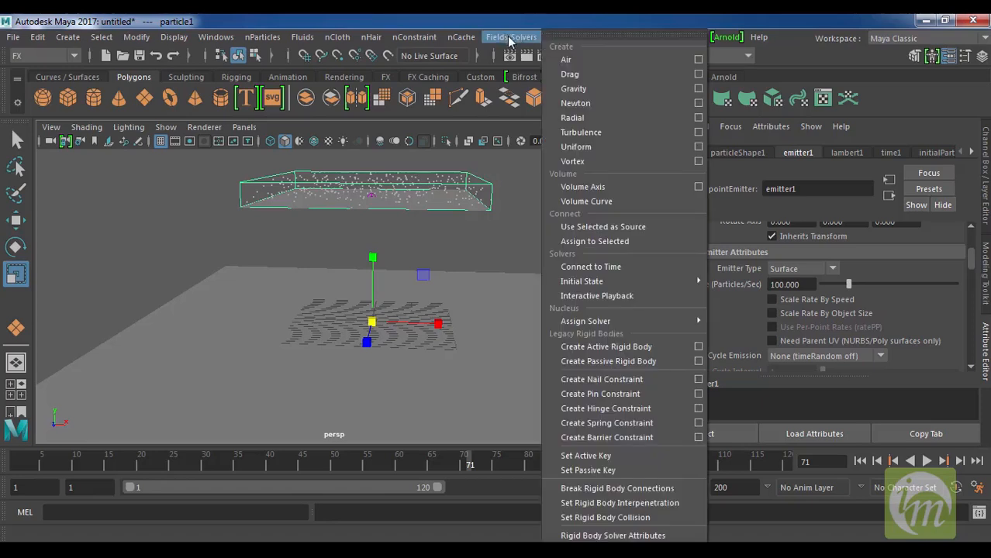
left_click(574, 90)
left_click_drag(487, 235, 511, 243, "alt")
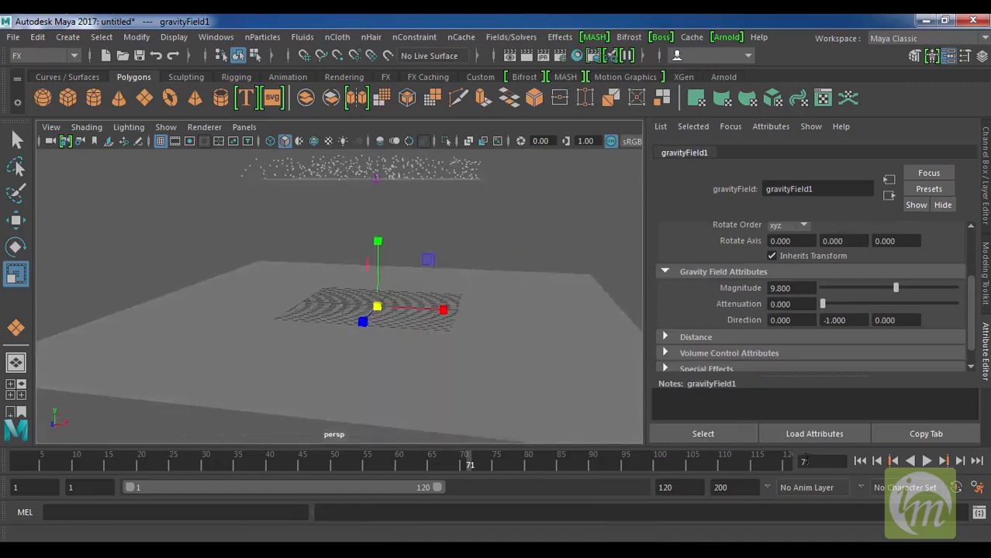
left_click(860, 461)
left_click(927, 461)
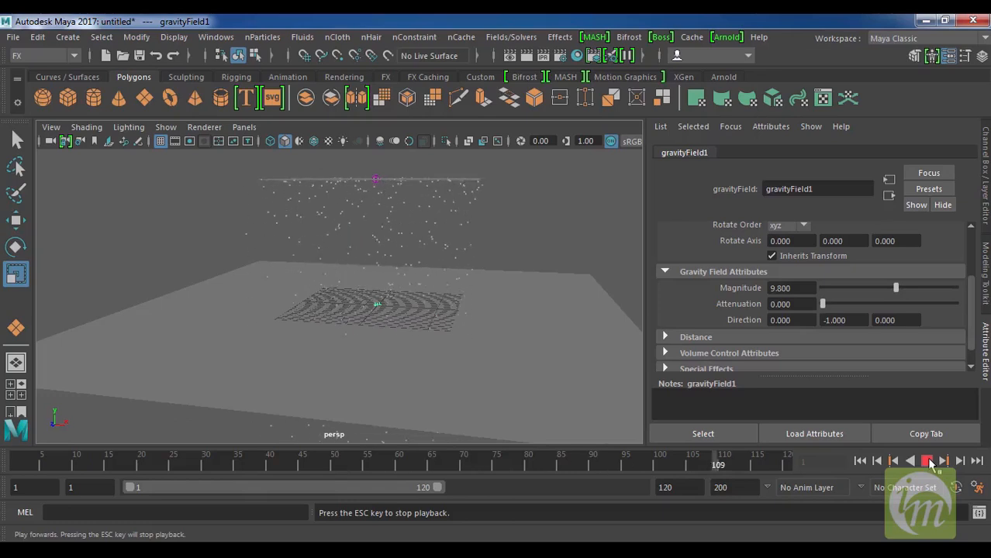
left_click(928, 461)
left_click_drag(474, 310, 456, 299, "alt")
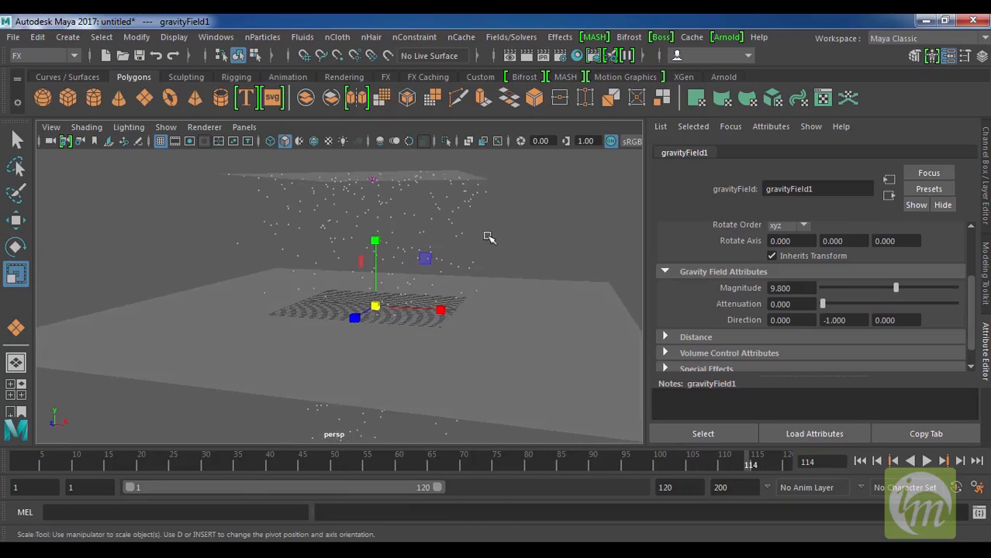
Set the falling particles' Particle Render Type to Streak and add the attributes for the current render type
left_click_drag(488, 234, 416, 204)
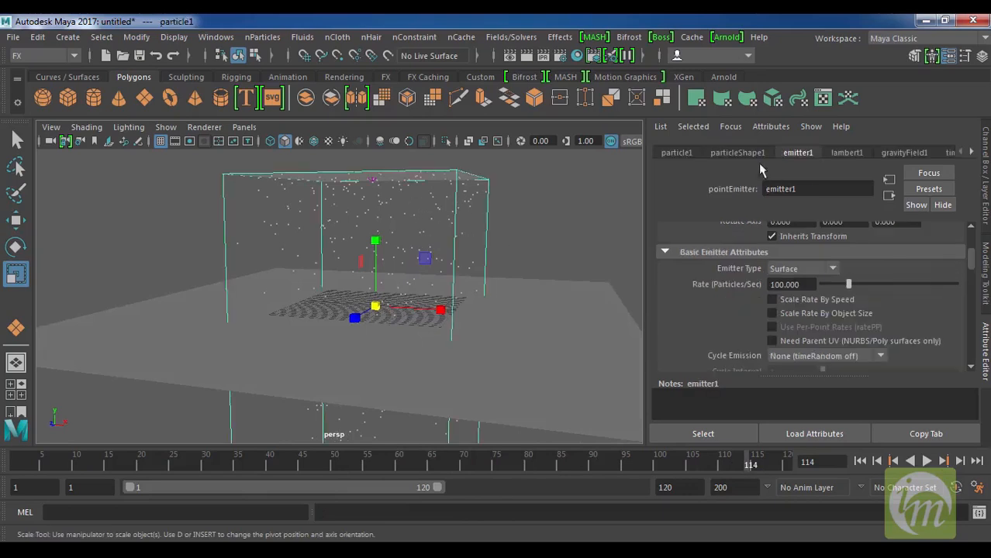
left_click(732, 153)
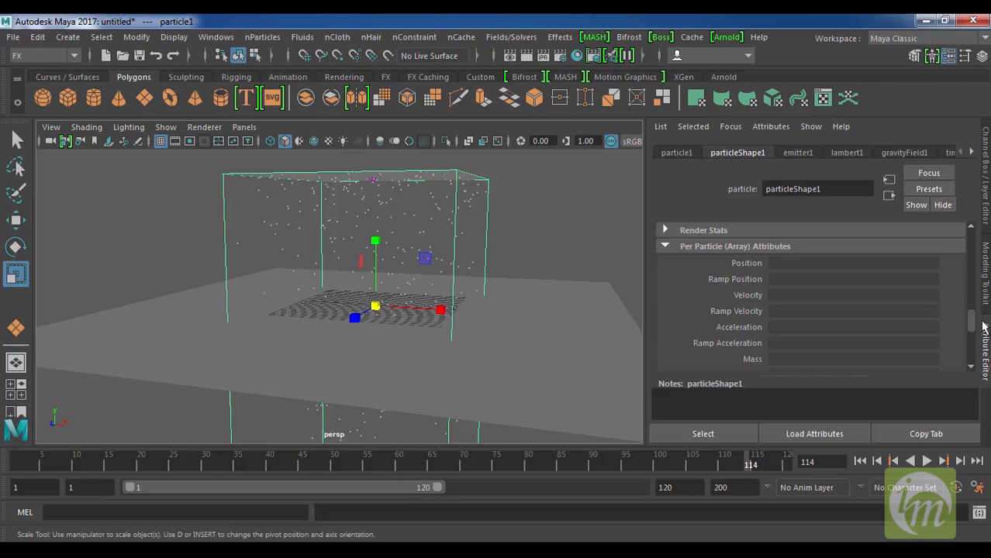
left_click_drag(975, 320, 981, 356)
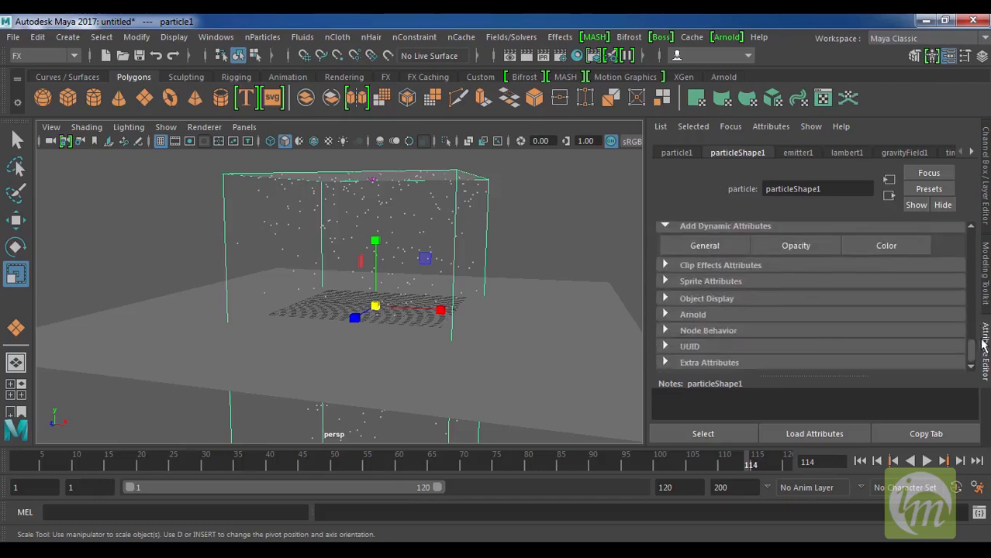
scroll(945, 306, "up", 6)
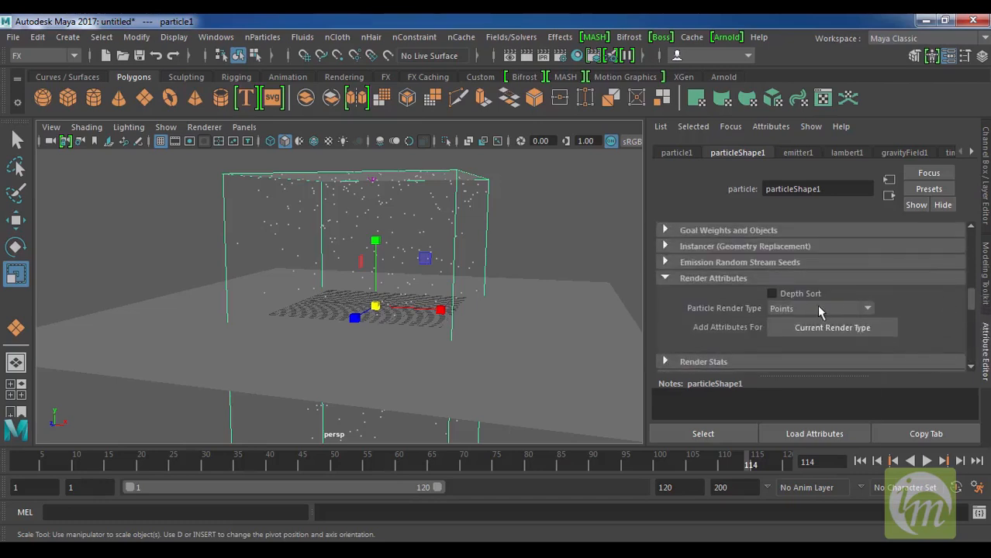
left_click(820, 309)
left_click(811, 412)
left_click(818, 331)
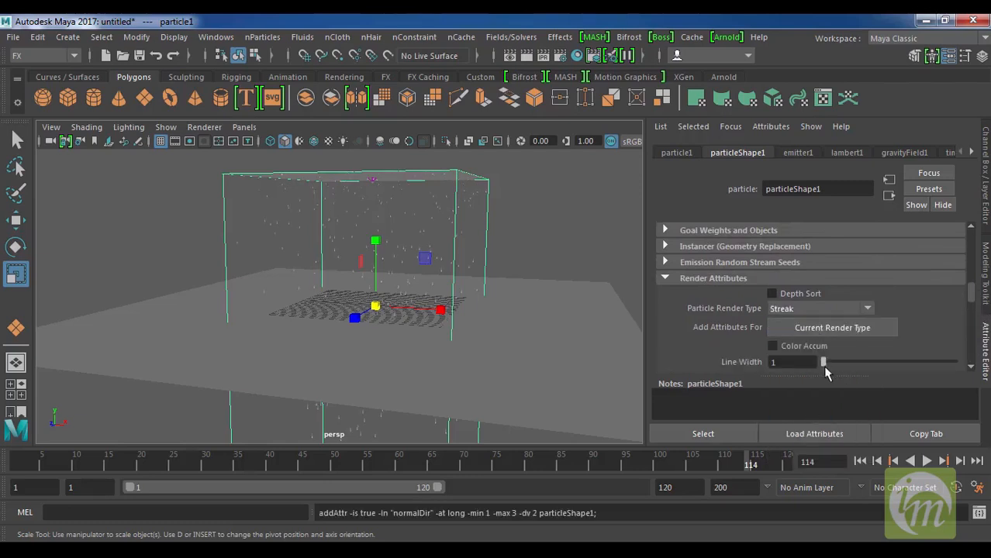
Set the streak particles' Line Width to 2 and their Tail Size to 1.5
left_click_drag(794, 362, 737, 367)
left_click_drag(972, 295, 959, 310)
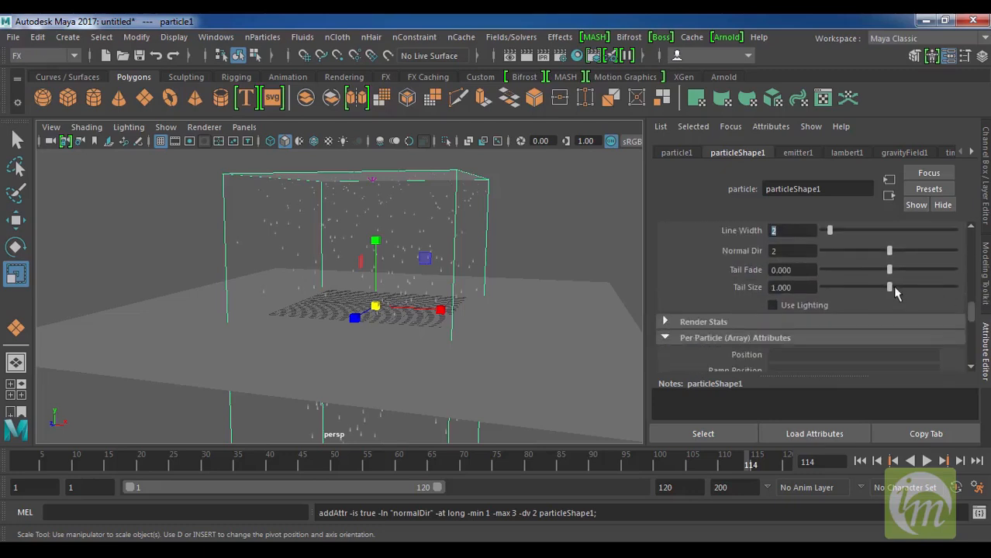
left_click_drag(804, 286, 720, 292)
type("2")
key("Return")
type("1.5")
key("Return")
scroll(965, 308, "up", 5)
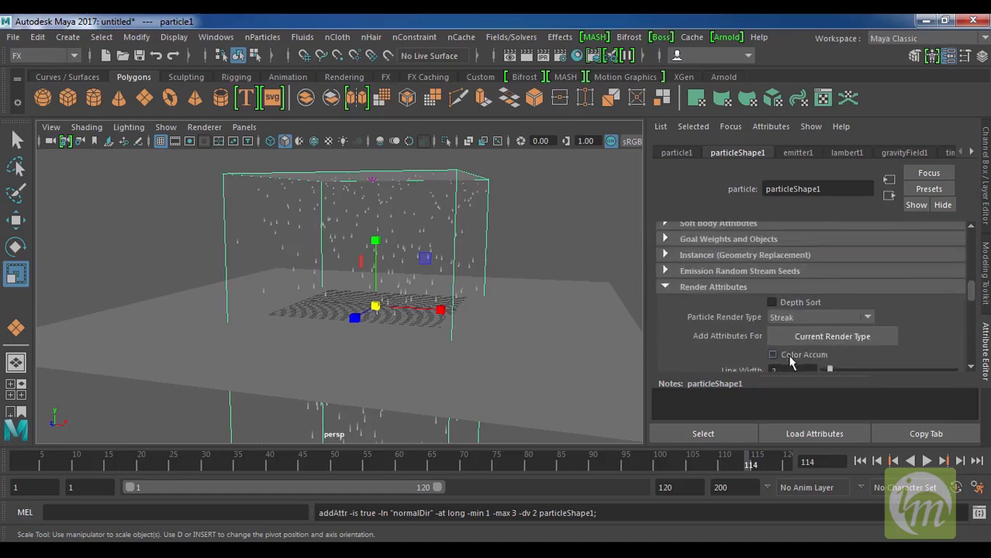
Set the streak Line Width to 1 and preview the falling particles from the first frame at closer range
left_click(971, 369)
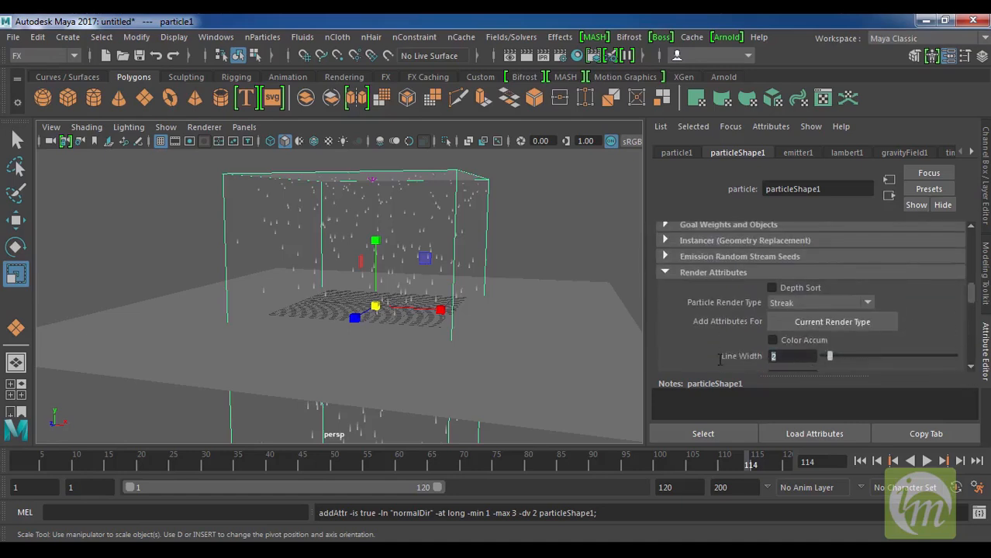
type("1")
key("Return")
right_click_drag(491, 327, 496, 348, "alt")
middle_click_drag(496, 348, 476, 427, "alt")
left_click(860, 461)
left_click(927, 461)
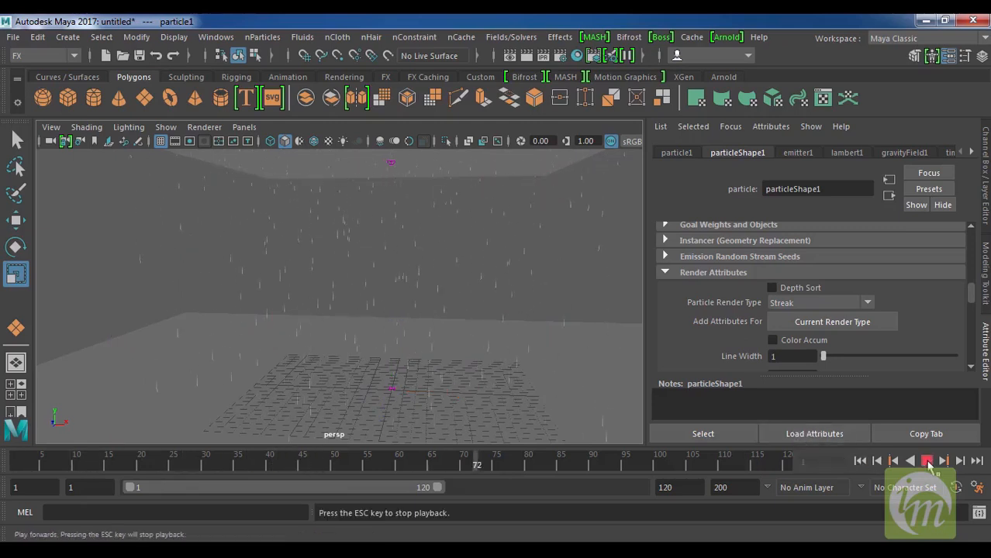
left_click(927, 461)
Set the playback range's end frame to 200 and play the simulation from the first frame
left_click_drag(676, 489, 575, 495)
type("200")
key("Return")
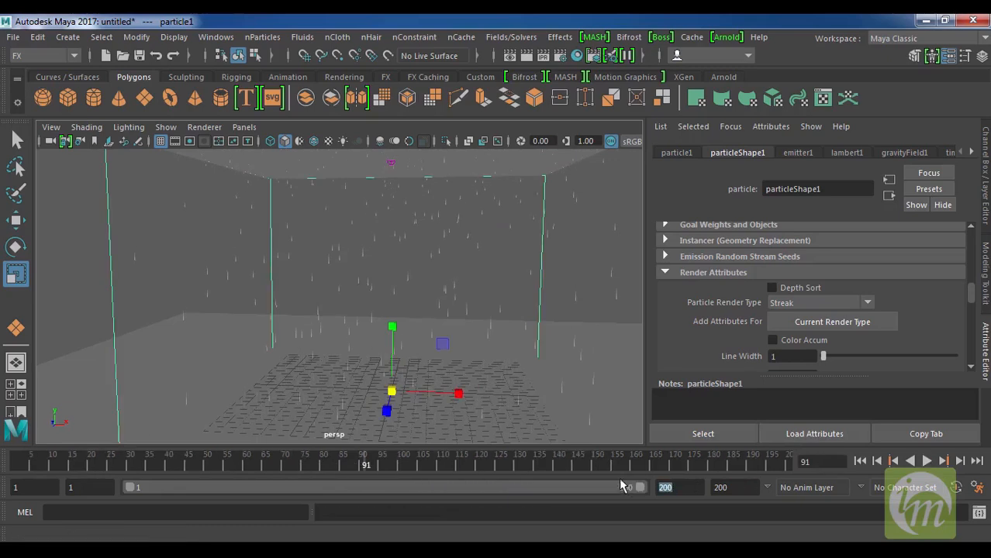
left_click(860, 461)
left_click(927, 461)
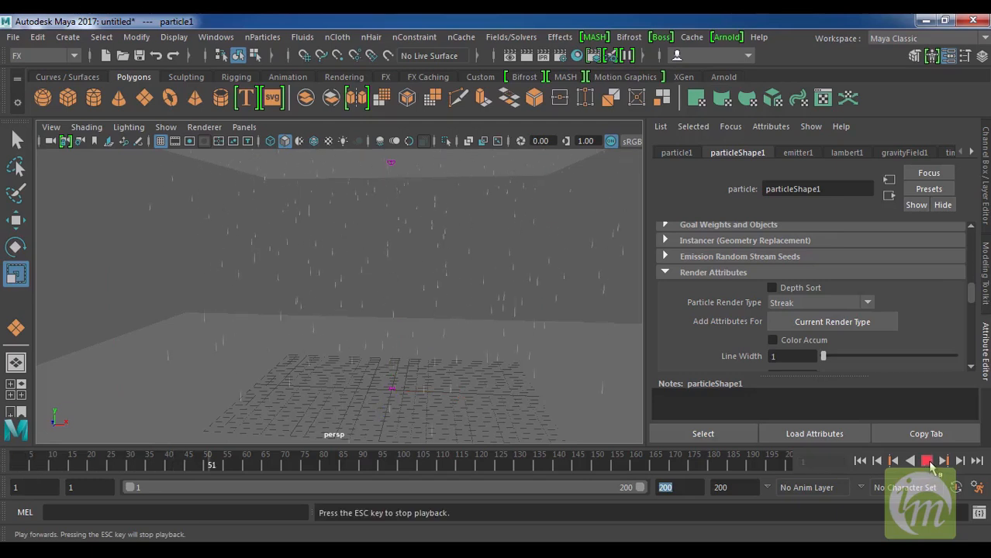
left_click(928, 461)
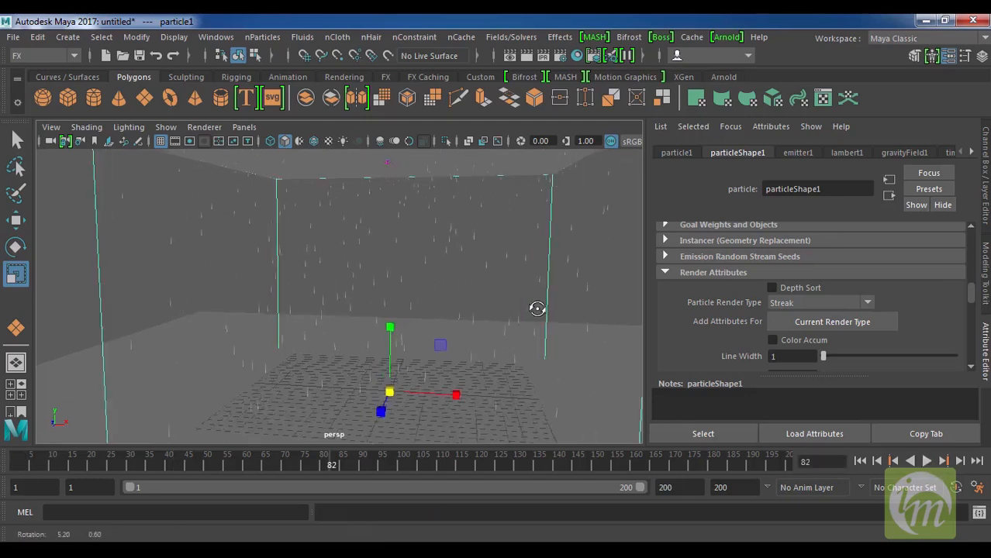
Set the surface emitter's Rate (Particles/Sec) to 500 and replay the simulation from the first frame
left_click(798, 154)
left_click_drag(800, 284, 679, 285)
type("500")
key("Return")
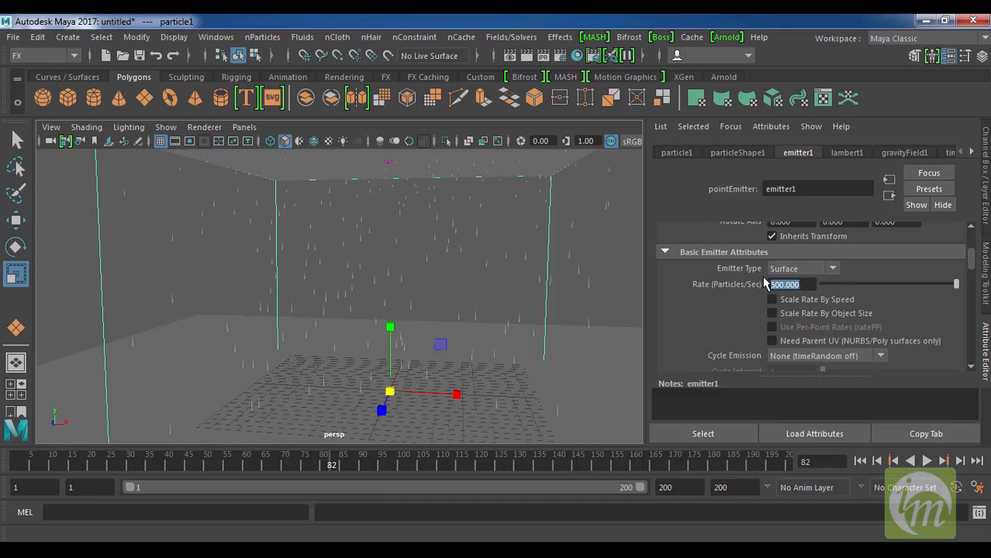
left_click(859, 460)
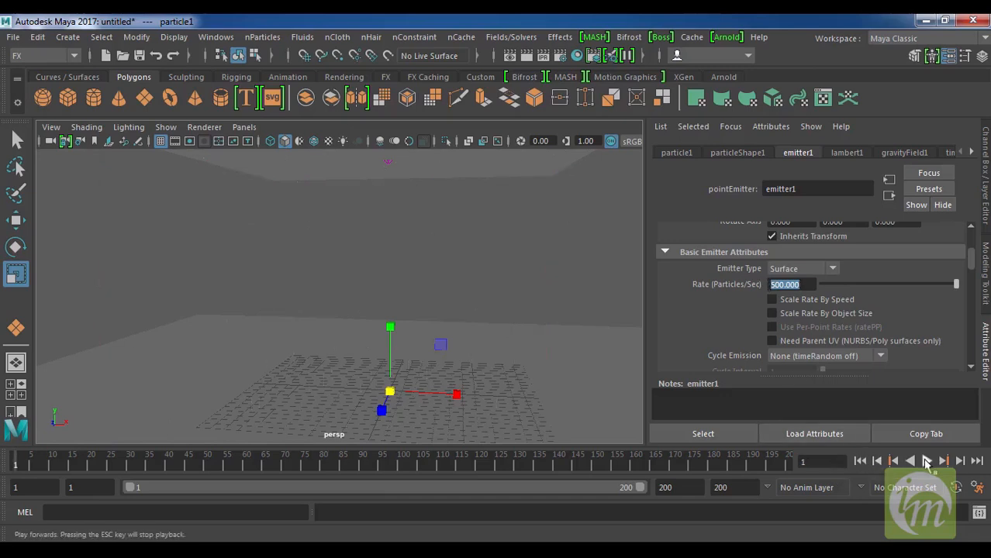
left_click(926, 461)
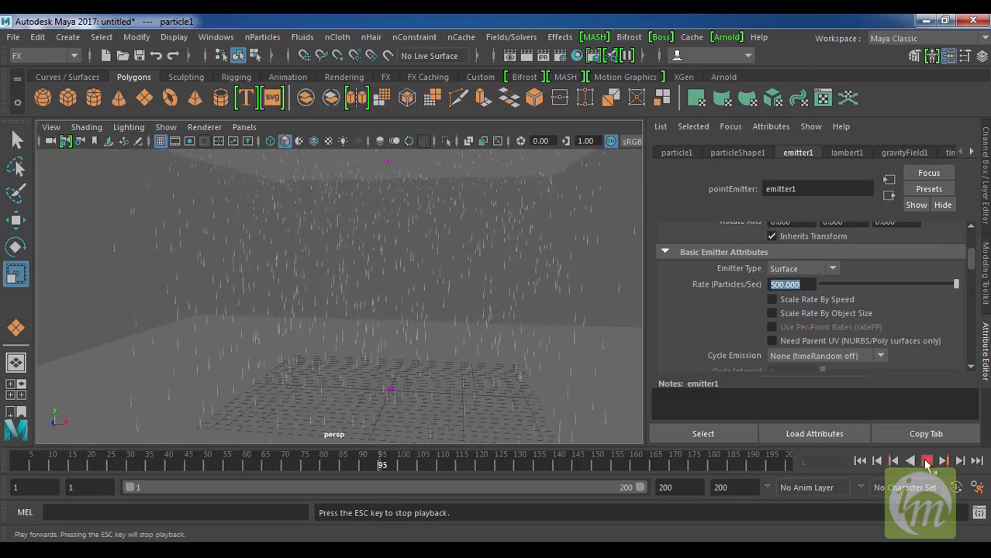
left_click(926, 460)
Select the large ground plane and set both its Subdivisions Width and Subdivisions Height to 100
scroll(466, 337, "down", 5)
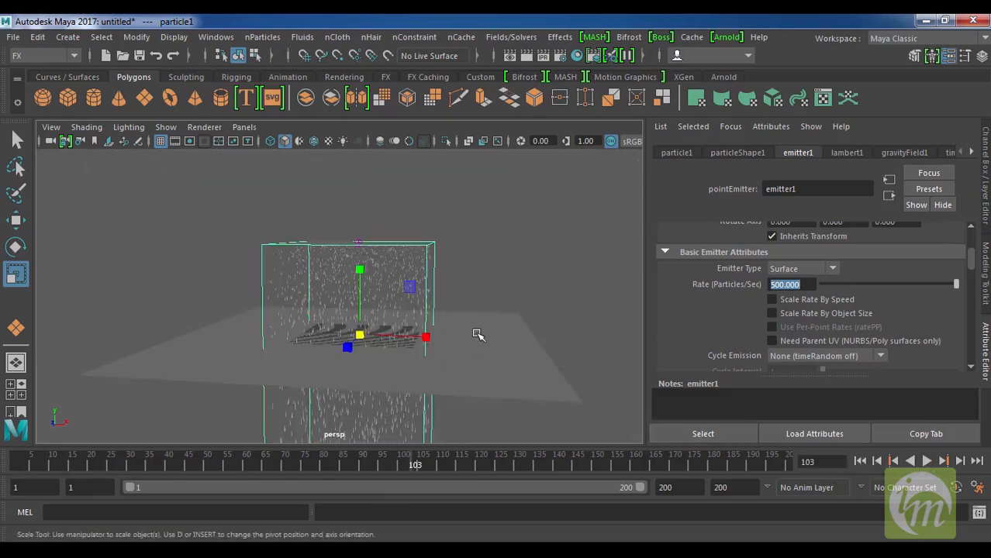
scroll(478, 334, "up", 2)
left_click(555, 372)
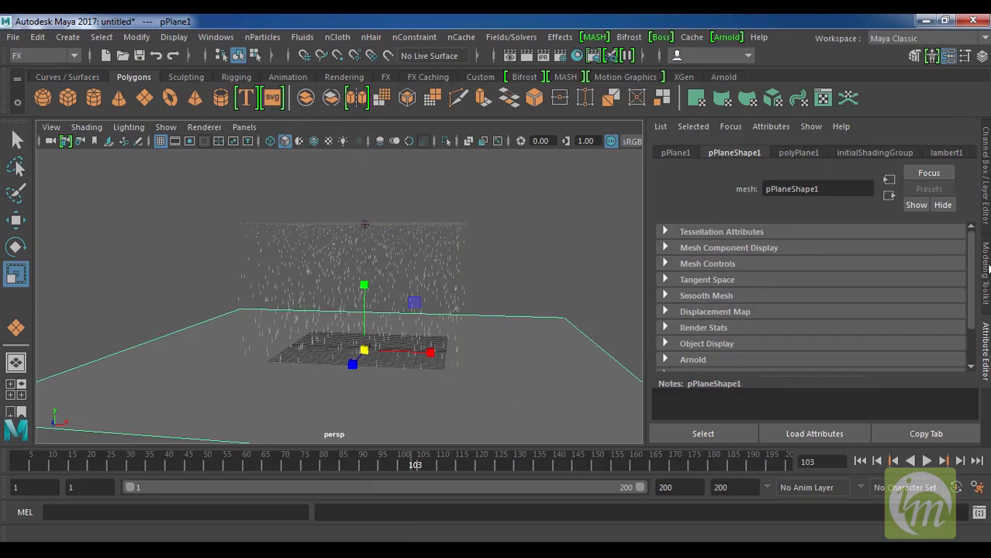
left_click(985, 189)
scroll(892, 277, "down", 6)
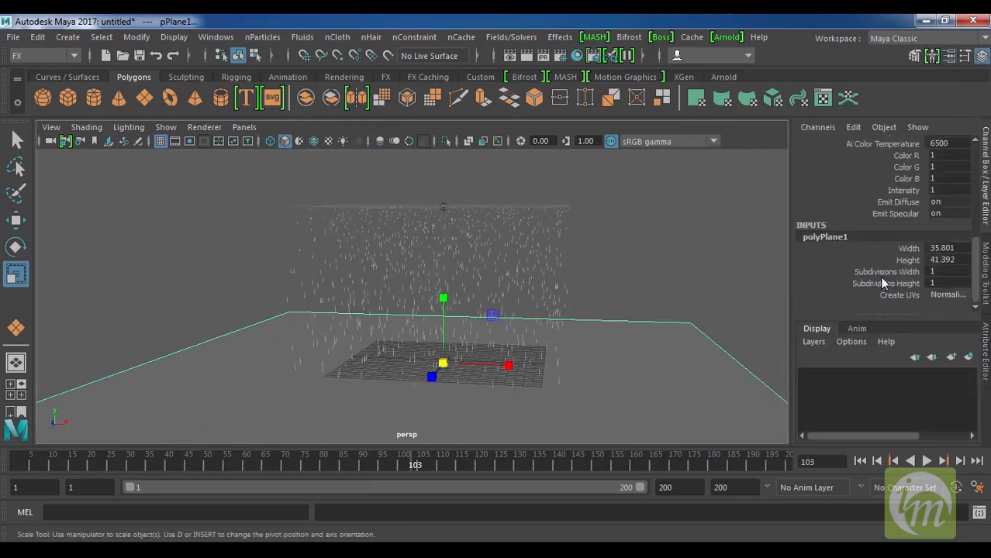
left_click_drag(900, 275, 945, 279)
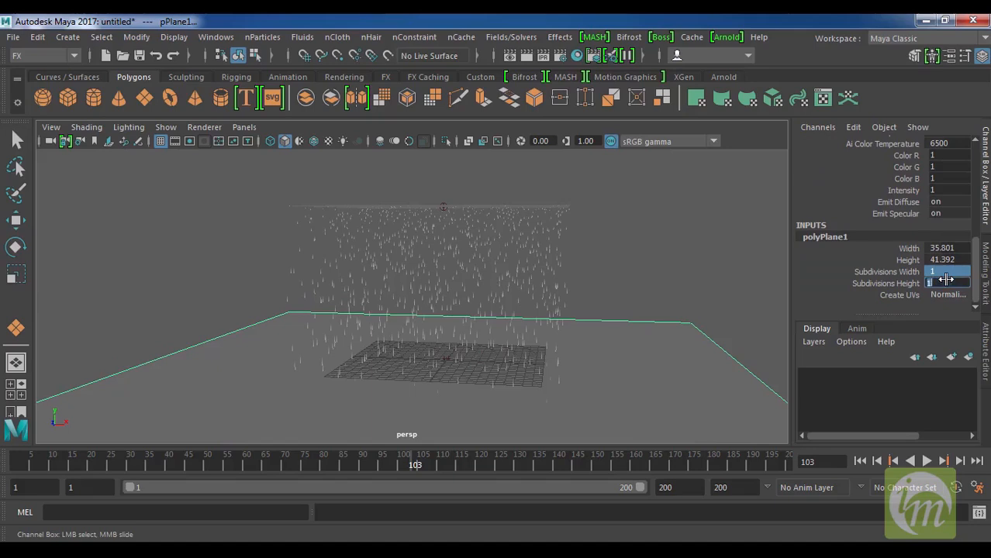
type("100")
key("Return")
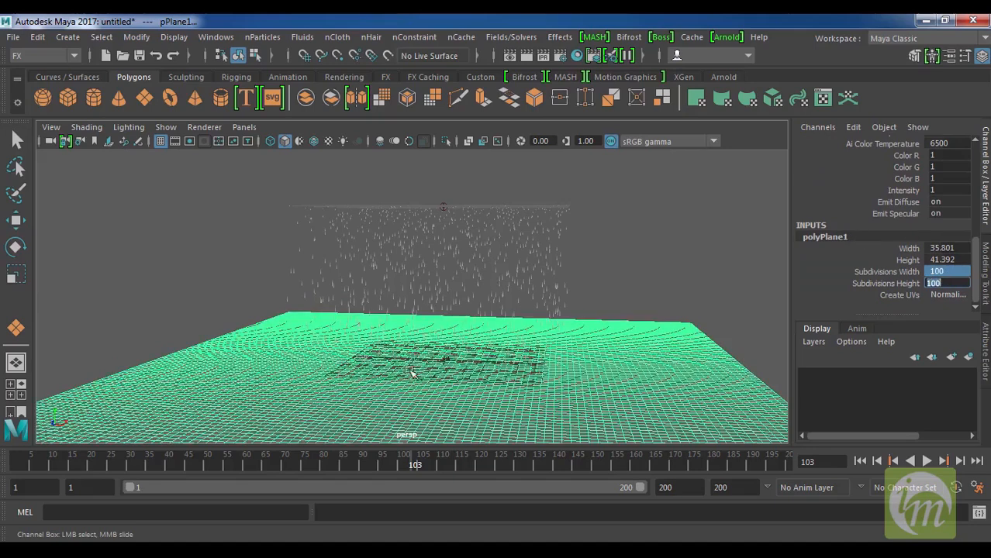
Apply a Transform Component operation with Random 0.1 to the vertices of the ground plane
left_click(253, 217)
left_click(203, 347)
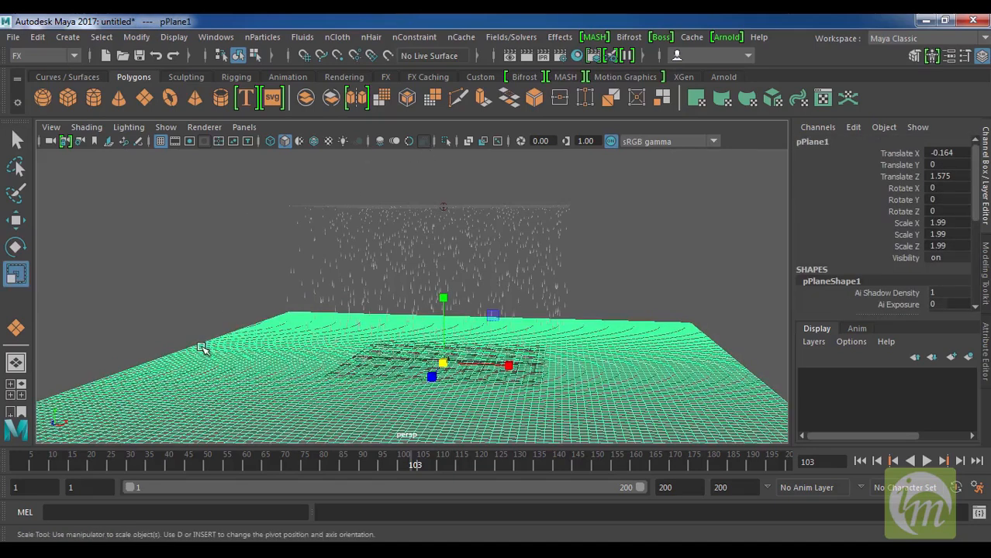
left_click(43, 55)
left_click(40, 69)
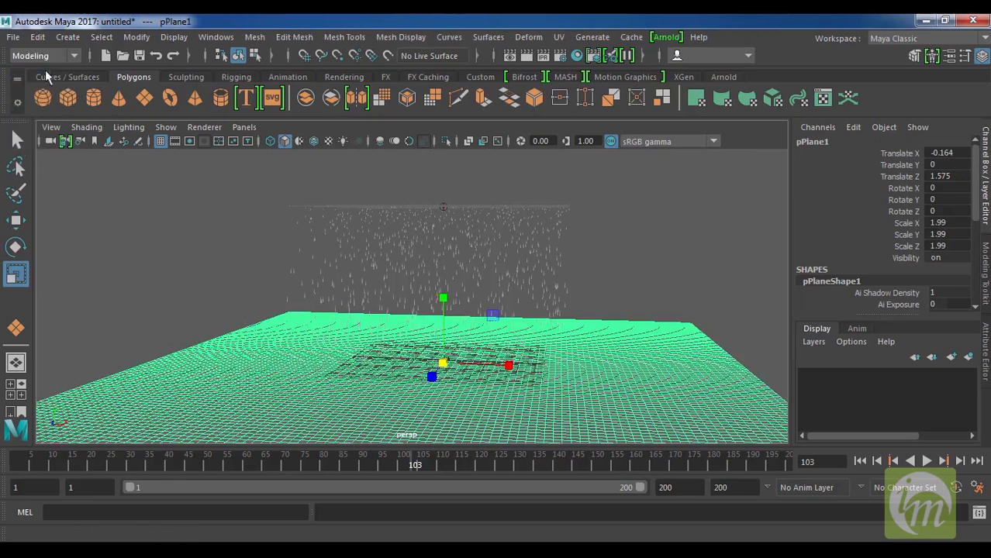
left_click(295, 37)
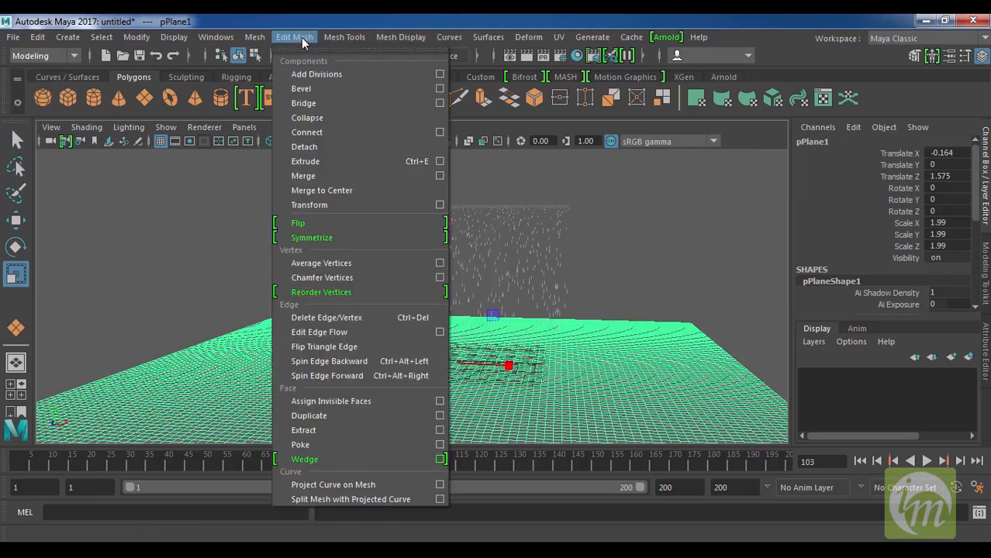
left_click(439, 206)
left_click_drag(740, 159, 576, 159)
type("0.1")
key("Return")
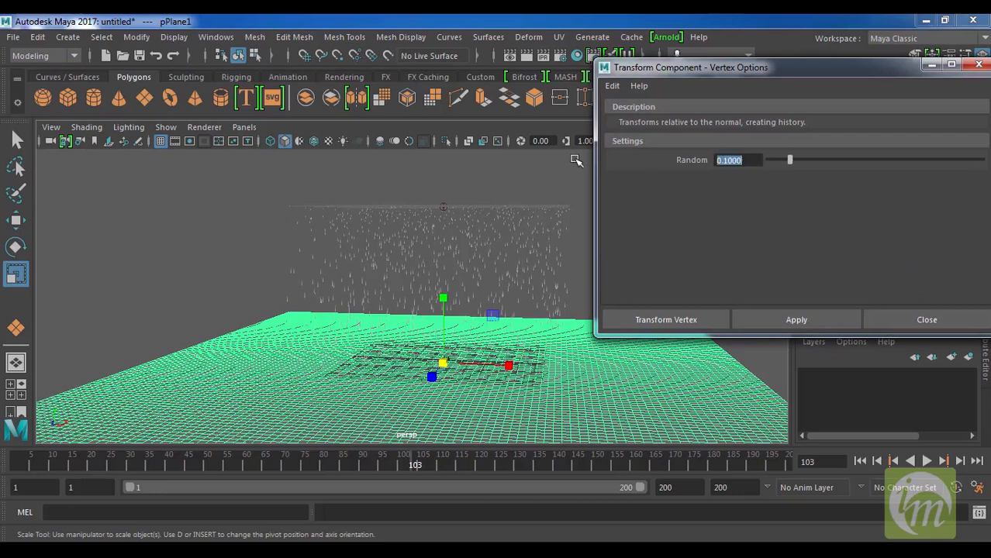
left_click(791, 321)
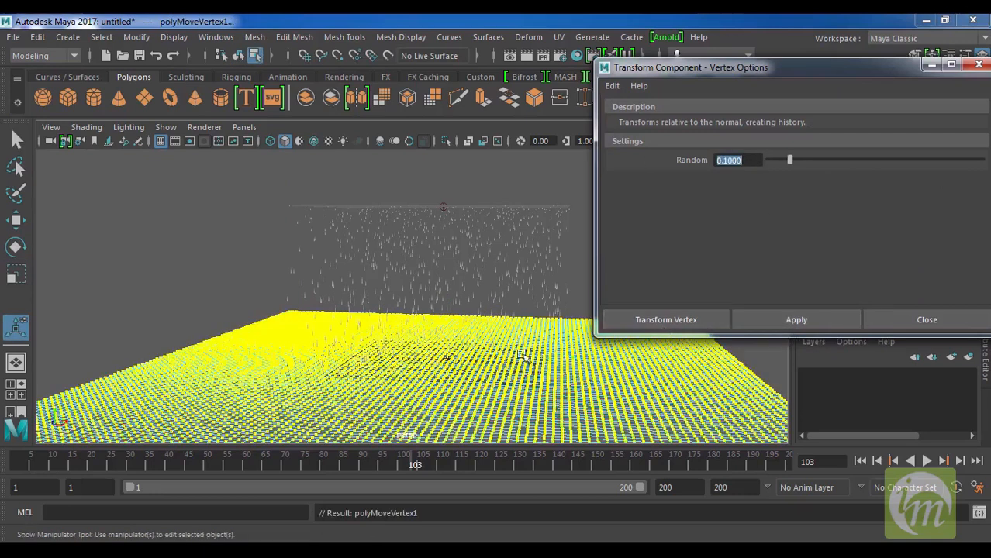
Offset the ground's vertices upward along their normals to make the surface uneven, then return to object selection
left_click_drag(524, 357, 531, 312, "alt")
middle_click_drag(91, 341, 217, 334, "alt")
left_click_drag(195, 312, 203, 266)
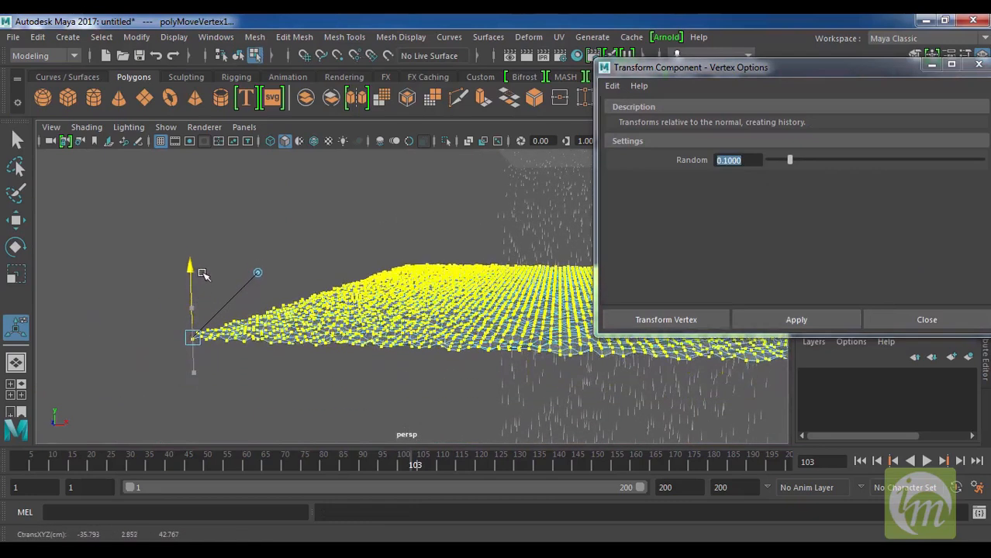
middle_click_drag(481, 304, 280, 333, "alt")
left_click(940, 322)
right_click(737, 143)
right_click_drag(738, 127, 739, 128)
right_click_drag(644, 282, 688, 121)
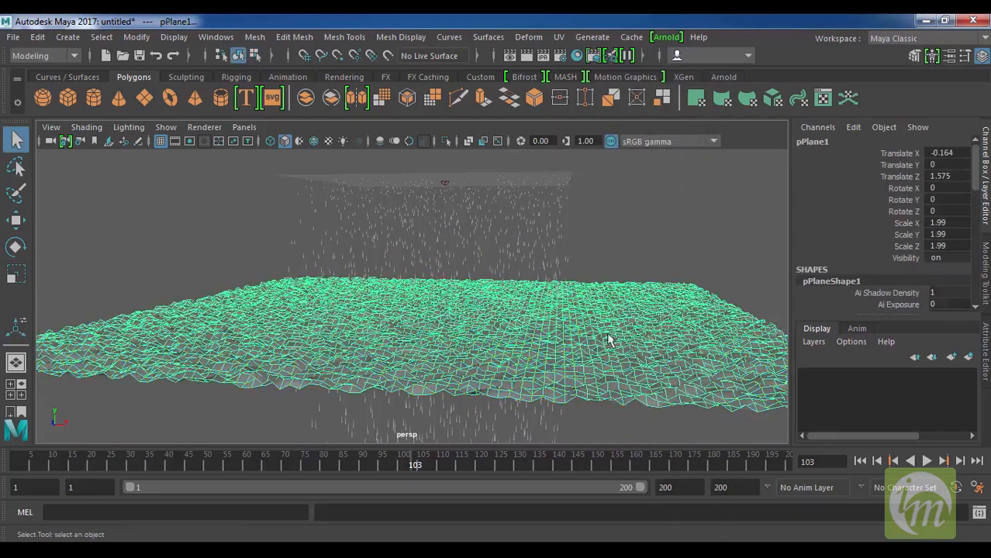
Turn on smooth mesh preview for the bumpy ground plane and lower it to Translate Y -3.34
scroll(609, 340, "down", 5)
key("3")
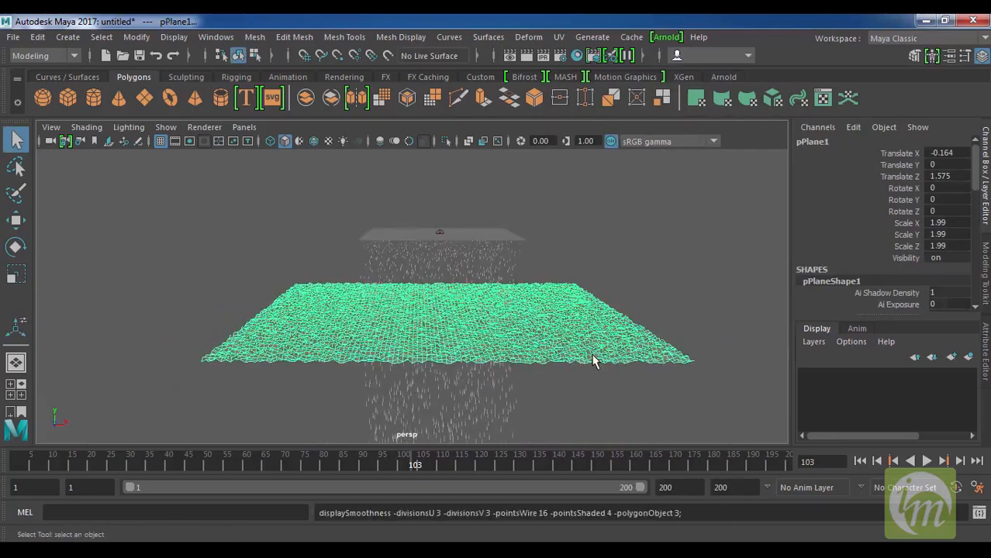
scroll(605, 361, "up", 4)
key("w")
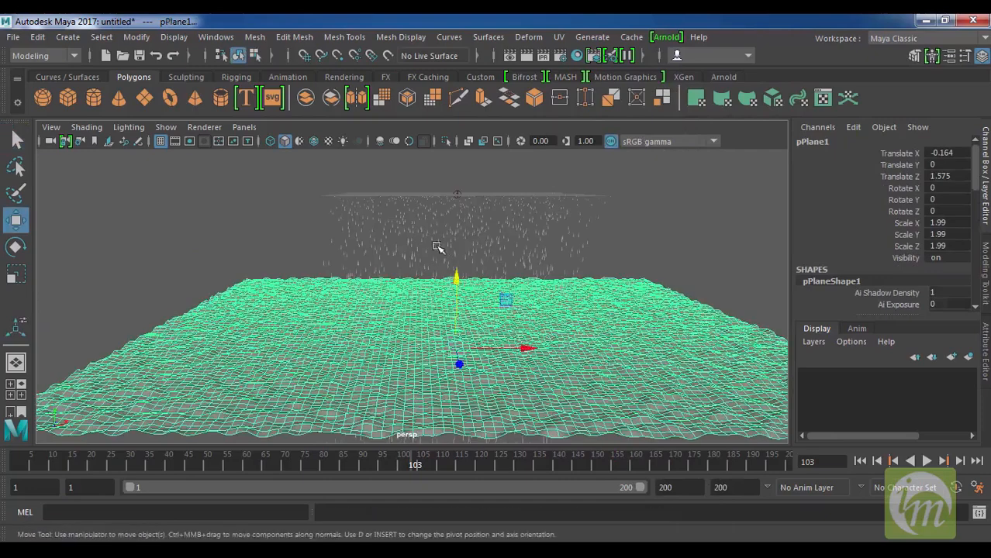
left_click_drag(458, 280, 454, 310)
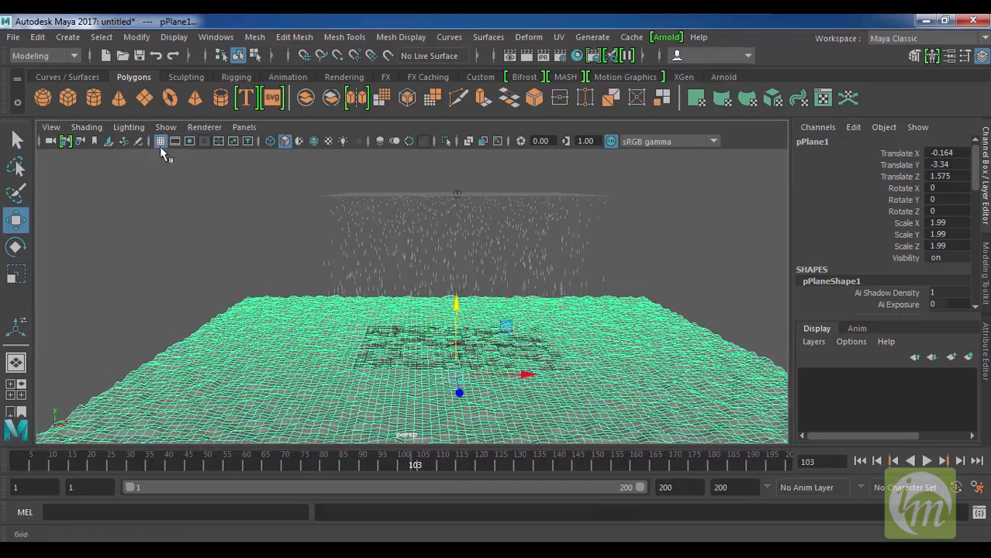
Hide the viewport grid and scale the raised emitter plane uniformly to 1.153
left_click(659, 283)
scroll(660, 284, "up", 4)
mouse_move(640, 330)
left_mouse_down("alt")
mouse_move(609, 317)
mouse_move(604, 325)
mouse_move(633, 336)
left_mouse_up("alt")
mouse_move(671, 367)
middle_mouse_down("alt")
mouse_move(669, 343)
mouse_move(674, 376)
middle_mouse_up("alt")
left_click_drag(674, 376, 548, 290, "alt")
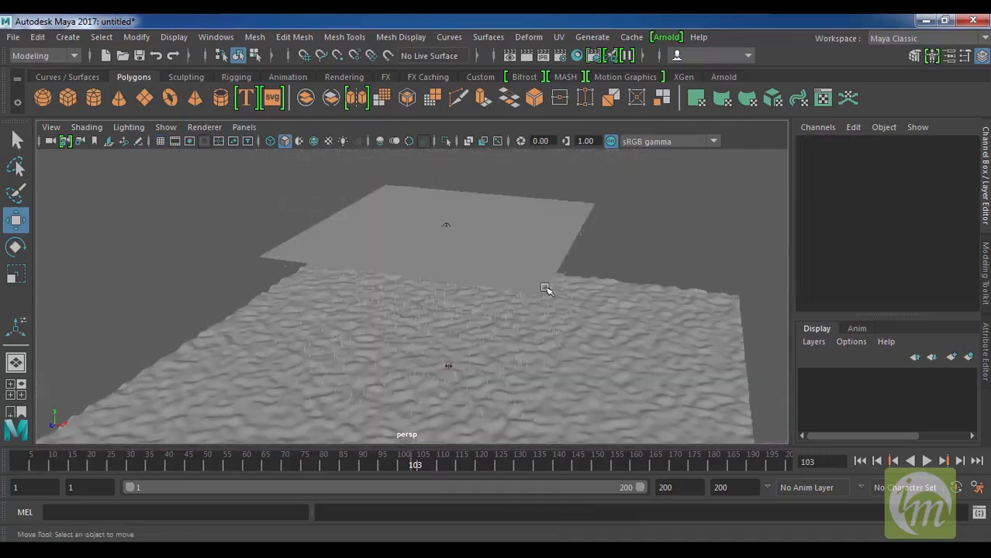
left_click(485, 234)
key("r")
left_click_drag(450, 229, 536, 252)
middle_click_drag(579, 287, 578, 227, "alt")
left_click_drag(578, 227, 645, 392, "alt")
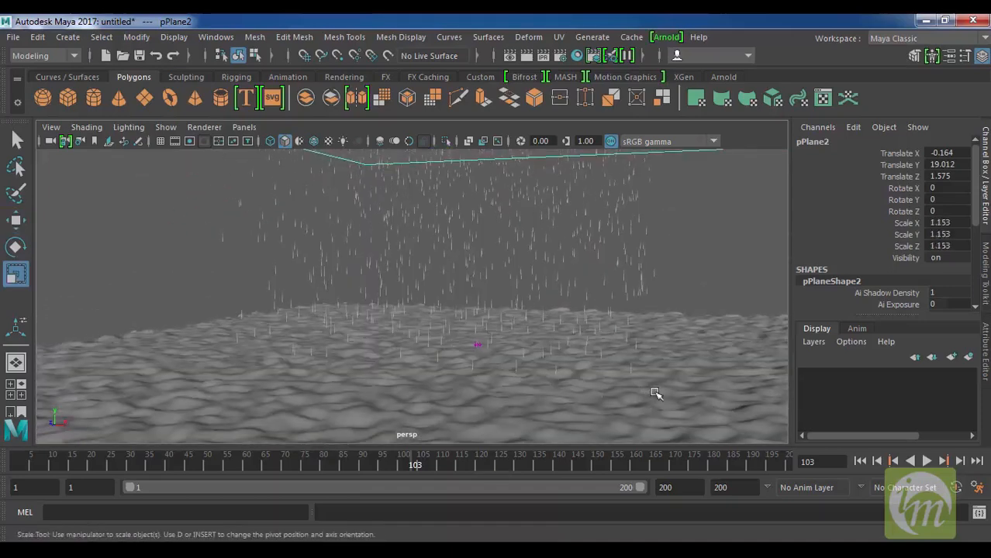
Assign a new Lambert material to the ground plane and give it a brown color
left_click(678, 384)
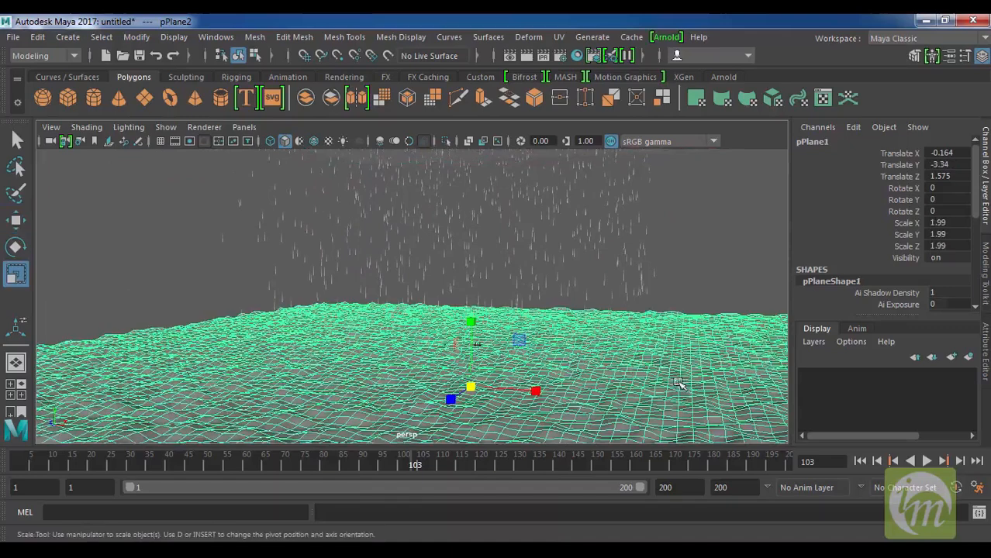
left_click(338, 76)
left_click(296, 99)
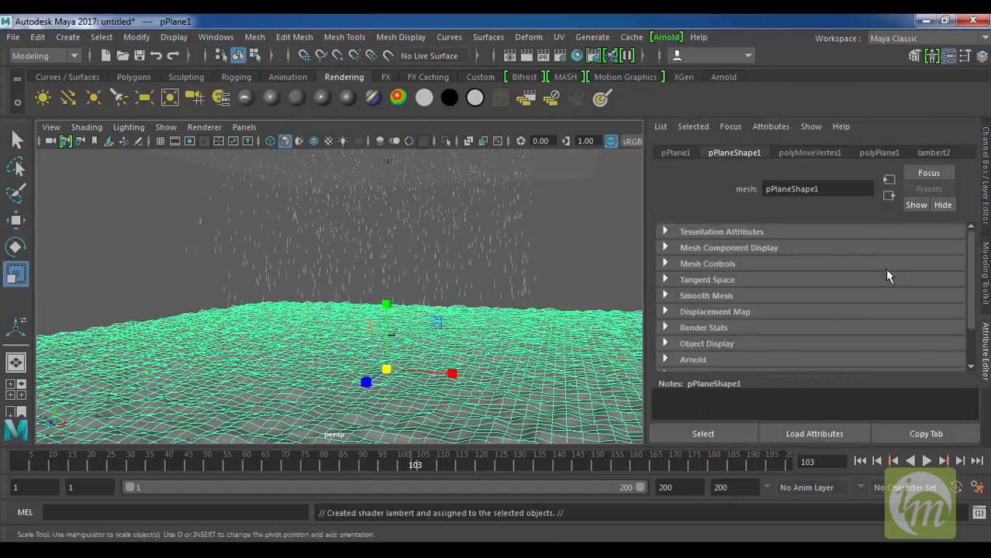
left_click(931, 153)
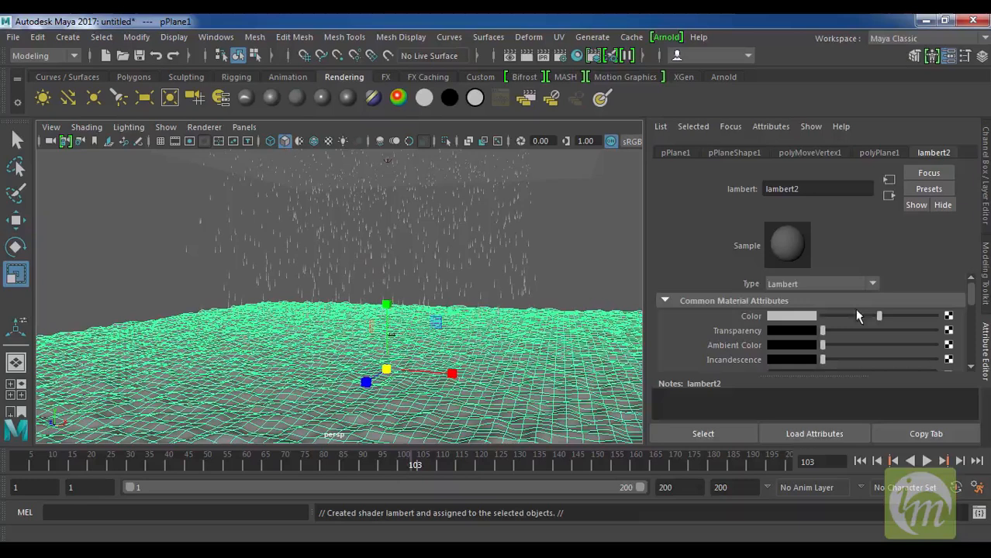
left_click(787, 318)
left_click(712, 355)
left_click_drag(742, 370, 790, 373)
left_click(601, 250)
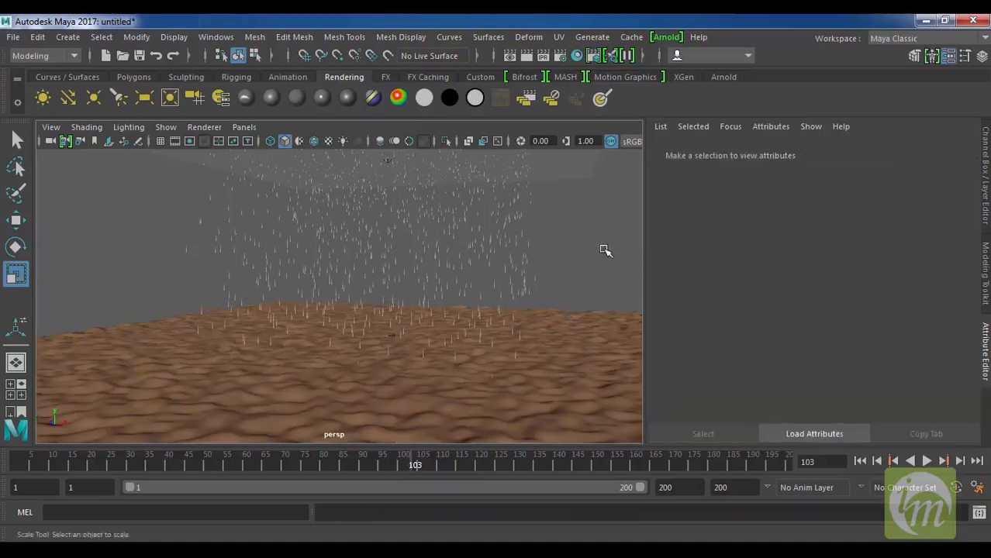
Play the rain over the brown ground from the first frame and stop the playback
left_click(859, 461)
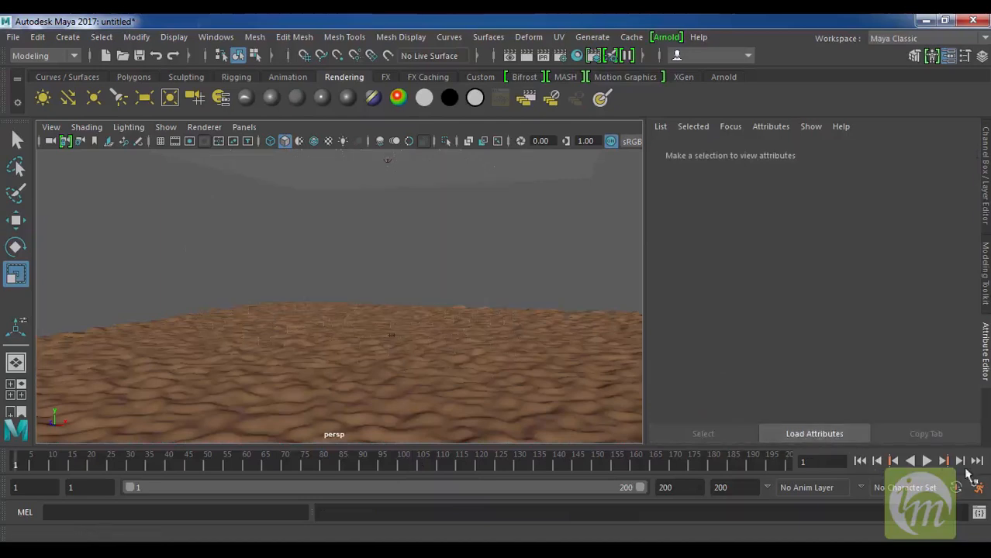
left_click(926, 460)
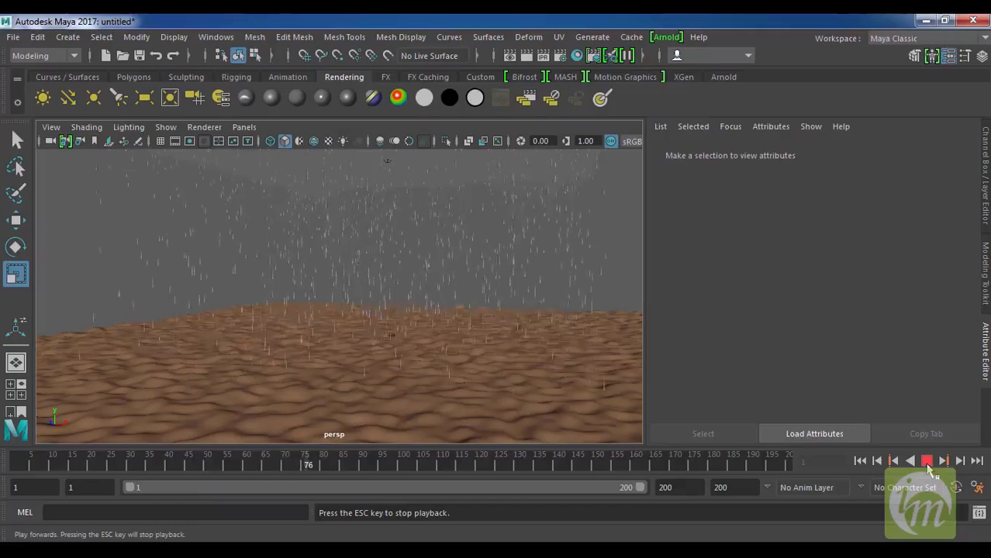
left_click(926, 461)
Make the rain particles collide with the brown ground plane using the legacy Make Collide command from the FX menu set
left_click_drag(561, 320, 488, 349, "alt")
left_click_drag(508, 217, 419, 186)
left_click(562, 293)
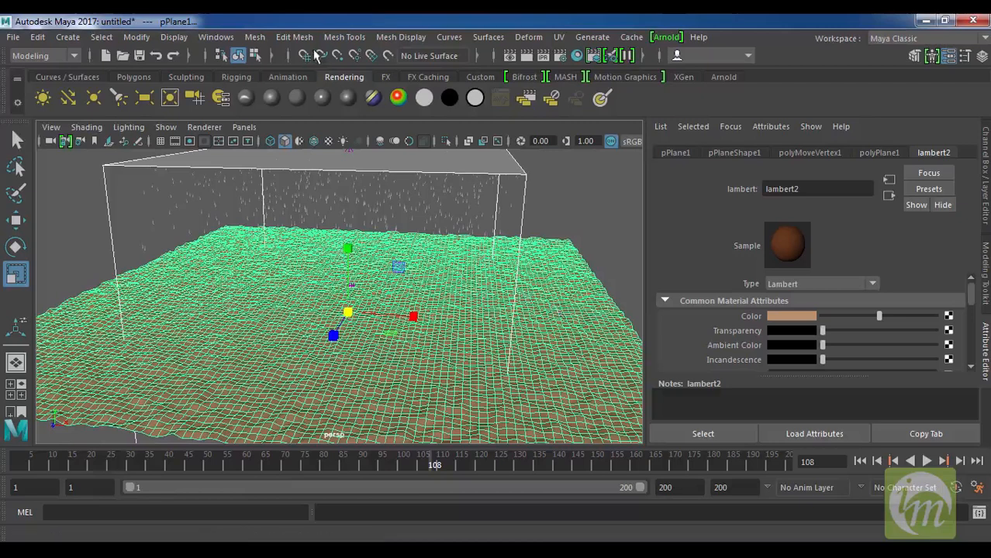
left_click(44, 56)
left_click(47, 116)
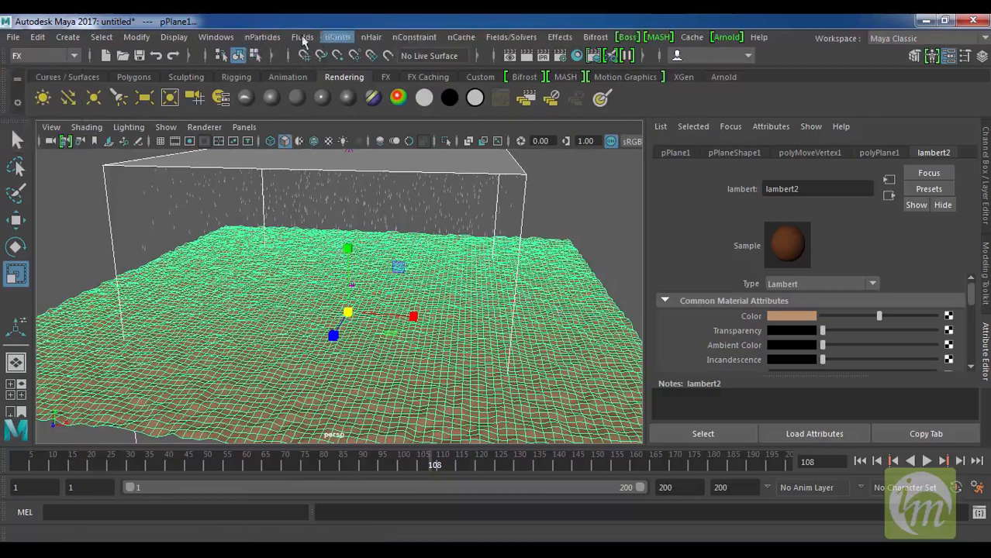
left_click(272, 39)
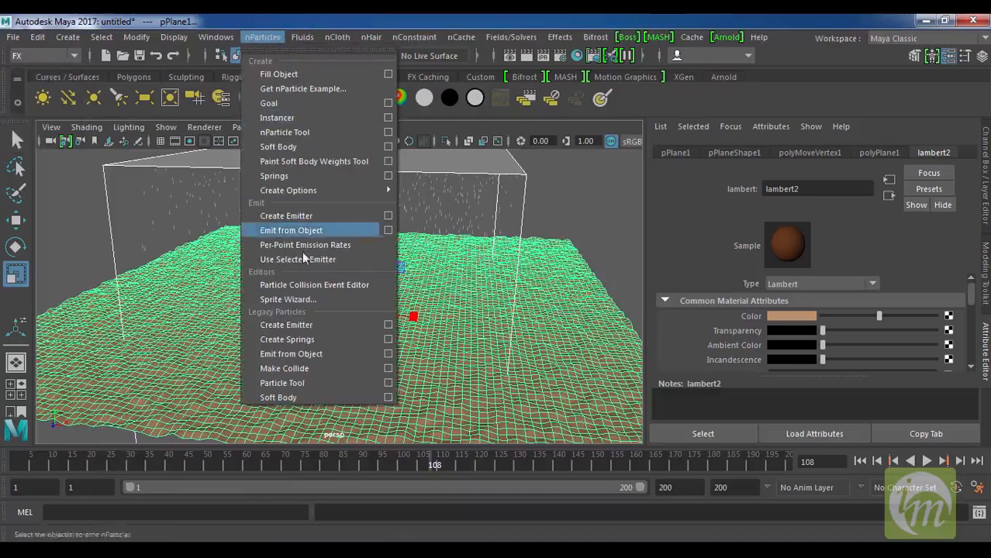
left_click(318, 369)
Play the simulation from the first frame at a low angle to check how the rain collides with the ground
left_click_drag(478, 307, 482, 232, "alt")
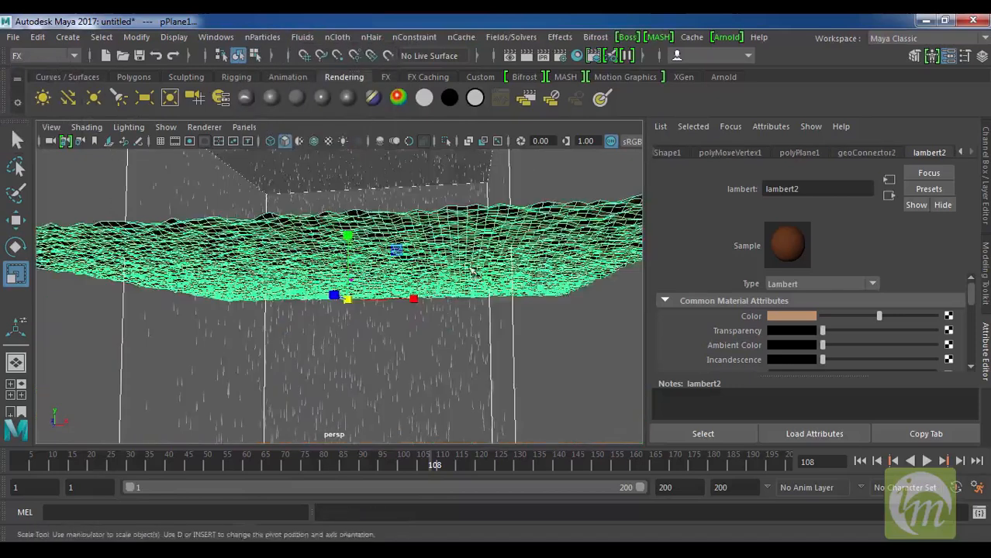
right_click_drag(403, 349, 495, 373, "alt")
middle_click_drag(490, 279, 489, 378, "alt")
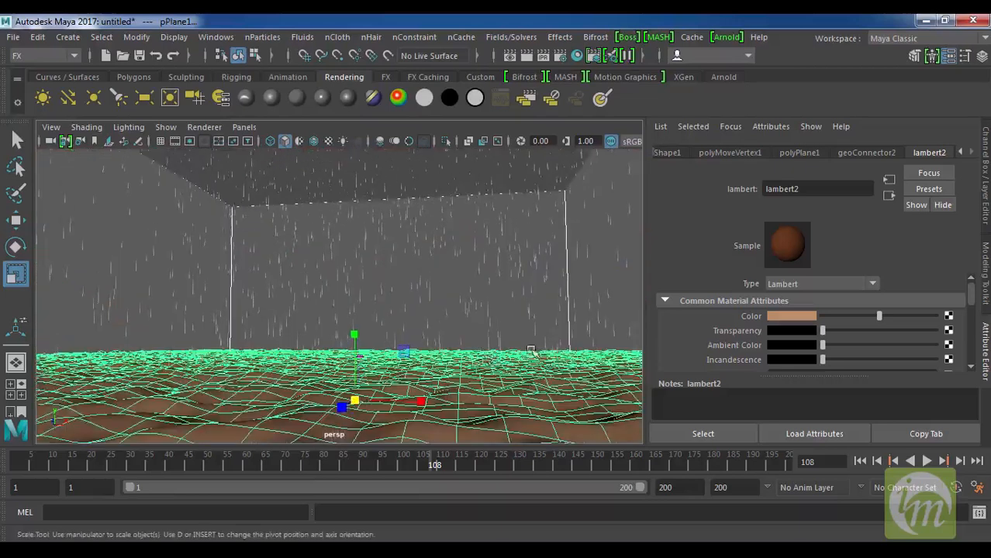
middle_click_drag(496, 341, 498, 385, "alt")
left_click(858, 460)
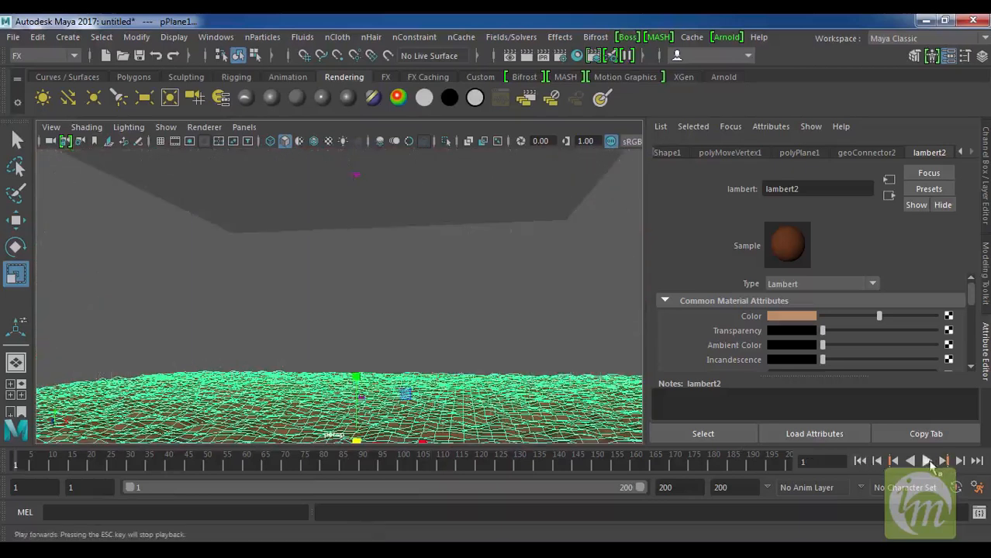
left_click(927, 461)
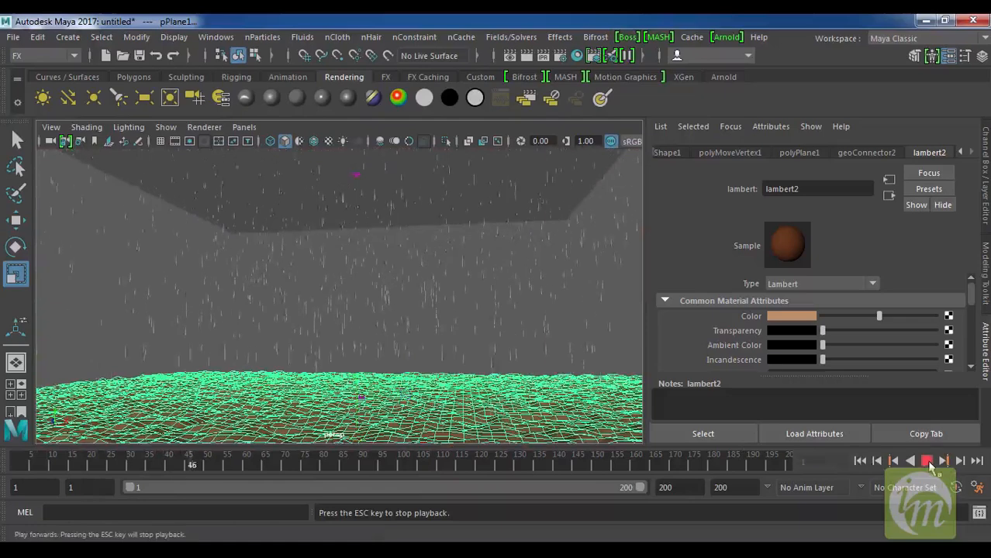
left_click(928, 463)
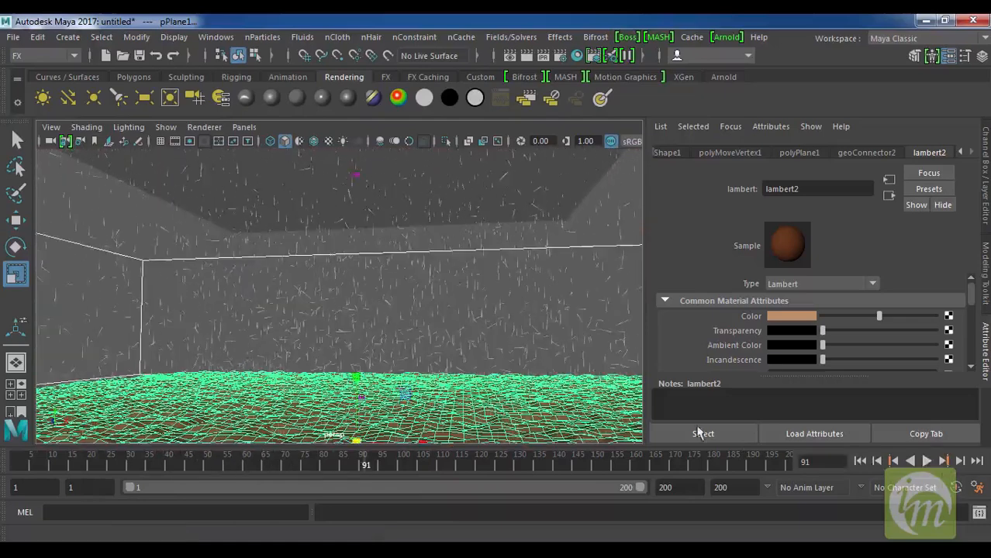
Set the Resilience of the ground plane's geoConnector2 collision node to 0.1
scroll(550, 346, "down", 4)
mouse_move(551, 345)
left_mouse_down("alt")
mouse_move(568, 365)
mouse_move(559, 362)
left_mouse_up("alt")
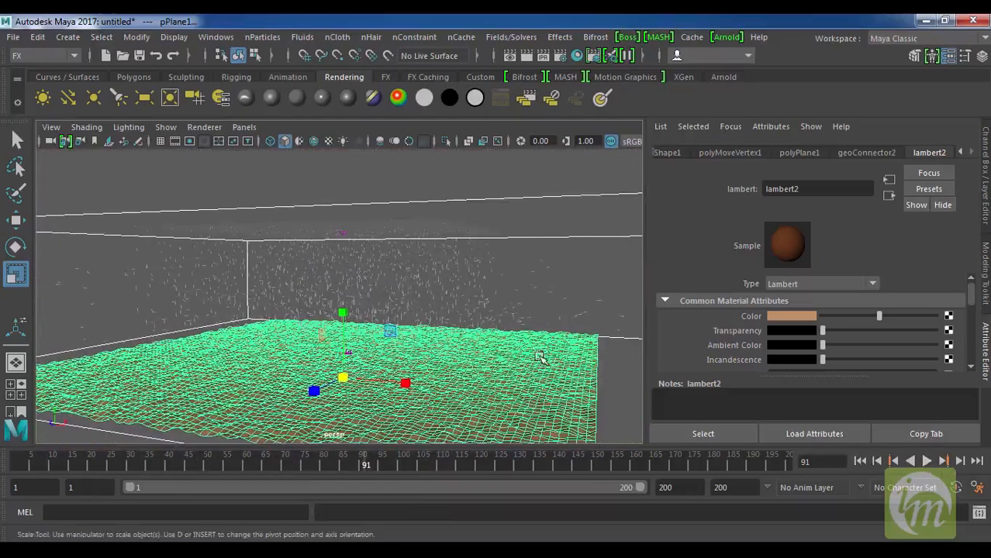
left_click(859, 154)
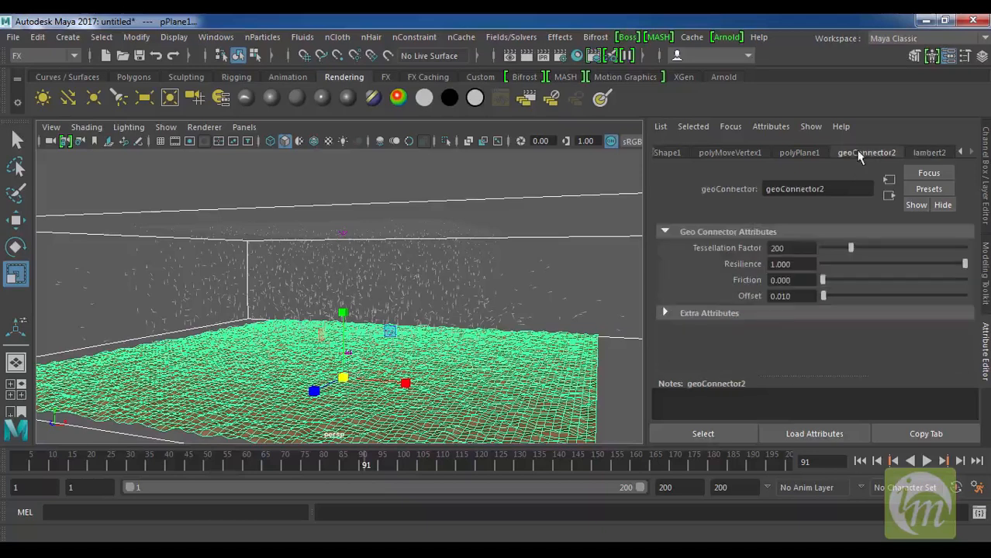
left_click_drag(802, 265, 733, 260)
type("0.1")
key("Return")
Play the rain with the lowered resilience, clear the selection to see the ground unobstructed, and stop the playback
left_click(859, 460)
left_click(926, 460)
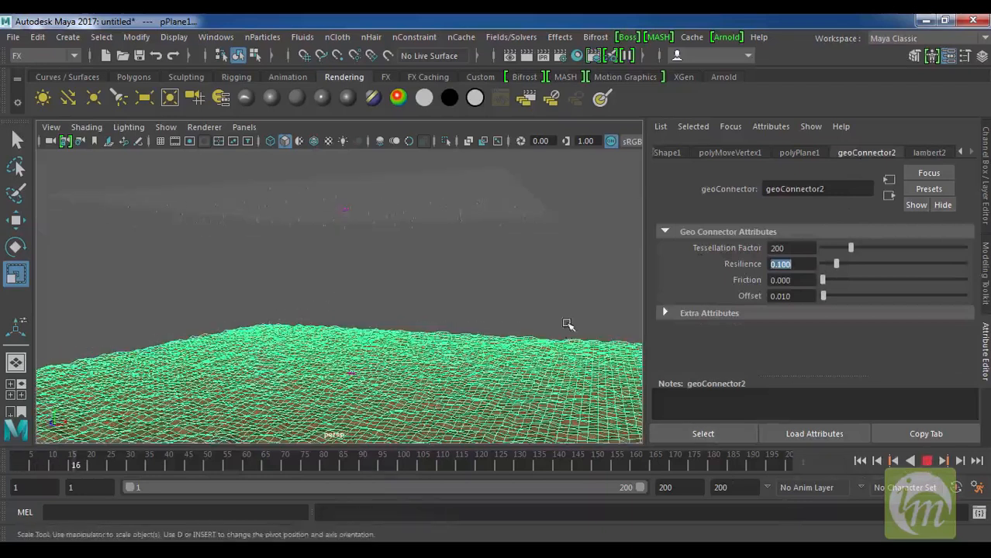
left_click(569, 279)
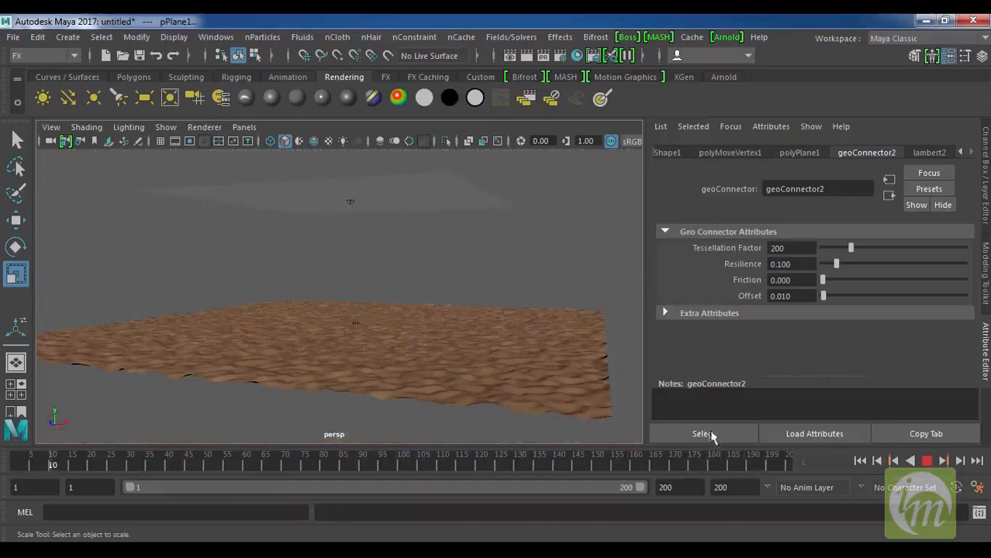
left_click(927, 462)
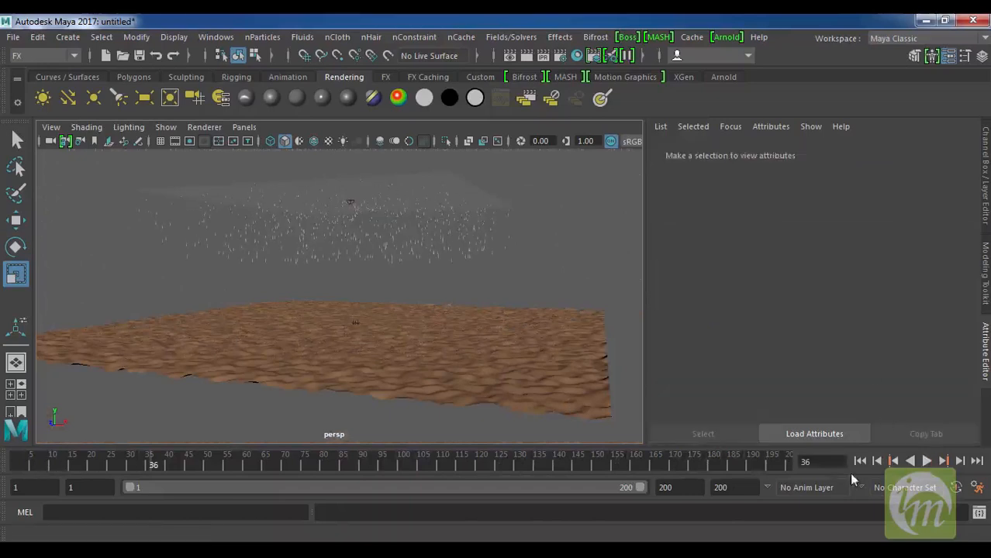
left_click(927, 461)
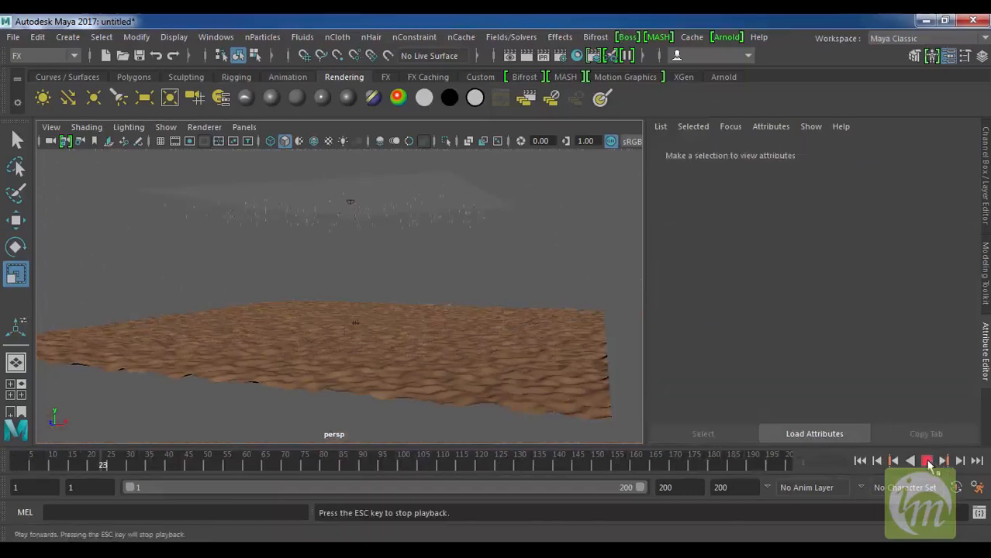
left_click(927, 462)
Select the rain particles and set the Resilience of geoConnector2 to 0.03
left_click(395, 266)
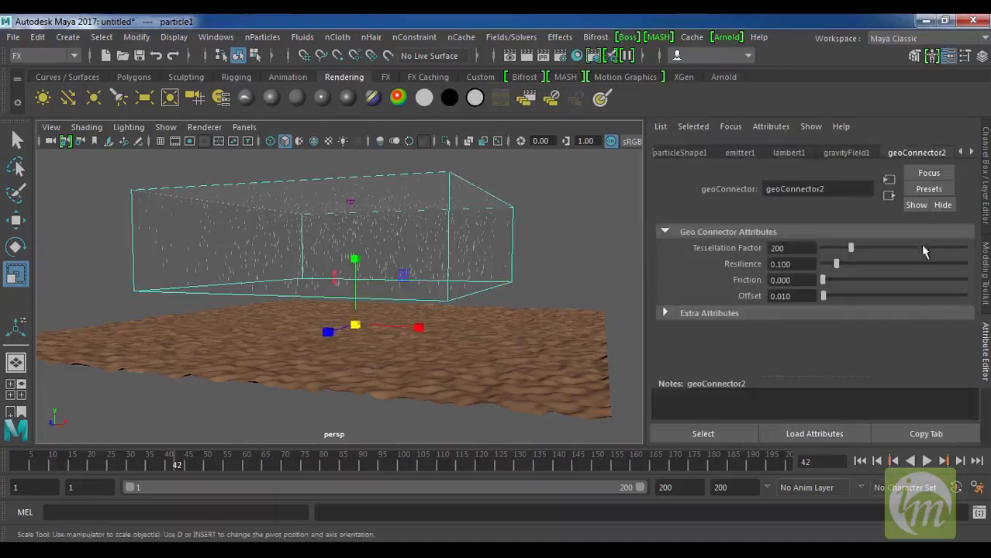
left_click(782, 263)
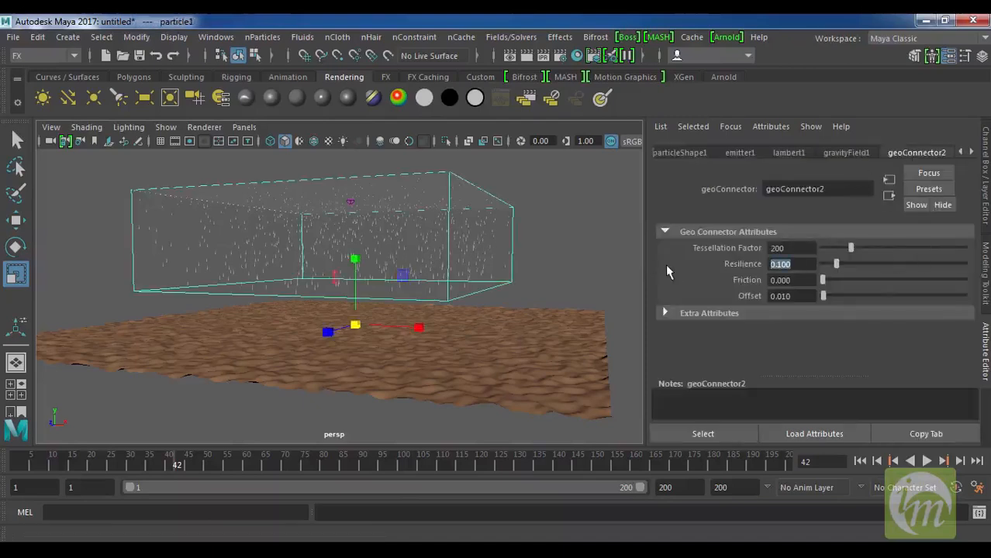
key("BackSpace")
type("0.03")
key("Return")
Play the rain from the first frame twice and examine the drops' bounce on the ground from different views
left_click(859, 460)
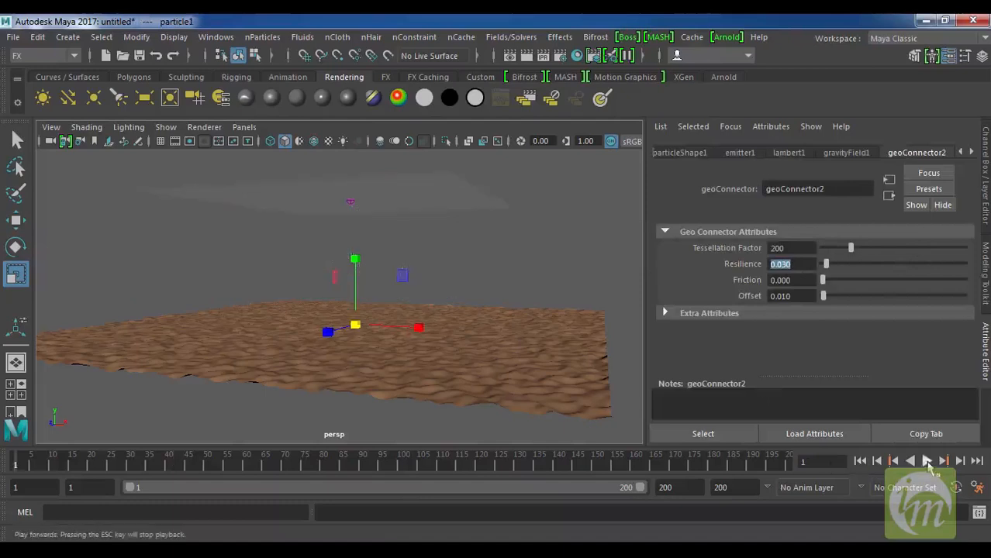
left_click(927, 461)
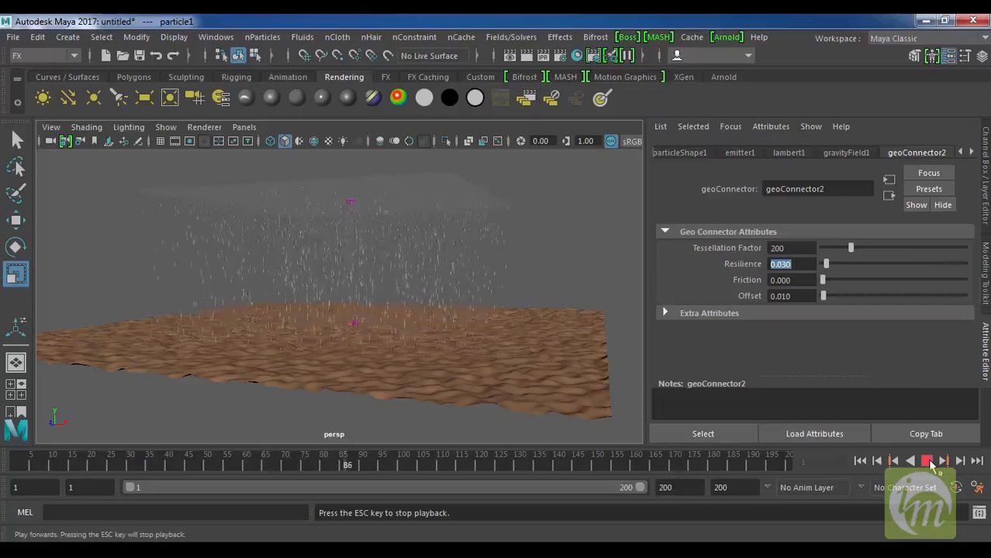
key("Escape")
scroll(503, 356, "down", 4)
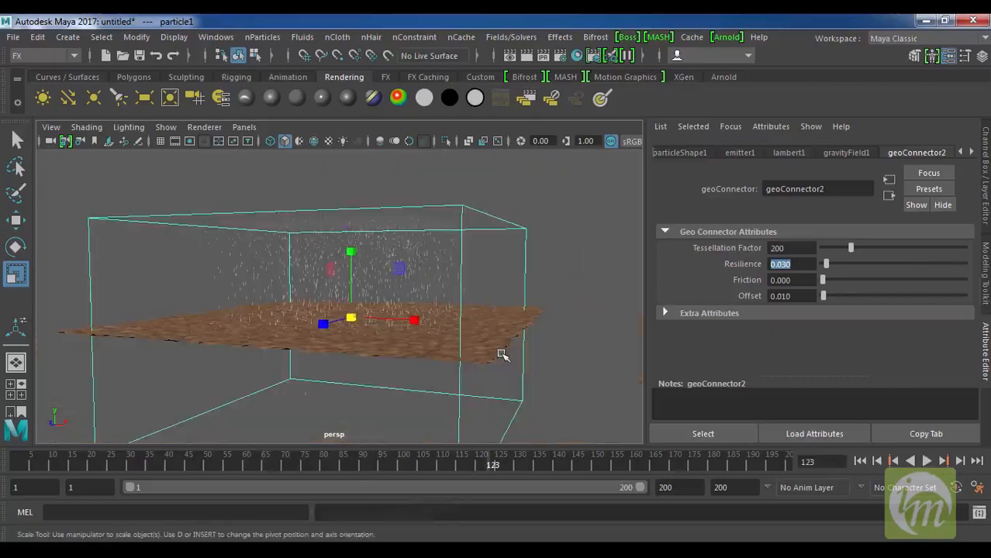
left_click_drag(503, 356, 526, 356, "alt")
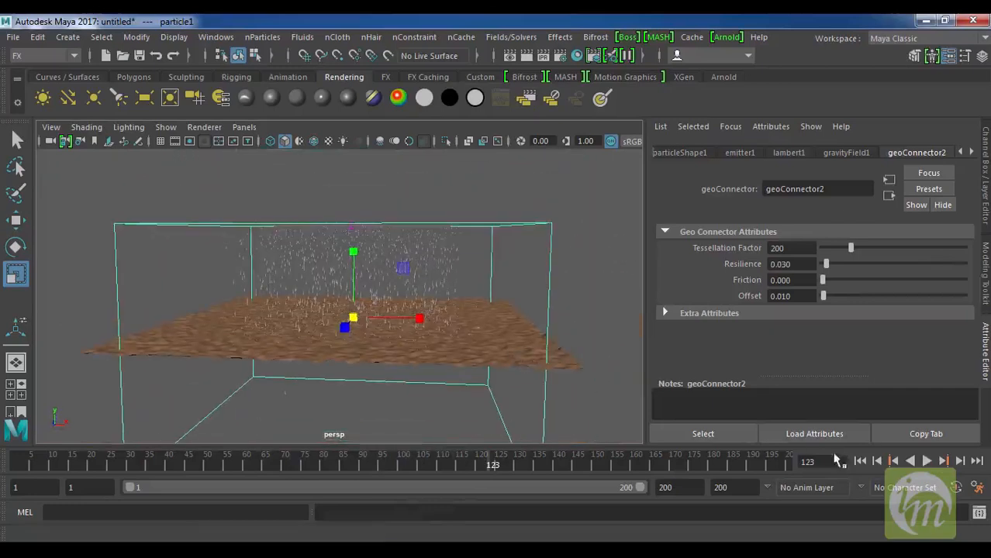
left_click(860, 460)
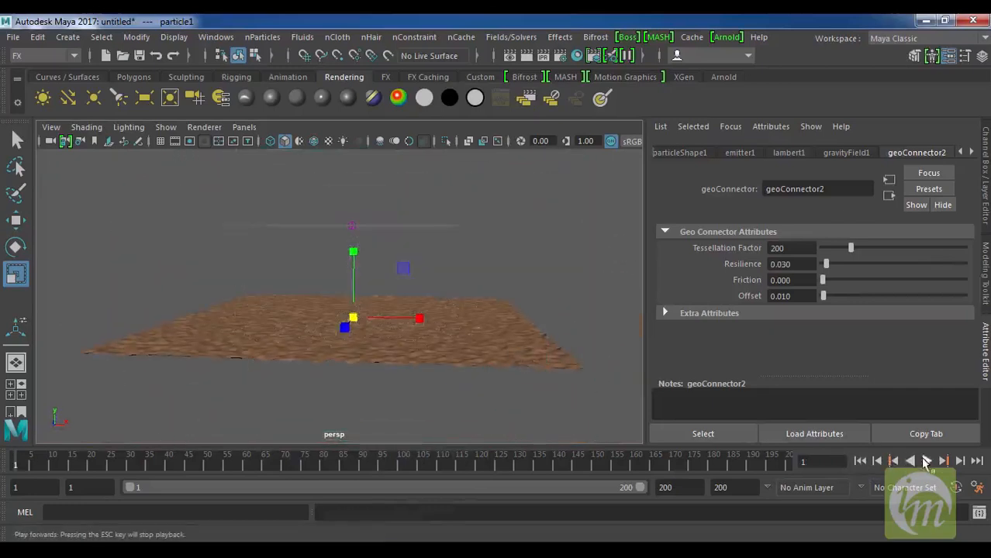
left_click(926, 460)
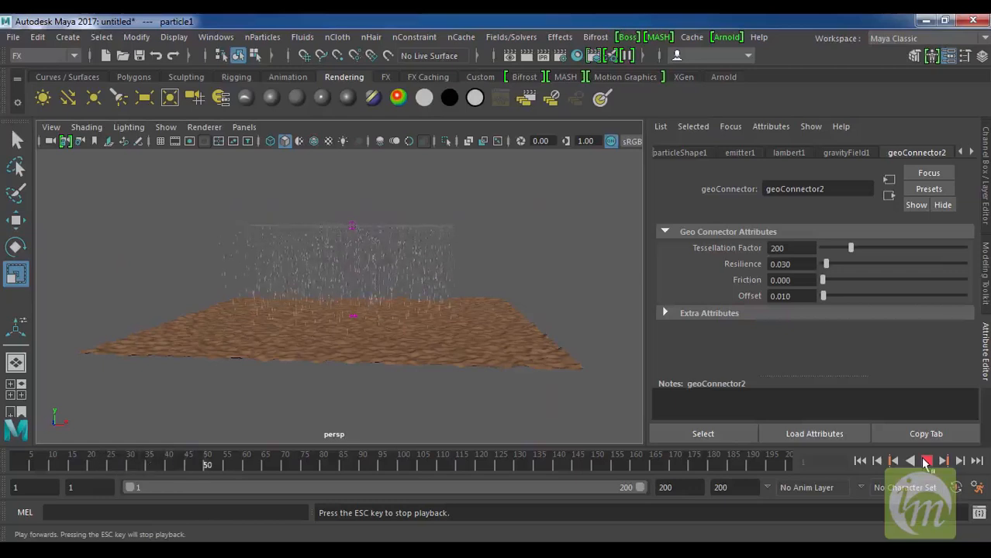
left_click(926, 460)
left_click_drag(467, 352, 496, 361, "alt")
scroll(453, 337, "up", 3)
scroll(488, 336, "down", 3)
Set the Resilience of geoConnector2 to 0.01
left_click_drag(792, 265, 717, 263)
type("0.01")
key("Return")
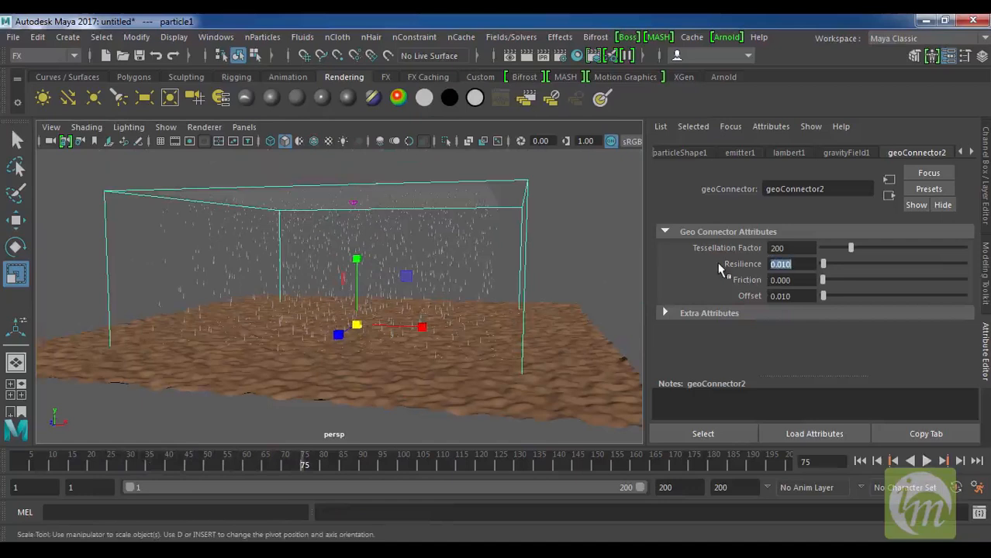
scroll(494, 274, "up", 2)
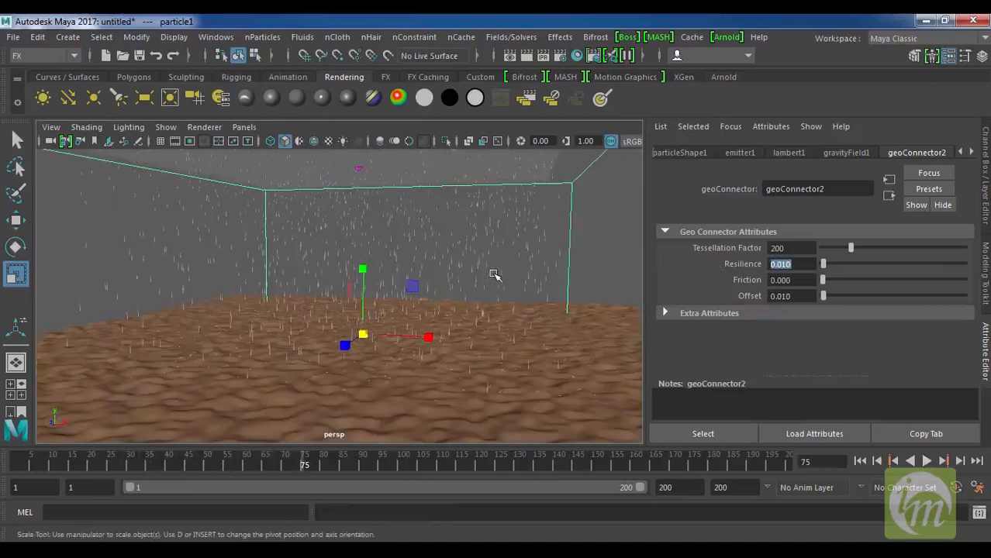
scroll(591, 339, "down", 3)
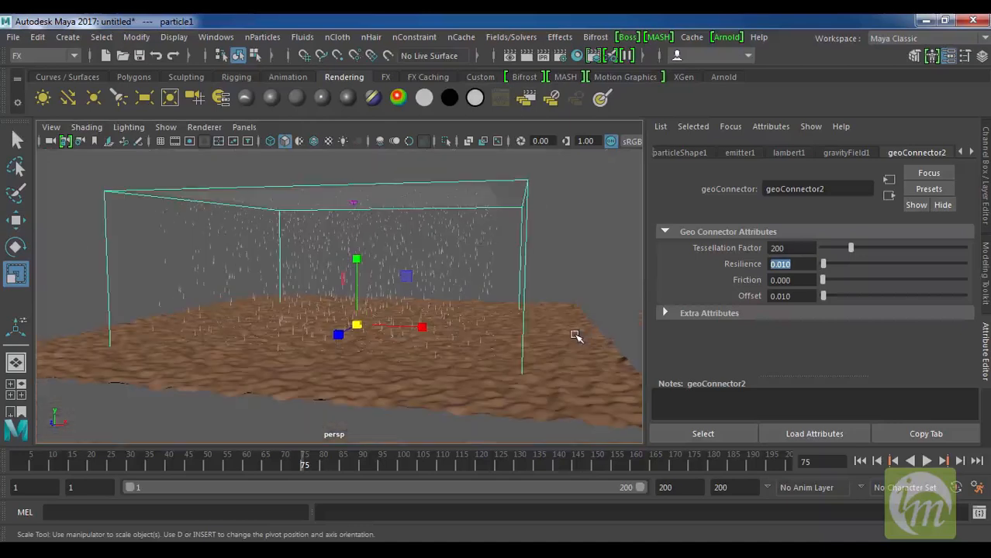
Create an Emit event with 20 particles for all collisions of particle1 in the Particle Collision Event Editor, and close the editor
left_click(565, 327)
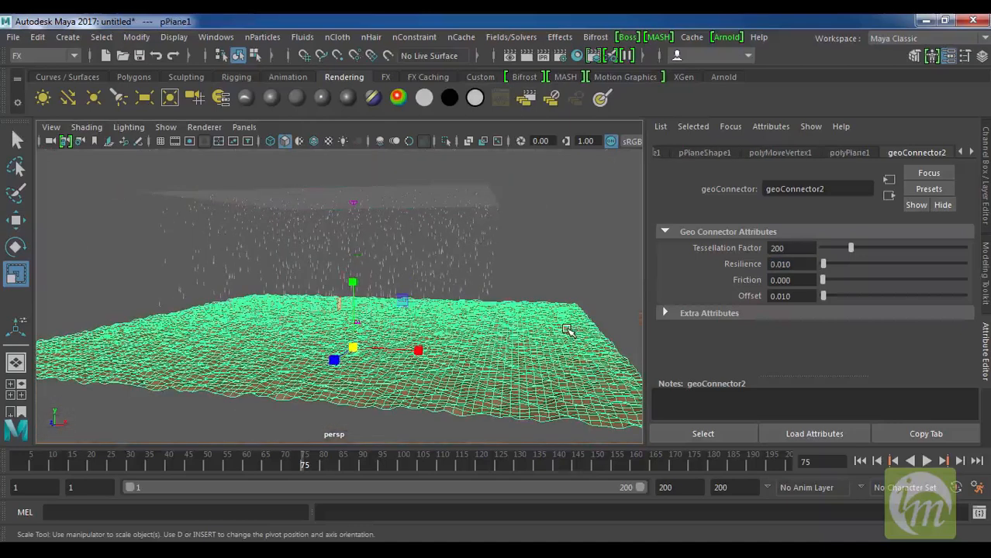
left_click(254, 37)
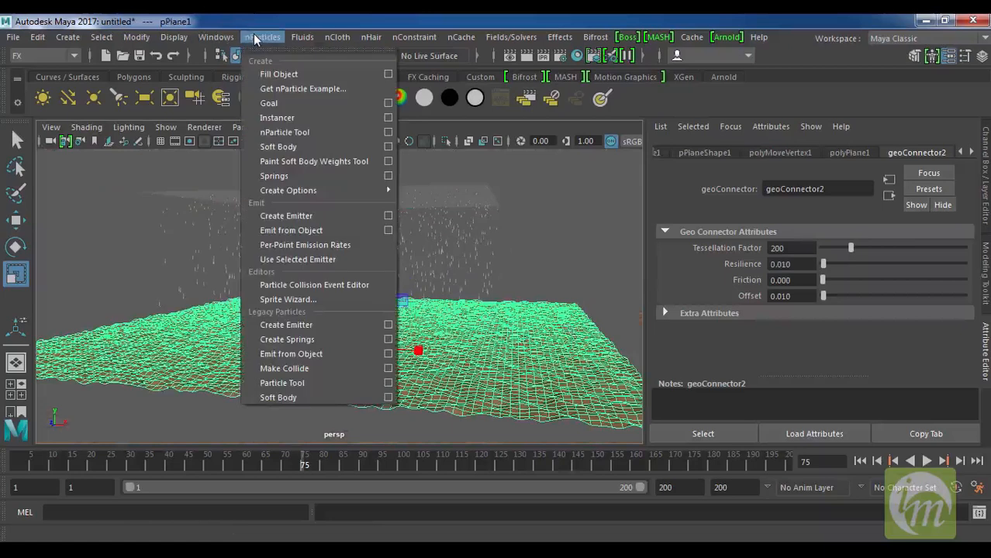
left_click(328, 285)
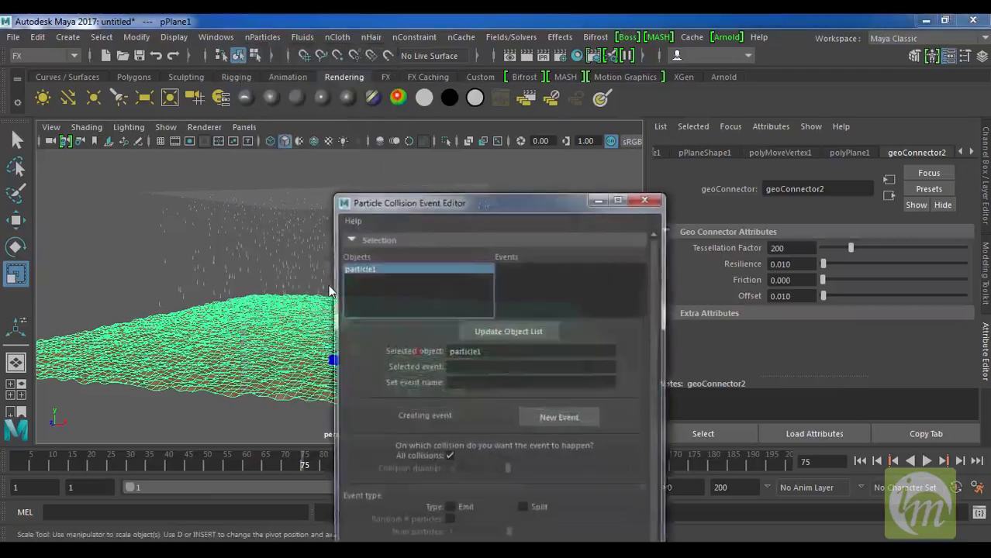
left_click_drag(498, 207, 661, 51)
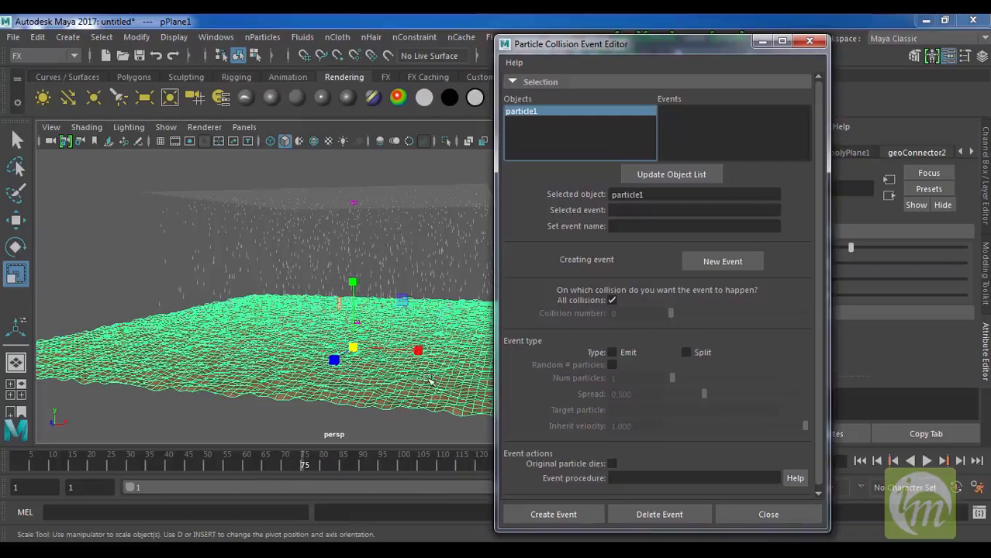
left_click(625, 351)
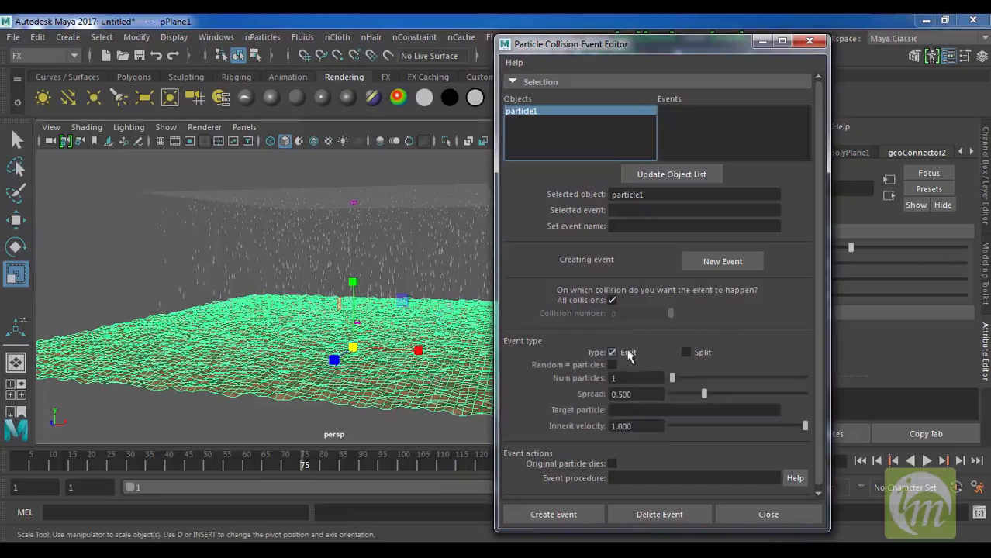
left_click(632, 378)
type("20")
key("Return")
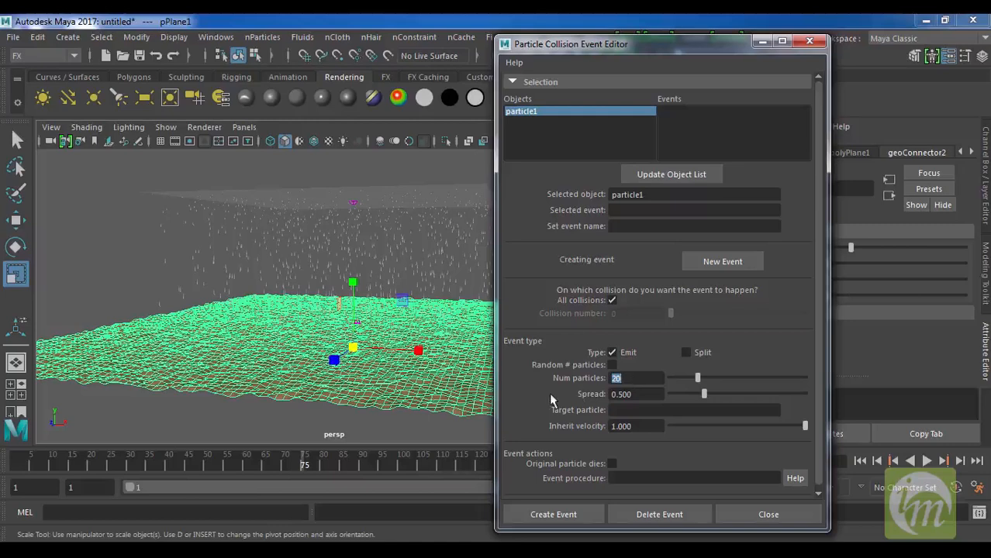
left_click(565, 517)
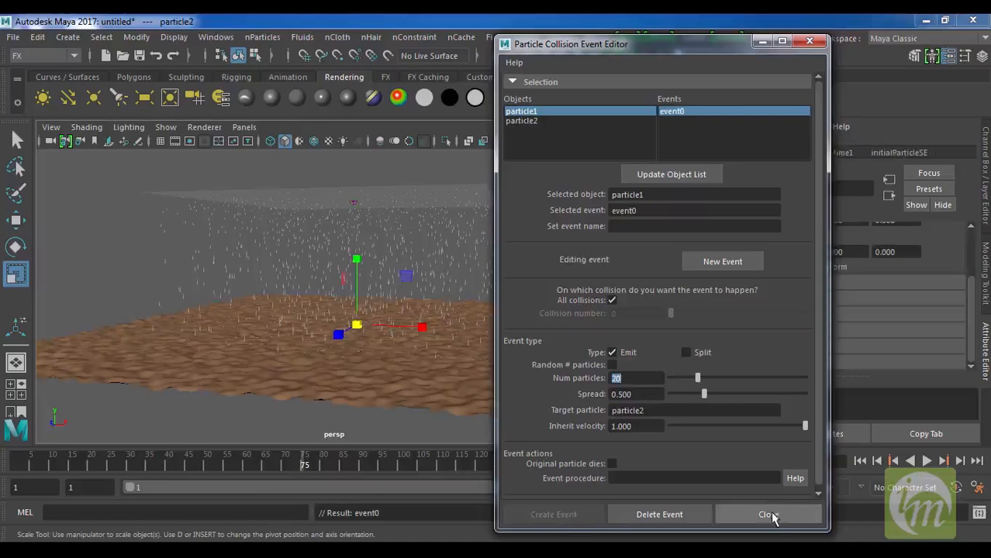
left_click(771, 518)
Play the simulation from the first frame to check the splash particles emitted on impact, and stop it at frame 100
left_click(859, 460)
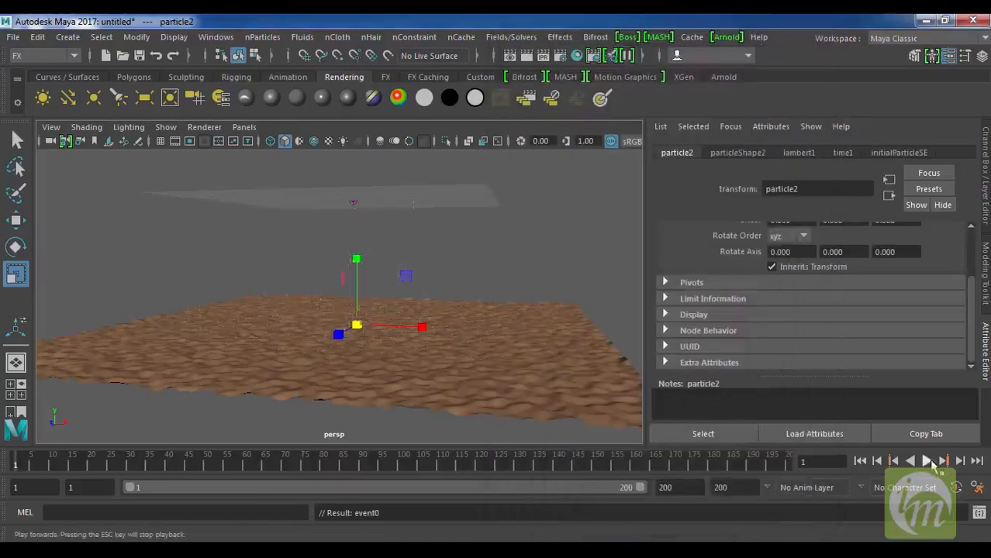
left_click(928, 461)
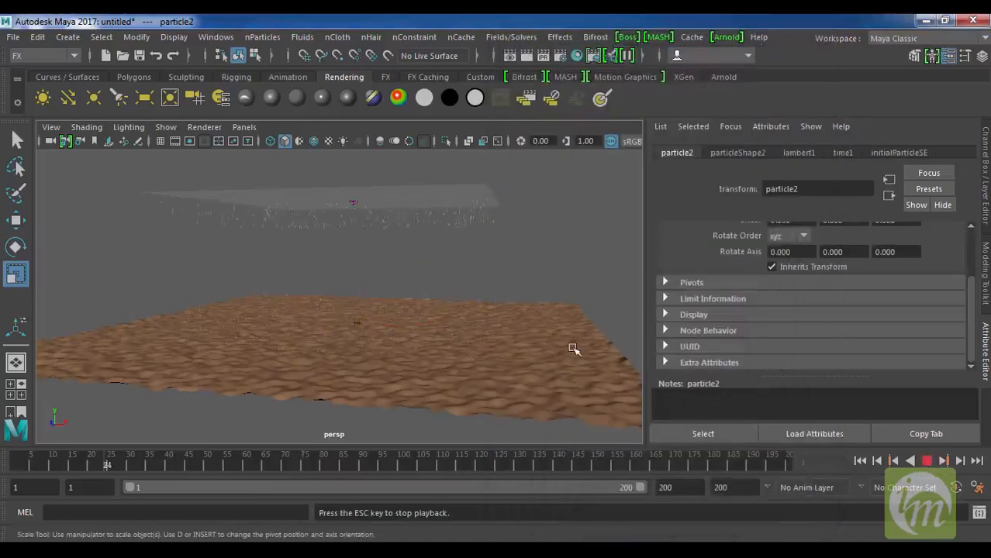
left_click(925, 461)
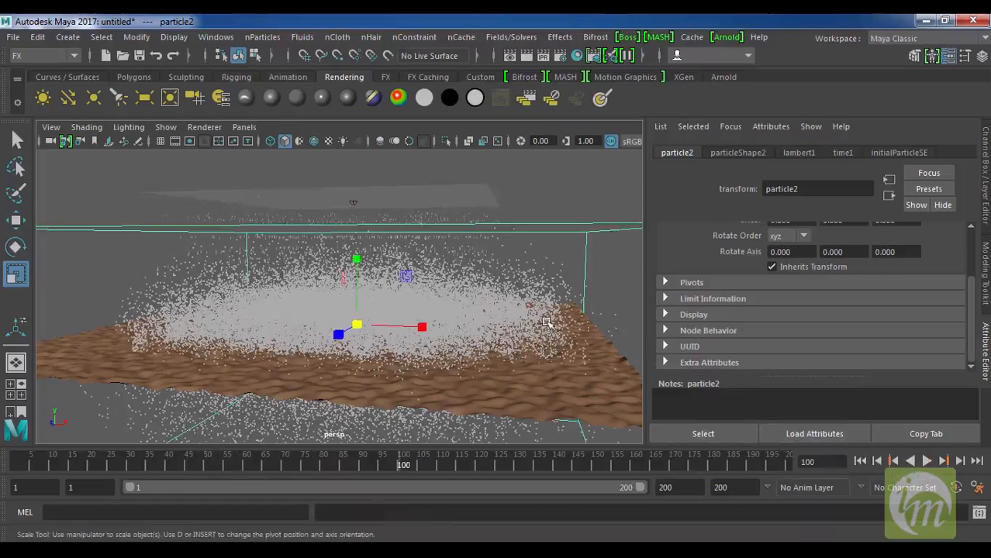
Try Sprites as the Particle Render Type of particleShape2, and set the type to Streak
middle_click_drag(570, 330, 542, 300, "alt")
left_click_drag(542, 299, 541, 321, "alt")
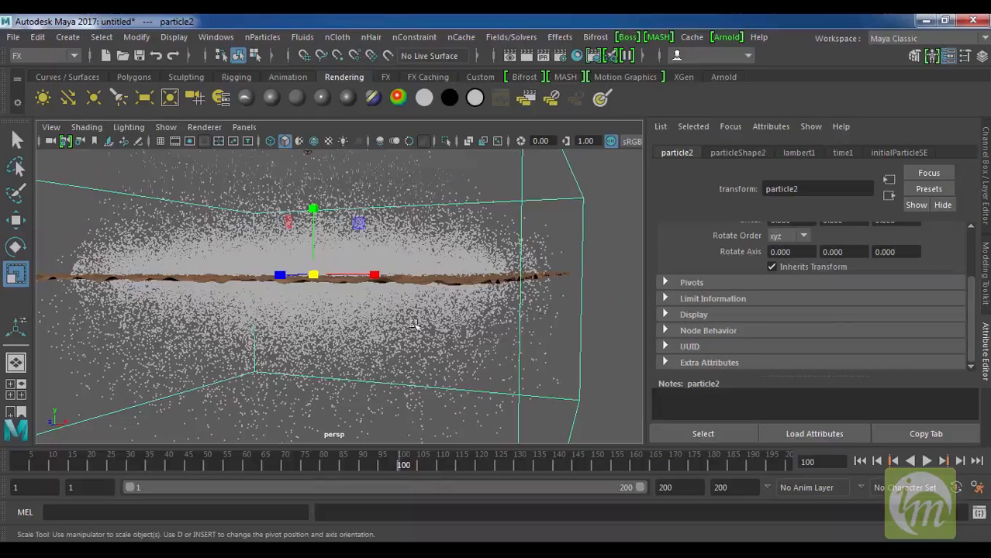
left_click(737, 153)
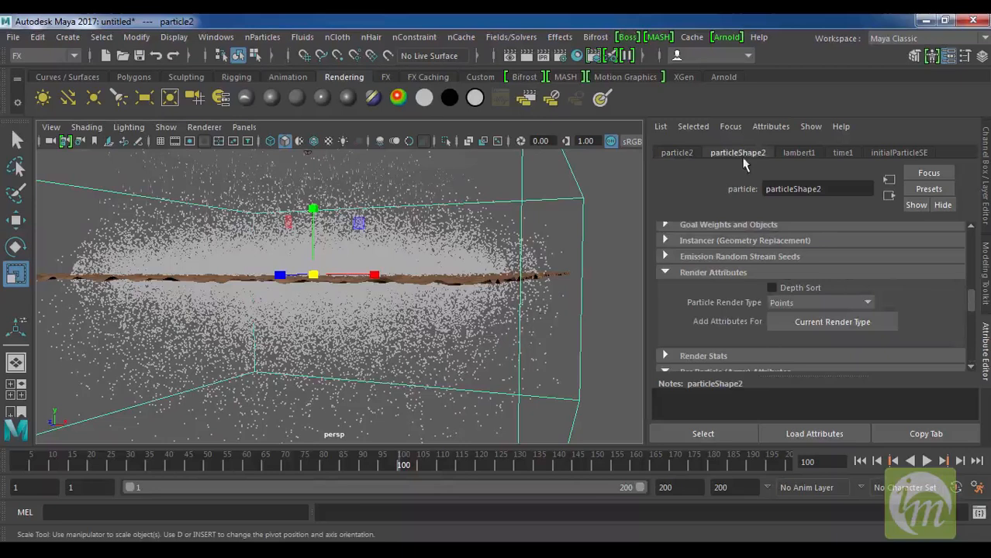
left_click(807, 304)
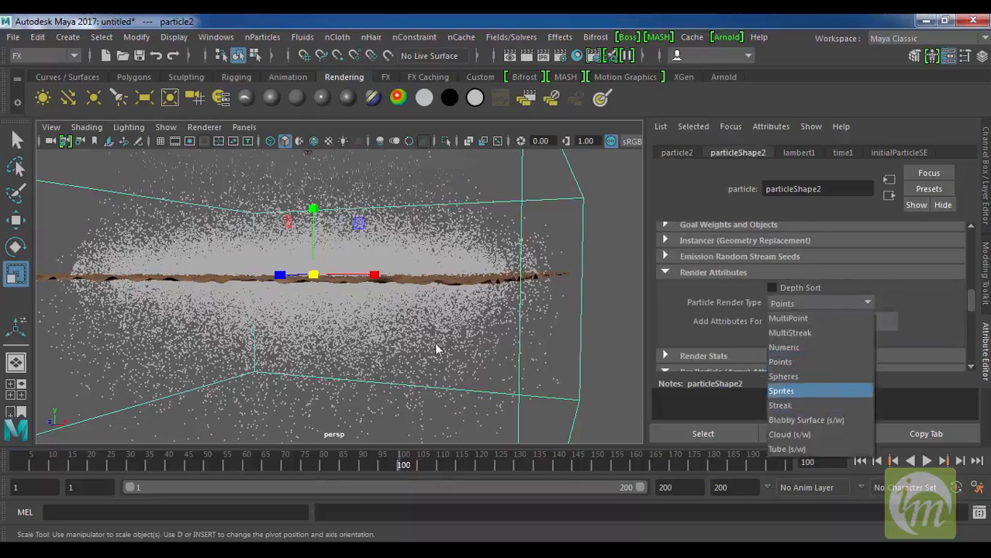
left_click(827, 394)
left_click_drag(356, 290, 410, 293, "alt")
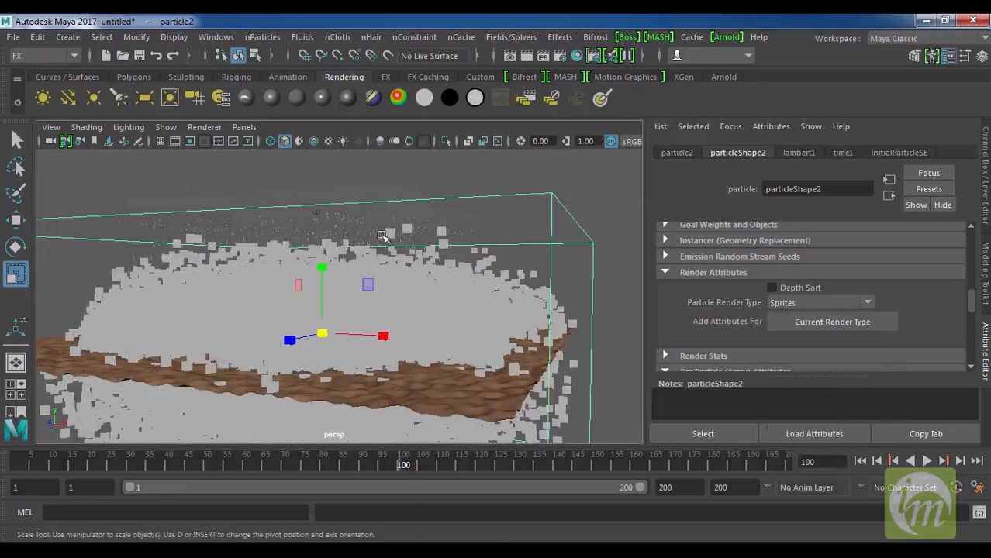
left_click(787, 304)
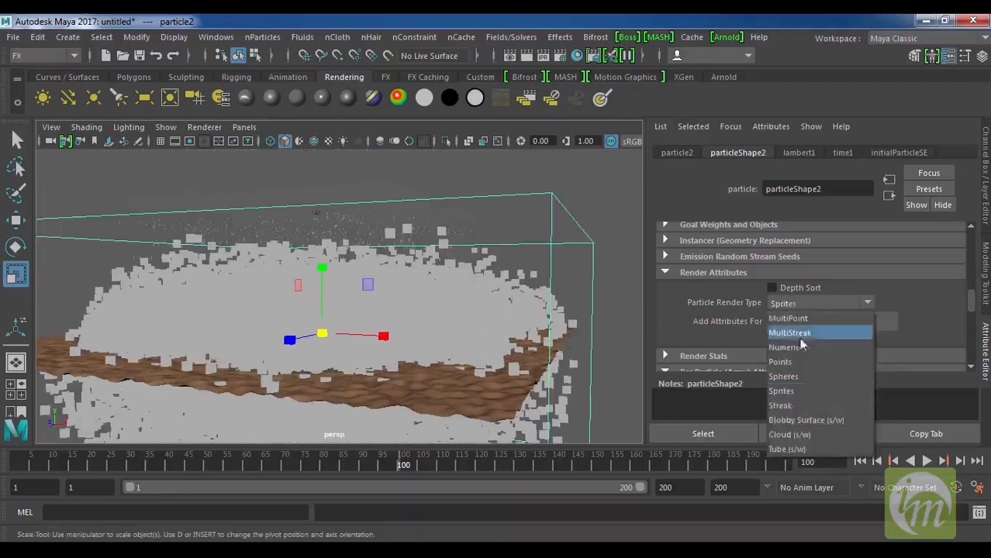
left_click(799, 405)
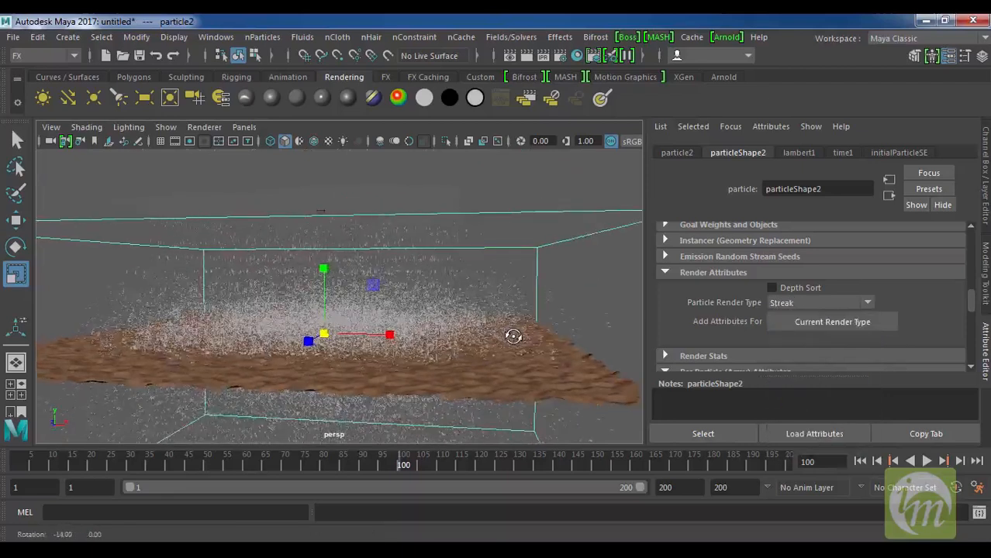
Set the Lifespan Mode of particleShape2 to Constant with a Lifespan of 0.1
scroll(824, 293, "up", 5)
left_click(821, 285)
left_click(799, 314)
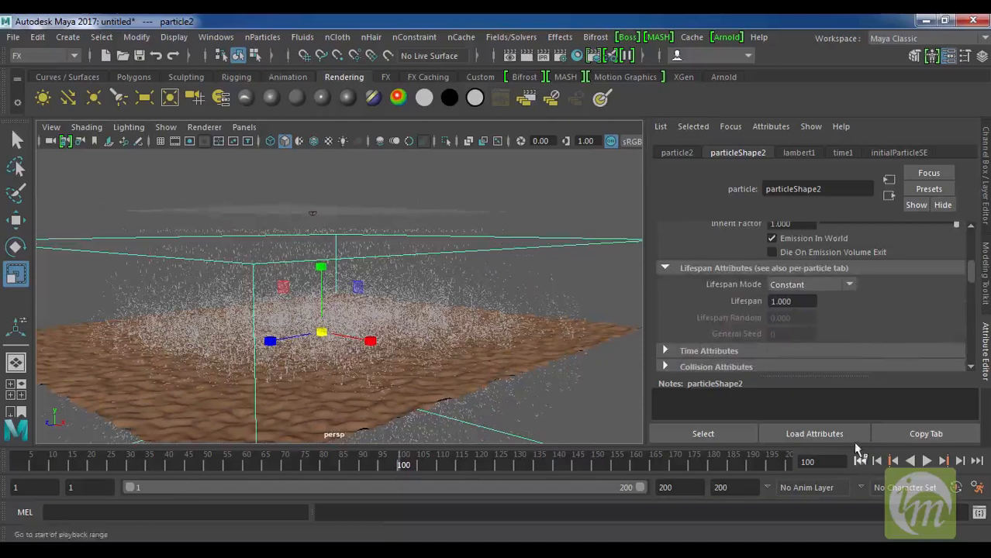
left_click_drag(805, 307, 706, 310)
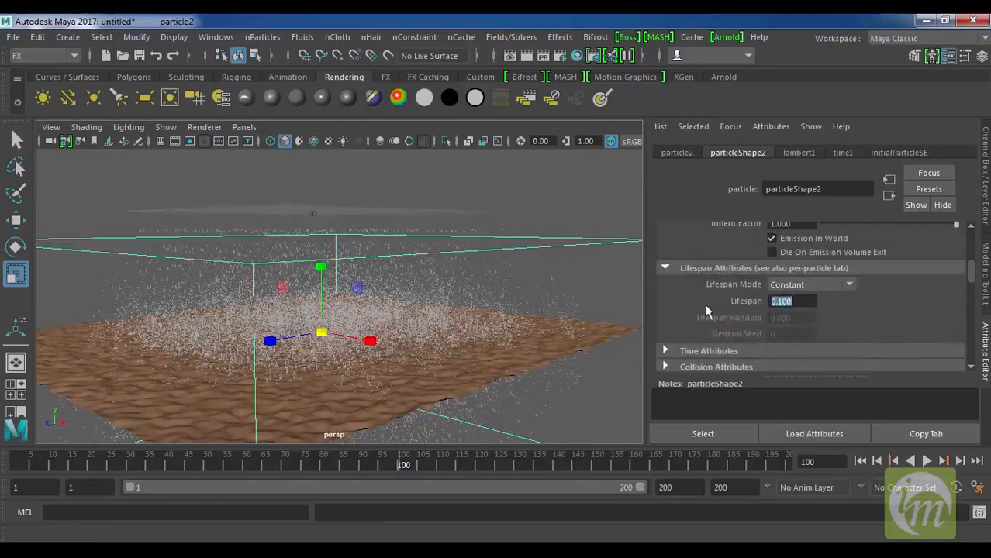
Play the simulation from the first frame, stop it at frame 74, and examine the short-lived splashes on the ground up close
left_click(860, 460)
left_click(927, 460)
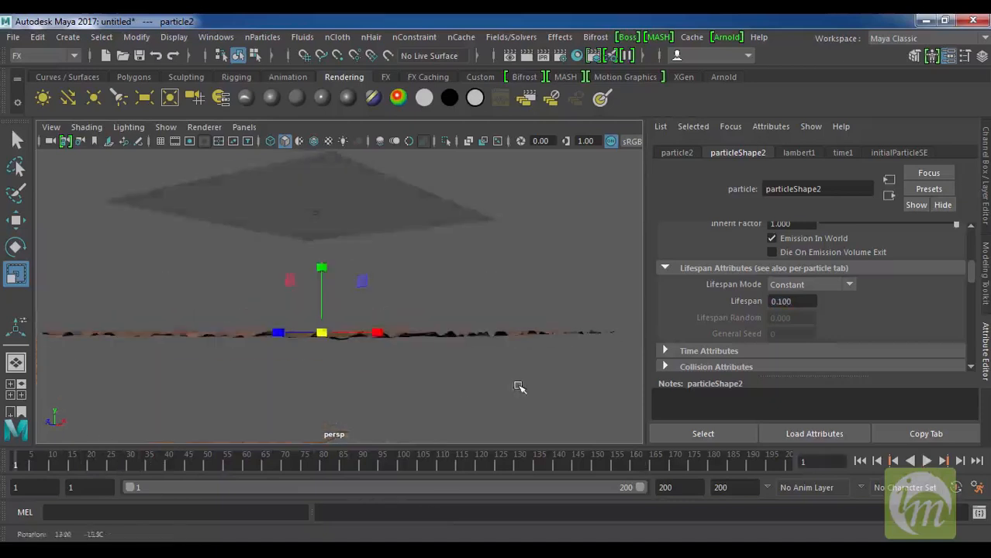
left_click_drag(519, 387, 427, 365, "alt")
middle_click_drag(427, 365, 457, 403, "alt")
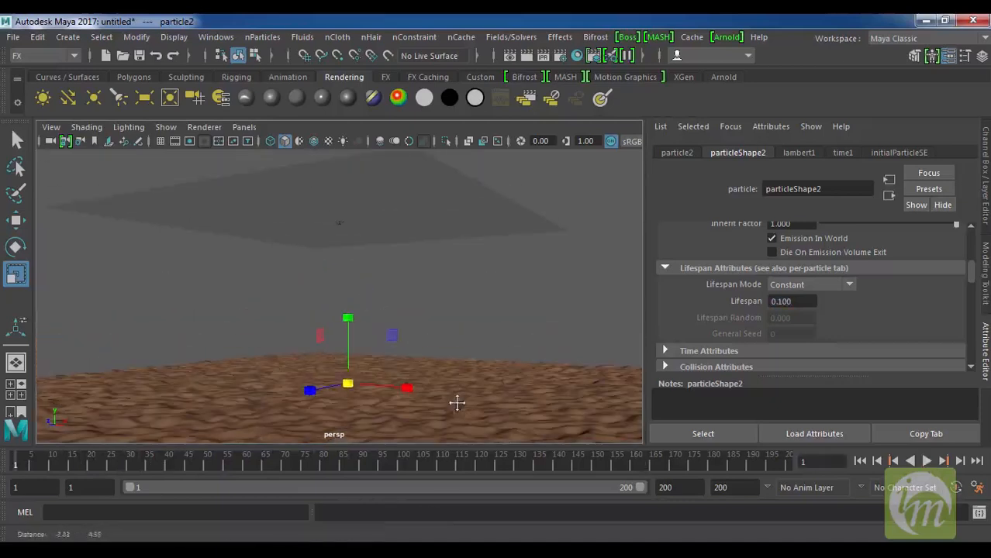
left_click(926, 460)
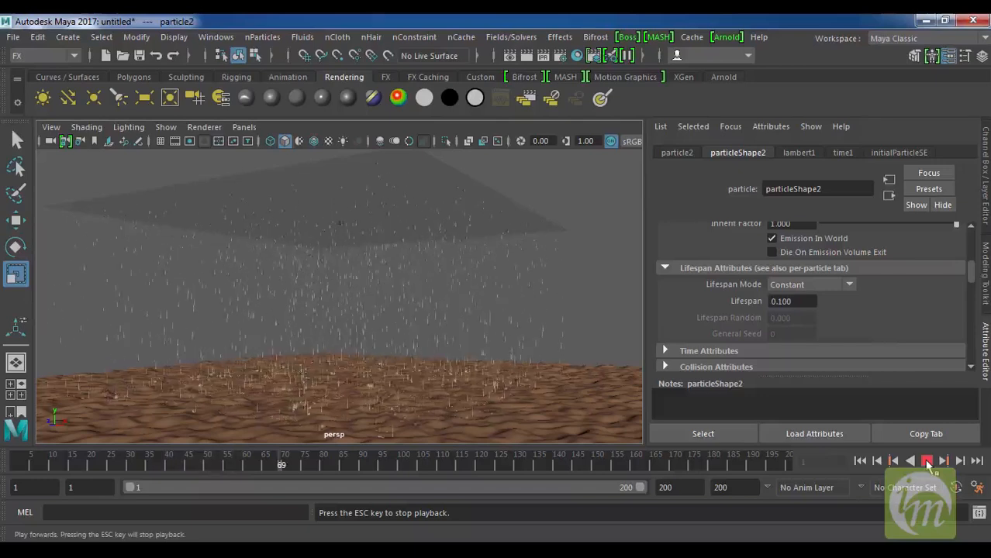
left_click(927, 462)
mouse_move(512, 409)
left_mouse_down("alt")
mouse_move(548, 411)
mouse_move(482, 407)
mouse_move(516, 392)
mouse_move(583, 412)
mouse_move(516, 407)
left_mouse_up("alt")
mouse_move(517, 407)
right_mouse_down("alt")
mouse_move(504, 398)
mouse_move(546, 405)
mouse_move(493, 405)
mouse_move(512, 381)
mouse_move(525, 391)
right_mouse_up("alt")
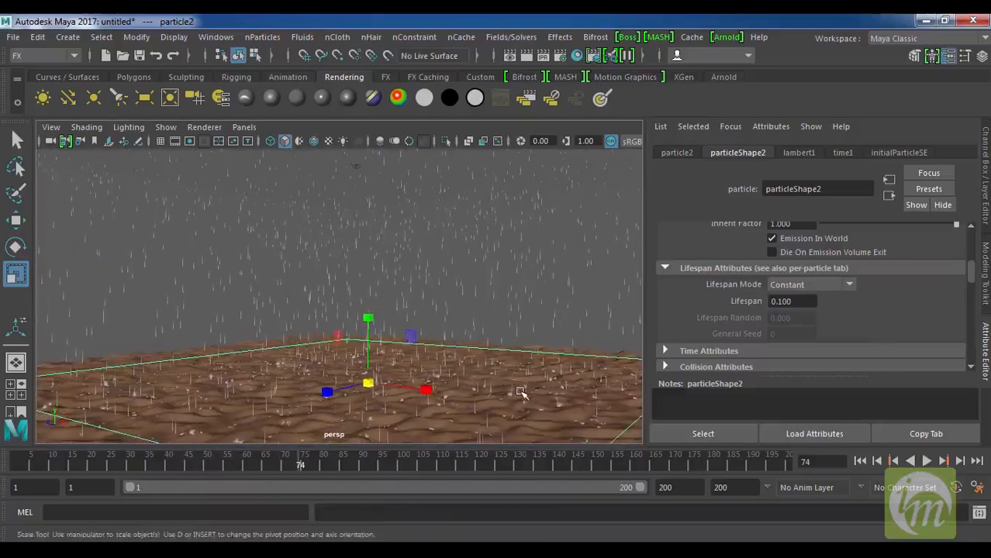
Create a polygon sphere half sunk into the bumpy ground plane
left_click(133, 79)
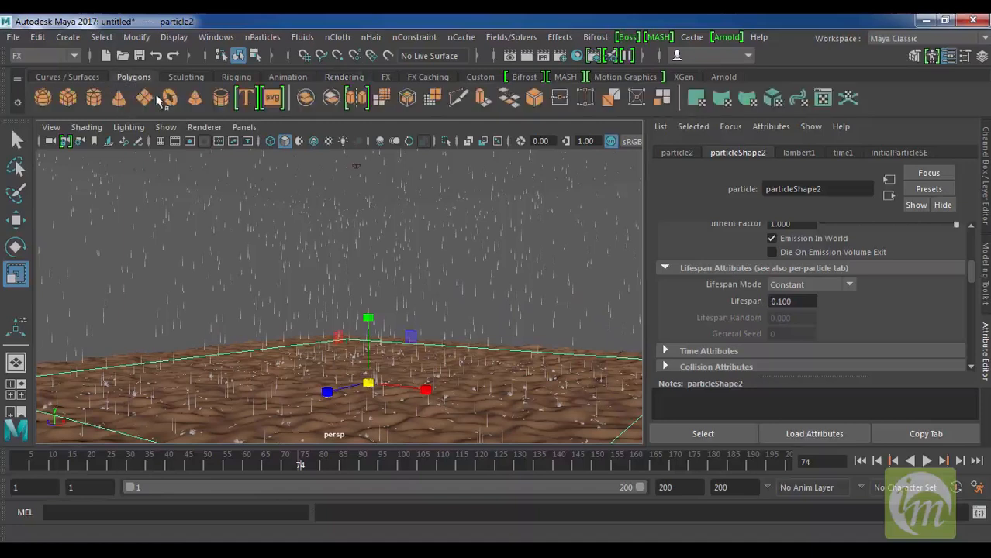
left_click(49, 99)
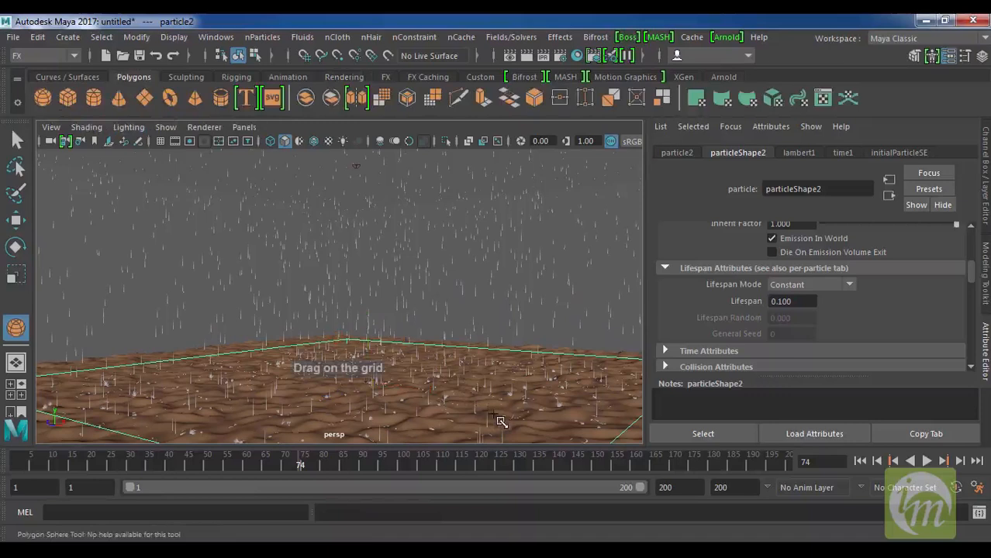
left_click_drag(461, 387, 484, 359, "alt")
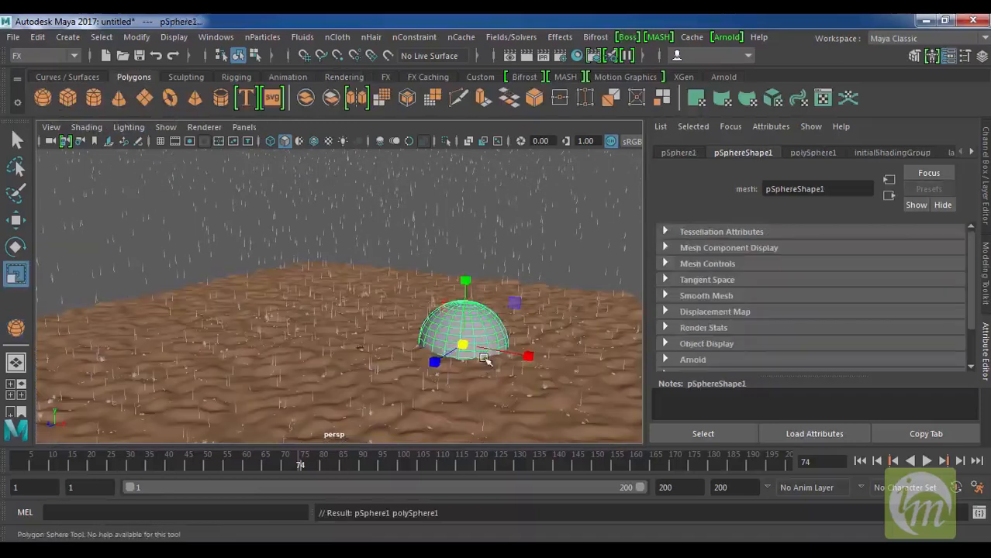
Make the rain particle1 collide with the polygon sphere using the legacy Make Collide command
left_click_drag(544, 261, 494, 218)
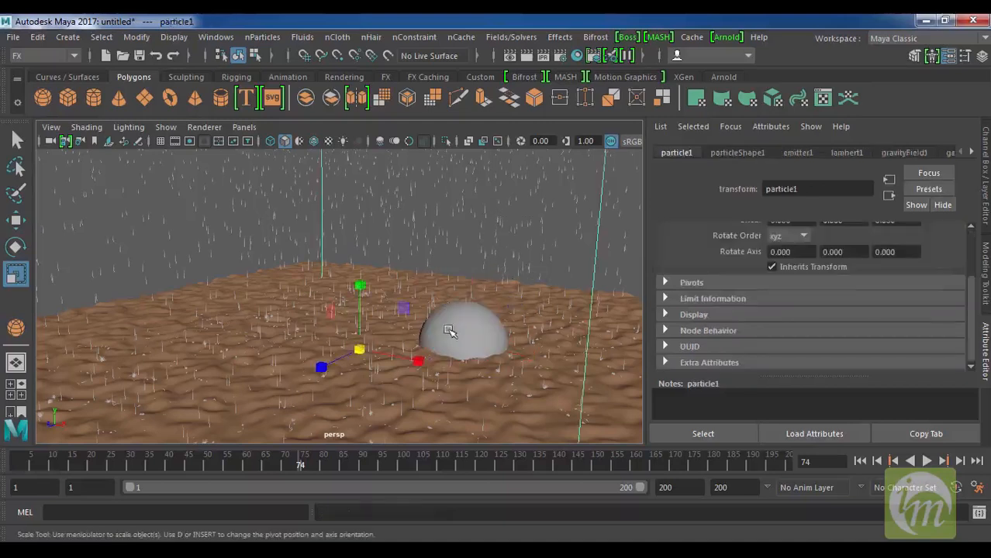
left_click(474, 323)
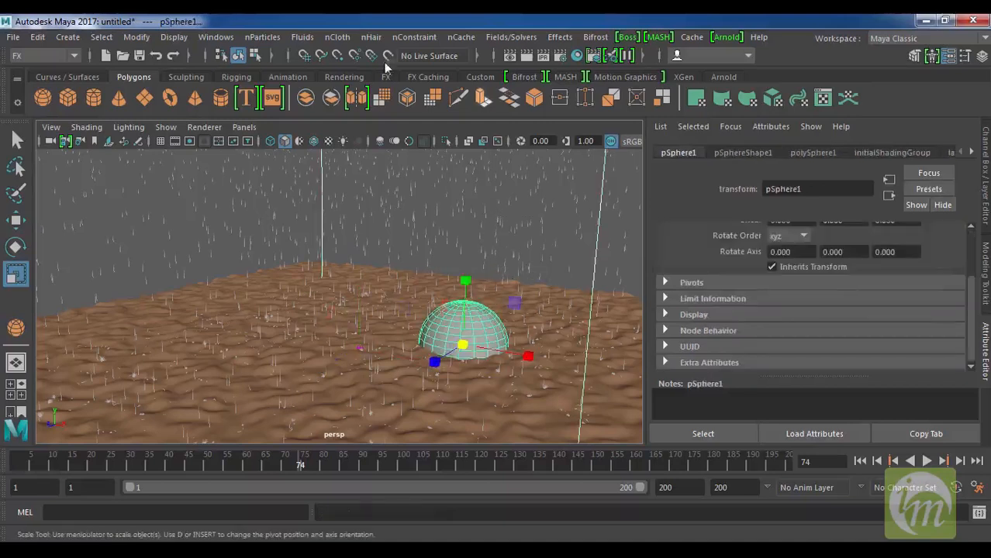
left_click(262, 38)
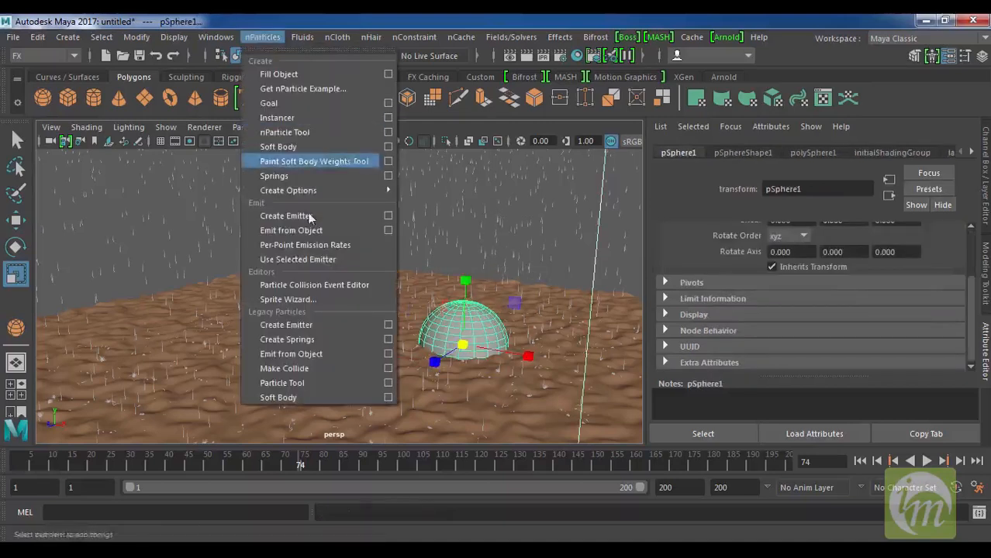
left_click(318, 368)
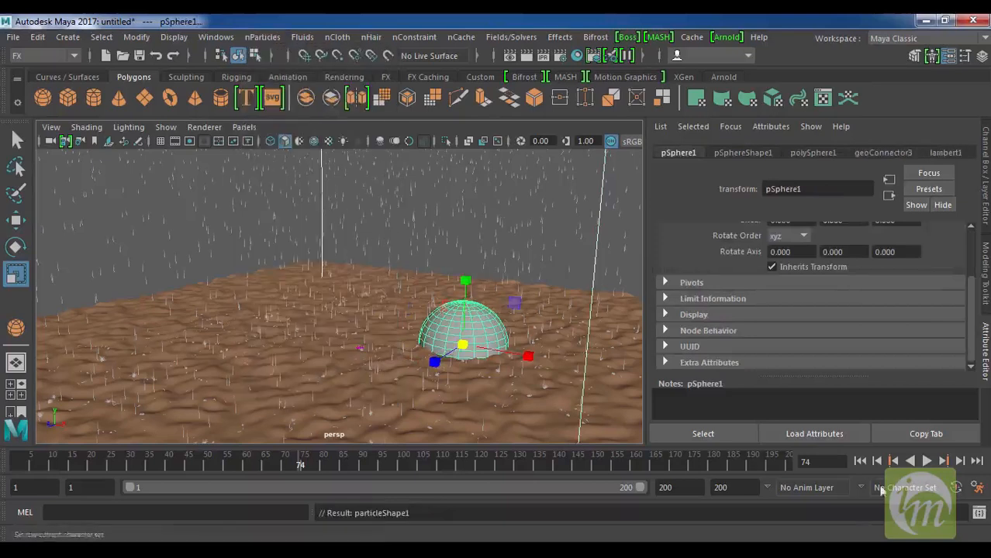
Play the simulation from the first frame, stop it at frame 78, and examine the rain's collision with the sphere up close
left_click(860, 461)
left_click(927, 461)
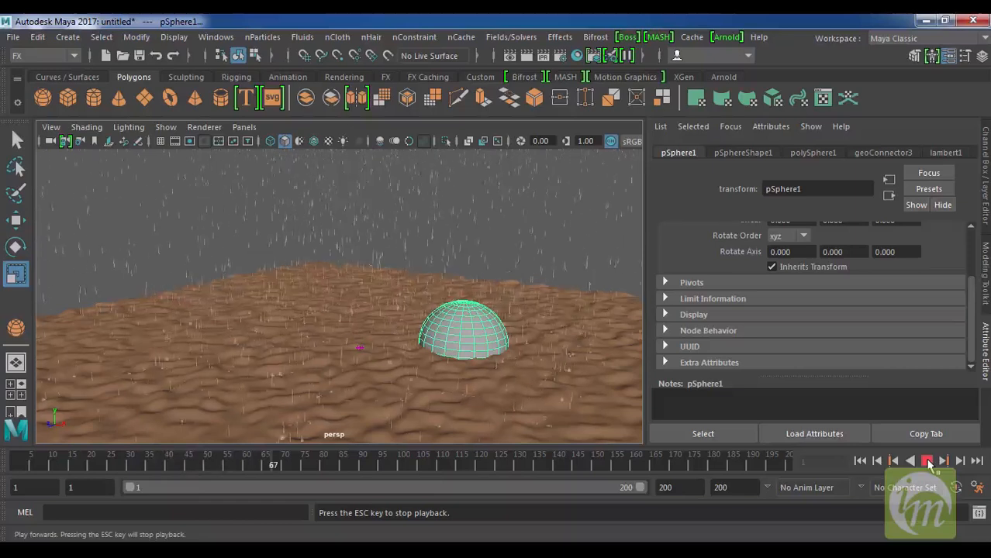
left_click(928, 463)
left_click_drag(529, 361, 504, 331, "alt")
right_click_drag(504, 331, 541, 341, "alt")
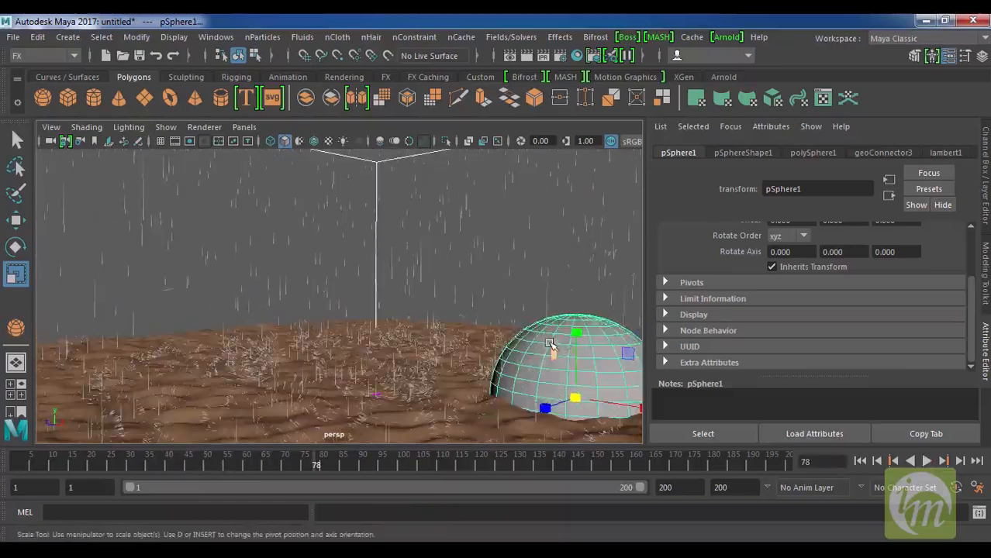
middle_click_drag(548, 344, 359, 351, "alt")
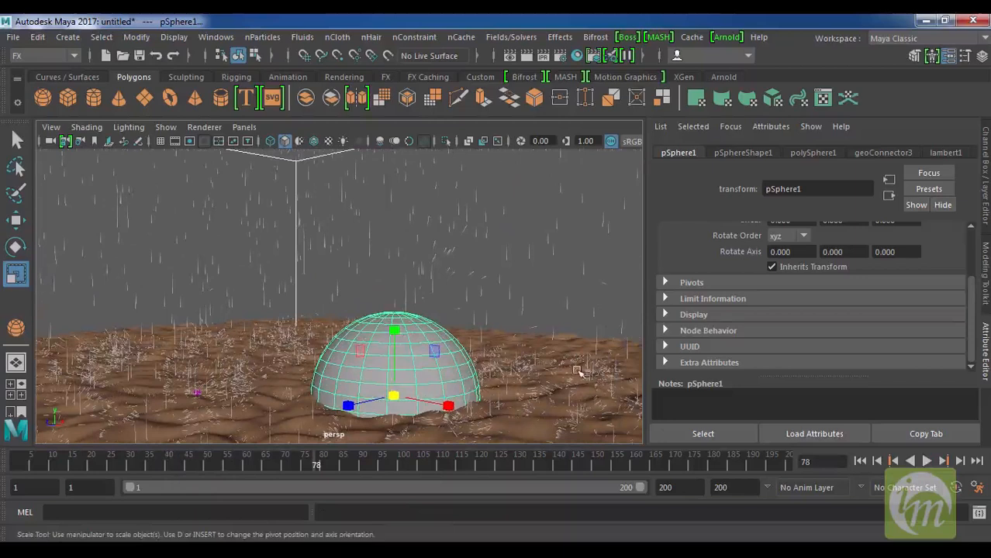
Add the current render type's attributes to particleShape2 of the splash particles, keeping Streak as the Particle Render Type
left_click(545, 392)
right_click_drag(575, 377, 553, 376, "alt")
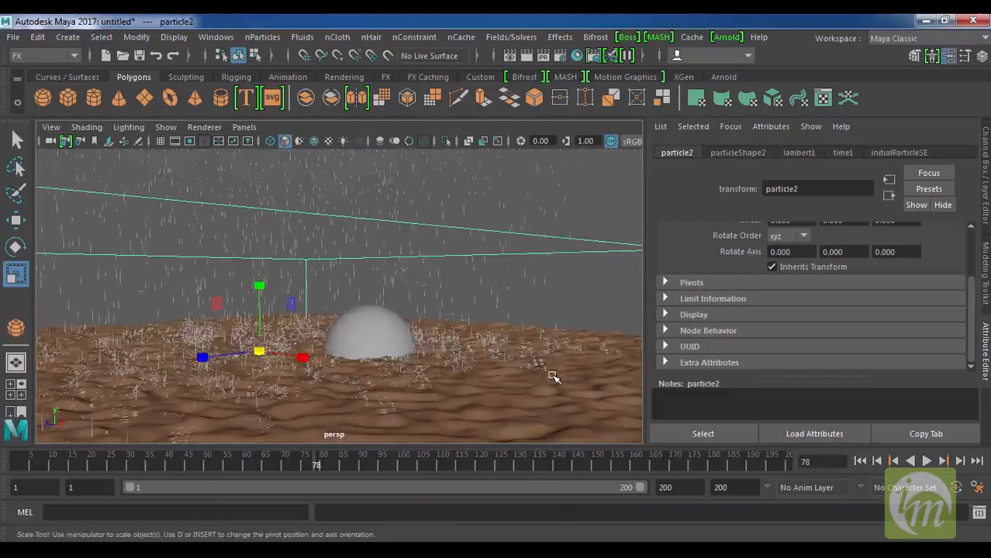
left_click(737, 153)
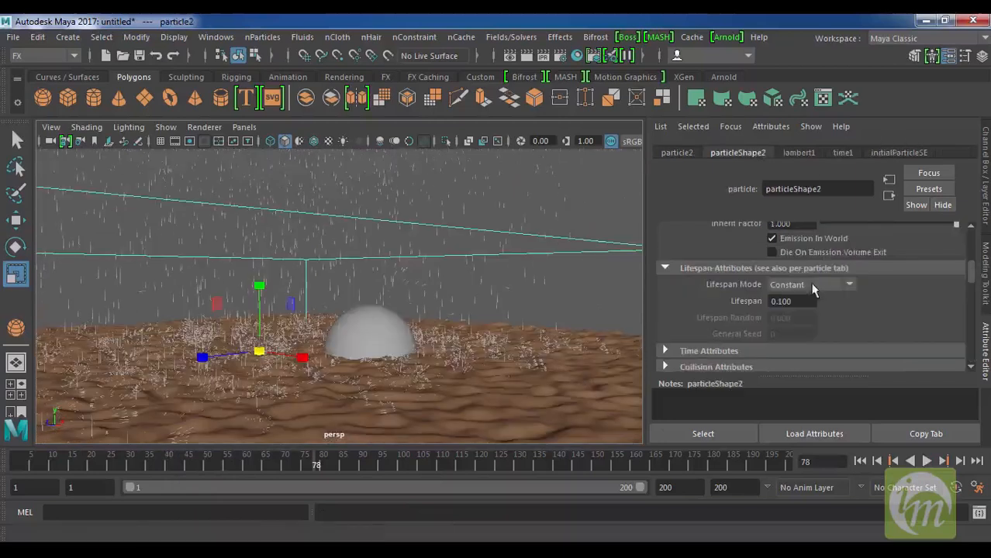
scroll(824, 288, "up", 10)
scroll(825, 288, "down", 10)
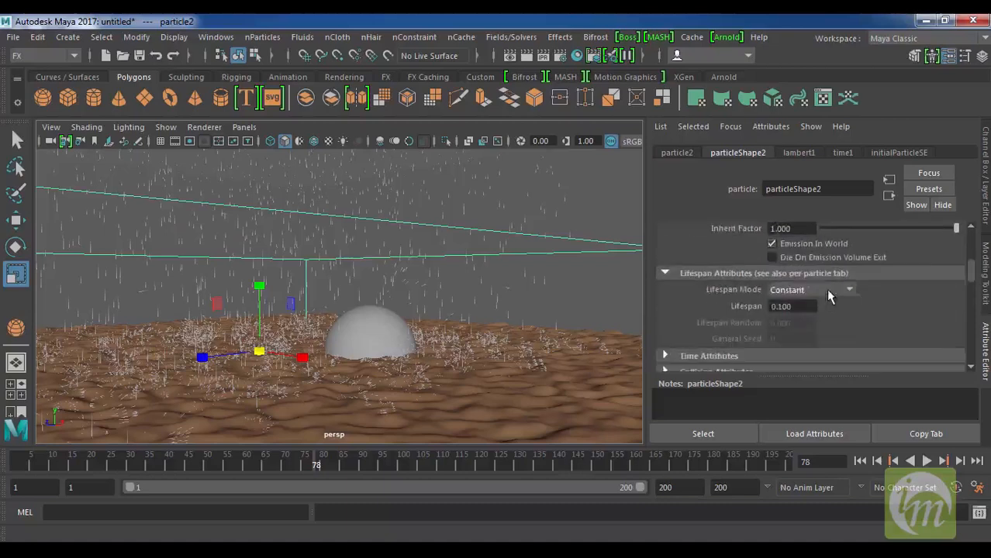
scroll(827, 295, "down", 5)
left_click(845, 308)
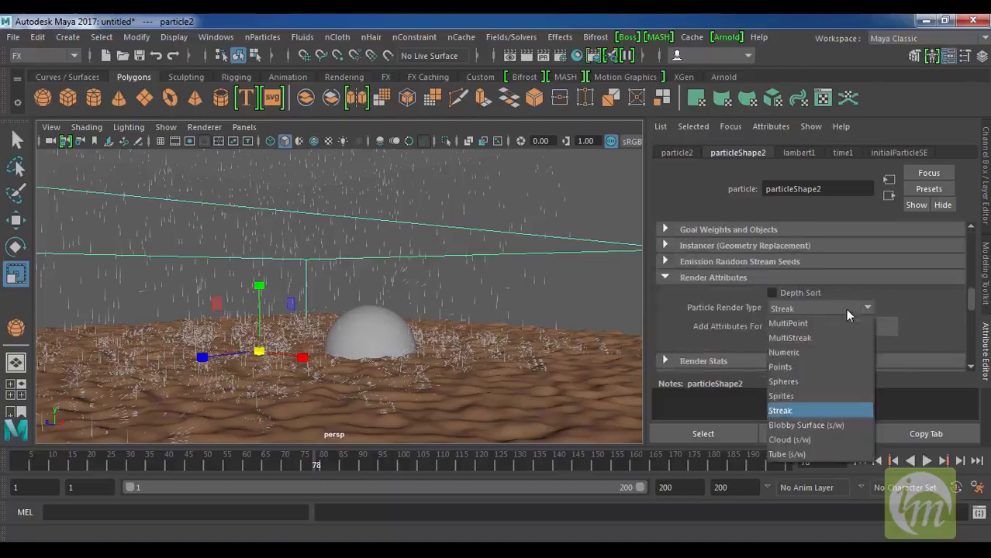
left_click(790, 416)
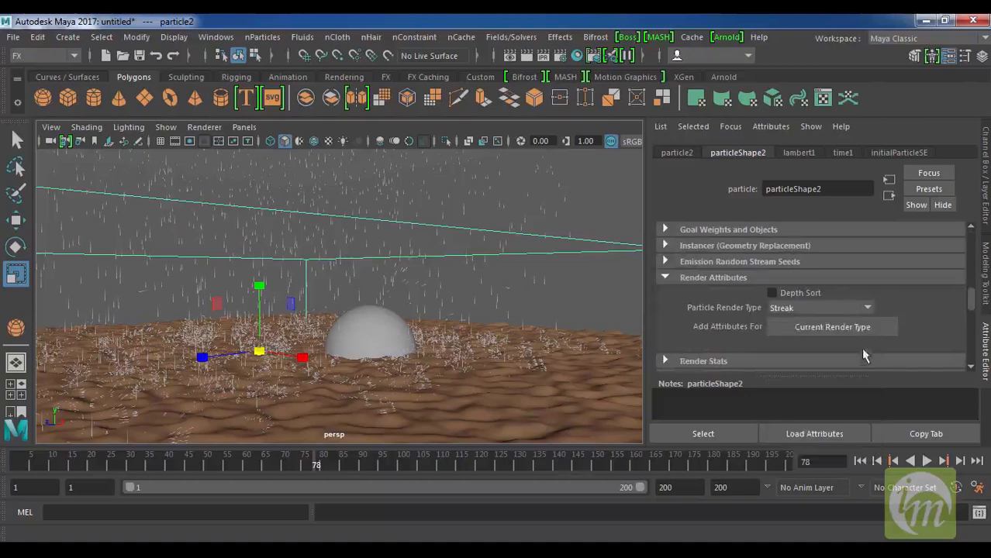
left_click(864, 330)
Set the Tail Size of the splash particles to 0.5 and their Tail Fade to about -0.422
scroll(869, 333, "down", 2)
left_click_drag(891, 333, 890, 335)
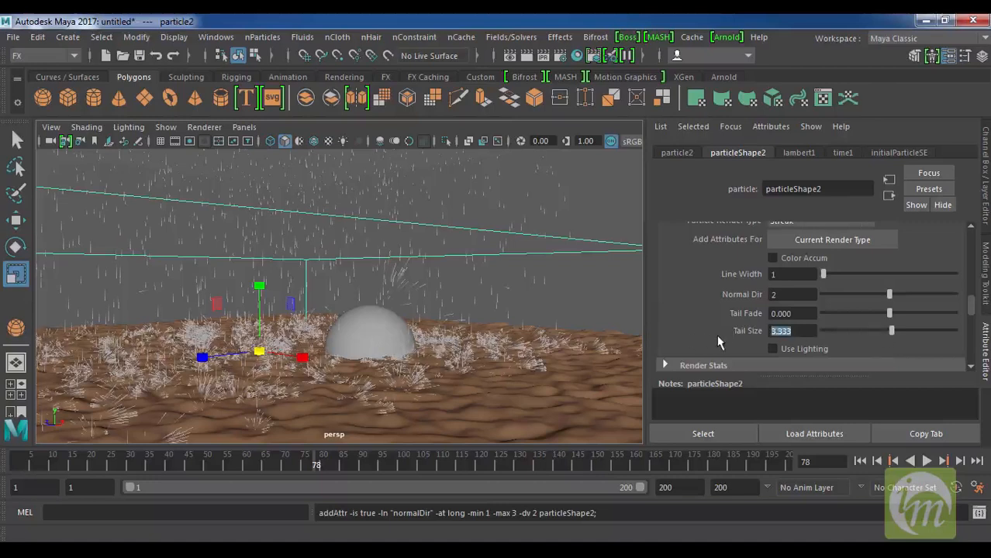
type(".5")
key("Return")
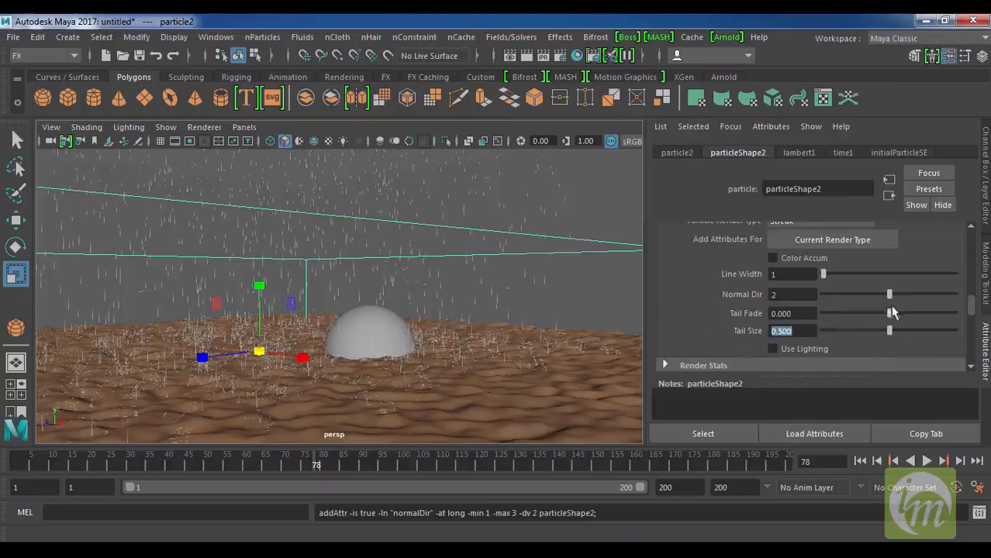
left_click_drag(889, 317, 857, 320)
Play the simulation from the first frame to frame 67 to check the faded splashes around the sphere, and clear the selection
left_click(859, 461)
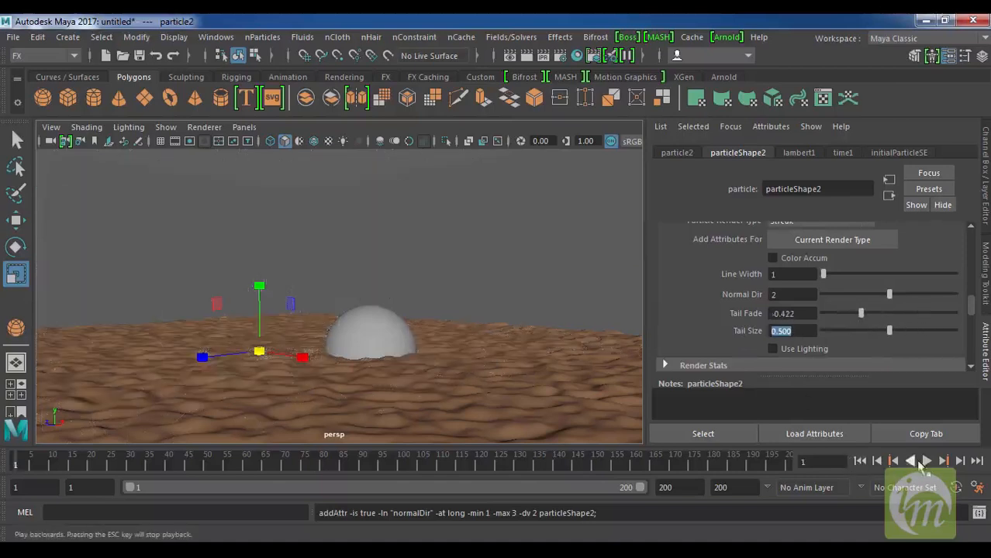
left_click(926, 461)
left_click(927, 462)
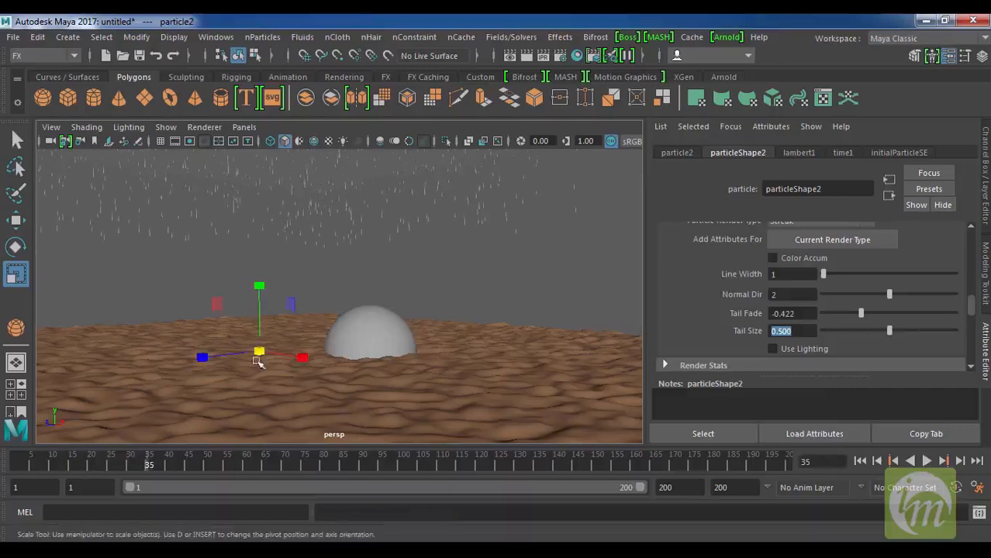
left_click(927, 461)
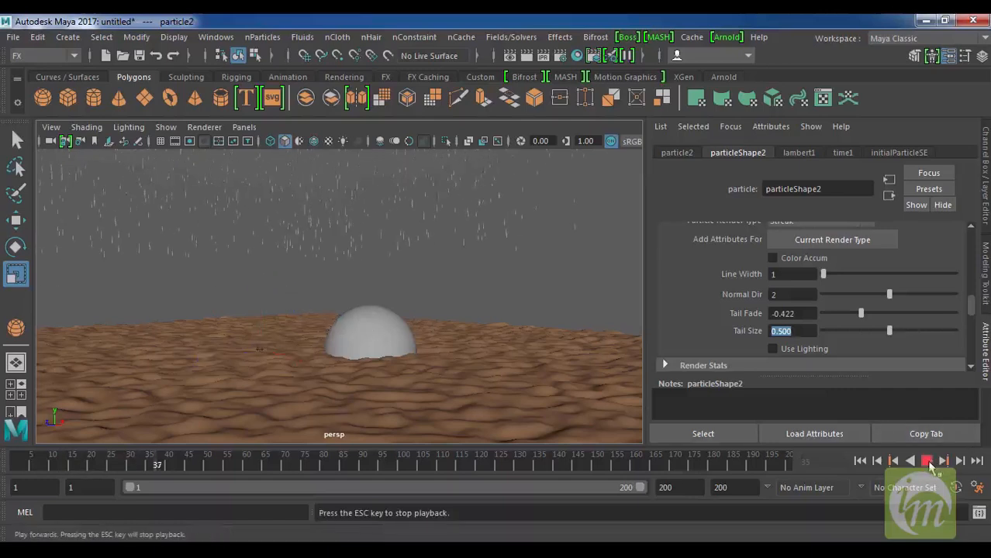
left_click(375, 360)
left_click_drag(375, 329, 514, 334, "alt")
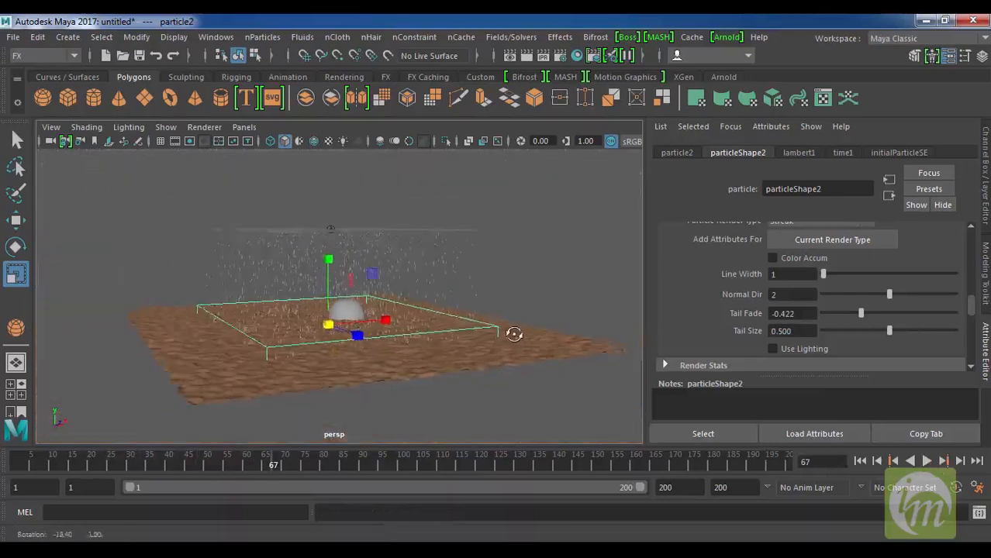
right_click_drag(514, 334, 527, 322, "alt")
left_click(264, 38)
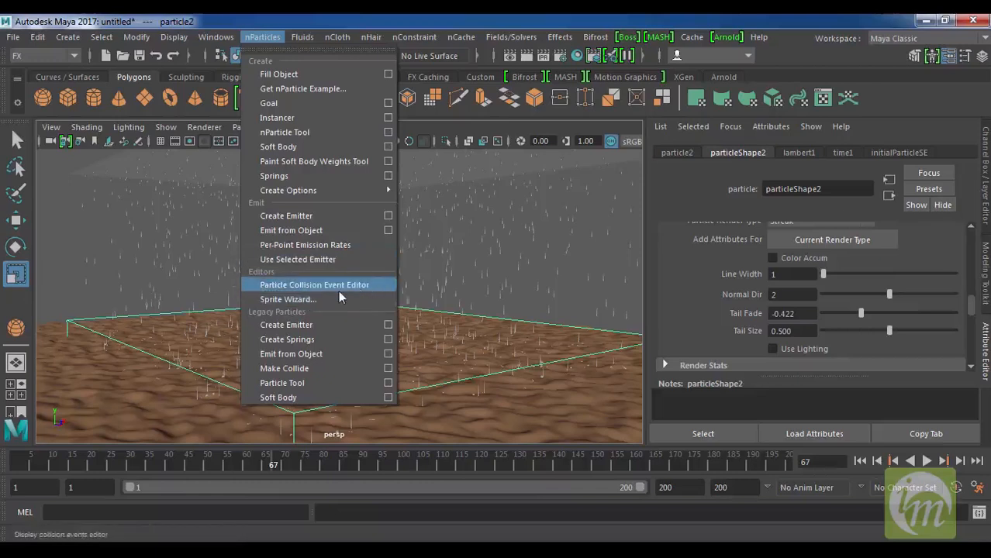
left_click(520, 286)
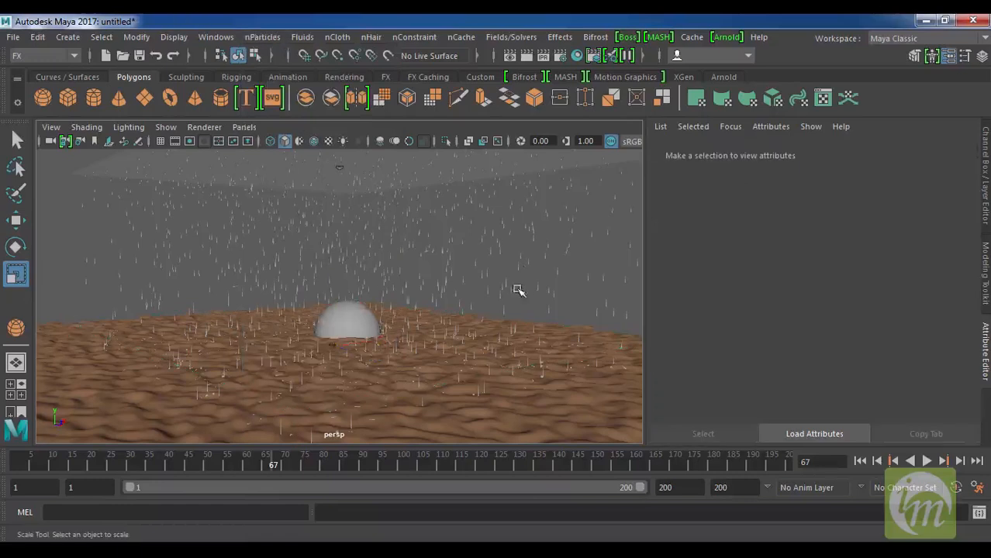
Play the simulation from the first frame while viewing the sphere up close to check the splashes around it
left_click_drag(494, 332, 230, 345, "alt")
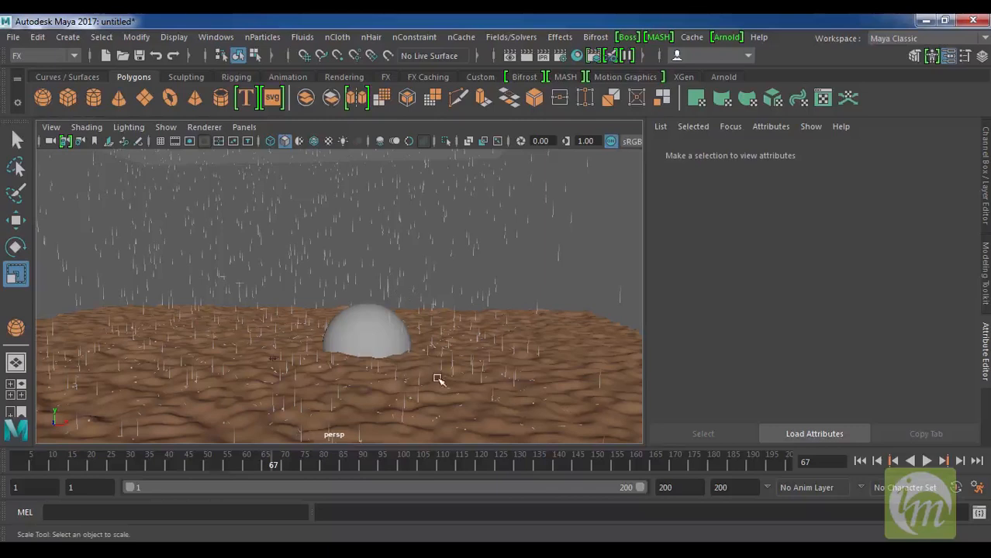
scroll(439, 392, "up", 3)
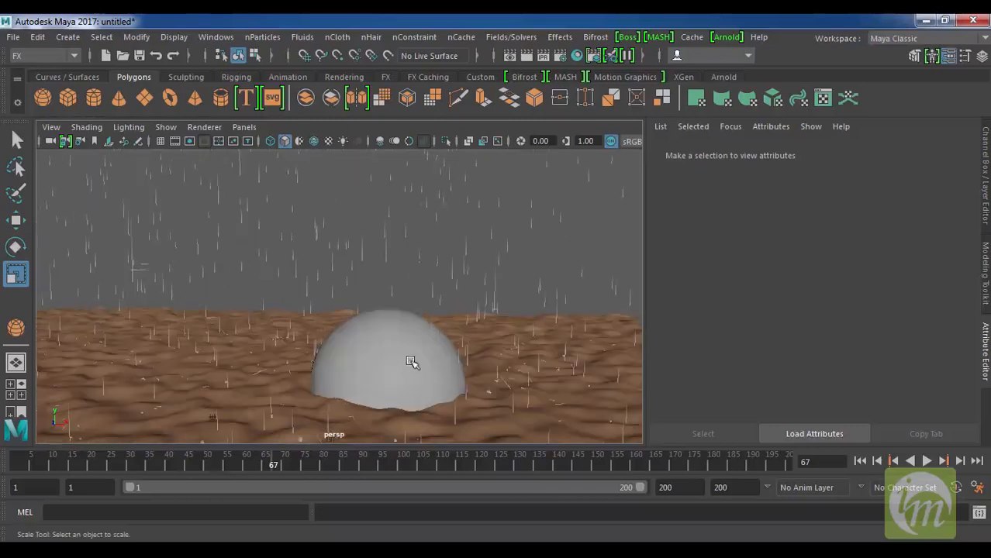
left_click(860, 460)
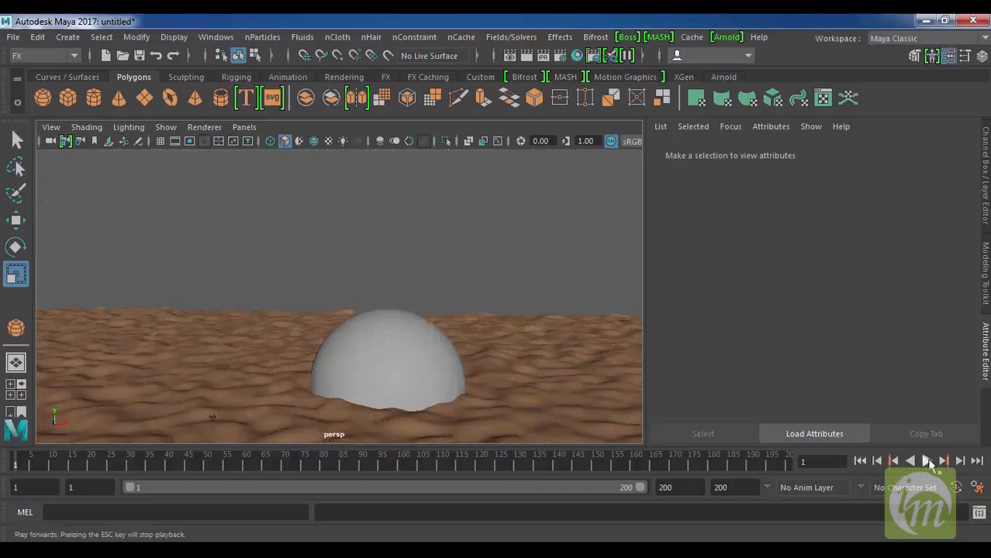
left_click(927, 460)
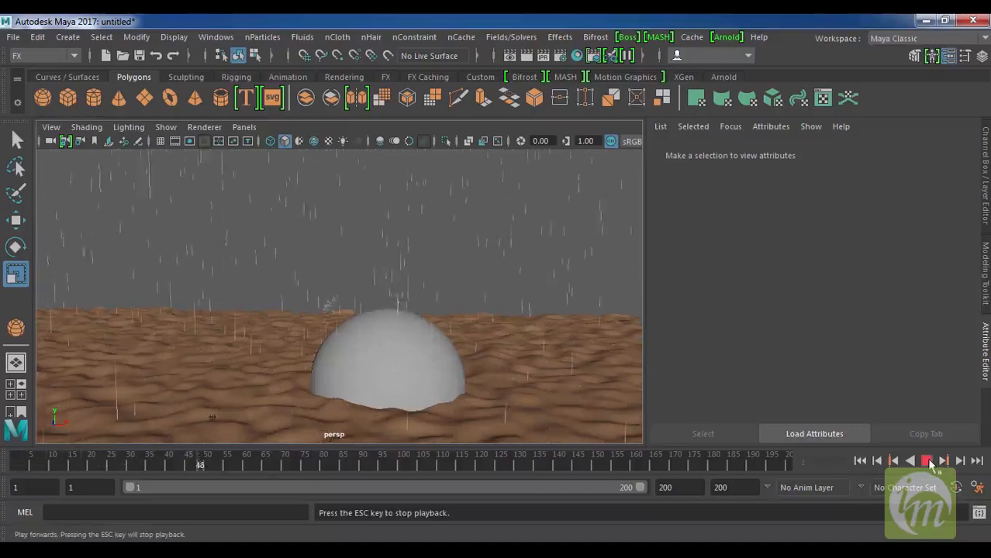
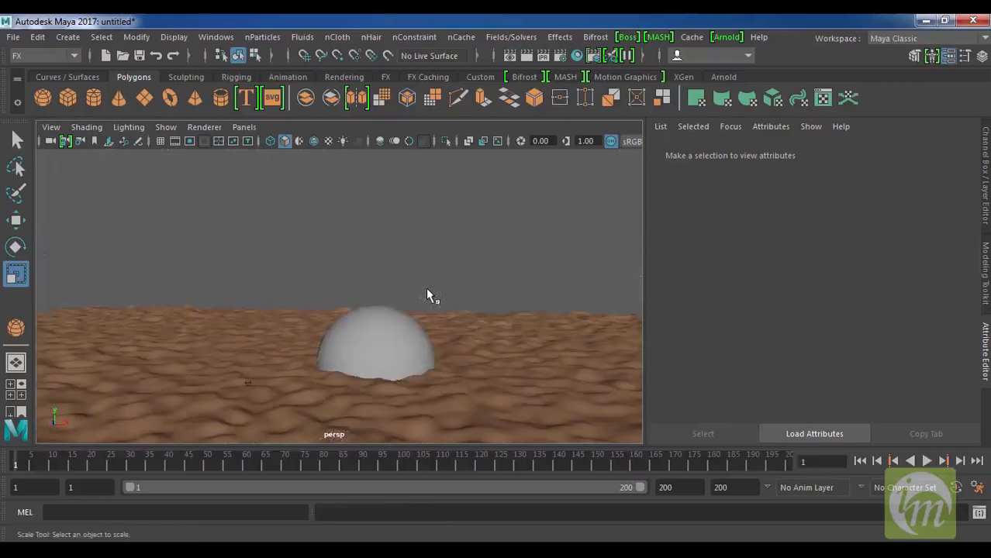
Try to delete a collision event for particle2 in the Particle Collision Event Editor
left_click_drag(427, 295, 356, 228, "alt")
scroll(504, 307, "down", 4)
mouse_move(528, 328)
left_mouse_down("alt")
mouse_move(491, 332)
mouse_move(522, 333)
left_mouse_up("alt")
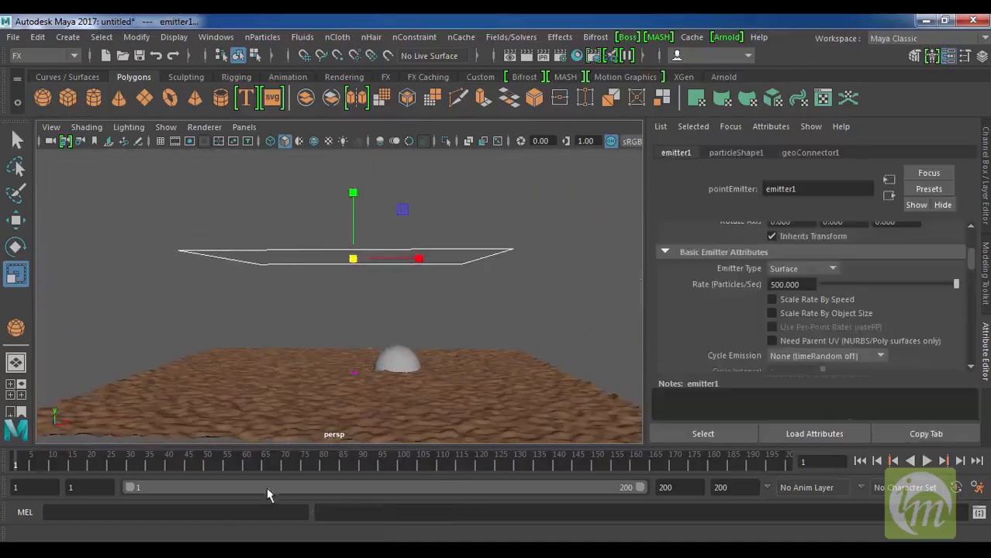
left_click(262, 37)
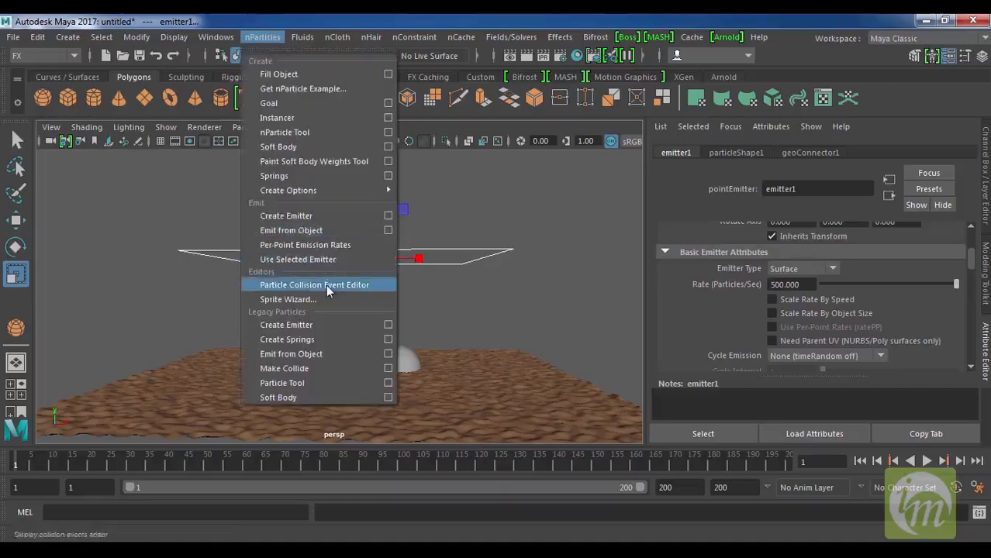
left_click(325, 284)
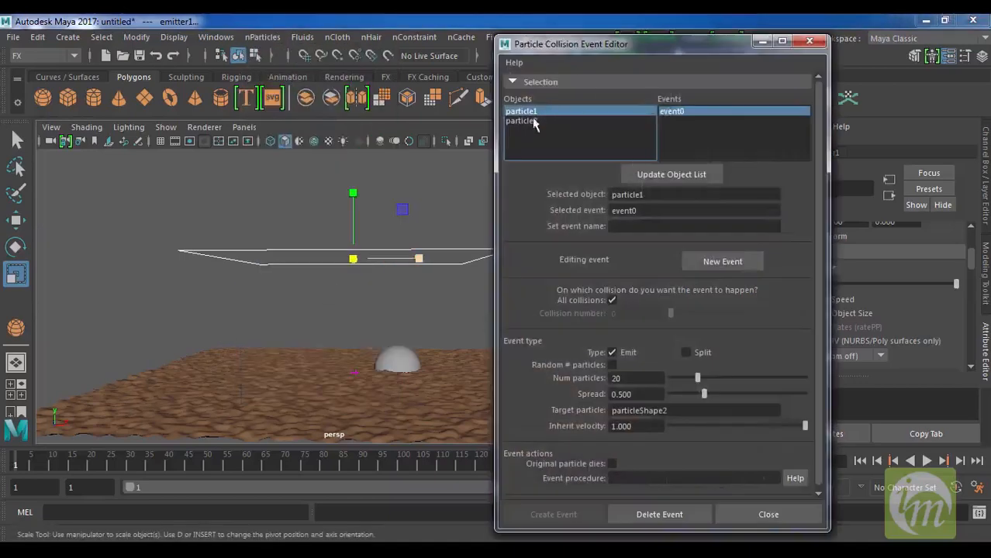
left_click(524, 122)
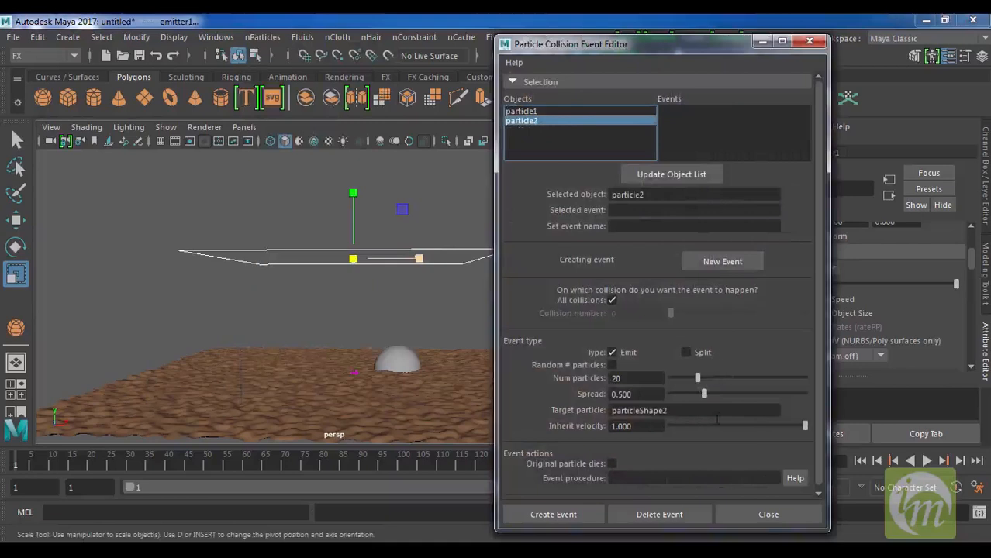
left_click(641, 517)
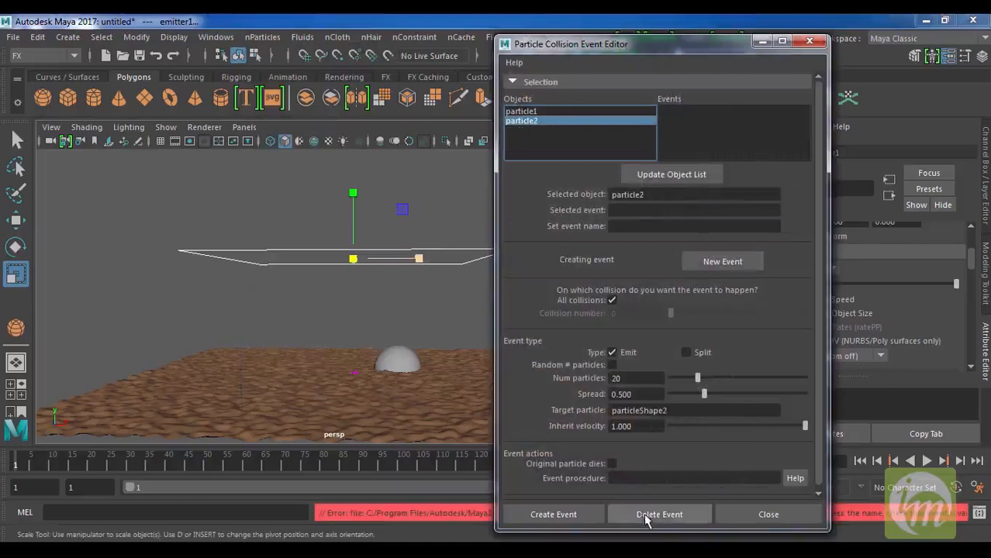
Delete the splash particles, particle2, using the Outliner, and close the Outliner and the Particle Collision Event Editor
left_click(354, 372)
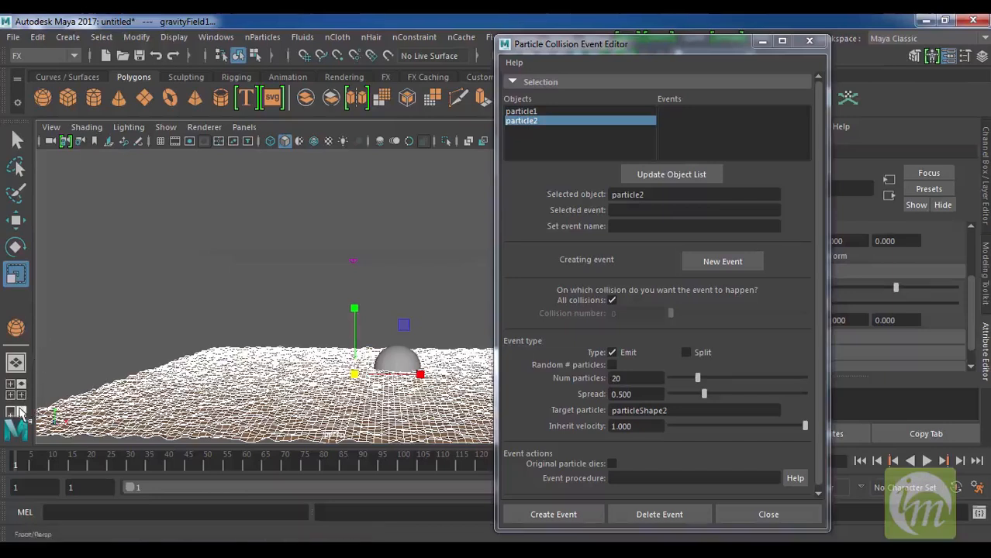
left_click(218, 39)
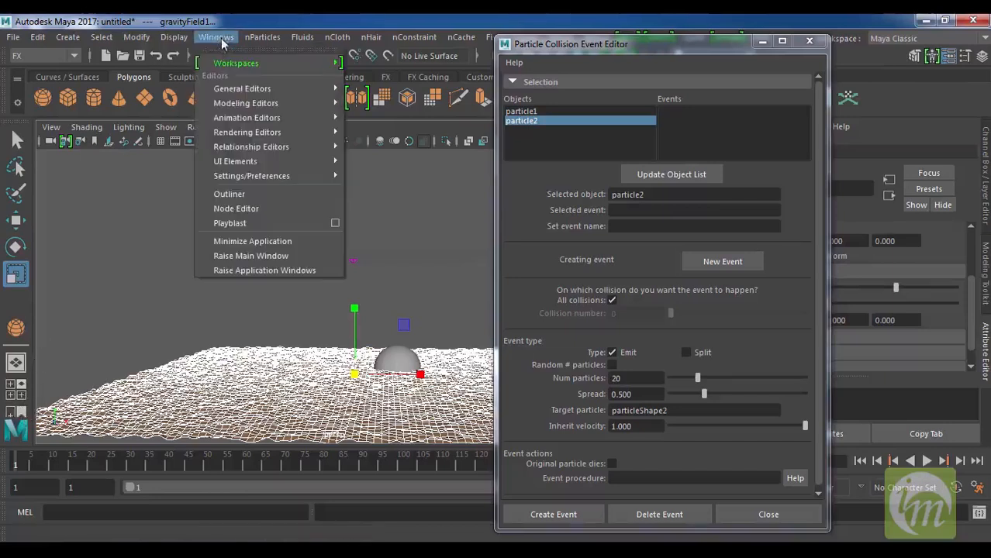
left_click(272, 190)
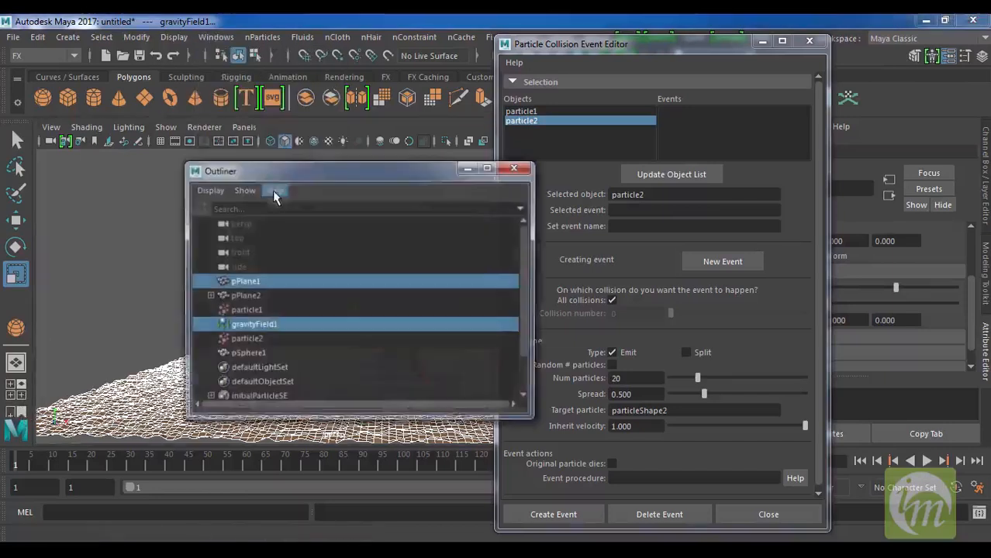
left_click(260, 338)
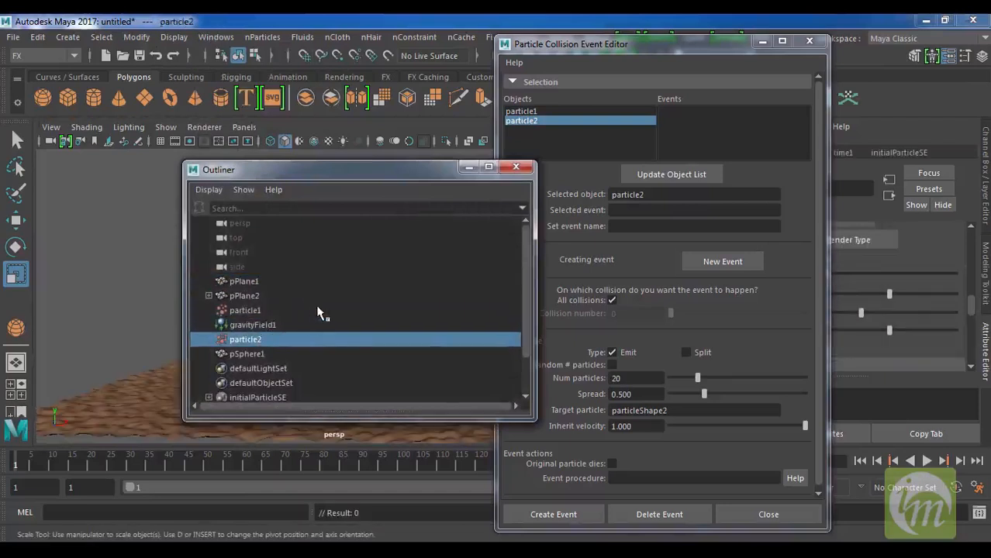
left_click(516, 166)
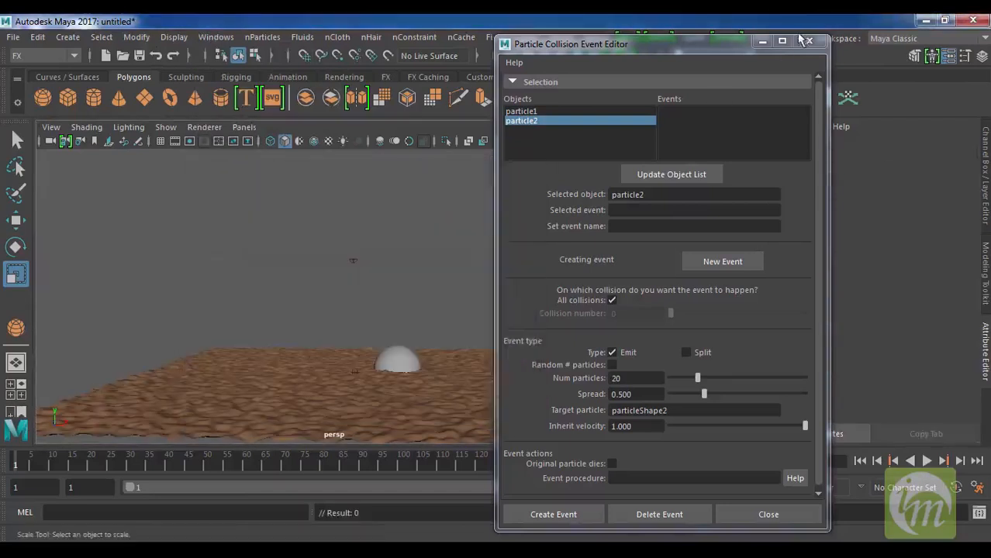
left_click(806, 40)
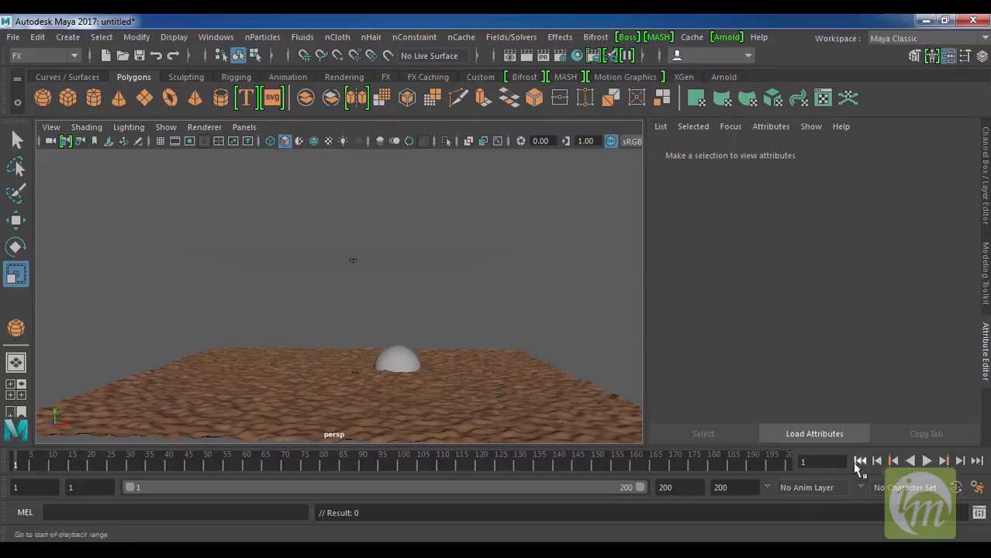
Play the rain simulation from the first frame, stop it at frame 85, and examine the rain closer around the sphere
left_click(926, 461)
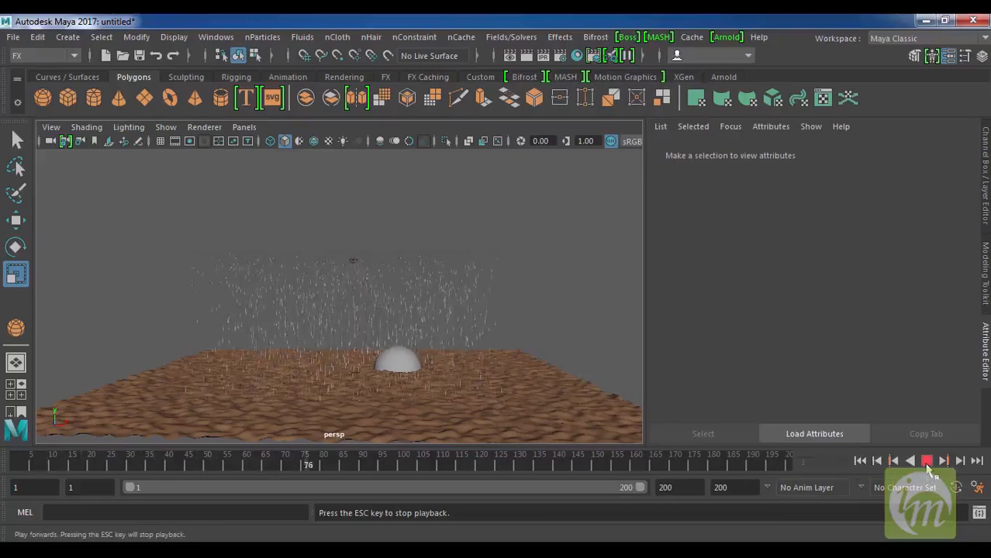
left_click(928, 466)
left_click_drag(512, 293, 524, 310, "alt")
scroll(508, 309, "up", 4)
Create a turbulence field for the particle1 rain and play the simulation from the first frame to frame 72
left_click(428, 268)
scroll(523, 310, "up", 1)
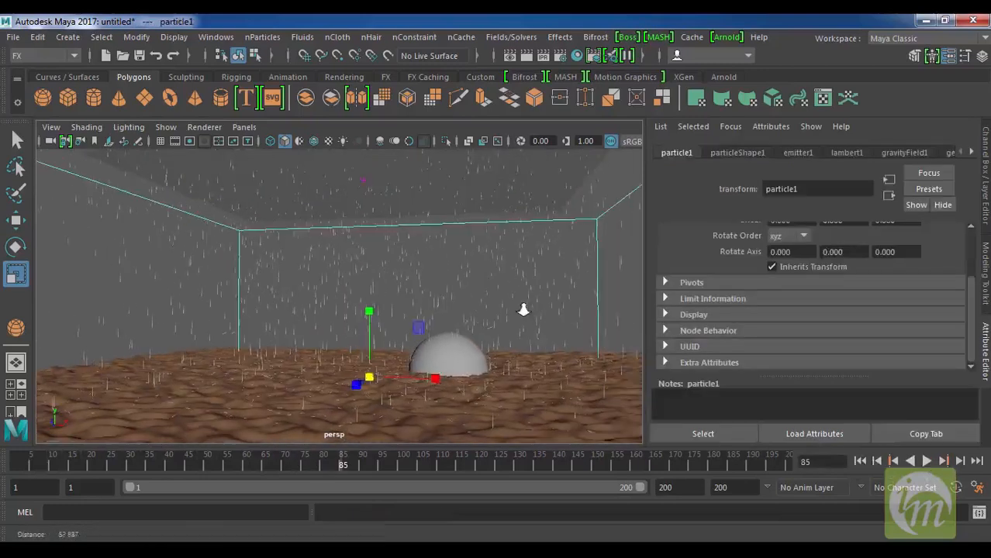
scroll(523, 305, "down", 1)
right_click_drag(523, 301, 526, 337, "alt")
left_click(514, 39)
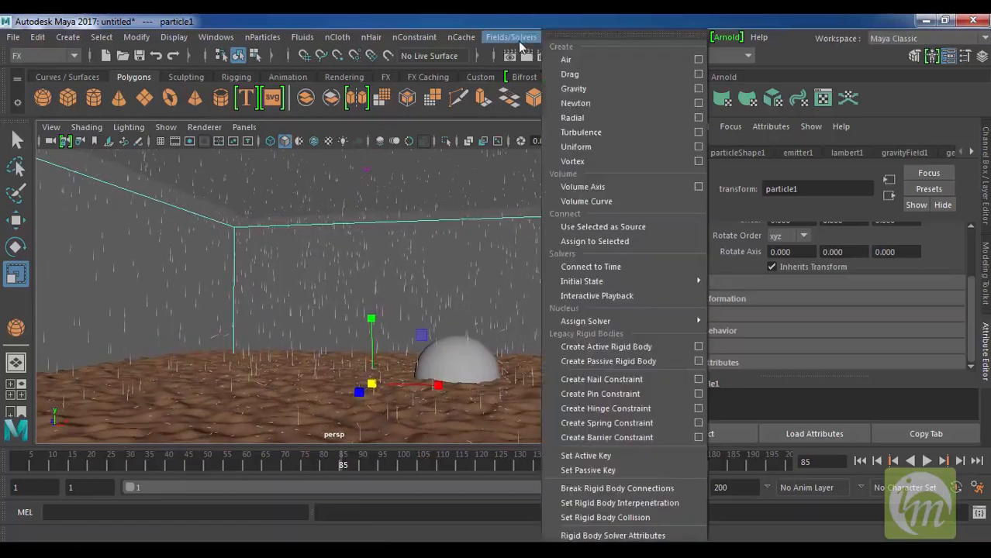
left_click(579, 193)
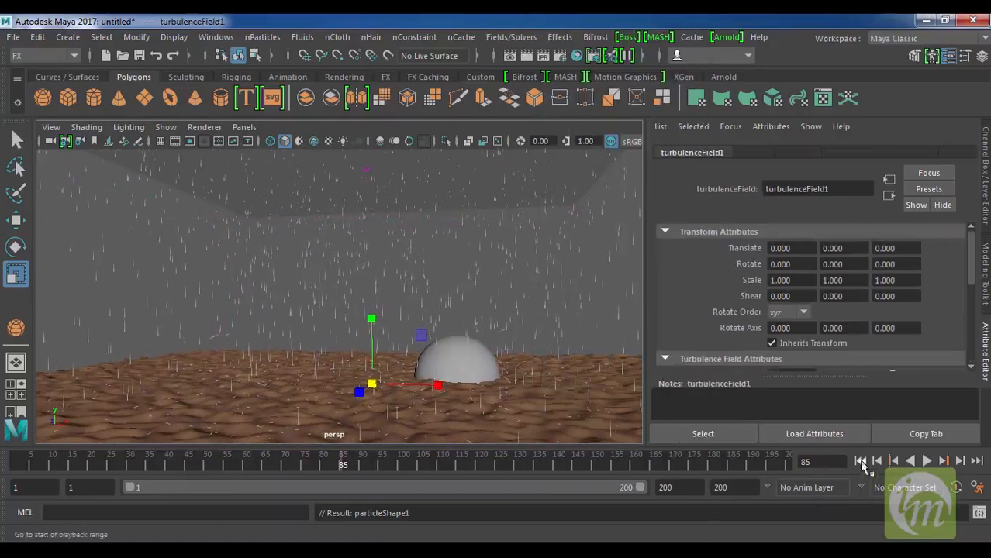
left_click(927, 460)
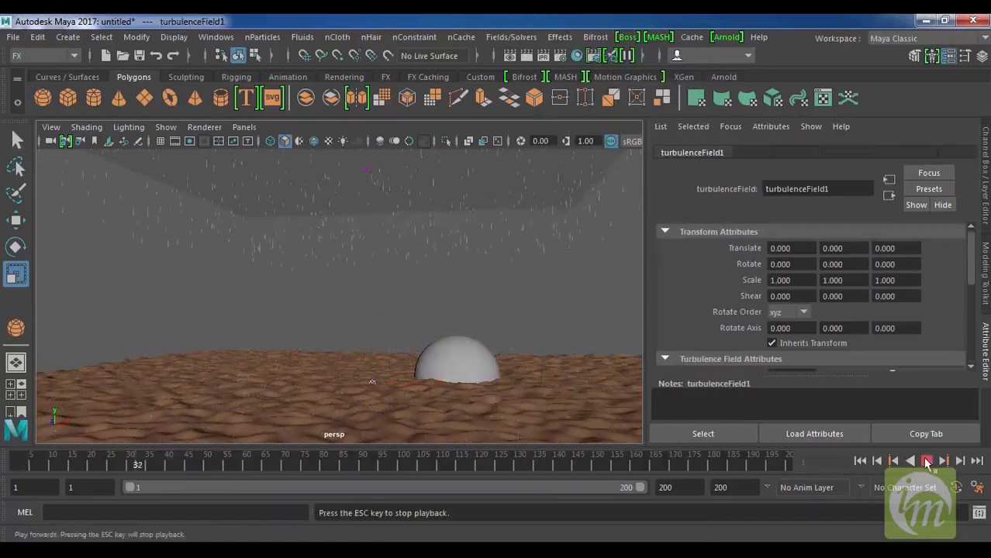
left_click(926, 460)
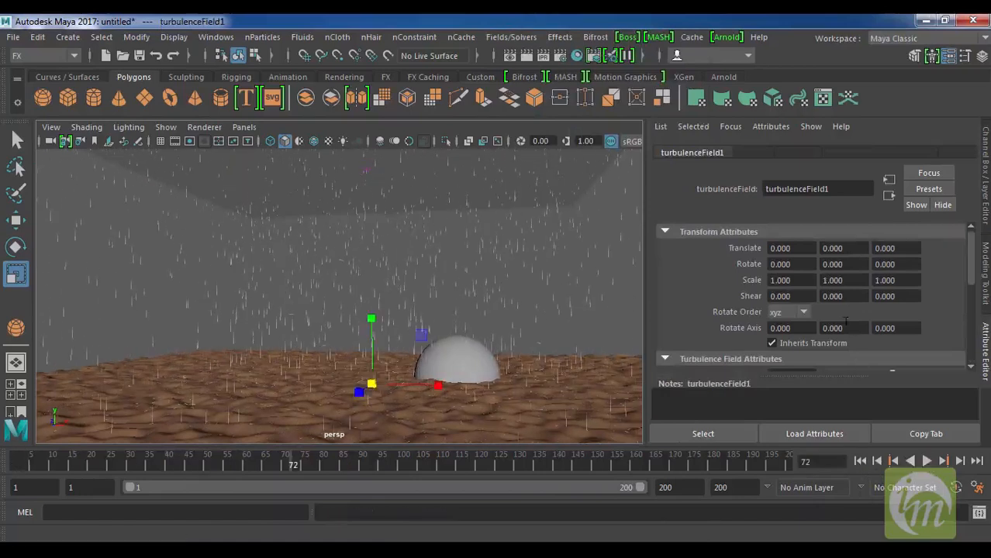
Set the turbulence field's Magnitude to about 83.516 and play the simulation from the first frame to frame 155
scroll(887, 331, "down", 3)
left_click_drag(898, 289, 951, 289)
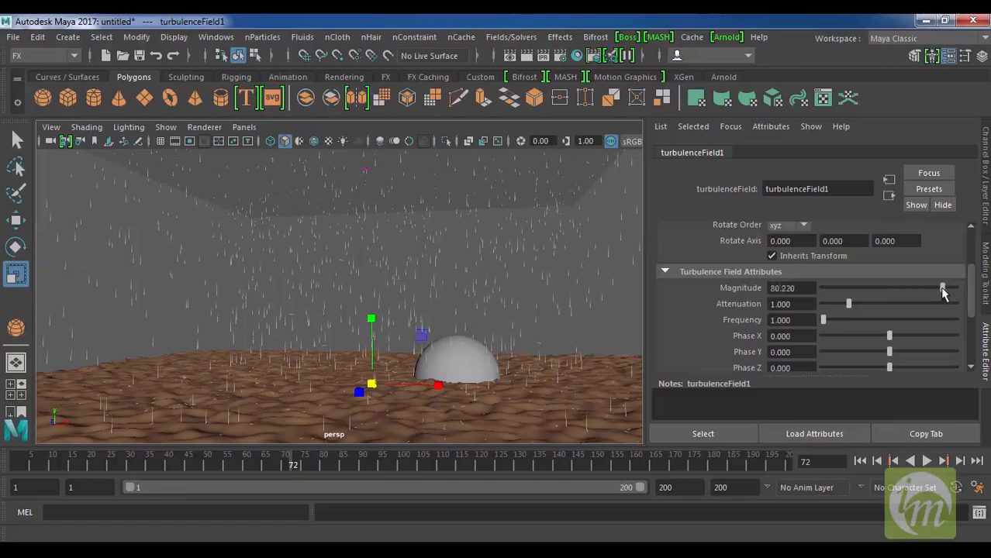
left_click(860, 462)
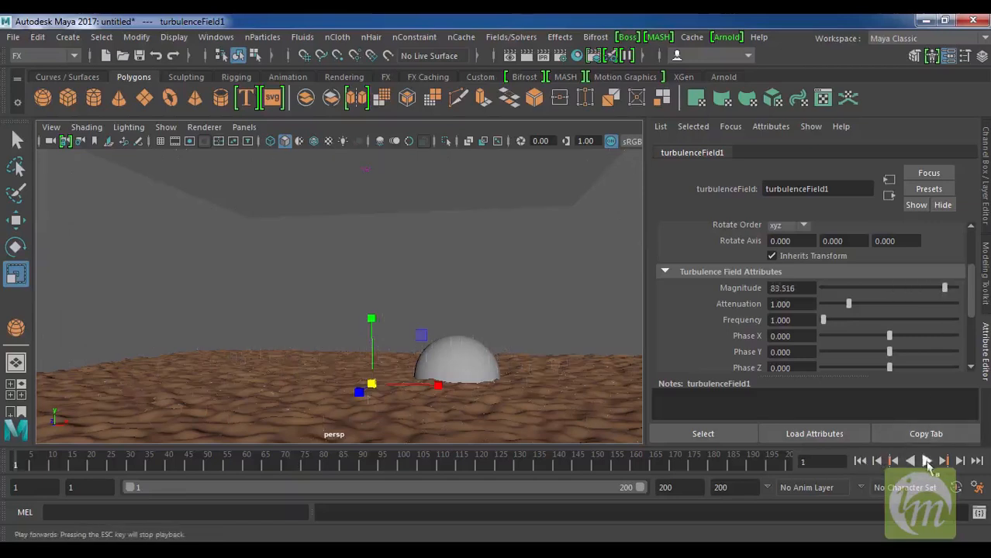
left_click(927, 461)
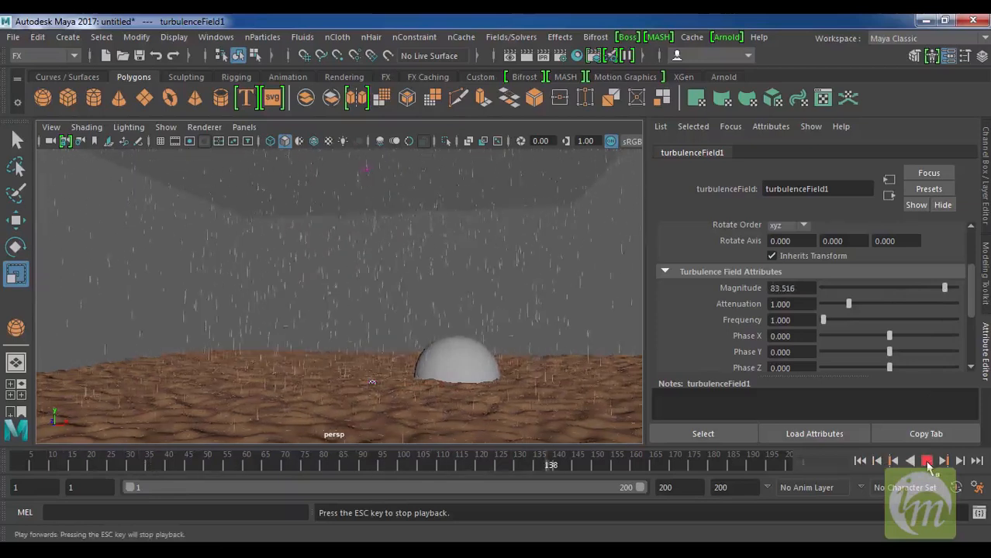
left_click(927, 461)
Set the turbulence field's Attenuation to about 0.302, play the simulation from the first frame to frame 112, and clear the selection
left_click_drag(846, 310, 834, 313)
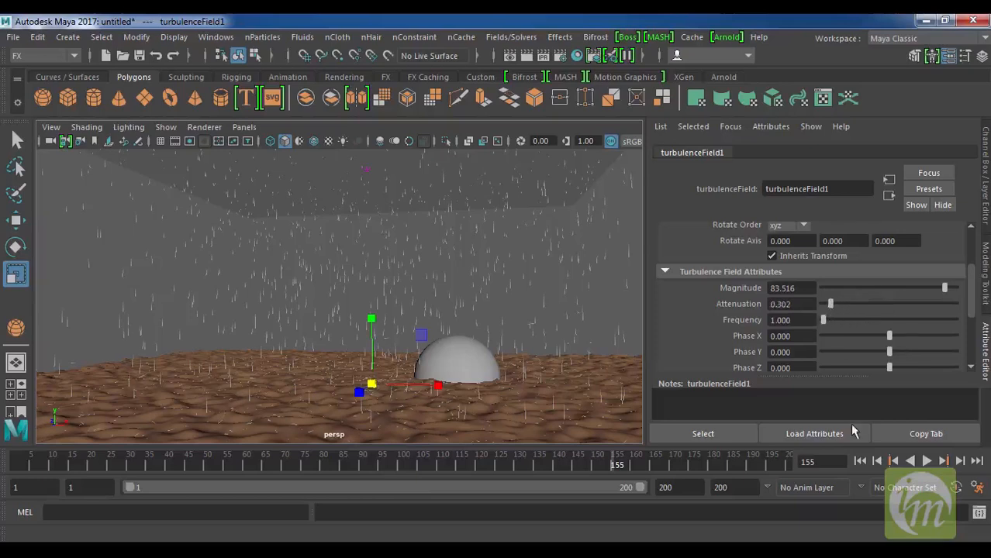
left_click(927, 461)
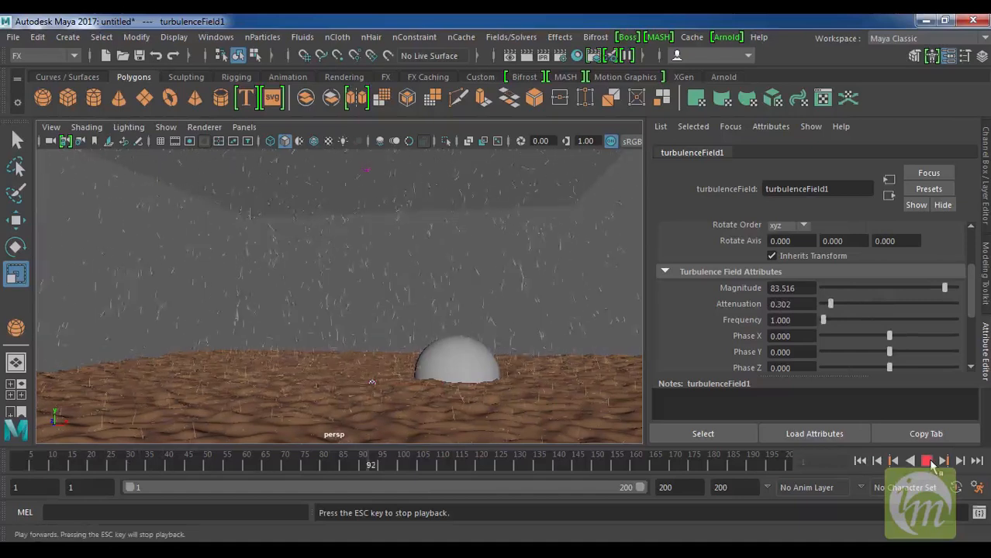
left_click(929, 461)
mouse_move(538, 376)
left_mouse_down("alt")
mouse_move(569, 365)
mouse_move(548, 371)
left_mouse_up("alt")
left_click(547, 373)
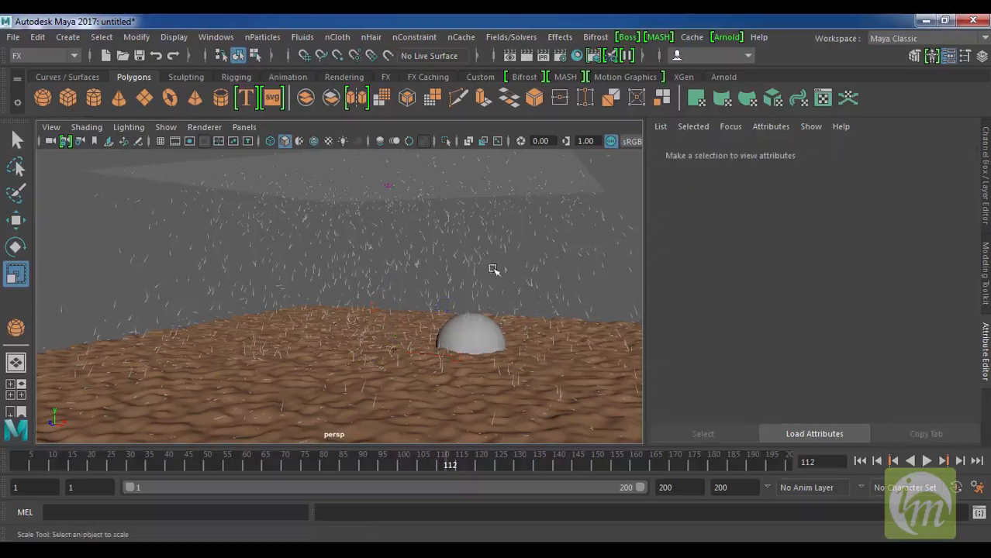
Select the particle1 rain, play the simulation from the first frame to frame 56, and examine how the rain falls
left_click(533, 256)
left_click(926, 461)
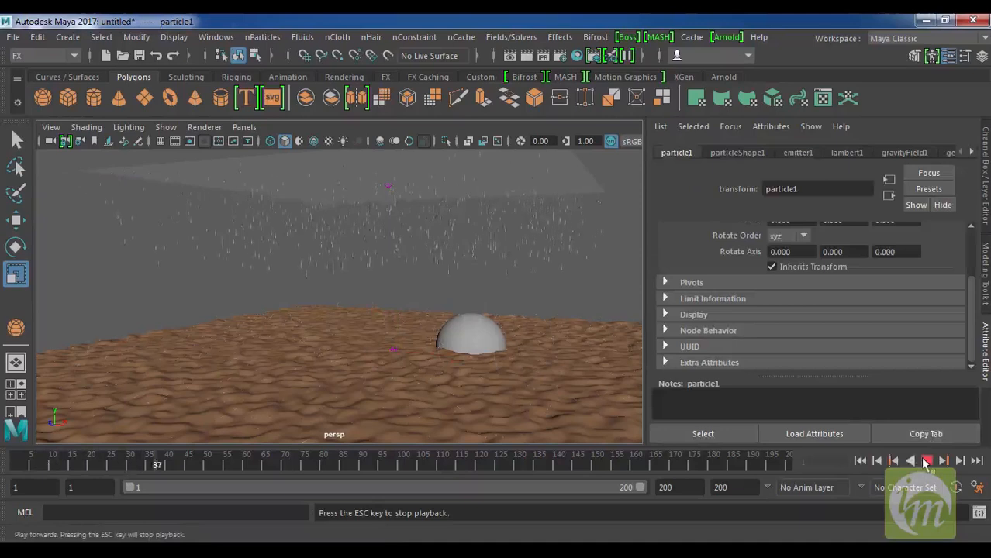
left_click(926, 461)
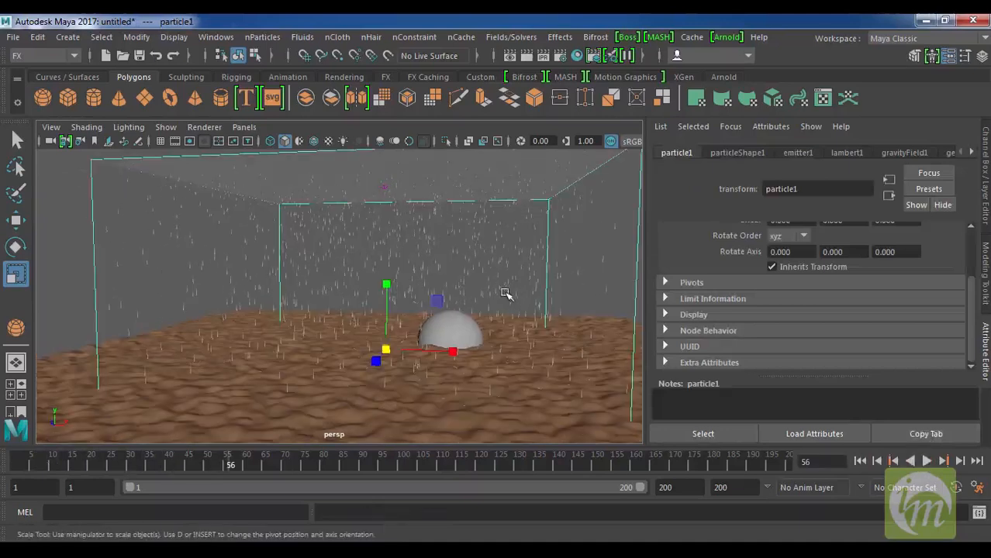
scroll(512, 300, "up", 2)
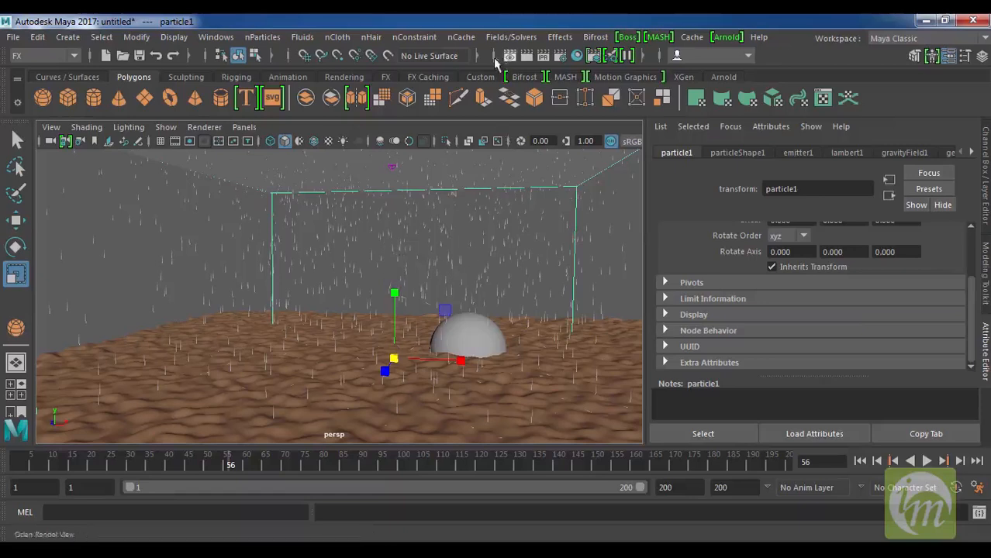
Create an air field for the particle1 rain and play the simulation from the first frame to frame 52
left_click(516, 37)
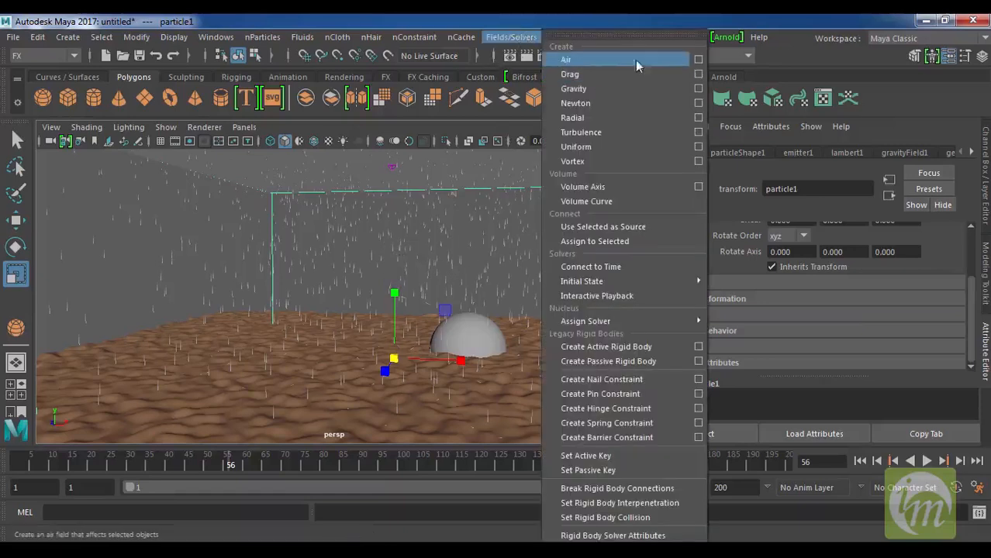
left_click(677, 60)
left_click(860, 461)
left_click(926, 460)
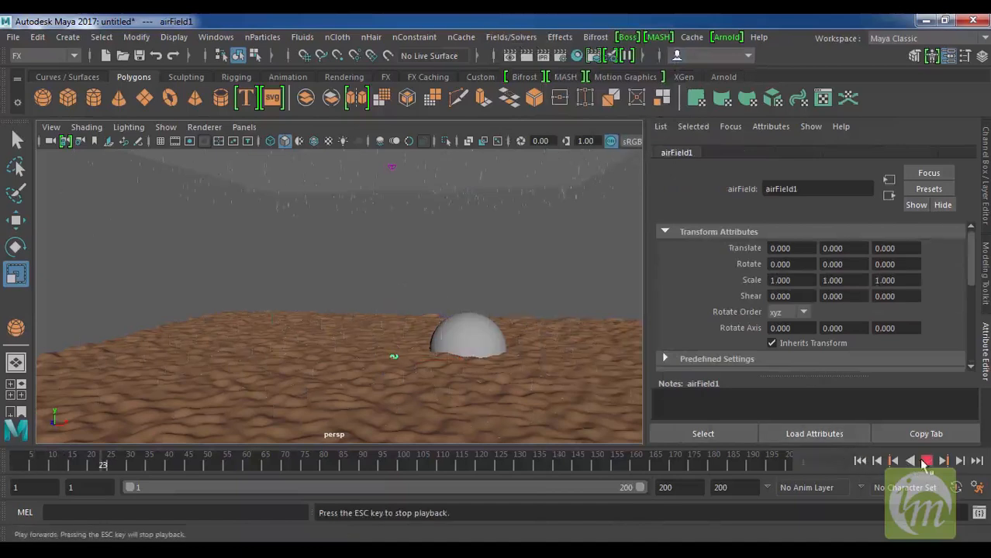
left_click(926, 461)
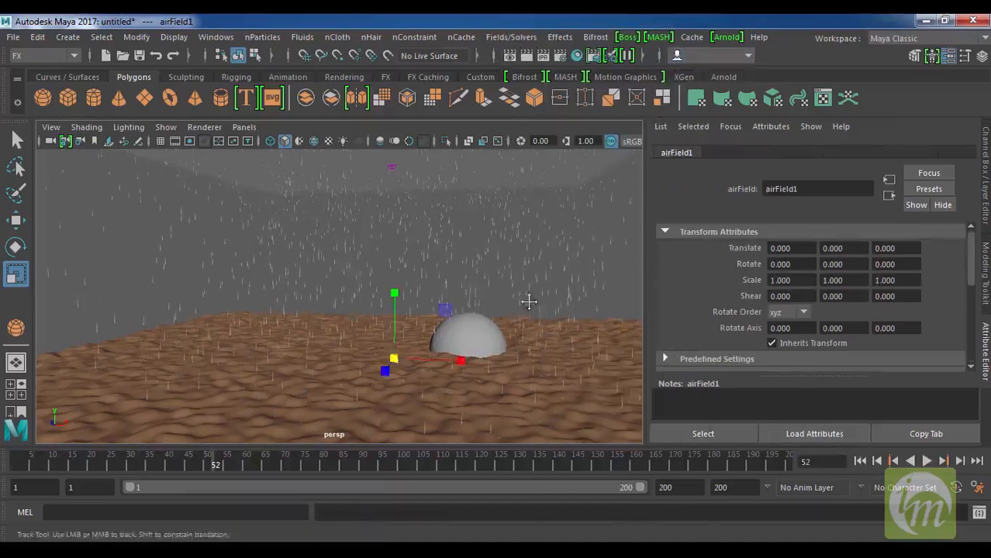
Set the Magnitude of the air field to about 96.703
middle_click_drag(528, 302, 472, 301, "alt")
left_click_drag(971, 270, 980, 323)
left_click_drag(893, 264, 953, 272)
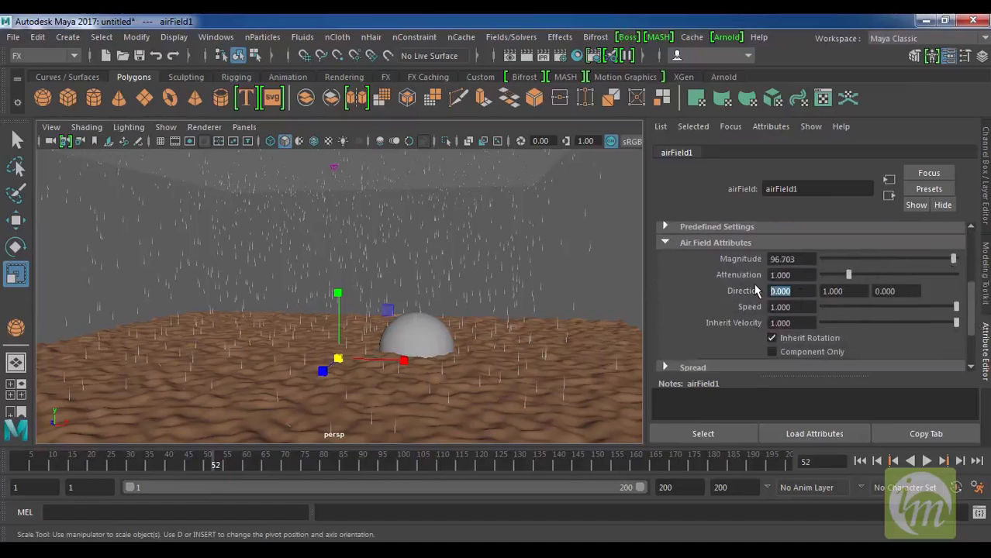
Set the air field's Direction to 1, 0, 0 and play the simulation from the first frame to frame 170
key("Tab")
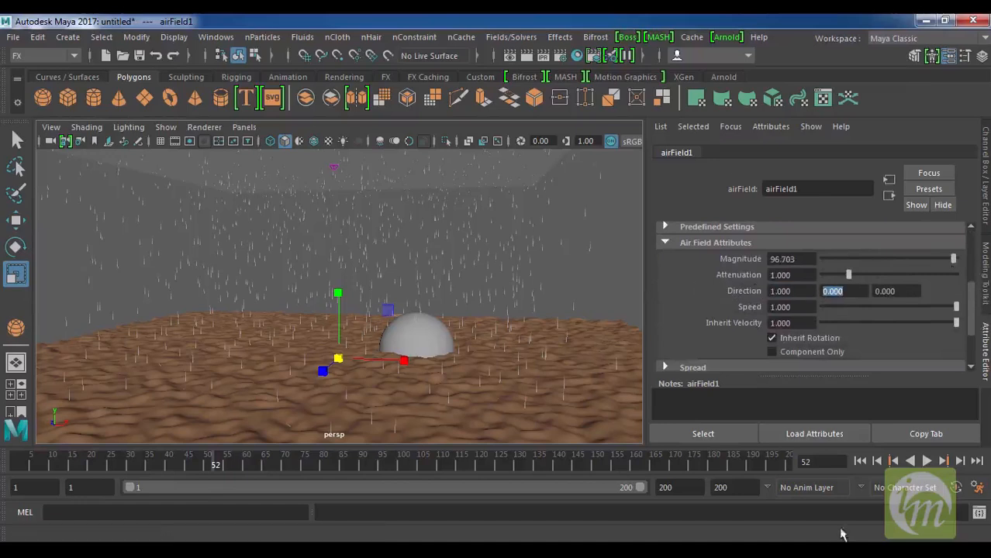
left_click(859, 460)
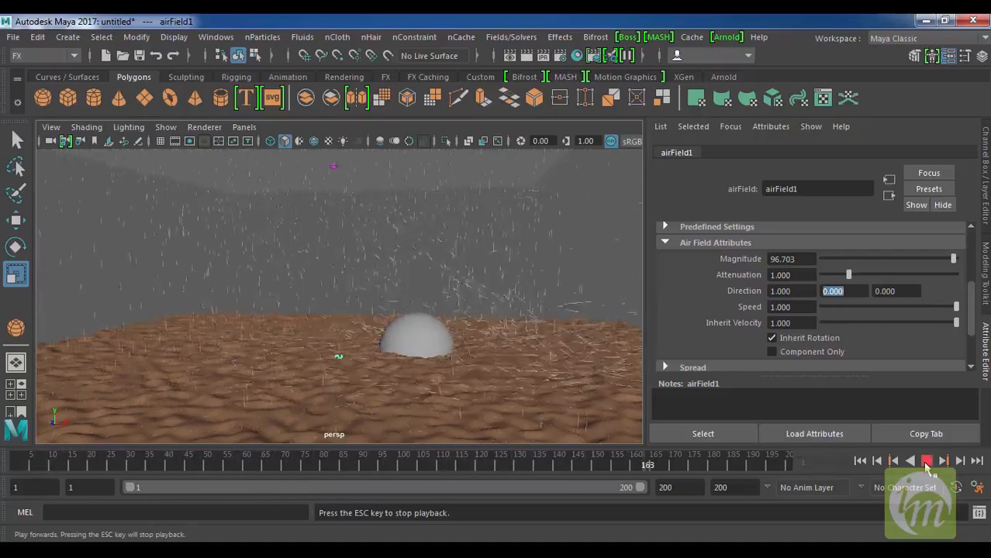
left_click(925, 461)
Set the air field's Magnitude to 10 and play the simulation from the first frame, stopping at frame 184
left_click(783, 259)
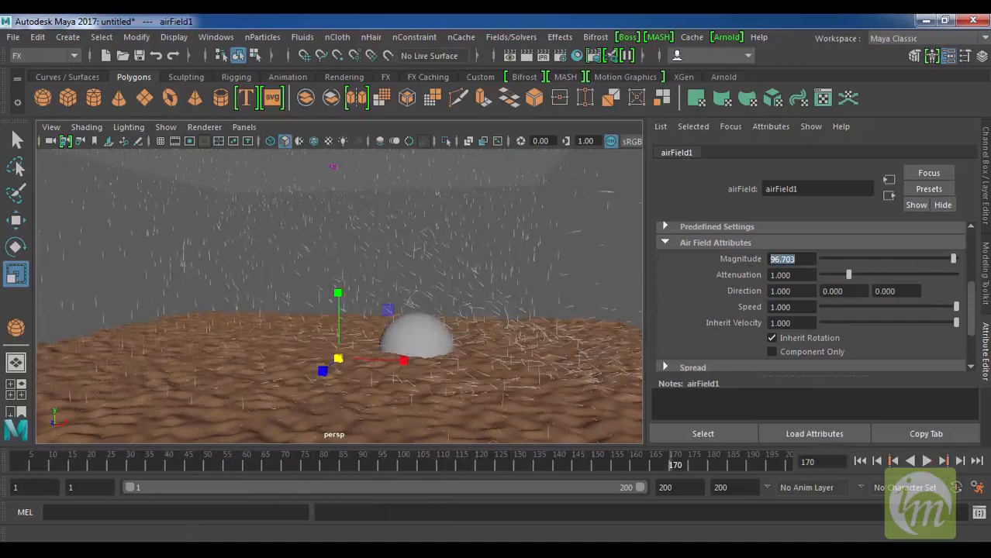
type("1")
key("Return")
left_click(860, 460)
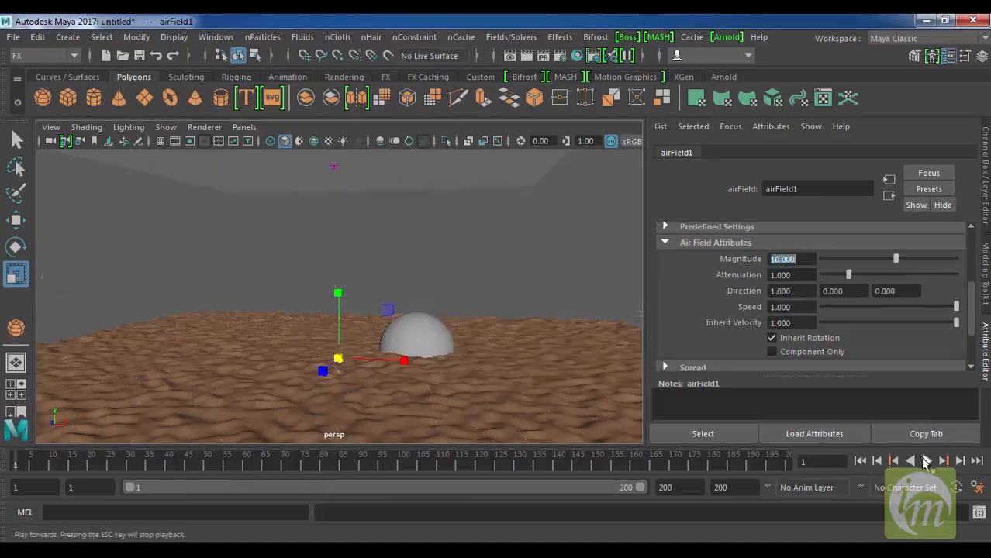
left_click(926, 460)
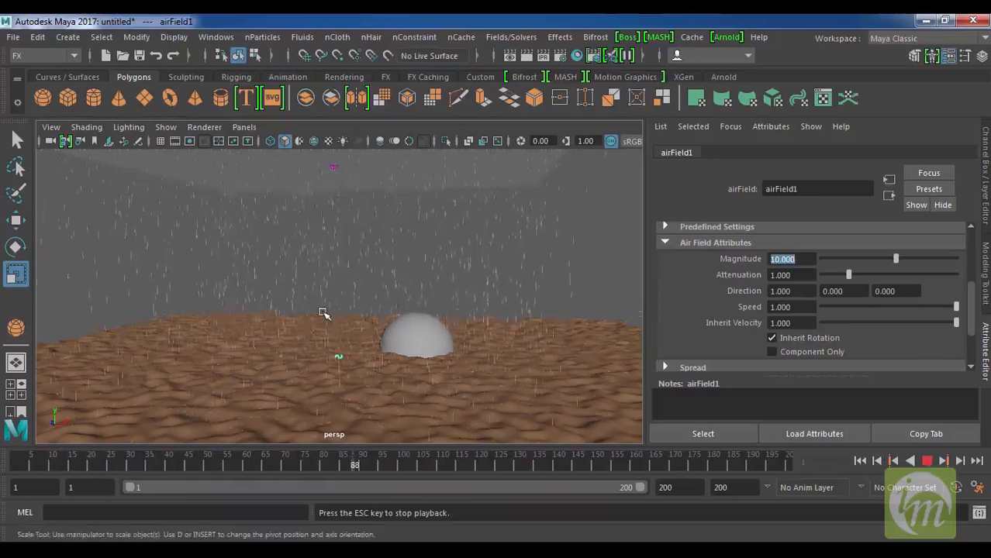
scroll(506, 385, "down", 3)
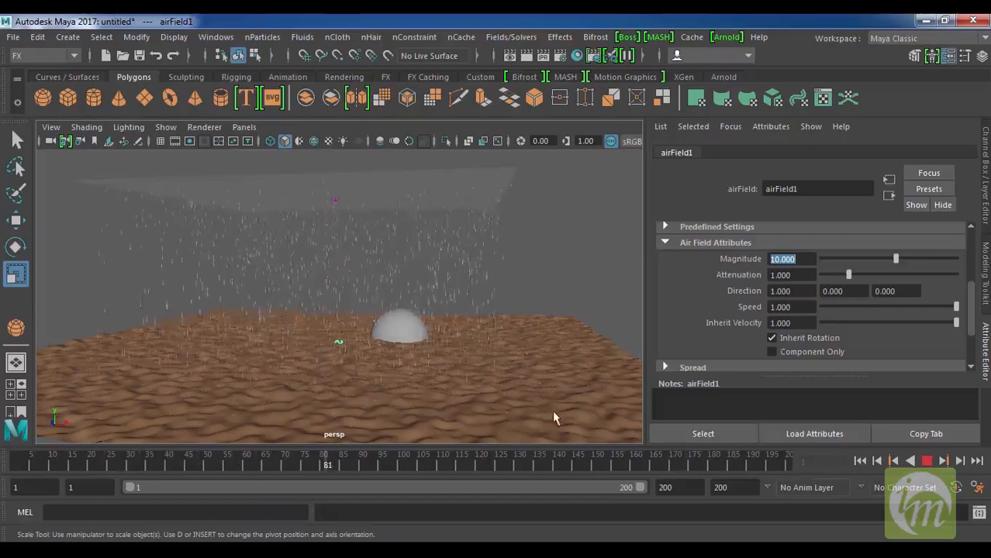
left_click(934, 459)
Examine the rain falling on the ground plane and sphere at frame 184 from several angles and distances
left_click_drag(471, 327, 497, 339, "alt")
key("r")
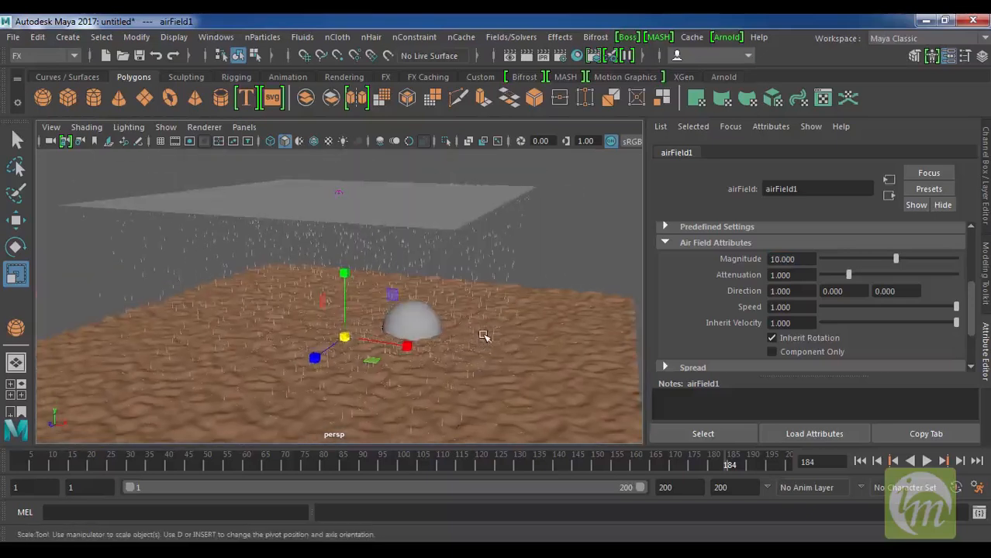
left_click_drag(553, 380, 469, 367, "alt")
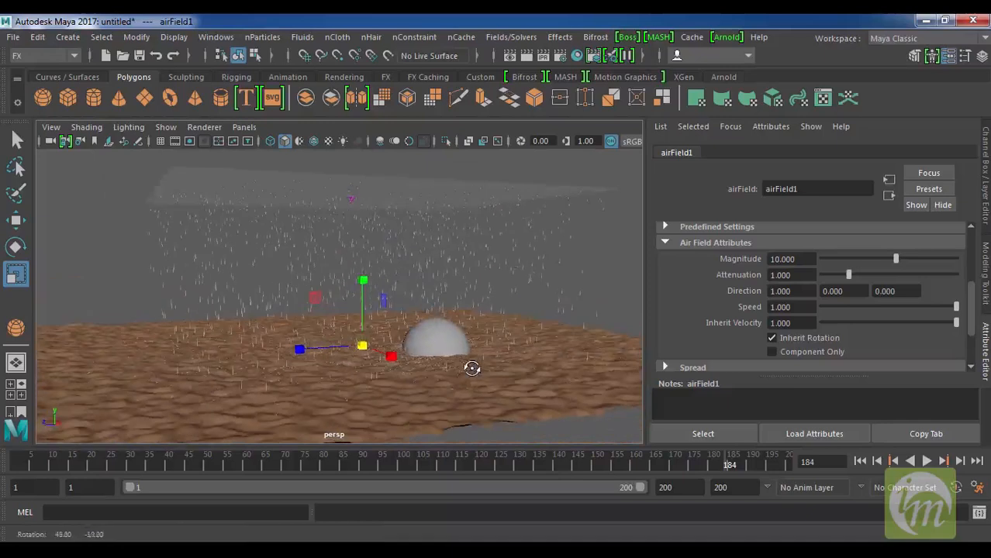
left_click_drag(409, 372, 481, 358, "alt")
right_click_drag(481, 358, 487, 452, "alt")
middle_click_drag(458, 395, 462, 418, "alt")
scroll(463, 418, "down", 2)
left_click_drag(464, 416, 536, 411, "alt")
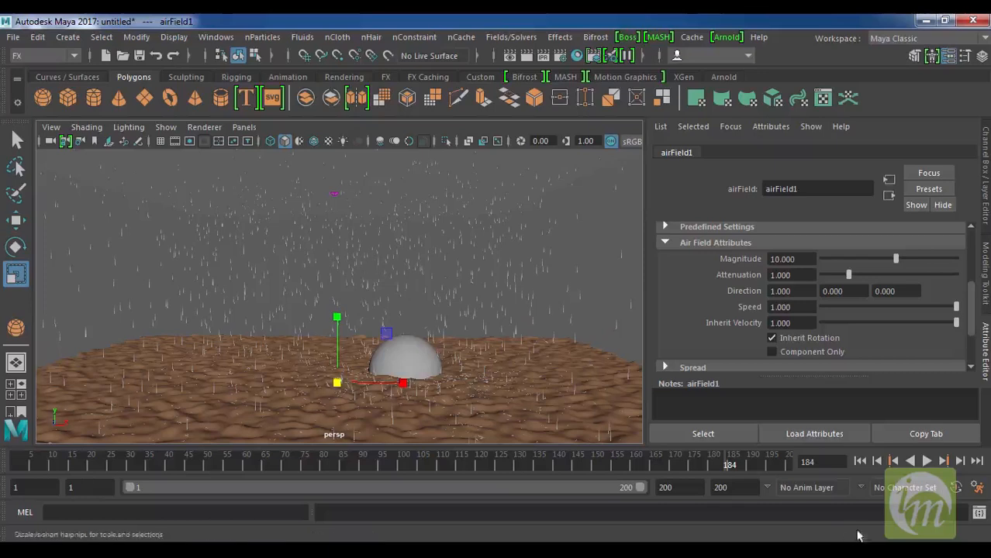
Return to the first frame and save the scene as particles in the scenes folder of New_Project, inside the desktop's maya project folder
left_click(861, 461)
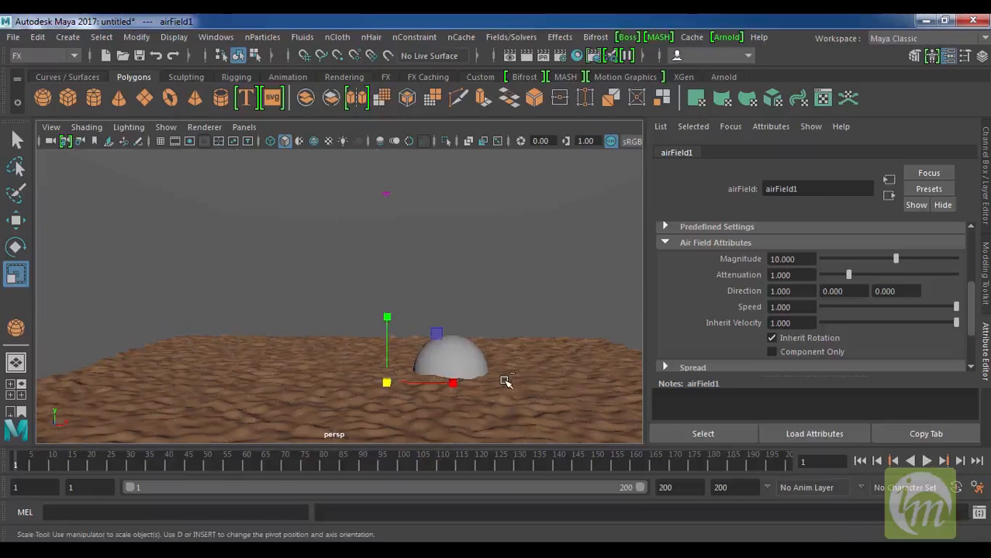
key("ctrl+shift+s")
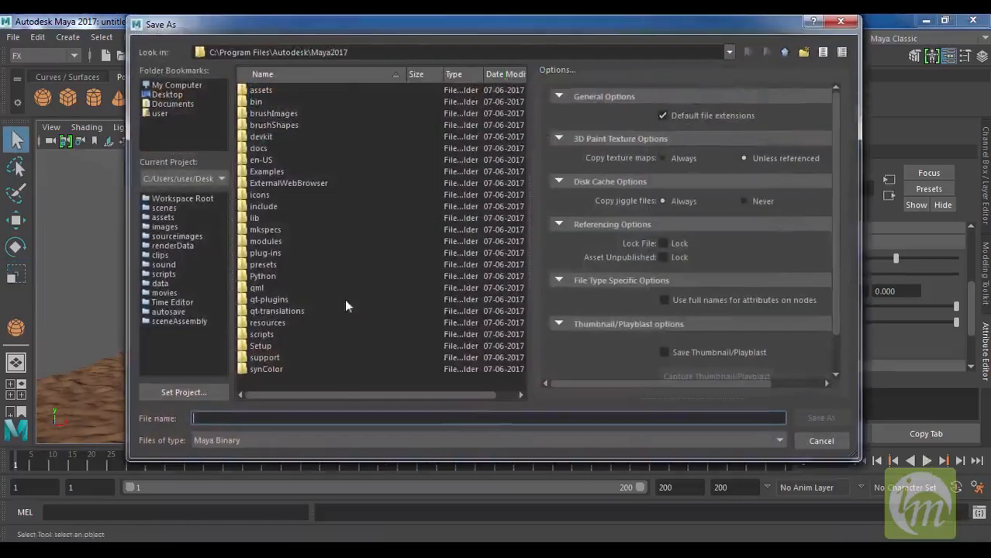
left_click(169, 104)
left_click(175, 94)
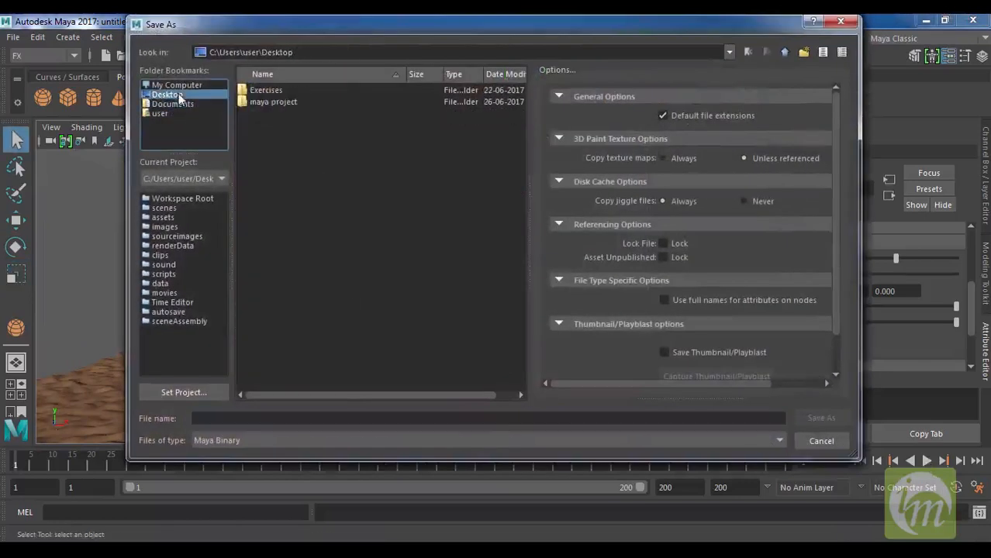
double_click(289, 101)
double_click(286, 91)
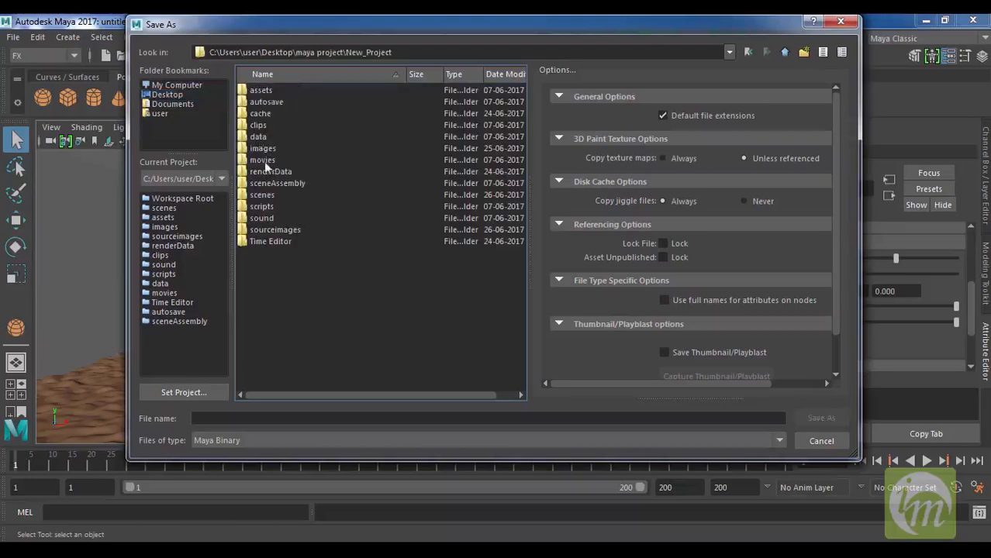
double_click(262, 195)
left_click(354, 418)
type("particles")
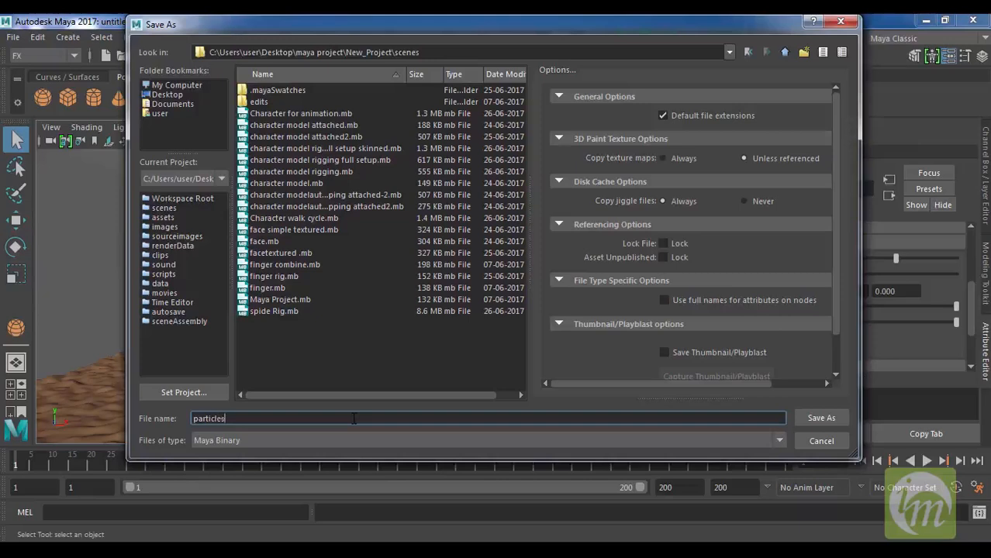
key("Return")
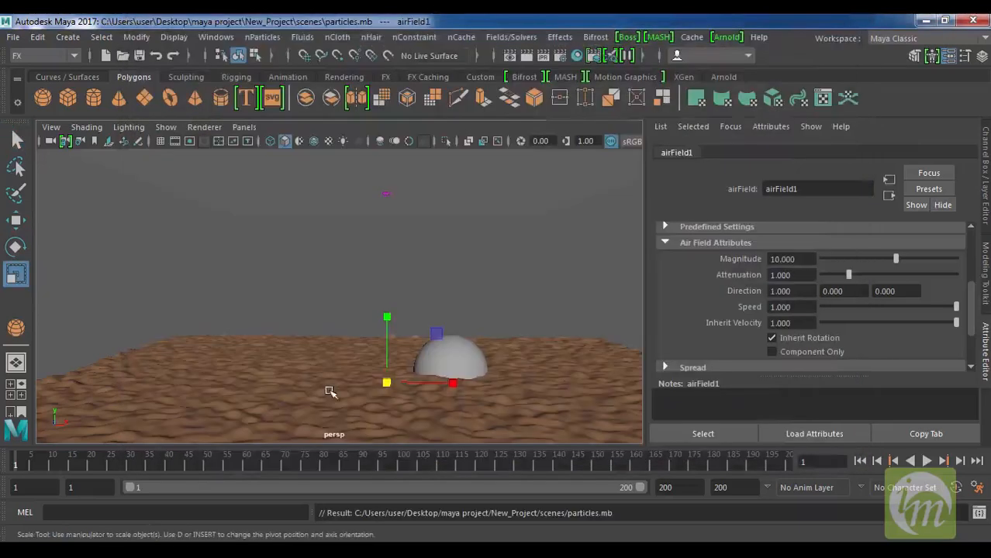
Start a new scene with the perspective grid shown and the Attribute Editor collapsed
left_click(101, 59)
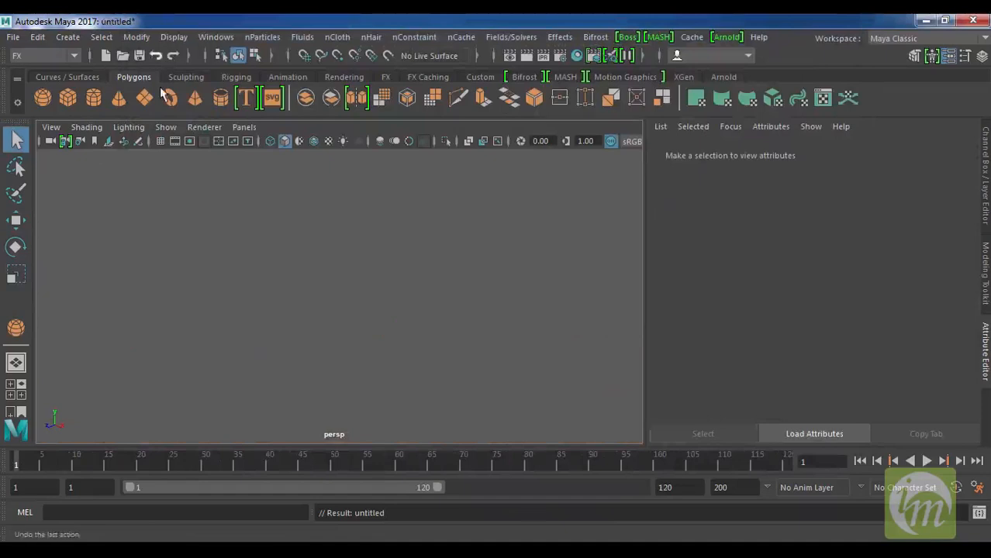
left_click(160, 142)
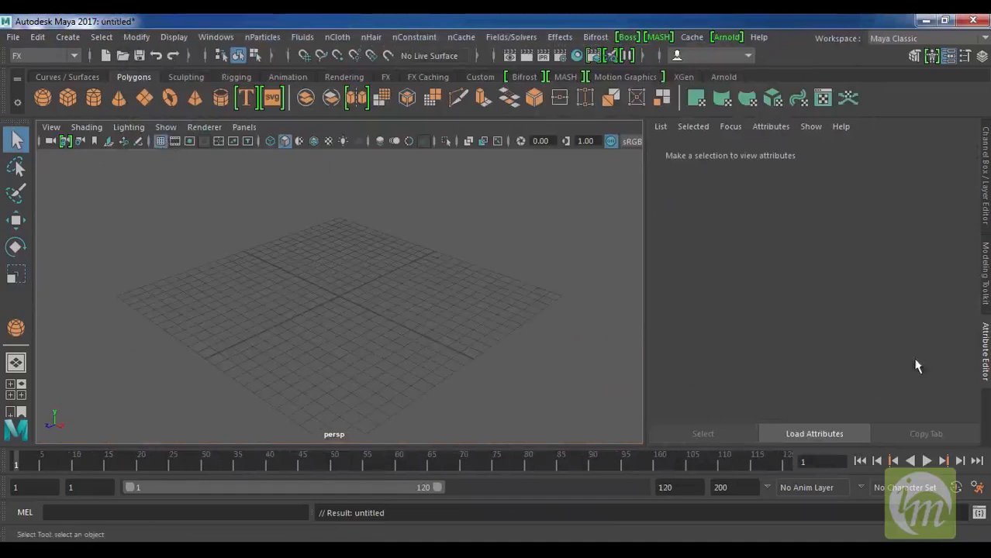
left_click(985, 338)
scroll(432, 352, "down", 3)
left_click_drag(432, 352, 544, 337, "alt")
middle_click_drag(544, 336, 544, 371, "alt")
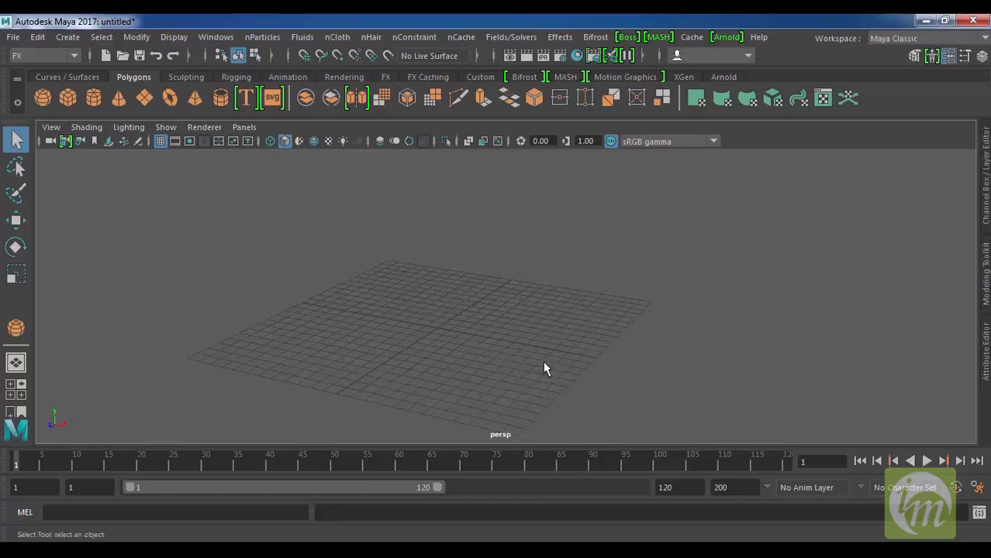
left_click(211, 38)
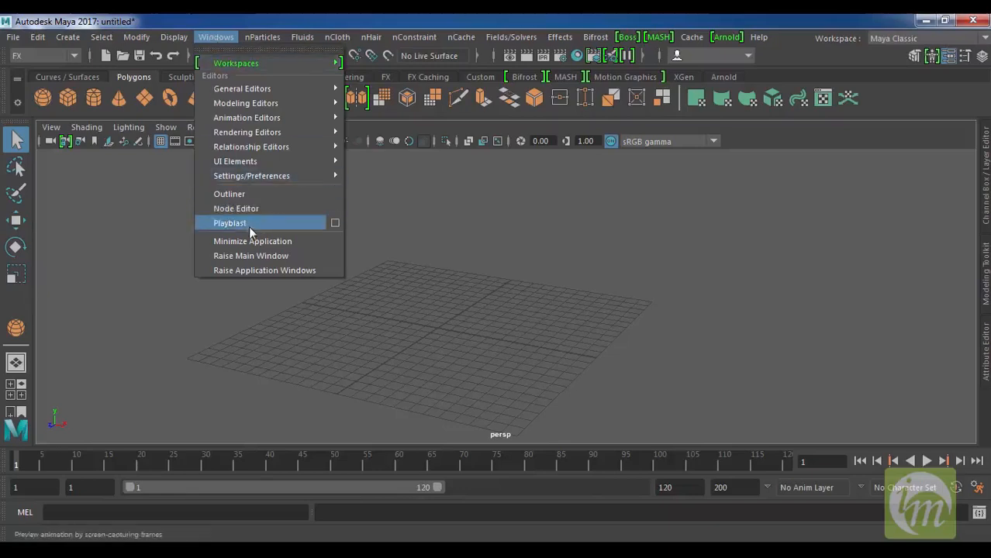
mouse_move(249, 91)
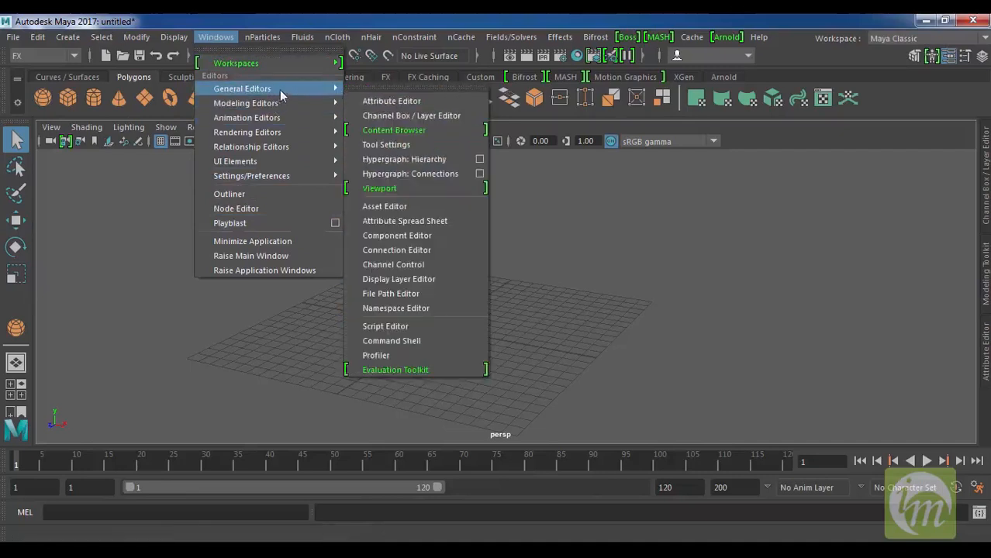
mouse_move(282, 108)
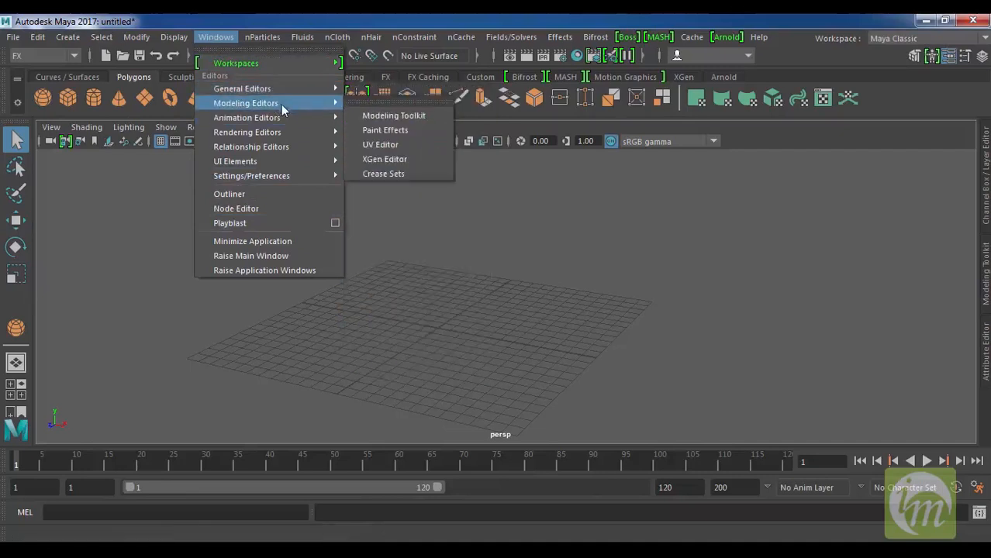
mouse_move(284, 133)
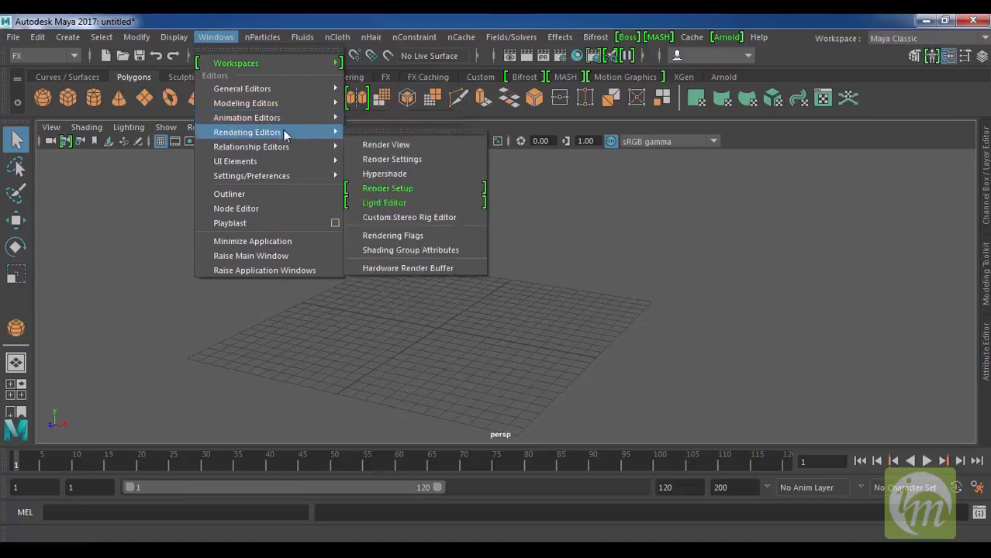
mouse_move(285, 150)
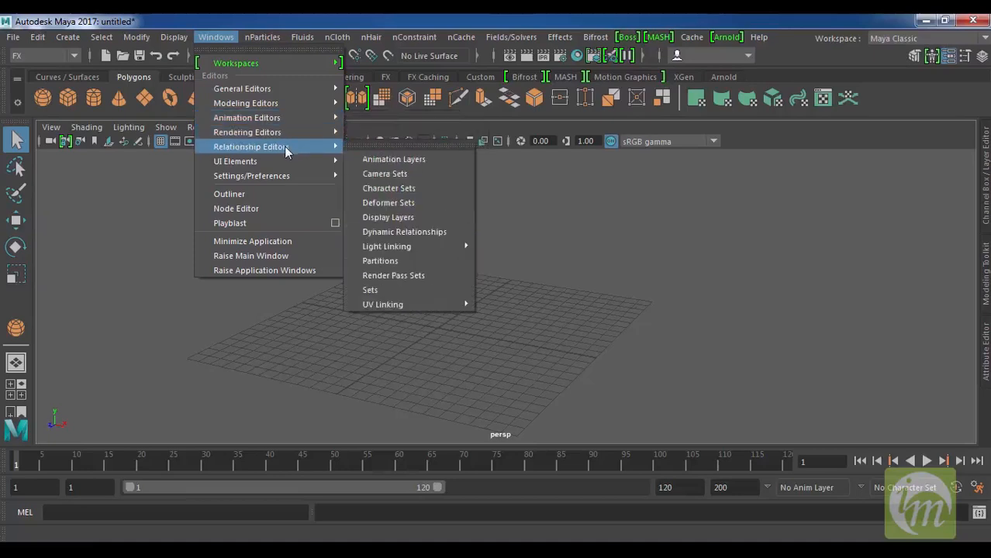
mouse_move(287, 170)
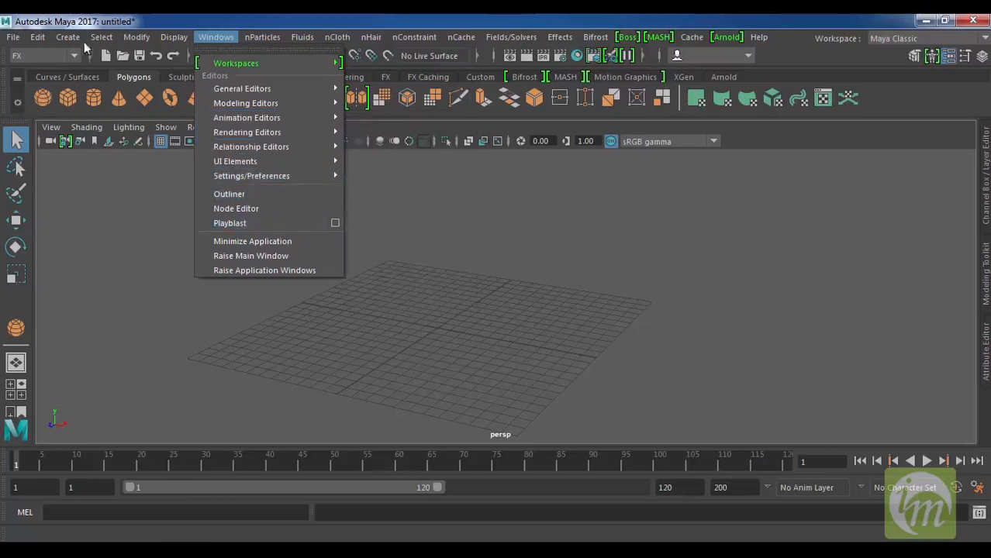
Open the nParticle examples in the Content Browser and move its window up to view the available files
mouse_move(266, 37)
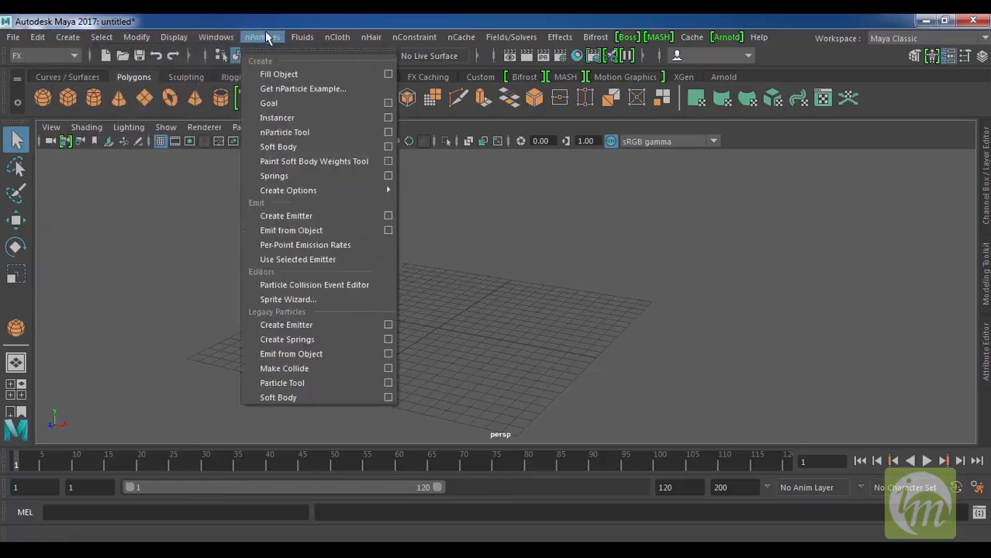
left_click(316, 89)
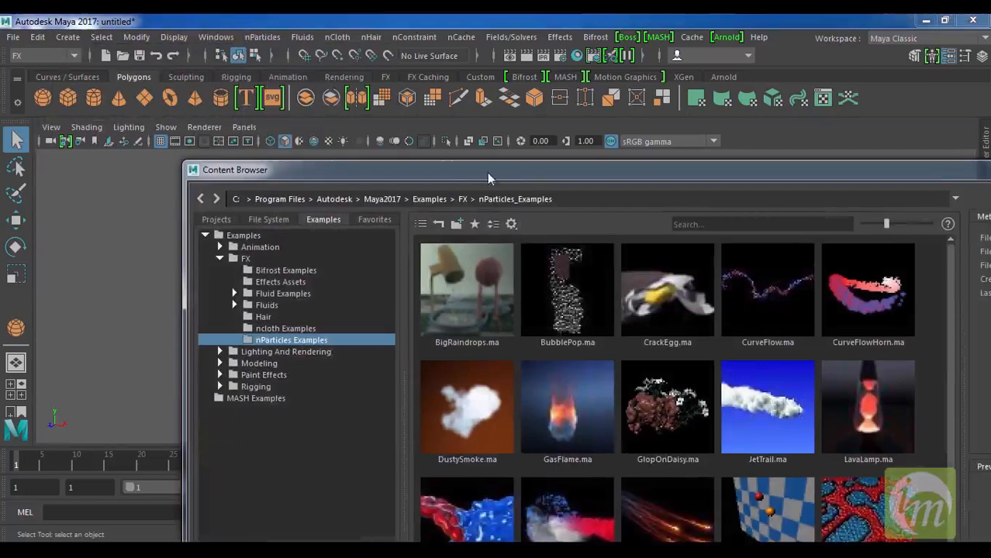
left_click_drag(555, 178, 440, 75)
scroll(760, 370, "down", 1)
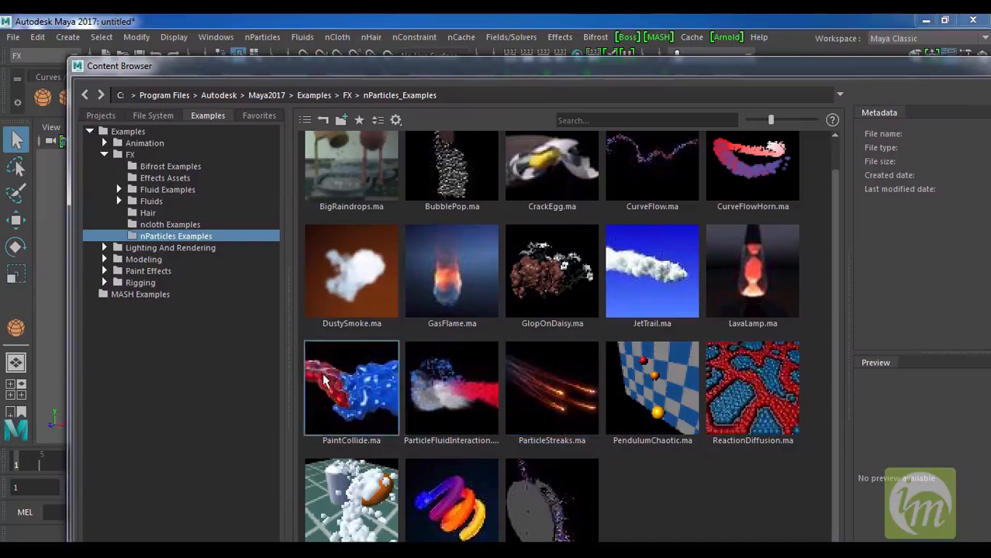
Look through the ncloth and Hair example folders, then return to the nParticles Examples folder
left_click(170, 225)
left_click(147, 211)
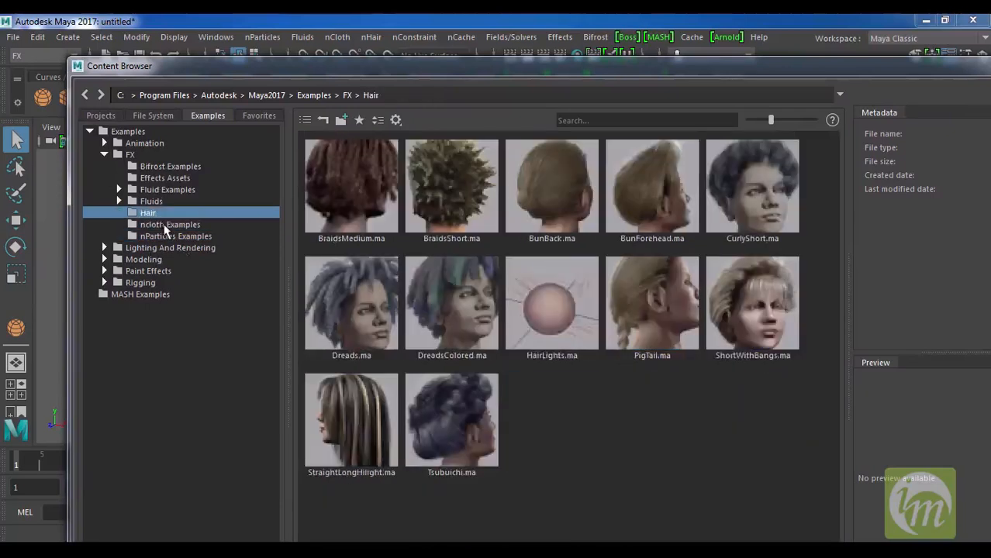
left_click(165, 225)
left_click(172, 235)
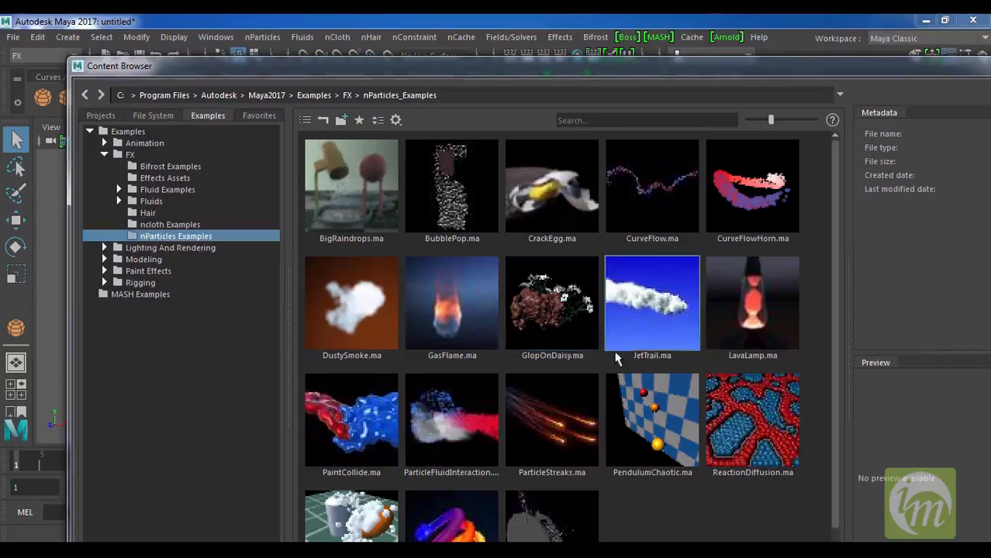
Import the JetTrail.ma example into the scene and minimize the Content Browser
left_click_drag(651, 312, 678, 324)
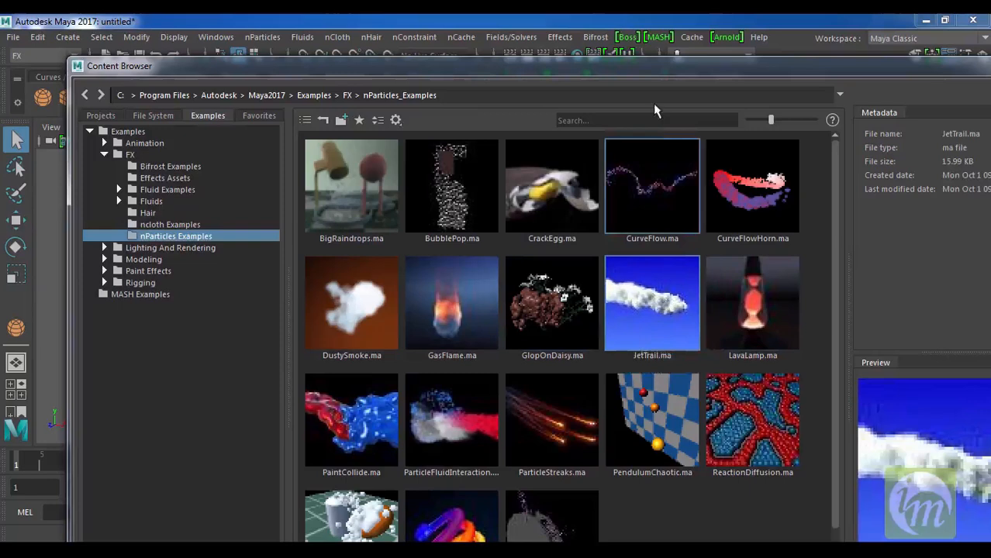
left_click_drag(668, 65, 528, 44)
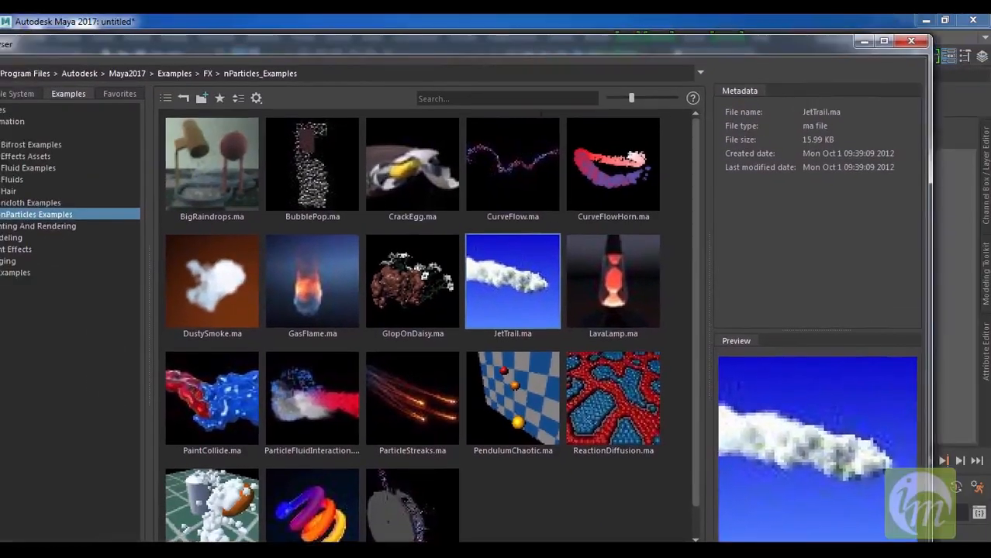
left_click_drag(870, 36, 763, 339)
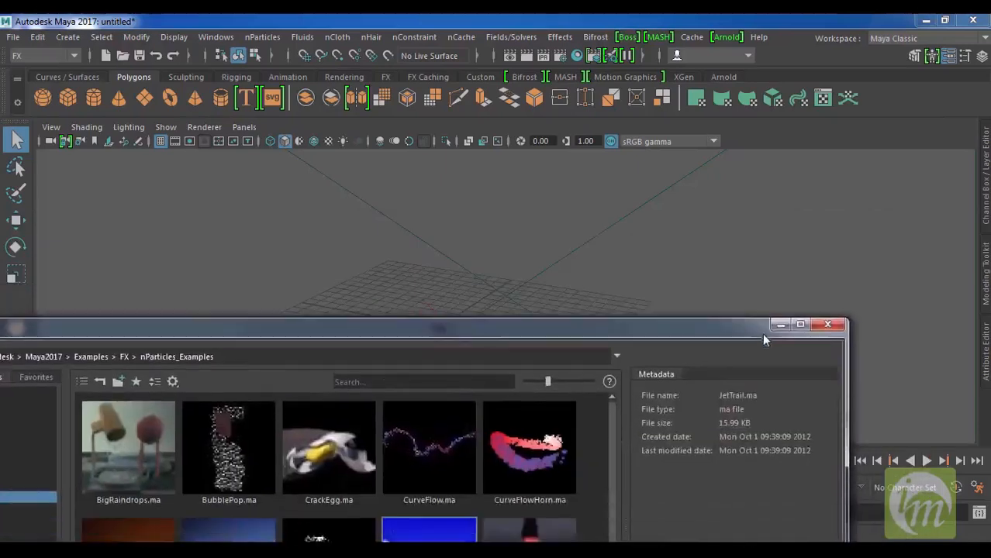
left_click(780, 324)
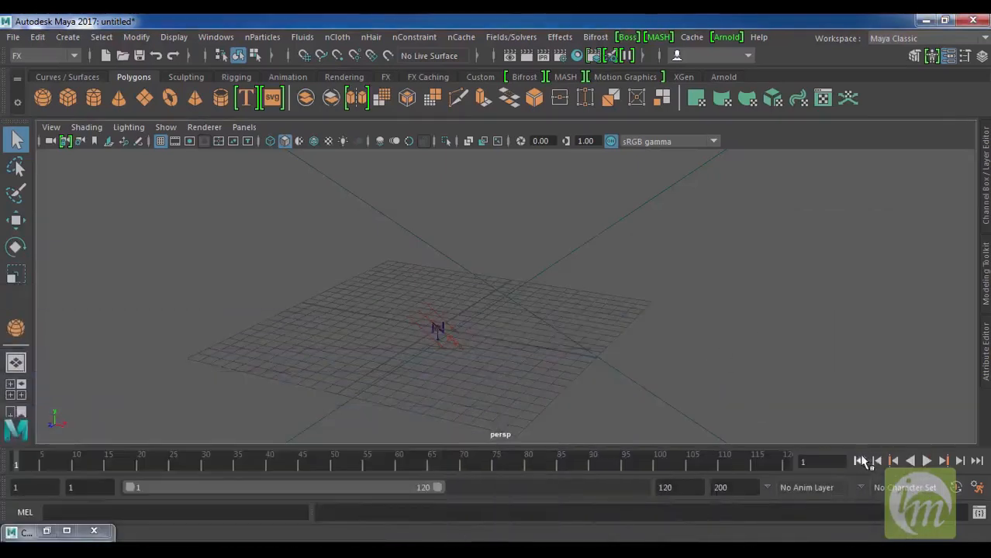
Play the jet trail simulation from frame 1 to frame 59 and select its emitter
left_click(926, 460)
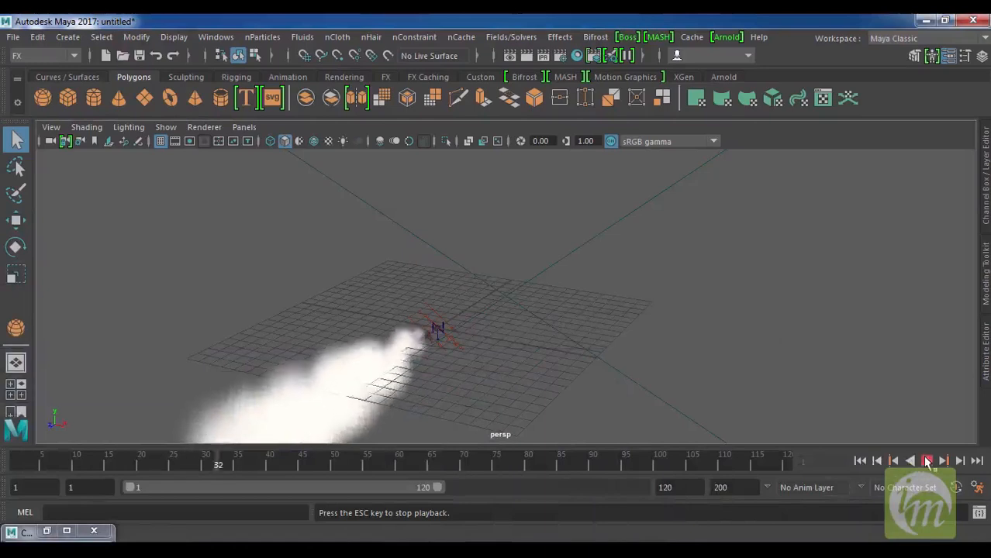
key("Escape")
left_click_drag(616, 301, 528, 293, "alt")
left_click(664, 310)
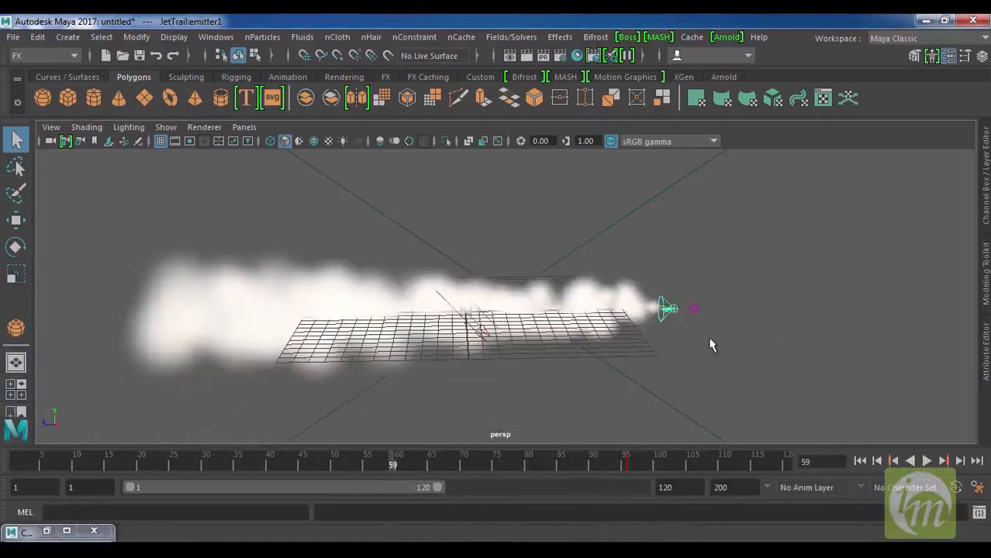
Start a new empty scene in place of the imported jet trail example
scroll(712, 345, "up", 2)
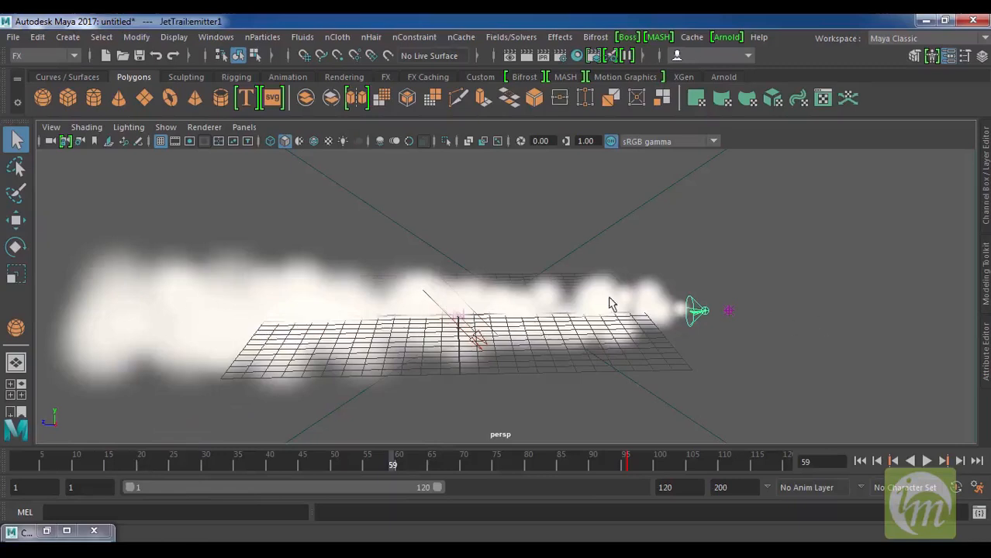
scroll(647, 326, "down", 10)
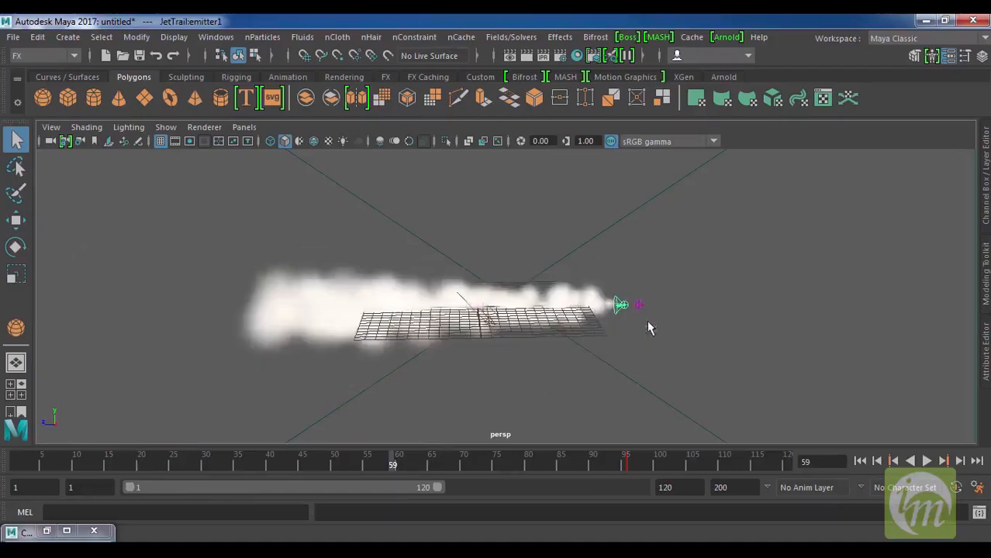
scroll(648, 326, "up", 10)
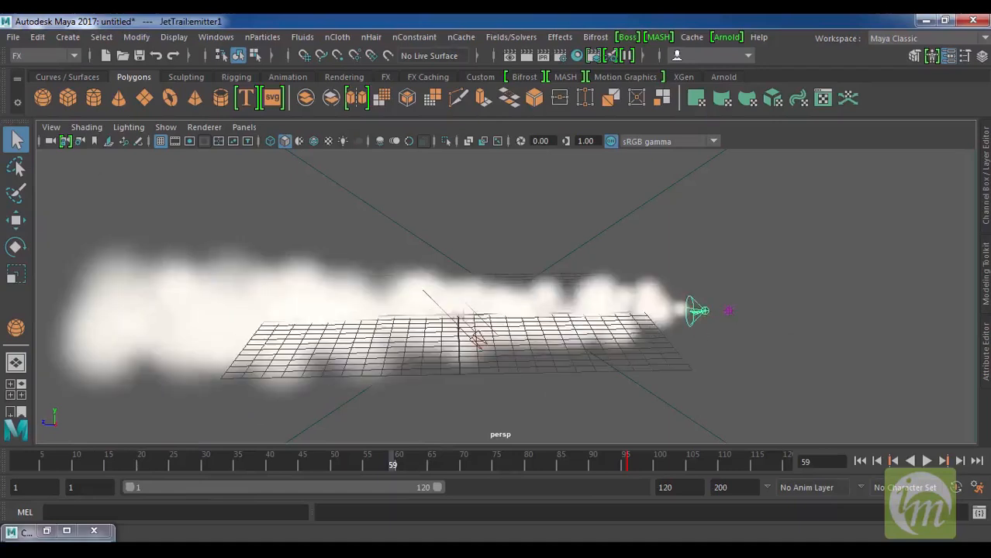
left_click(105, 56)
left_click(501, 293)
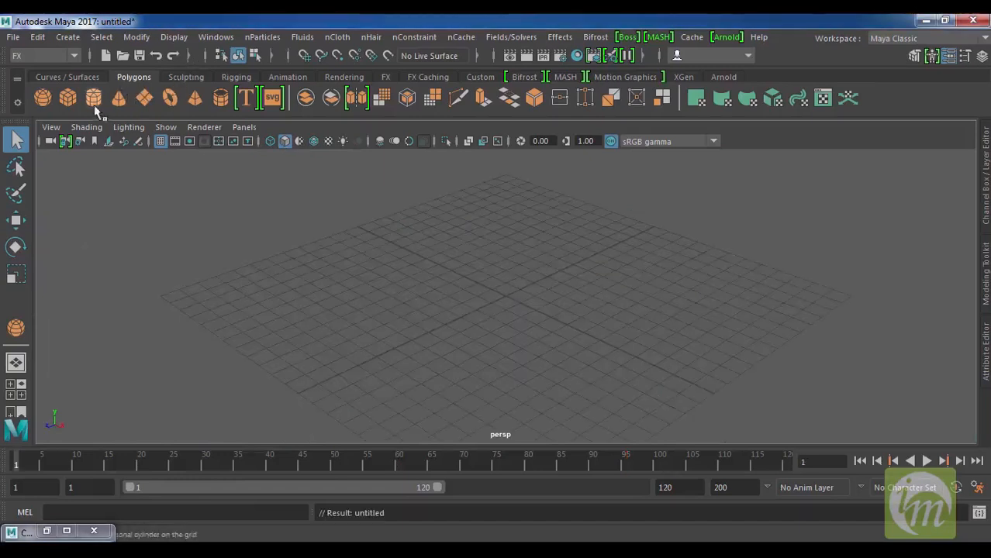
Create a legacy particle emitter, move it to about -12.3 along Z and key its position at frame 1
left_click(261, 37)
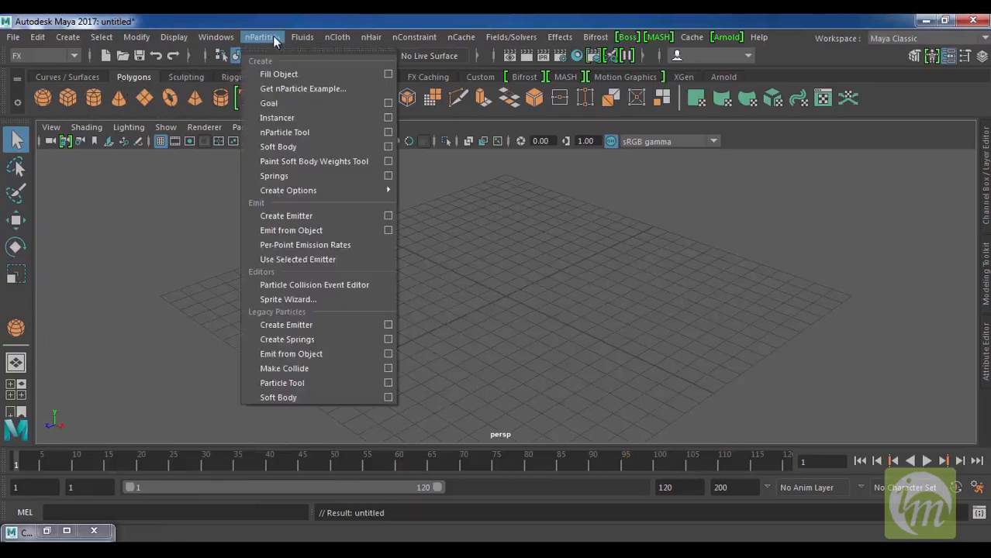
left_click(310, 326)
left_click_drag(630, 310, 476, 378, "alt")
left_click_drag(116, 471, 17, 466)
key("w")
left_click_drag(445, 317, 616, 313)
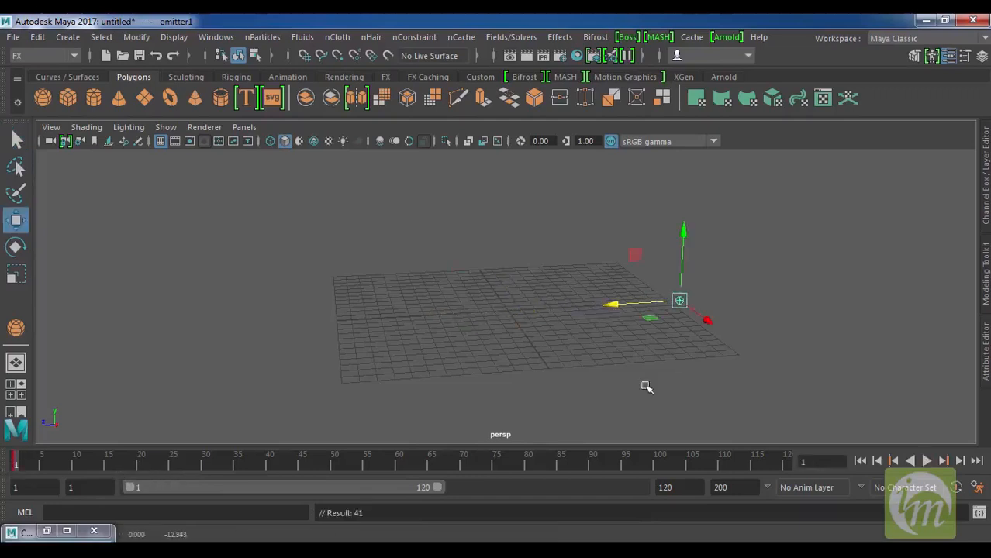
At frame 40, move the emitter along Z past the opposite edge of the grid and key its position
key("alt+v")
left_click_drag(617, 305, 137, 330)
key("s")
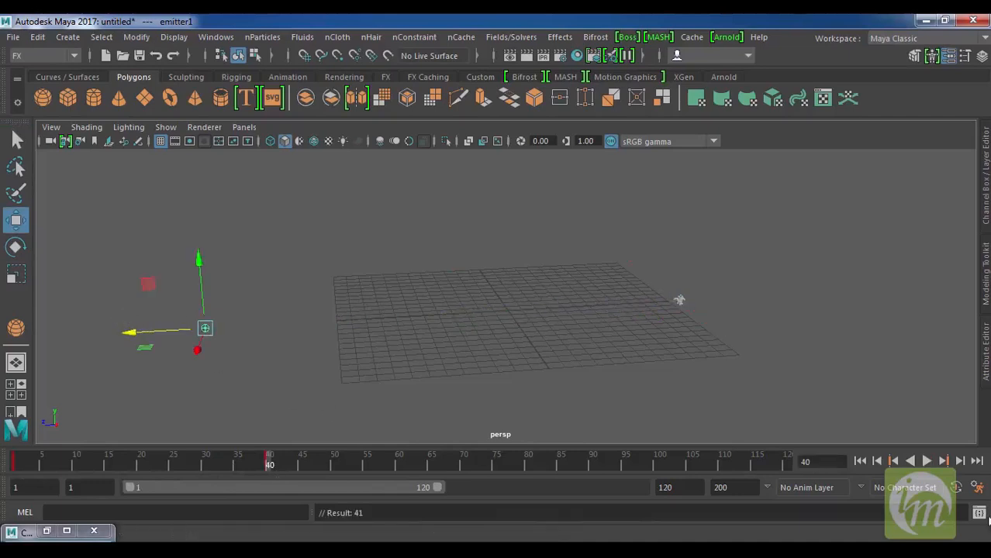
Play the animation from the start to frame 32 and select the emitted particles
left_click(860, 463)
left_click(925, 461)
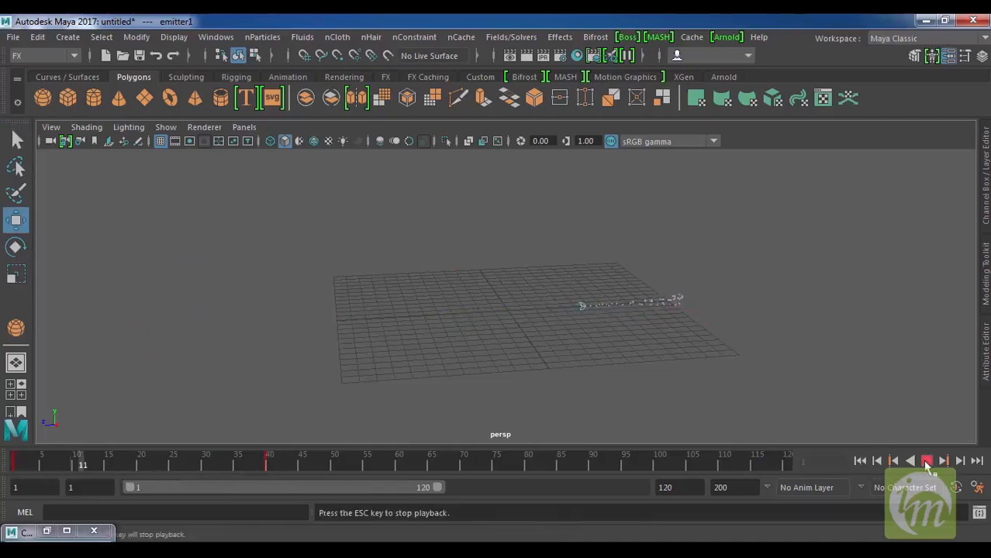
left_click_drag(655, 243, 710, 341)
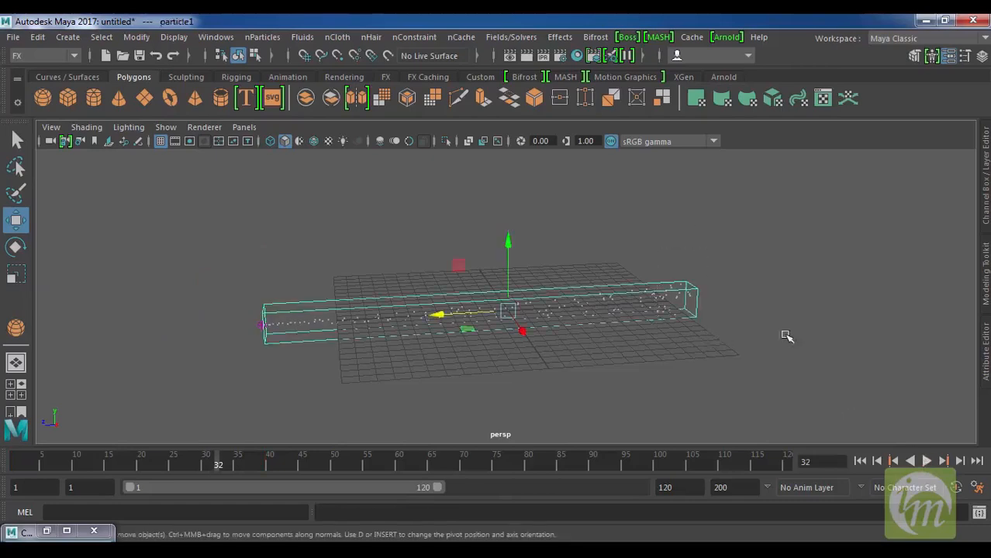
Set the Particle Render Type of particleShape1 to Cloud (s/w)
left_click(984, 348)
left_click(737, 152)
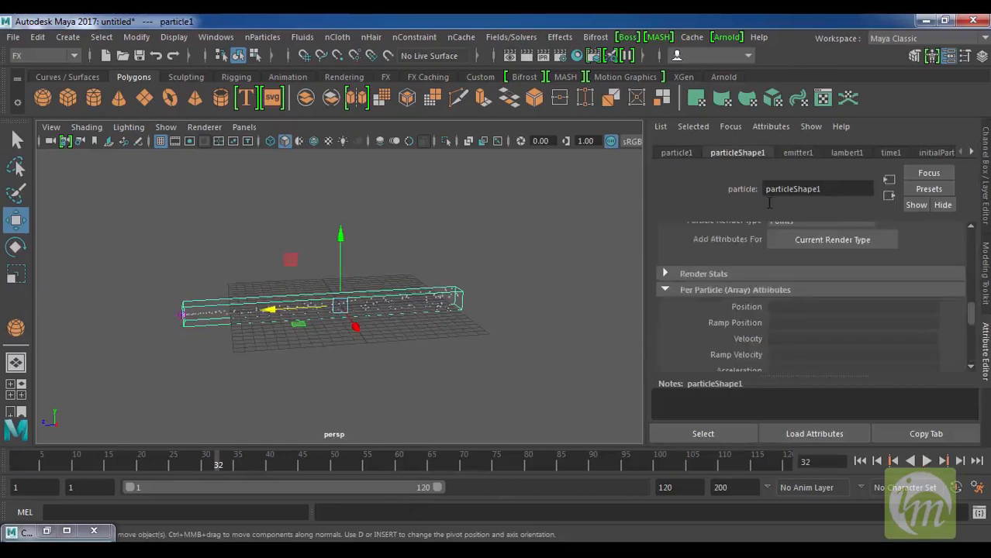
scroll(811, 302, "down", 5)
scroll(811, 295, "up", 6)
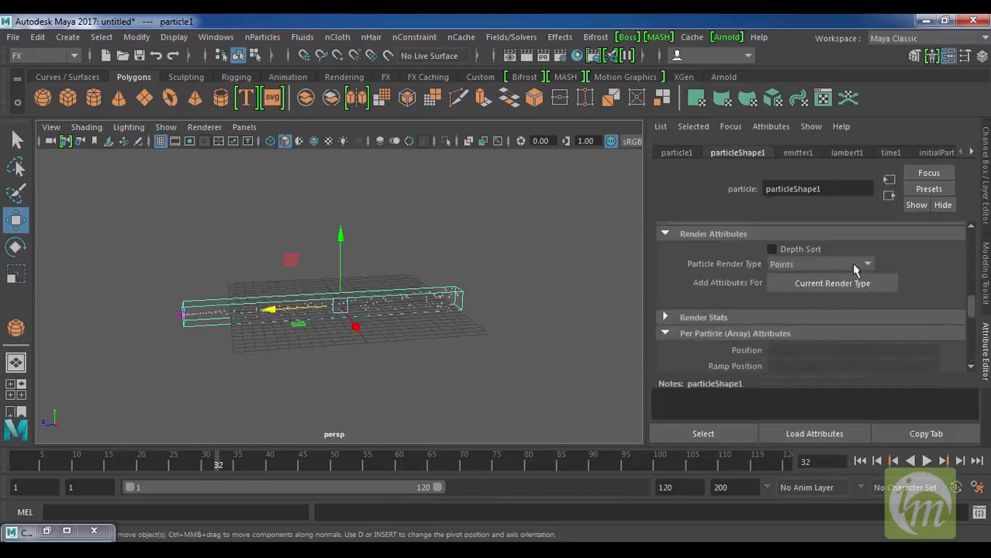
left_click(853, 266)
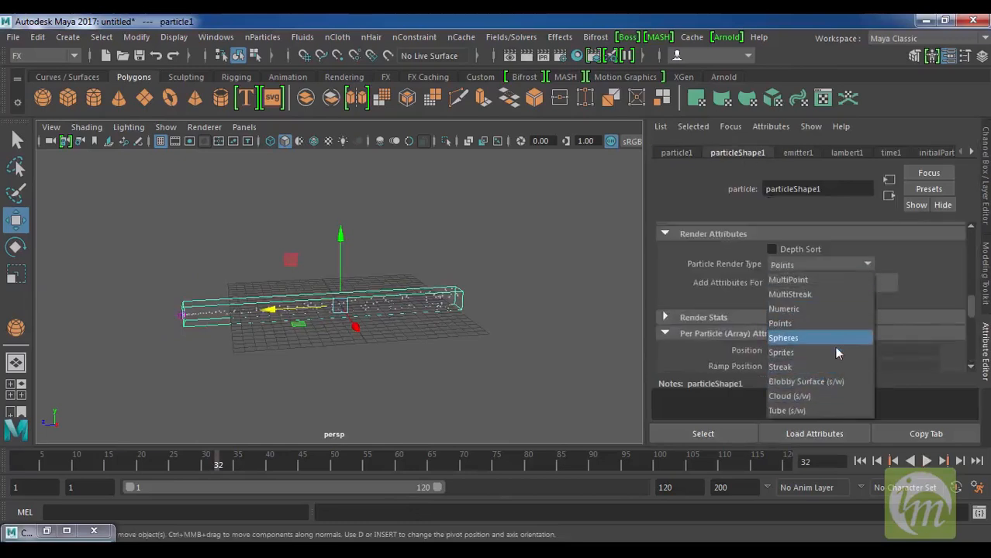
left_click(827, 397)
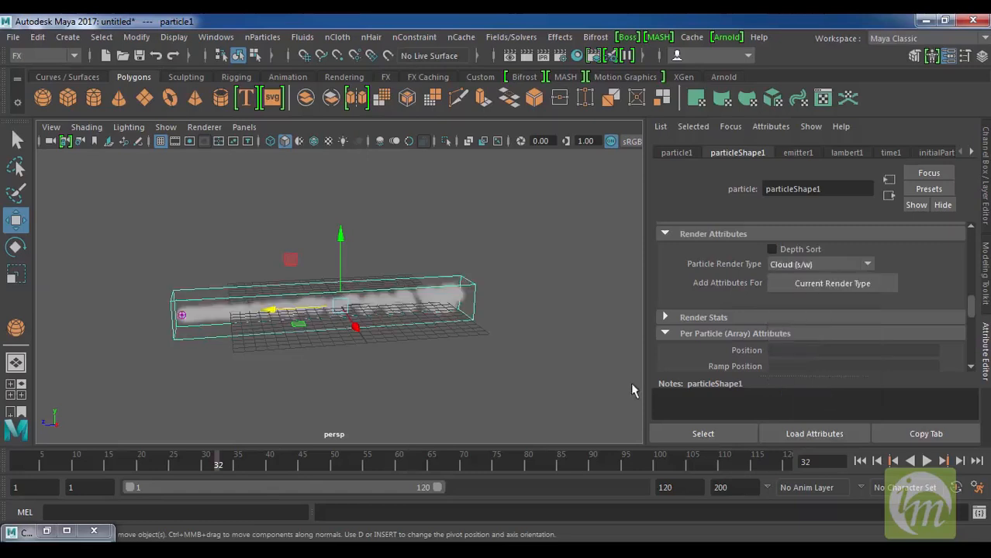
Collapse the Attribute Editor and assign a new Blinn material to the particle cloud
left_click(560, 357)
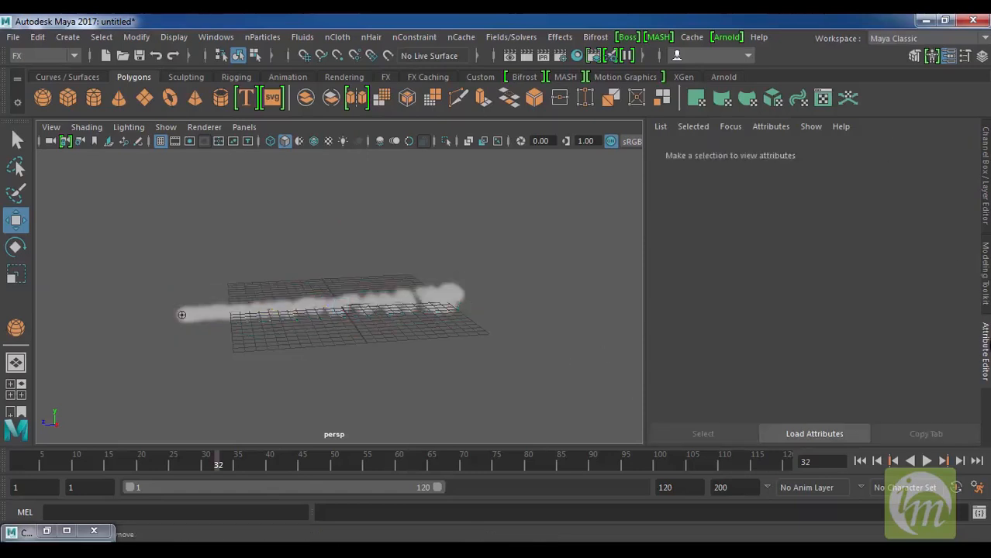
left_click(985, 344)
left_click(517, 339)
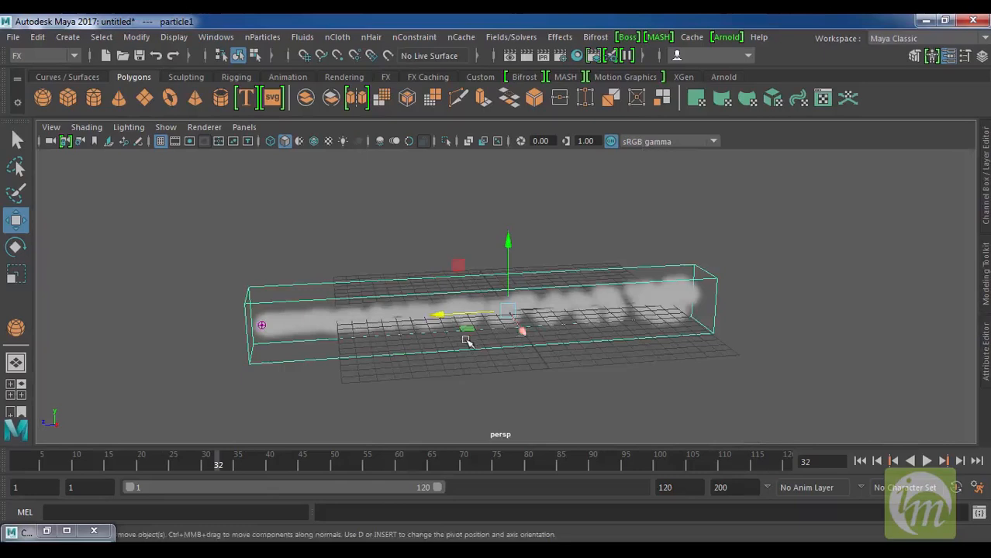
left_click(344, 76)
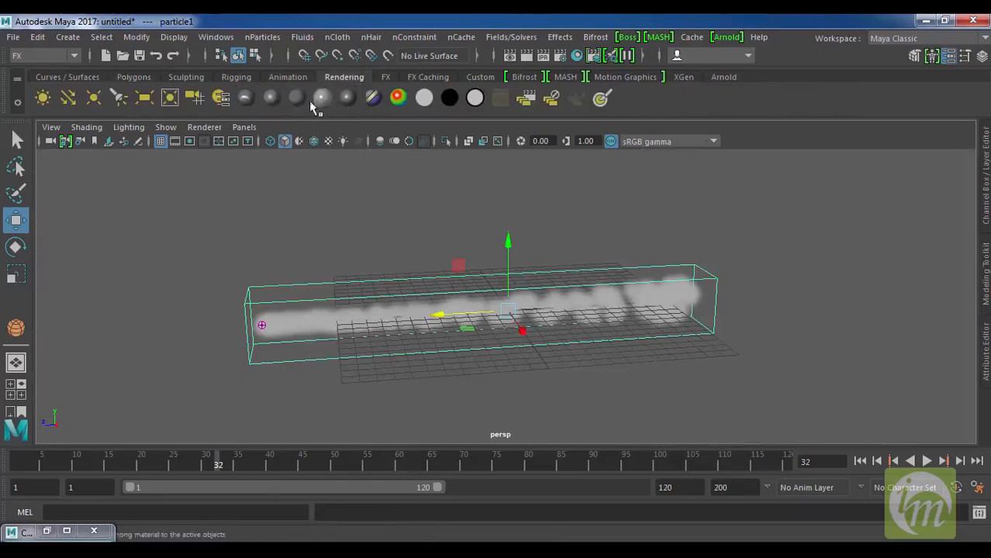
left_click(269, 100)
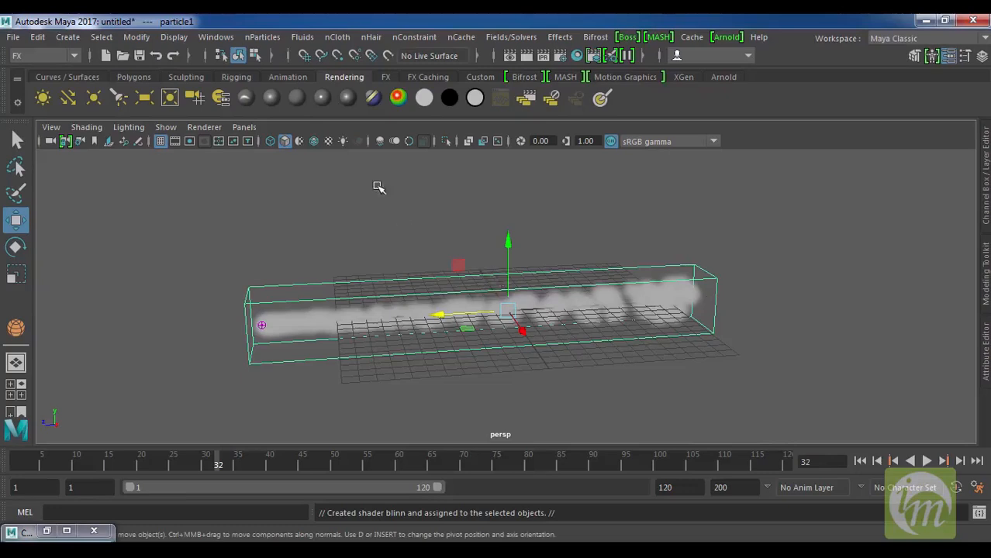
left_click_drag(396, 219, 467, 349)
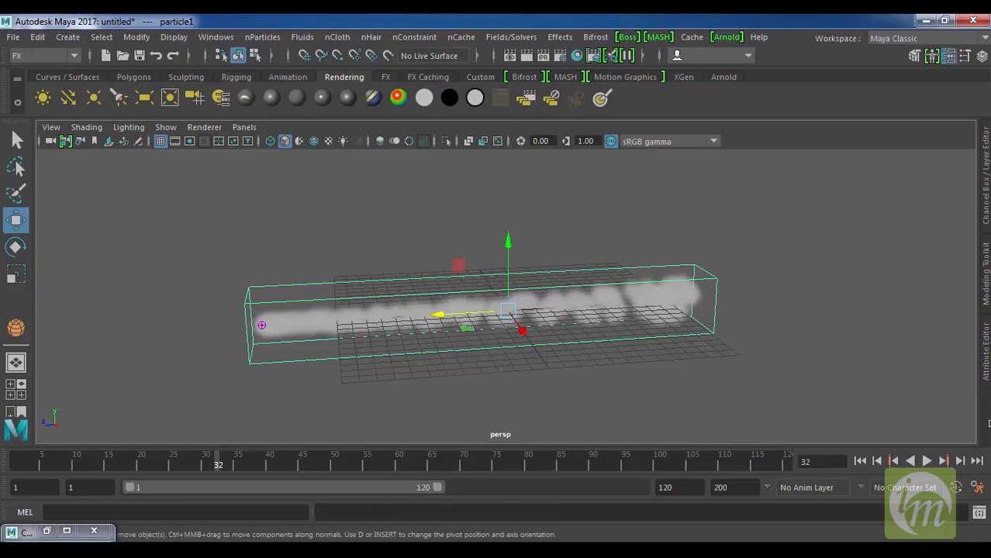
Brighten the particle cloud's Blinn material and change its color to a saturated cyan
left_click(984, 376)
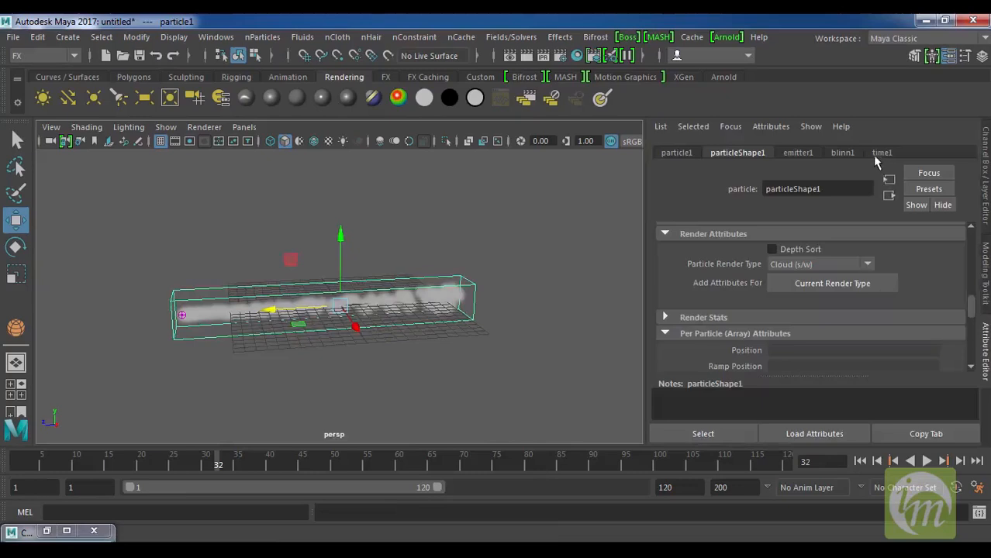
left_click(840, 153)
left_click_drag(878, 318, 935, 329)
left_click(797, 316)
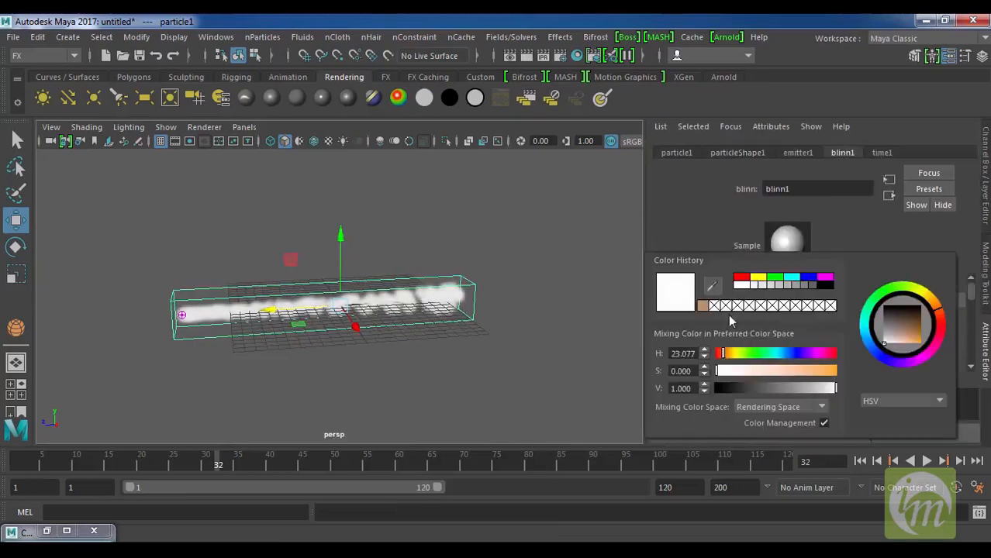
left_click_drag(764, 355, 836, 371)
left_click(593, 246)
Delete the emitter together with its cyan particle cloud and collapse the Attribute Editor
left_click_drag(325, 268, 439, 328)
scroll(491, 337, "up", 2)
middle_click_drag(470, 351, 545, 371, "alt")
left_click_drag(548, 371, 147, 225)
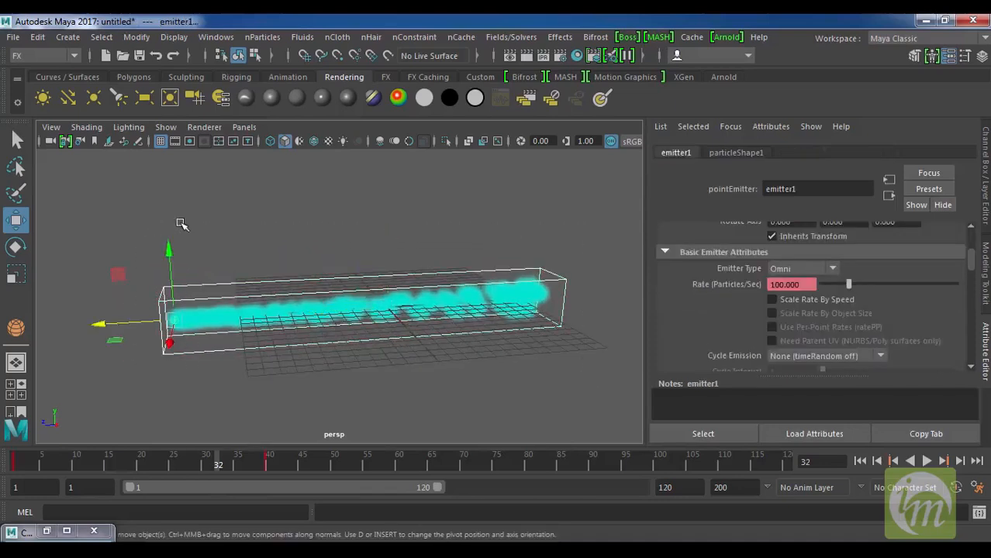
key("Delete")
left_click(262, 37)
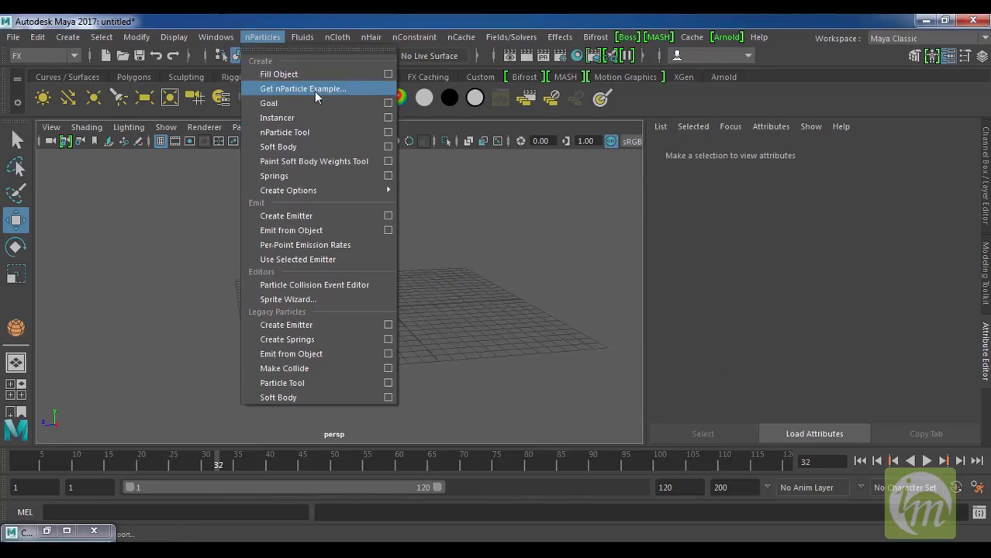
left_click(485, 199)
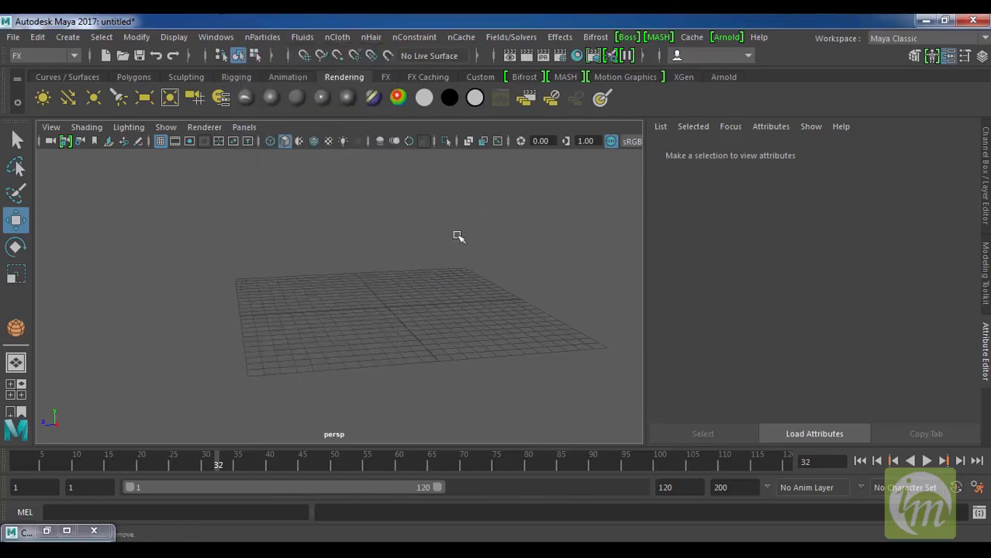
left_click(986, 353)
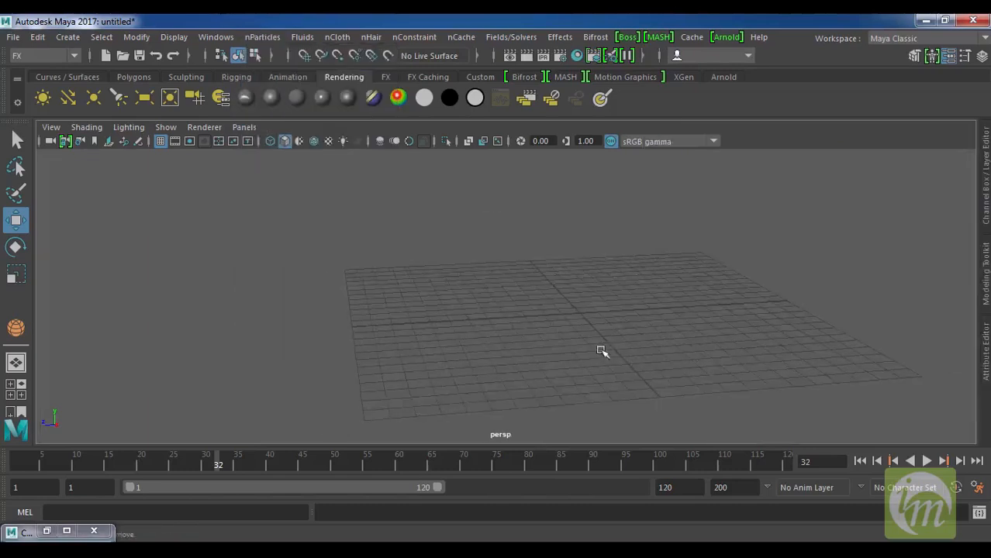
left_click_drag(485, 319, 517, 352, "alt")
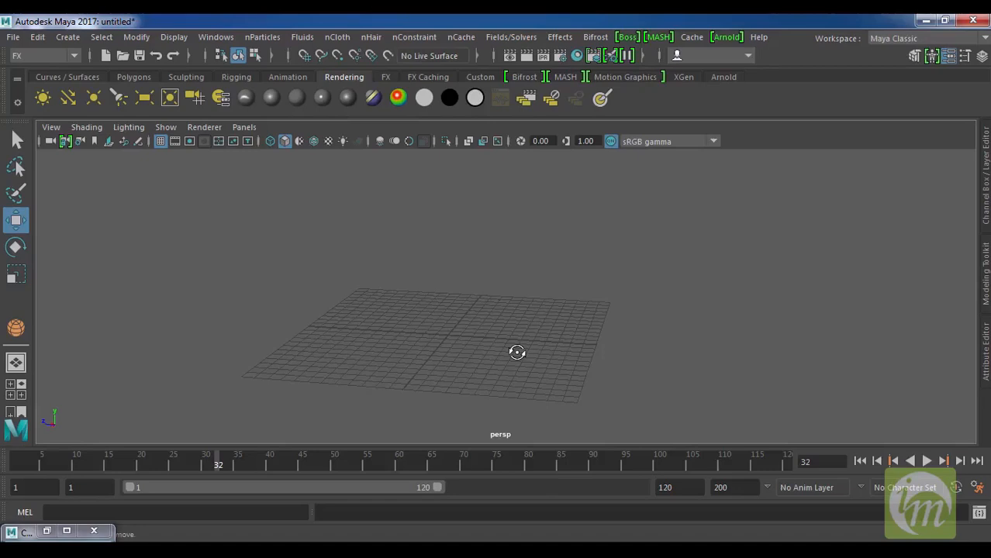
left_click(262, 36)
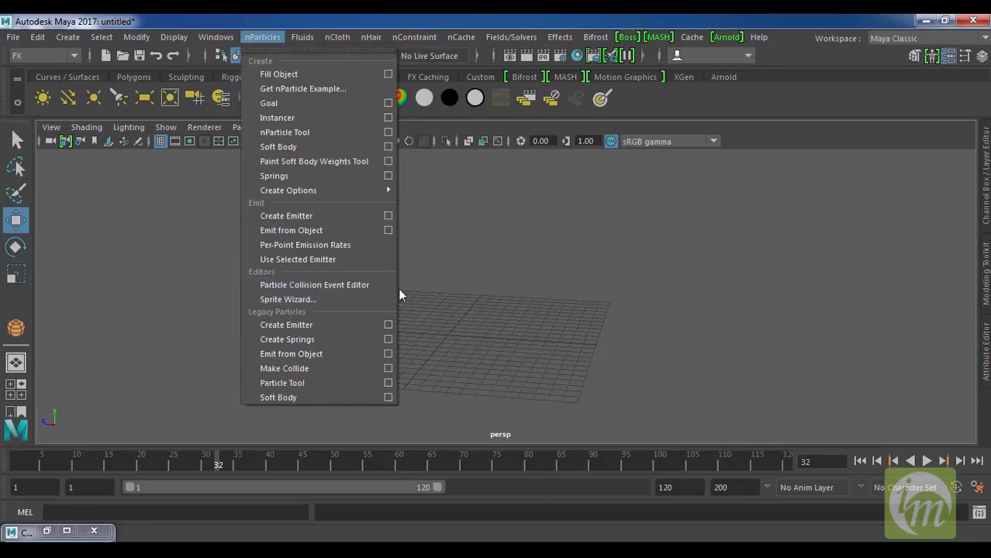
left_click(562, 377)
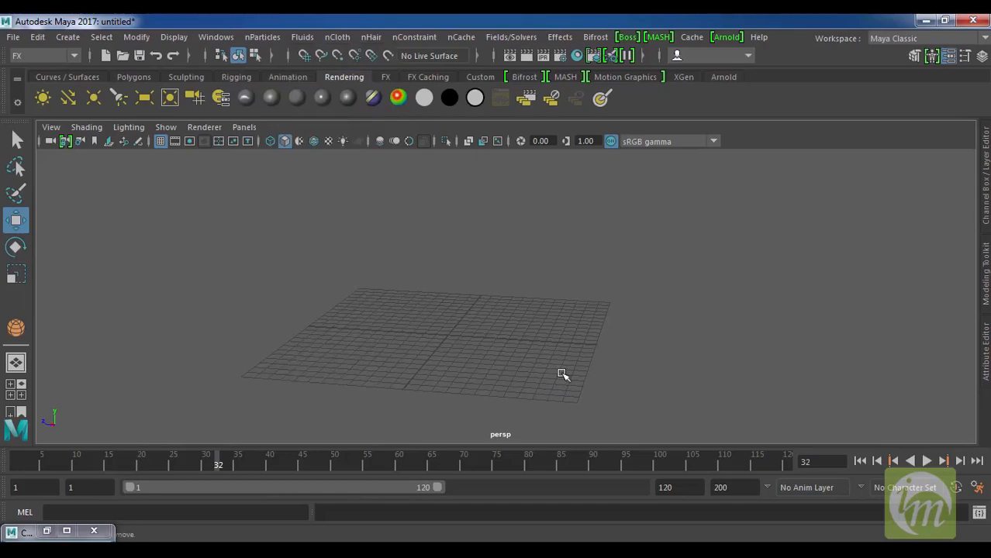